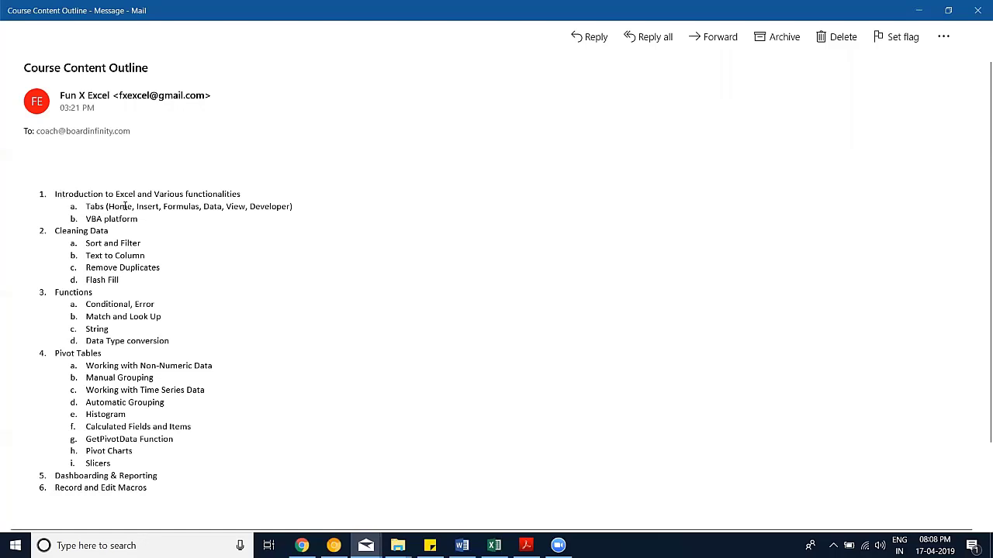
# Step: Highlight lines of the course outline in Mail, then minimize the Mail window to reveal Excel
pyautogui.moveTo(166, 221); pyautogui.dragTo(68, 195)
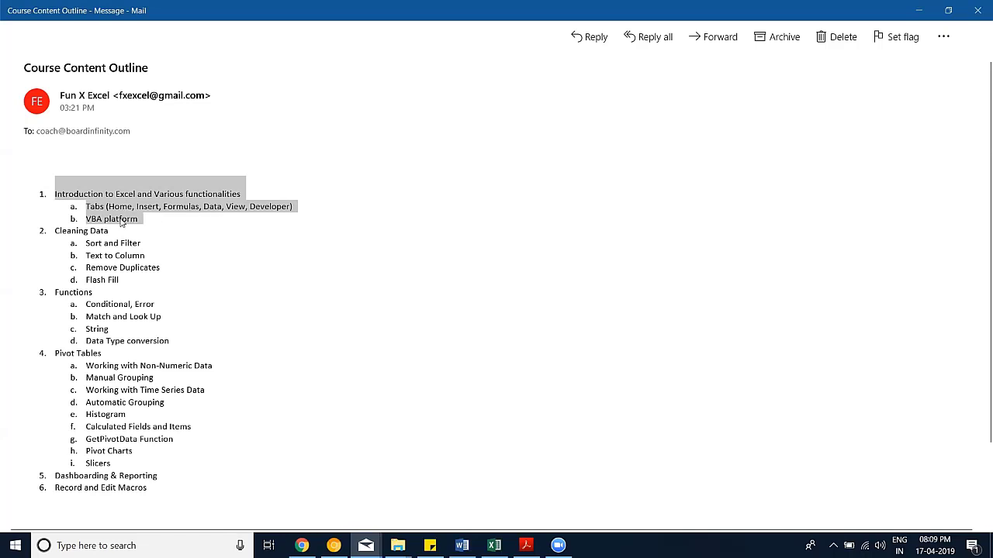
pyautogui.click(100, 223)
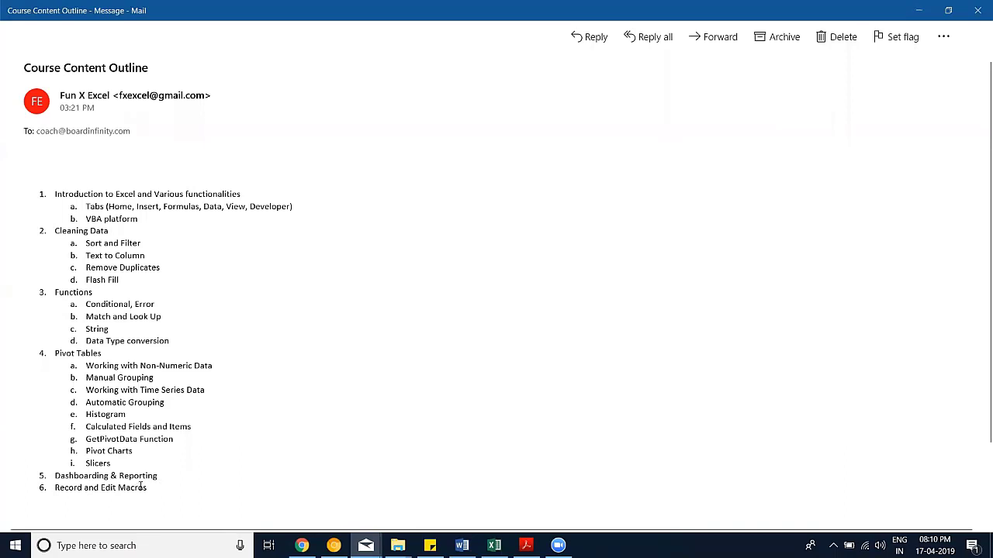
pyautogui.moveTo(144, 501); pyautogui.dragTo(75, 474)
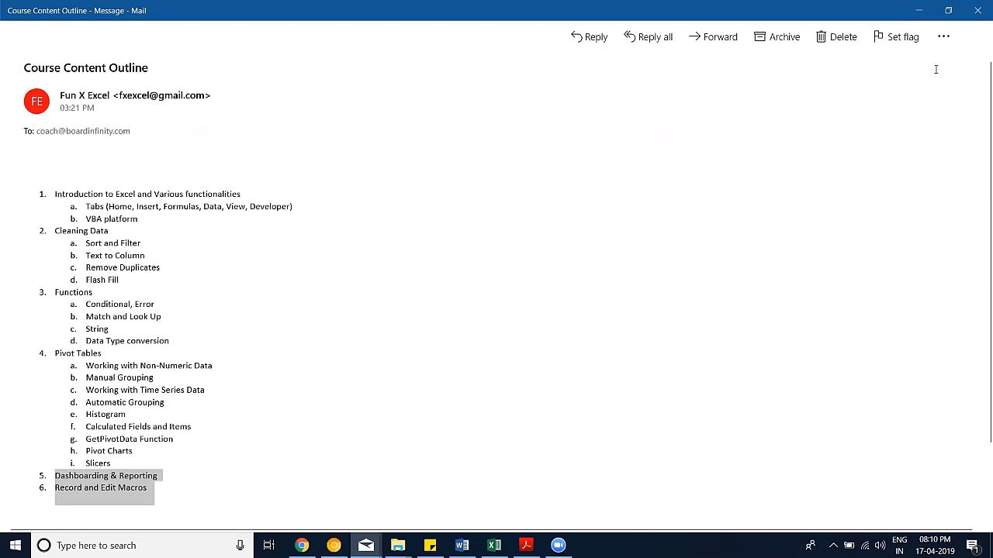
pyautogui.click(915, 12)
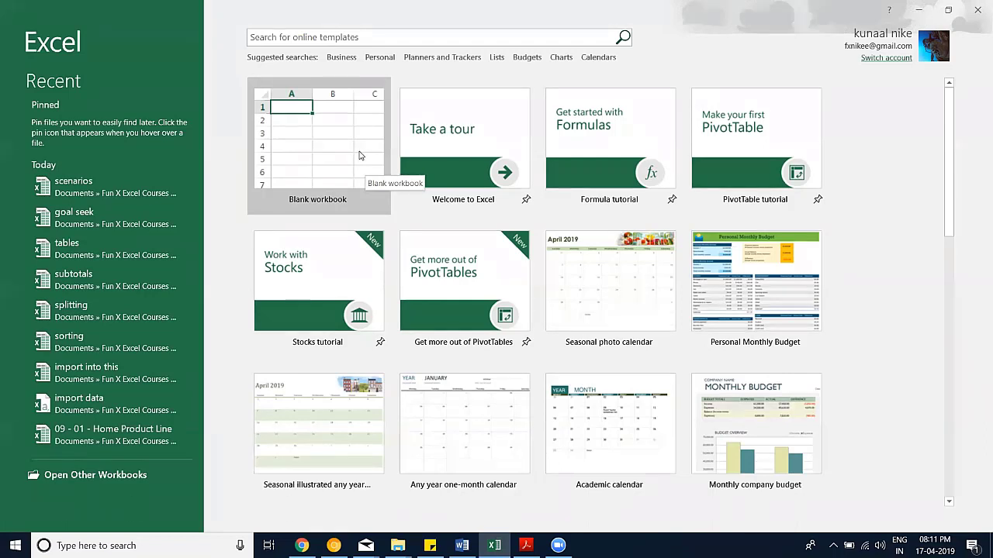
# Step: Open a blank workbook and try selecting column A, row 1 and row-14 cells, ending at A1
pyautogui.click(357, 152)
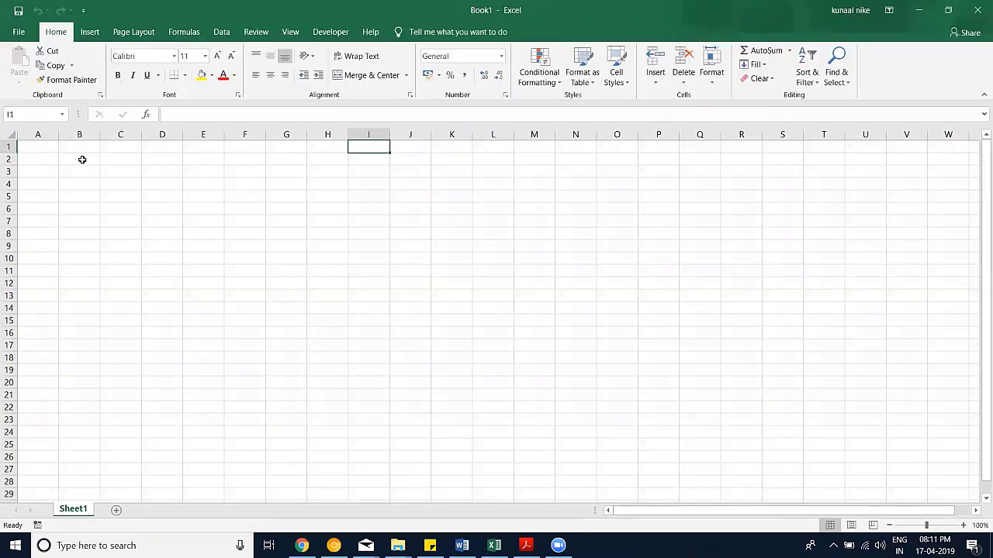
pyautogui.click(33, 135)
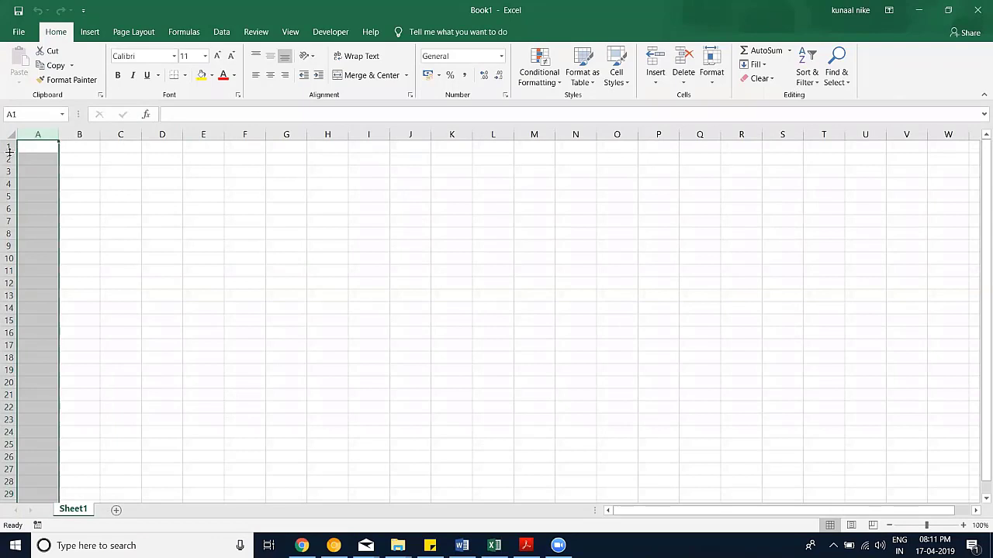
pyautogui.click(9, 146)
pyautogui.moveTo(159, 304); pyautogui.dragTo(100, 303)
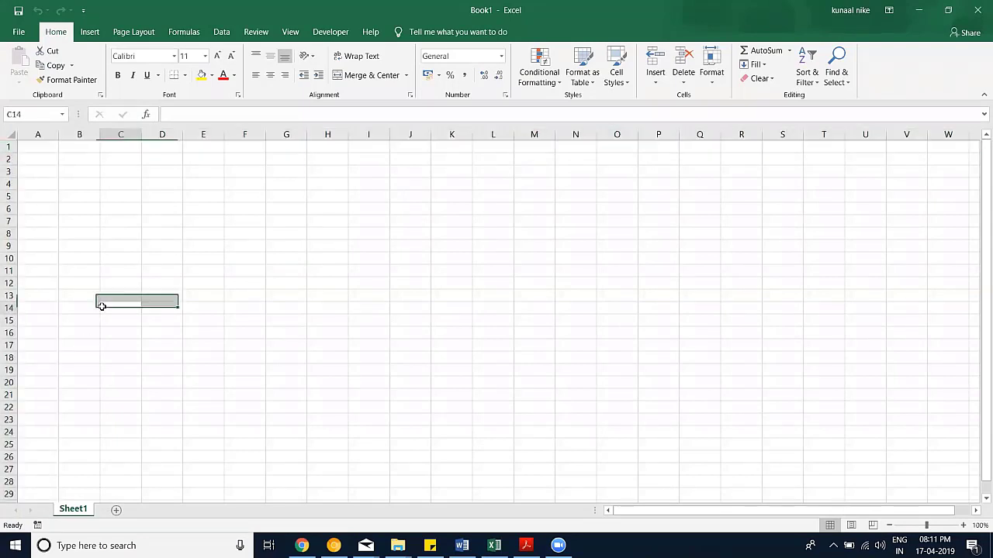
pyautogui.click(100, 303)
pyautogui.click(43, 149)
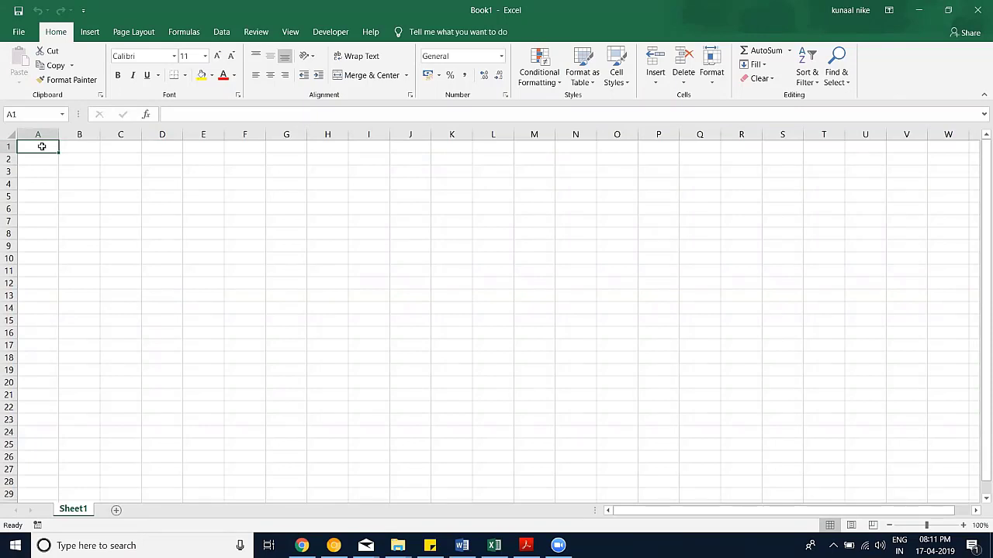
# Step: Enter =COLUMN() in last cell XFD1 to confirm 16384, then delete it
pyautogui.hotkey('ctrl', 'Right')
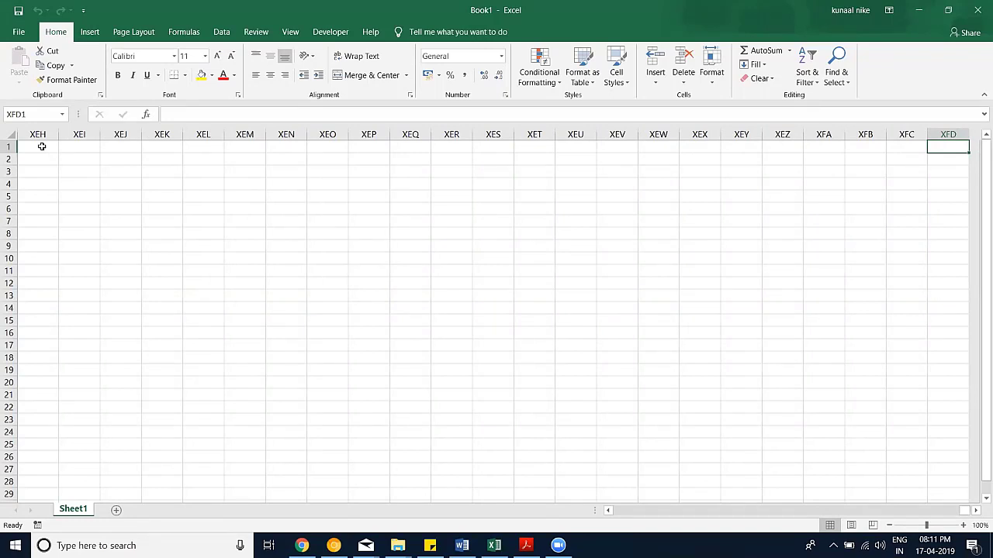
pyautogui.write('=c')
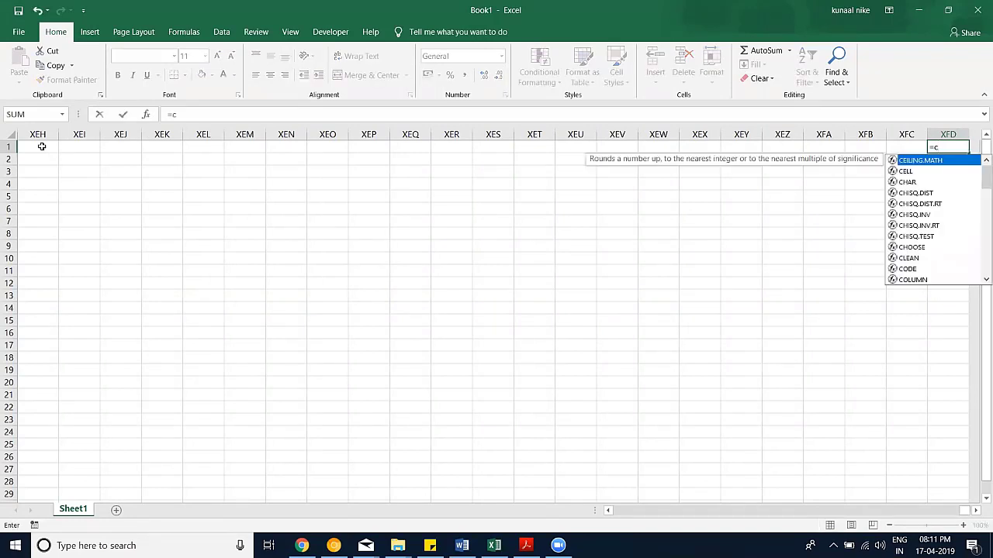
pyautogui.write('ol')
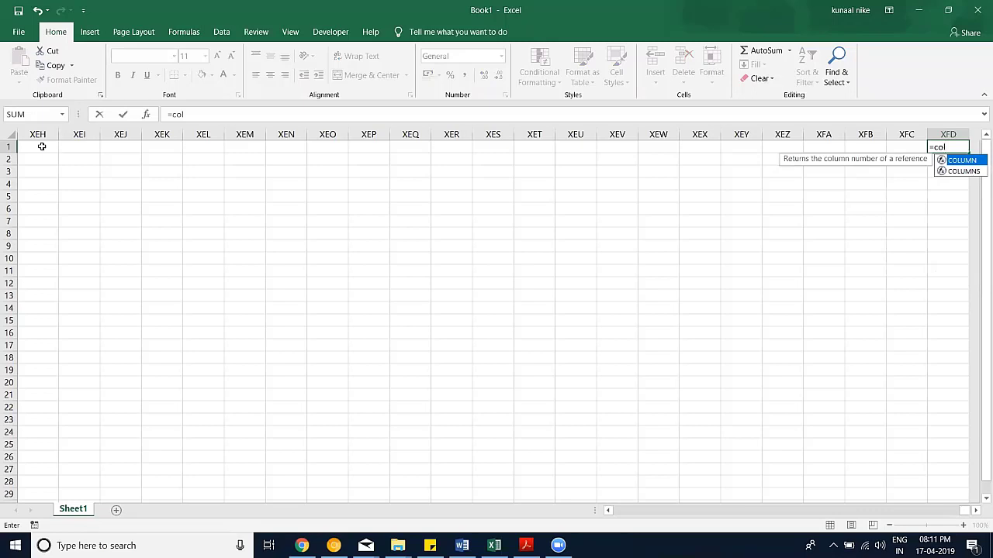
pyautogui.press('Tab')
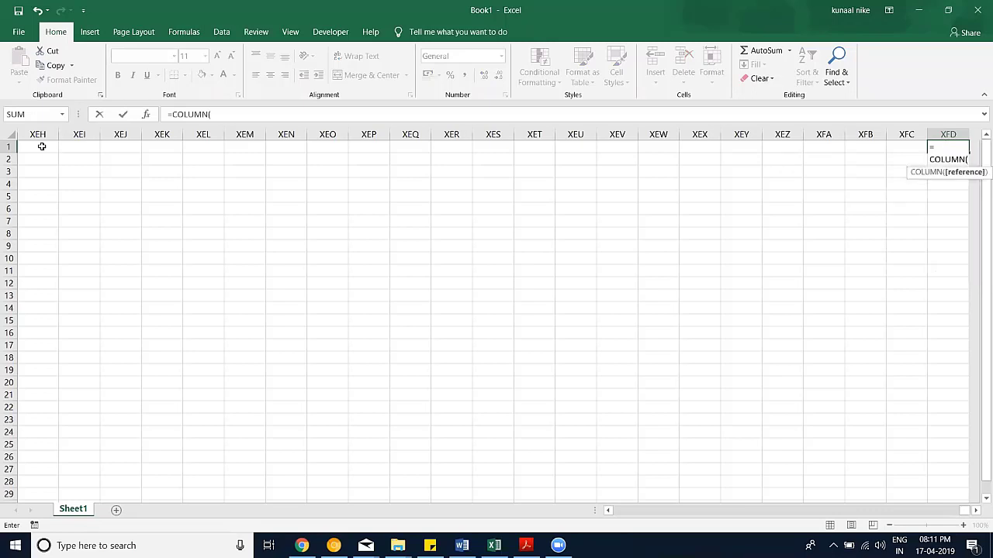
pyautogui.write(')')
pyautogui.press('Return')
pyautogui.press('Up')
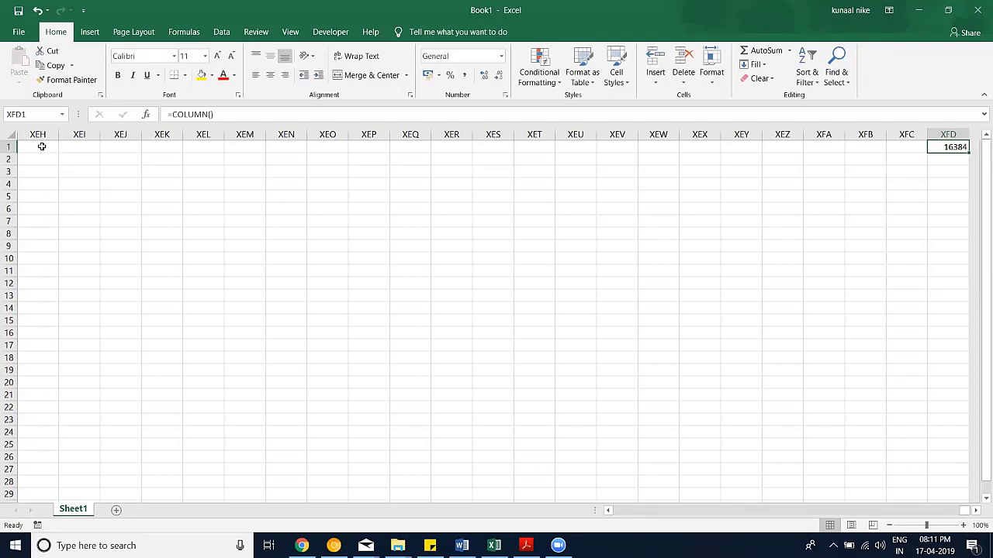
pyautogui.press('Delete')
# Step: Jump to last row A1048576, then add worksheets Sheet2, Sheet3 and Sheet4
pyautogui.hotkey('ctrl', 'Home')
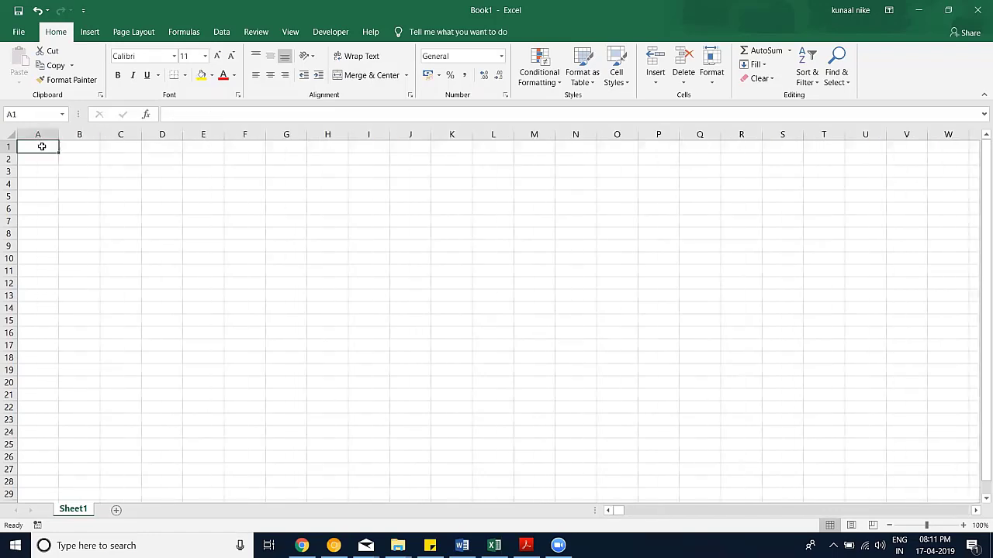
pyautogui.hotkey('ctrl', 'Down')
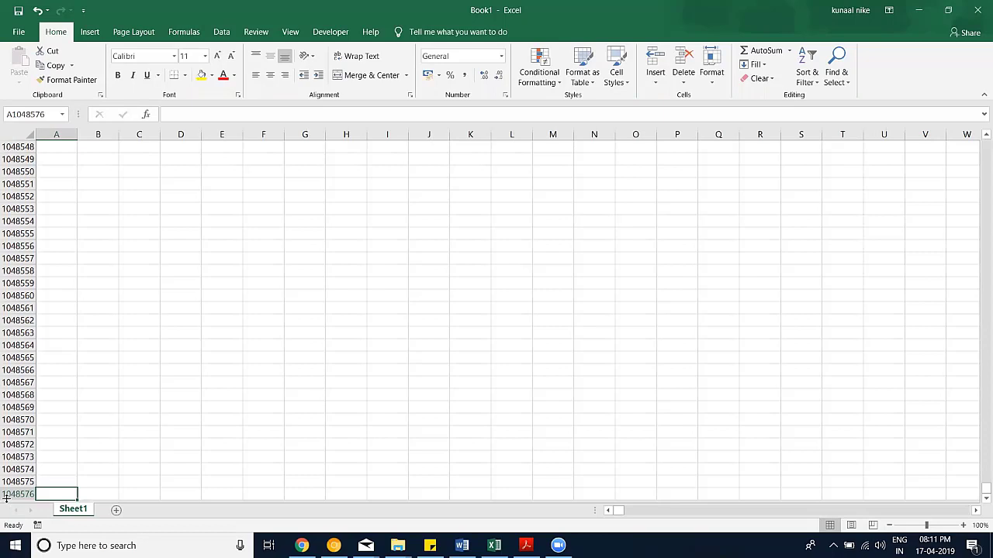
pyautogui.click(45, 494)
pyautogui.click(117, 509)
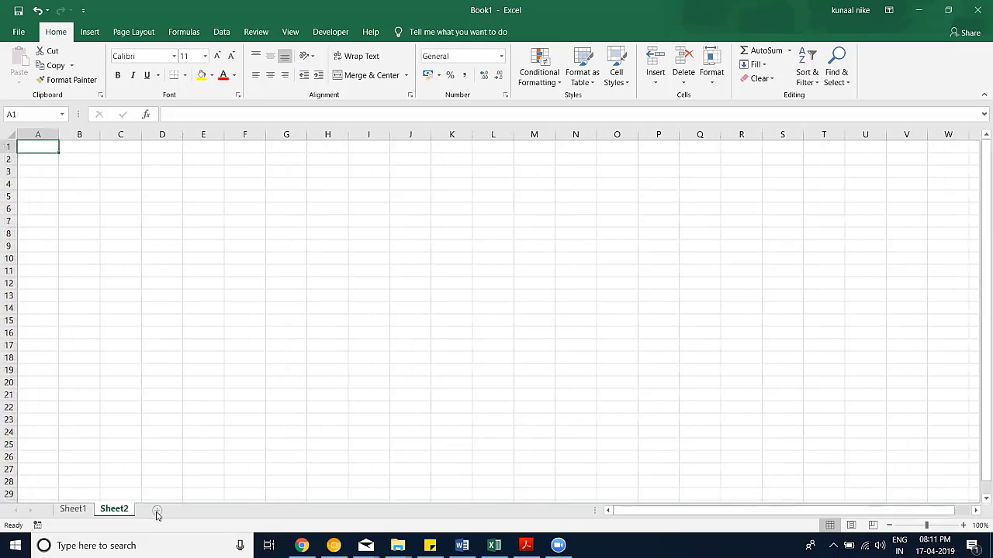
pyautogui.click(156, 511)
pyautogui.click(198, 510)
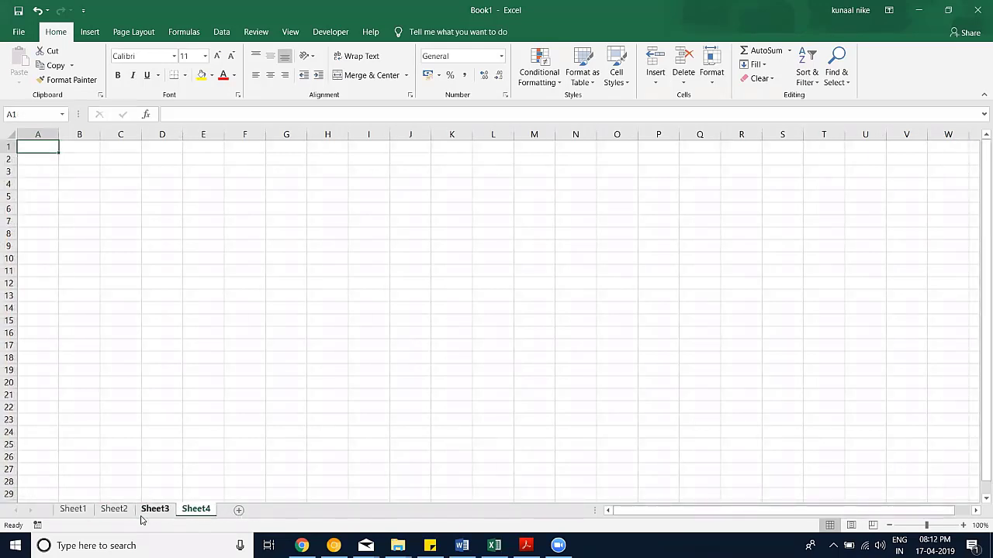
# Step: Cycle through the sheet tabs, briefly grouping pairs, ending on Sheet4 alone
pyautogui.click(73, 509)
pyautogui.keyDown('ctrl'); pyautogui.click(132, 510); pyautogui.keyUp('ctrl')
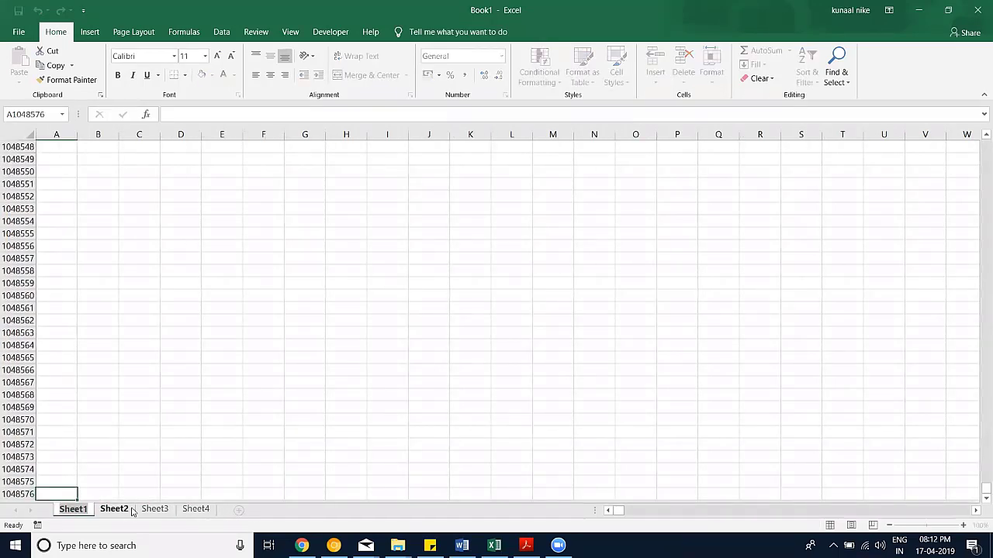
pyautogui.click(122, 510)
pyautogui.click(155, 509)
pyautogui.keyDown('ctrl'); pyautogui.click(195, 509); pyautogui.keyUp('ctrl')
pyautogui.click(196, 511)
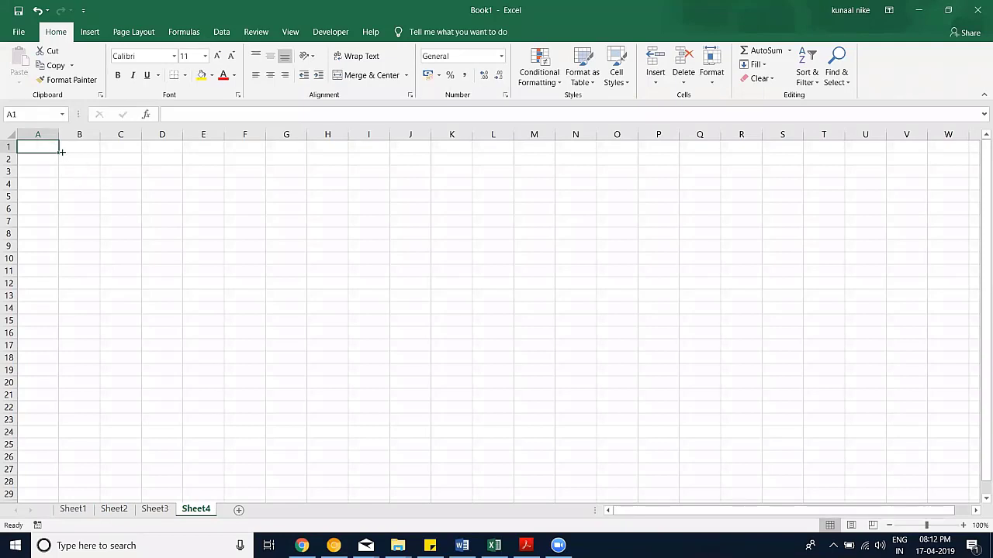
# Step: Enter 1,1 in A1 and r,c in B1, then zoom the sheet in
pyautogui.click(75, 175)
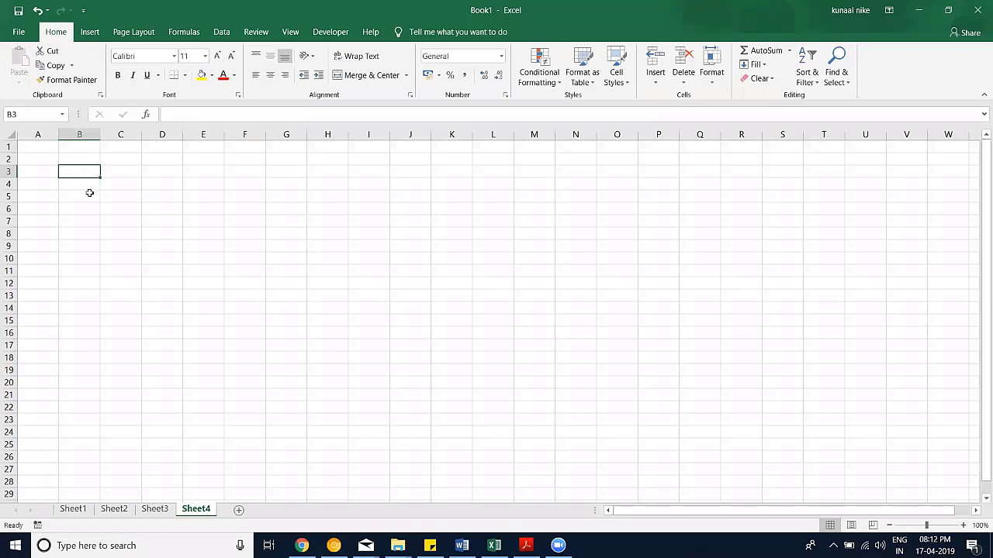
pyautogui.click(43, 148)
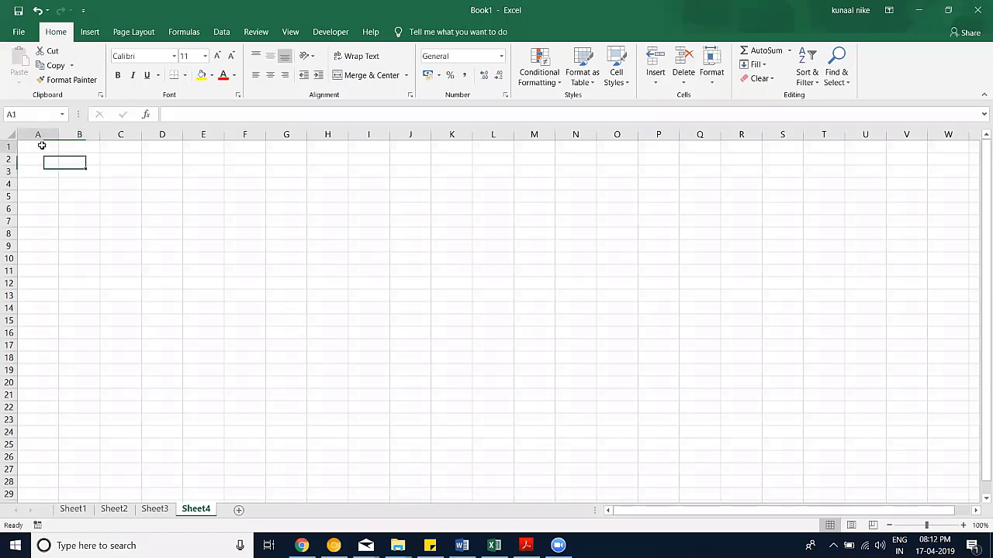
pyautogui.write('1,1')
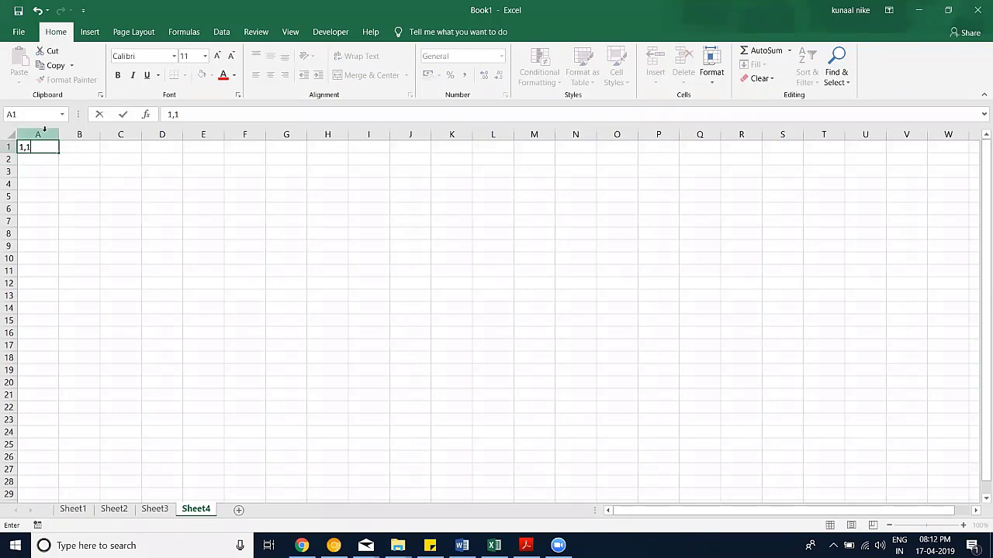
pyautogui.click(60, 176)
pyautogui.click(70, 150)
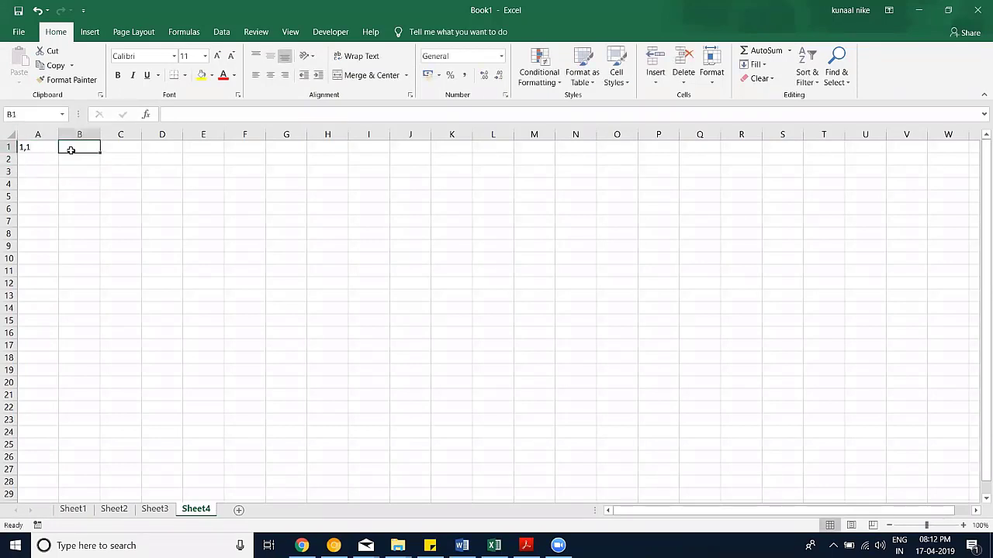
pyautogui.write('r,c')
pyautogui.press('Return')
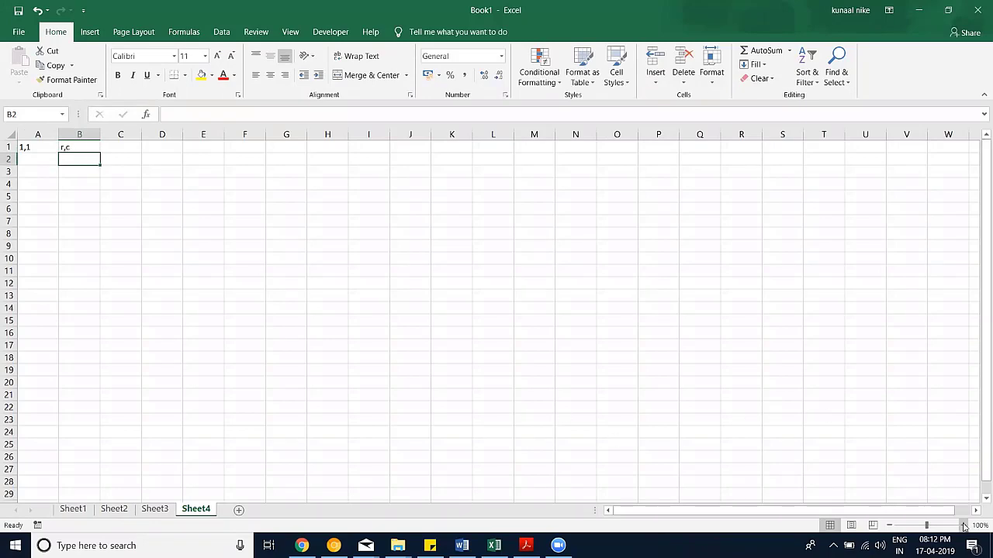
pyautogui.click(964, 526)
pyautogui.click(963, 525)
pyautogui.click(963, 526)
pyautogui.click(963, 526)
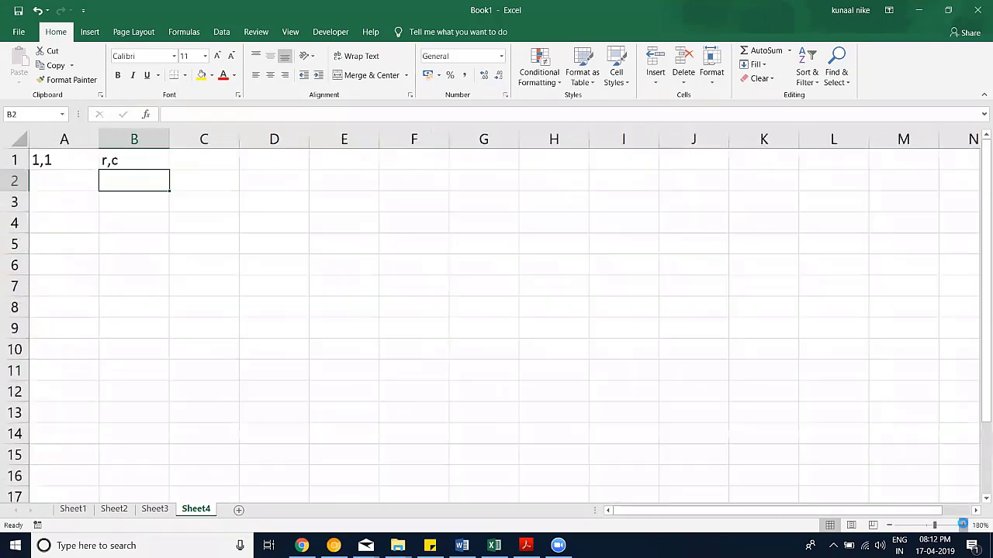
pyautogui.click(963, 526)
pyautogui.click(963, 526)
pyautogui.click(963, 526)
pyautogui.click(964, 526)
pyautogui.click(963, 526)
pyautogui.click(963, 526)
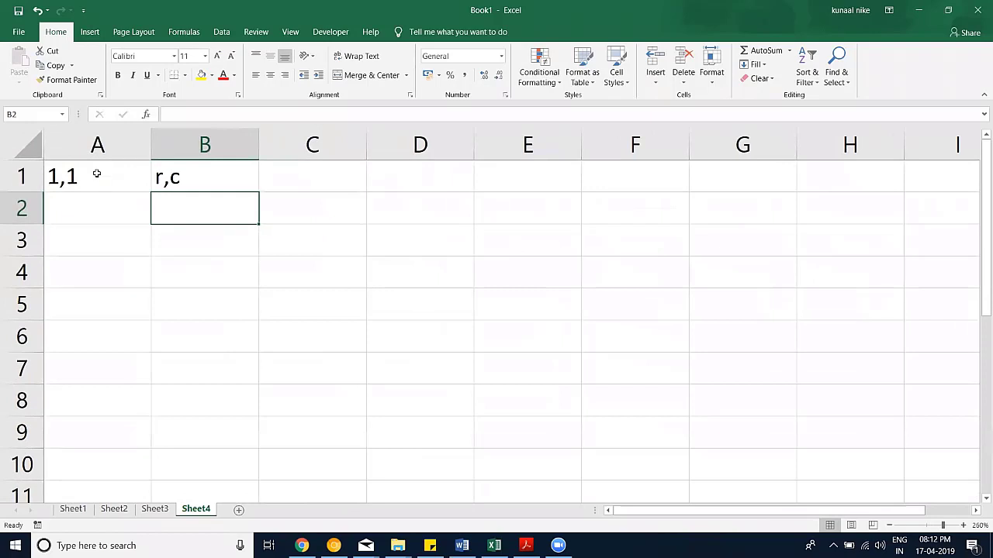
# Step: Enter the reference example A3 in cell A3
pyautogui.click(111, 174)
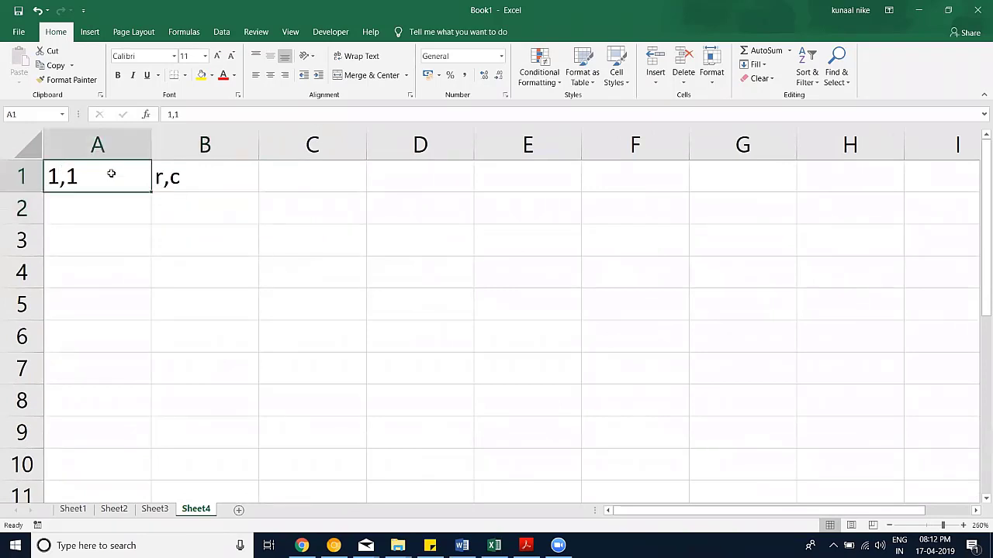
pyautogui.click(177, 180)
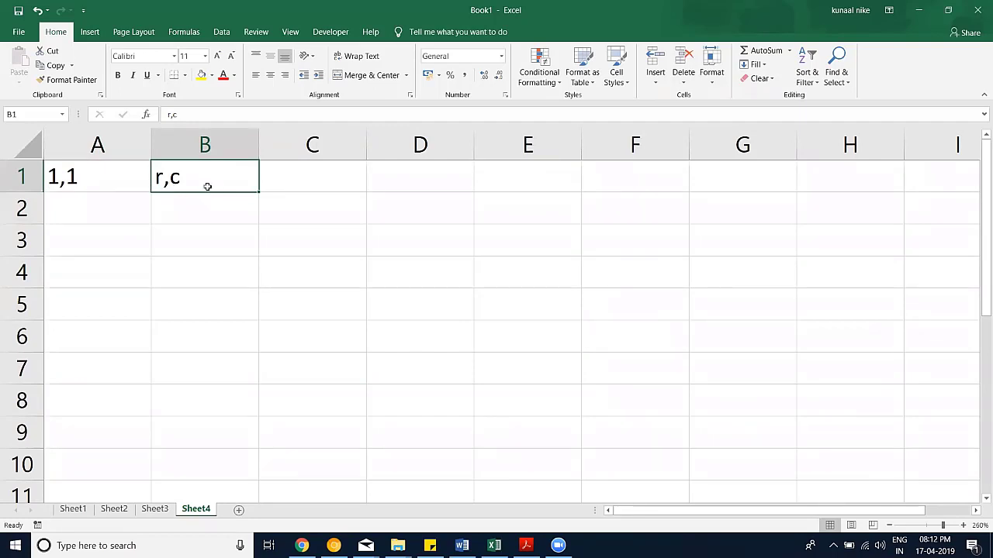
pyautogui.click(128, 207)
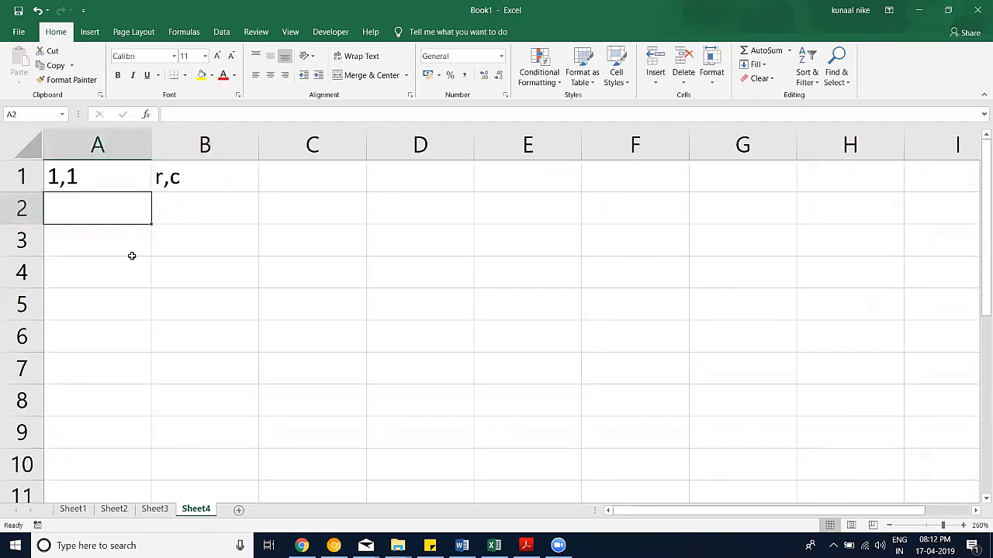
pyautogui.click(129, 248)
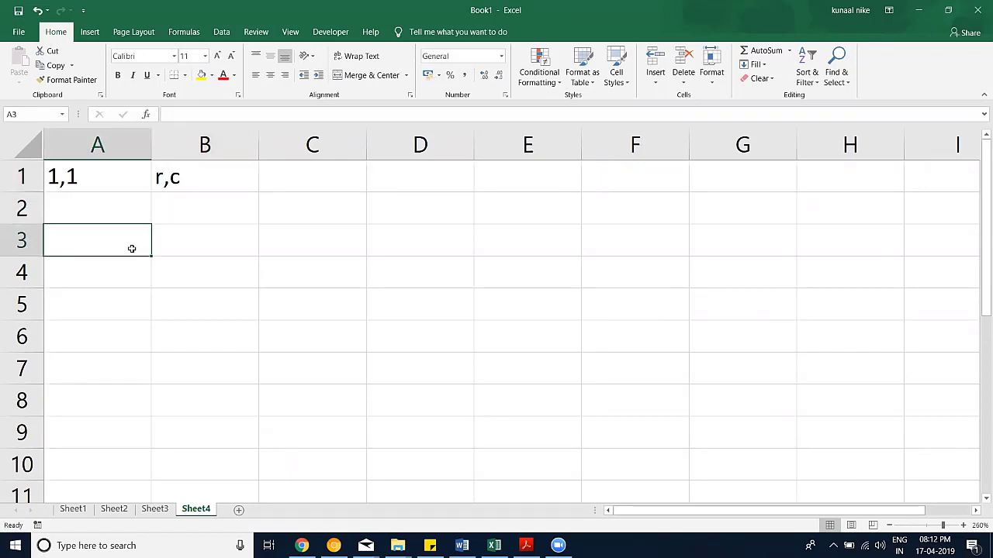
pyautogui.write('A#')
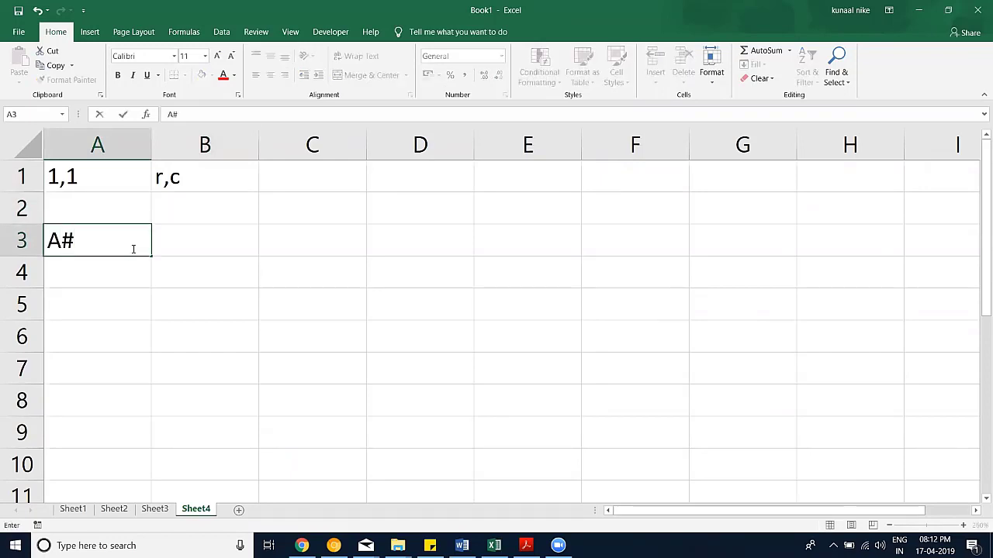
pyautogui.press('BackSpace')
pyautogui.write('3')
pyautogui.click(131, 271)
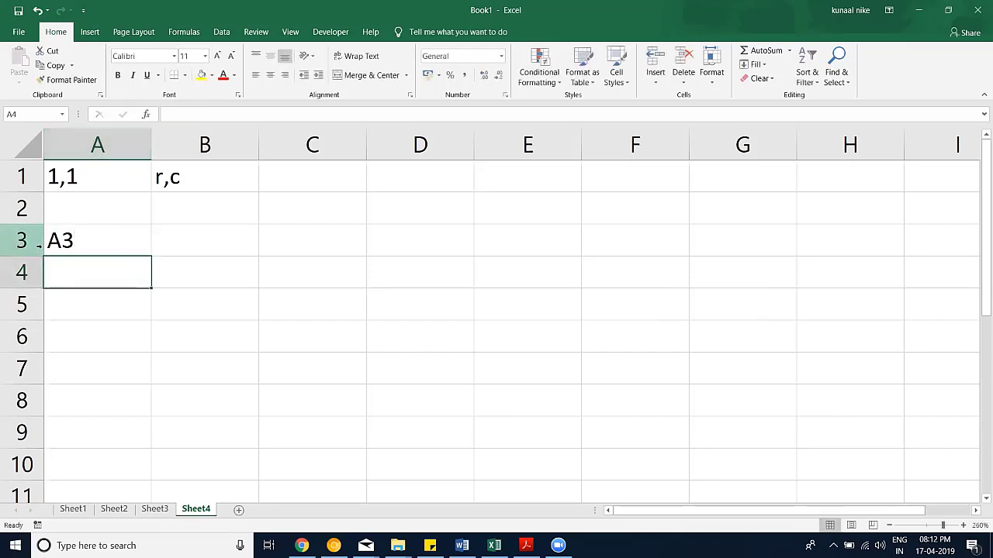
# Step: Shift the A1:B3 entries one column to the right
pyautogui.click(101, 233)
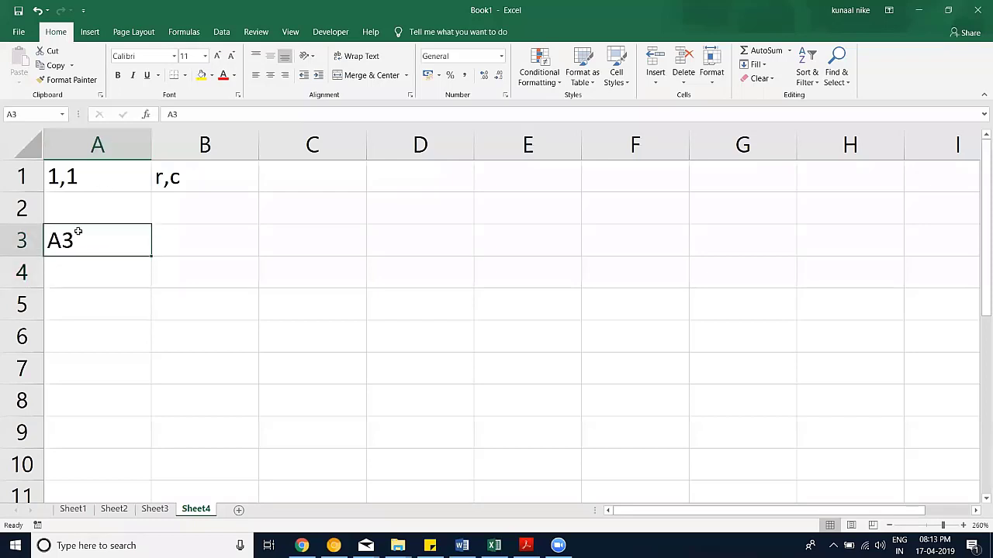
pyautogui.click(99, 179)
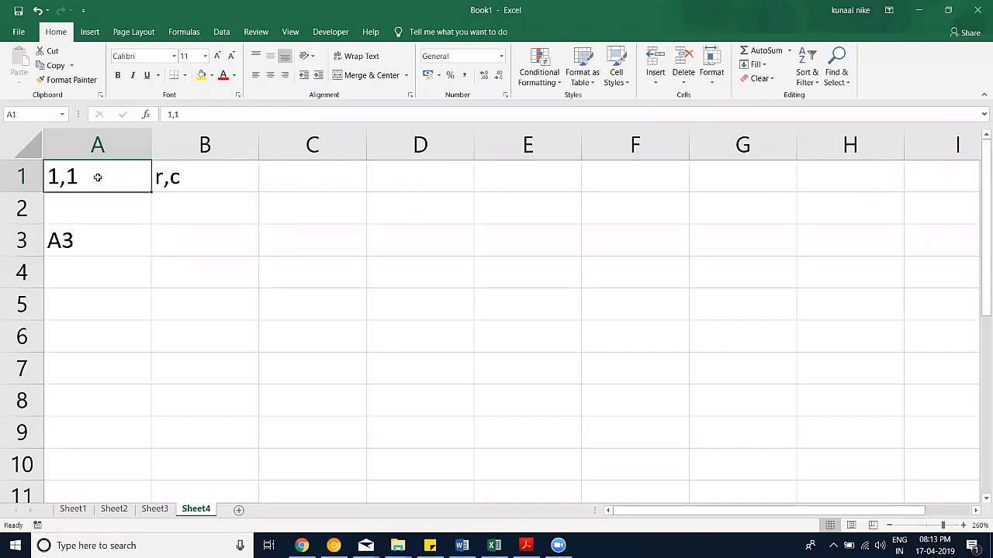
pyautogui.moveTo(148, 178); pyautogui.dragTo(272, 209)
pyautogui.click(138, 184)
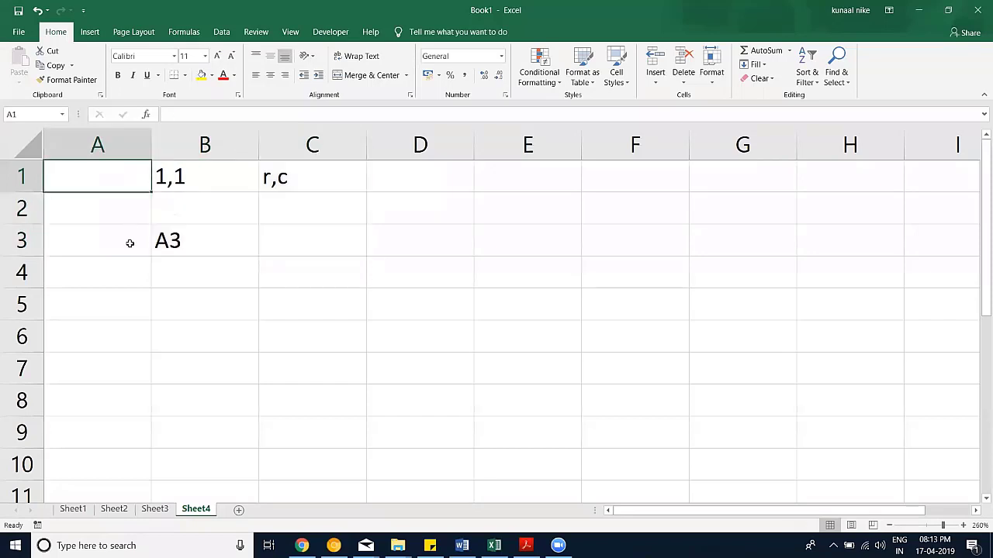
# Step: Type labels Cell, Range, Cells and Range into A1, A3, A5 and A7
pyautogui.write('Cell')
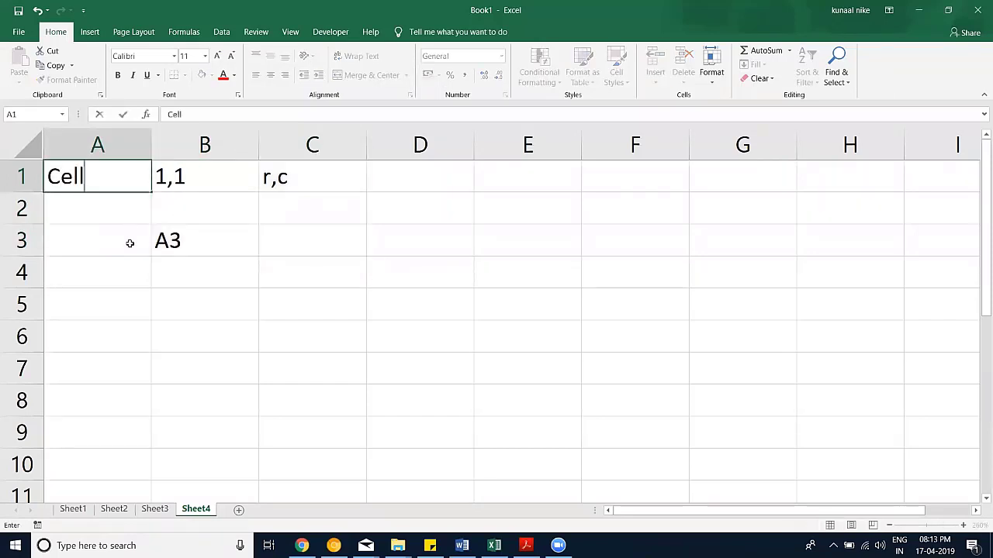
pyautogui.press('Return')
pyautogui.press('Return')
pyautogui.write('Range')
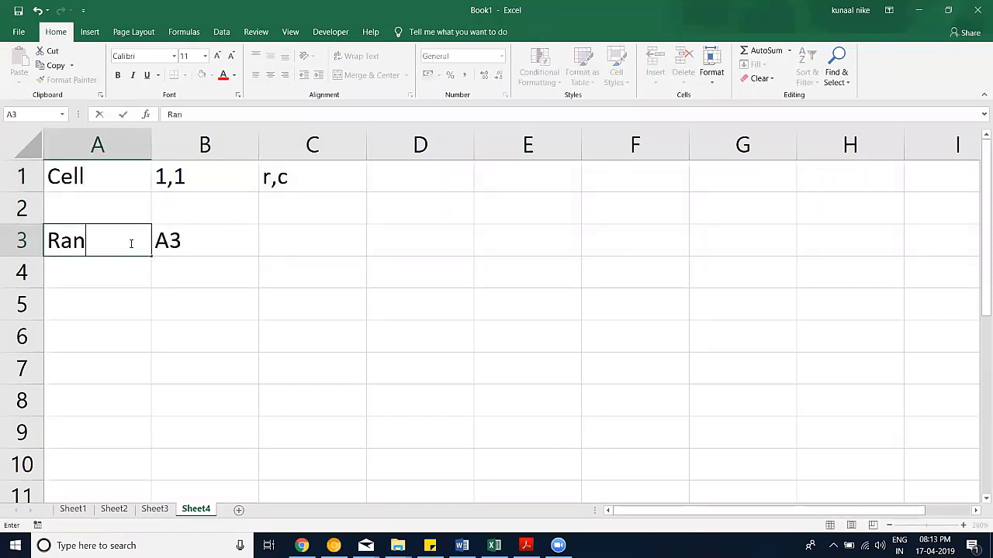
pyautogui.press('Up')
pyautogui.press('Down')
pyautogui.press('Down')
pyautogui.press('Down')
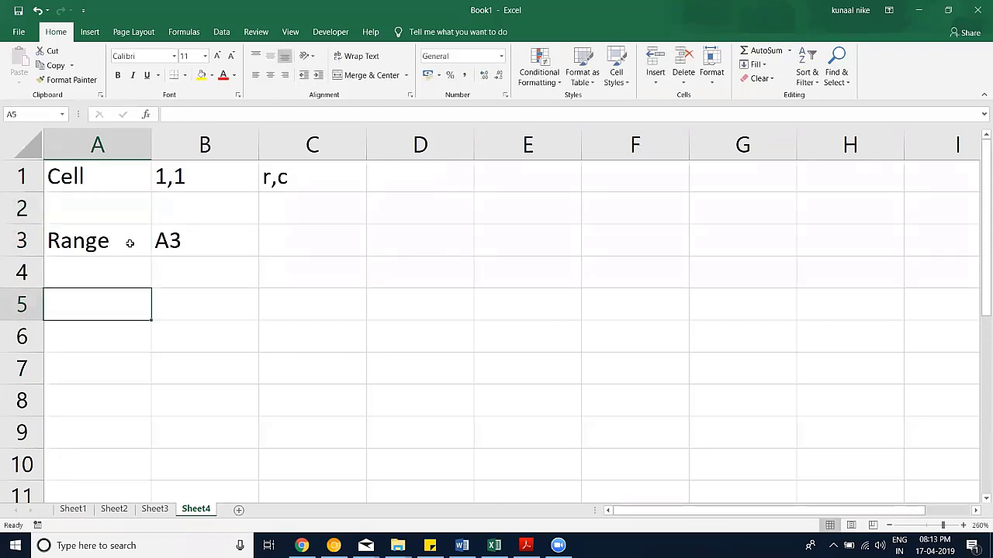
pyautogui.write('Cells')
pyautogui.press('BackSpace')
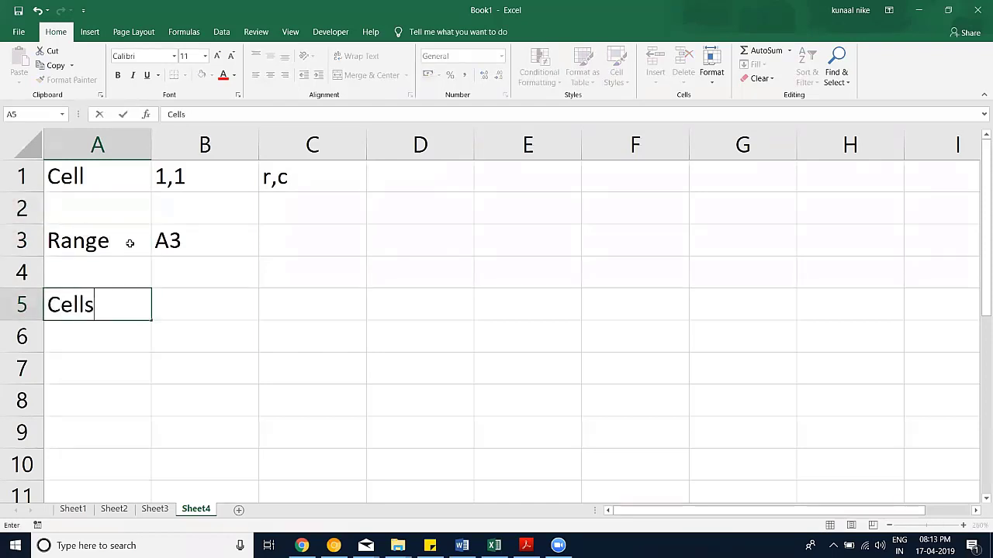
pyautogui.press('Return')
pyautogui.press('Return')
pyautogui.write('RN')
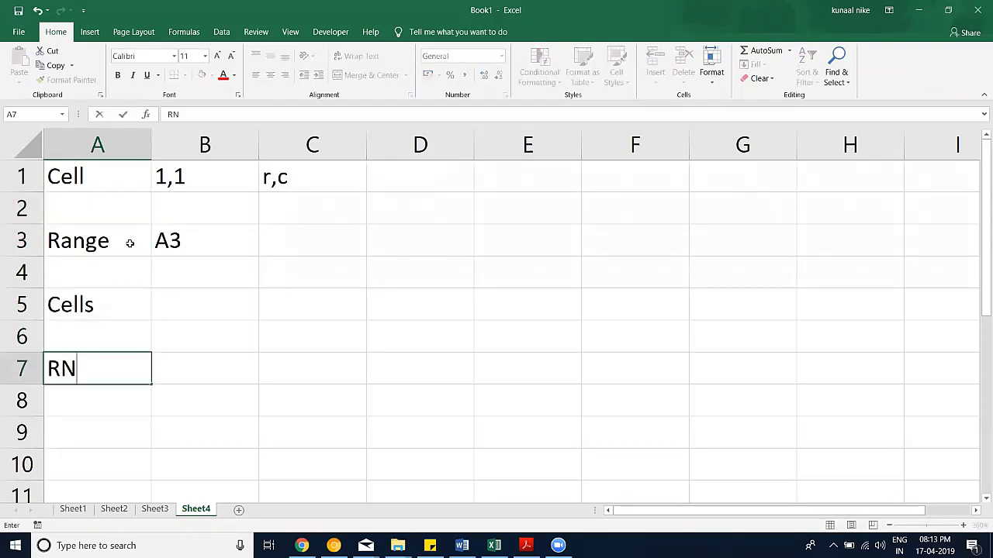
pyautogui.press('BackSpace')
pyautogui.write('ange')
pyautogui.press('Return')
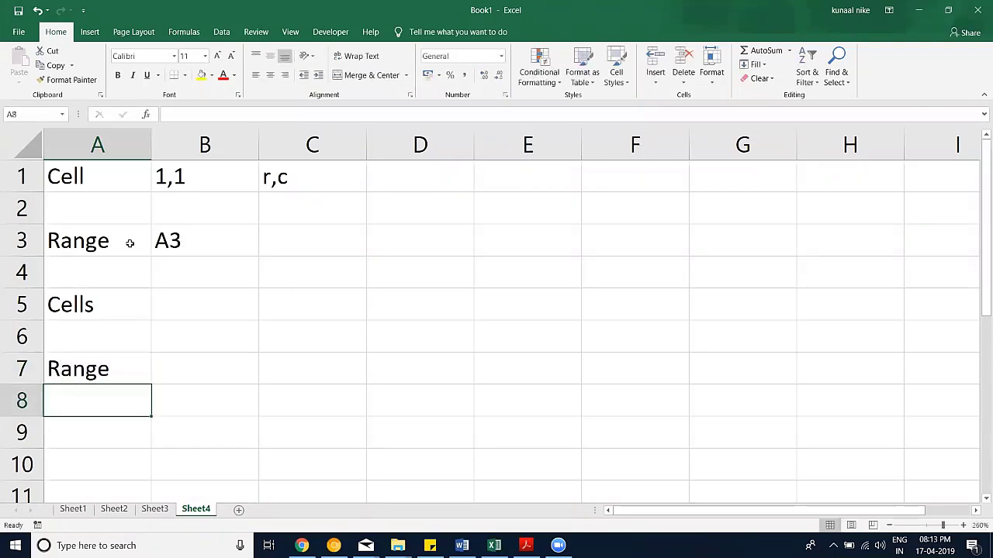
pyautogui.click(201, 311)
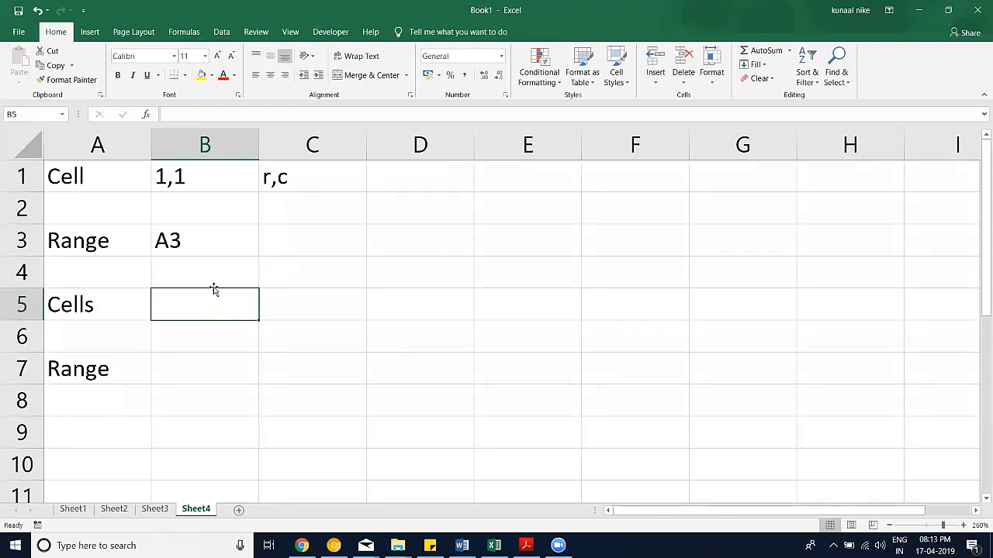
# Step: Enter A3:A10 in B7 and select A3 through A10 to illustrate it
pyautogui.click(208, 372)
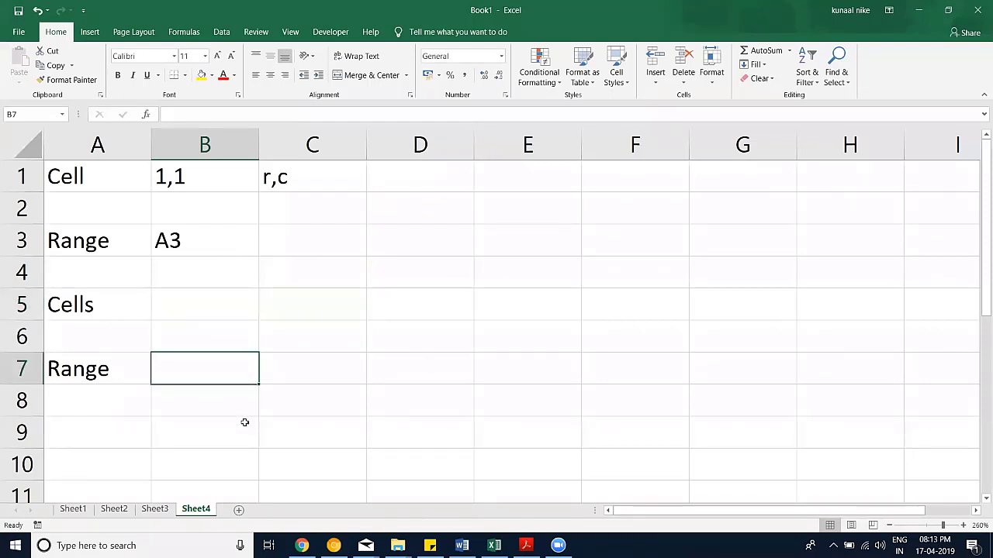
pyautogui.write('A')
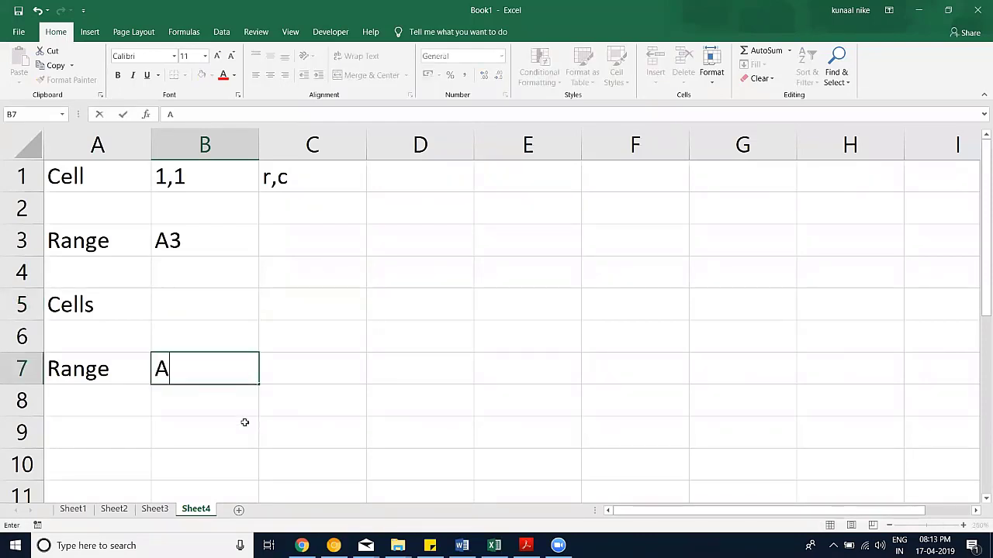
pyautogui.write('3:A15')
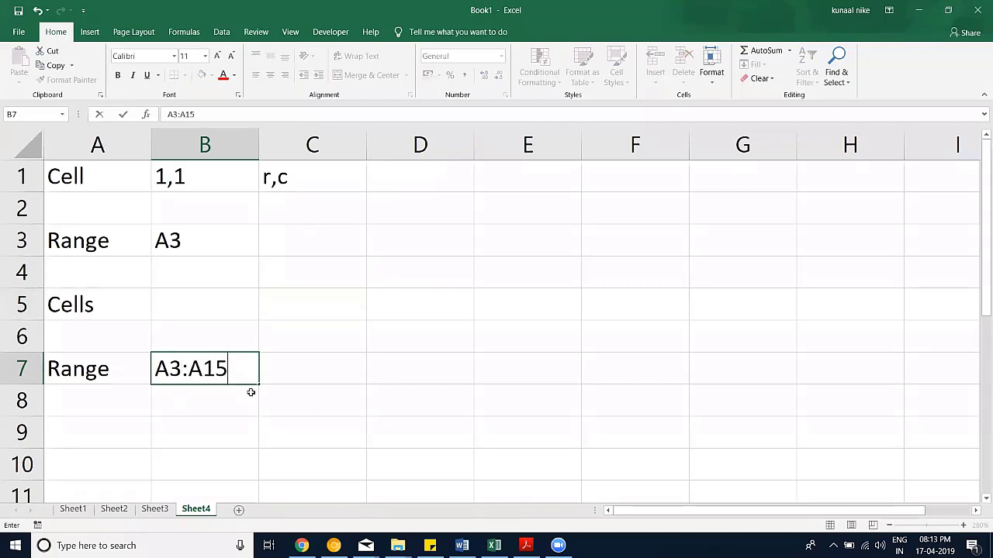
pyautogui.press('BackSpace')
pyautogui.press('BackSpace')
pyautogui.write('10')
pyautogui.press('Return')
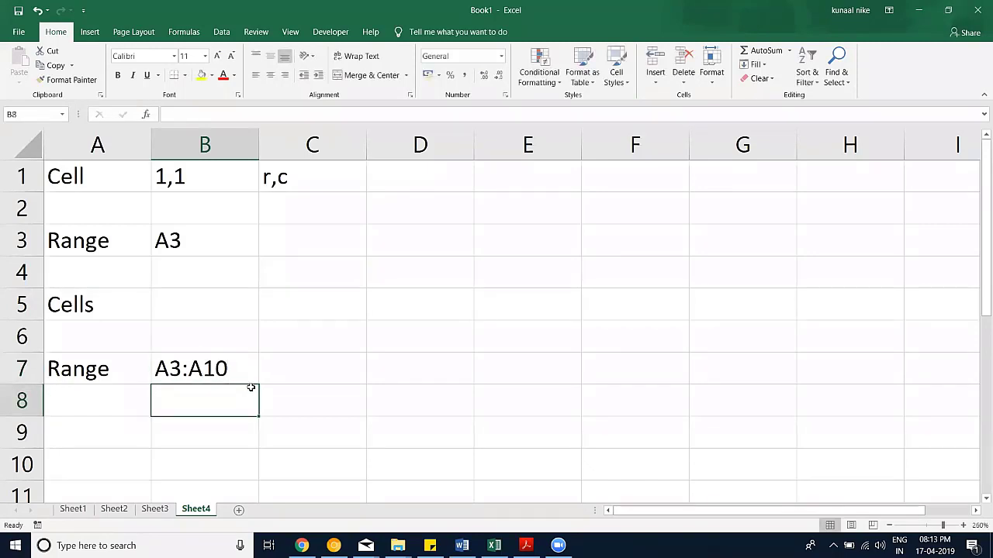
pyautogui.click(112, 241)
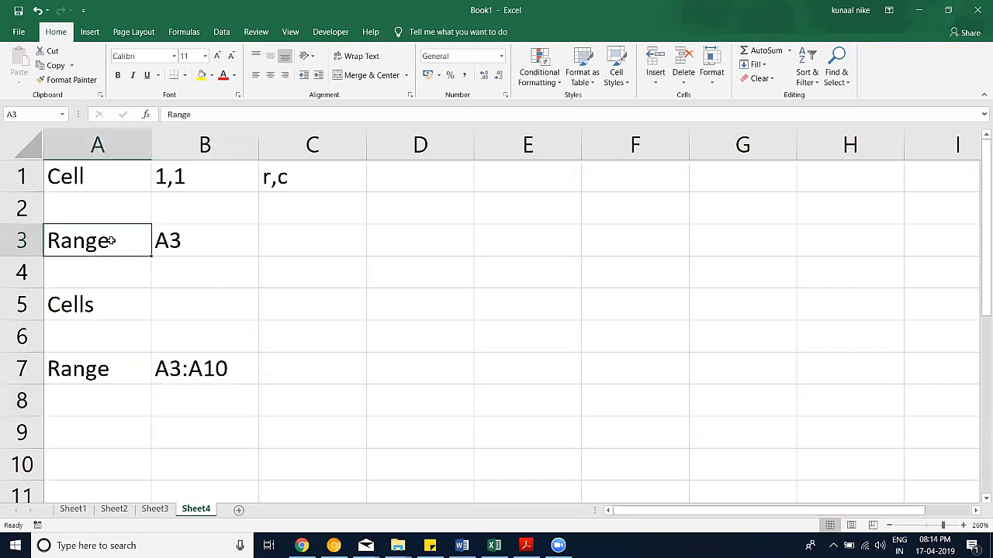
pyautogui.moveTo(111, 241); pyautogui.dragTo(91, 462)
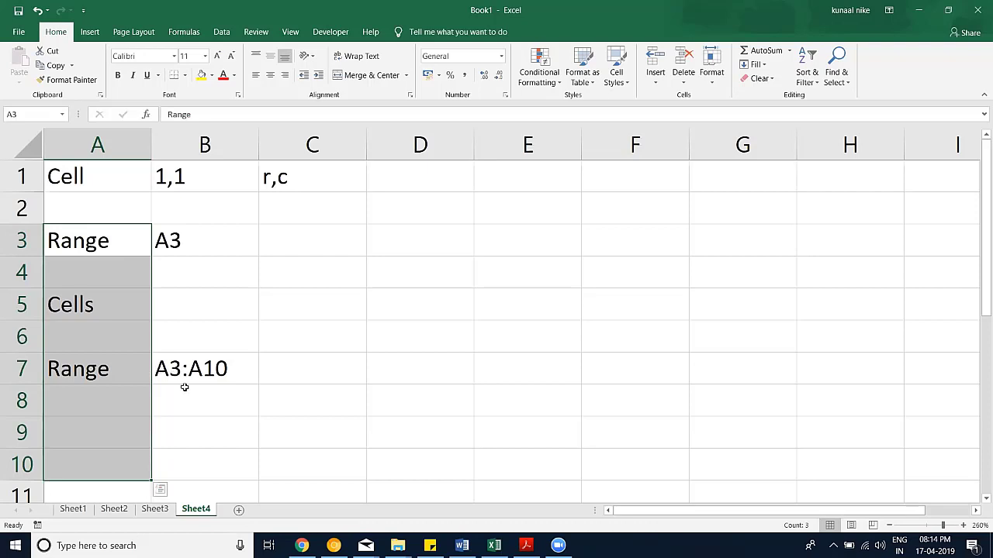
# Step: Change B7's entry to A3:B10 and select A3:B10 to show that range
pyautogui.moveTo(175, 236); pyautogui.dragTo(135, 230)
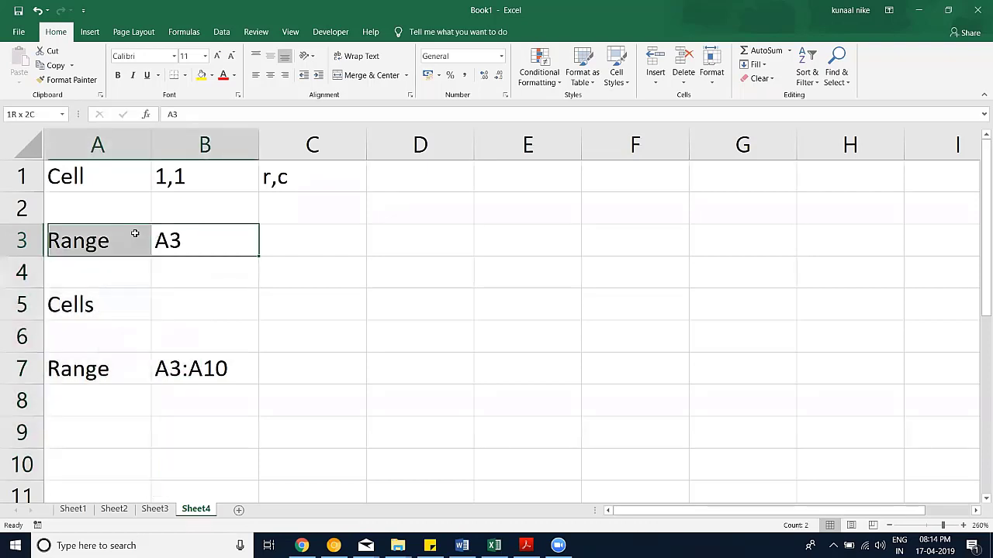
pyautogui.moveTo(183, 370); pyautogui.dragTo(134, 366)
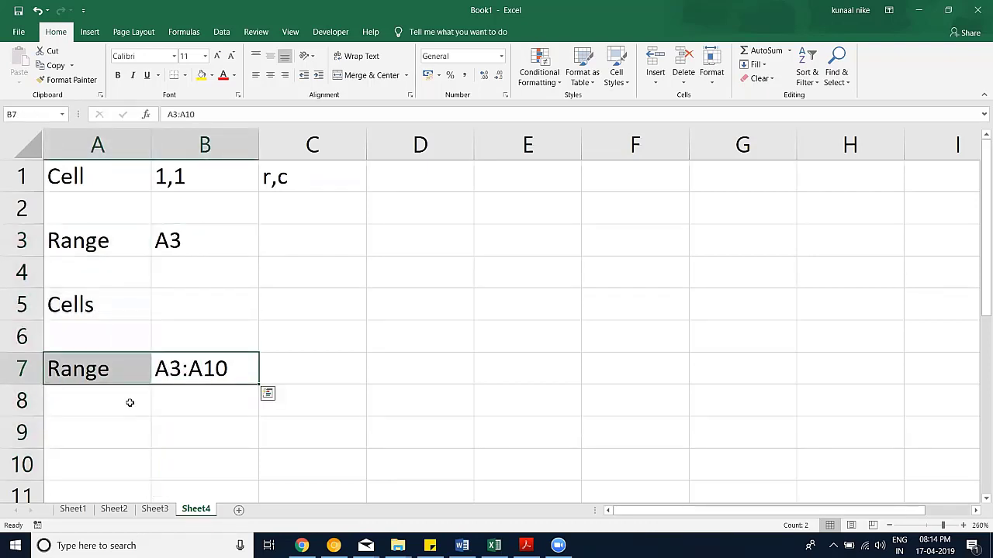
pyautogui.click(200, 365)
pyautogui.doubleClick(200, 364)
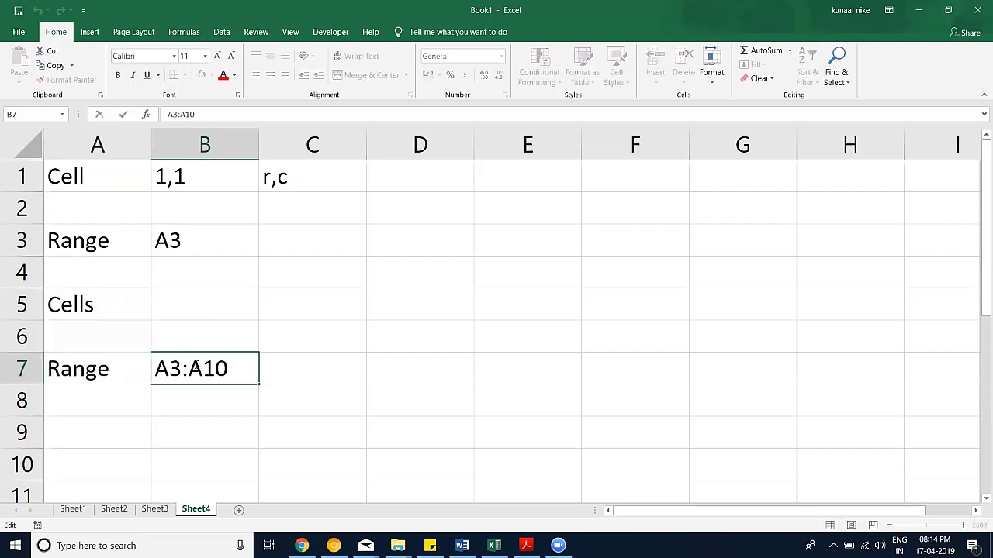
pyautogui.moveTo(199, 365); pyautogui.dragTo(186, 365)
pyautogui.write('B')
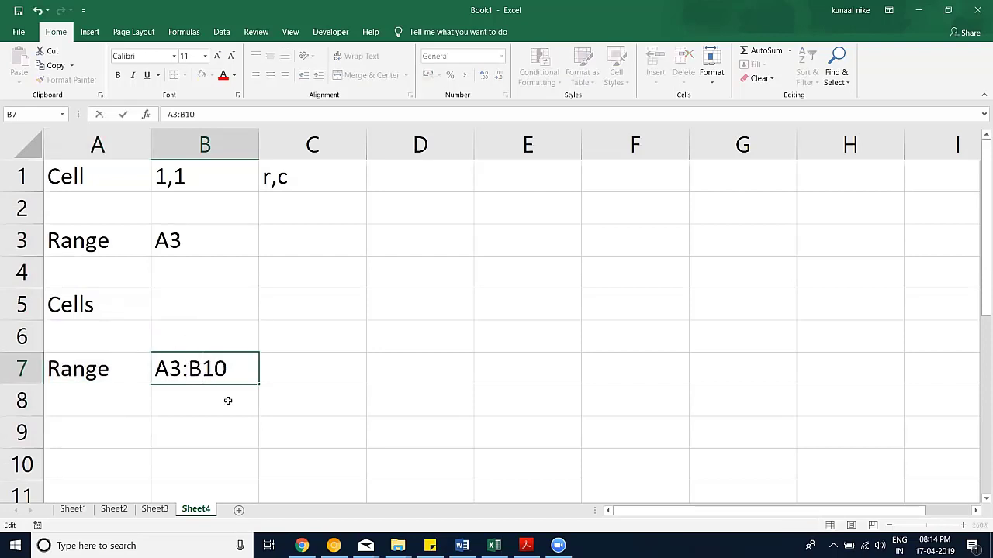
pyautogui.press('Return')
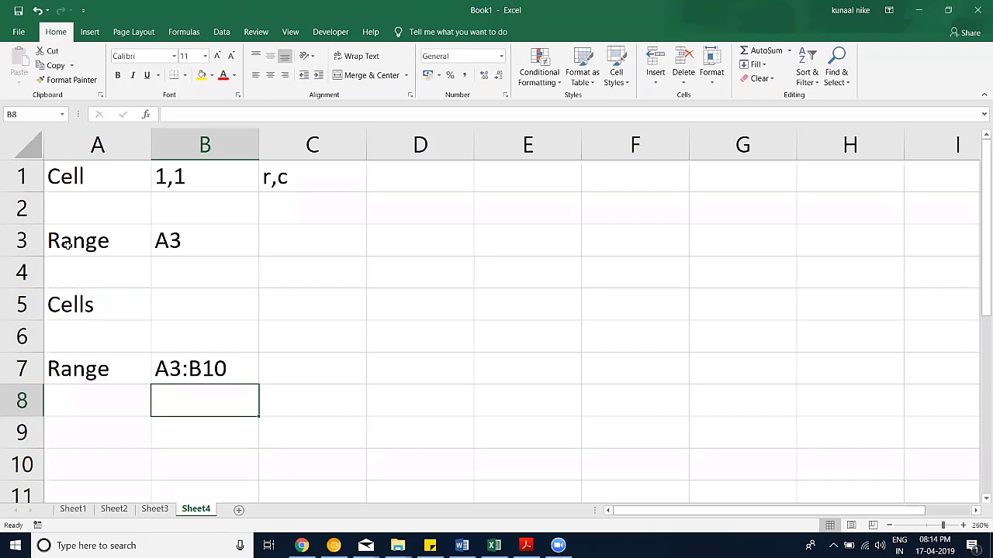
pyautogui.moveTo(69, 245); pyautogui.dragTo(217, 466)
# Step: Type 3,1 to 10,2 into B5, then cancel it so B5 stays empty
pyautogui.click(195, 307)
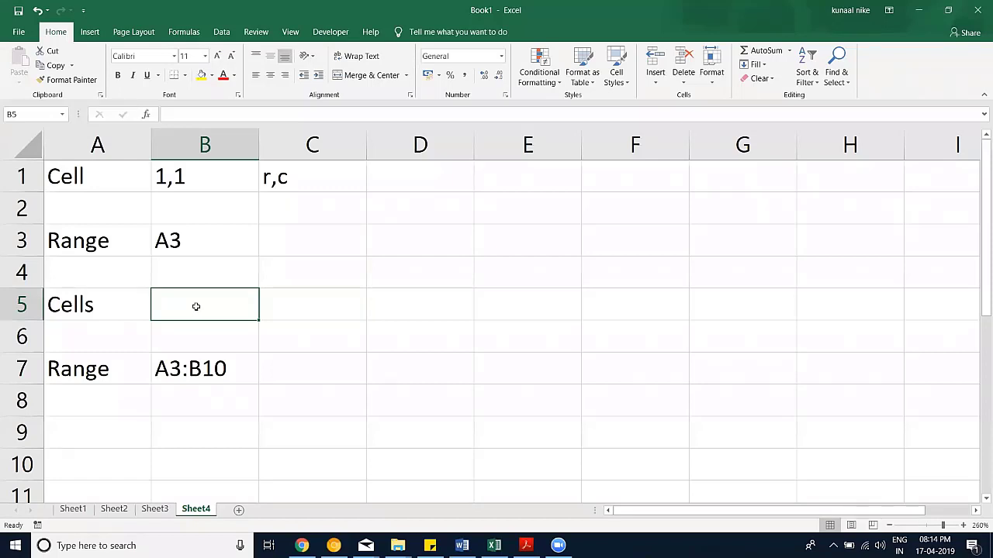
pyautogui.write('3,')
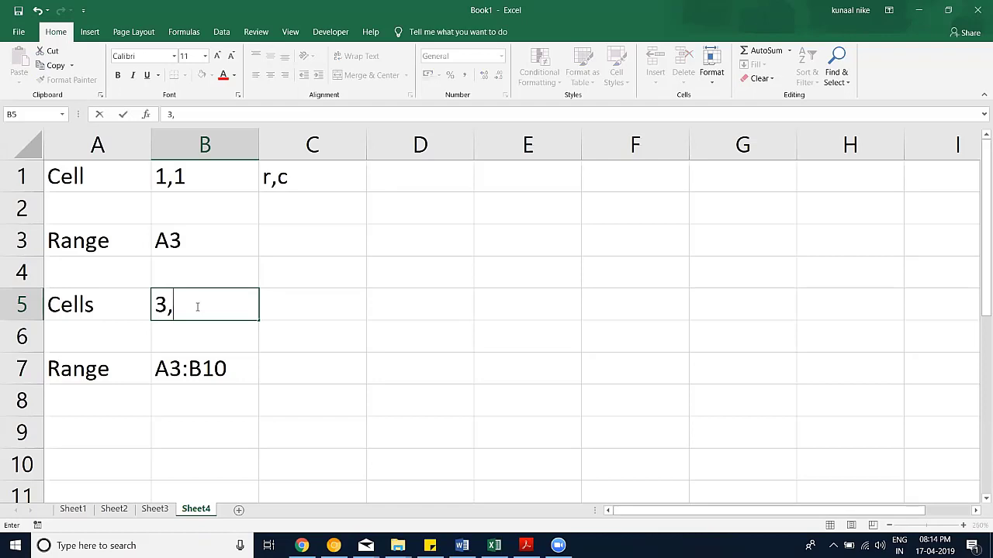
pyautogui.write('1 to 10,2')
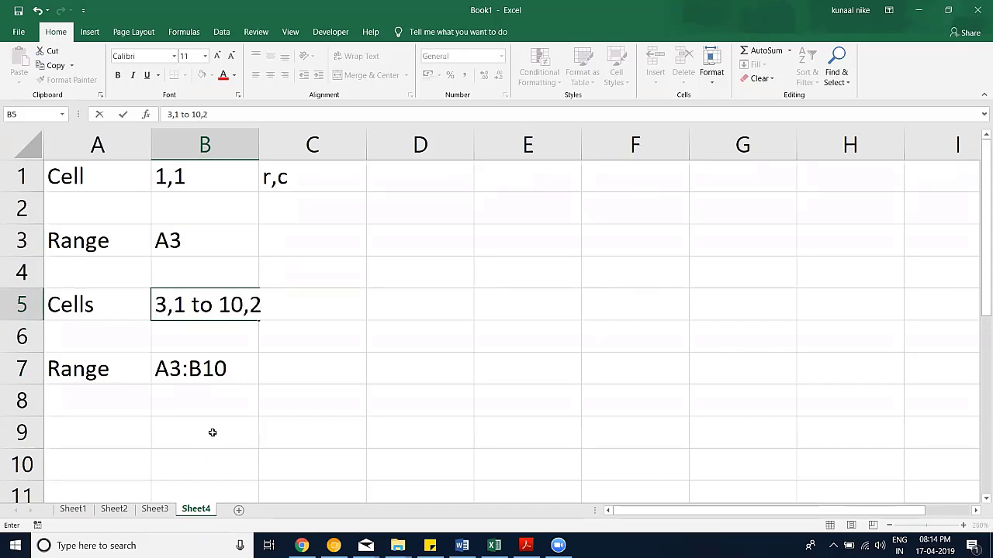
pyautogui.moveTo(266, 304); pyautogui.dragTo(130, 303)
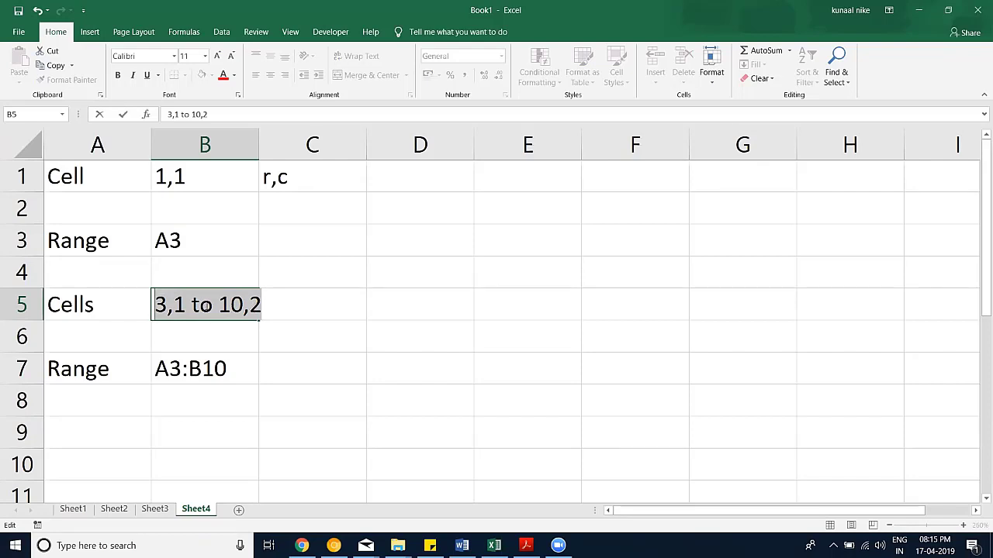
pyautogui.press('Escape')
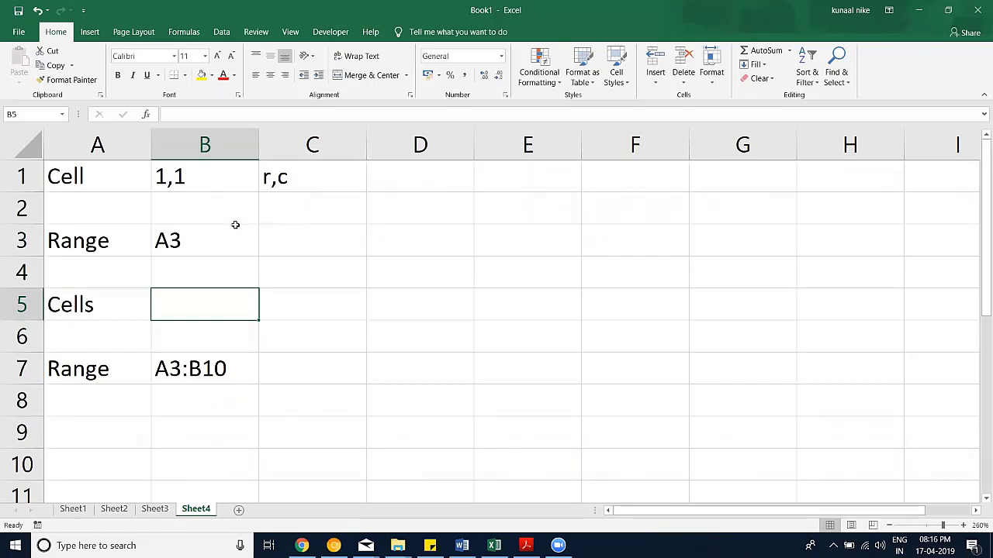
# Step: Enter Board Infinity in D3, then reopen and exit its editing unchanged
pyautogui.click(415, 246)
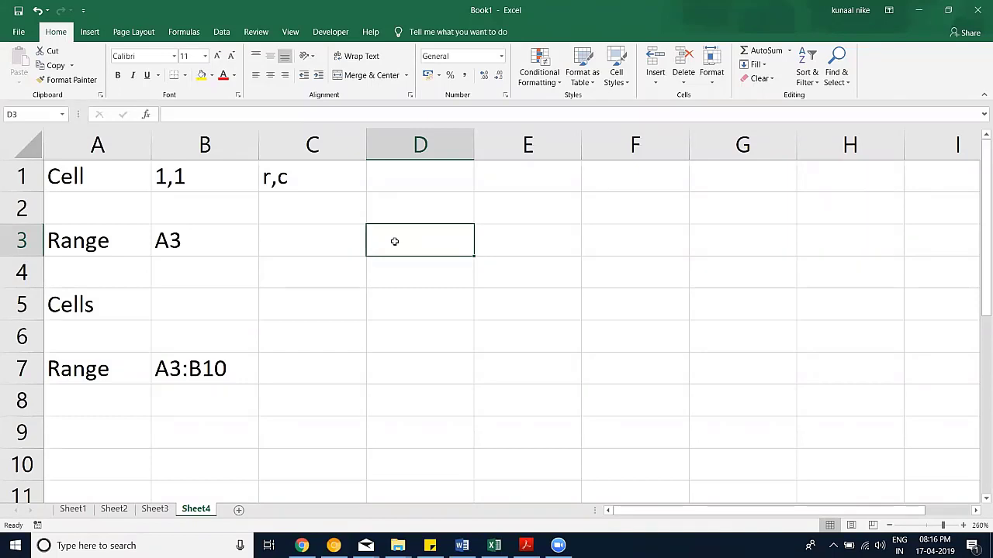
pyautogui.write('dfghj')
pyautogui.press('BackSpace')
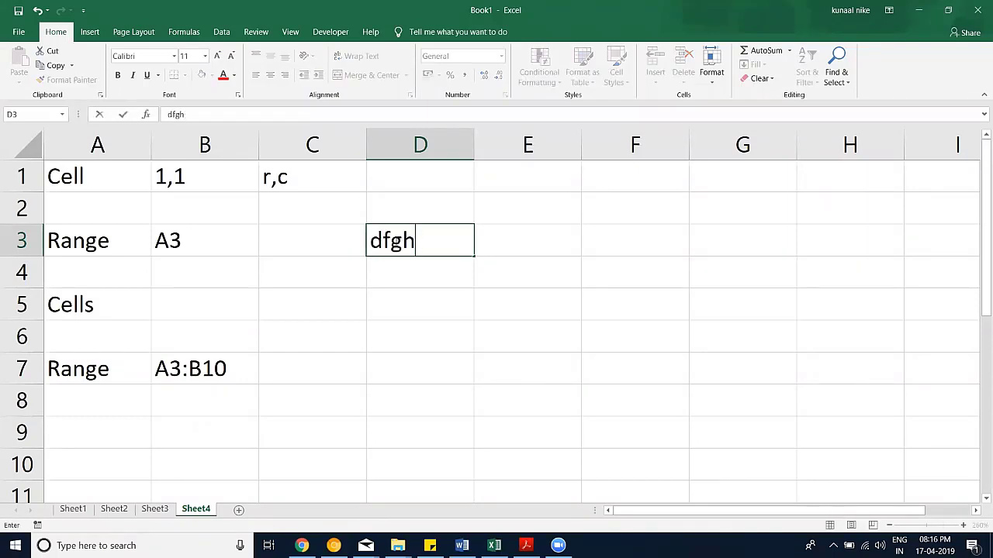
pyautogui.press('BackSpace')
pyautogui.press('BackSpace')
pyautogui.press('BackSpace')
pyautogui.press('BackSpace')
pyautogui.write('Bo')
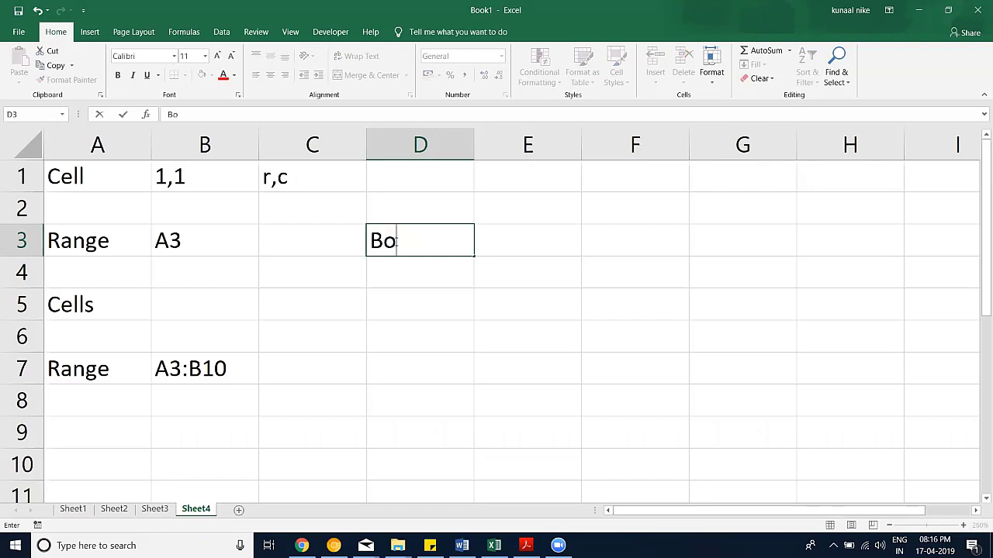
pyautogui.write('ard Inf')
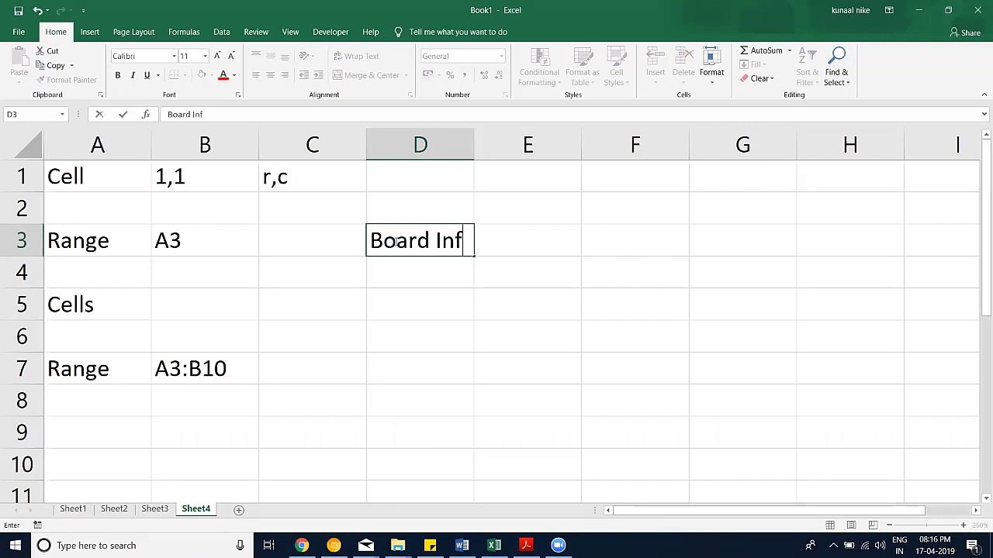
pyautogui.write('inity')
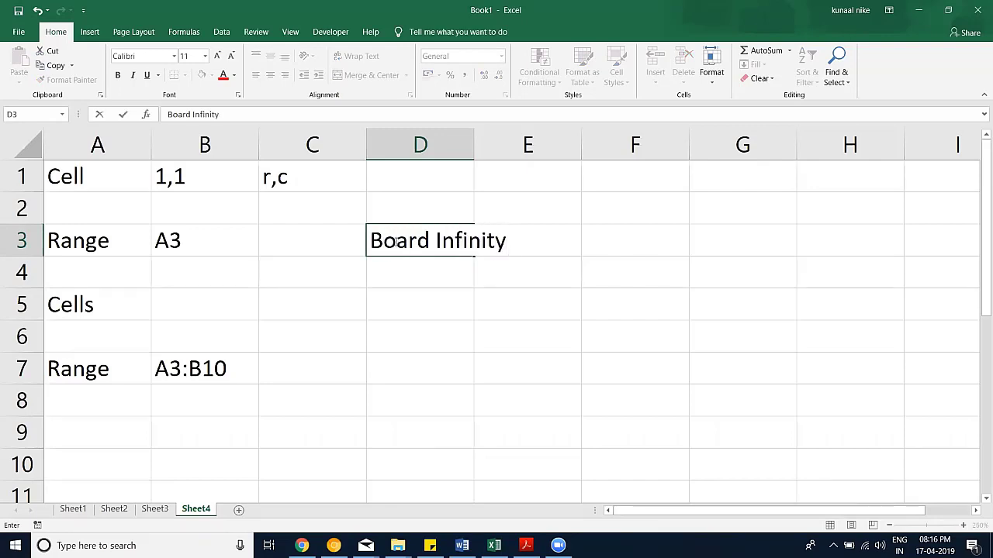
pyautogui.press('Return')
pyautogui.click(394, 241)
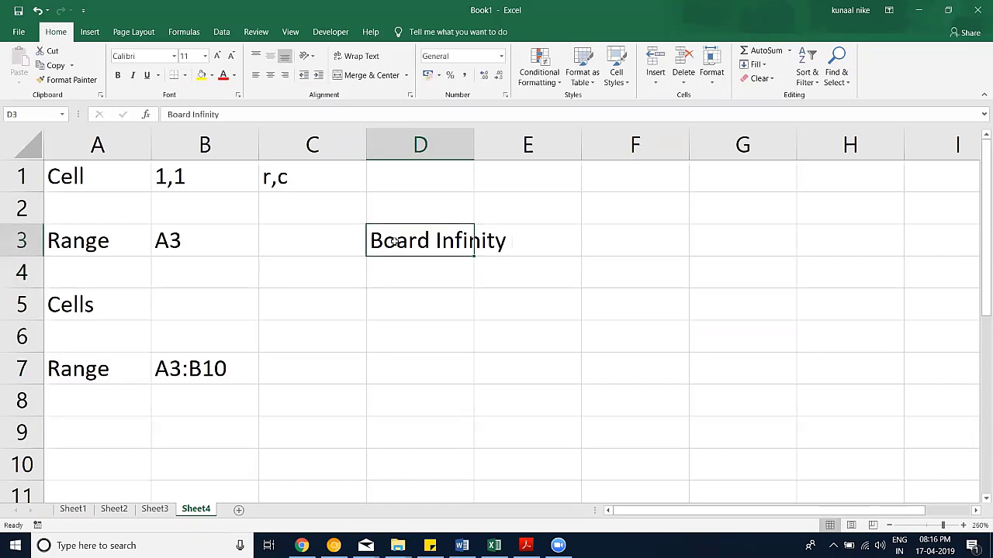
pyautogui.press('F2')
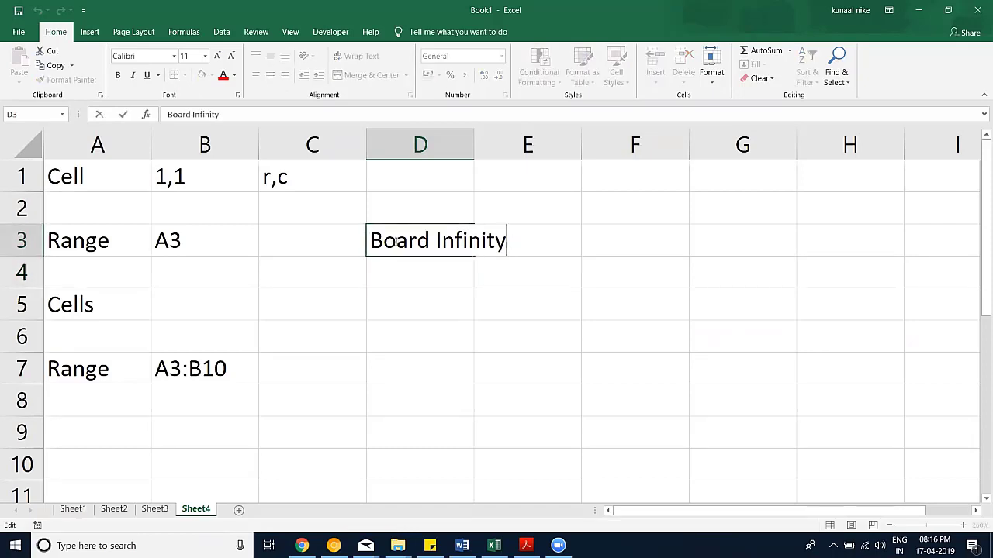
pyautogui.press('Escape')
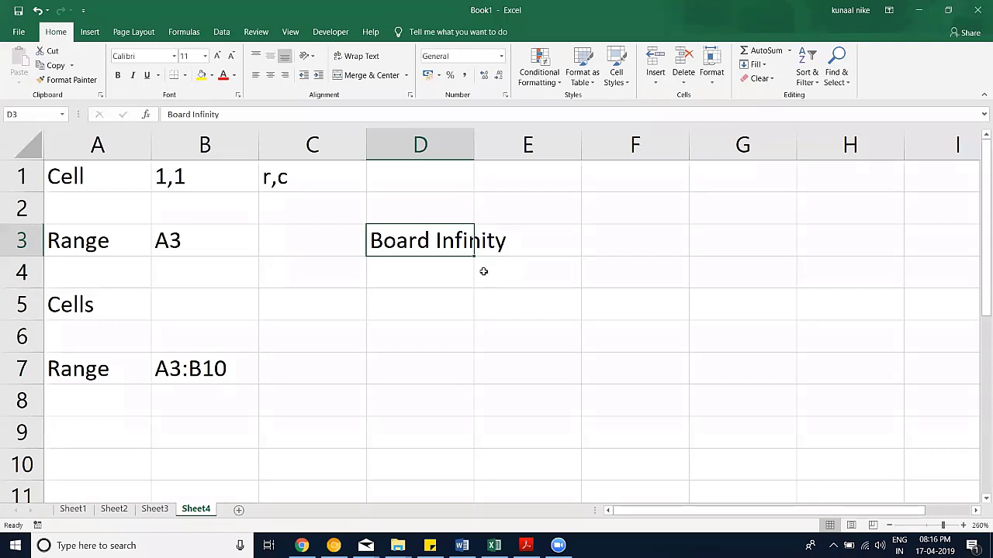
# Step: Autofit column D to Board Infinity and enter 23142 in D4
pyautogui.doubleClick(472, 150)
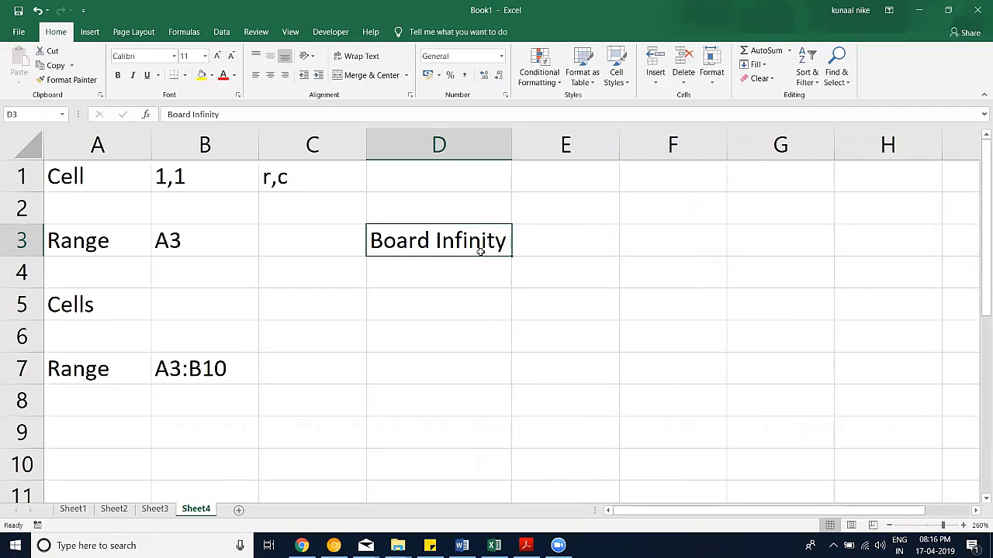
pyautogui.click(463, 277)
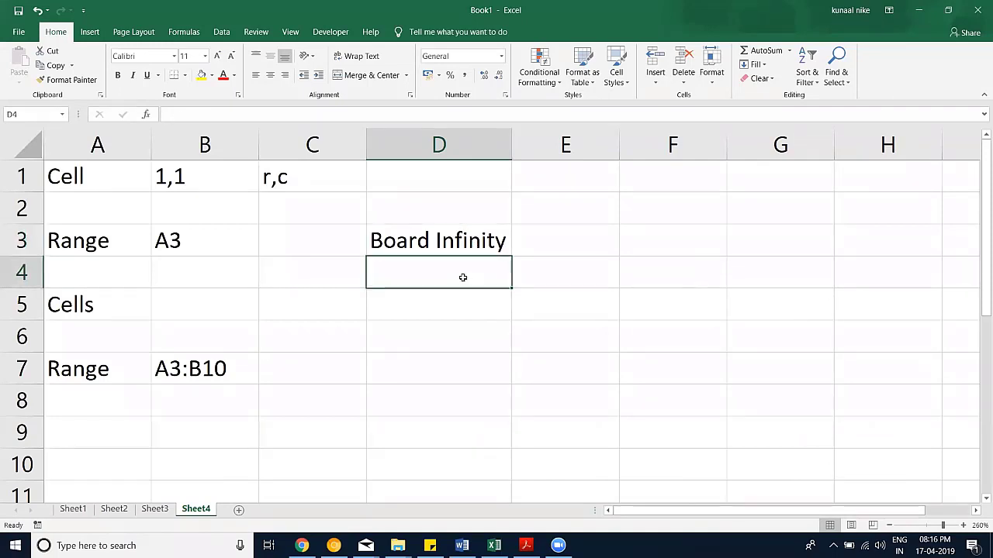
pyautogui.write('sdkfhg')
pyautogui.press('BackSpace')
pyautogui.press('BackSpace')
pyautogui.press('BackSpace')
pyautogui.press('BackSpace')
pyautogui.press('BackSpace')
pyautogui.press('BackSpace')
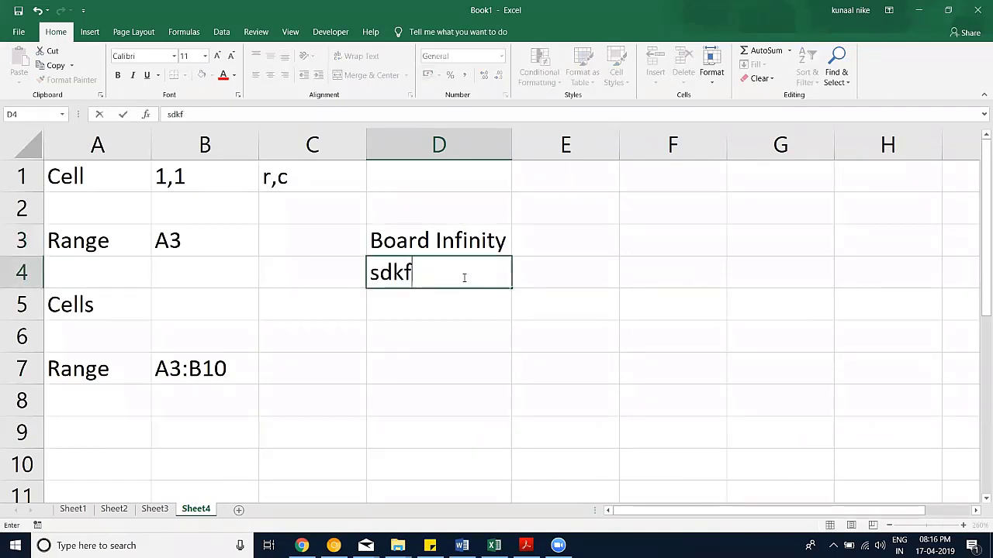
pyautogui.write('23142')
pyautogui.press('Return')
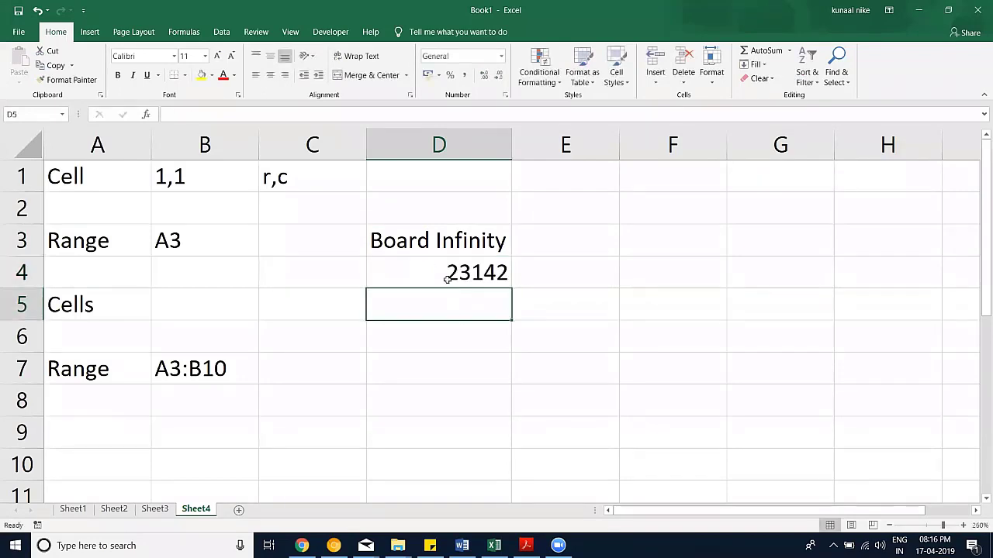
# Step: Drag column D wider in two stages, checking cells D3 and D4
pyautogui.click(446, 275)
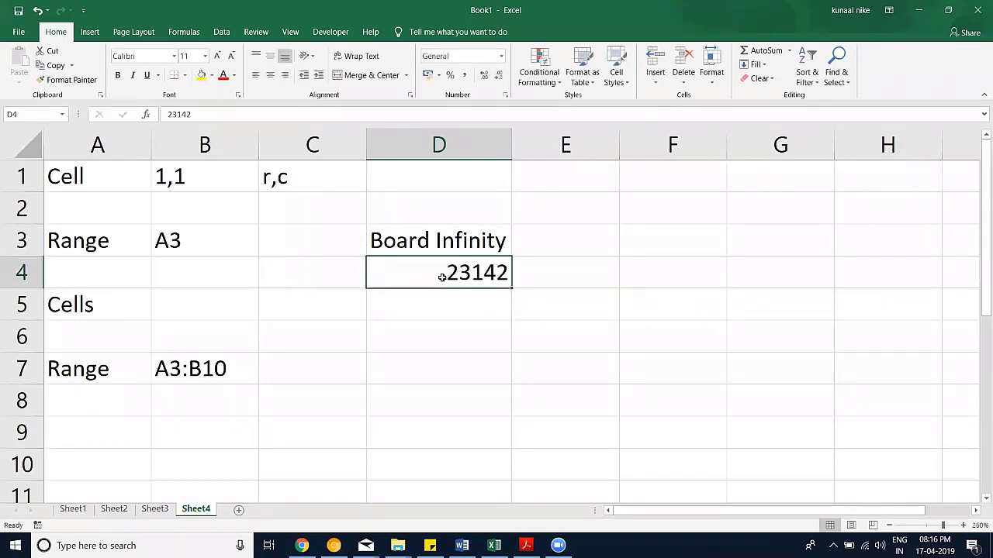
pyautogui.moveTo(510, 142); pyautogui.dragTo(533, 142)
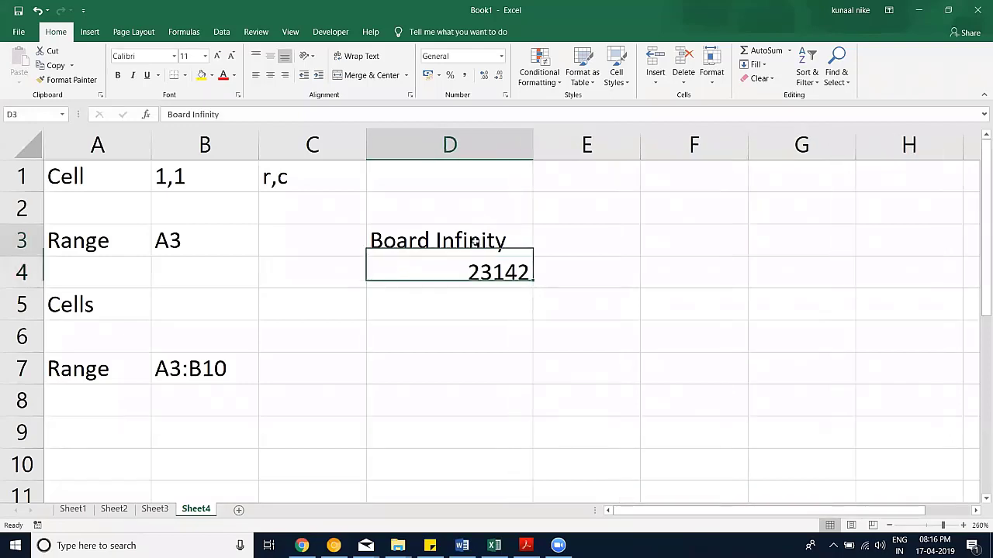
pyautogui.click(375, 243)
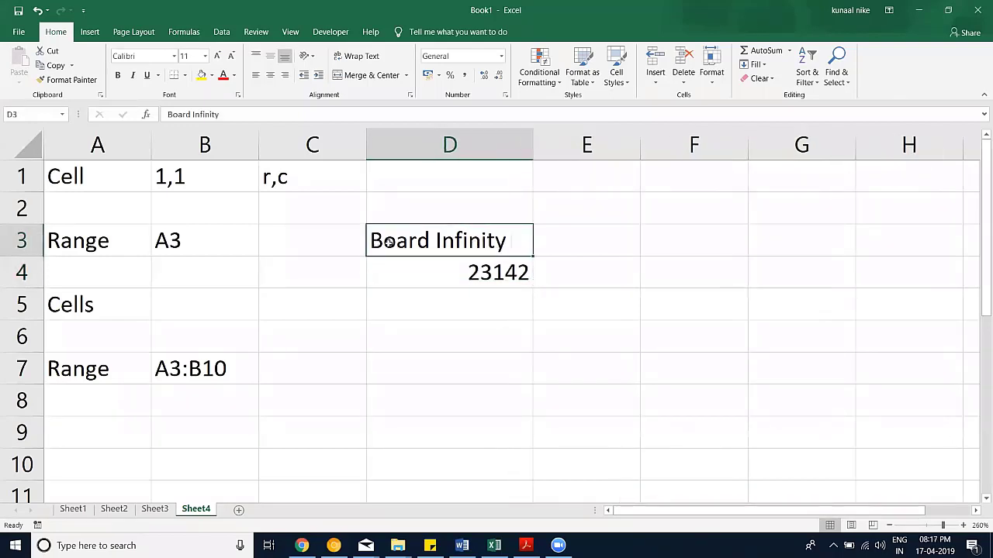
pyautogui.moveTo(535, 140); pyautogui.dragTo(562, 140)
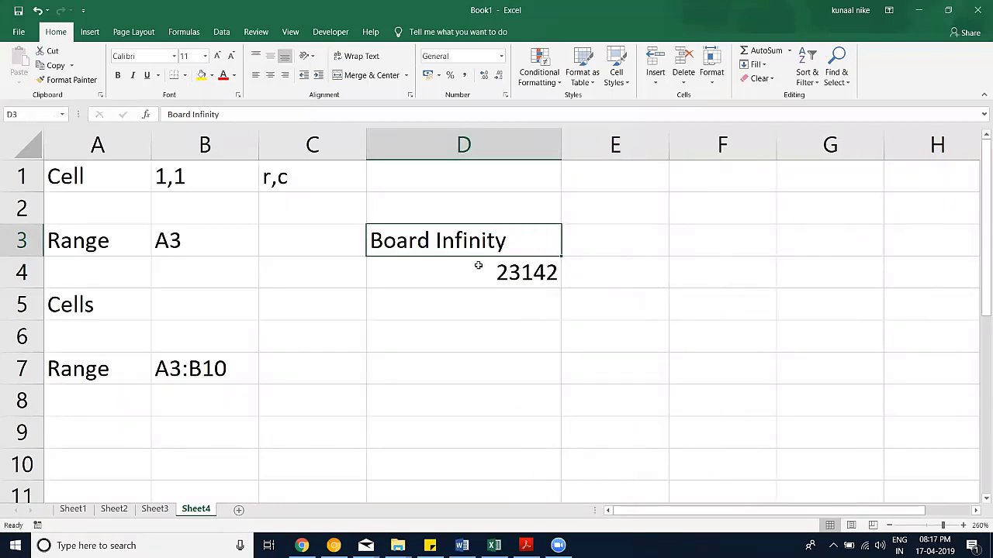
pyautogui.click(478, 266)
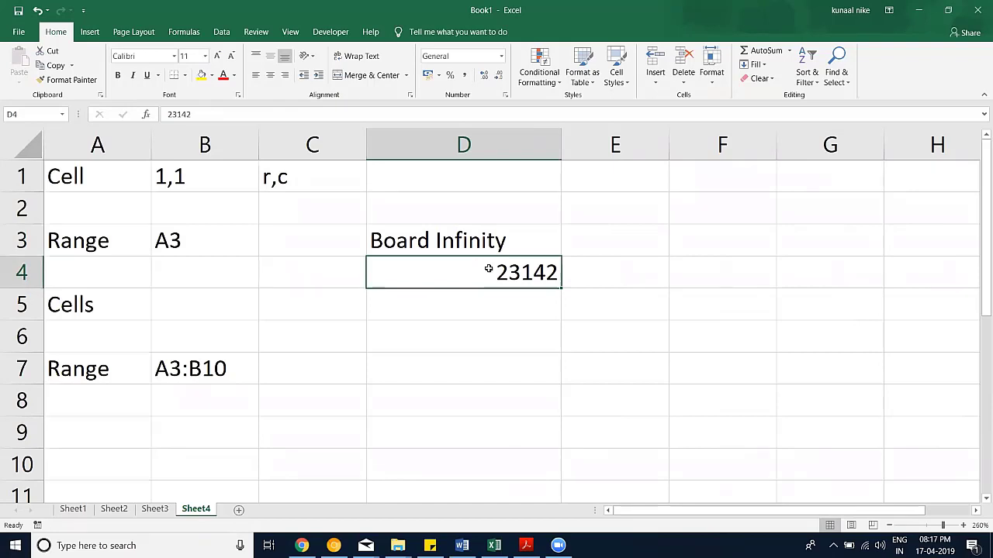
pyautogui.click(508, 330)
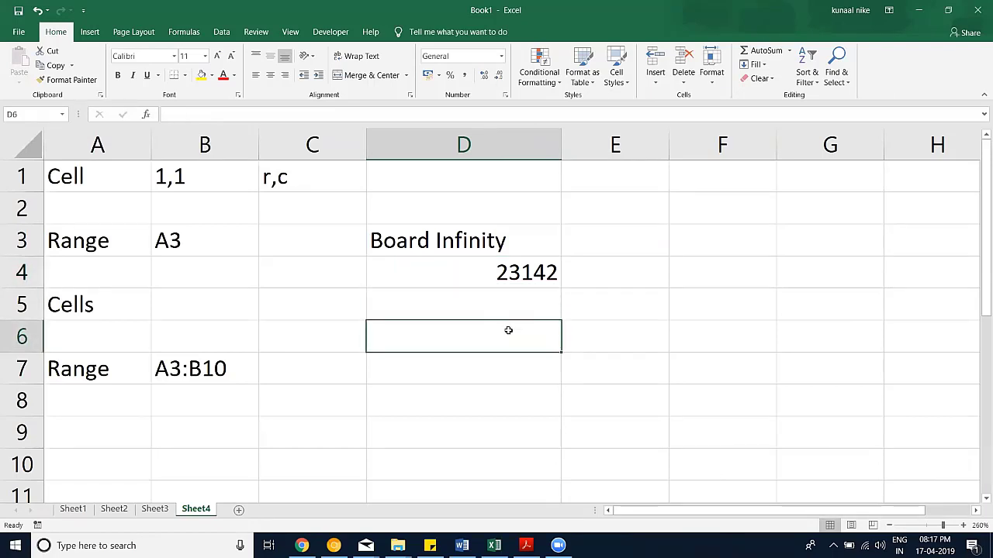
# Step: Insert a new column D, shifting Board Infinity and 23142 into column E
pyautogui.moveTo(413, 231); pyautogui.dragTo(465, 271)
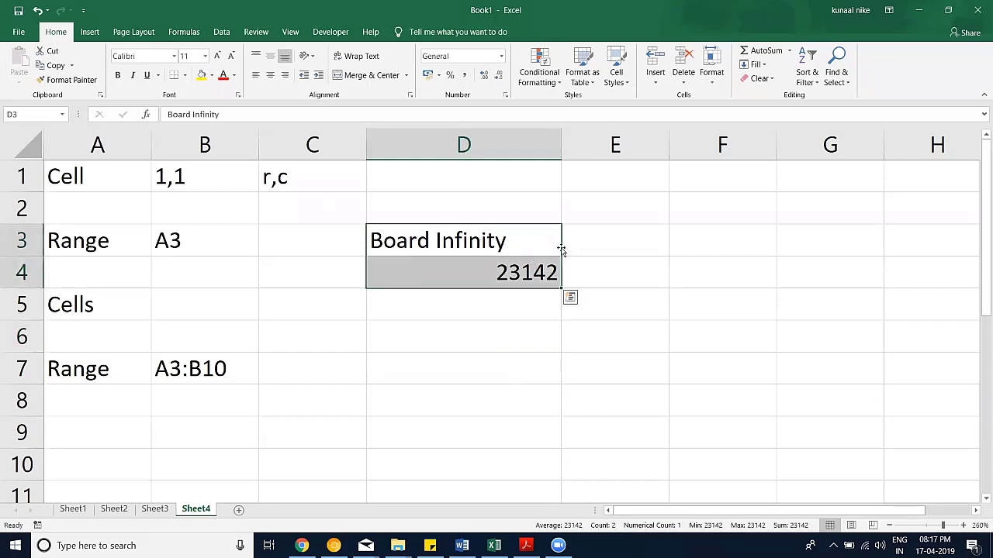
pyautogui.moveTo(562, 249); pyautogui.dragTo(620, 250)
pyautogui.click(450, 246)
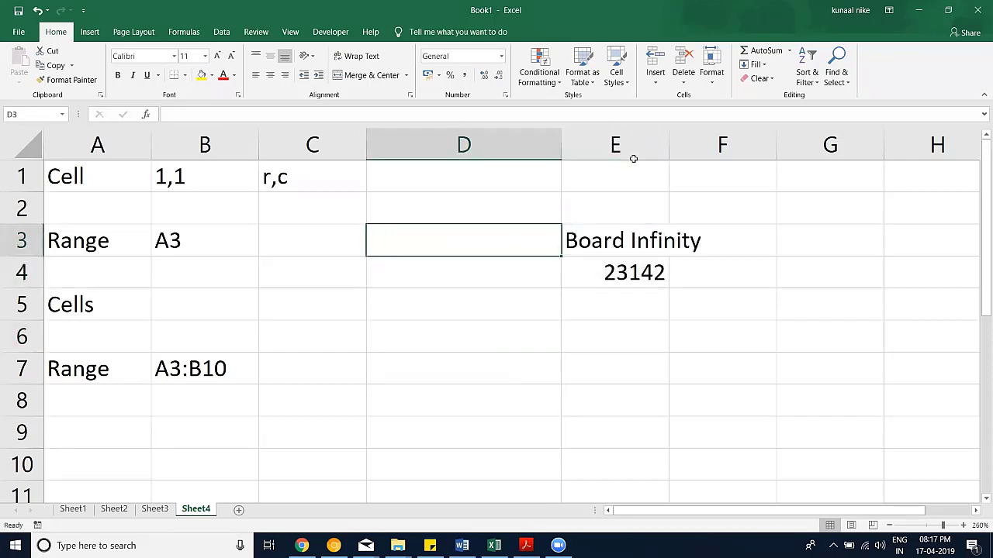
pyautogui.hotkey('ctrl', 'z')
pyautogui.rightClick(399, 147)
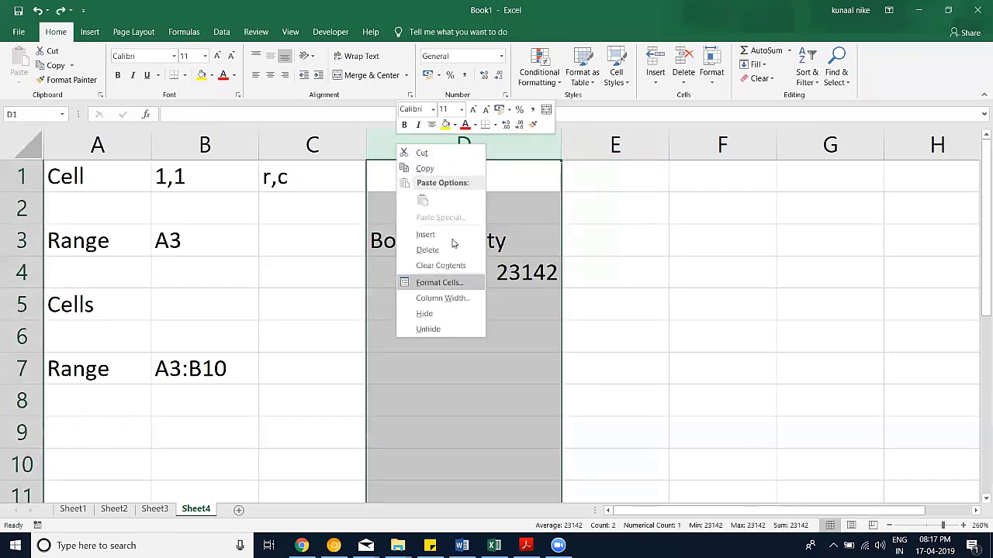
pyautogui.click(452, 240)
# Step: Label cell D3 Text/String
pyautogui.click(428, 247)
pyautogui.write('Te')
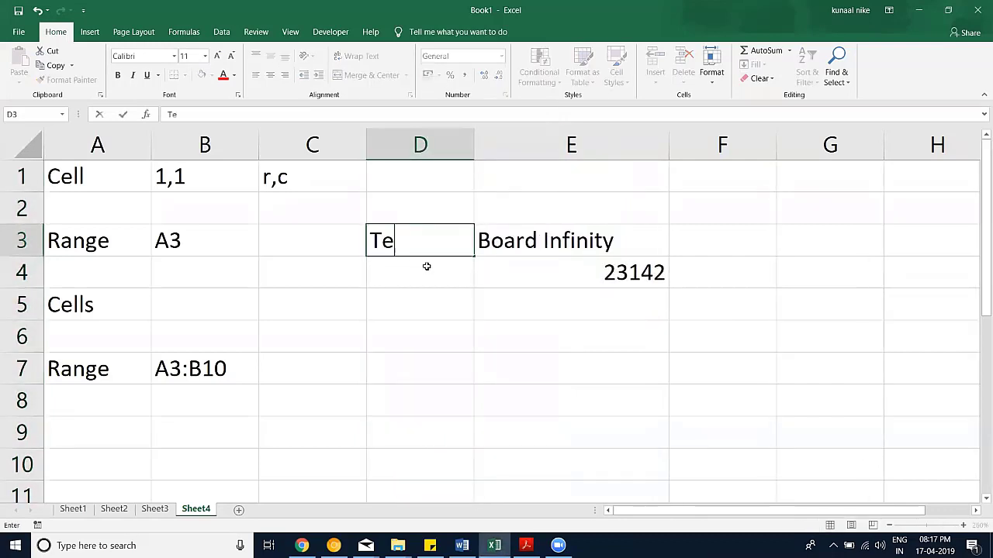
pyautogui.write('xt')
pyautogui.press('Return')
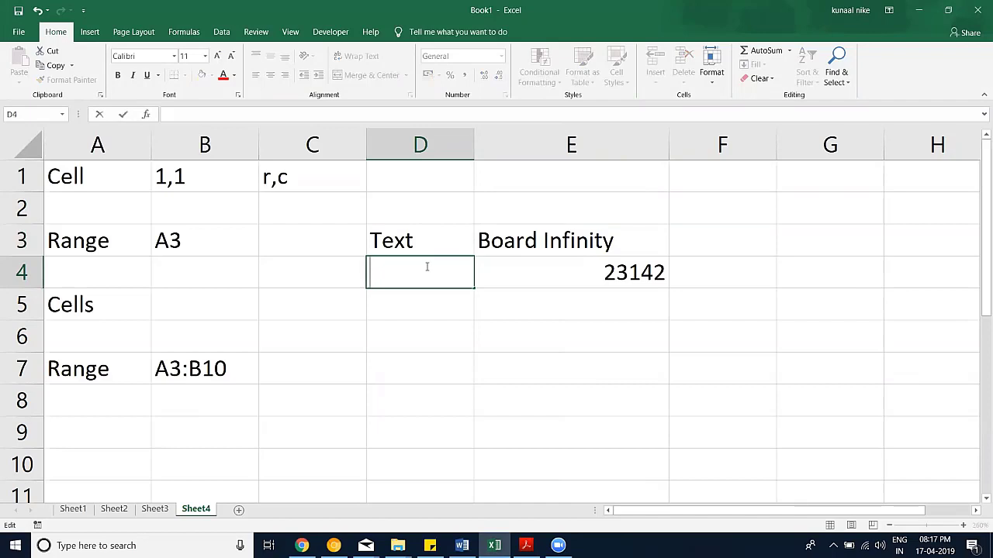
pyautogui.press('Up')
pyautogui.press('F2')
pyautogui.write('/')
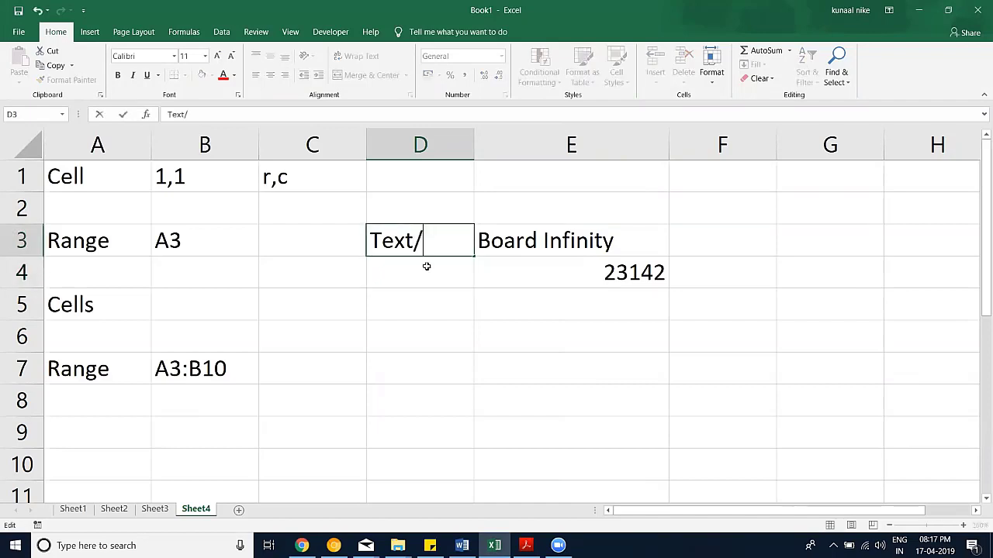
pyautogui.write('String')
pyautogui.press('Return')
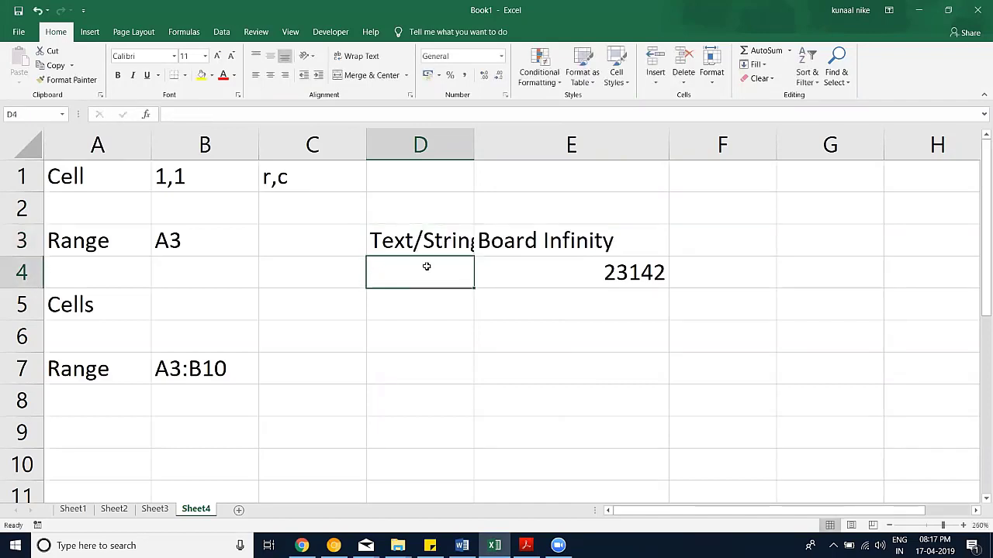
# Step: Label D4 Number, autofit column D, and zoom out slightly
pyautogui.write('Number')
pyautogui.press('Return')
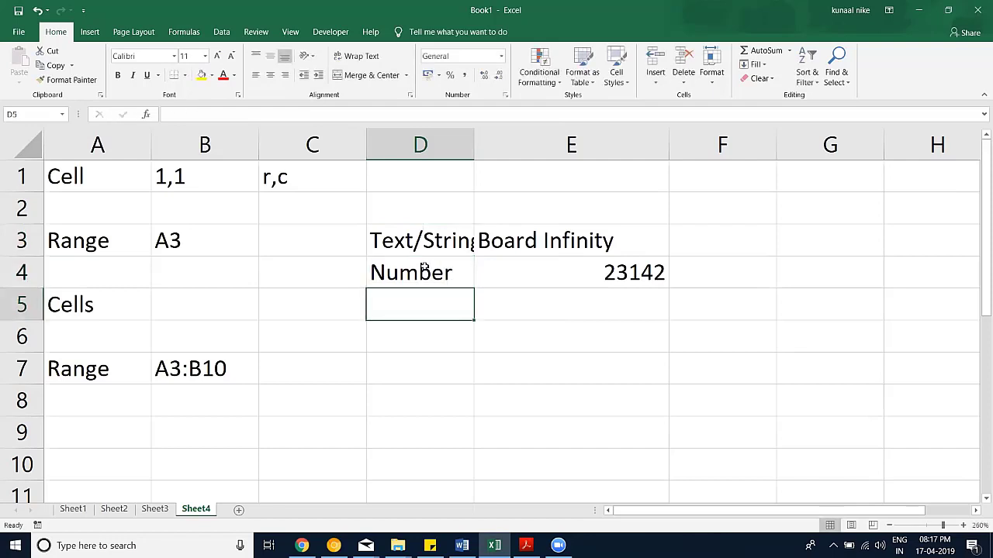
pyautogui.doubleClick(475, 153)
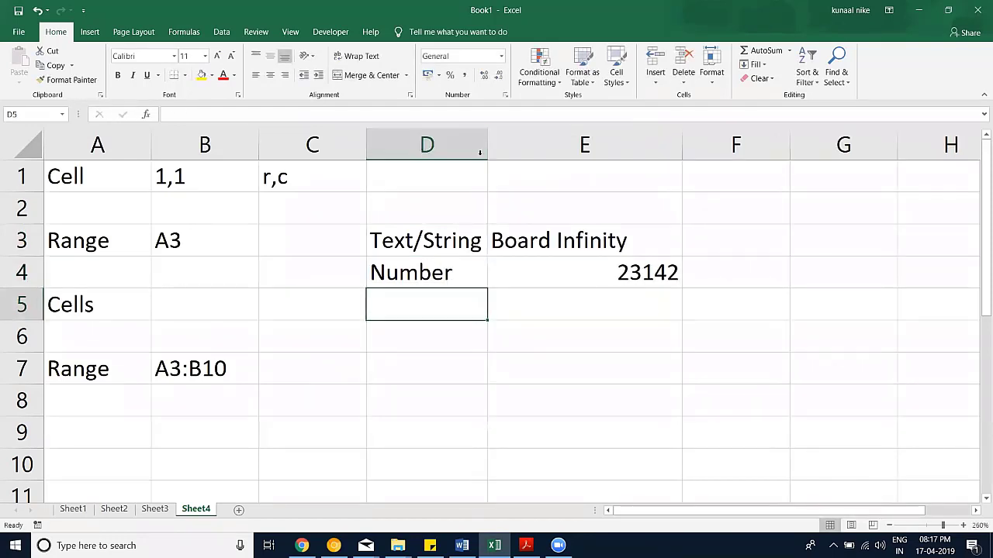
pyautogui.click(893, 525)
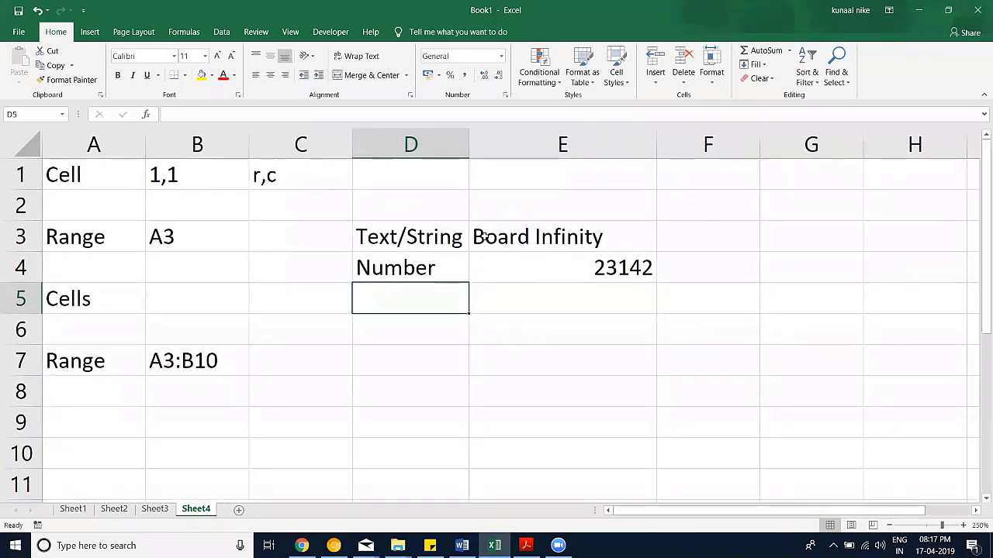
pyautogui.click(588, 330)
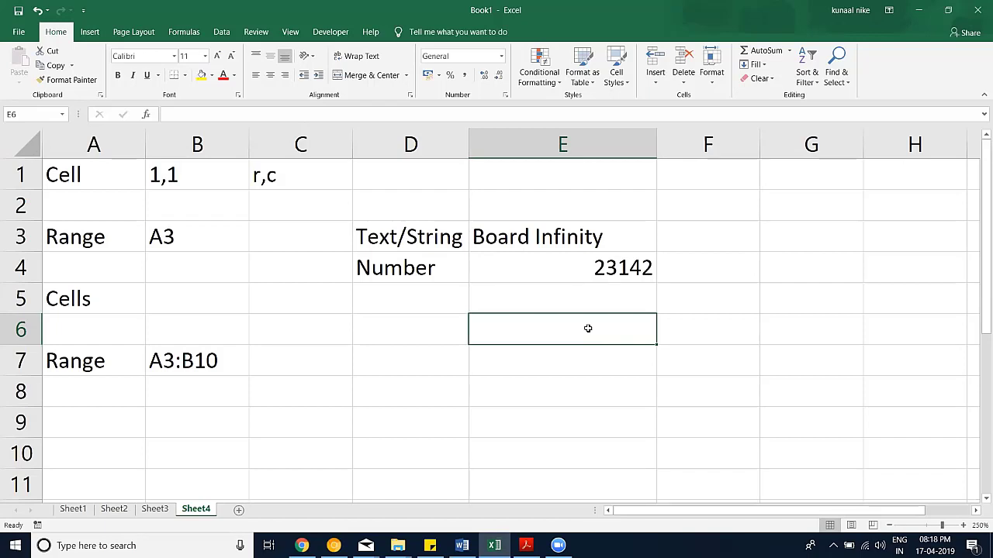
# Step: Type 1-jan-2019 in E6 and reselect it to see 01-01-2019 stored
pyautogui.write('1-j')
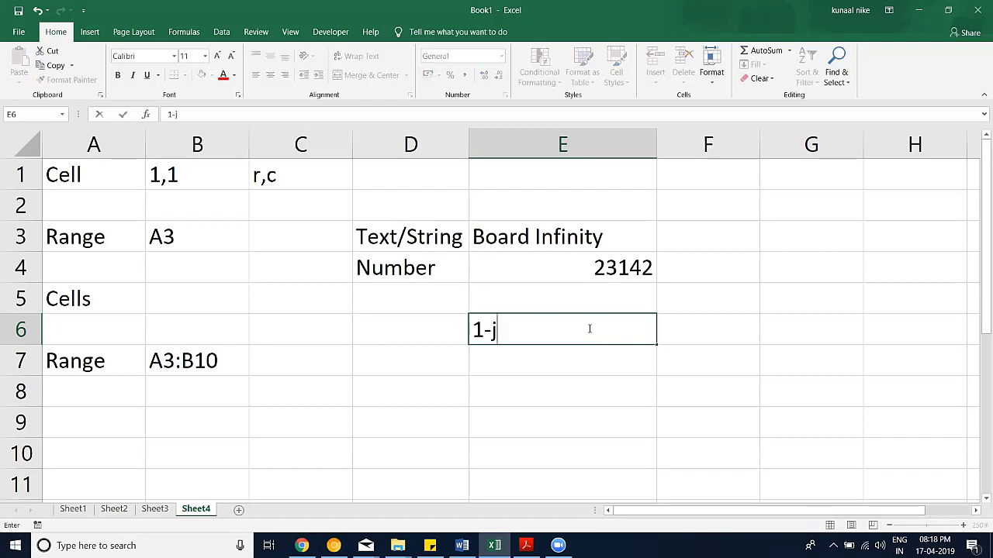
pyautogui.write('an-2019')
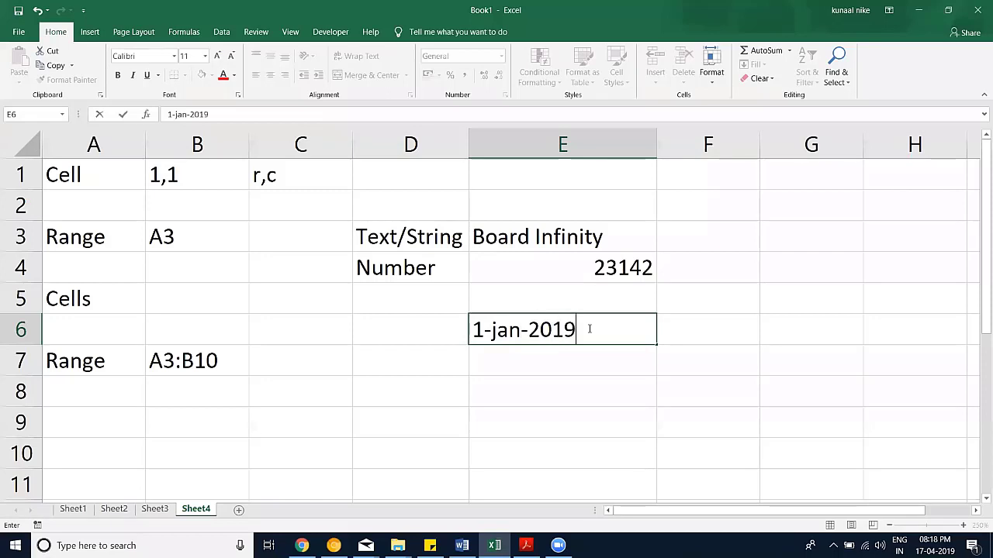
pyautogui.press('Return')
pyautogui.click(587, 329)
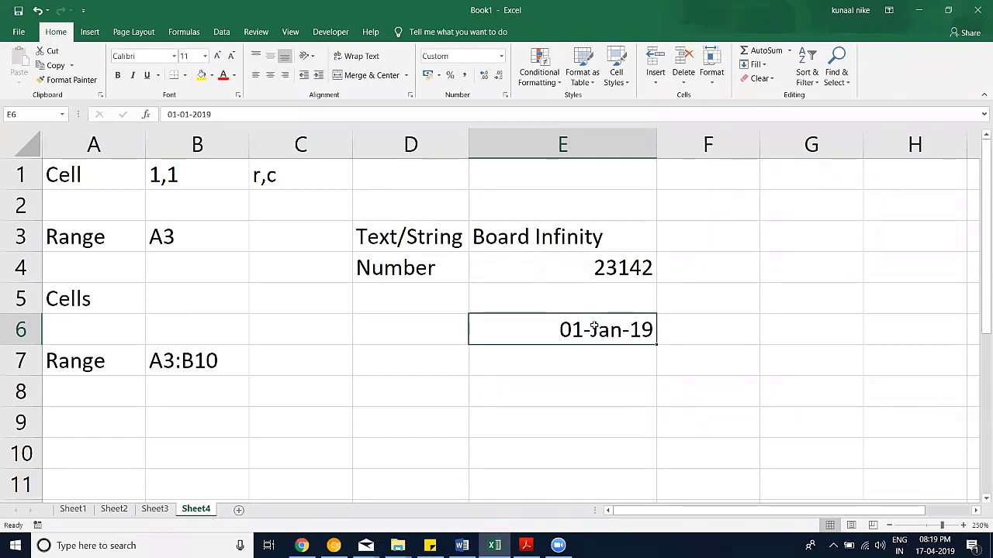
# Step: Enter 0 in cell E8 and give it the Date format
pyautogui.click(586, 358)
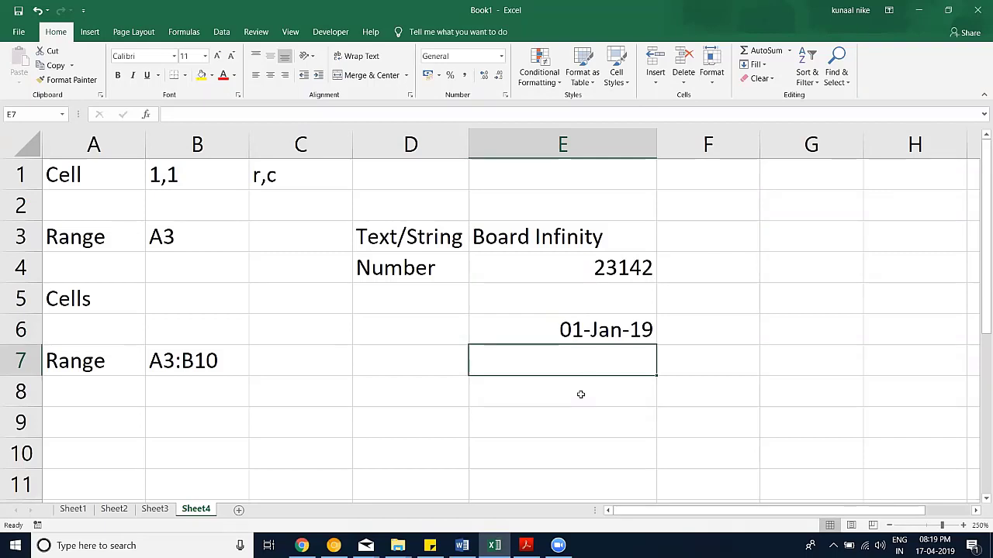
pyautogui.click(580, 394)
pyautogui.write('0')
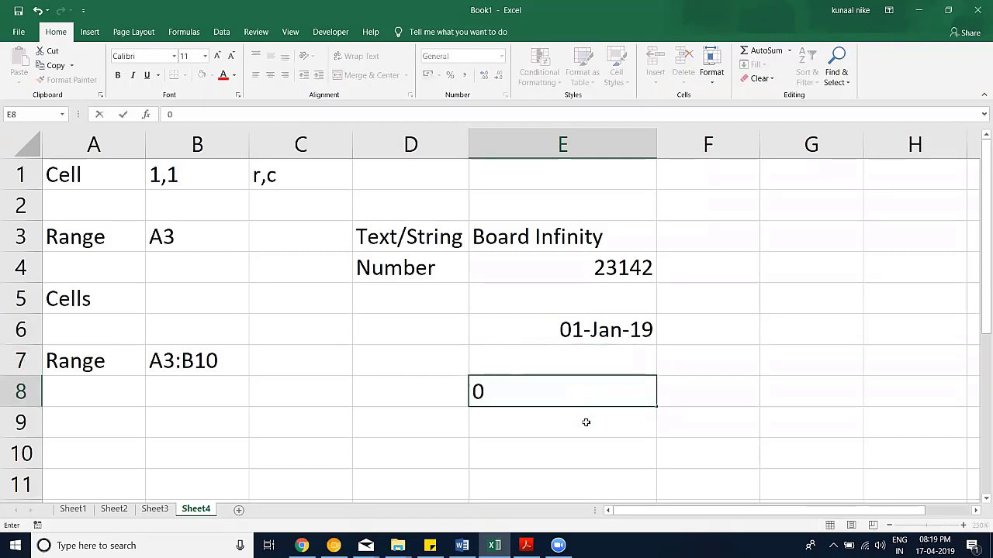
pyautogui.press('Return')
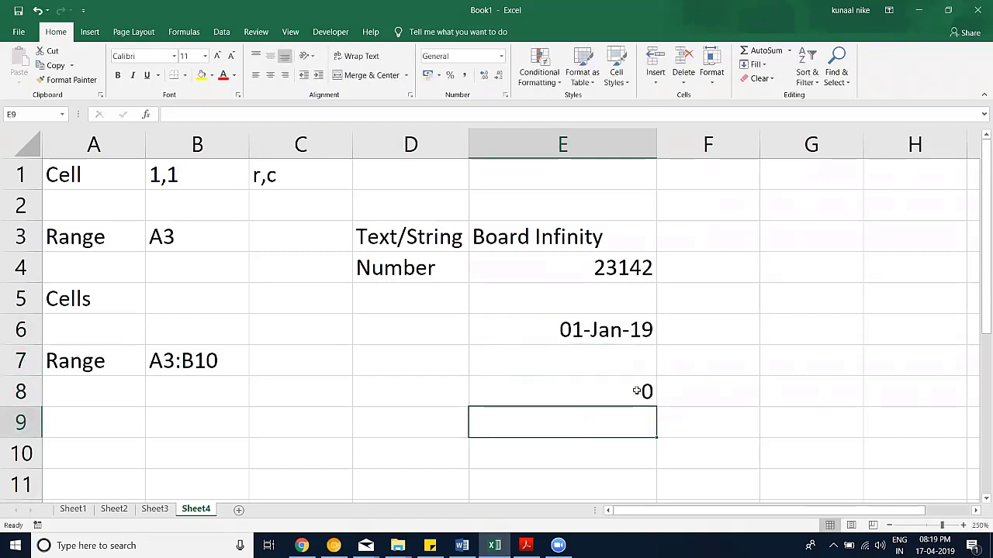
pyautogui.click(637, 391)
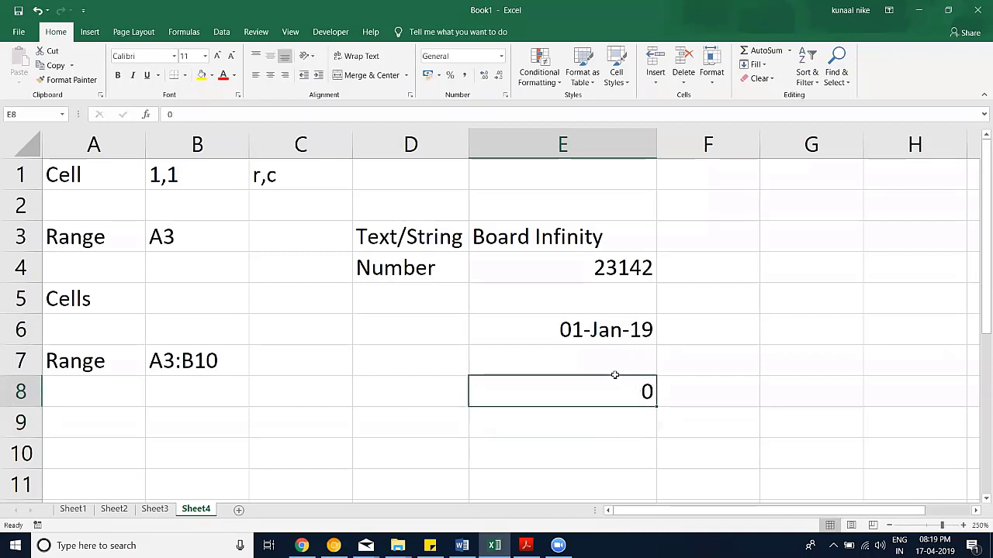
pyautogui.click(504, 96)
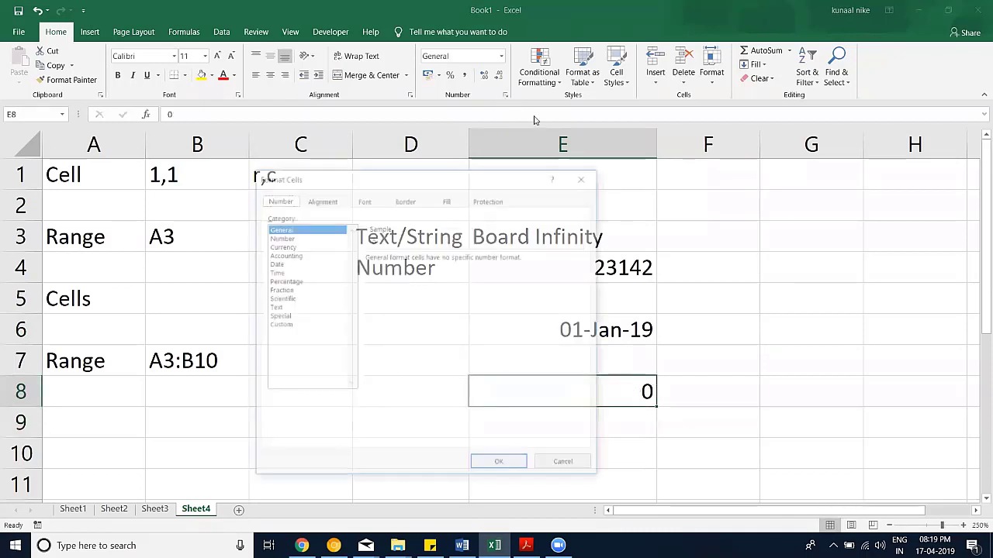
pyautogui.moveTo(522, 178); pyautogui.dragTo(363, 147)
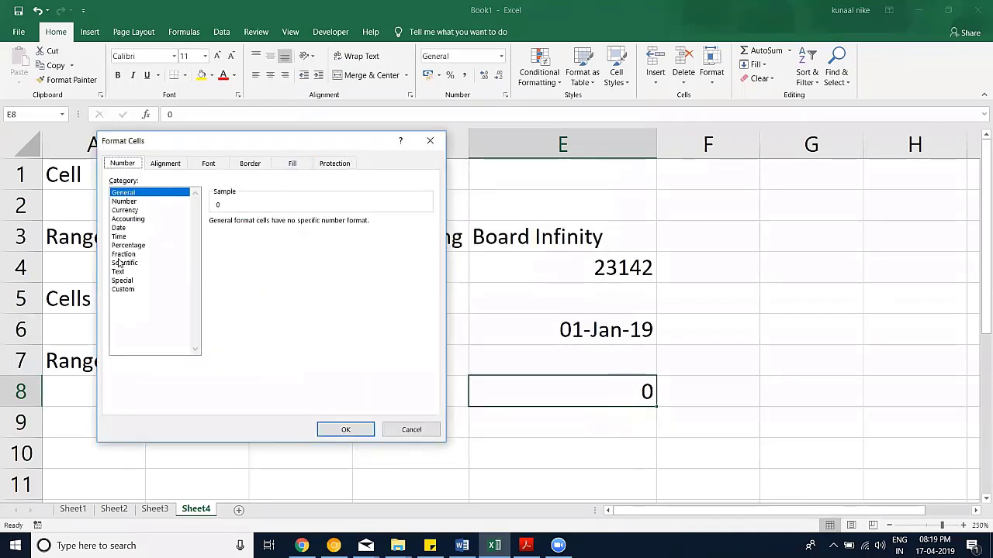
pyautogui.click(123, 229)
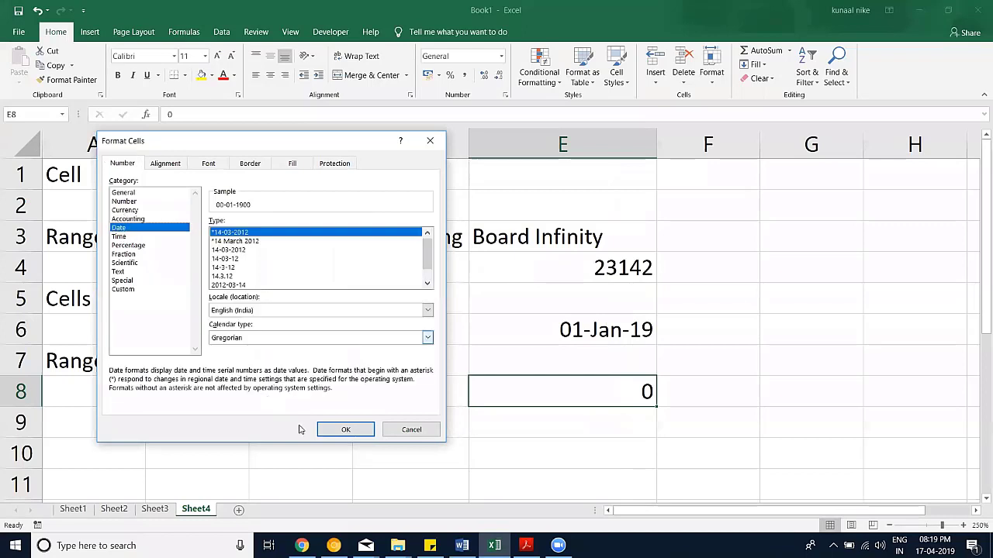
pyautogui.click(344, 431)
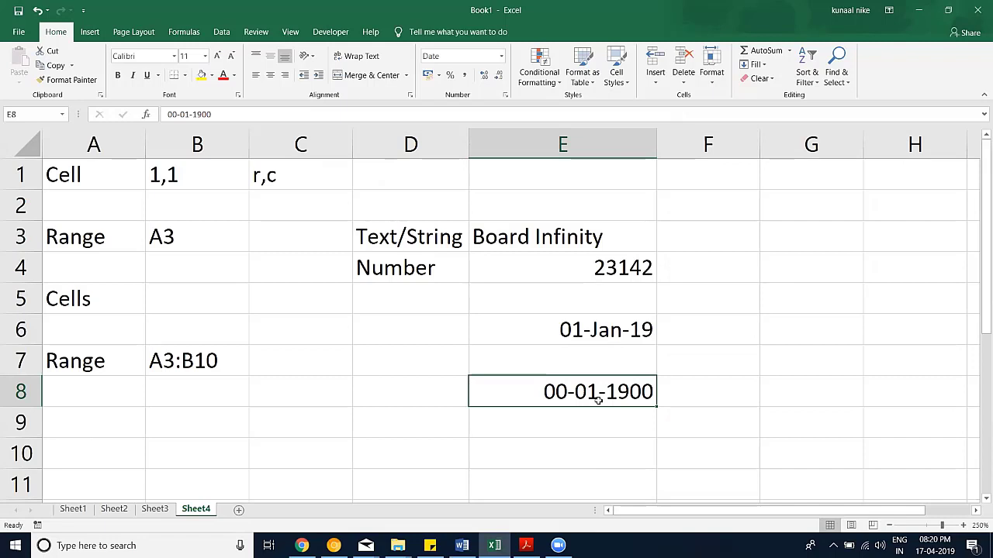
# Step: Re-enter 0, then 1 in E8 so it displays 01-01-1900
pyautogui.write('0')
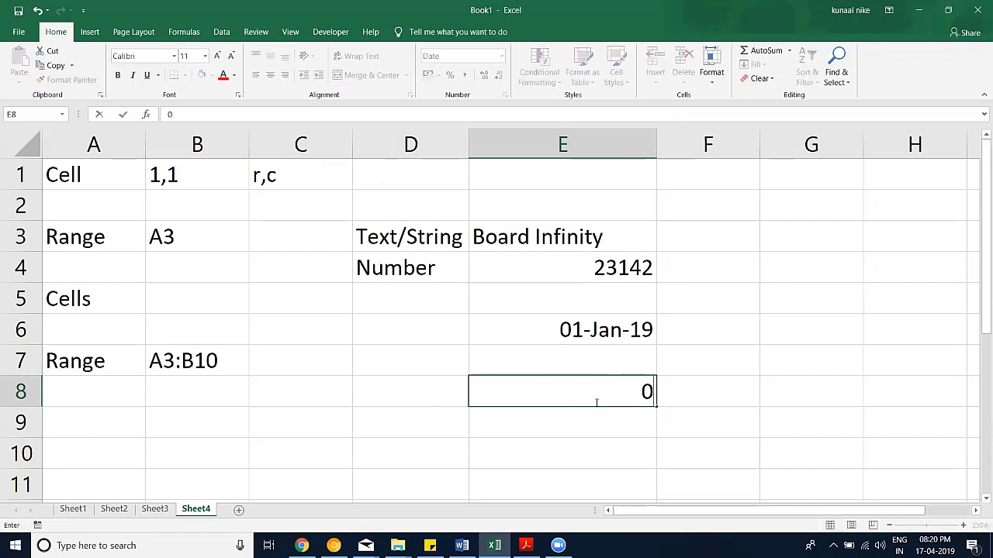
pyautogui.press('Return')
pyautogui.click(594, 393)
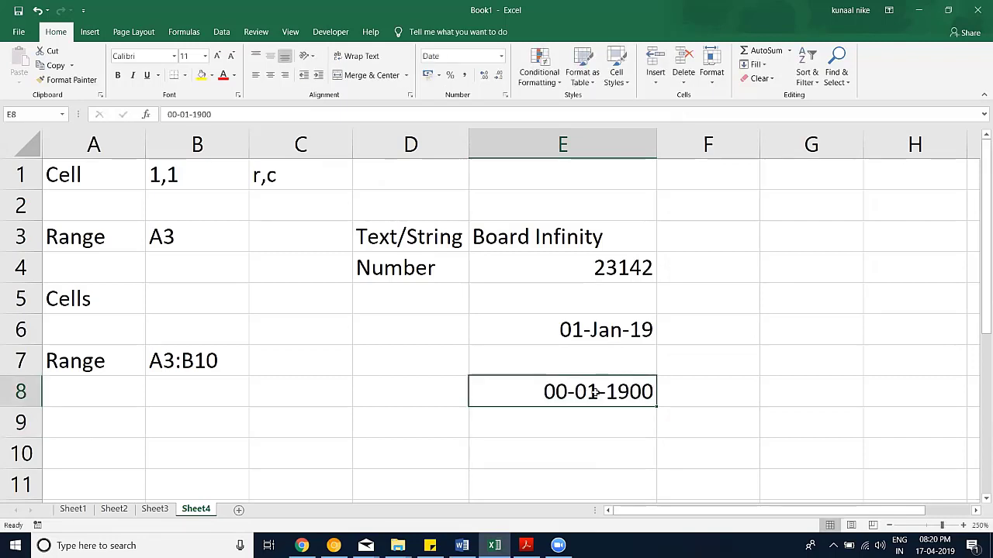
pyautogui.write('1')
pyautogui.press('Return')
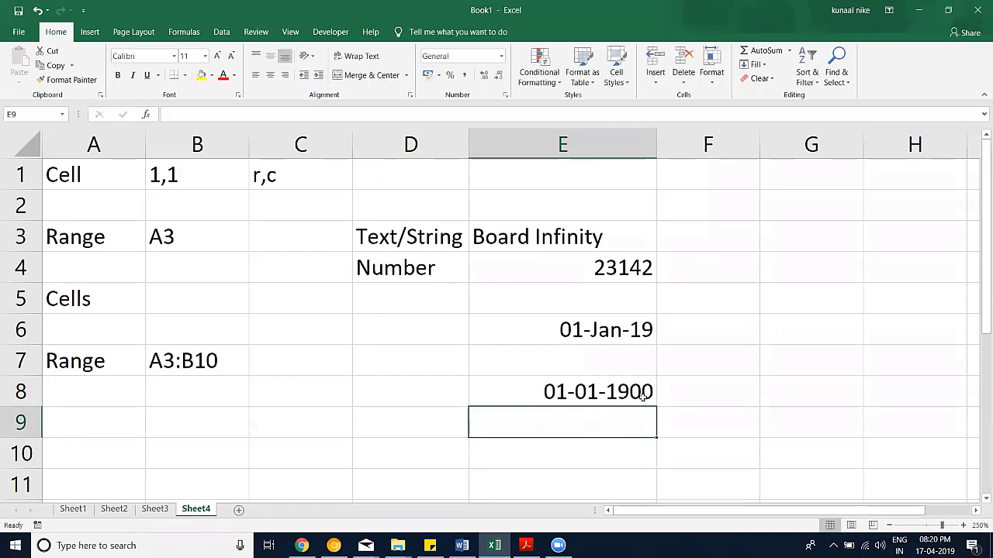
# Step: Change E6 to General format so its date shows the serial number 43466
pyautogui.click(612, 338)
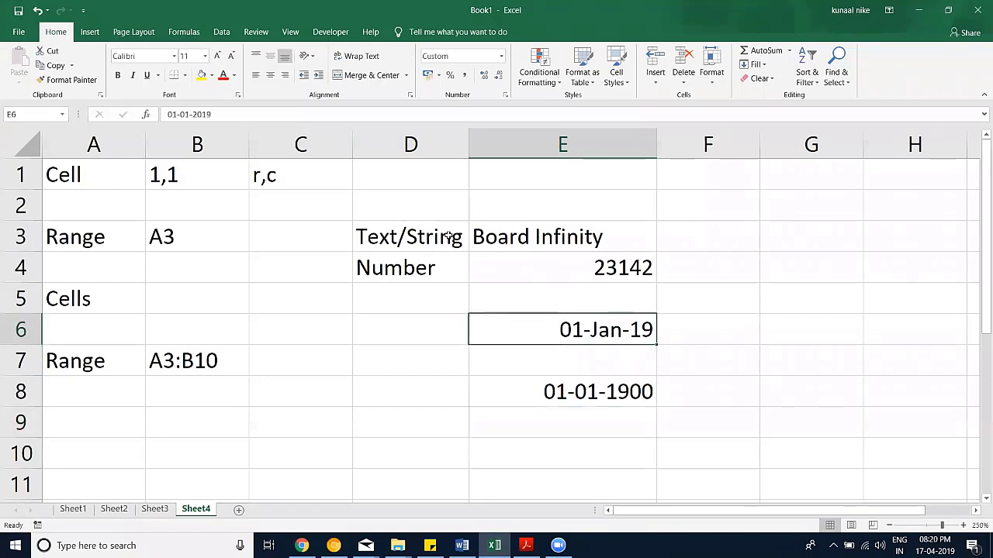
pyautogui.click(506, 95)
pyautogui.click(135, 194)
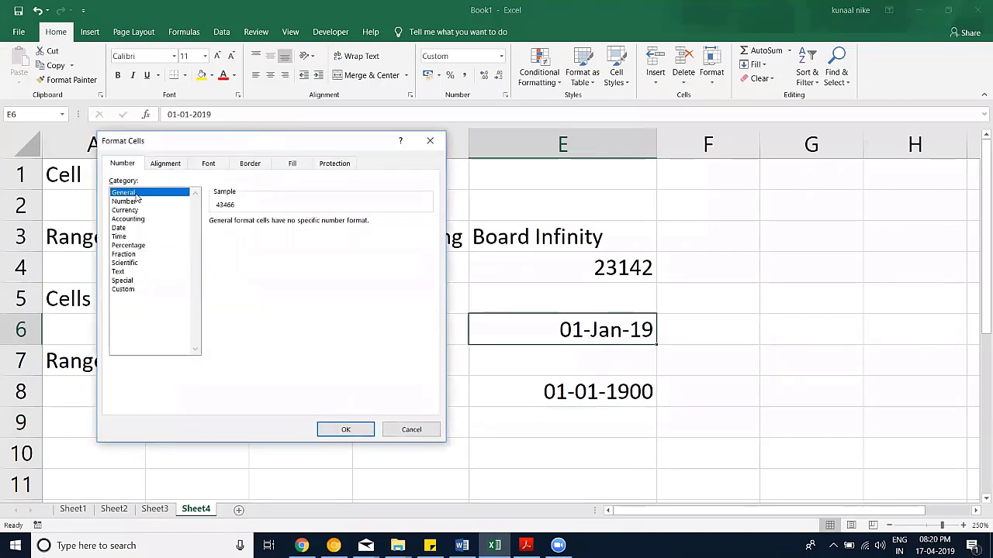
pyautogui.click(145, 202)
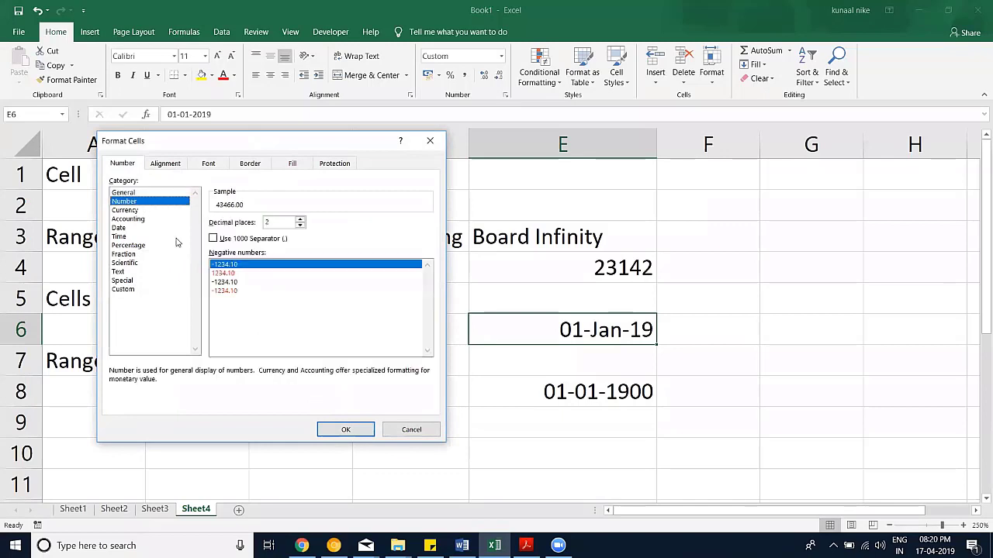
pyautogui.click(136, 192)
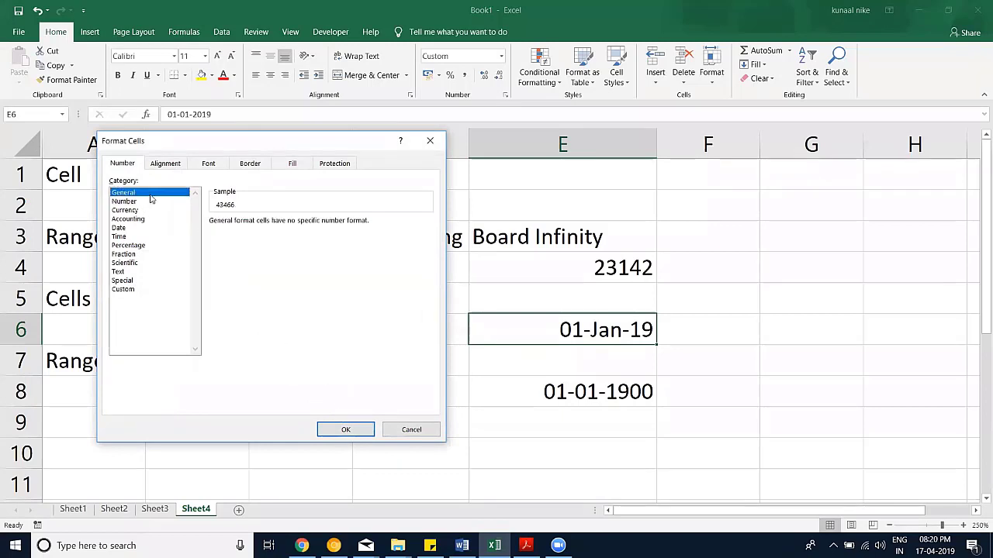
pyautogui.click(346, 429)
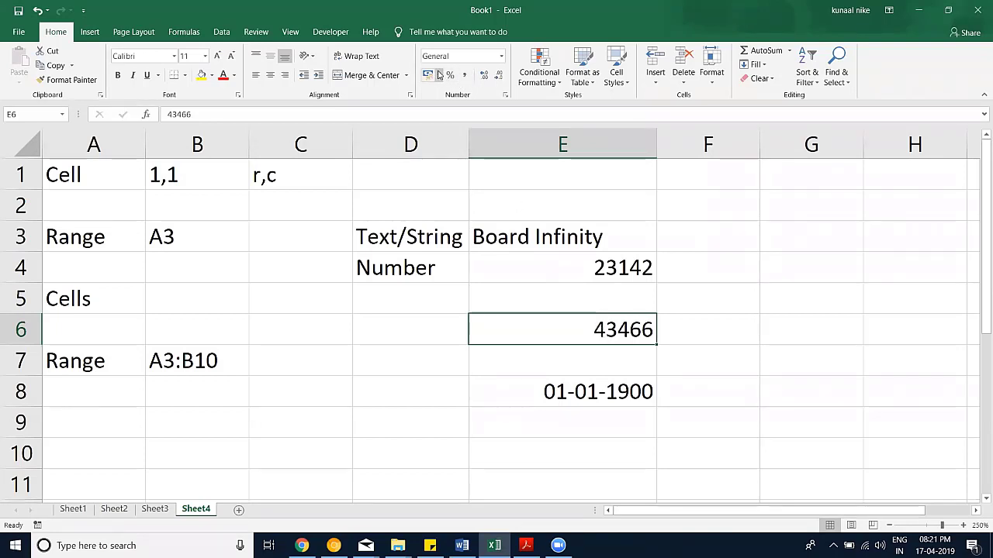
# Step: Apply the US dollar accounting format to E6 with fewer decimal places
pyautogui.click(440, 75)
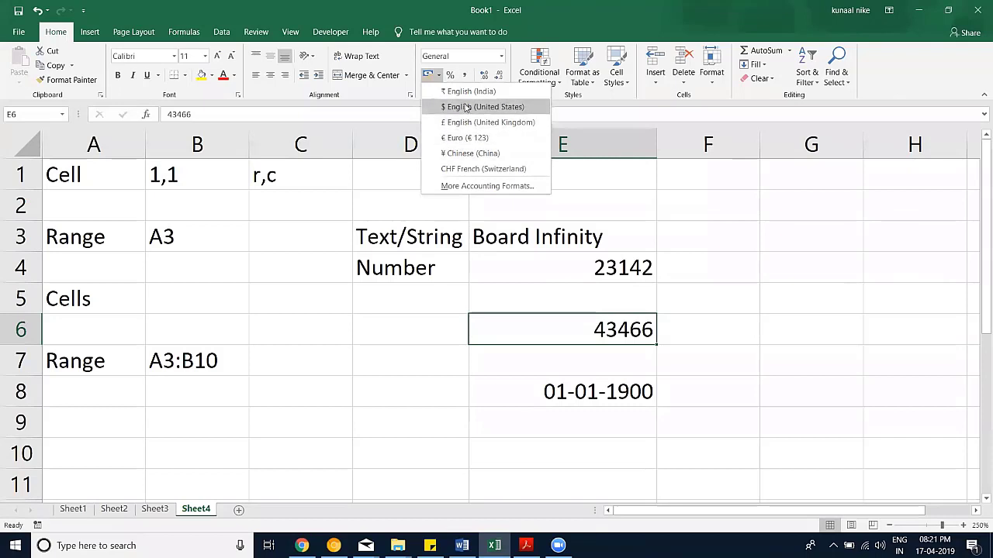
pyautogui.click(473, 107)
pyautogui.click(498, 75)
pyautogui.click(497, 75)
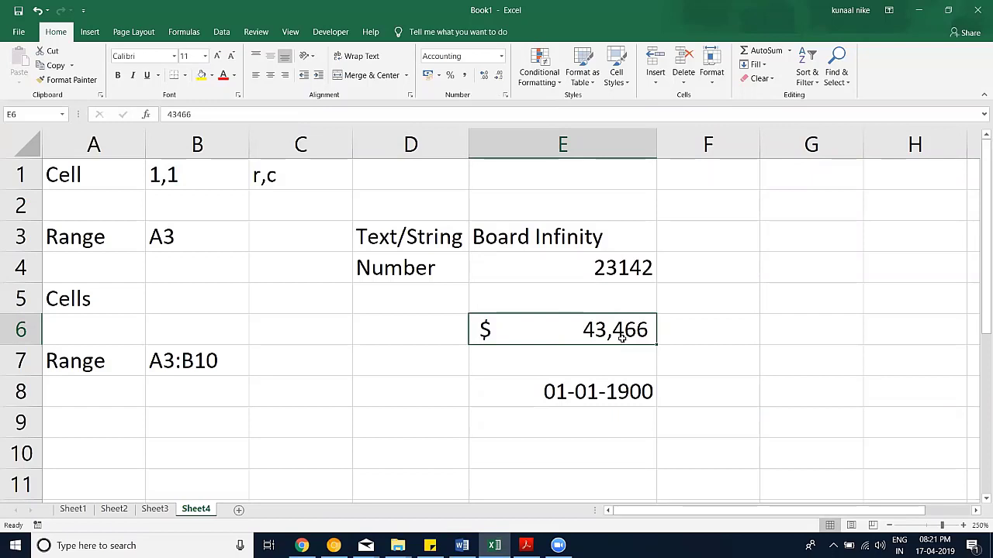
# Step: Reformat E6 as a Date so it reads 01-01-2019, then select C4
pyautogui.click(504, 95)
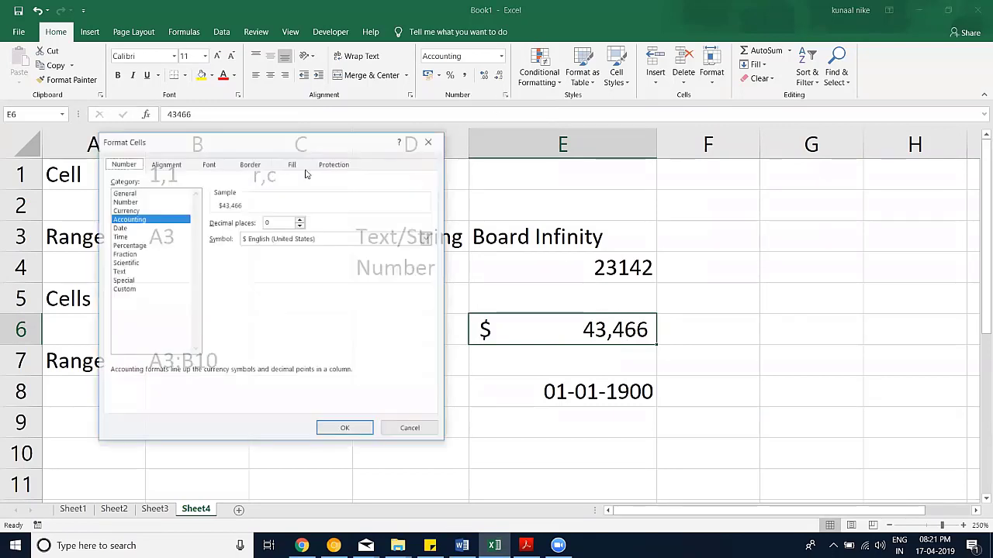
pyautogui.click(119, 228)
pyautogui.click(348, 434)
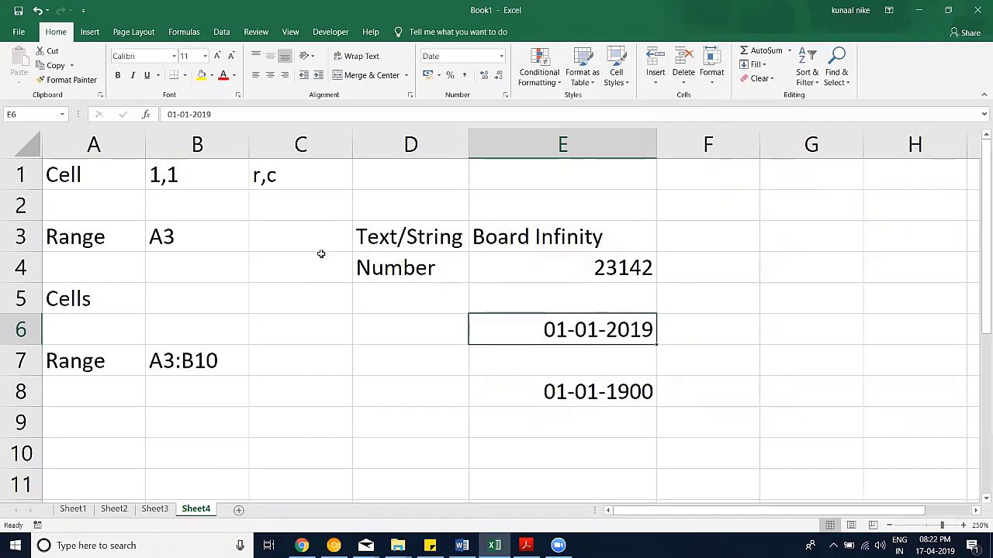
pyautogui.click(321, 254)
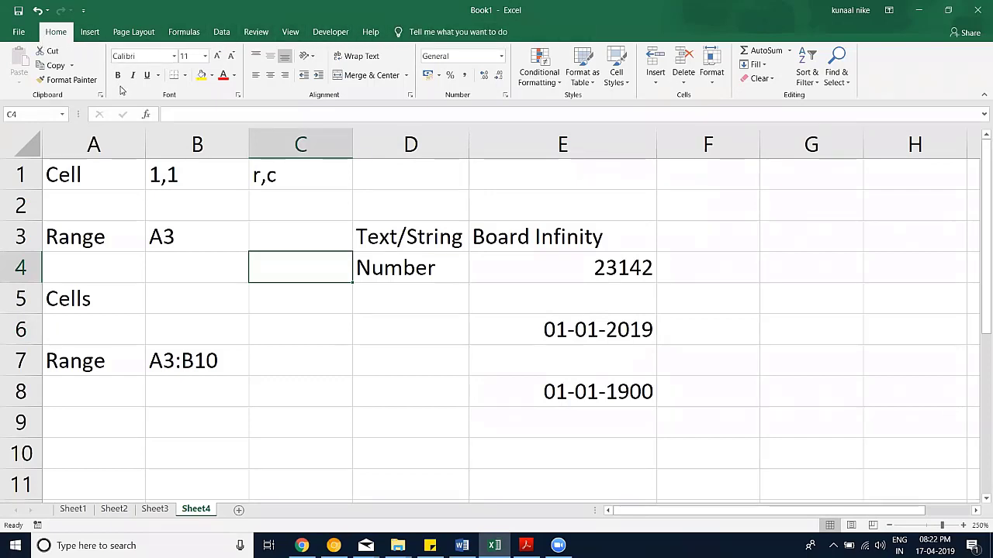
pyautogui.doubleClick(161, 177)
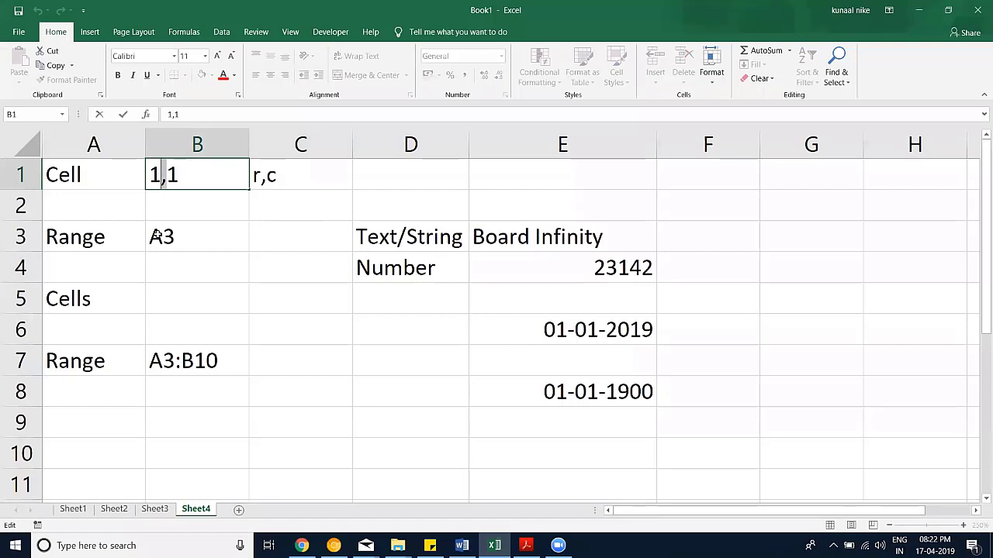
pyautogui.press('Delete')
pyautogui.write('.')
pyautogui.press('Return')
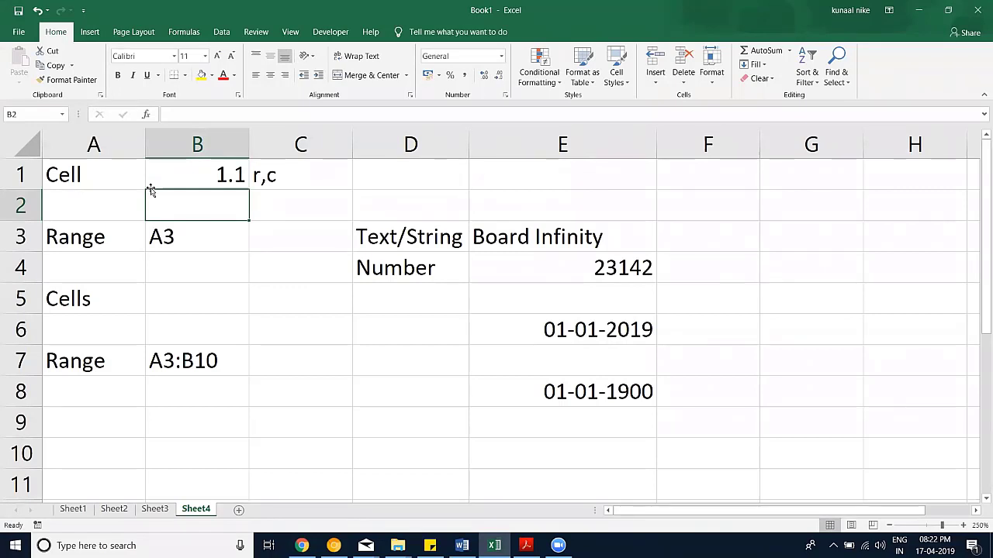
pyautogui.hotkey('ctrl', 'z')
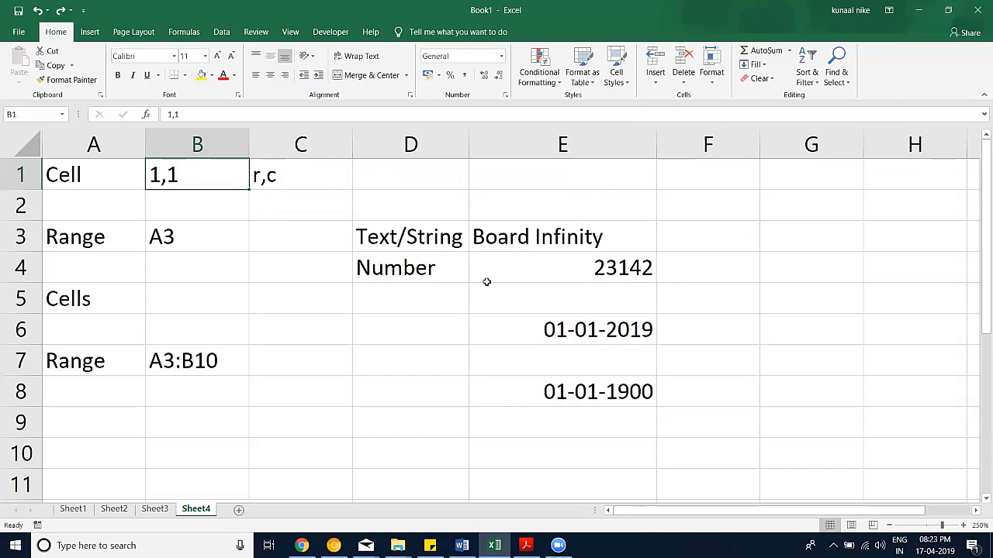
# Step: Format E4 as Number with 0 decimals and a 1000 separator, showing 23,142
pyautogui.click(570, 262)
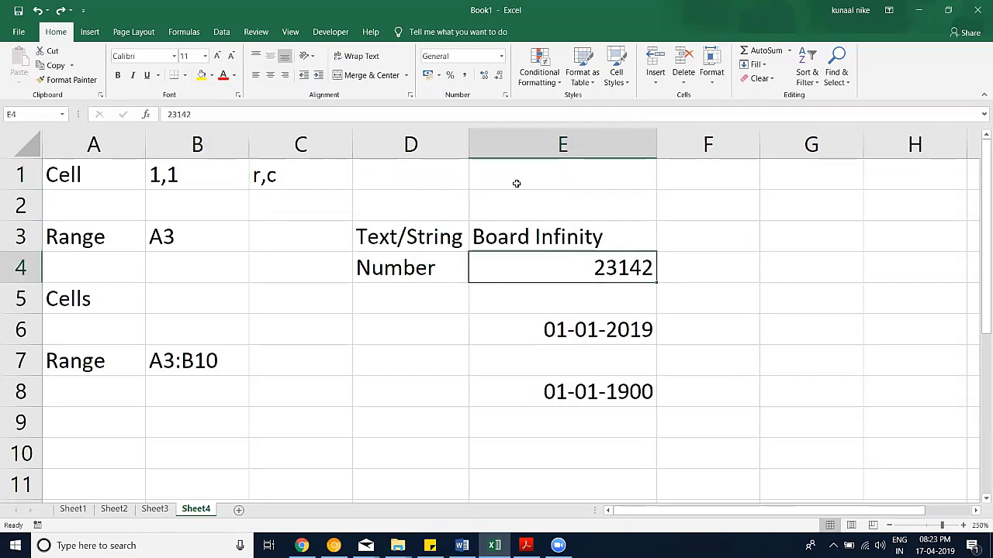
pyautogui.click(506, 95)
pyautogui.click(131, 201)
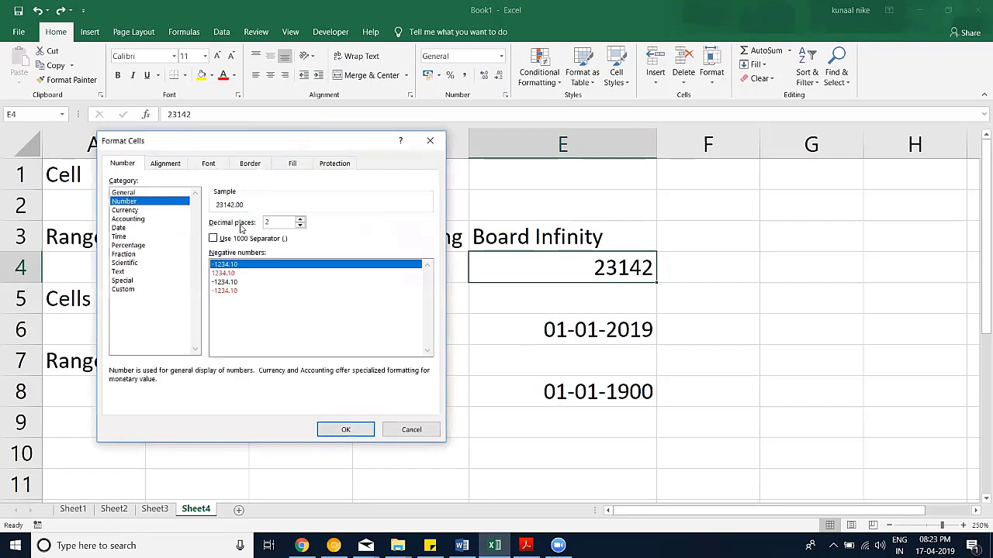
pyautogui.click(300, 226)
pyautogui.click(300, 226)
pyautogui.click(213, 239)
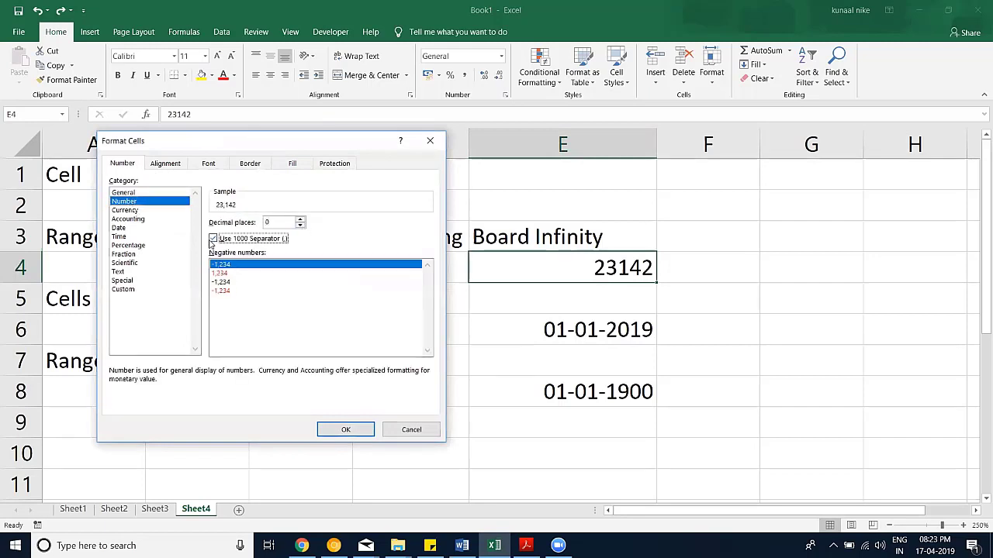
pyautogui.click(124, 289)
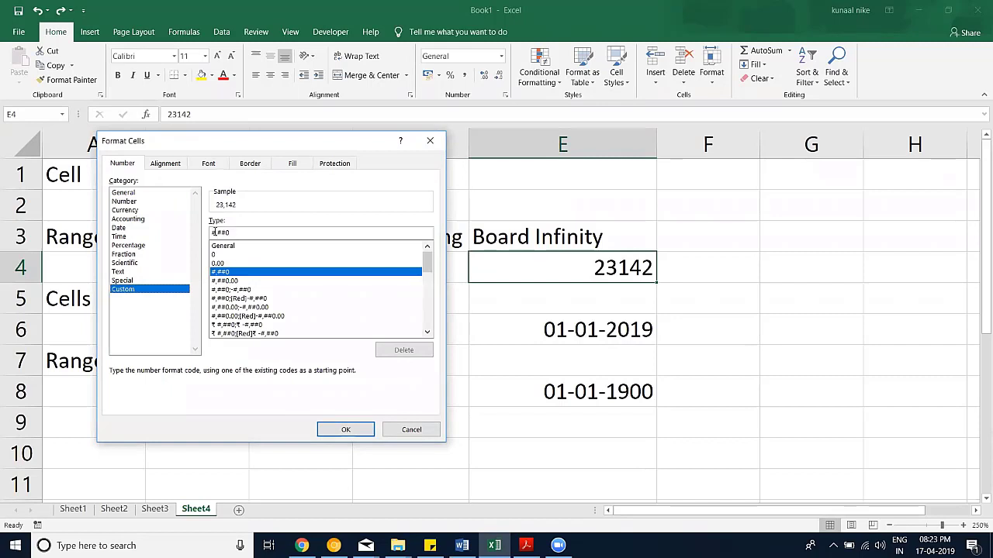
pyautogui.click(346, 429)
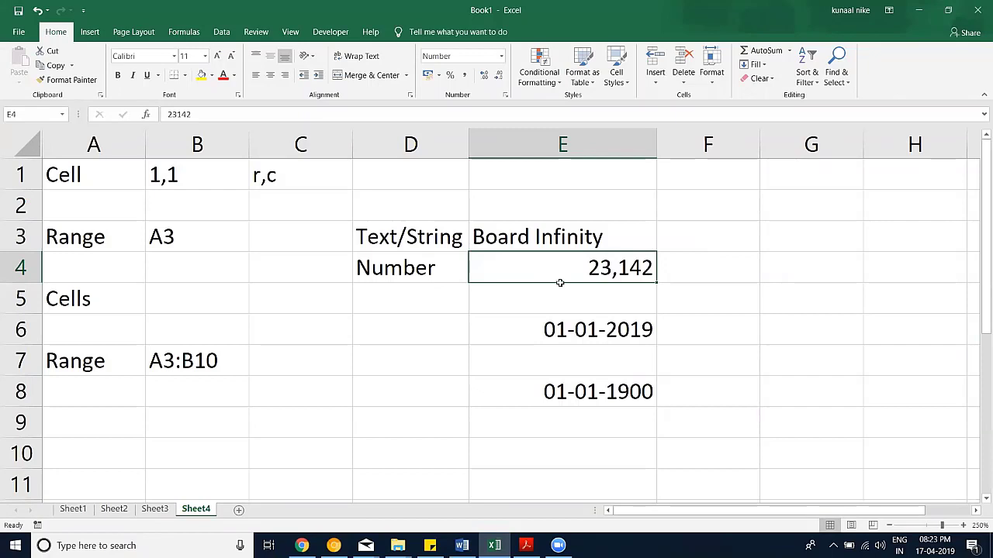
pyautogui.click(200, 166)
pyautogui.hotkey('ctrl', '1')
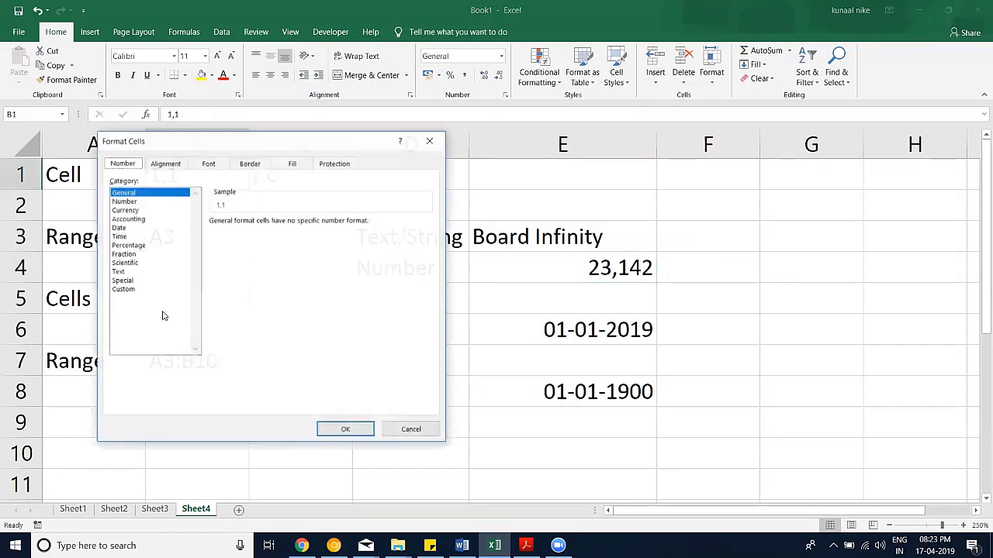
pyautogui.click(125, 200)
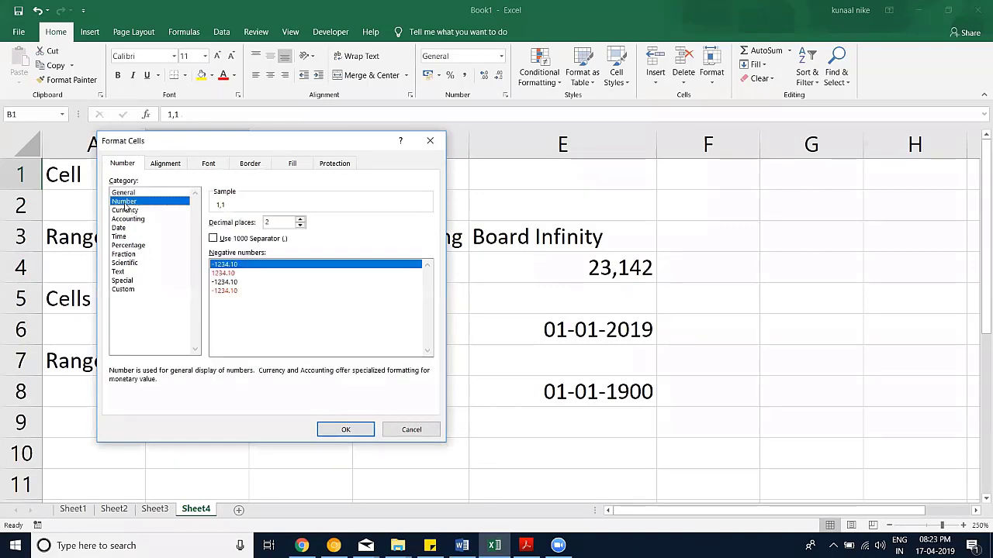
pyautogui.click(301, 219)
pyautogui.click(300, 226)
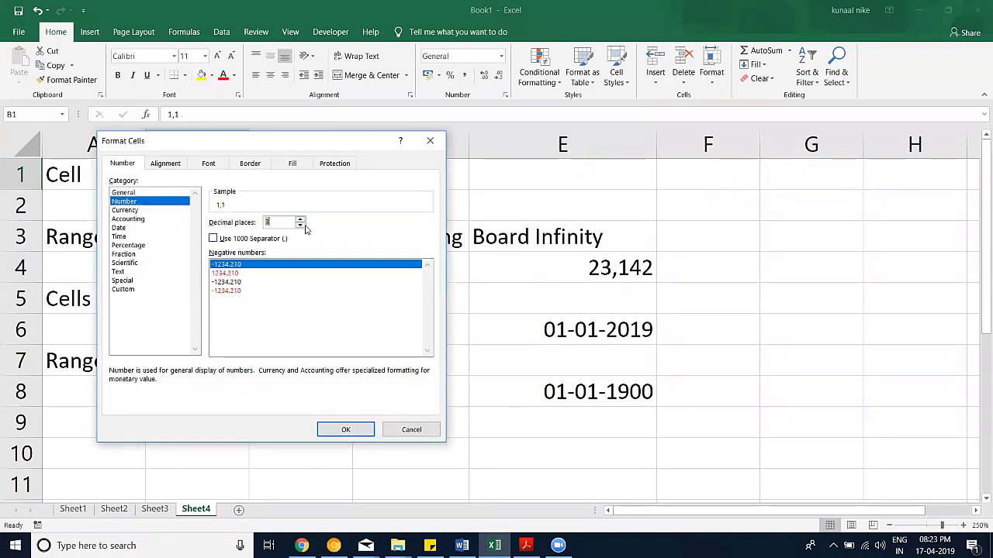
pyautogui.click(130, 229)
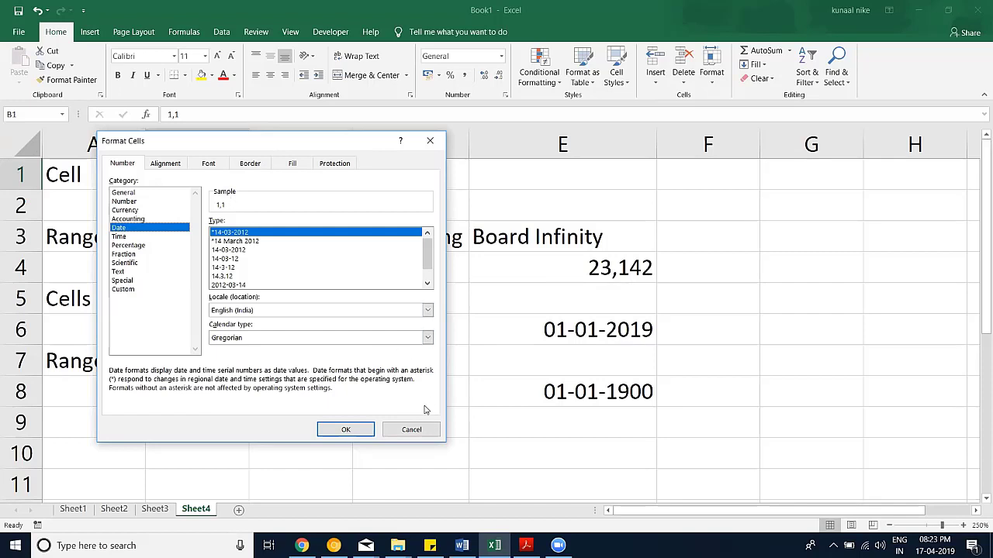
pyautogui.click(411, 429)
# Step: Prefix the date in E6 with an apostrophe so '01-01-2019 is stored as text
pyautogui.click(295, 303)
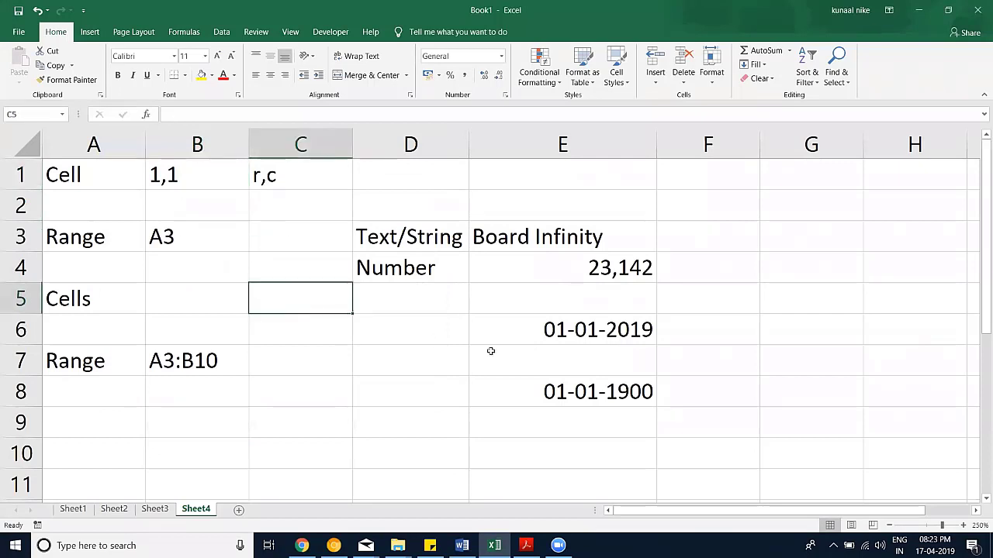
pyautogui.click(531, 332)
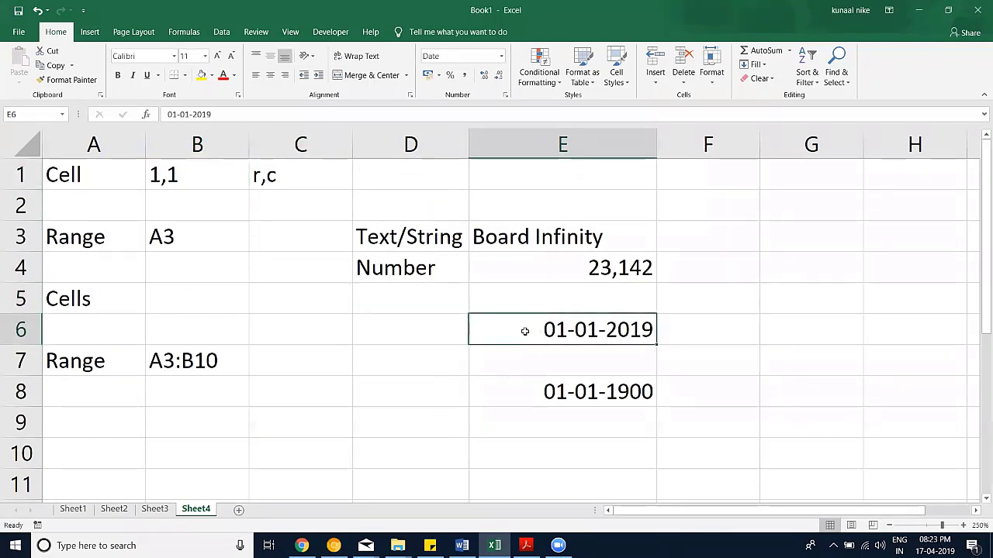
pyautogui.click(168, 114)
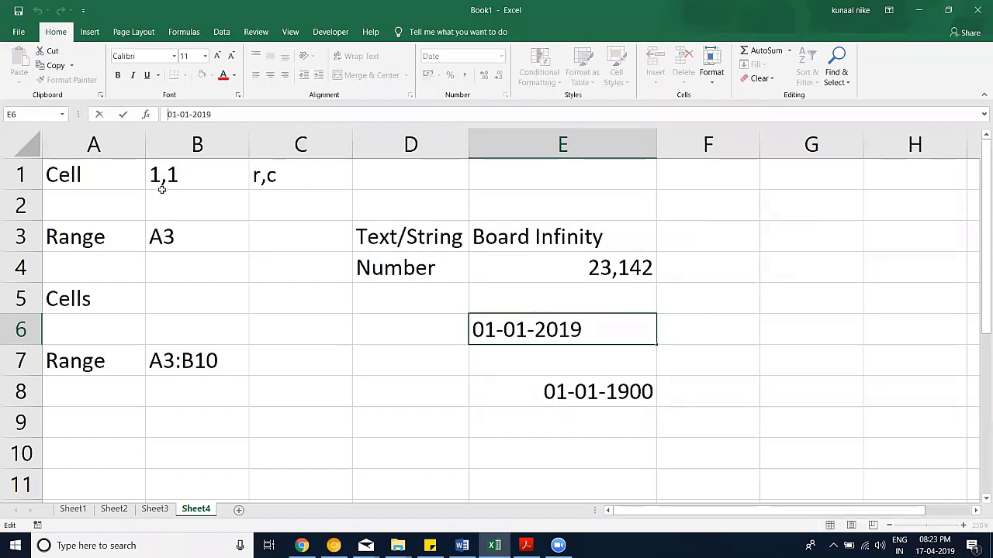
pyautogui.write("'")
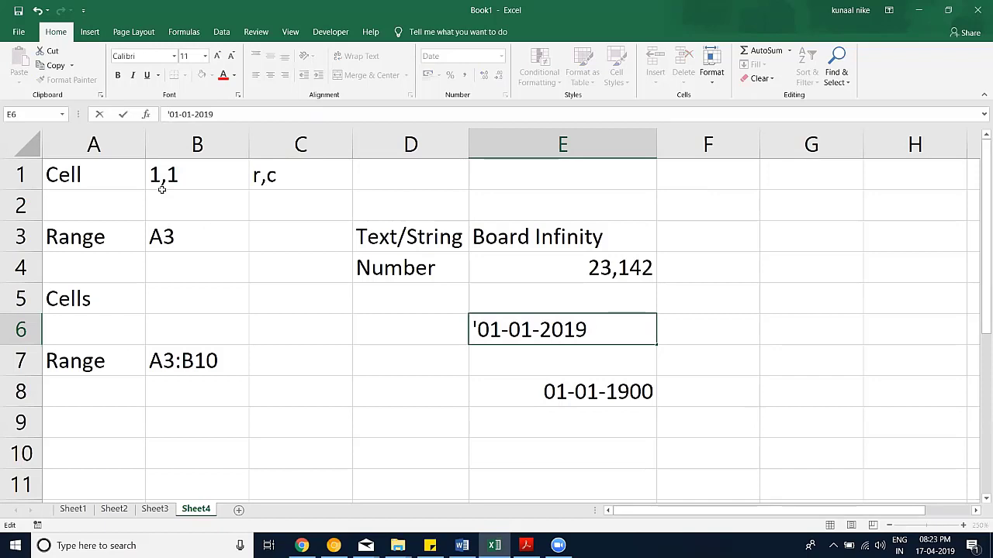
pyautogui.press('Return')
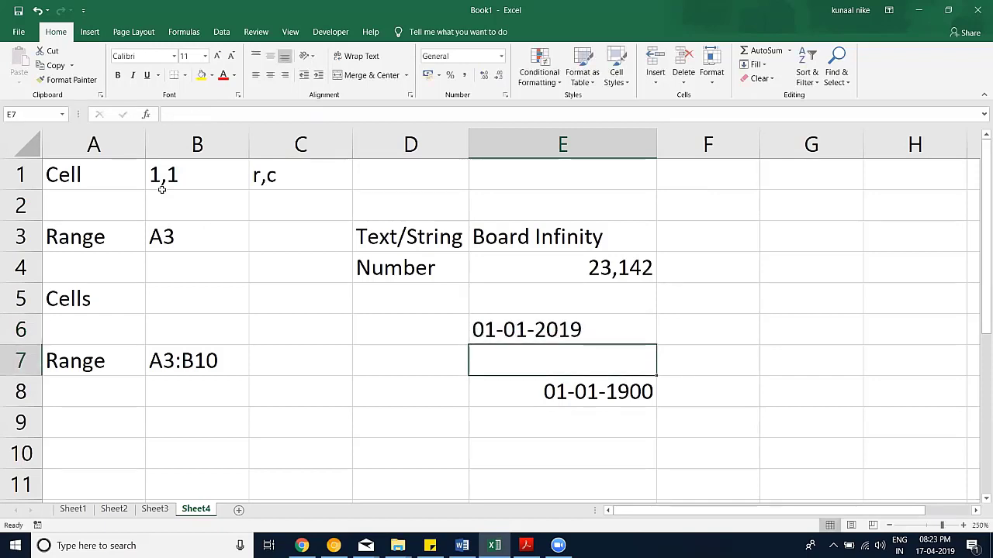
pyautogui.click(580, 328)
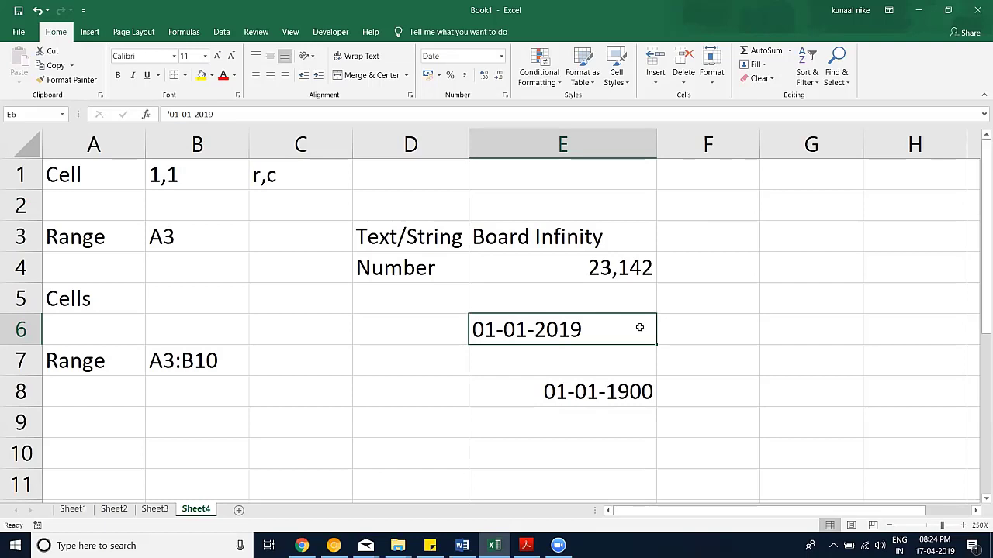
# Step: Undo the apostrophe entry so E6 holds the real date 01-01-2019 again
pyautogui.hotkey('ctrl', 'z')
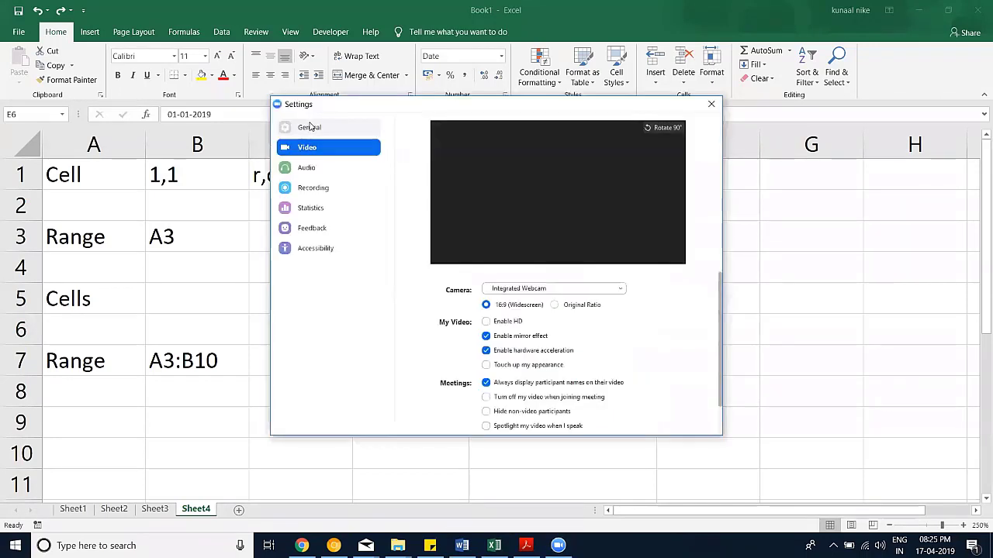
pyautogui.click(310, 128)
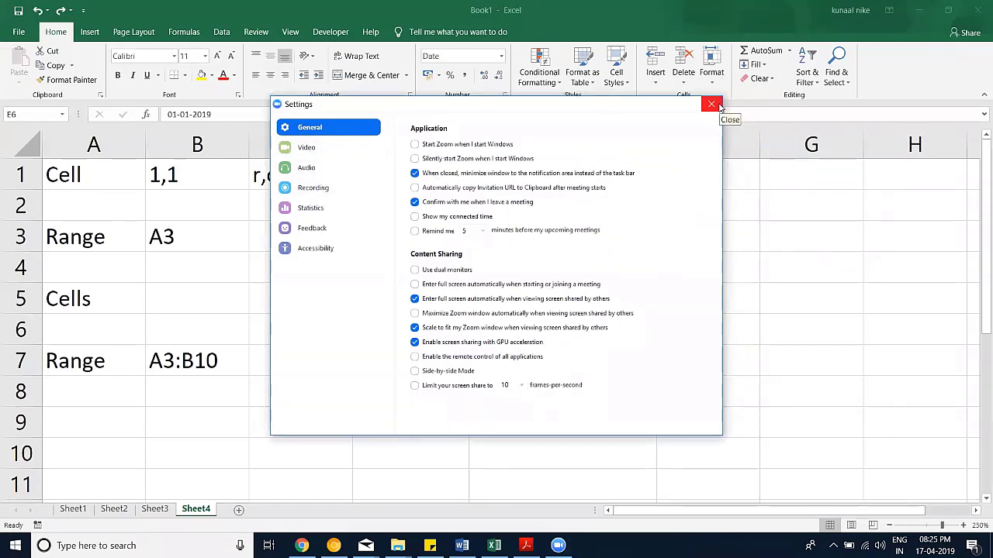
pyautogui.click(711, 104)
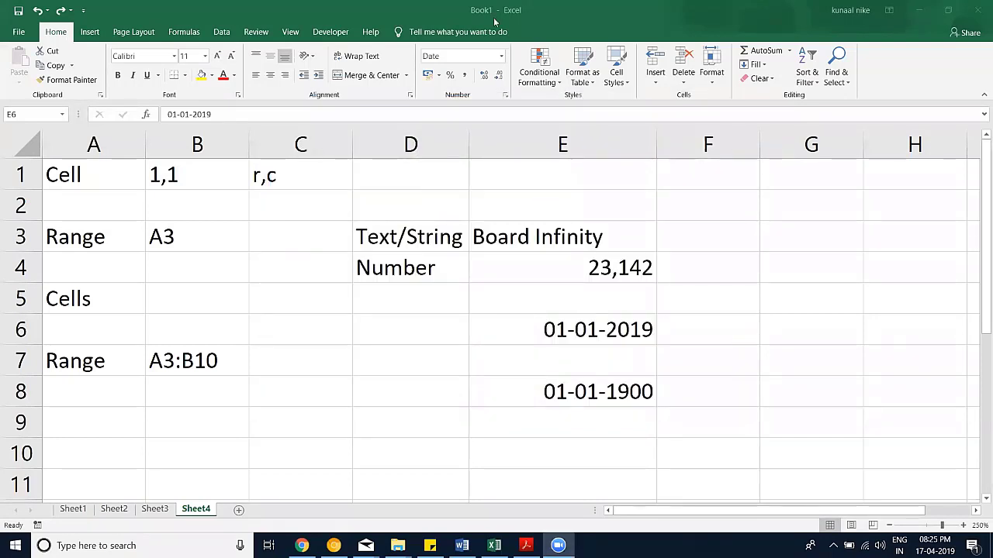
pyautogui.click(646, 11)
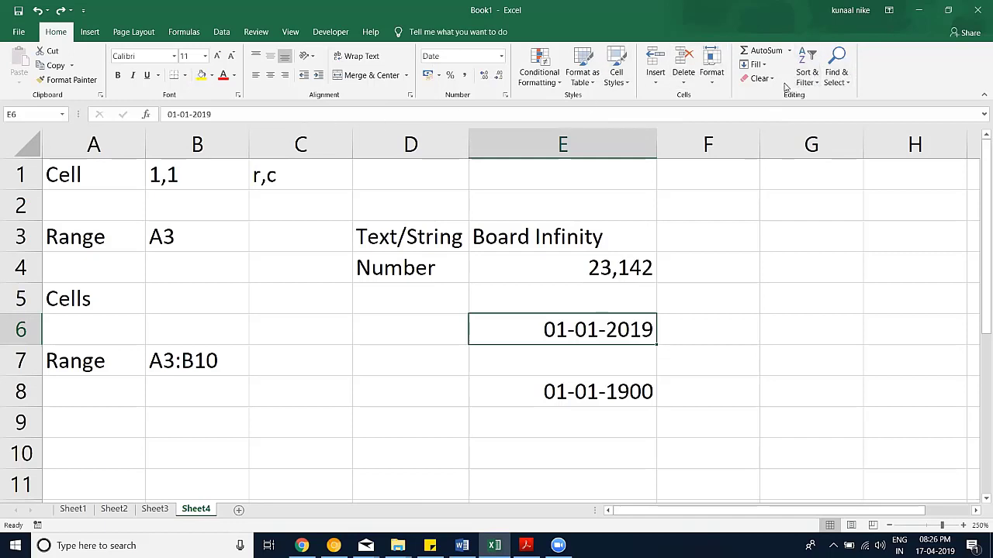
# Step: Look over the Home Fill options, then switch to the Insert tab
pyautogui.click(758, 65)
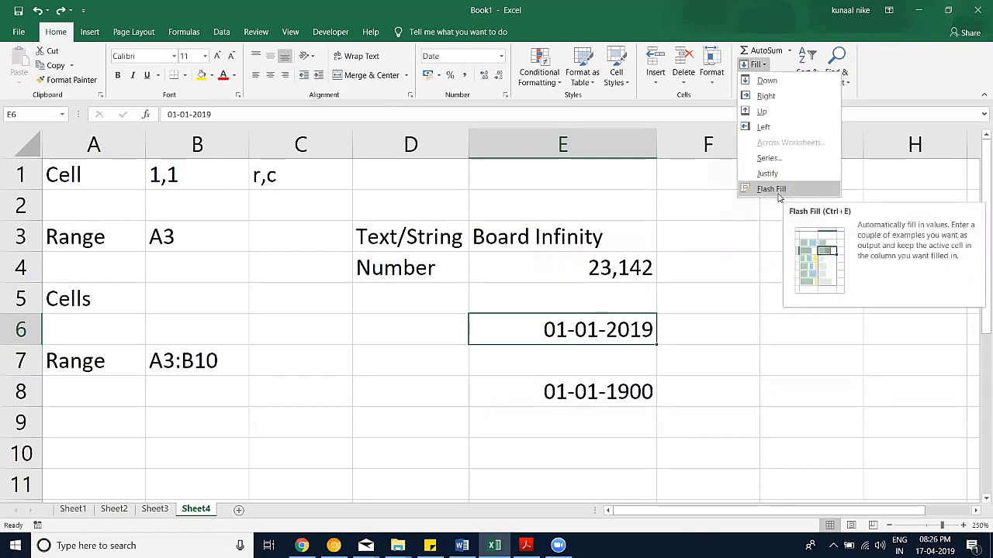
pyautogui.click(93, 34)
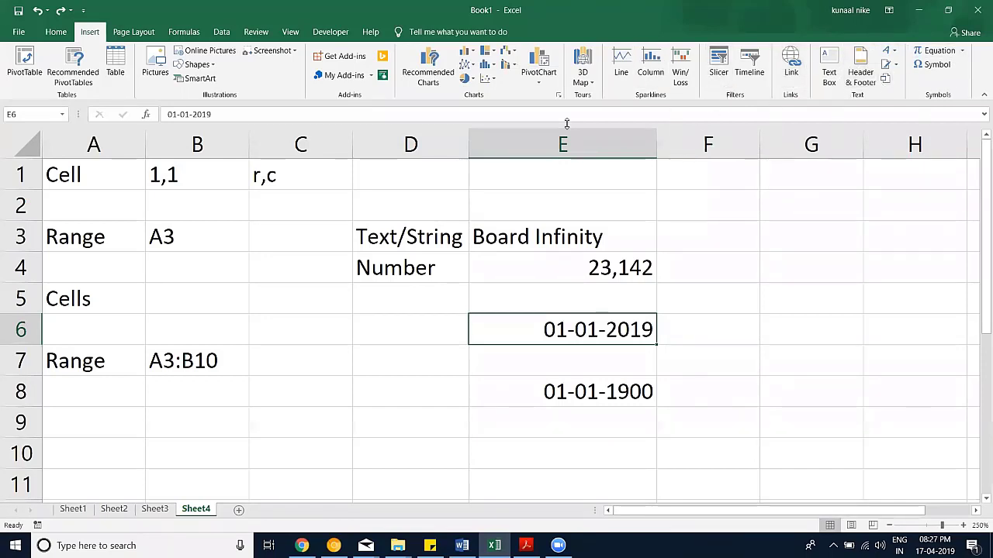
# Step: Browse the Page Layout and Formulas tabs, ending on the Data tab
pyautogui.click(150, 31)
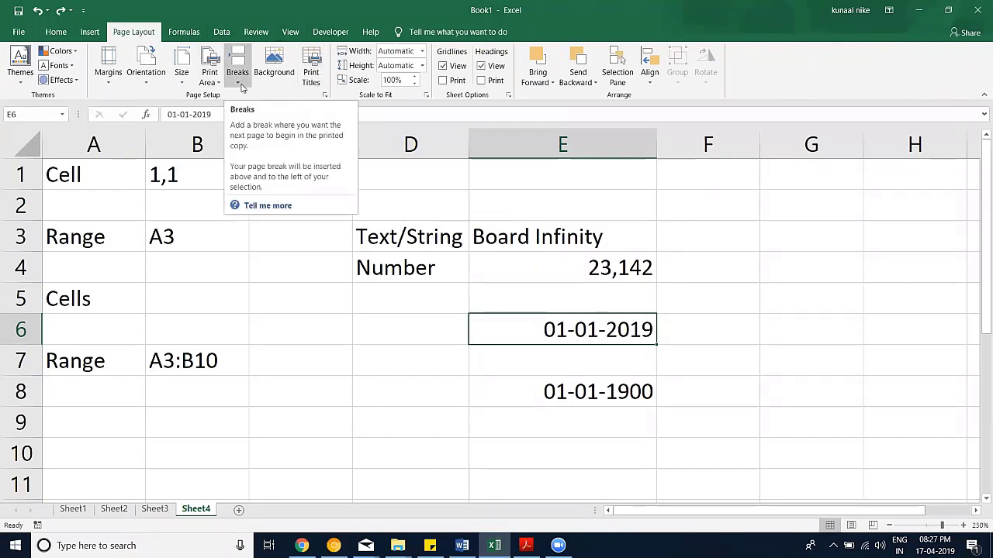
pyautogui.click(186, 33)
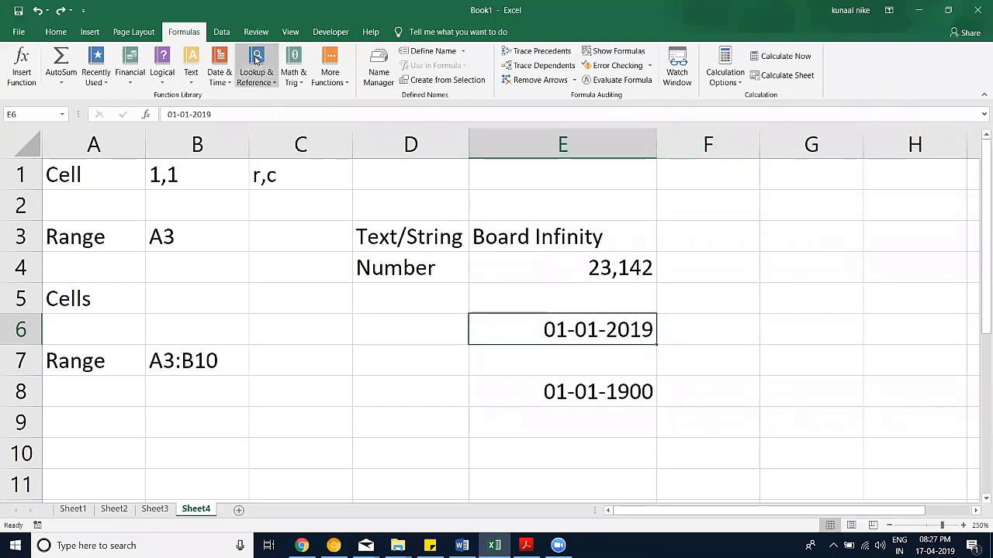
pyautogui.click(225, 35)
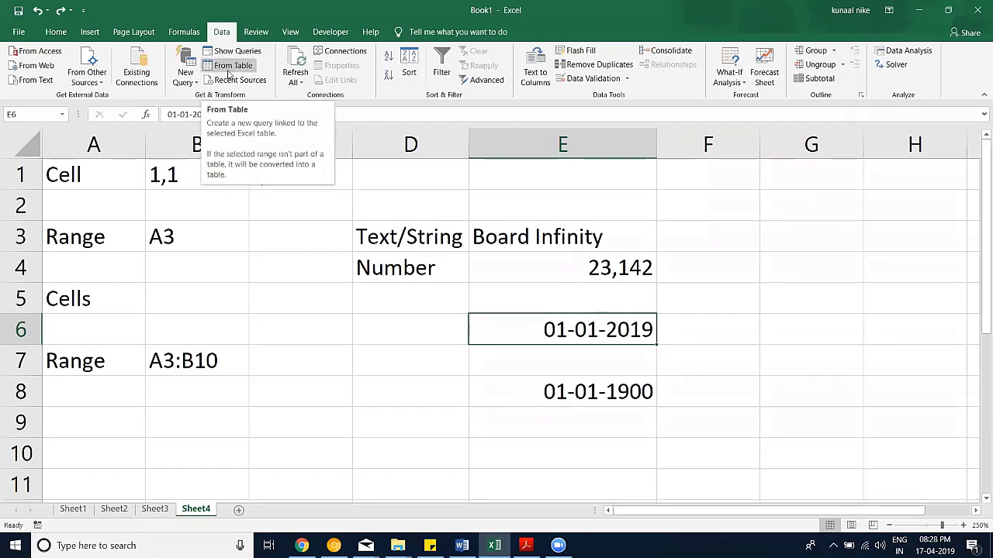
pyautogui.click(340, 51)
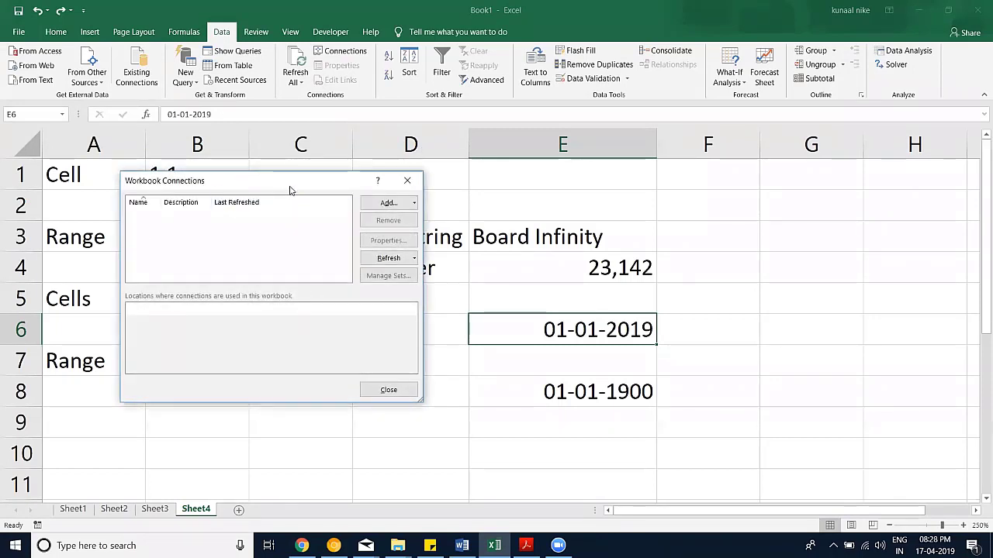
pyautogui.moveTo(290, 191); pyautogui.dragTo(425, 165)
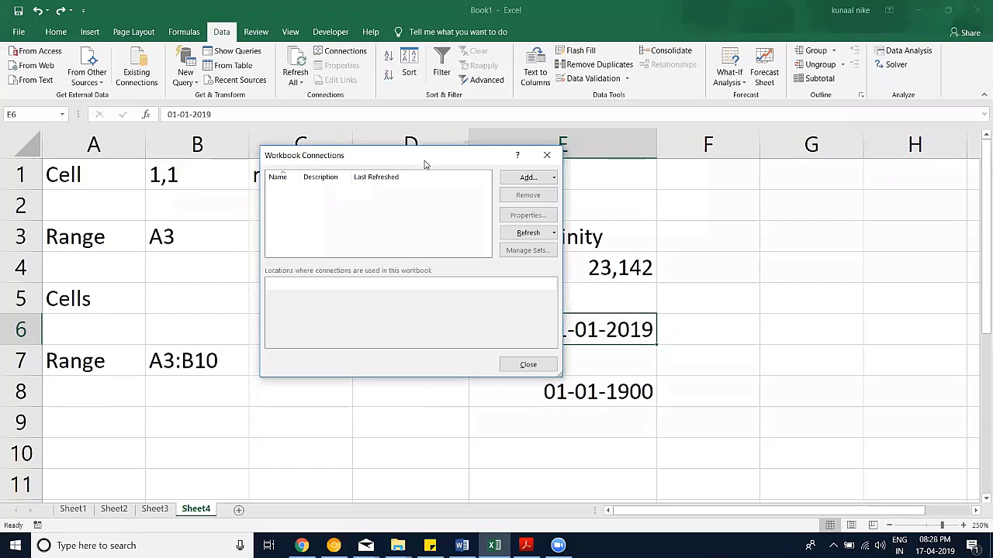
pyautogui.click(547, 155)
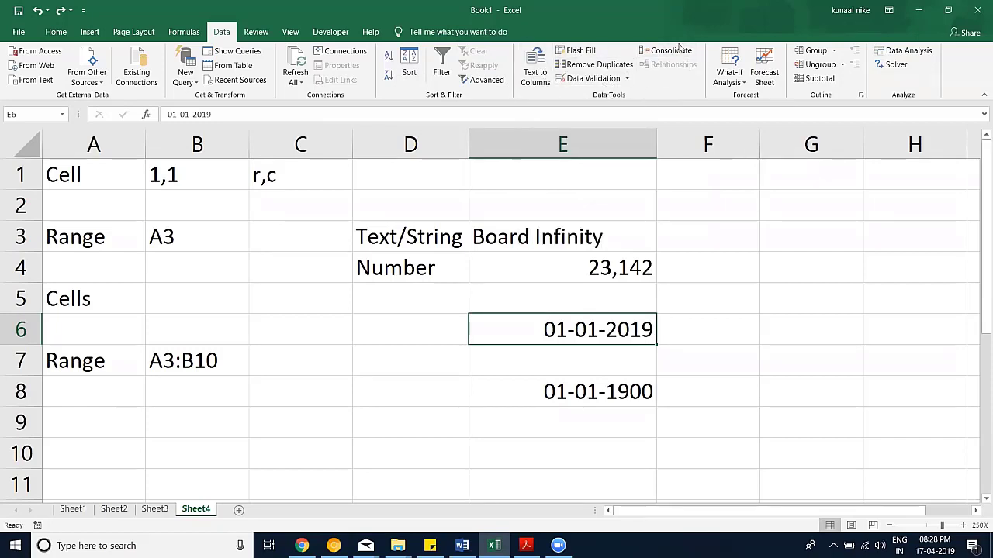
pyautogui.click(735, 82)
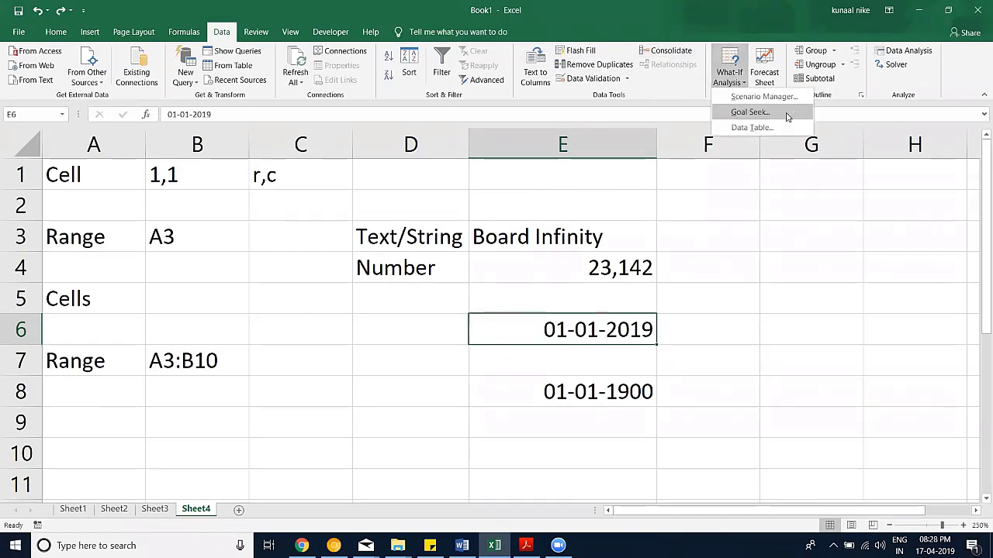
pyautogui.click(805, 11)
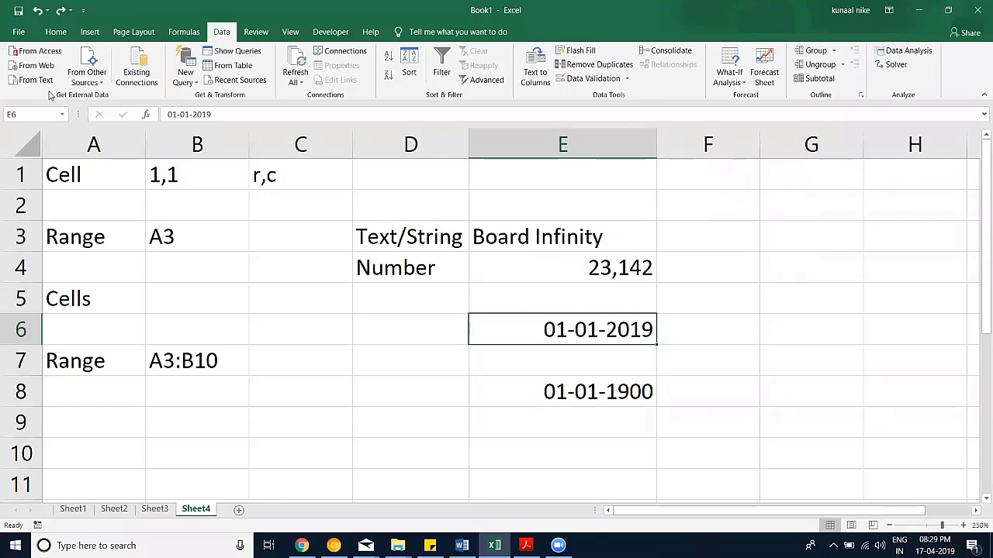
# Step: Cycle through the Home, Insert, Formulas, Data and Review tabs, ending on View
pyautogui.click(55, 33)
pyautogui.click(86, 35)
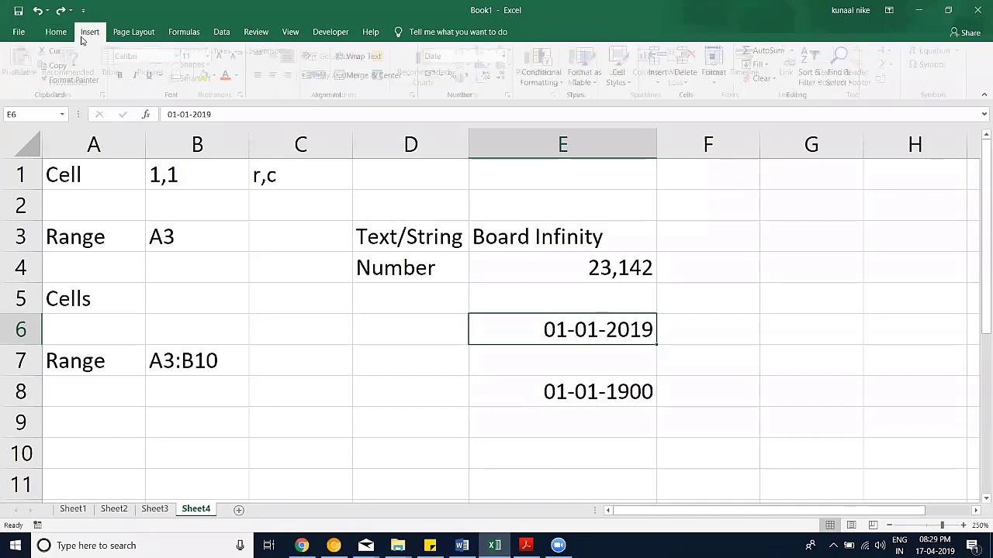
pyautogui.click(184, 33)
pyautogui.click(221, 32)
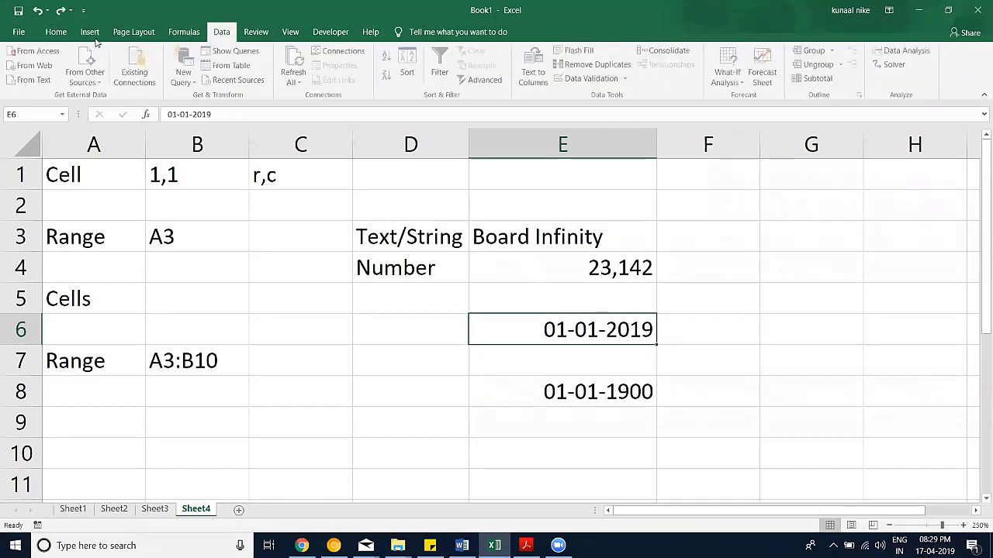
pyautogui.click(88, 33)
pyautogui.click(56, 32)
pyautogui.click(90, 32)
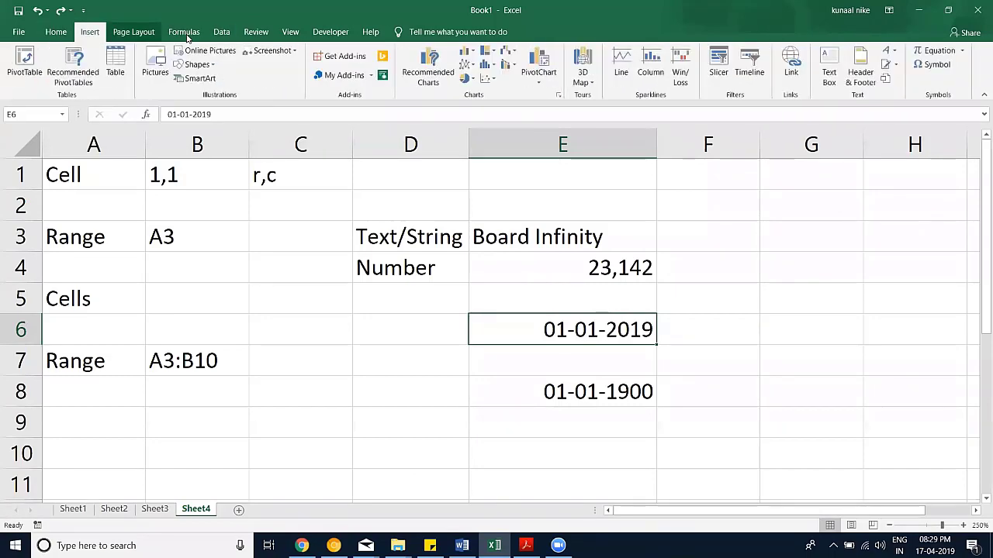
pyautogui.click(184, 32)
pyautogui.click(222, 33)
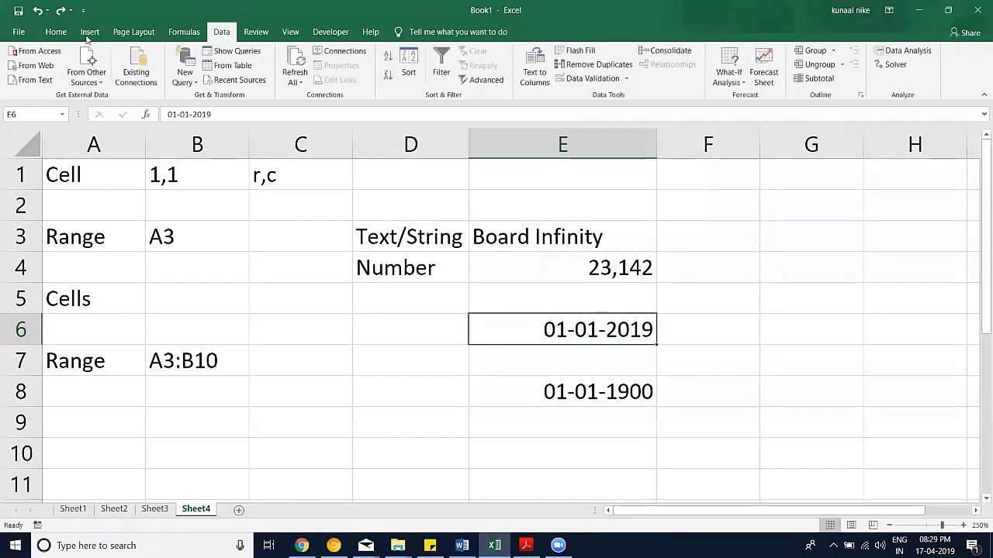
pyautogui.click(262, 35)
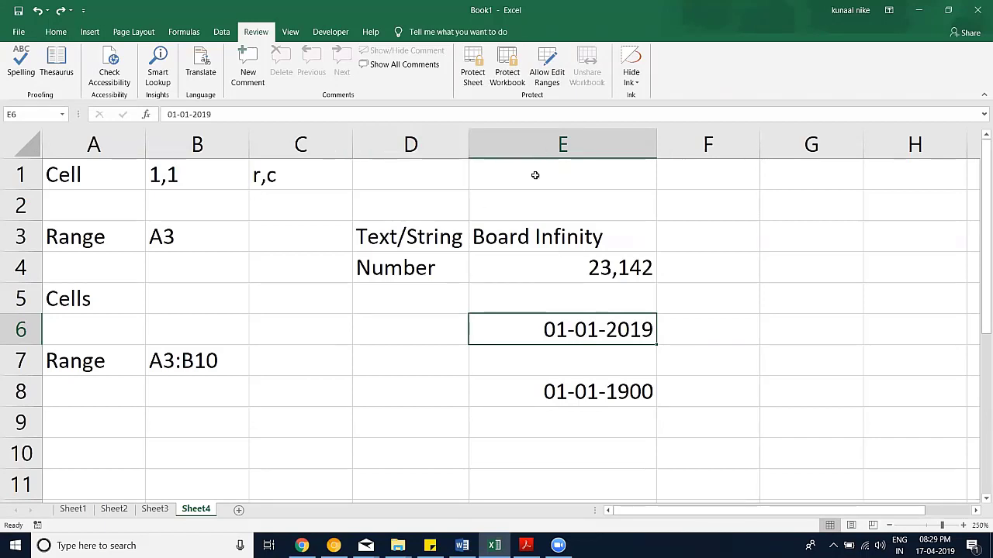
pyautogui.click(290, 31)
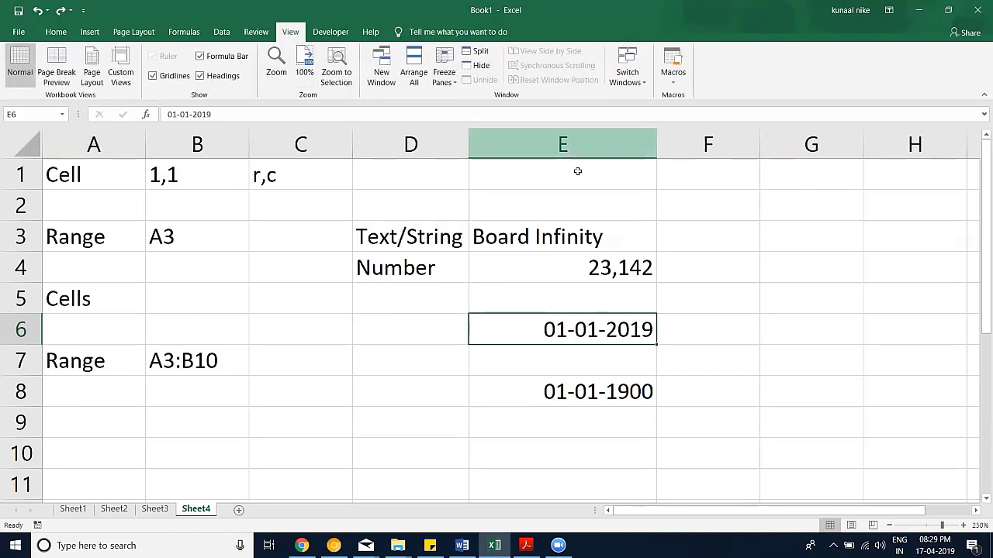
# Step: Check the Freeze Panes and Macros menus without choosing, then show the Developer tab
pyautogui.click(443, 77)
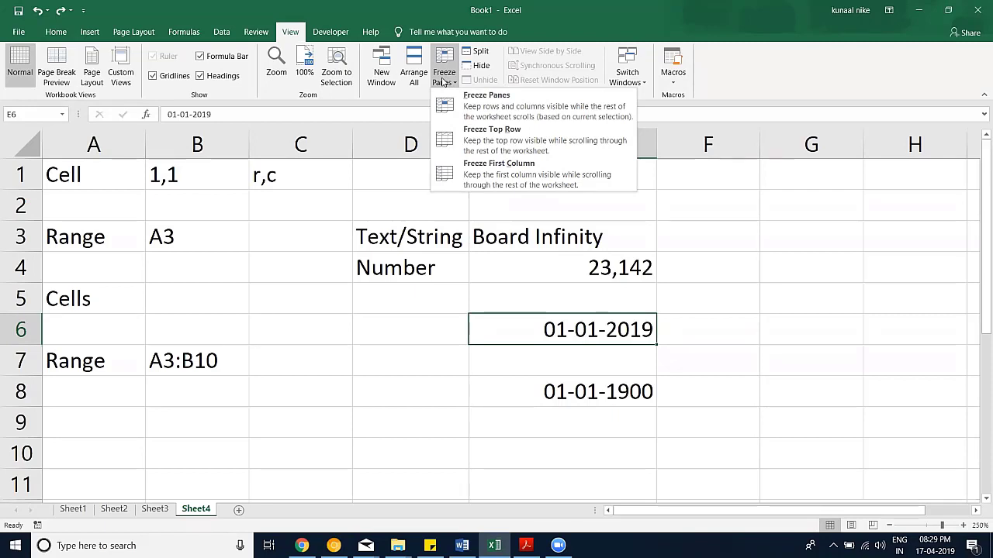
pyautogui.click(444, 77)
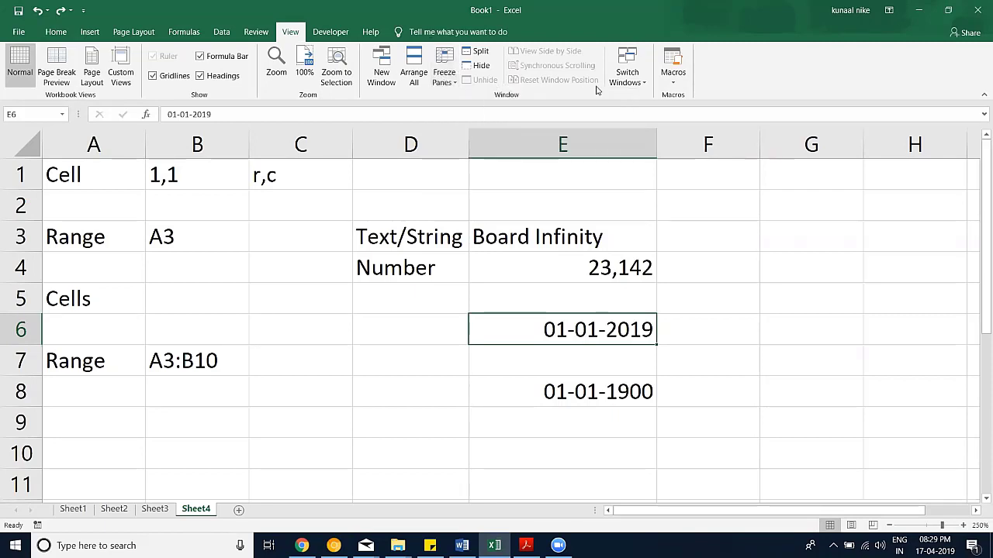
pyautogui.click(681, 80)
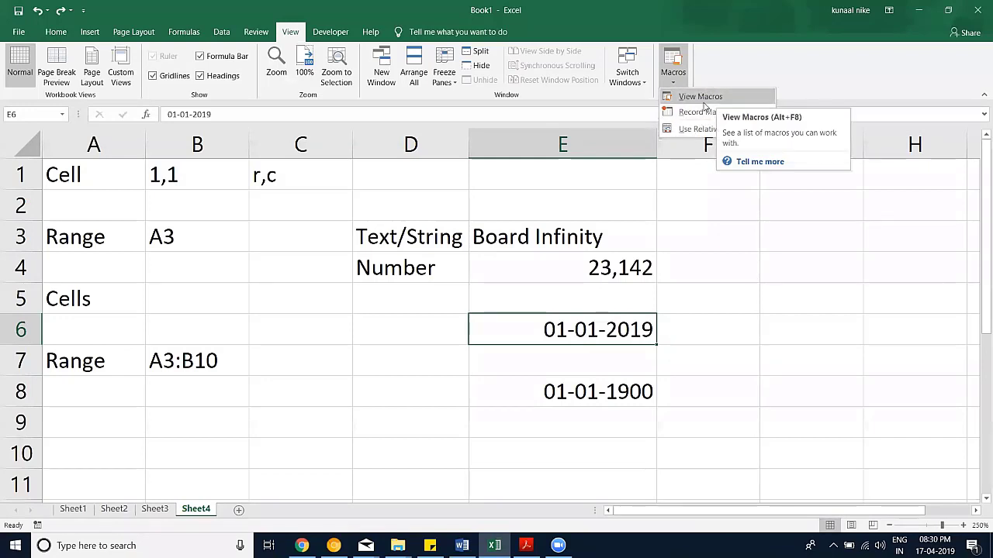
pyautogui.click(740, 60)
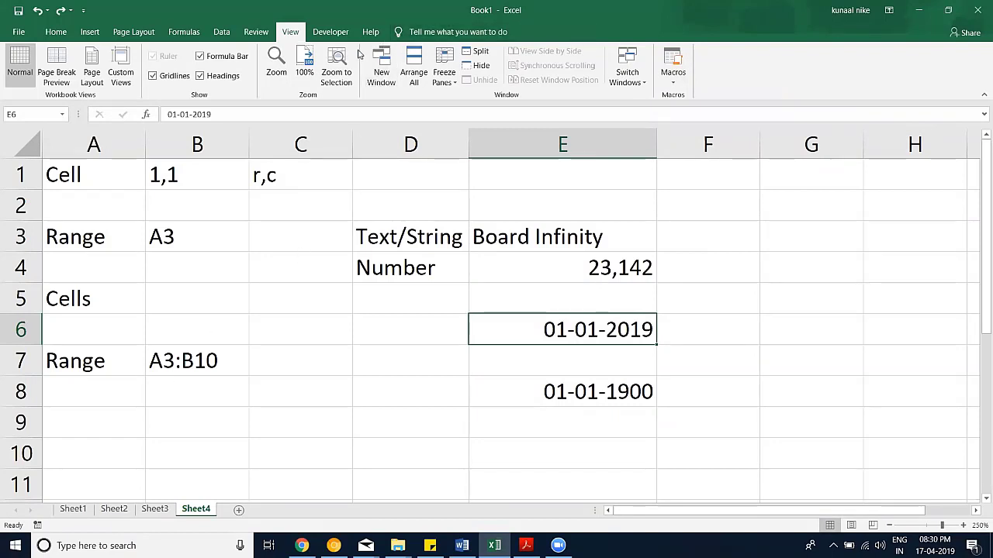
pyautogui.click(330, 32)
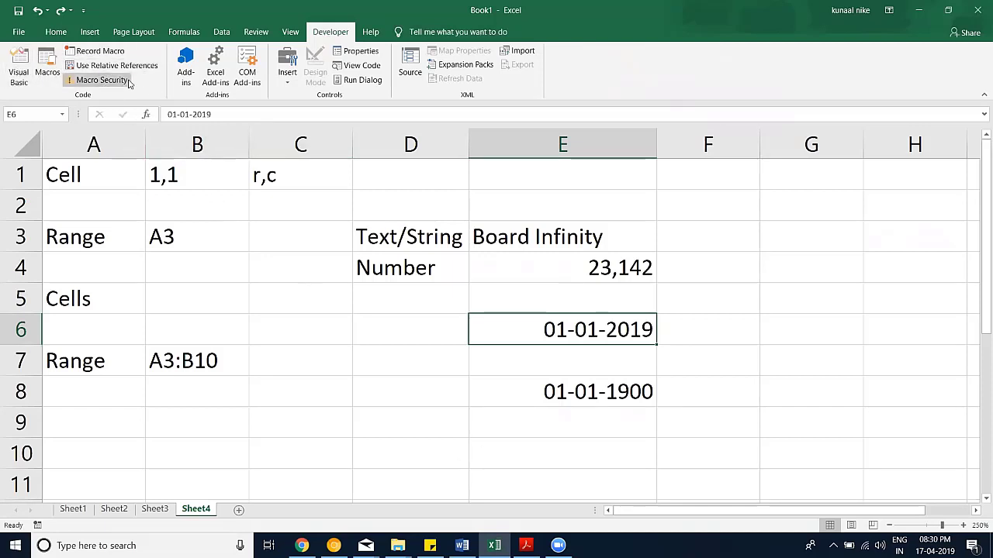
# Step: In the Visual Basic editor, insert a new Module1 from Sheet2's project and maximise it
pyautogui.click(23, 76)
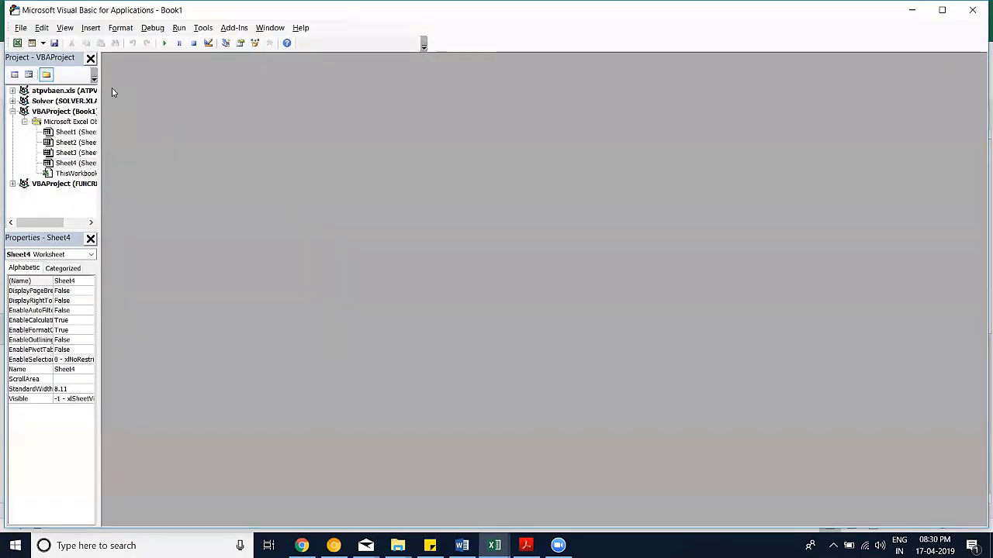
pyautogui.moveTo(100, 92); pyautogui.dragTo(178, 93)
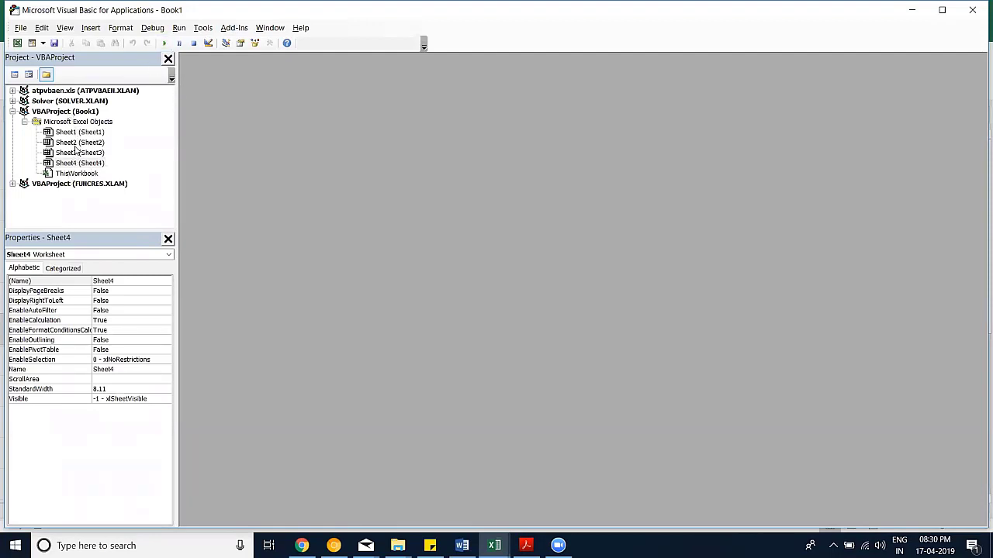
pyautogui.rightClick(73, 141)
pyautogui.moveTo(155, 203)
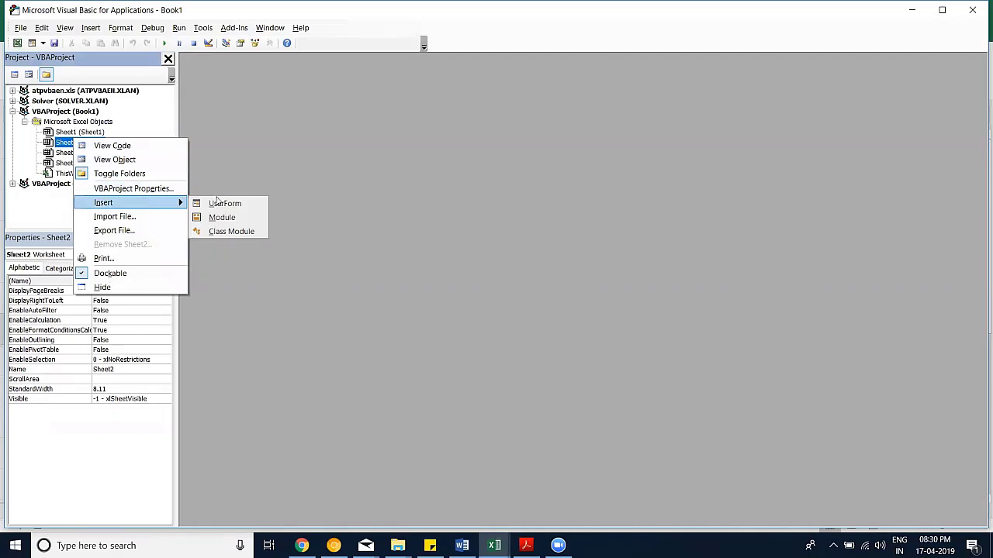
pyautogui.click(222, 217)
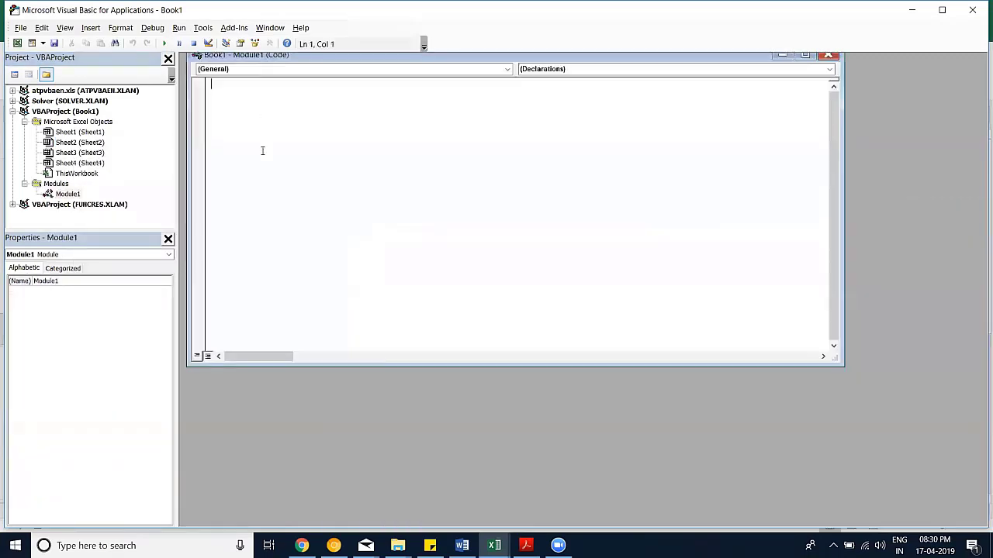
pyautogui.doubleClick(289, 56)
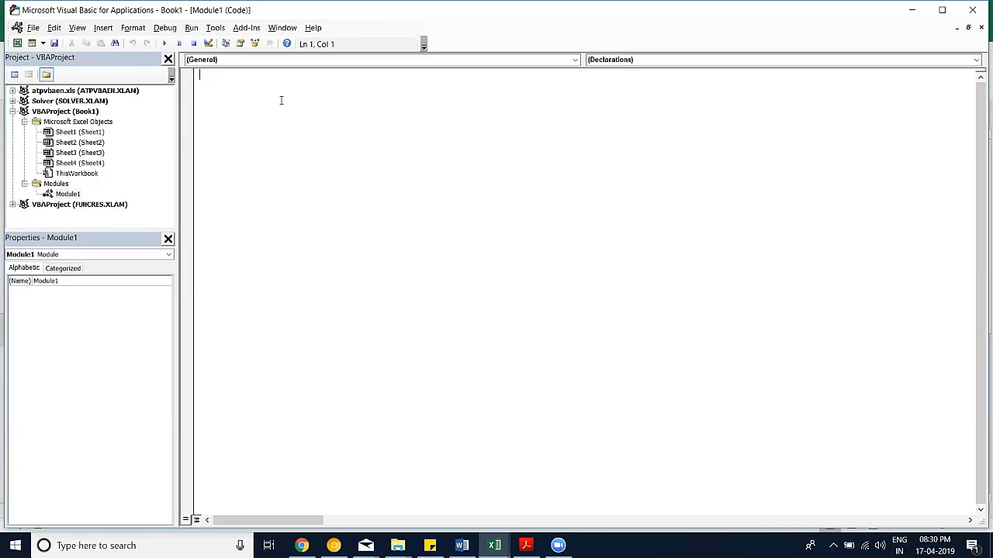
# Step: Write Function mysum(x, y) with mysum = x + y, then return to cell C9 in Excel
pyautogui.write('s')
pyautogui.write('ub mysum(')
pyautogui.press('Return')
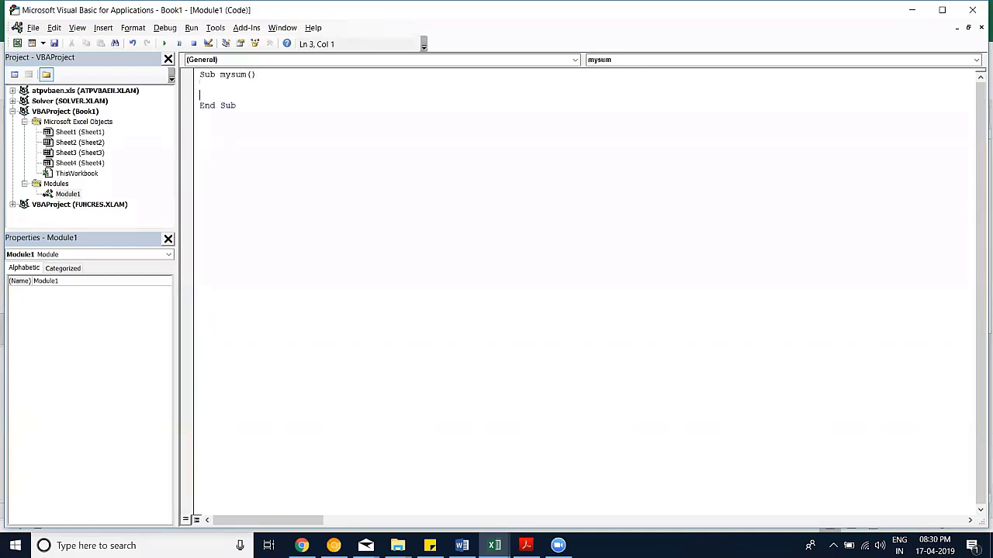
pyautogui.press('Return')
pyautogui.write('y')
pyautogui.click(199, 95)
pyautogui.write('mysum ')
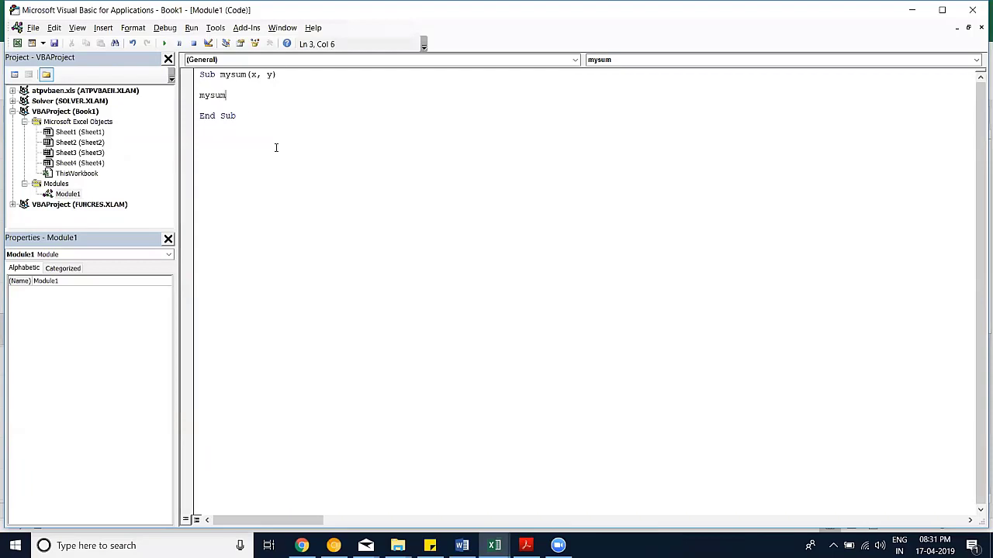
pyautogui.write('= x+y')
pyautogui.click(442, 186)
pyautogui.doubleClick(207, 74)
pyautogui.write('functio')
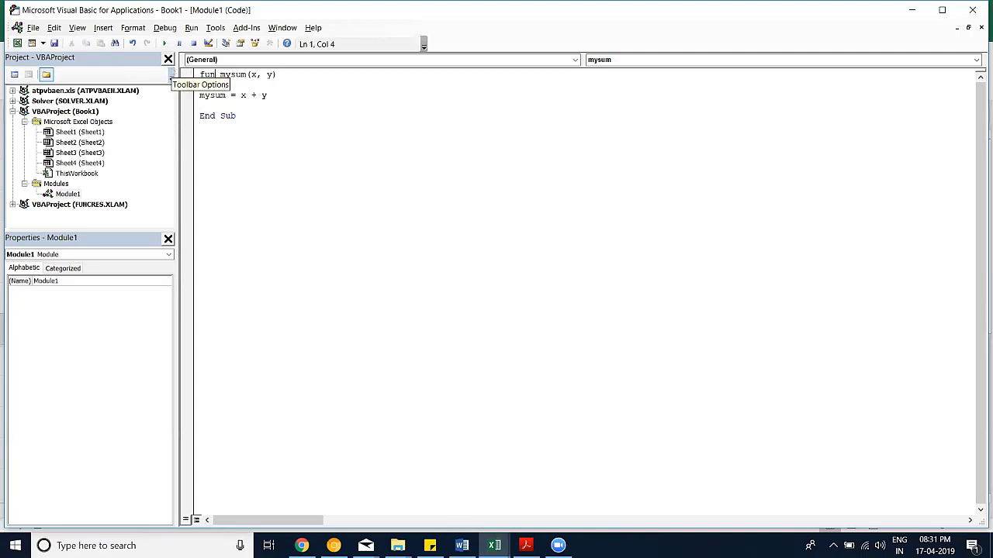
pyautogui.write('n')
pyautogui.click(243, 144)
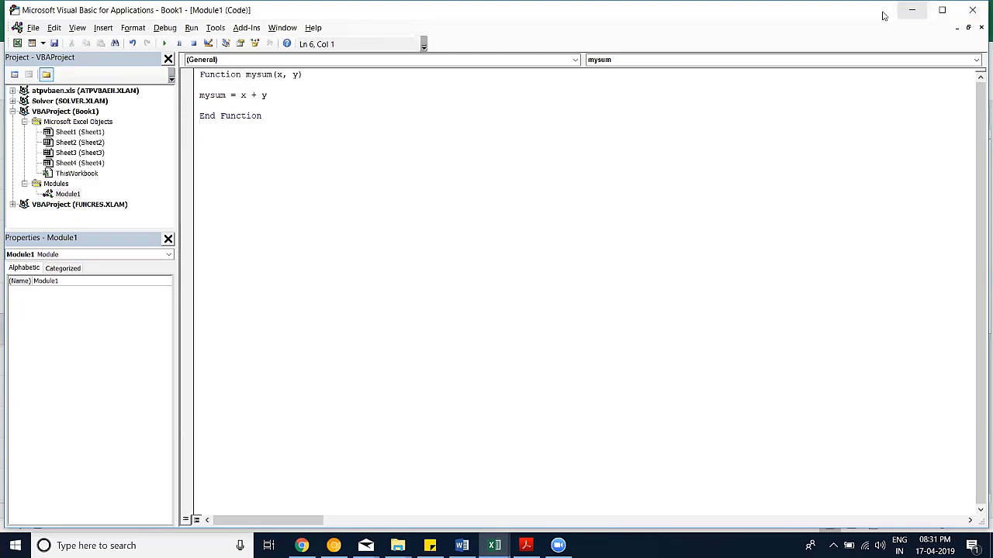
pyautogui.click(911, 10)
pyautogui.click(266, 435)
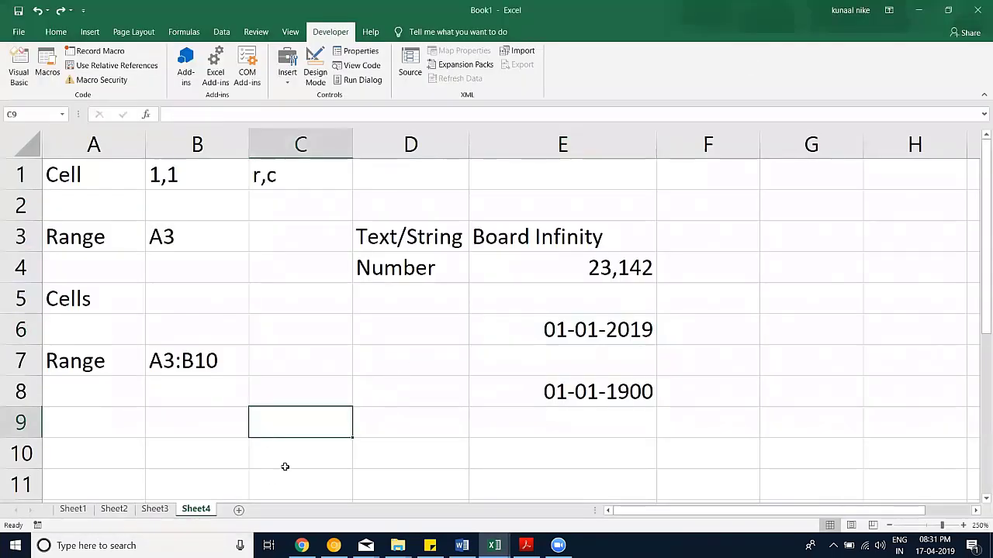
# Step: Enter =mysum(1,4) in C9 so the custom function returns 5
pyautogui.write('=mysum(')
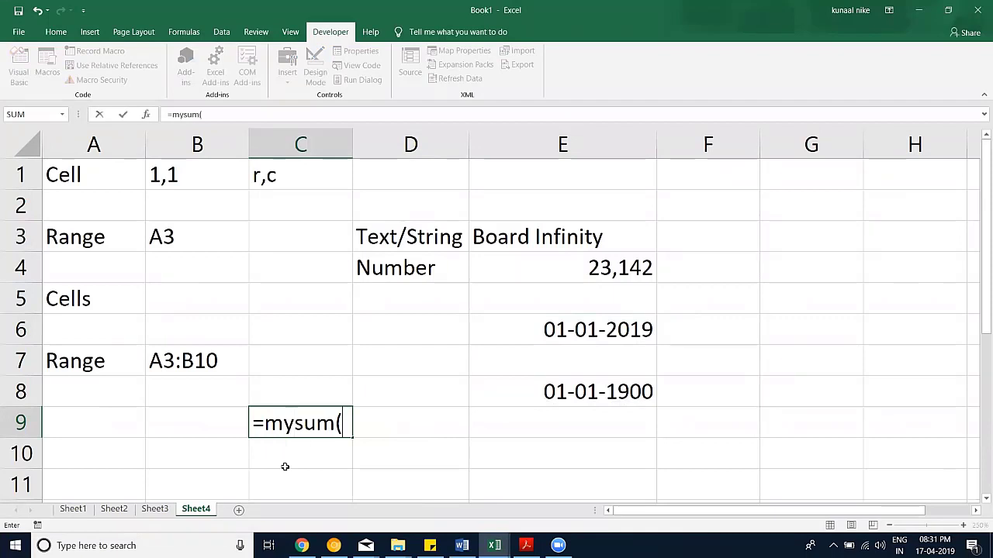
pyautogui.write('1,4)')
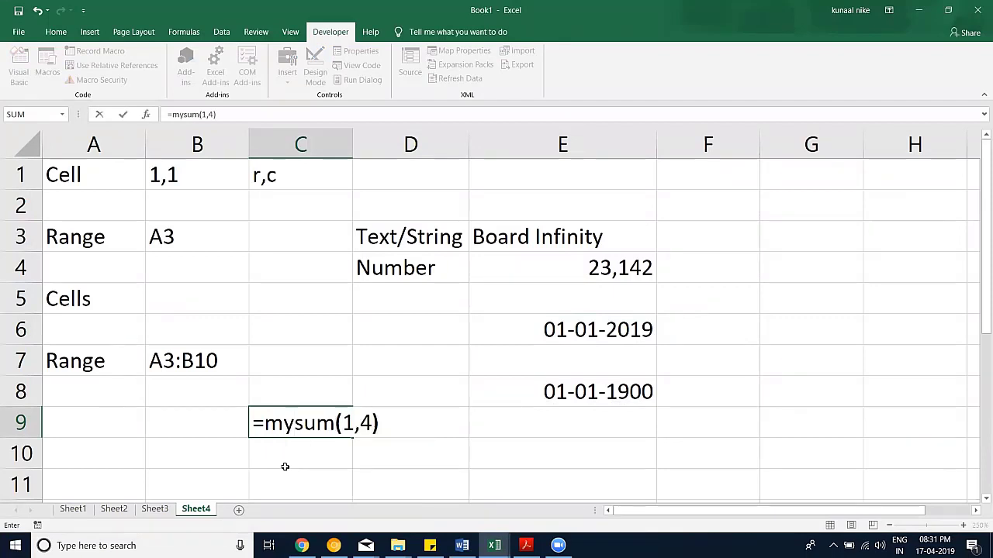
pyautogui.press('Return')
pyautogui.click(310, 420)
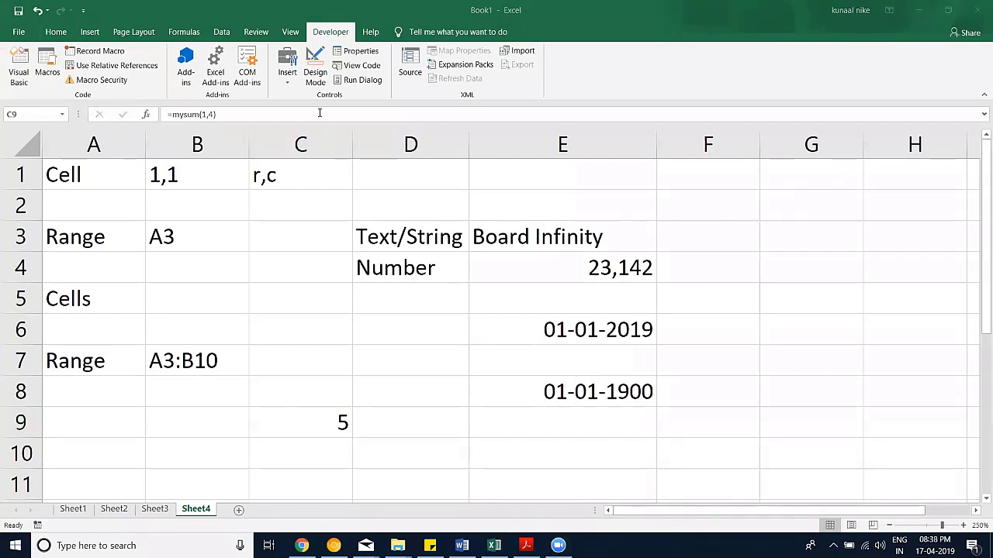
pyautogui.click(288, 78)
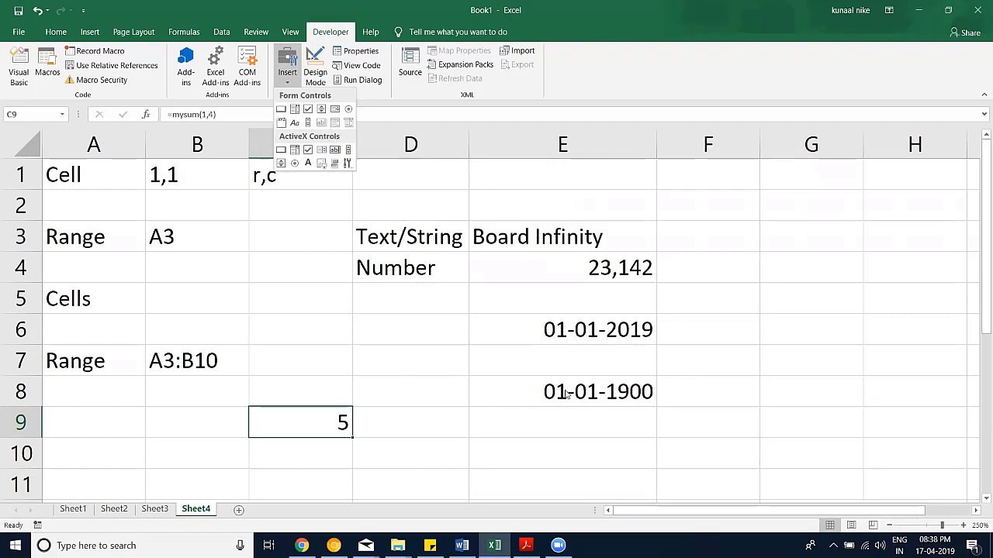
# Step: List the cities Hyderabad, Delhi and Bangalore in cells E12:E14
pyautogui.click(706, 335)
pyautogui.click(738, 348)
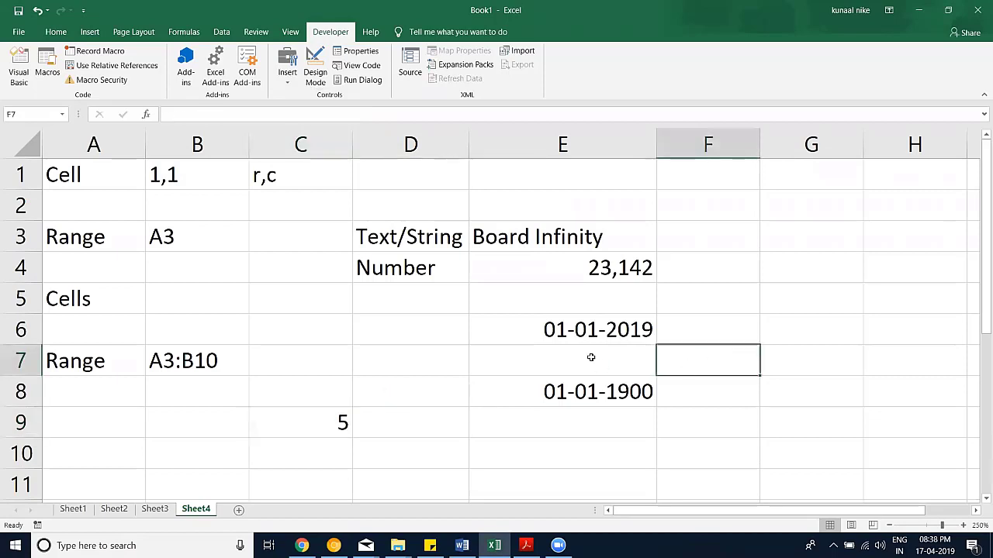
pyautogui.scroll(-3, 544, 249)
pyautogui.click(544, 242)
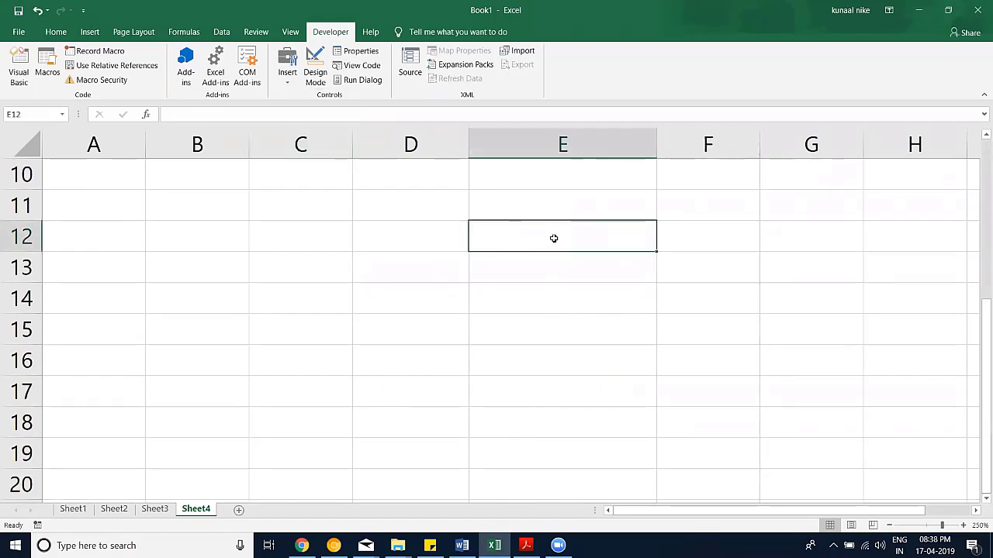
pyautogui.write('Hy')
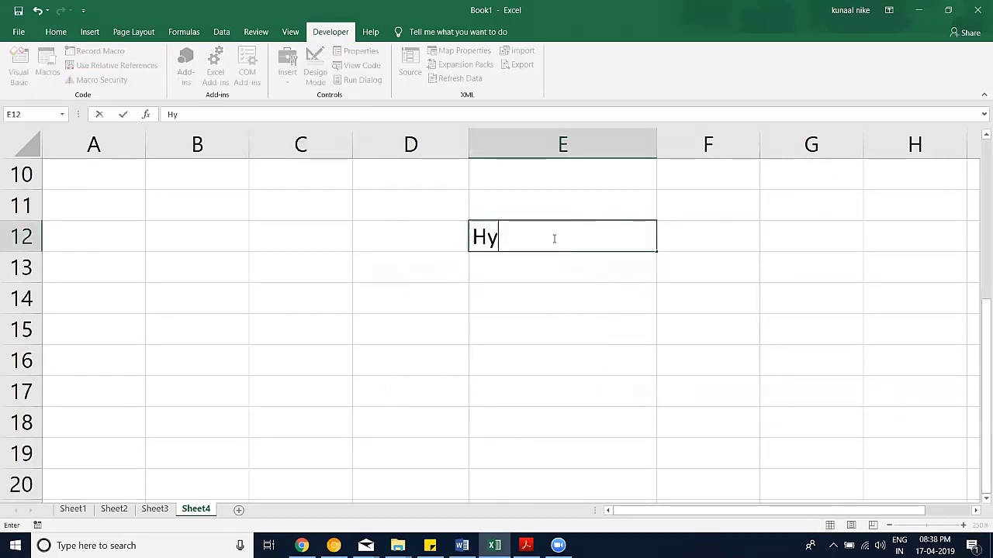
pyautogui.write('derab')
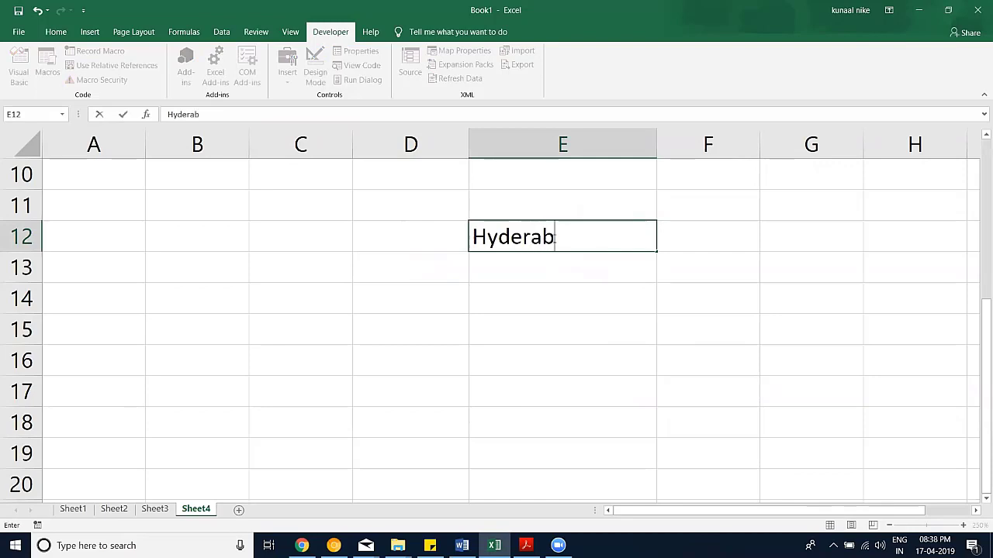
pyautogui.write('ad')
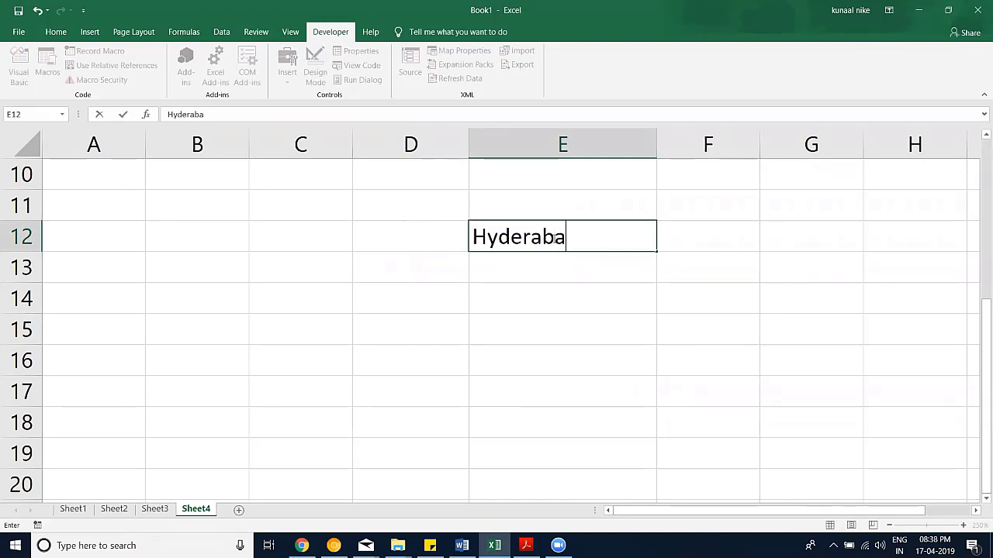
pyautogui.press('Return')
pyautogui.write('Delhi')
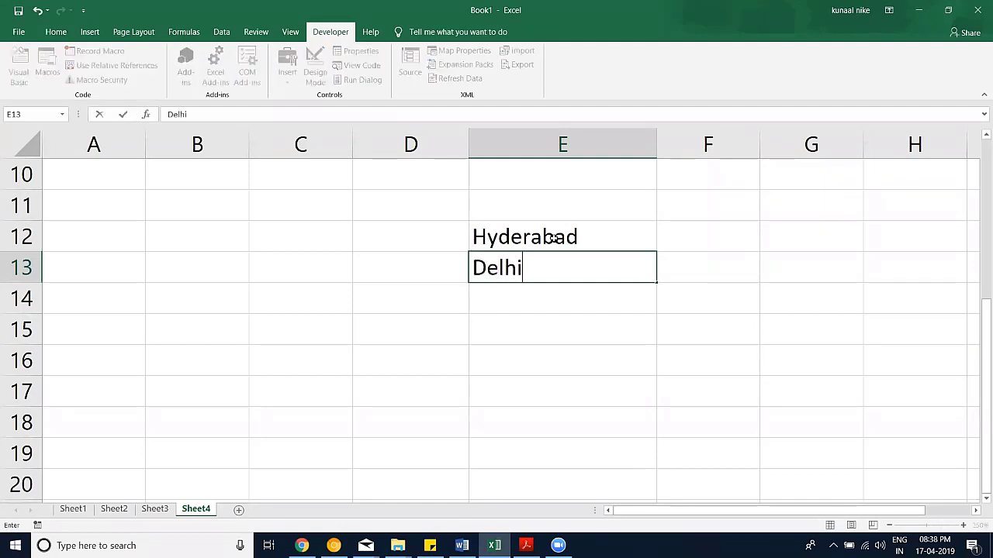
pyautogui.press('Return')
pyautogui.write('Bangalore')
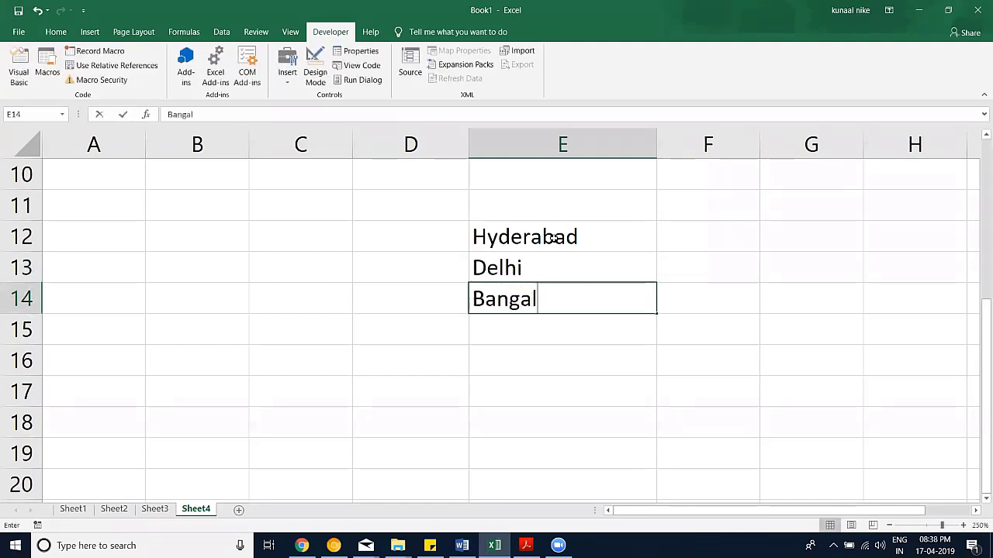
pyautogui.press('Return')
# Step: Draw a Combo Box form control over B13:C14 without assigning a macro
pyautogui.click(328, 258)
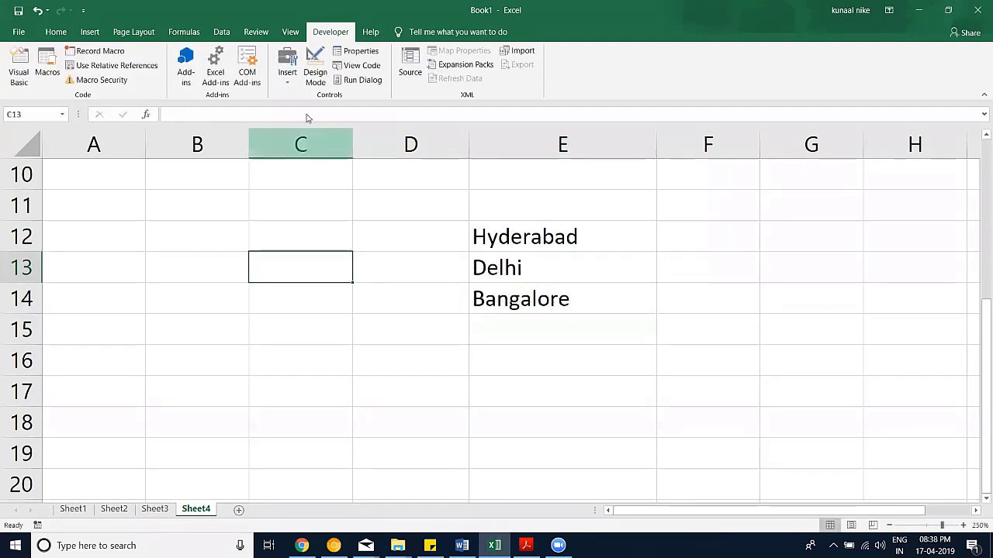
pyautogui.click(287, 66)
pyautogui.click(294, 109)
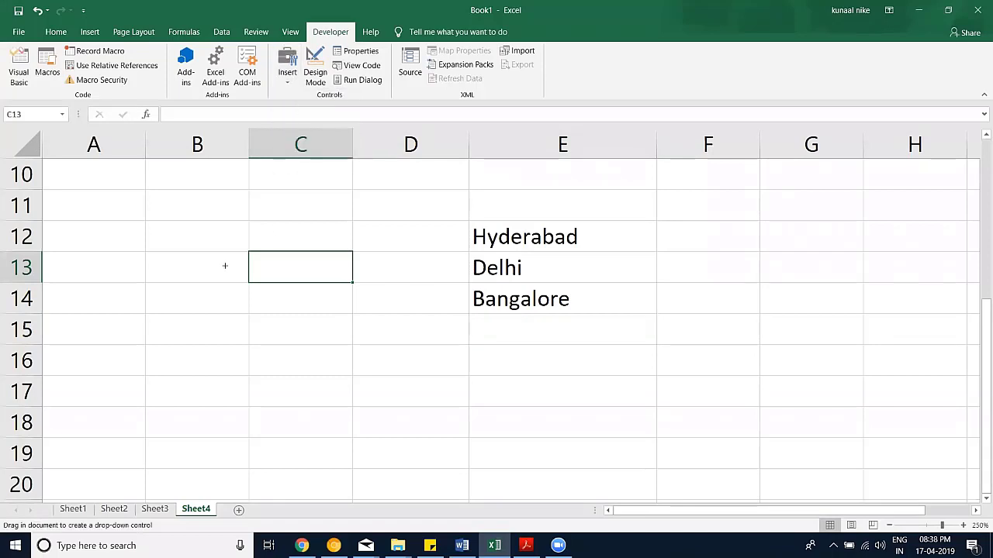
pyautogui.moveTo(222, 266); pyautogui.dragTo(316, 302)
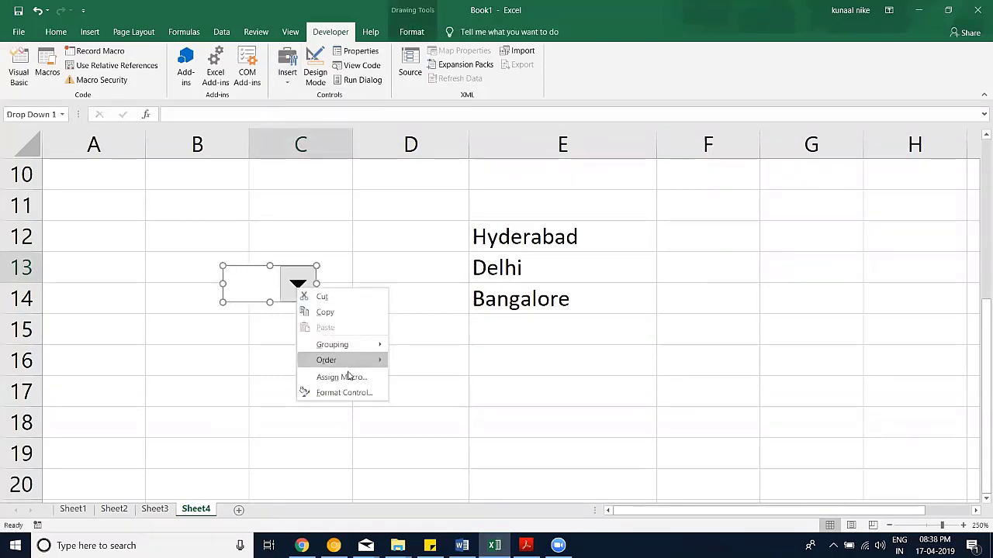
pyautogui.click(348, 378)
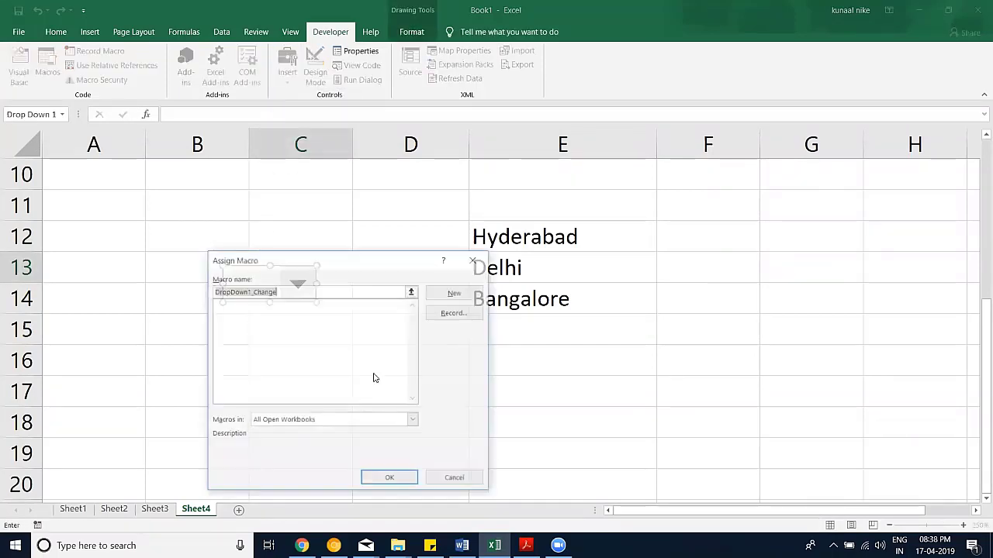
pyautogui.click(477, 260)
# Step: Format the combo box with input range $E$12:$E$14 and cell link $C$16
pyautogui.rightClick(314, 289)
pyautogui.click(353, 395)
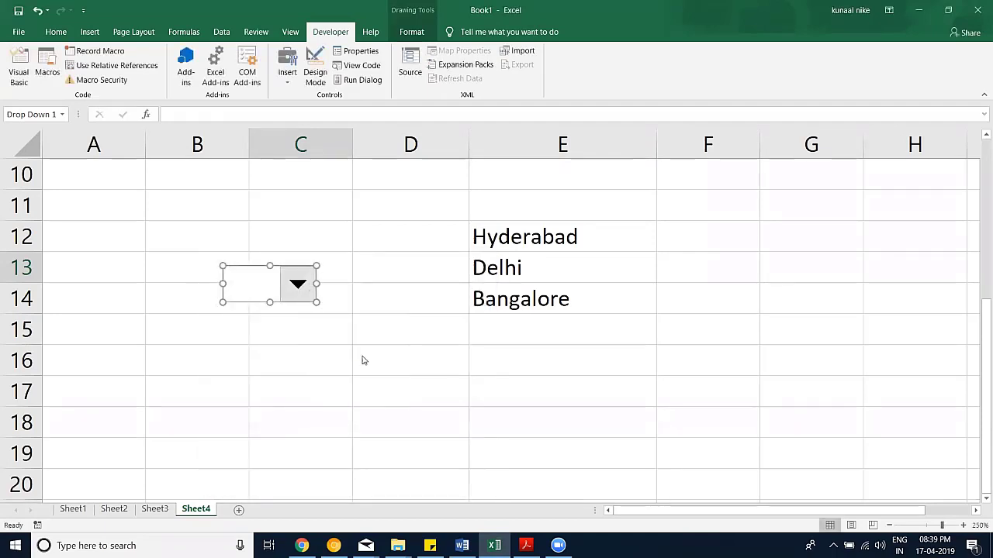
pyautogui.moveTo(407, 141); pyautogui.dragTo(442, 233)
pyautogui.click(183, 288)
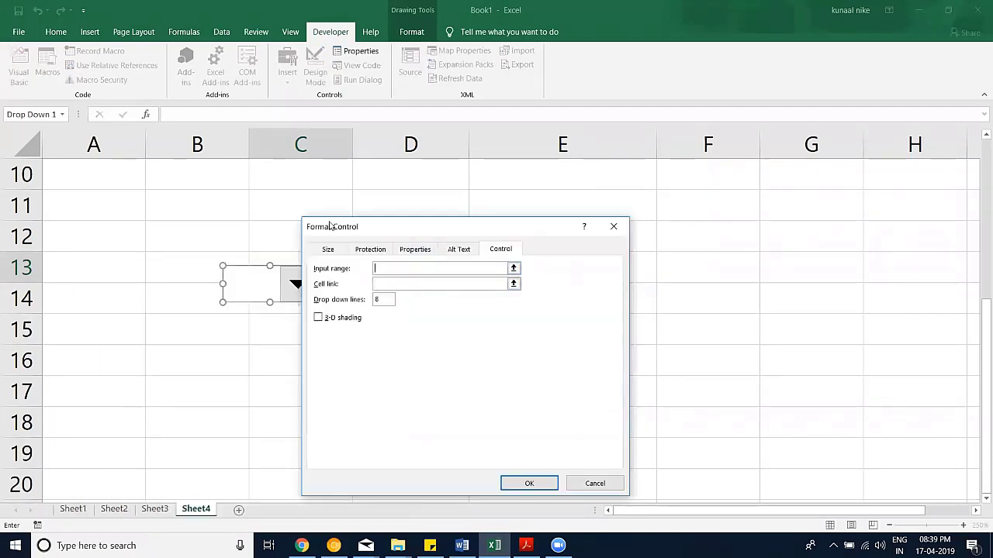
pyautogui.moveTo(335, 224); pyautogui.dragTo(192, 225)
pyautogui.moveTo(504, 236); pyautogui.dragTo(525, 301)
pyautogui.click(270, 279)
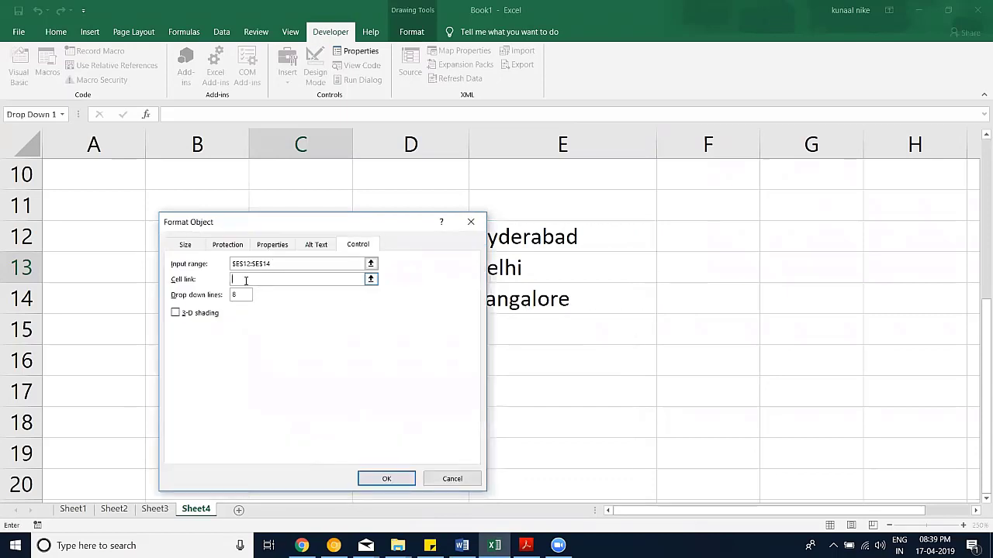
pyautogui.click(299, 361)
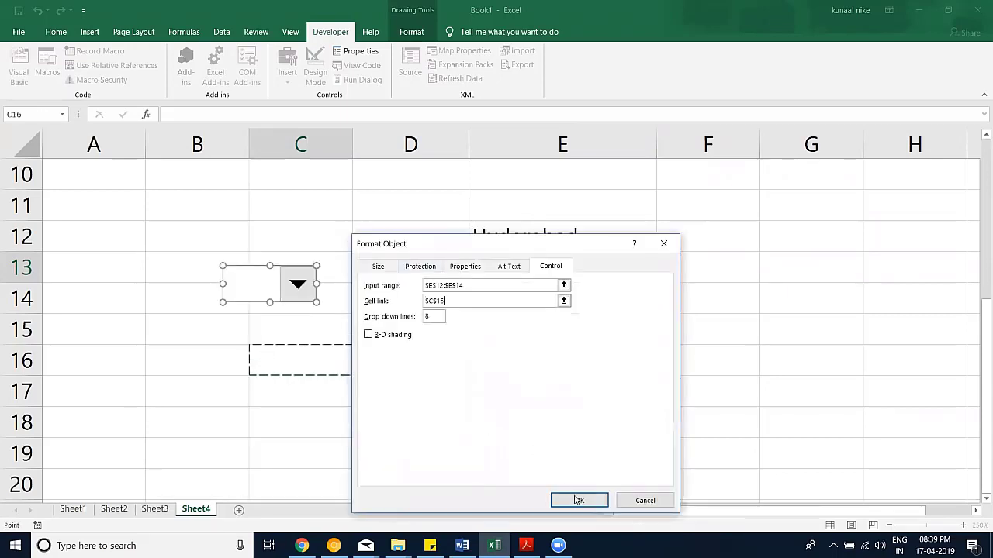
pyautogui.click(578, 500)
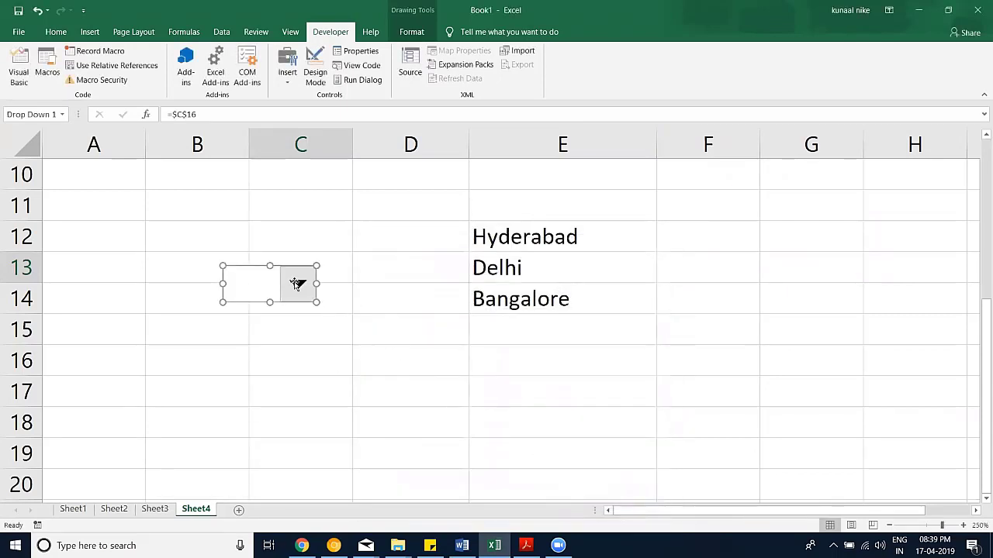
# Step: Test the drop-down by picking Delhi, then Bangalore, so C16 shows 3
pyautogui.click(358, 323)
pyautogui.click(297, 287)
pyautogui.click(260, 336)
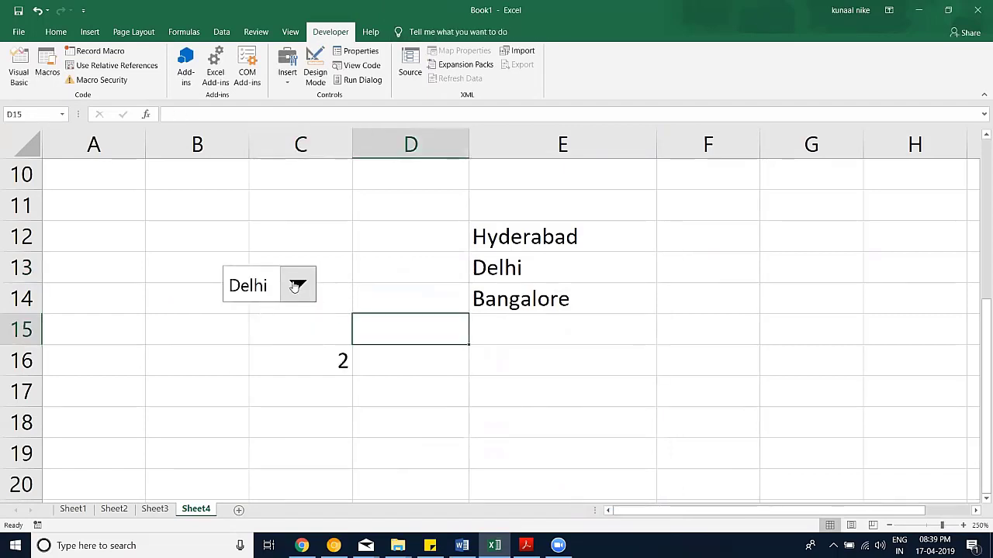
pyautogui.click(298, 285)
pyautogui.click(271, 357)
pyautogui.moveTo(347, 359); pyautogui.dragTo(334, 294)
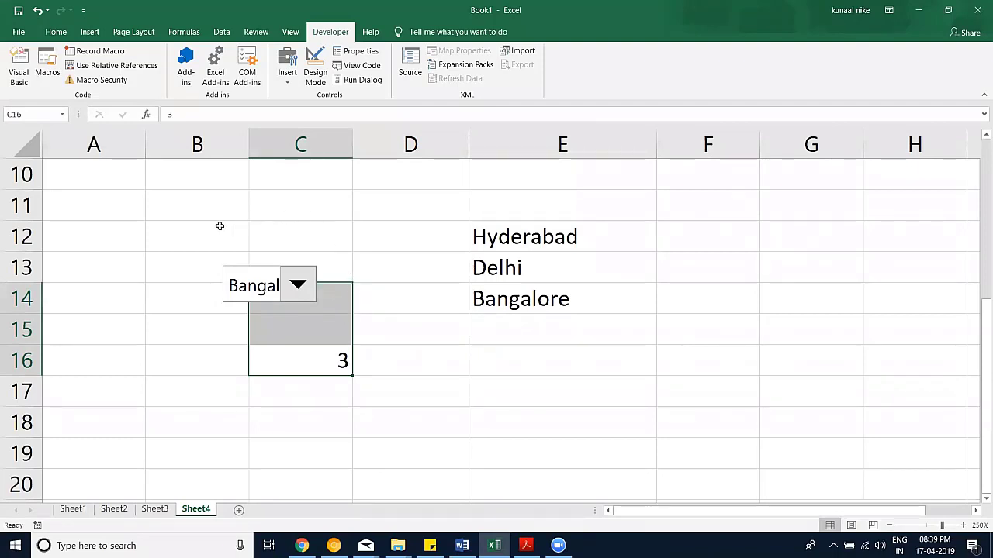
pyautogui.moveTo(217, 233); pyautogui.dragTo(574, 392)
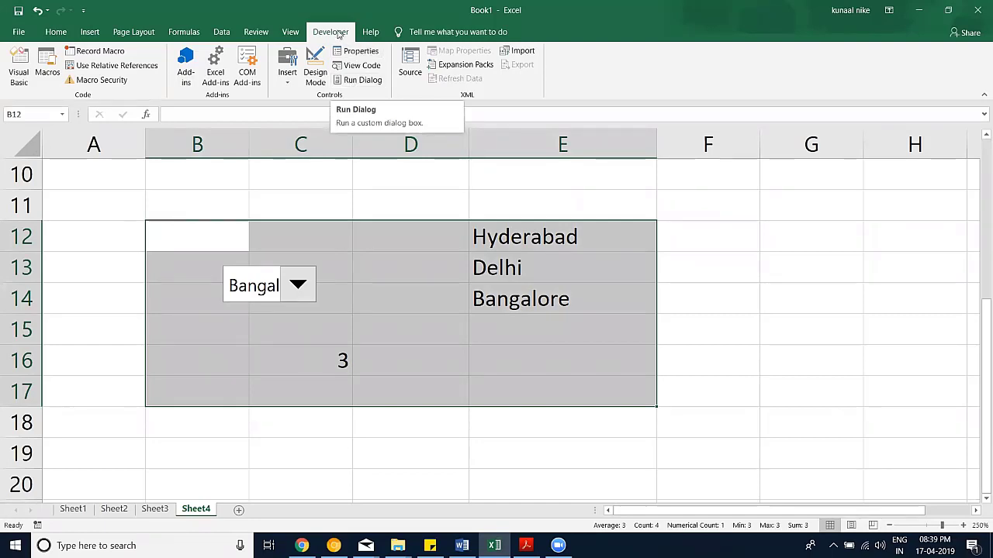
# Step: Turn off the Developer tab in the ribbon customisation settings
pyautogui.click(20, 32)
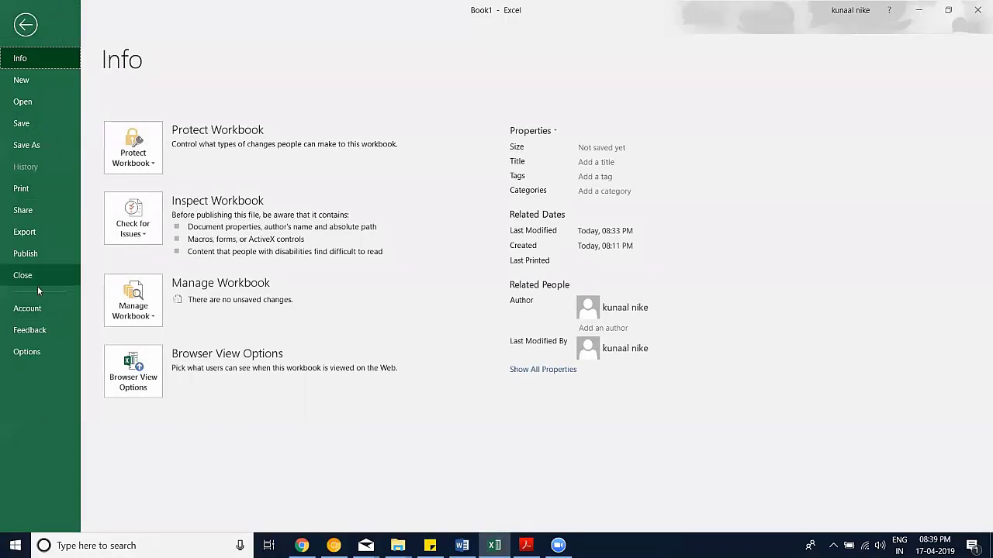
pyautogui.press('Escape')
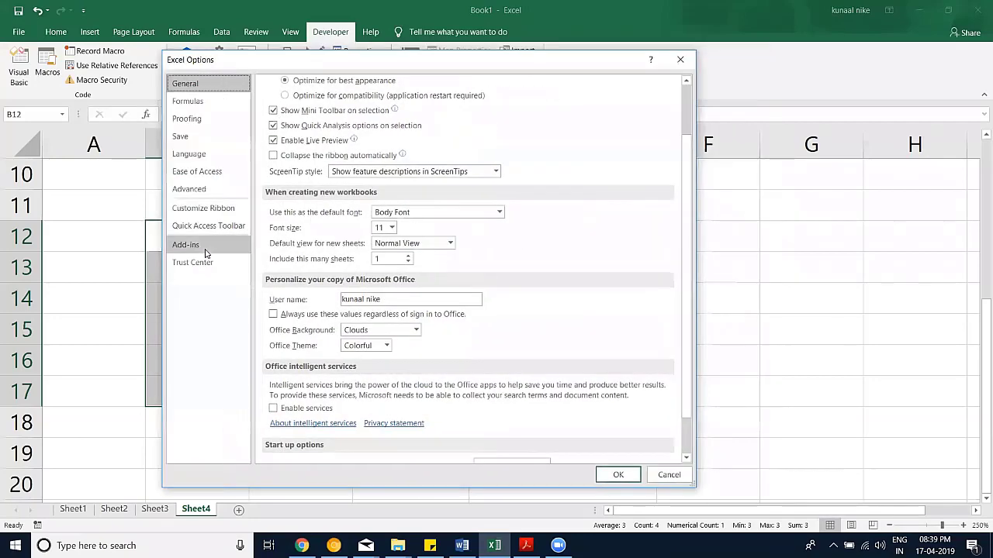
pyautogui.click(223, 209)
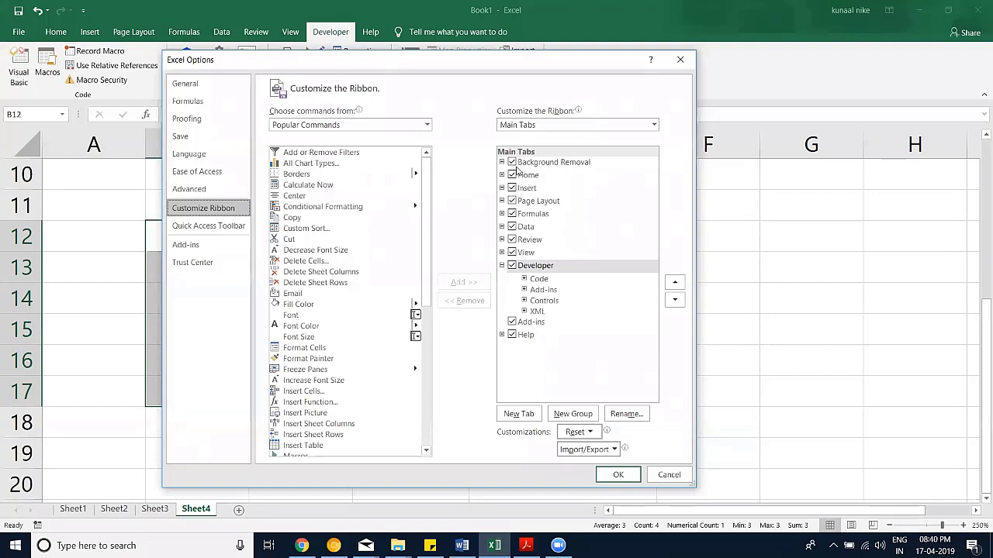
pyautogui.click(511, 266)
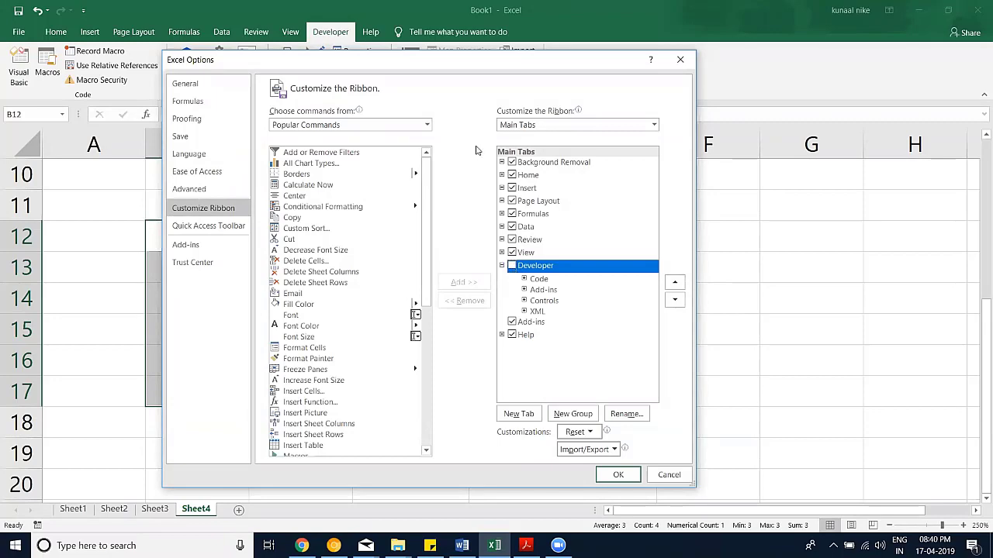
pyautogui.click(618, 474)
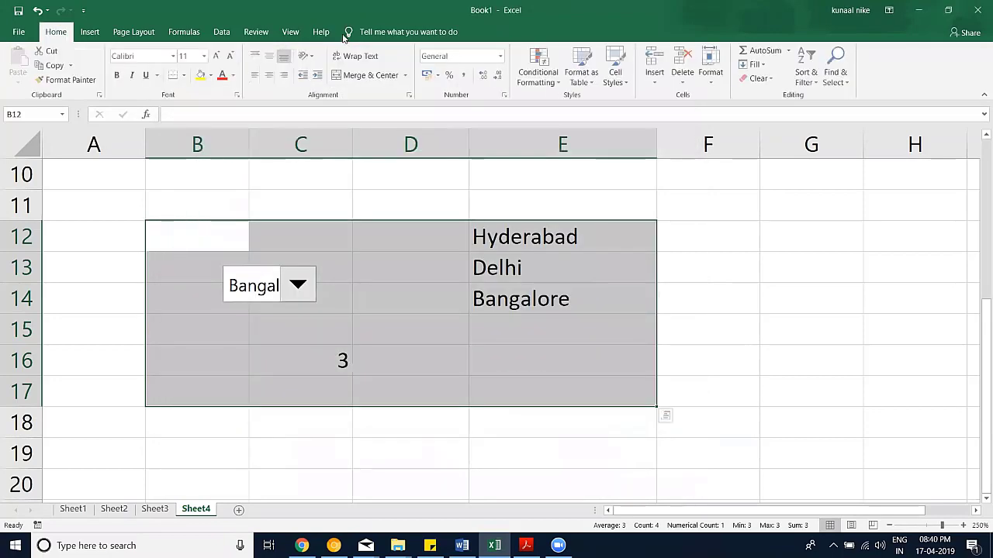
# Step: Re-enable the Developer tab in Excel Options, then select E13 and show the Data tab
pyautogui.click(19, 32)
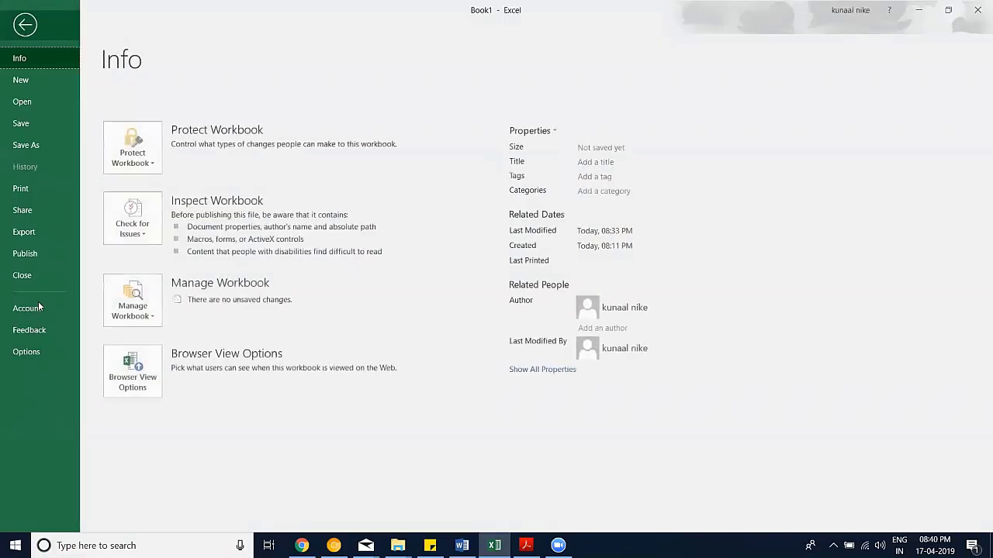
pyautogui.click(47, 352)
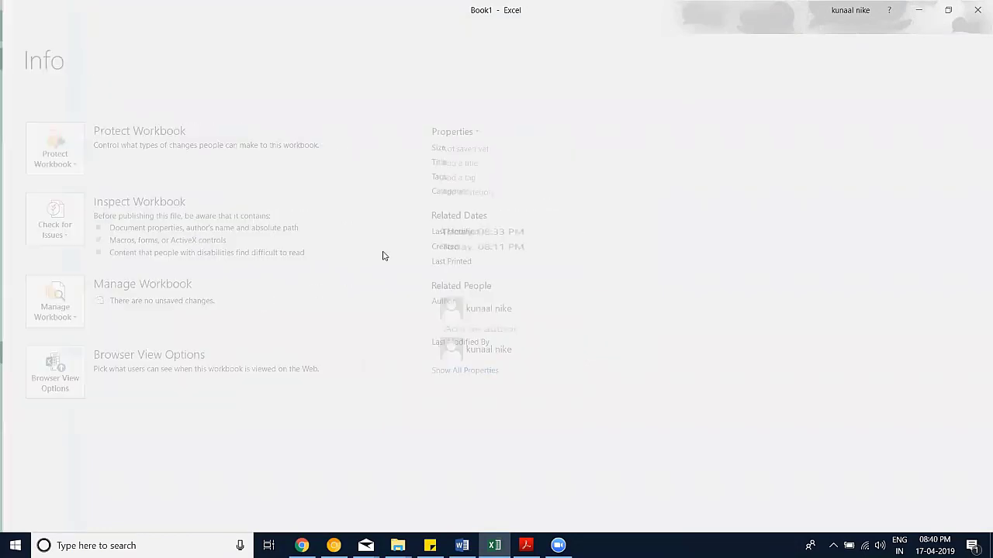
pyautogui.click(284, 203)
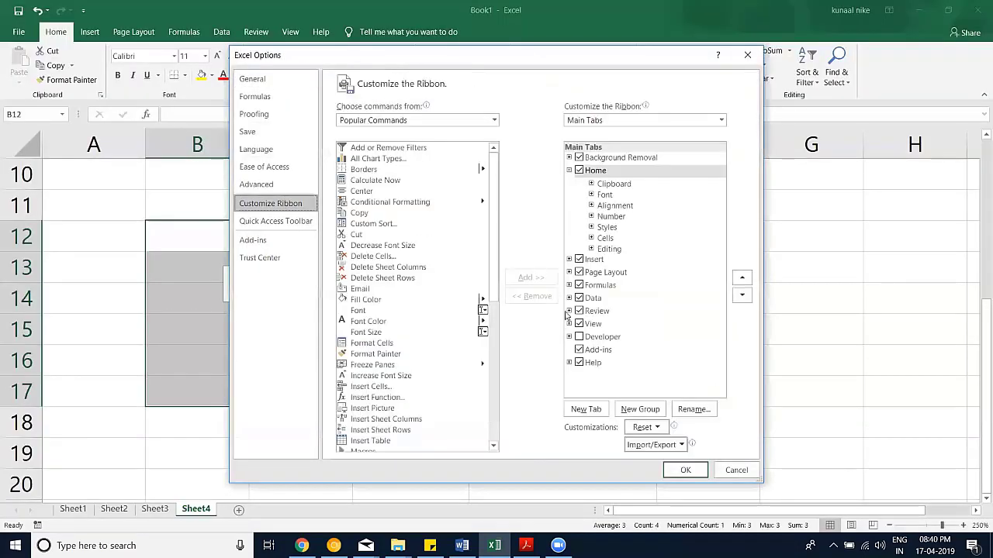
pyautogui.click(579, 337)
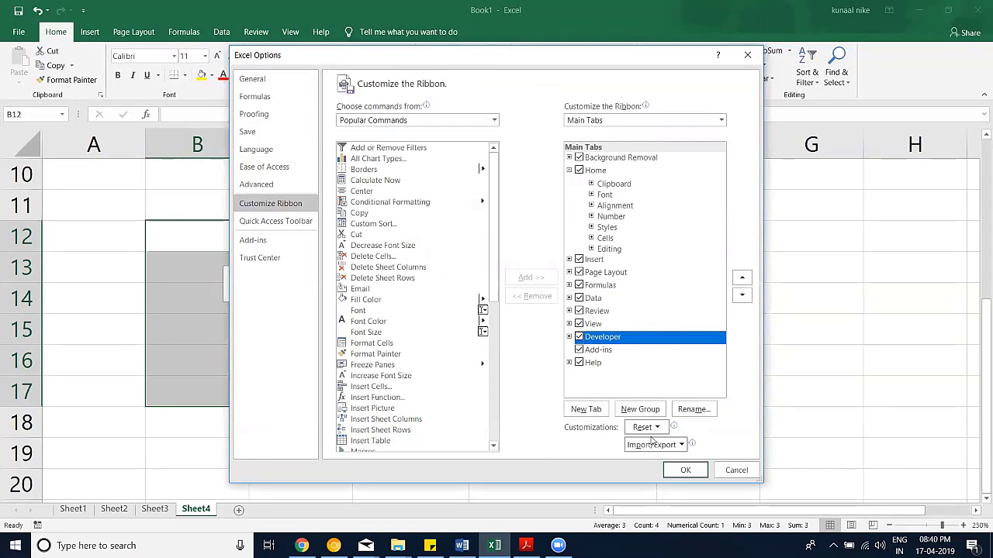
pyautogui.click(686, 470)
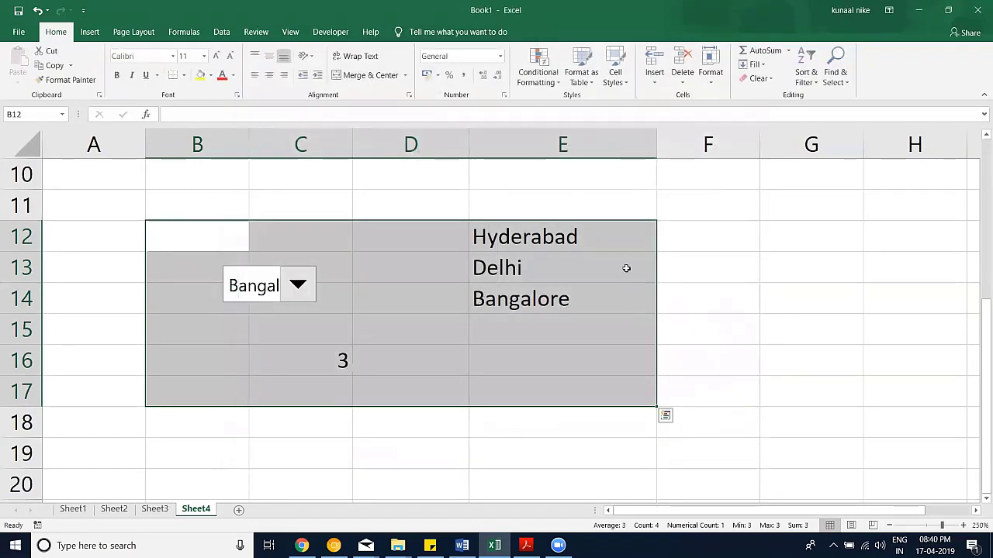
pyautogui.click(626, 268)
pyautogui.click(221, 32)
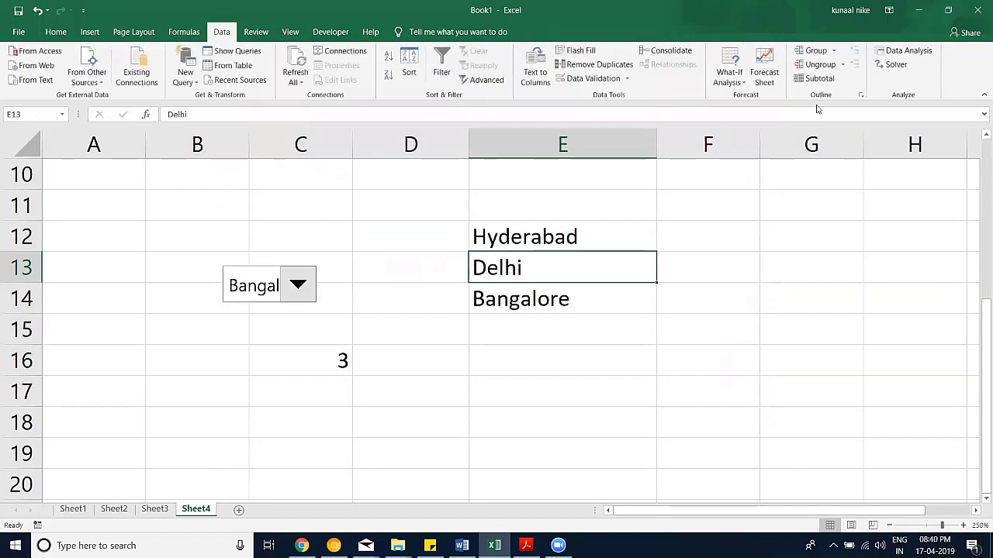
pyautogui.click(26, 33)
pyautogui.click(26, 349)
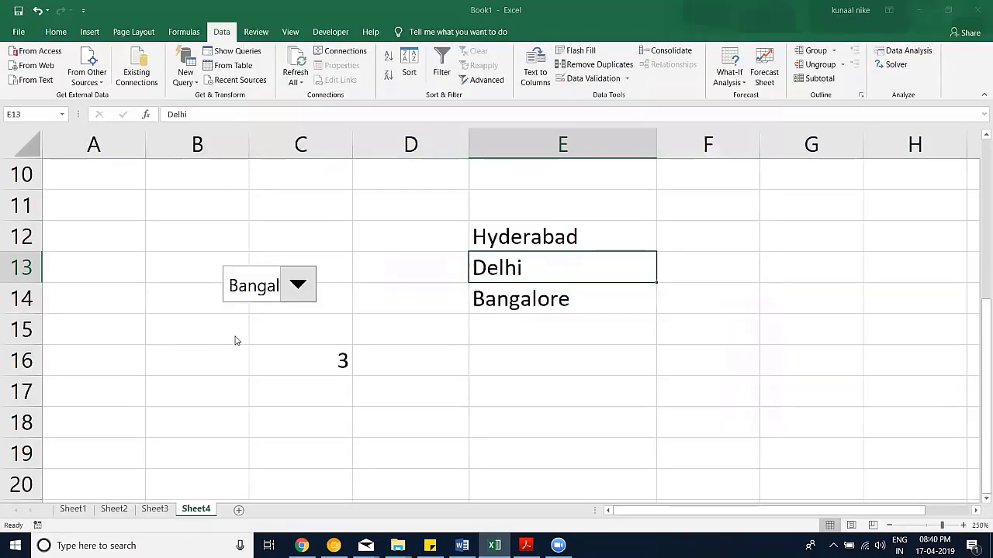
pyautogui.click(253, 240)
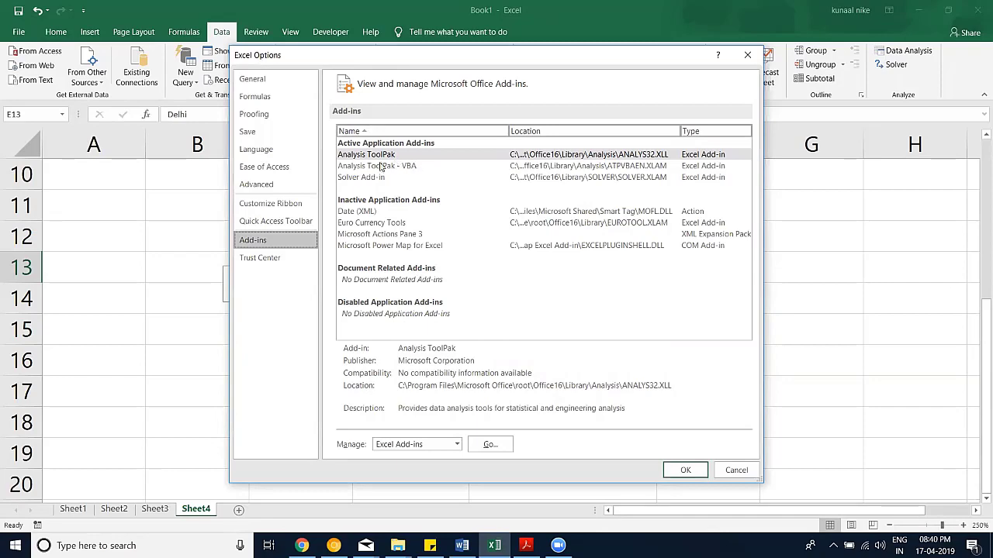
pyautogui.click(489, 445)
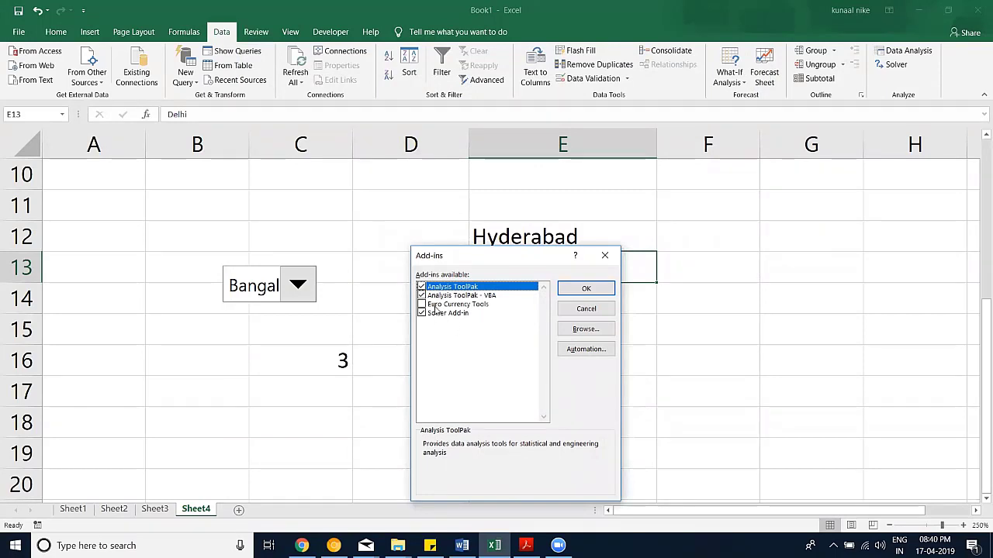
pyautogui.click(605, 255)
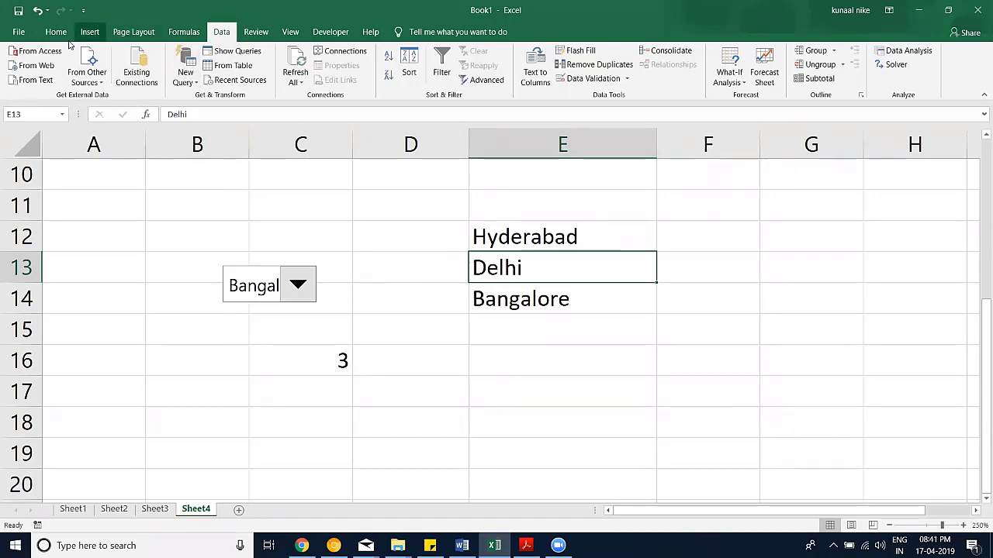
# Step: Go to the blank Sheet3, select D5, and zoom in to 180%
pyautogui.click(57, 33)
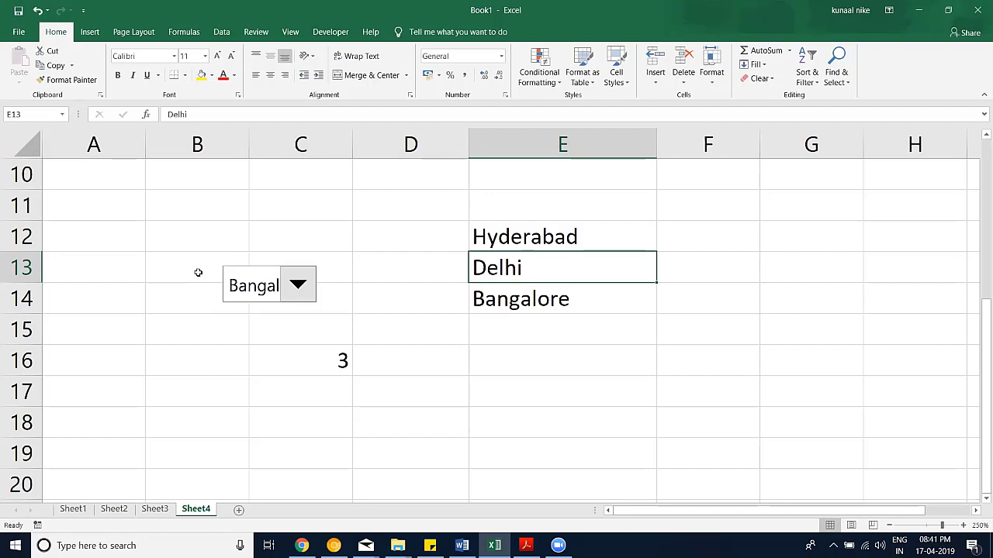
pyautogui.click(155, 509)
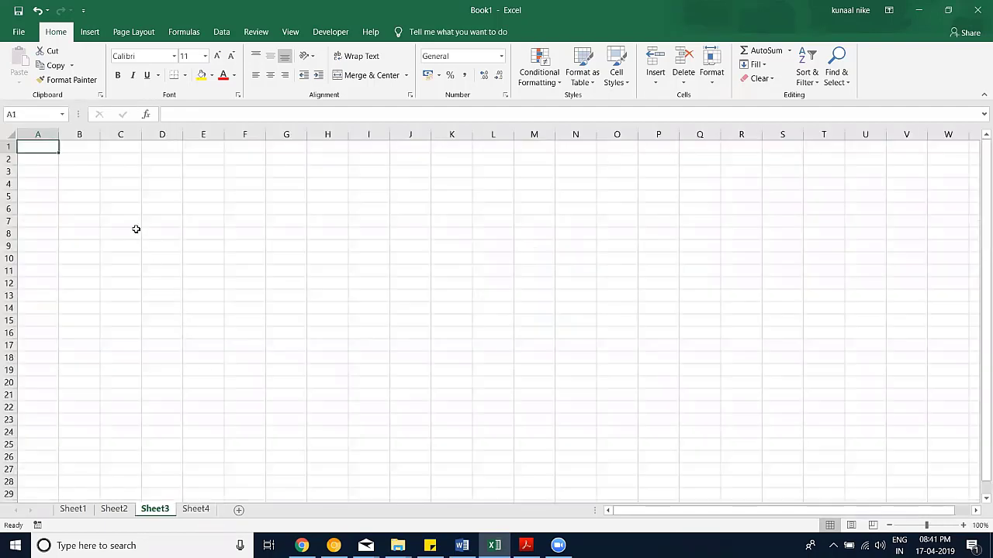
pyautogui.click(147, 197)
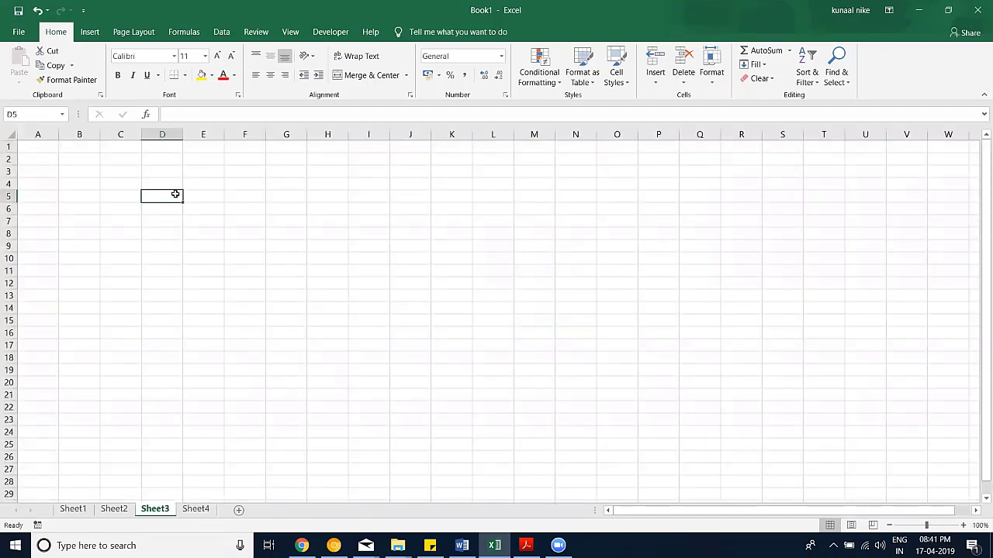
pyautogui.click(962, 526)
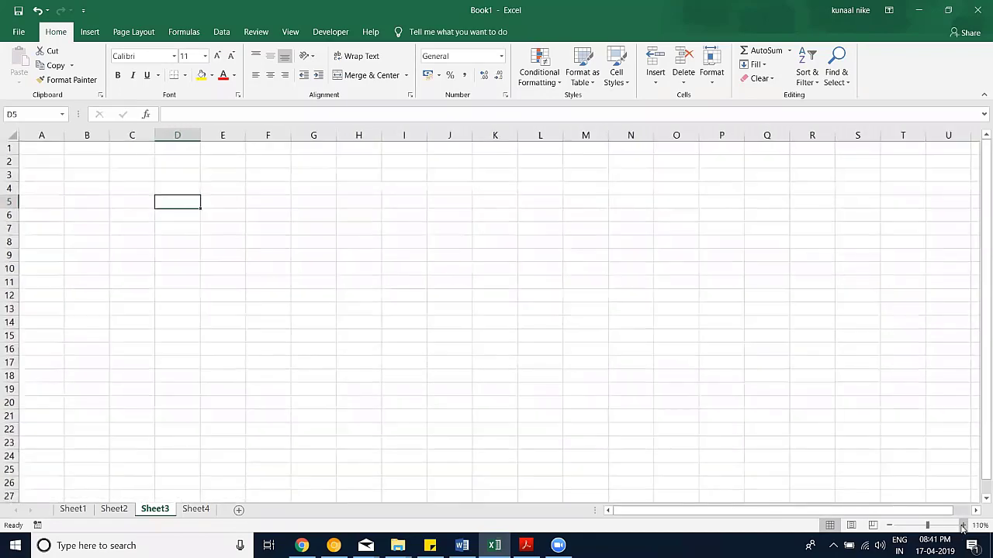
pyautogui.click(962, 526)
pyautogui.click(962, 525)
pyautogui.click(962, 525)
pyautogui.click(963, 526)
pyautogui.click(963, 525)
pyautogui.click(962, 525)
pyautogui.click(962, 525)
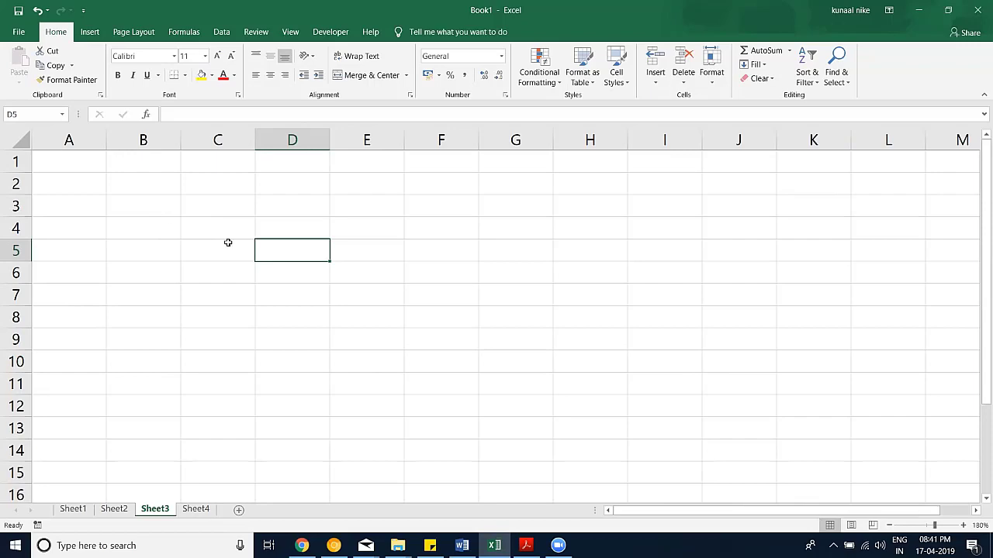
# Step: Switch to the Session Files Explorer window and open the absolute refs workbook
pyautogui.click(397, 545)
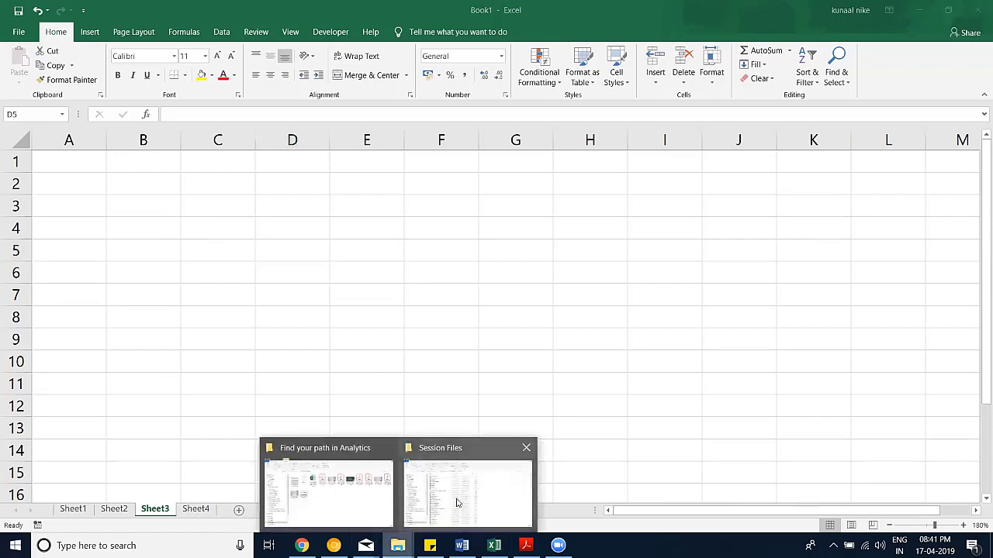
pyautogui.hotkey('alt', 'Tab')
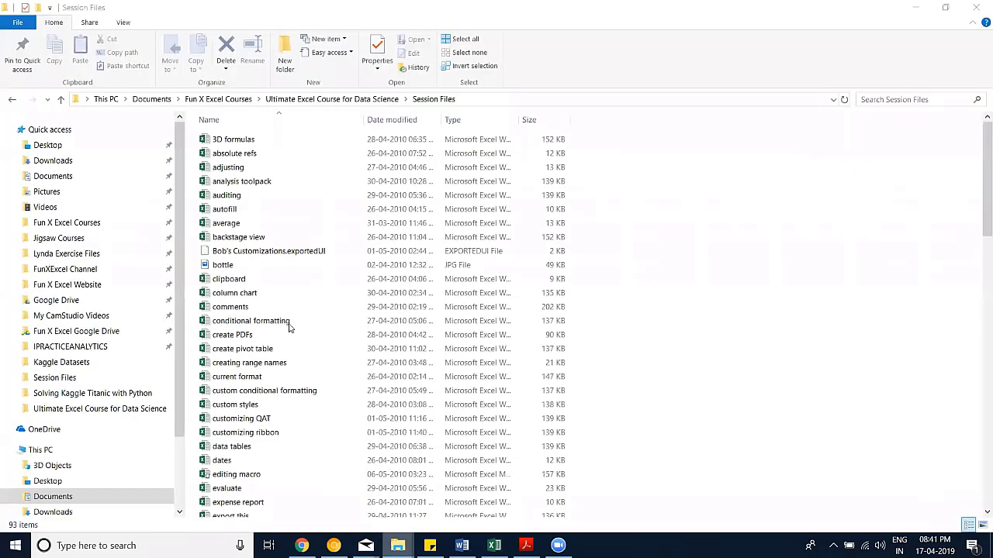
pyautogui.scroll(-1, 287, 324)
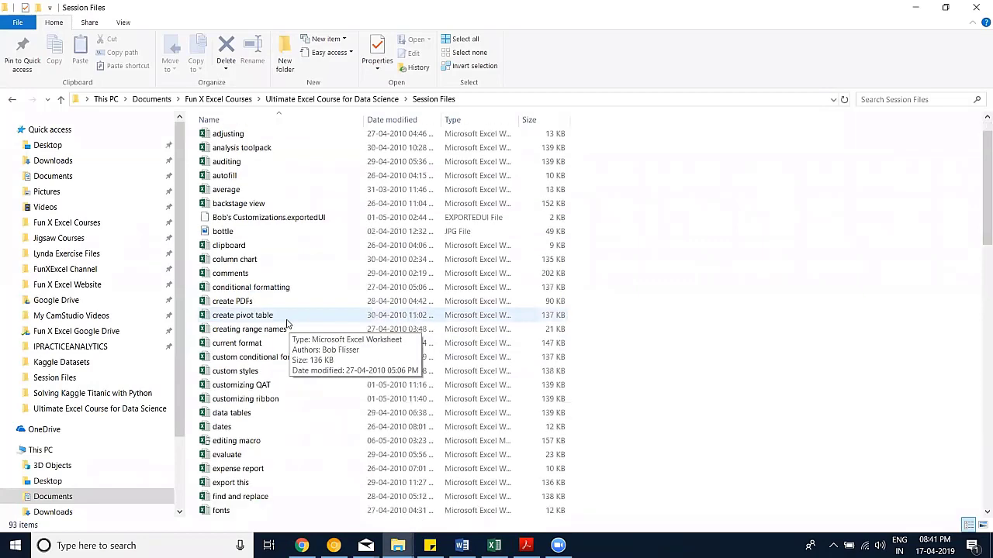
pyautogui.scroll(-2, 287, 322)
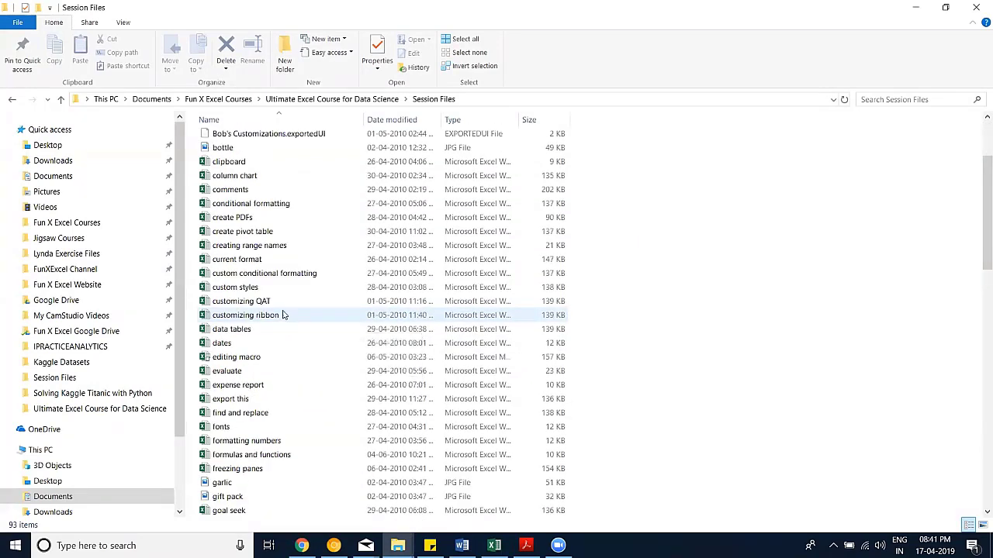
pyautogui.scroll(3, 259, 201)
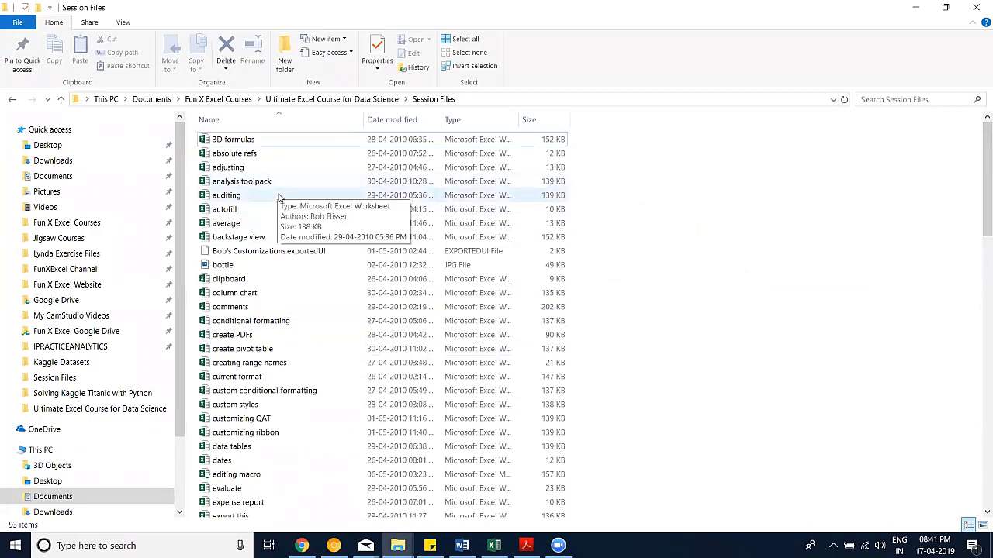
pyautogui.doubleClick(274, 154)
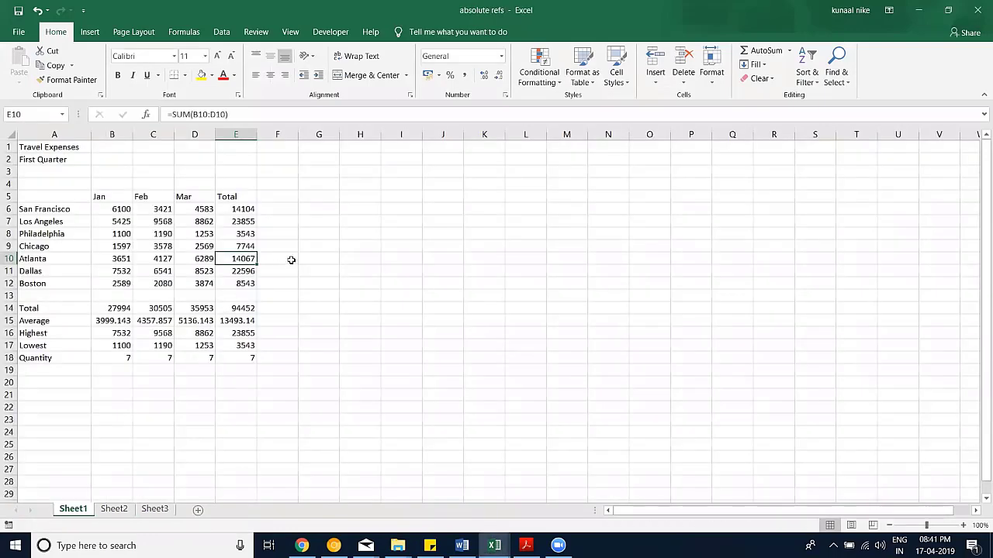
# Step: Zoom to 150% and inspect the Total formula in B14 and Quantity formula in B18
pyautogui.click(963, 526)
pyautogui.scroll(4, 339, 310)
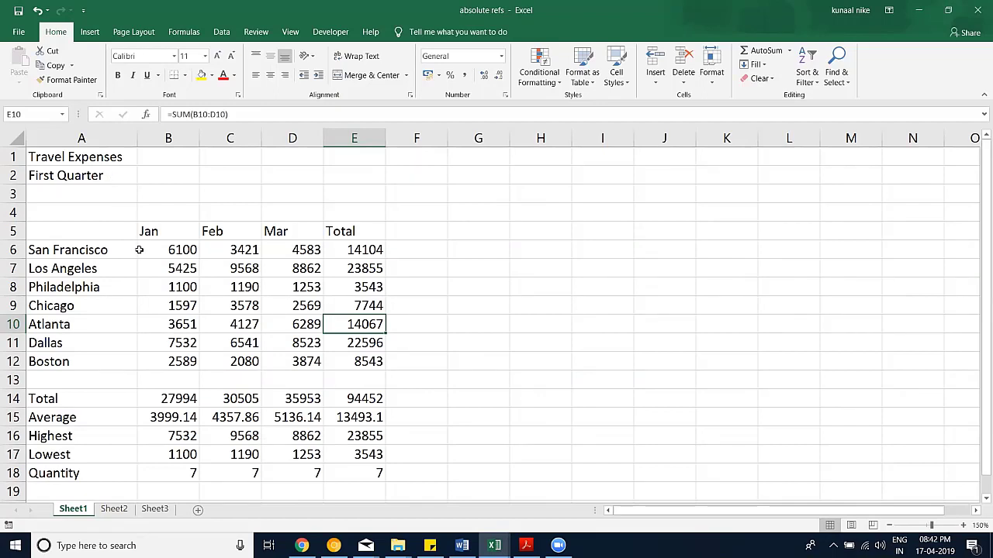
pyautogui.moveTo(171, 231); pyautogui.dragTo(285, 232)
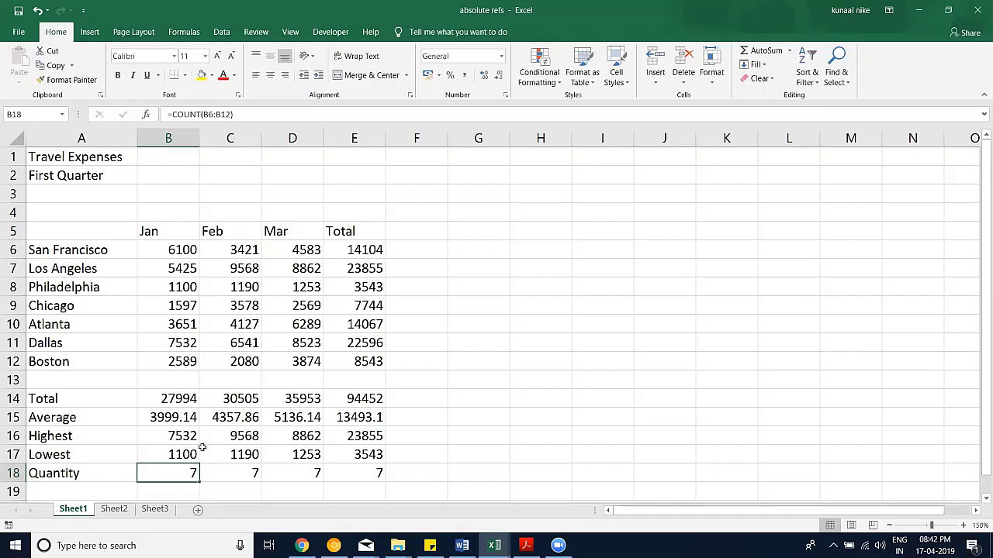
pyautogui.click(166, 400)
pyautogui.click(166, 472)
# Step: Delete the Jan–Mar summary formulas in B14:D18
pyautogui.moveTo(178, 398); pyautogui.dragTo(295, 467)
pyautogui.press('Delete')
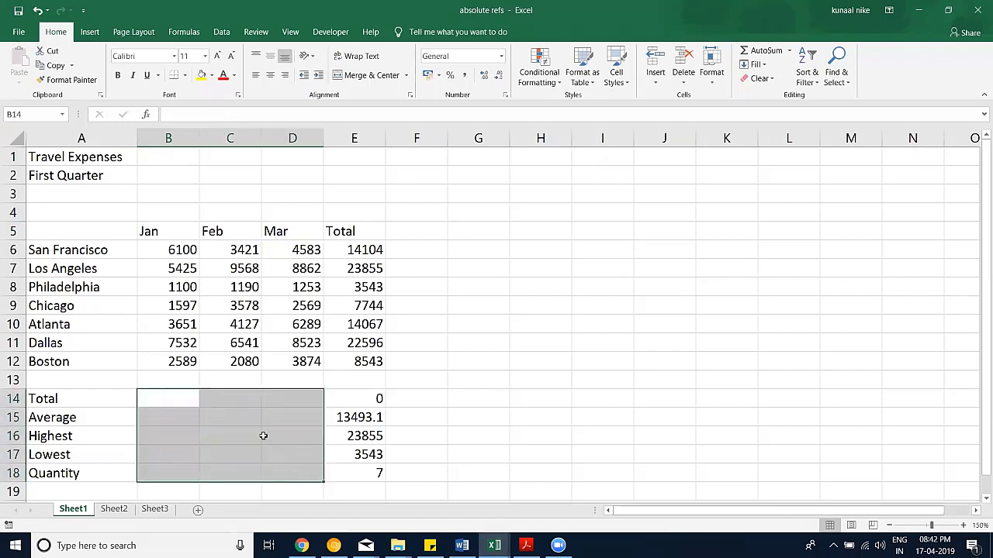
pyautogui.click(161, 399)
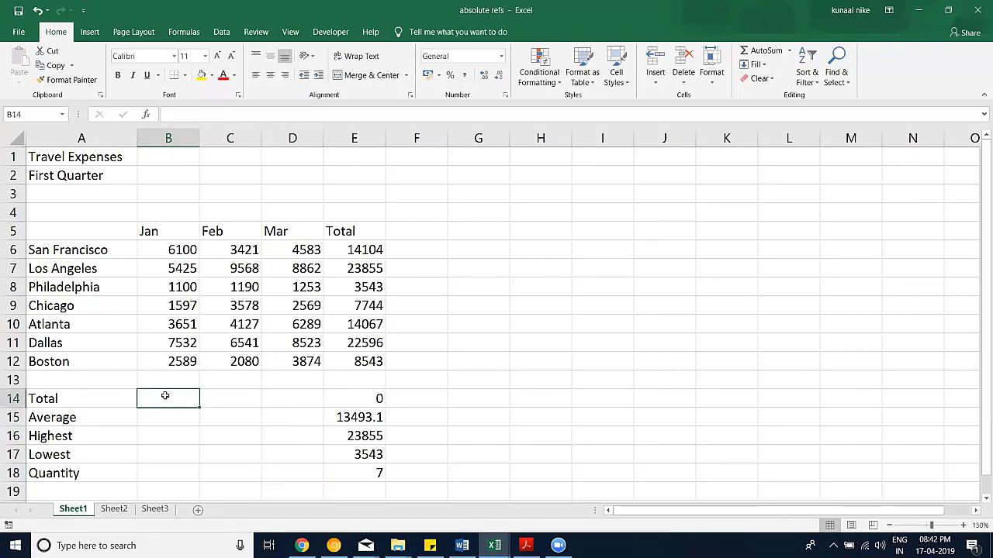
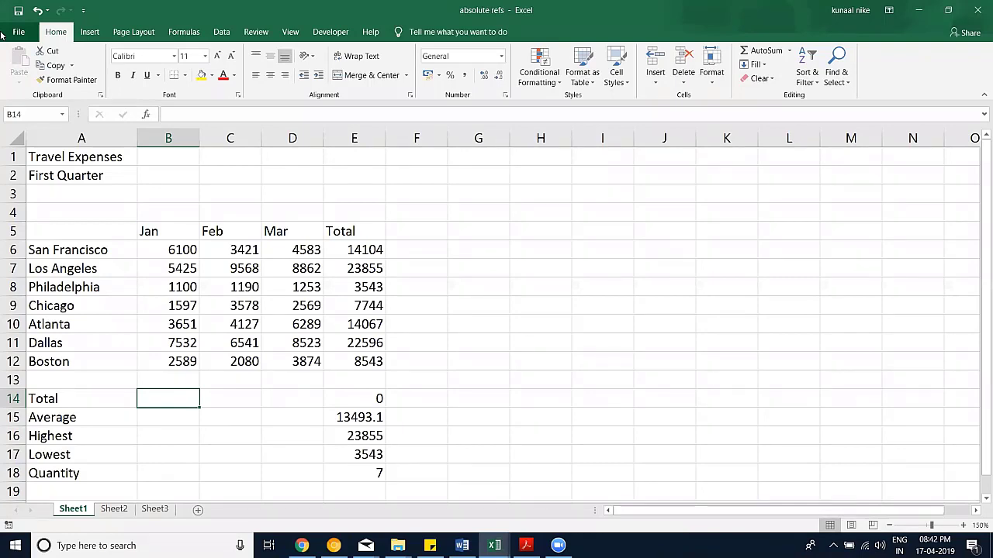
# Step: Enter =SUM(B6:B12) in B14 so the January total shows 27994
pyautogui.write('=sum(')
pyautogui.press('Up')
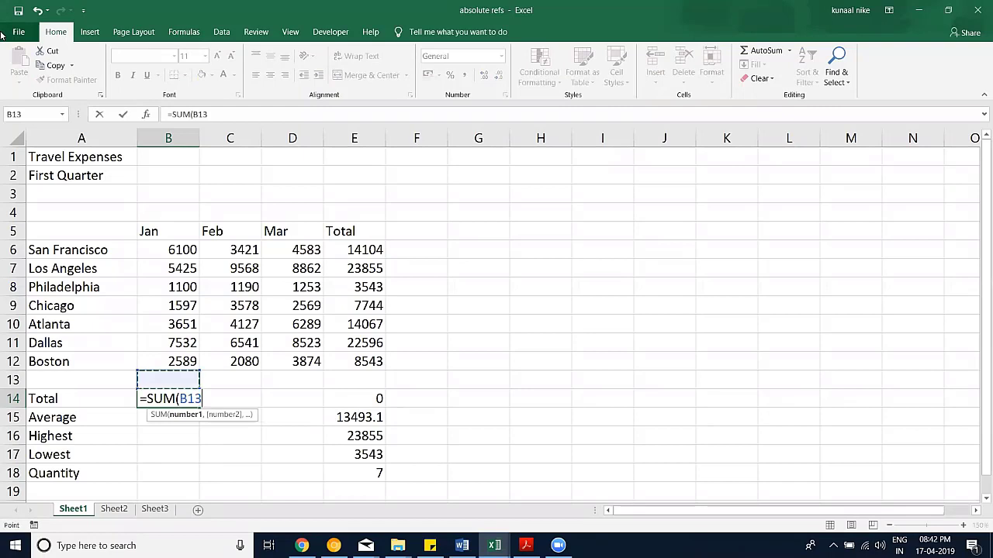
pyautogui.press('Up')
pyautogui.press('Up')
pyautogui.press('Up')
pyautogui.press('Up')
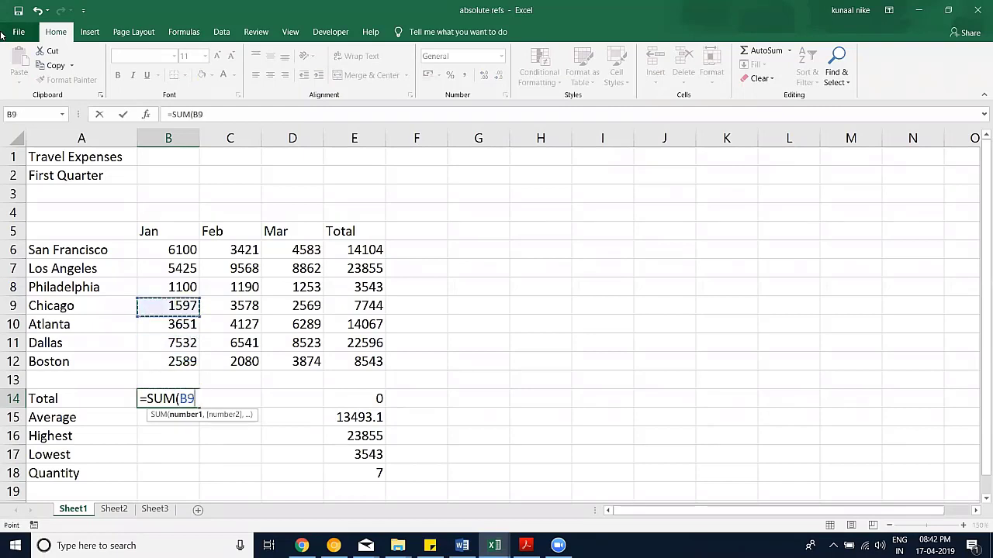
pyautogui.press('Up')
pyautogui.press('Up')
pyautogui.press('Up')
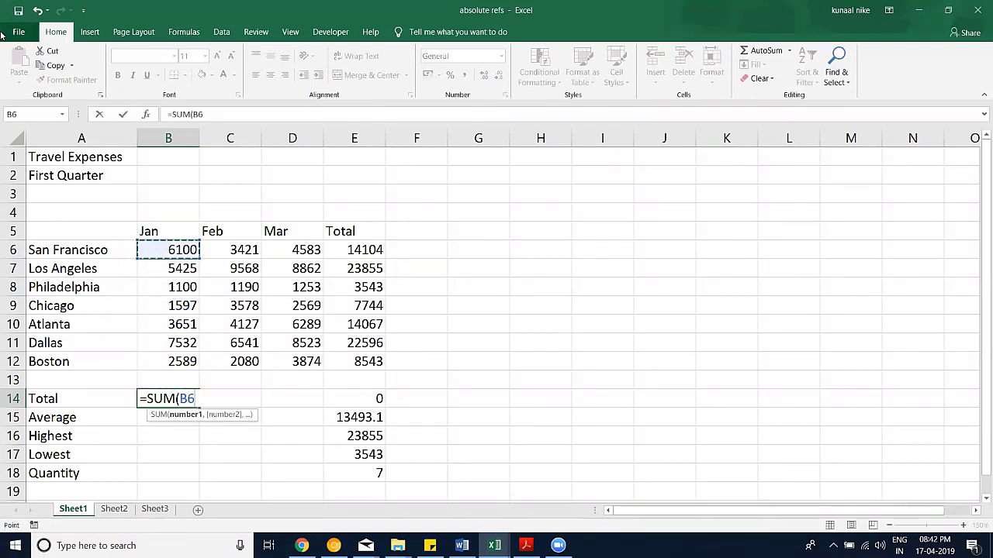
pyautogui.hotkey('shift', 'Down')
pyautogui.hotkey('shift', 'Down')
pyautogui.hotkey('shift', 'Down')
pyautogui.hotkey('shift', 'Down')
pyautogui.hotkey('shift', 'Down')
pyautogui.hotkey('shift', 'Down')
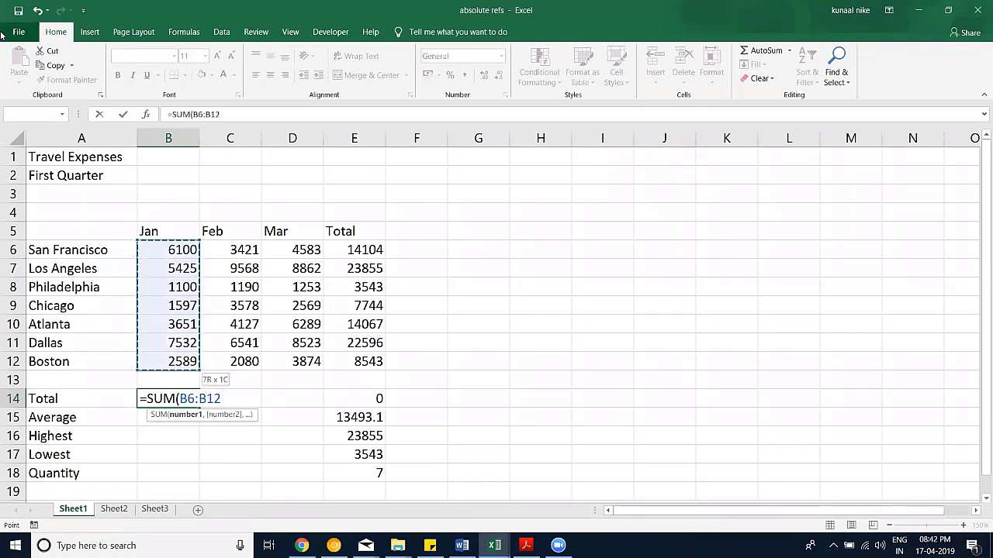
pyautogui.write(')')
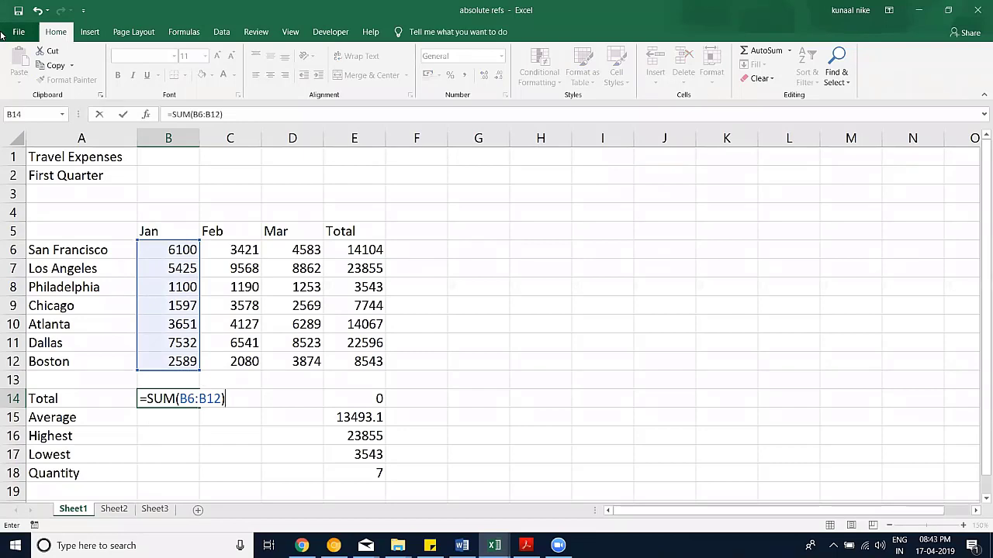
pyautogui.press('Return')
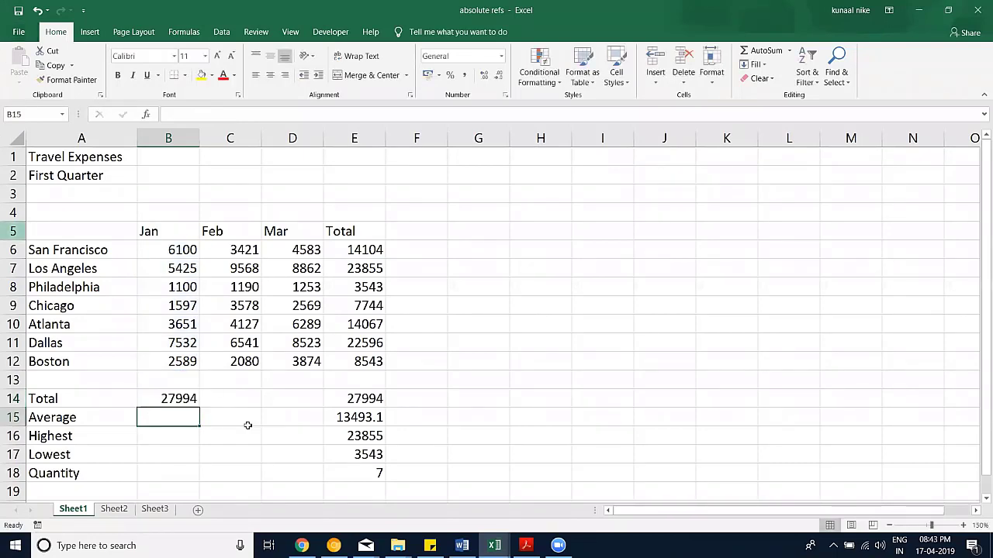
pyautogui.click(178, 404)
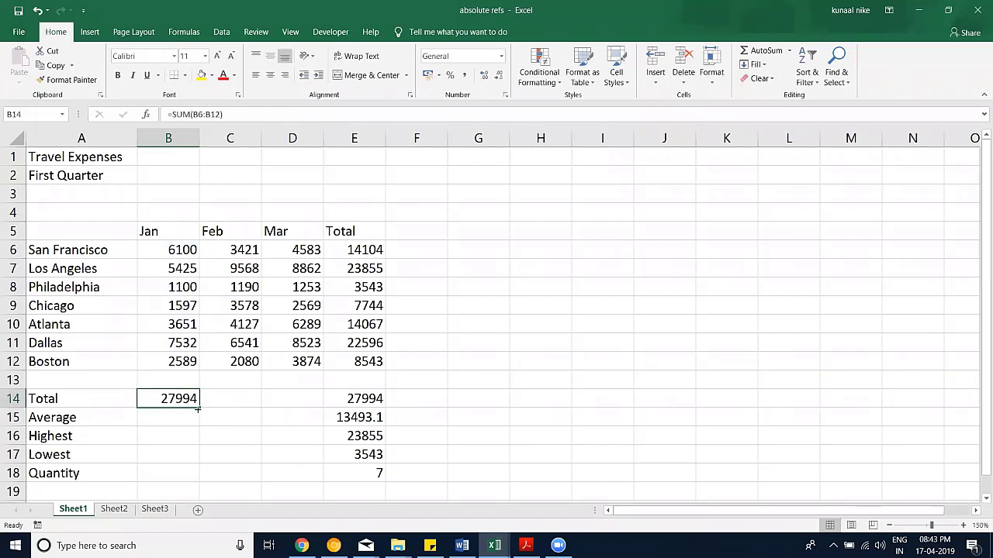
# Step: Fill the total right to D14 and check the Feb (30505) and Mar (35953) SUM formulas
pyautogui.moveTo(198, 410); pyautogui.dragTo(308, 413)
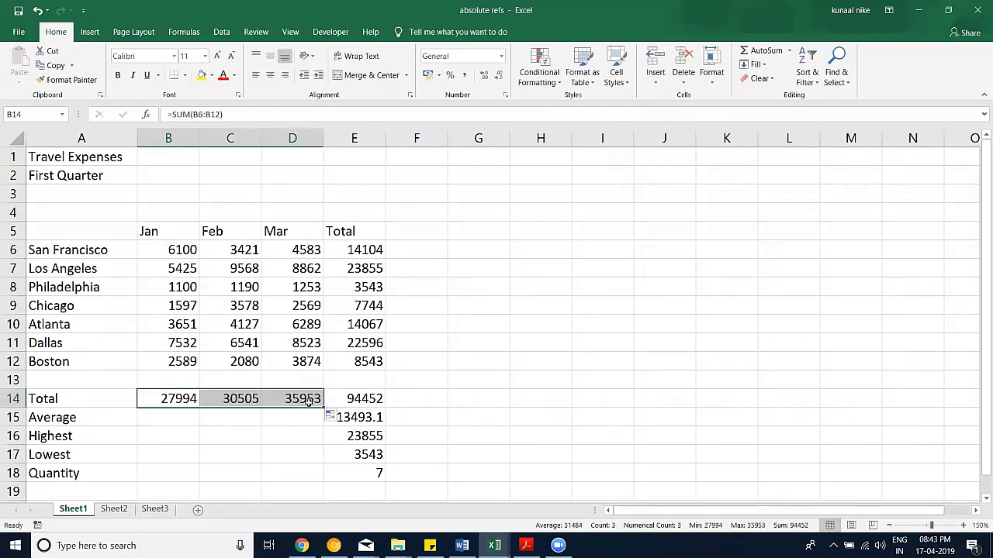
pyautogui.doubleClick(252, 398)
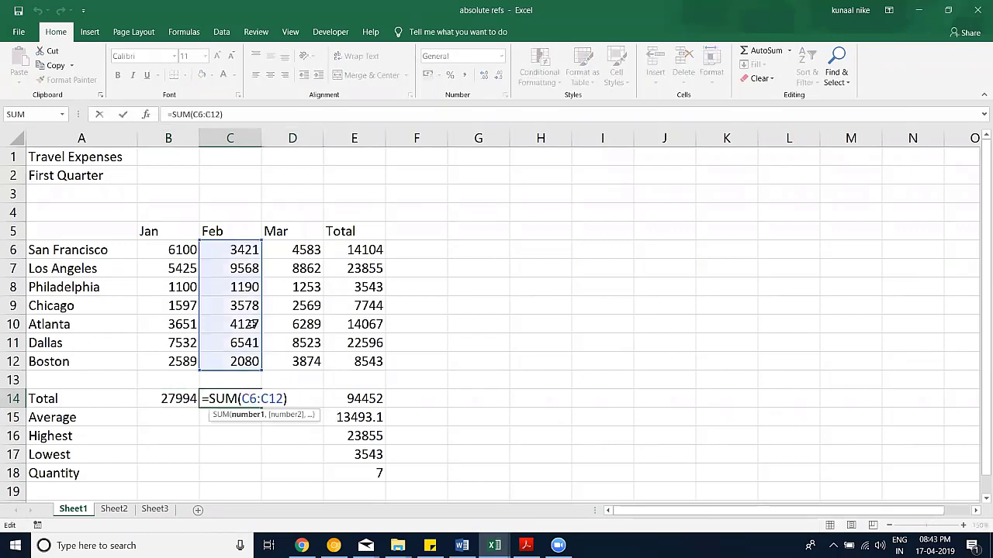
pyautogui.doubleClick(293, 397)
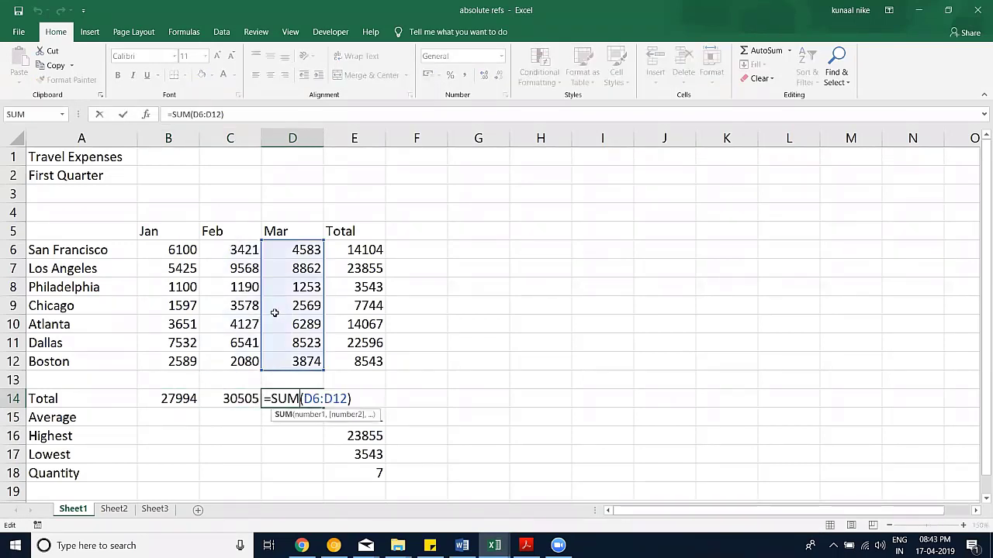
pyautogui.press('Escape')
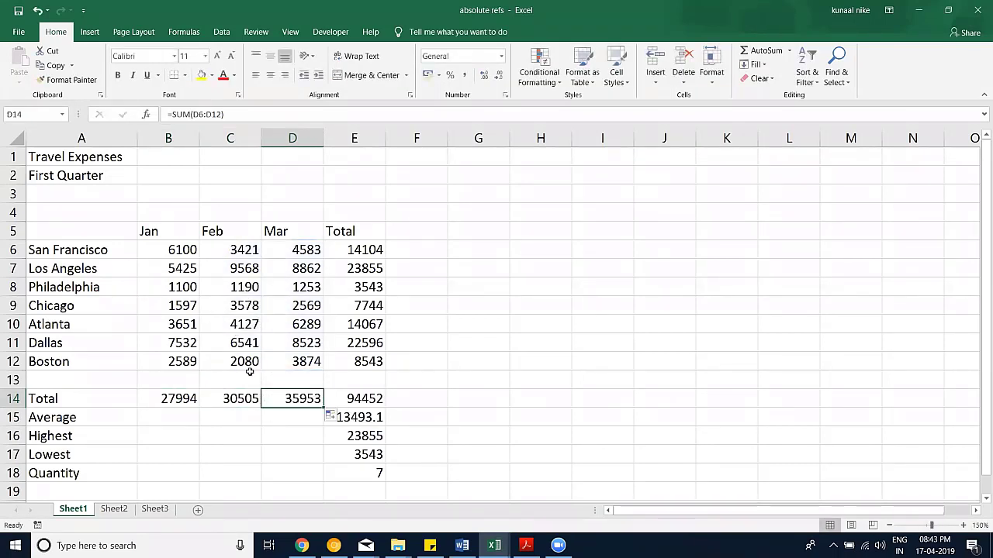
# Step: Make B14's range absolute with F4 so it reads =SUM($B$6:$B$12)
pyautogui.doubleClick(179, 399)
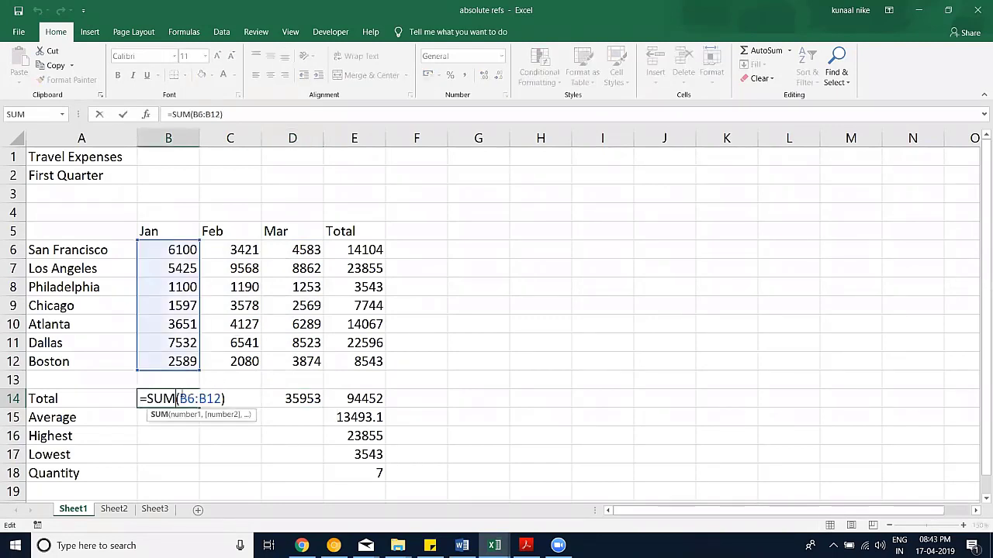
pyautogui.press('Left')
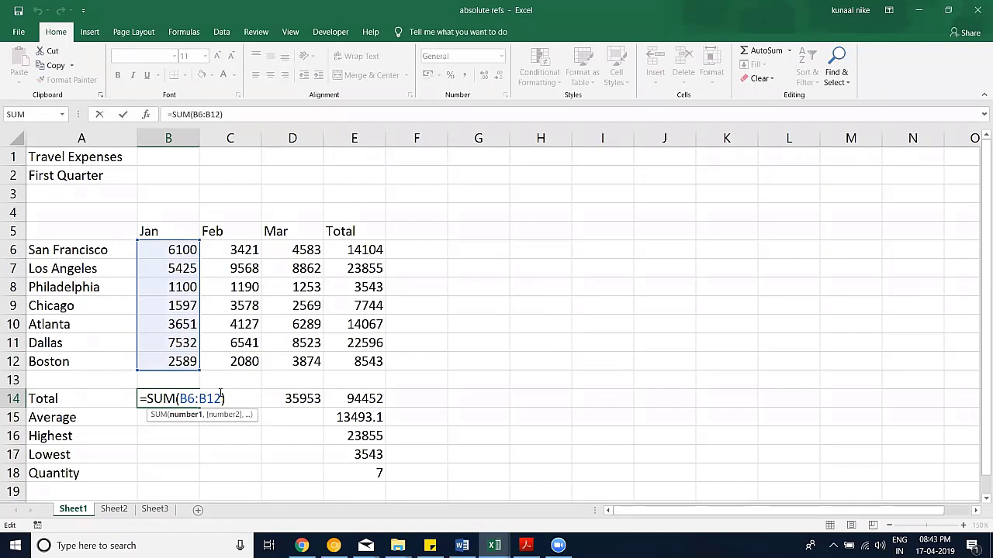
pyautogui.press('F4')
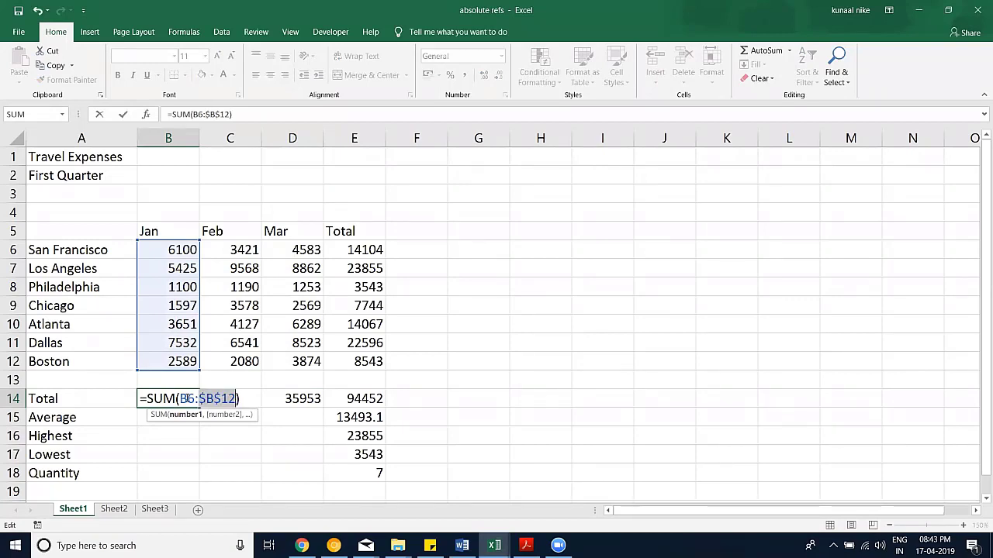
pyautogui.press('F4')
pyautogui.press('Return')
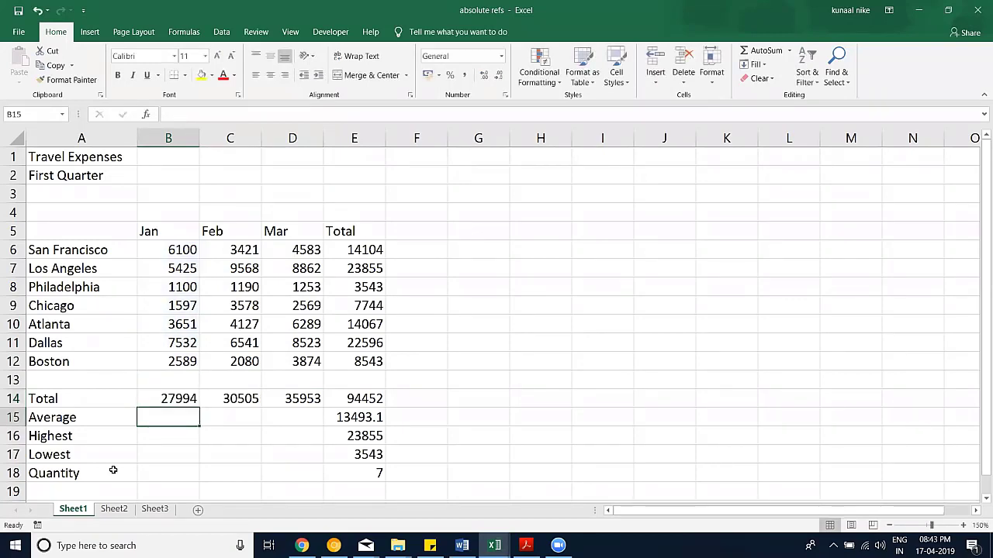
# Step: Fill the absolute formula to C14:D14, inspect the Feb and Mar results, then clear them
pyautogui.click(184, 394)
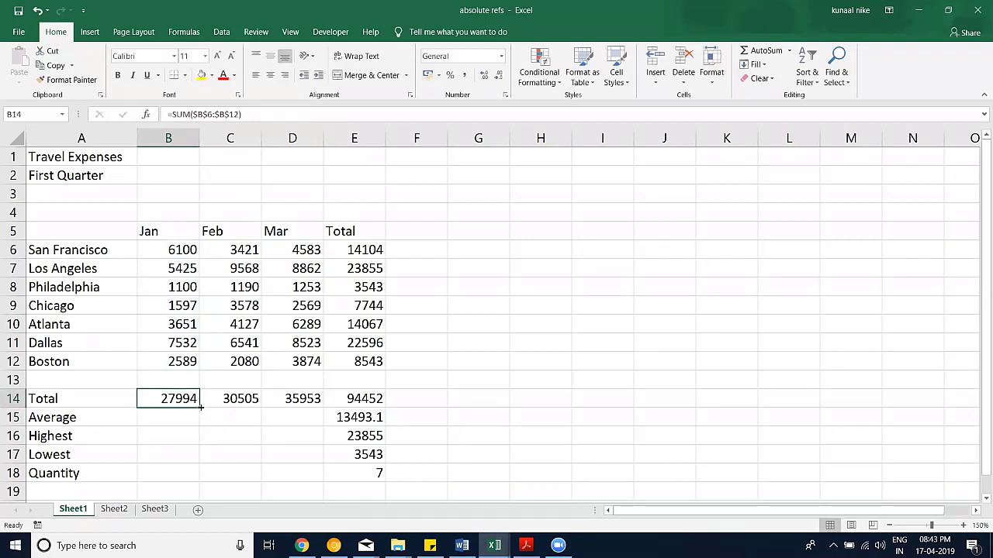
pyautogui.moveTo(199, 407); pyautogui.dragTo(297, 415)
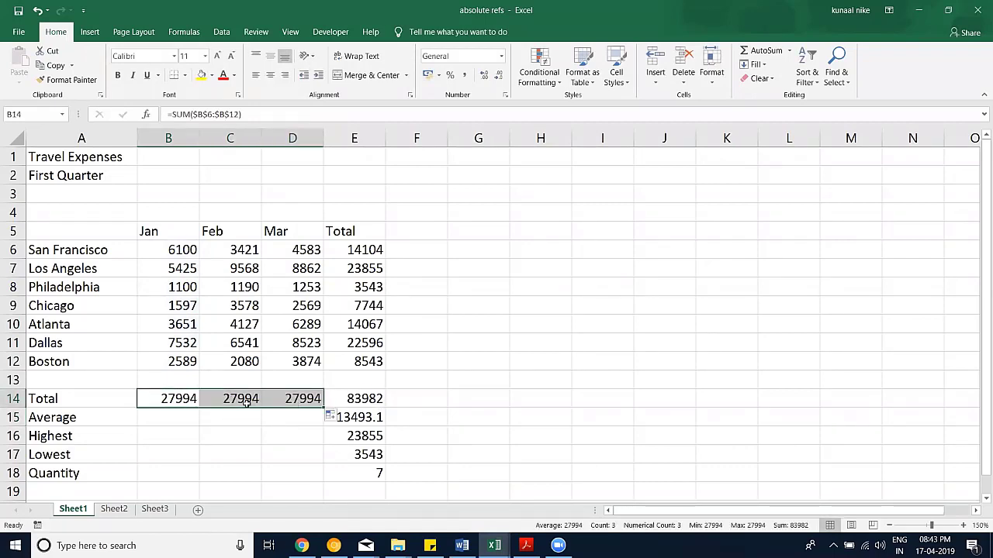
pyautogui.click(243, 399)
pyautogui.doubleClick(242, 400)
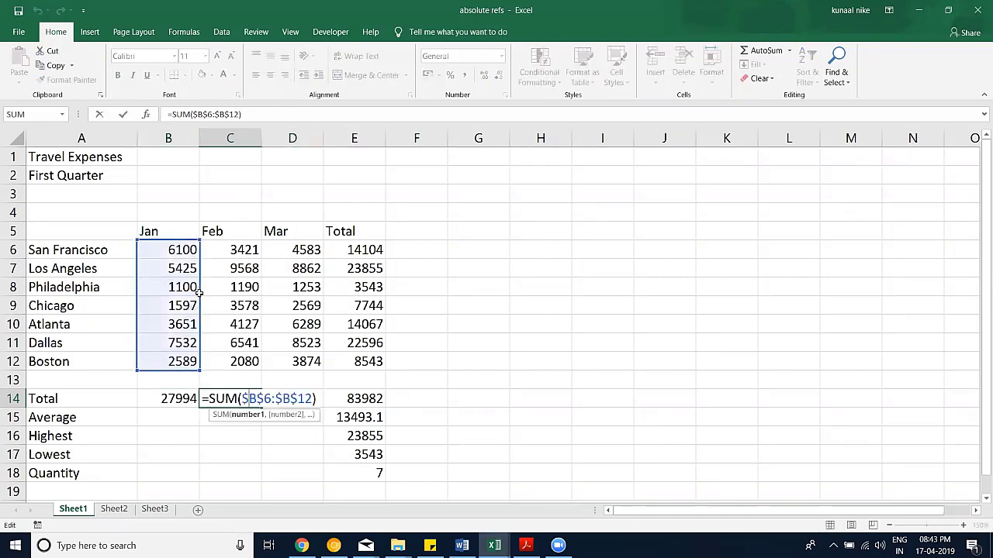
pyautogui.press('Escape')
pyautogui.doubleClick(305, 397)
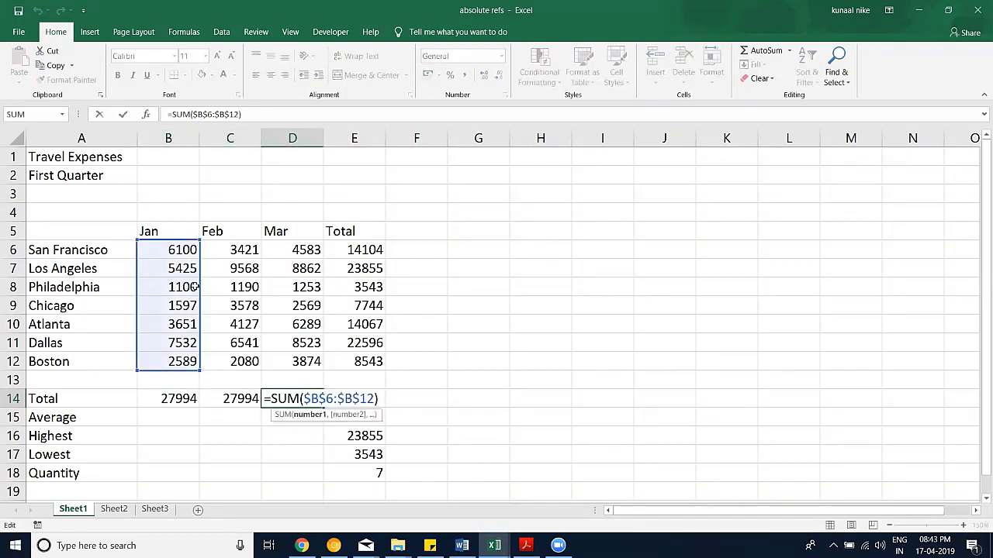
pyautogui.press('Escape')
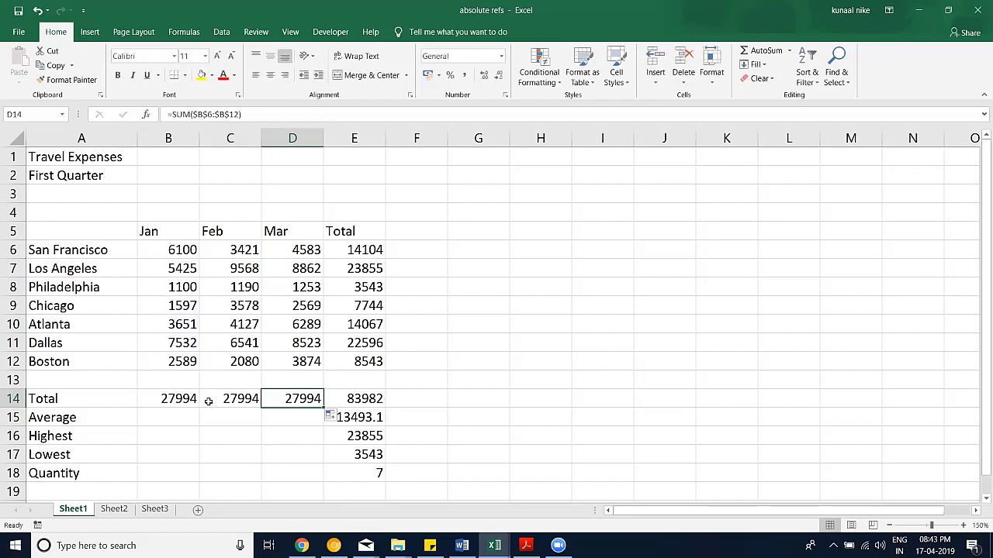
pyautogui.moveTo(210, 400); pyautogui.dragTo(266, 411)
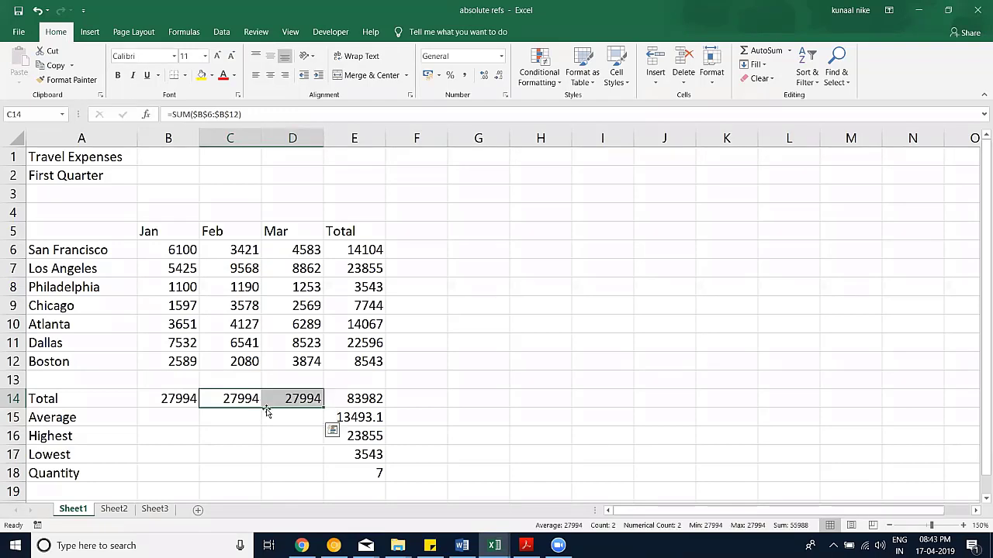
pyautogui.press('Delete')
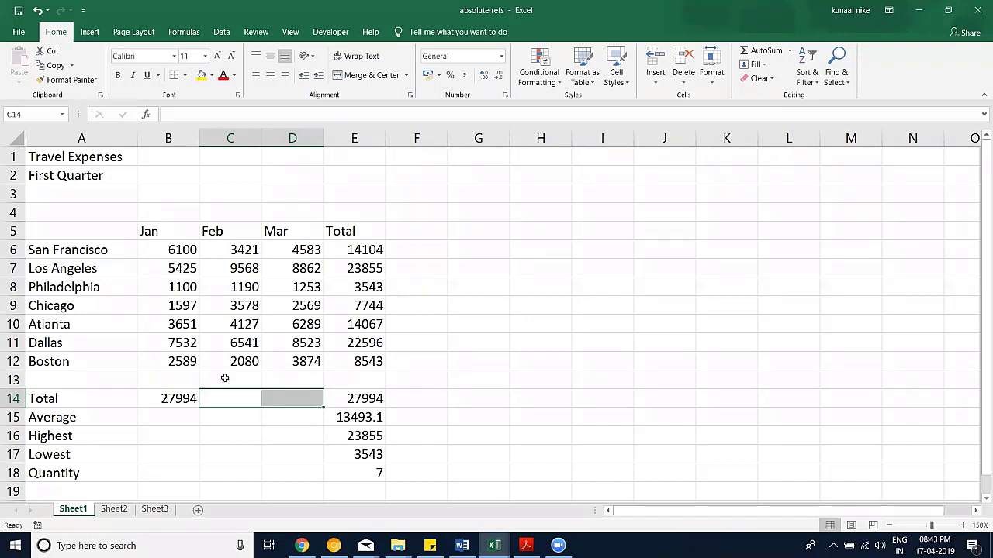
# Step: Zoom the sheet in two steps and collapse the ribbon to show more rows
pyautogui.click(186, 398)
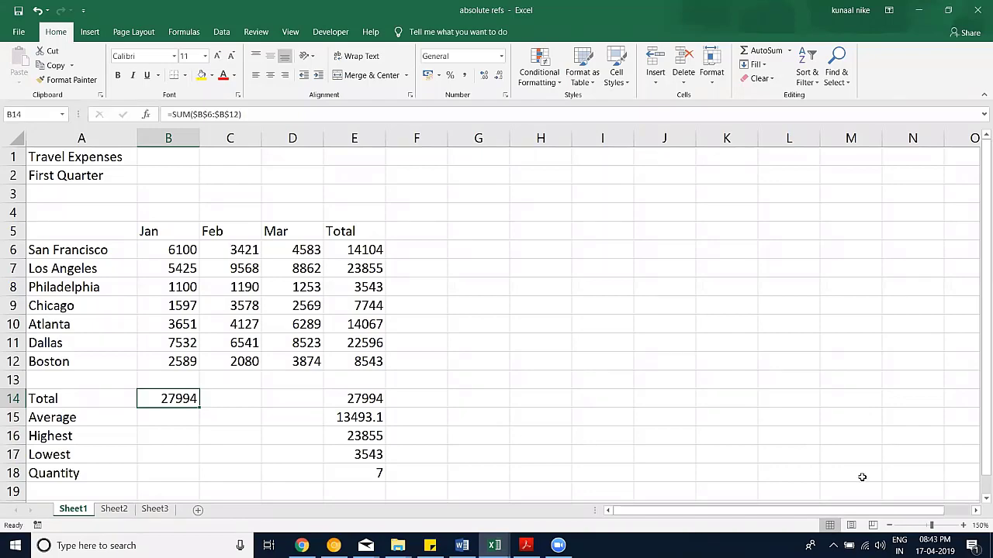
pyautogui.click(962, 526)
pyautogui.click(963, 526)
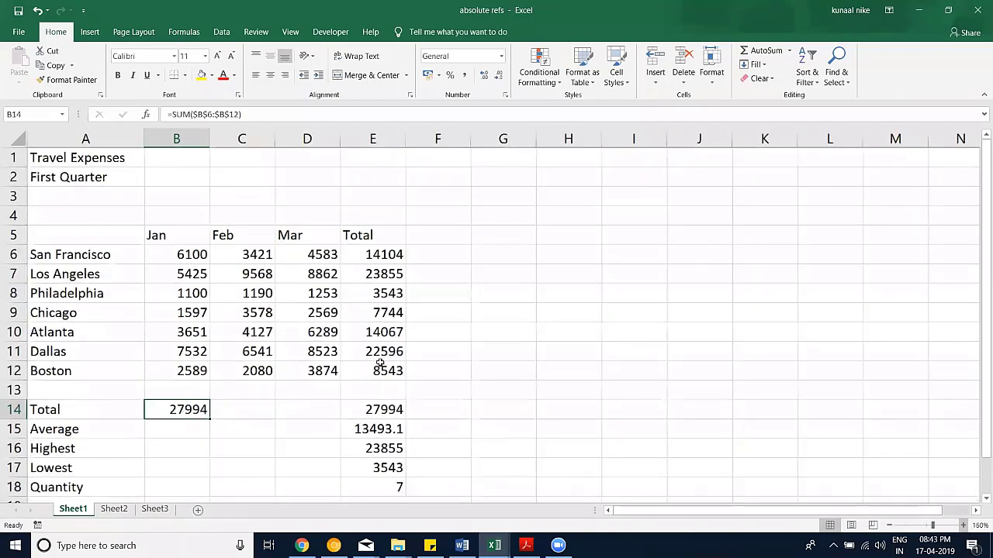
pyautogui.doubleClick(53, 34)
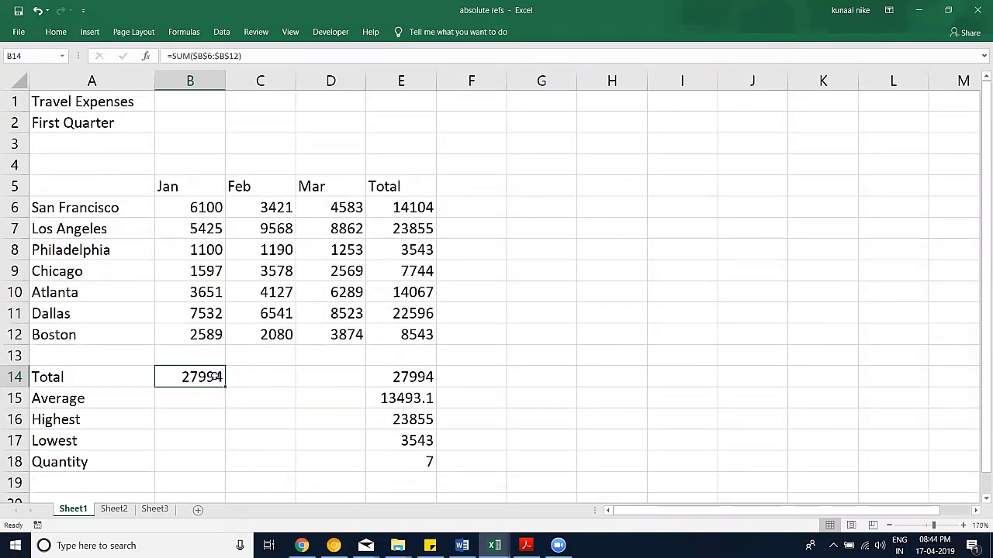
# Step: Copy B14's formula into C14:D14, inspect the Feb formula, then delete both totals
pyautogui.hotkey('ctrl', 'c')
pyautogui.keyDown('shift'); pyautogui.click(302, 376); pyautogui.keyUp('shift')
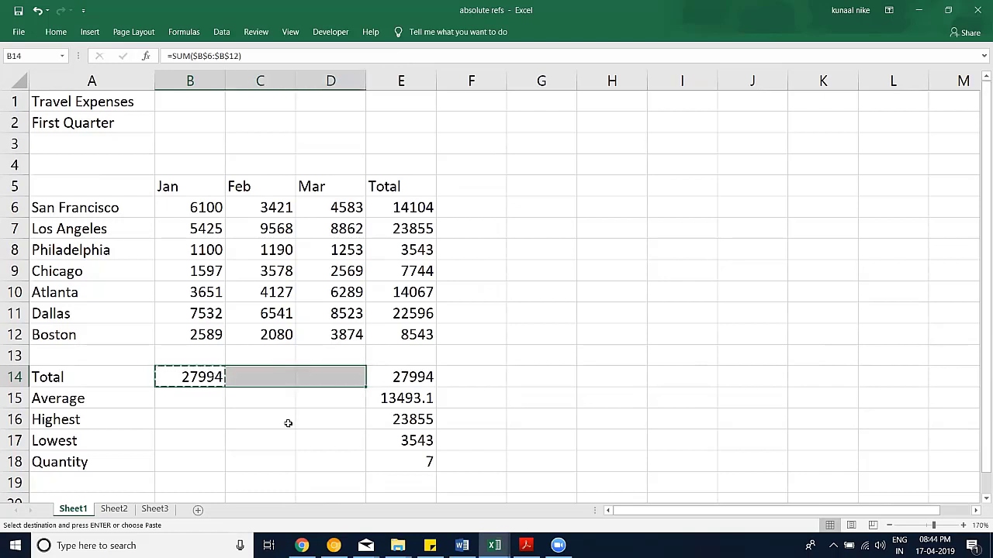
pyautogui.hotkey('ctrl', 'v')
pyautogui.press('Escape')
pyautogui.click(265, 377)
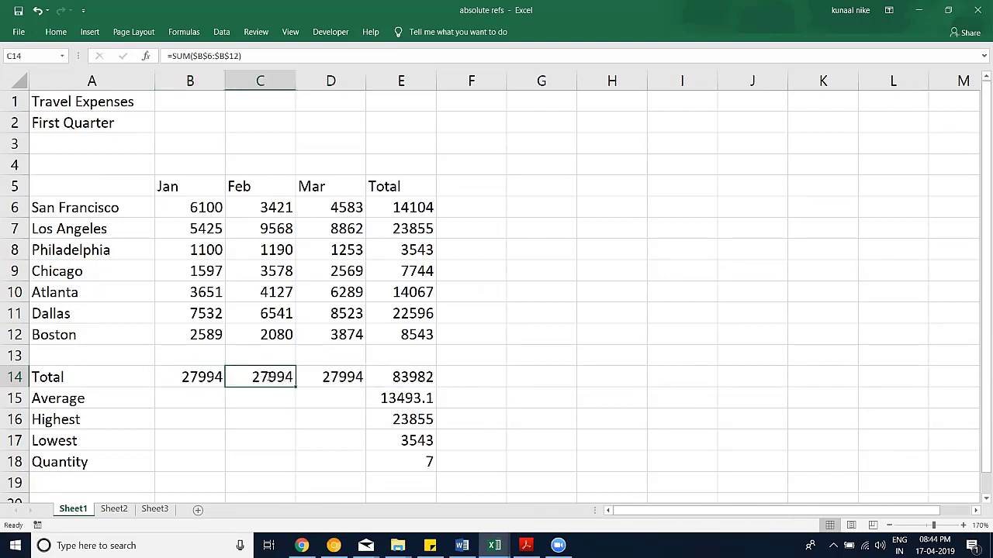
pyautogui.doubleClick(266, 378)
pyautogui.press('Escape')
pyautogui.moveTo(279, 376); pyautogui.dragTo(336, 377)
pyautogui.press('Delete')
# Step: Cycle B14's range with F4 back to a relative =SUM(B6:B12)
pyautogui.click(186, 377)
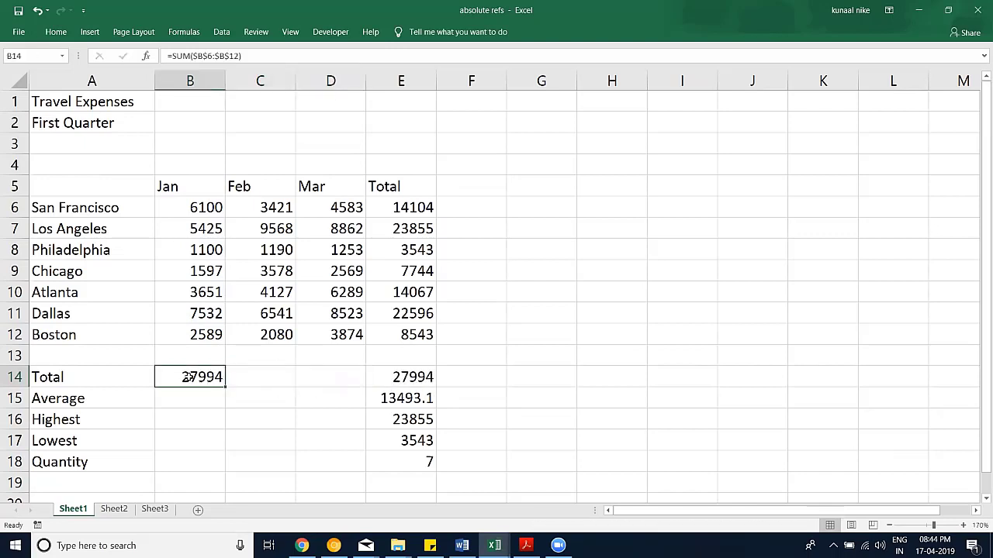
pyautogui.click(228, 56)
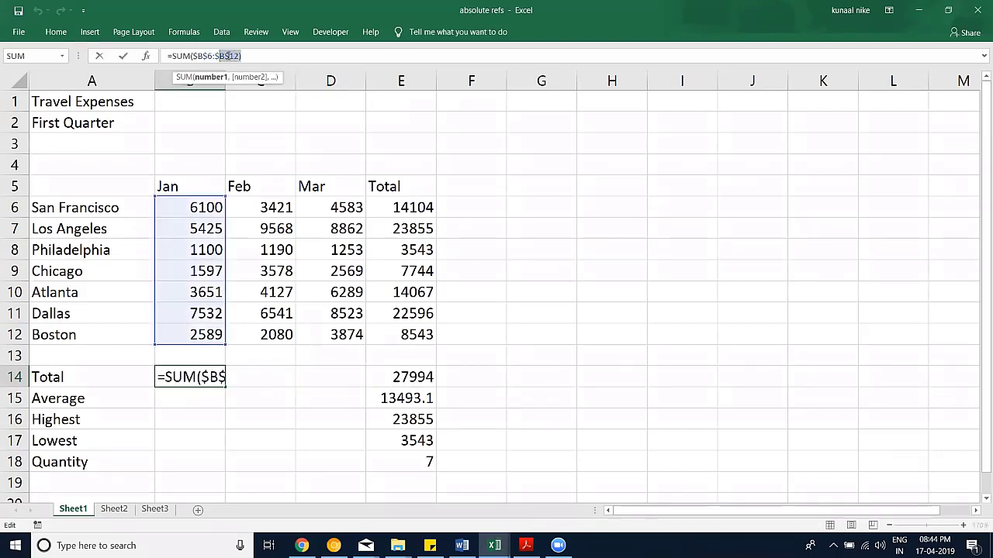
pyautogui.moveTo(240, 56); pyautogui.dragTo(194, 55)
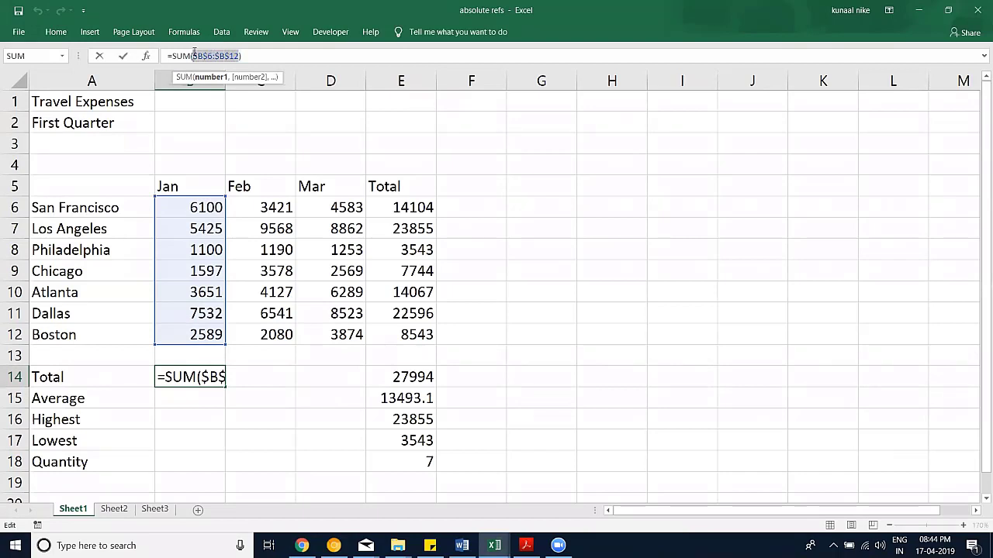
pyautogui.press('F4')
pyautogui.press('F4')
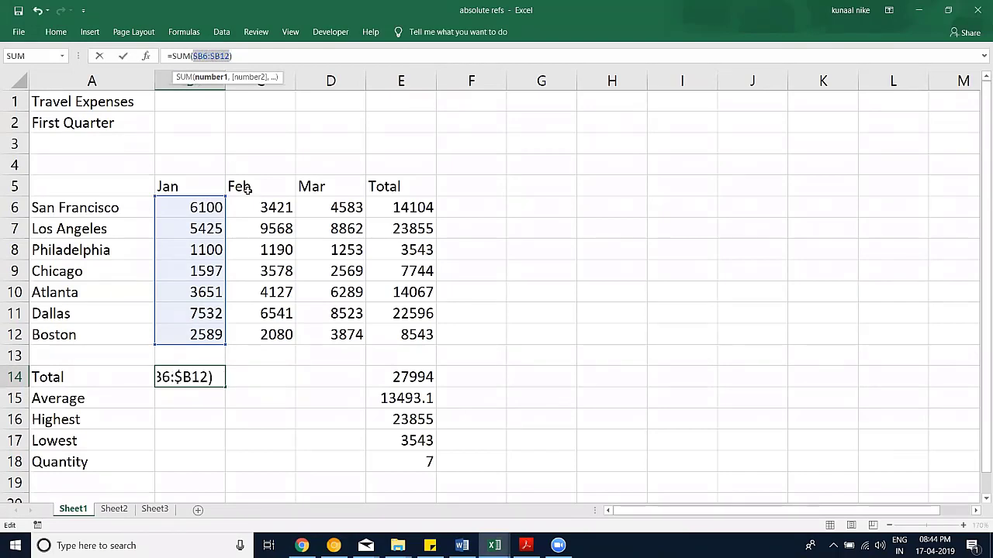
pyautogui.press('F4')
pyautogui.press('Return')
# Step: Copy B14 into C14:D14 so Feb and Mar show 30505 and 35953
pyautogui.press('Up')
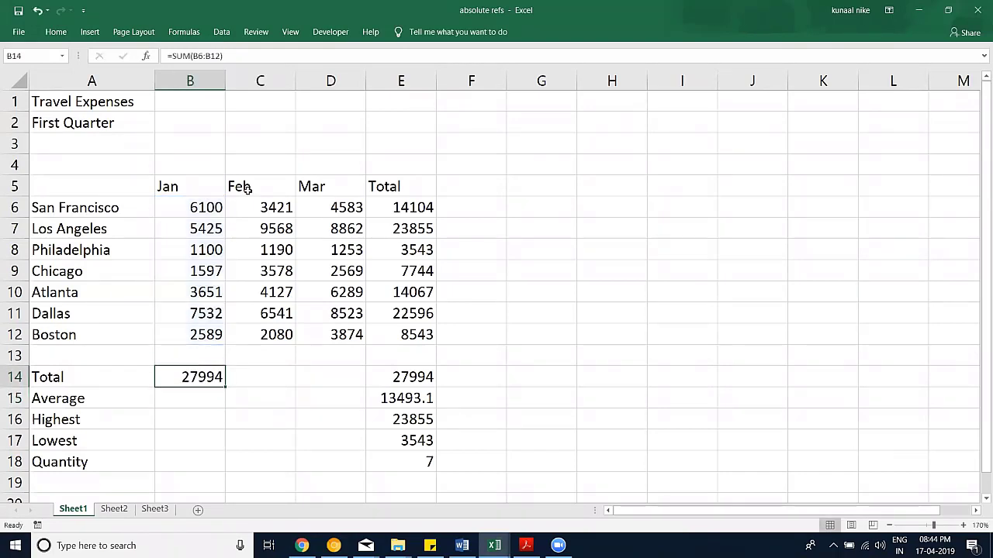
pyautogui.hotkey('ctrl', 'c')
pyautogui.hotkey('shift', 'Right')
pyautogui.hotkey('shift', 'Right')
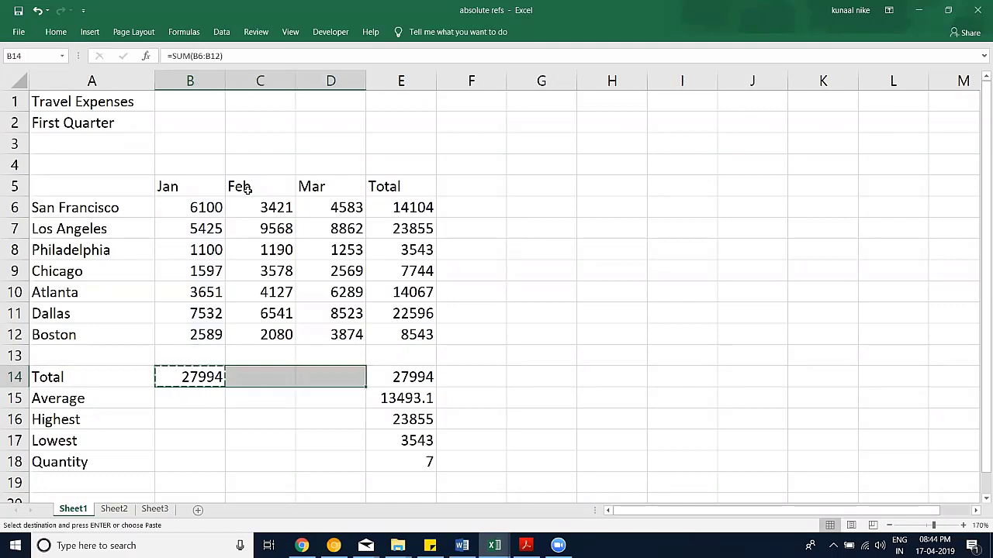
pyautogui.hotkey('ctrl', 'v')
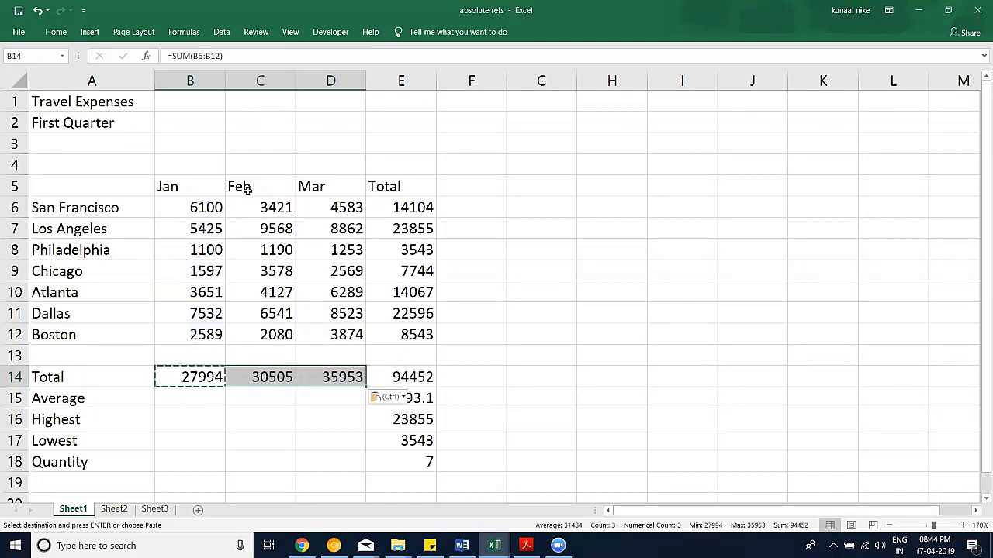
pyautogui.press('Escape')
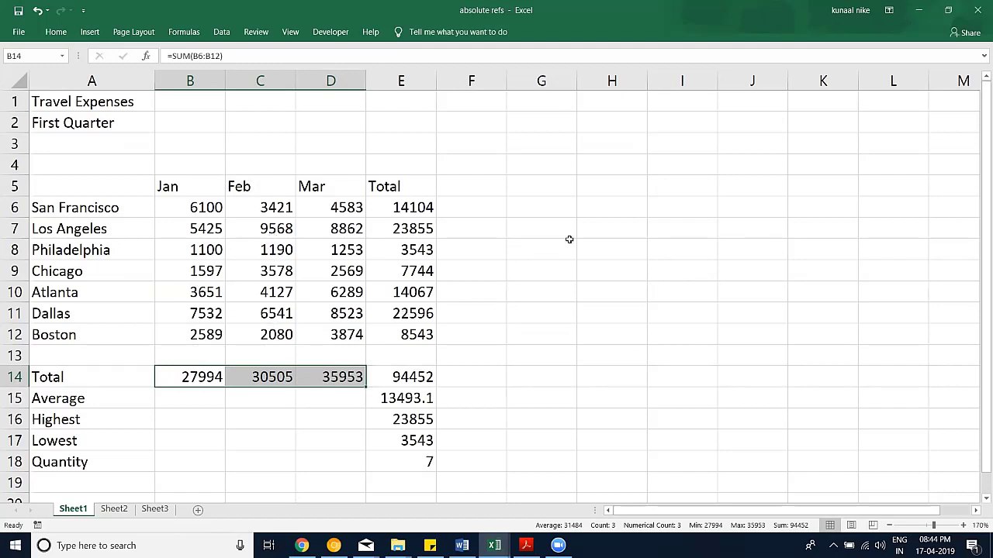
# Step: Enter the formula =E6 in H6
pyautogui.click(624, 208)
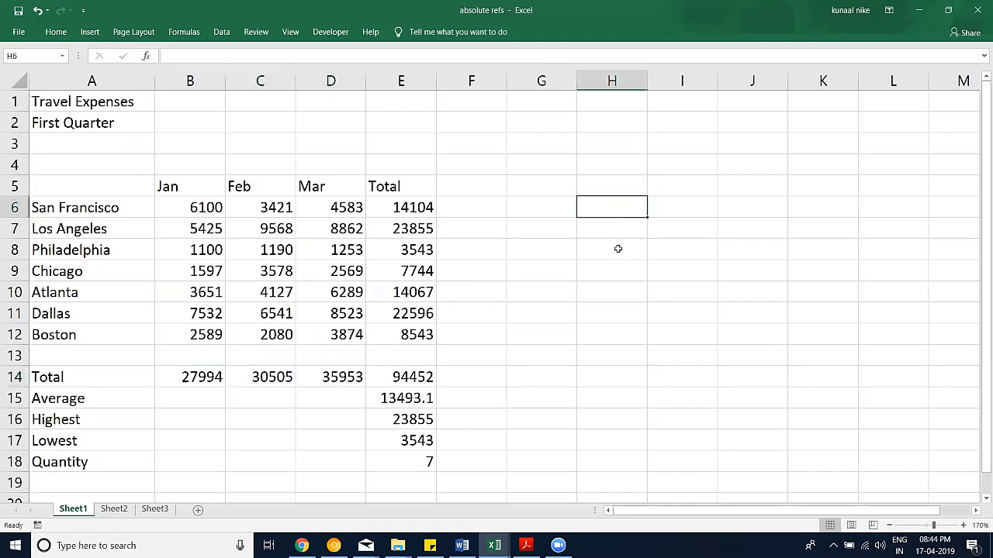
pyautogui.write('=')
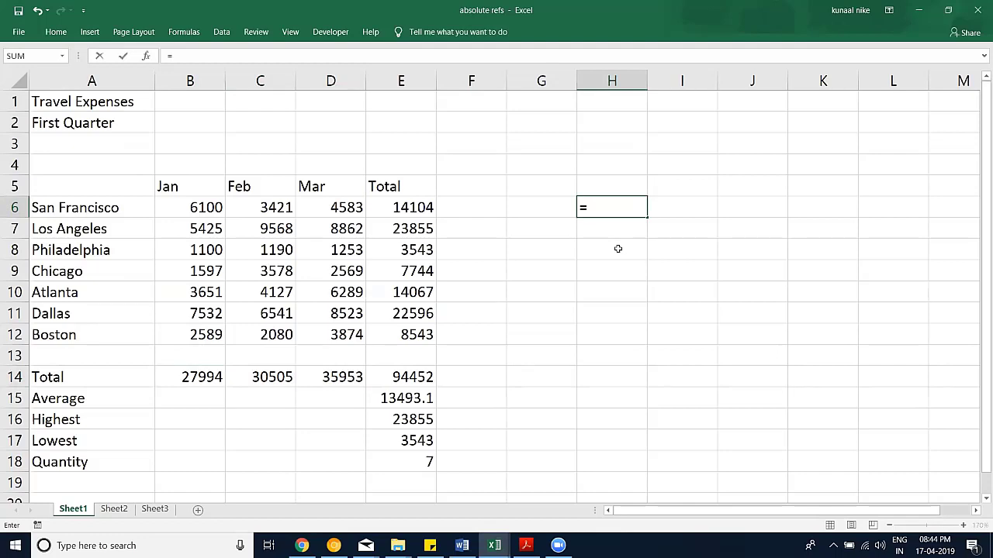
pyautogui.click(418, 200)
pyautogui.press('Return')
# Step: Store =$E$6 as a text note in H7 with a leading apostrophe
pyautogui.write('=')
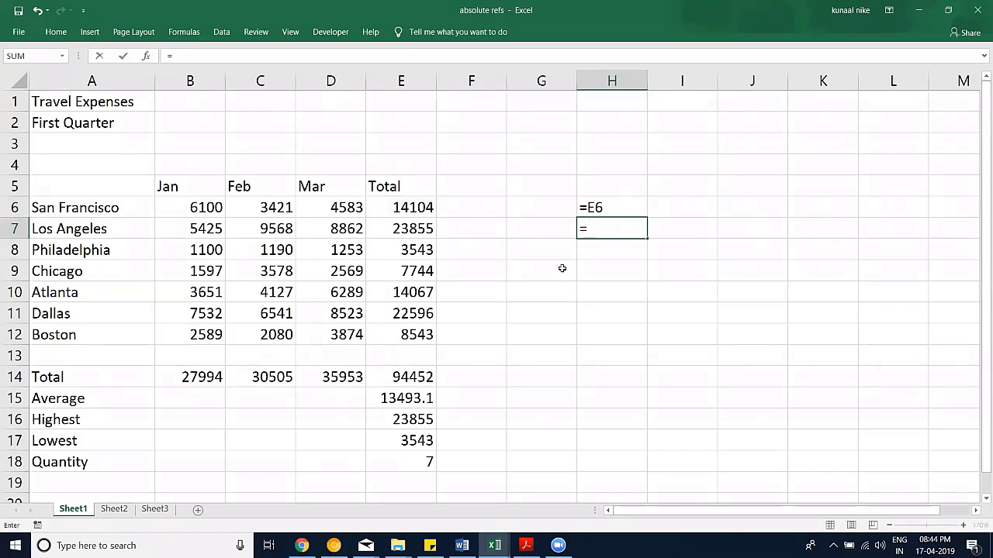
pyautogui.click(425, 210)
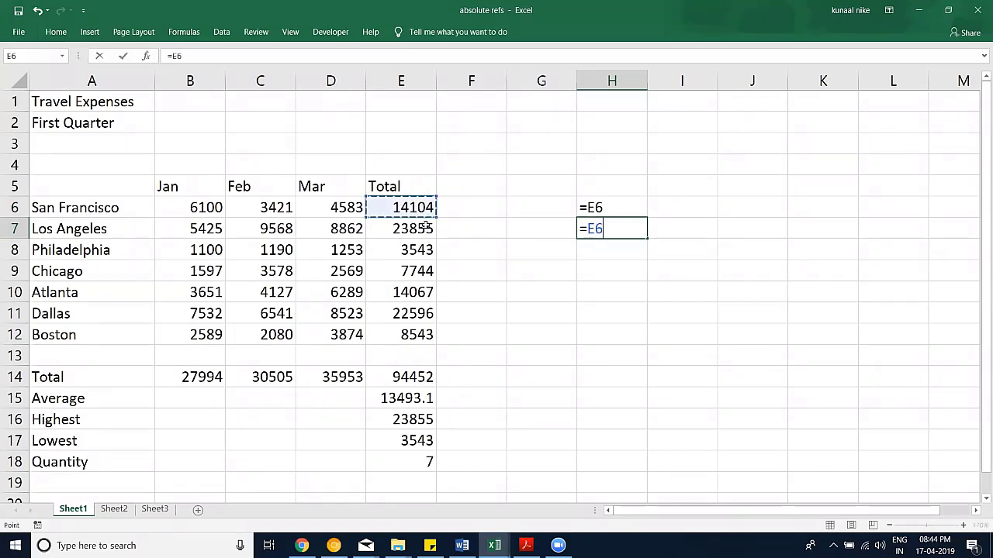
pyautogui.press('F4')
pyautogui.click(580, 228)
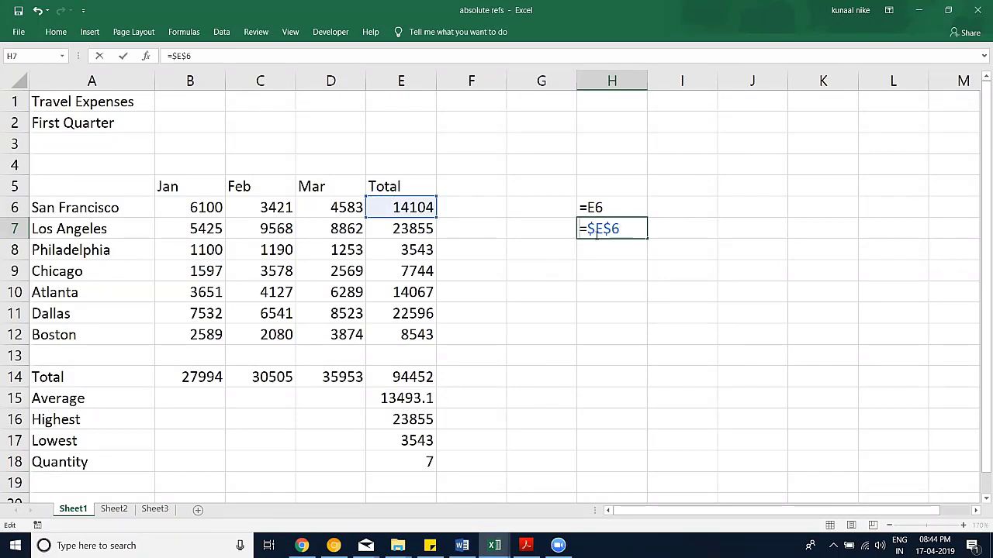
pyautogui.write("'")
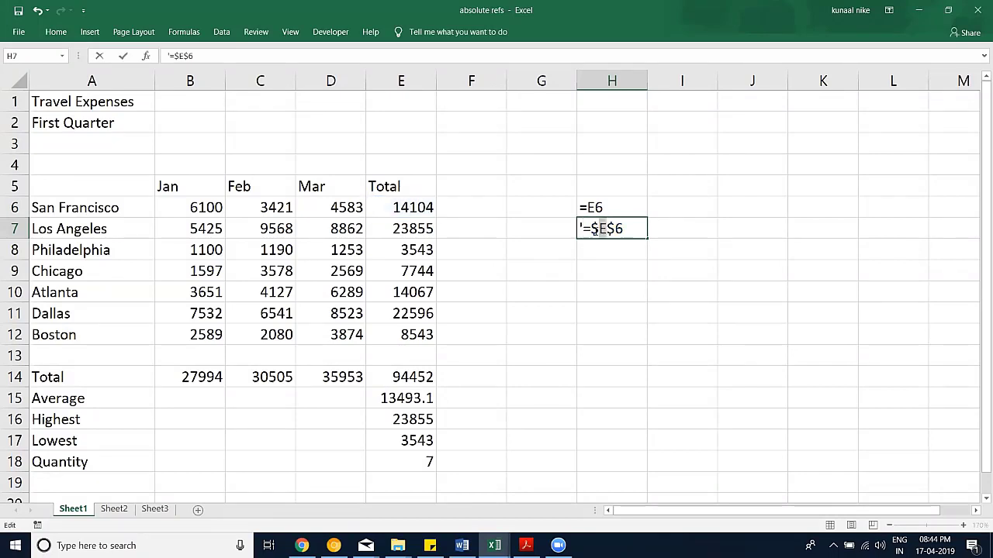
pyautogui.moveTo(606, 230)
pyautogui.mouseDown()
pyautogui.moveTo(590, 230)
pyautogui.moveTo(625, 229)
pyautogui.mouseUp()
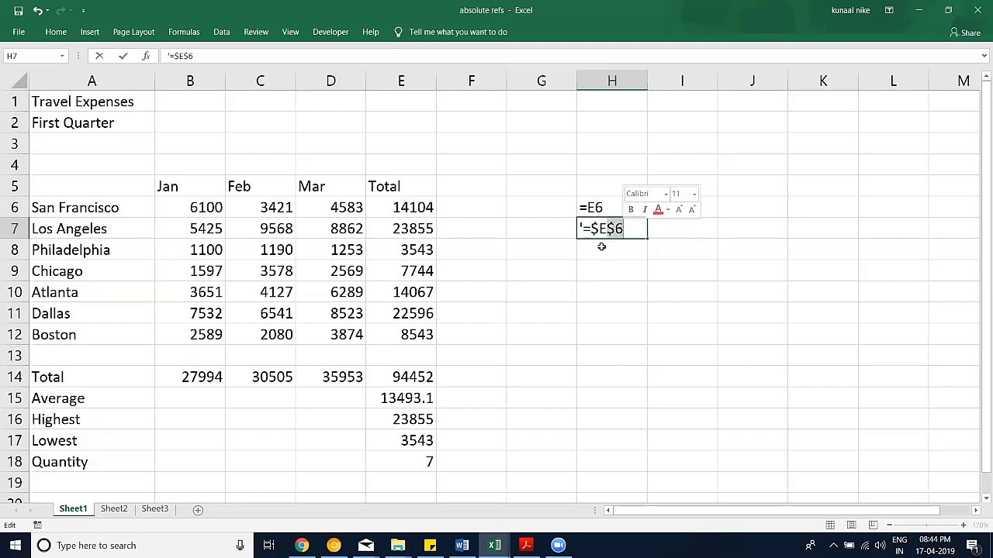
pyautogui.press('Return')
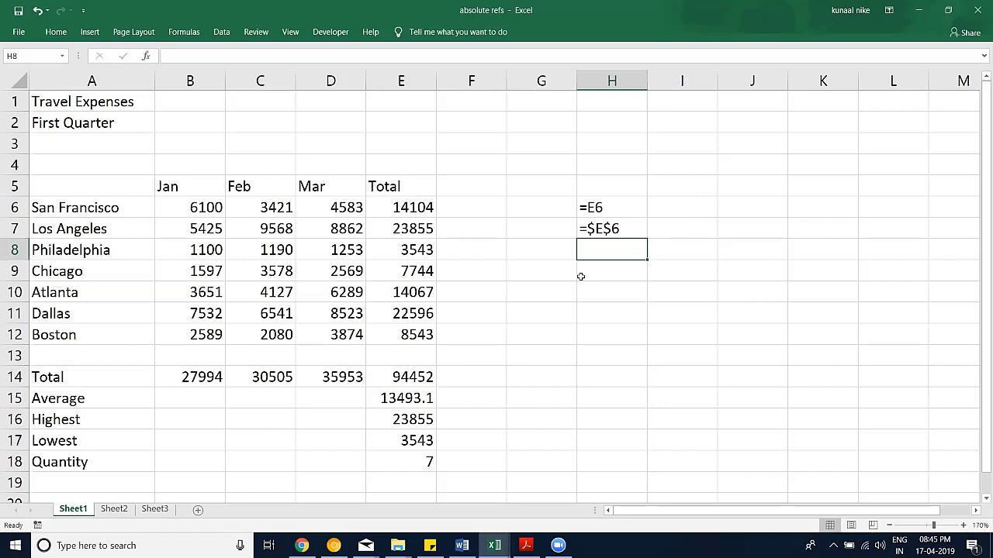
# Step: Type 'F4 time 1' in I7 and fill it down to 'F4 time 4' in I10
pyautogui.click(694, 207)
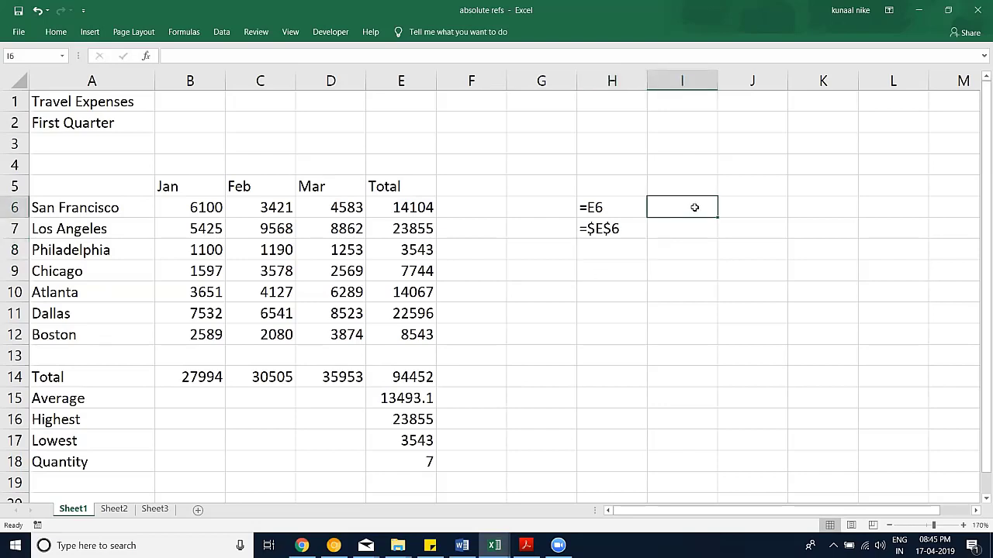
pyautogui.press('Down')
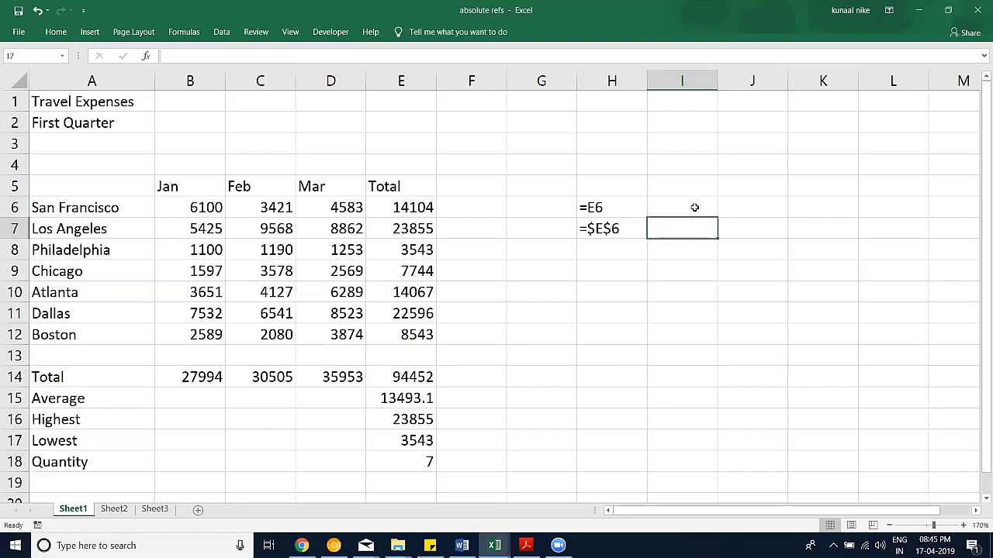
pyautogui.write('F41')
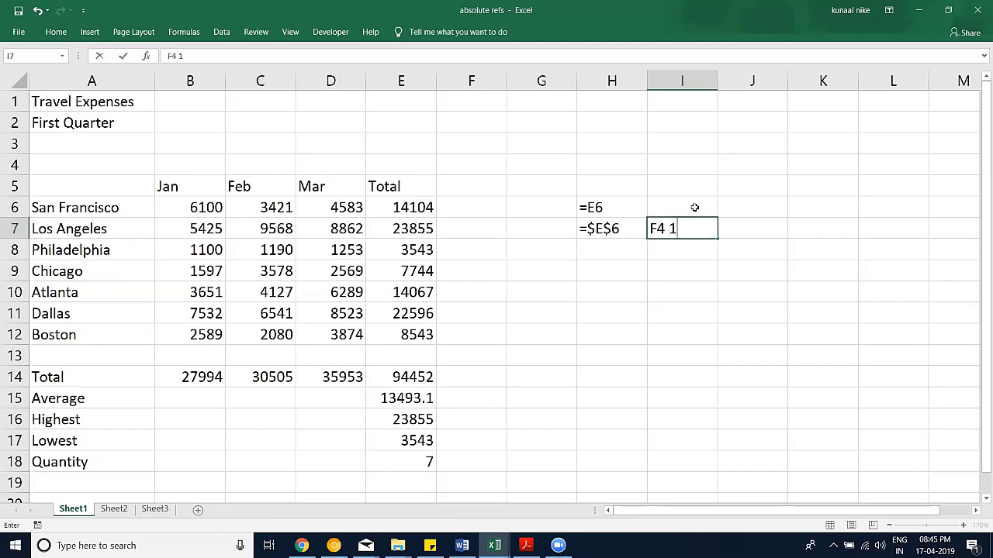
pyautogui.write(' time')
pyautogui.press('BackSpace')
pyautogui.press('BackSpace')
pyautogui.press('BackSpace')
pyautogui.press('BackSpace')
pyautogui.press('BackSpace')
pyautogui.press('BackSpace')
pyautogui.write('time 1')
pyautogui.press('Return')
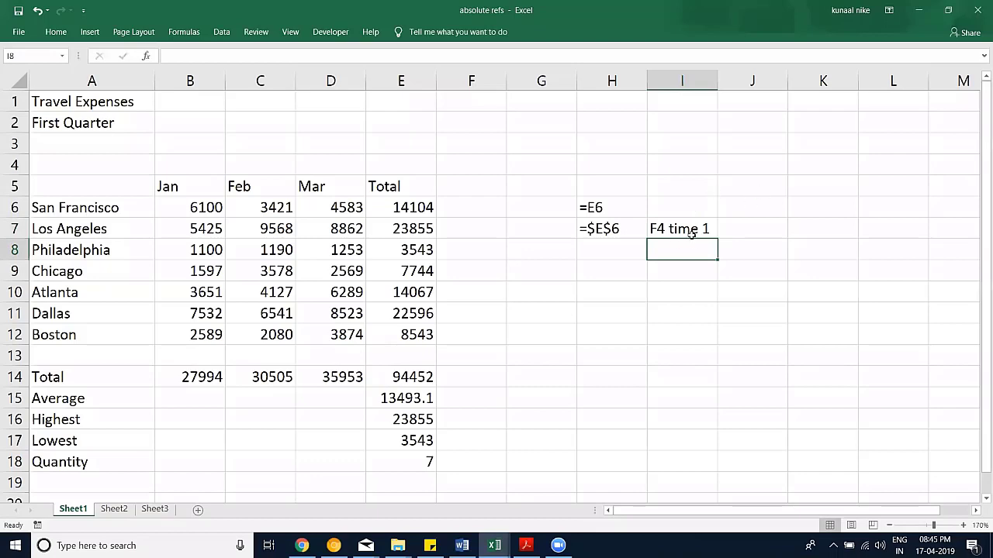
pyautogui.click(691, 233)
pyautogui.moveTo(714, 246); pyautogui.dragTo(714, 302)
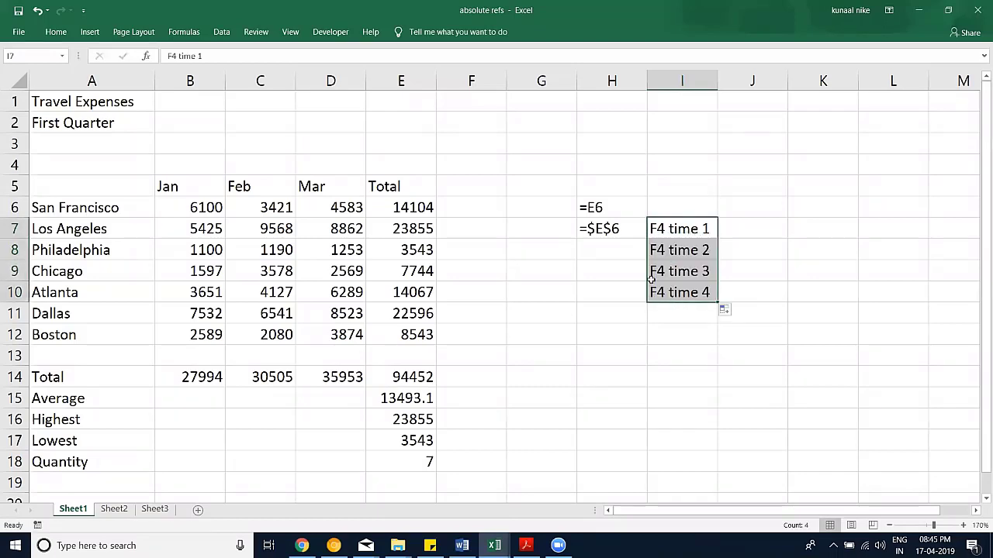
# Step: Build =E$6 with two F4 presses in H8, then store it as text
pyautogui.click(599, 253)
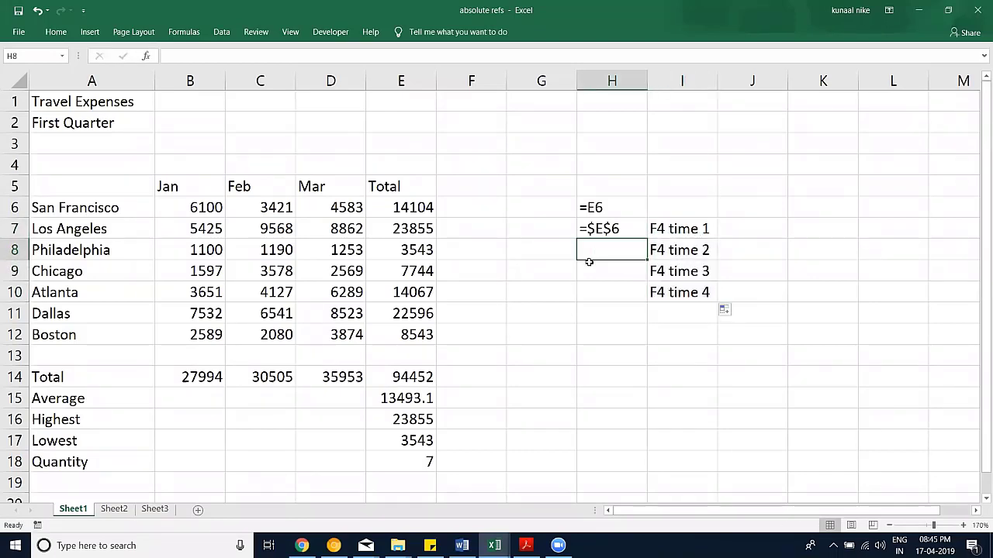
pyautogui.write('=')
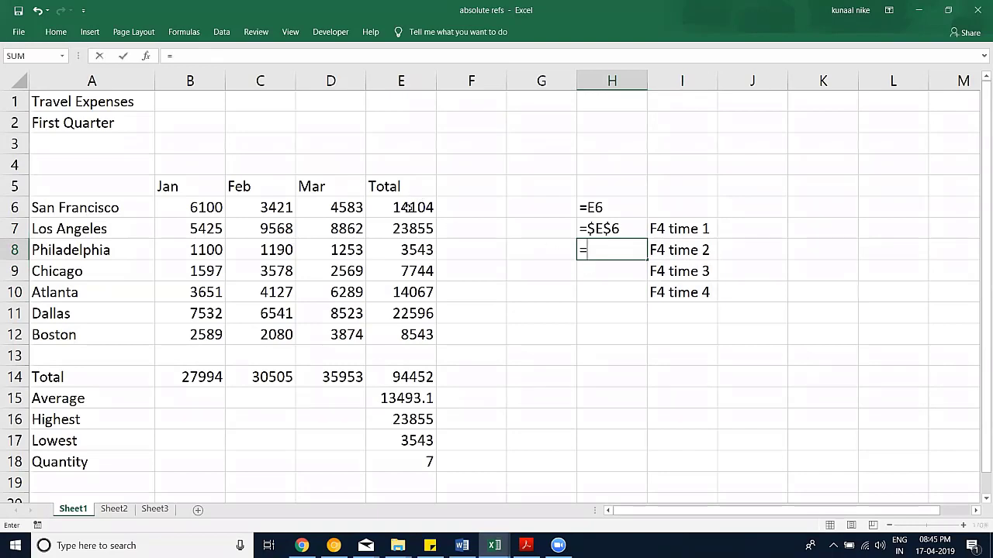
pyautogui.click(408, 209)
pyautogui.press('F4')
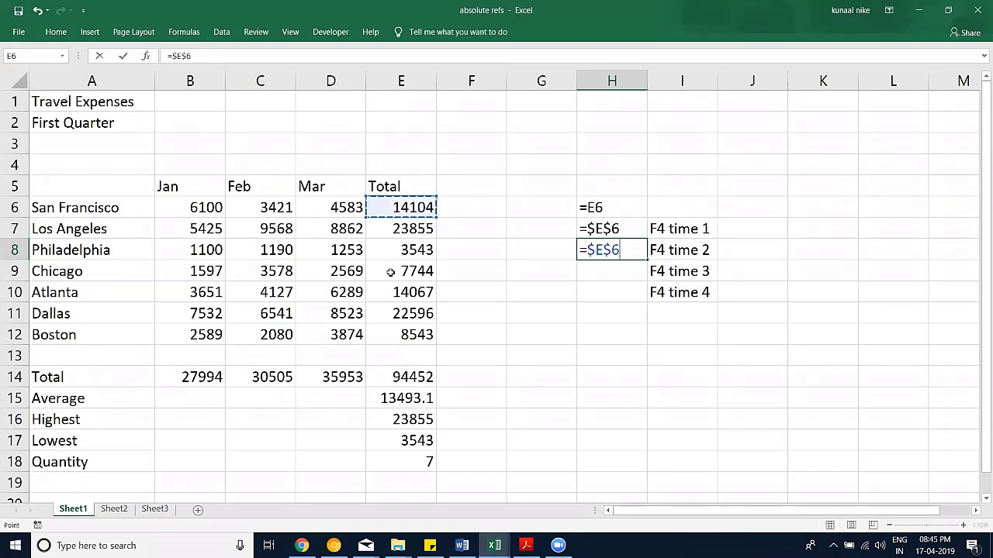
pyautogui.press('F4')
pyautogui.press('Return')
pyautogui.click(604, 252)
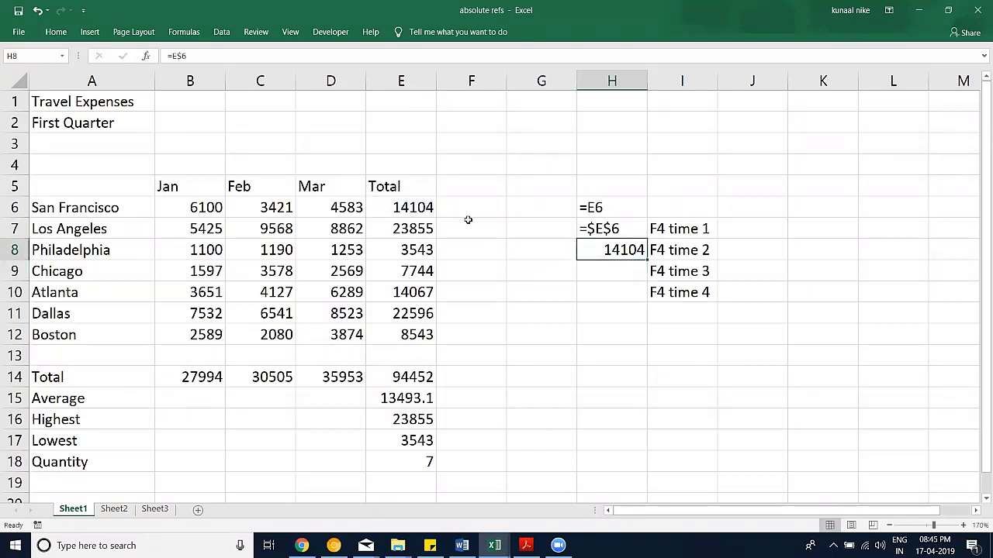
pyautogui.press('F2')
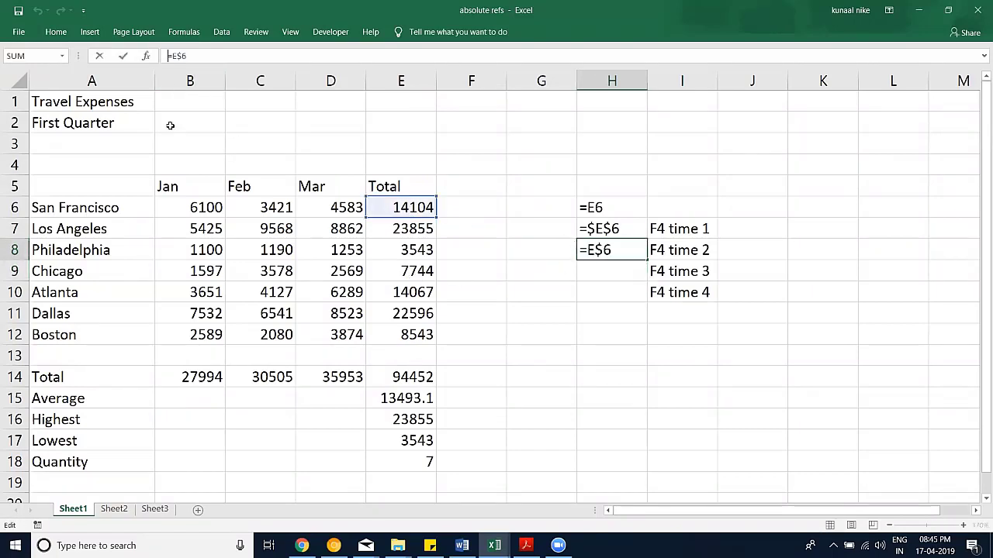
pyautogui.write("'")
pyautogui.press('Return')
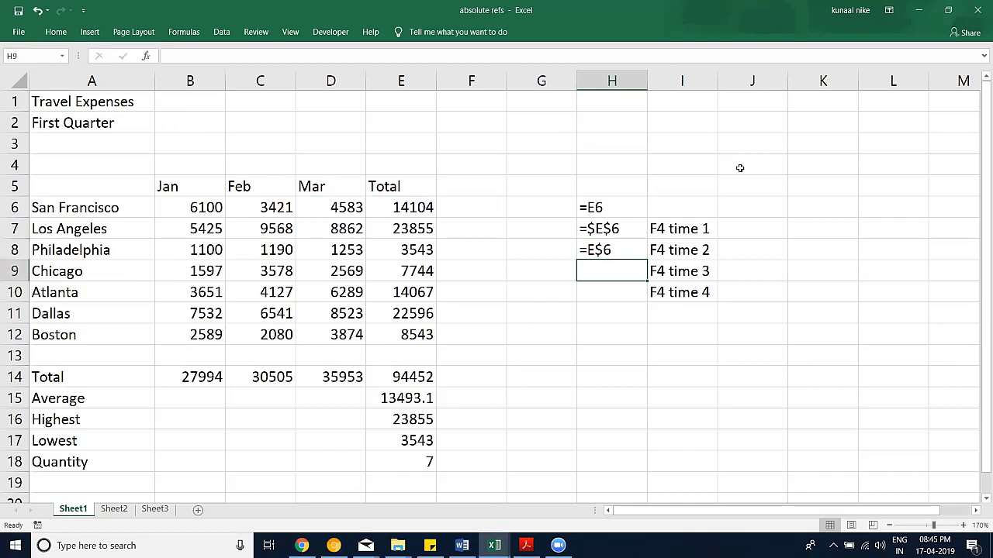
# Step: Enter 'Fix both Row & Column' in J7, correcting the typo in Column
pyautogui.click(759, 218)
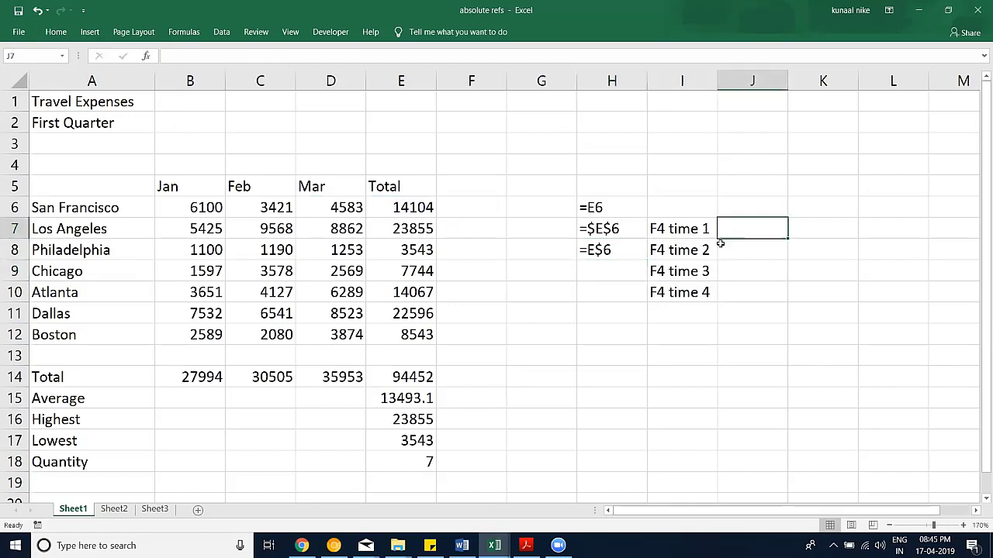
pyautogui.write('Fi')
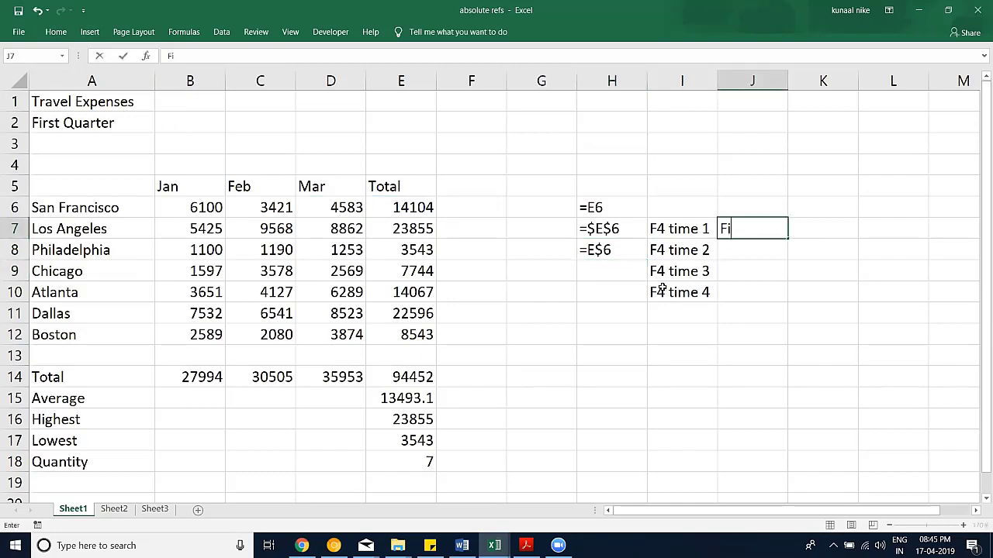
pyautogui.write('x both Row')
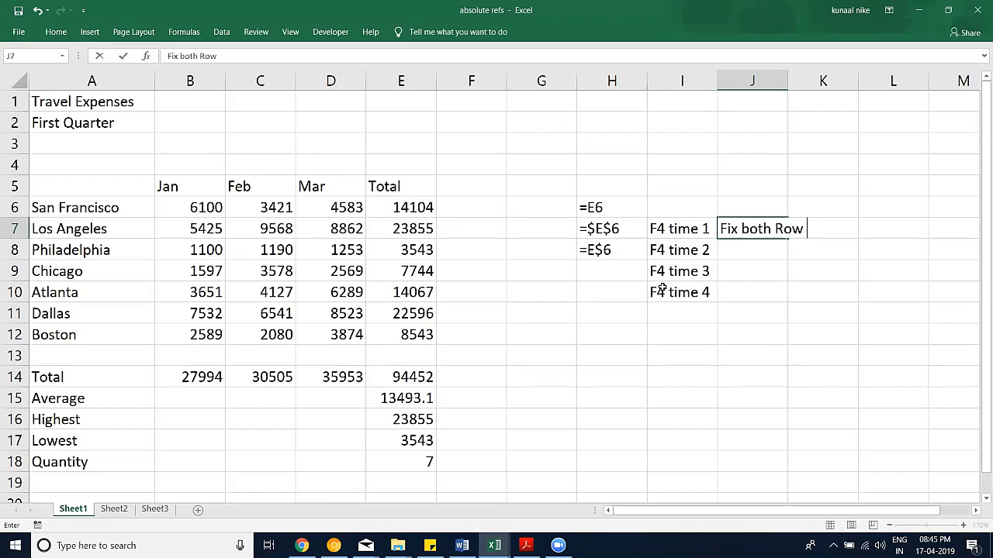
pyautogui.write(' & Co')
pyautogui.press('BackSpace')
pyautogui.hscroll(2, 766, 330)
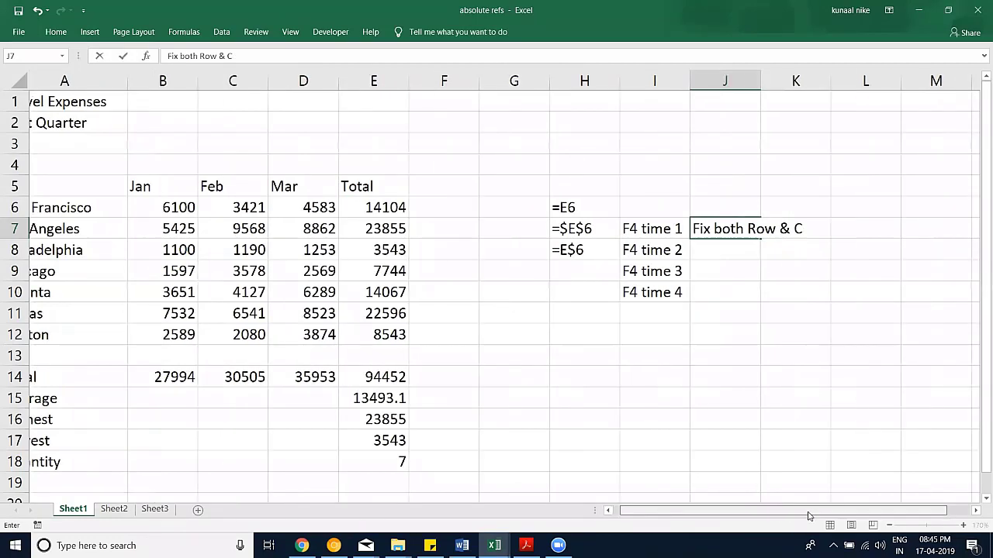
pyautogui.write('olumm')
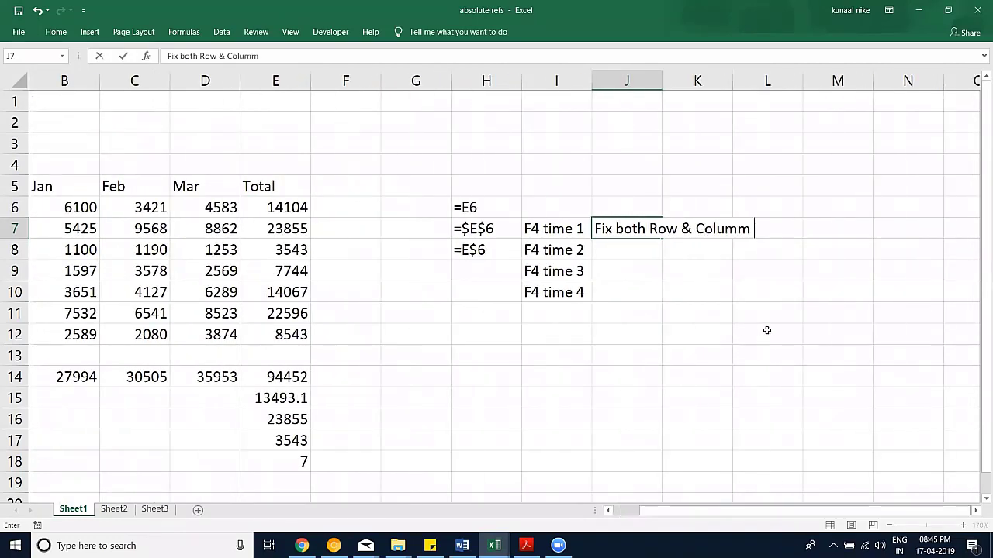
pyautogui.press('Return')
pyautogui.press('Up')
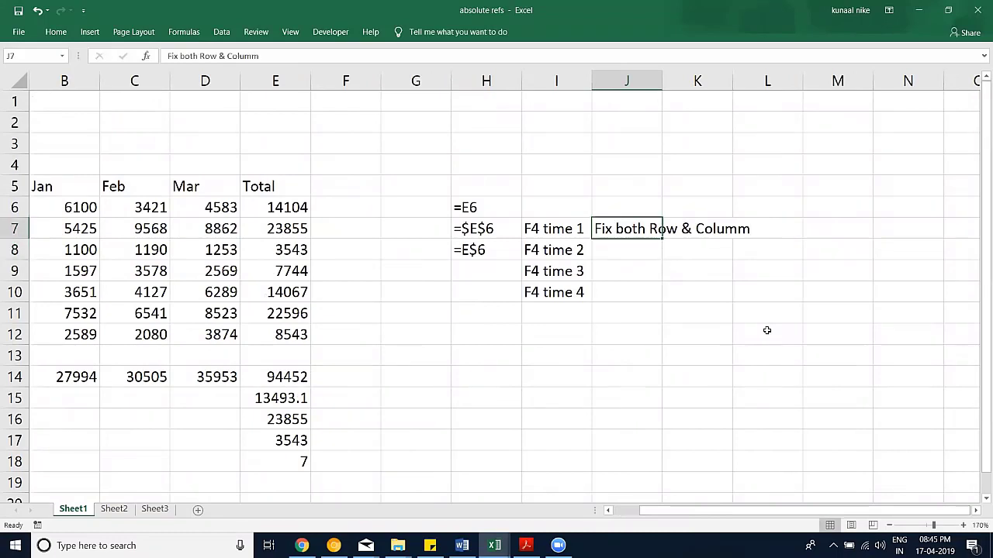
pyautogui.press('F2')
pyautogui.press('BackSpace')
pyautogui.write('n')
pyautogui.press('Return')
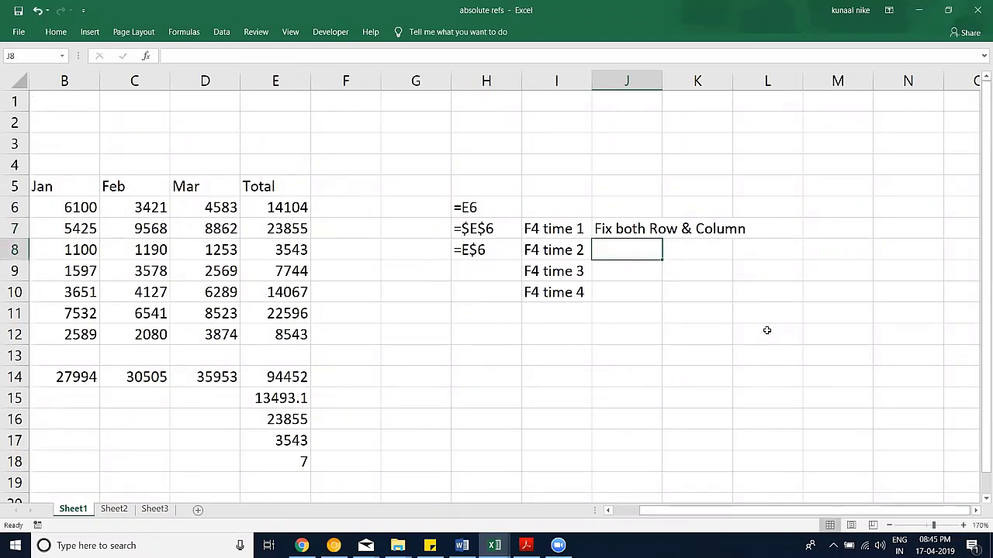
# Step: Enter 'Fix Row', 'Fix Column' and 'Normal' in J8:J10
pyautogui.write('fi')
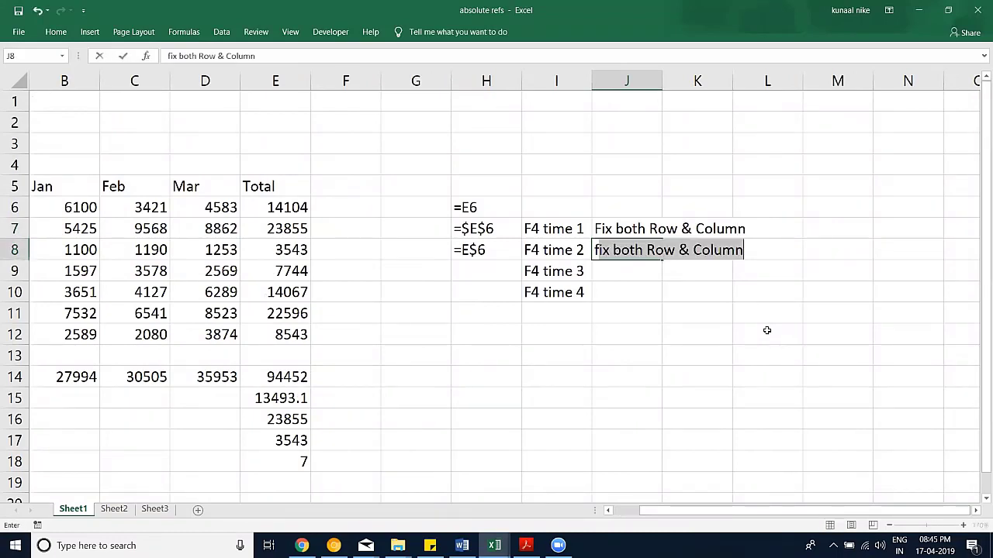
pyautogui.press('BackSpace')
pyautogui.press('BackSpace')
pyautogui.press('BackSpace')
pyautogui.write('Fix ')
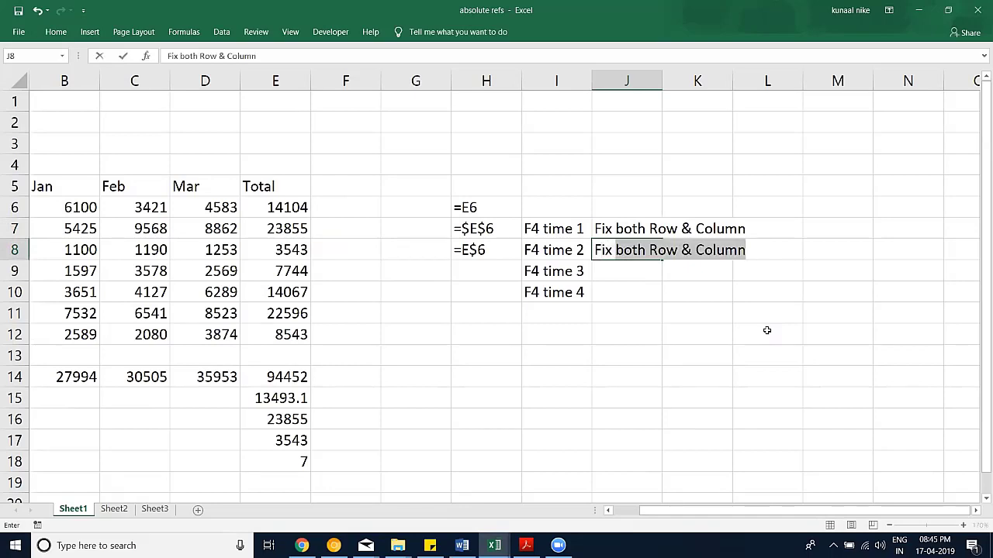
pyautogui.write('Row')
pyautogui.press('Return')
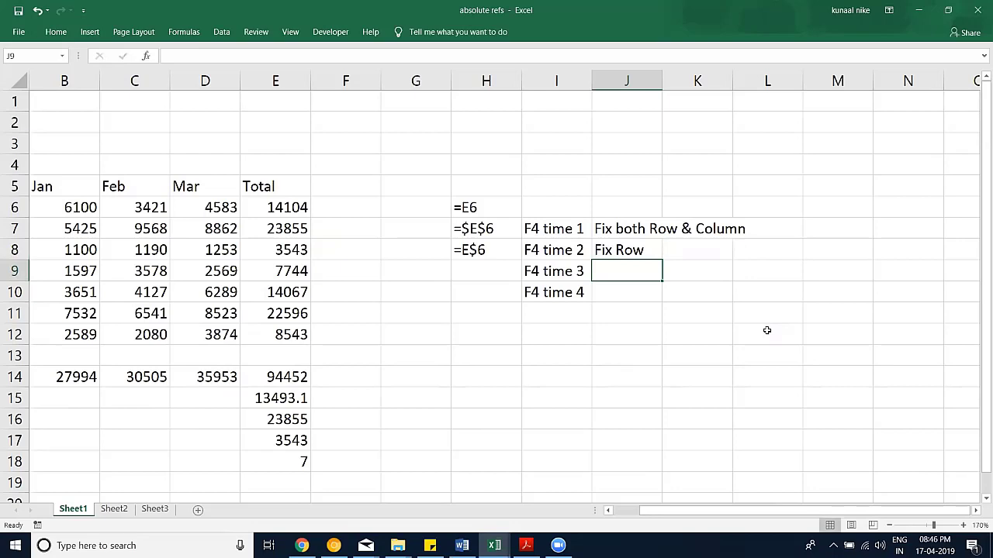
pyautogui.write('Fix Column')
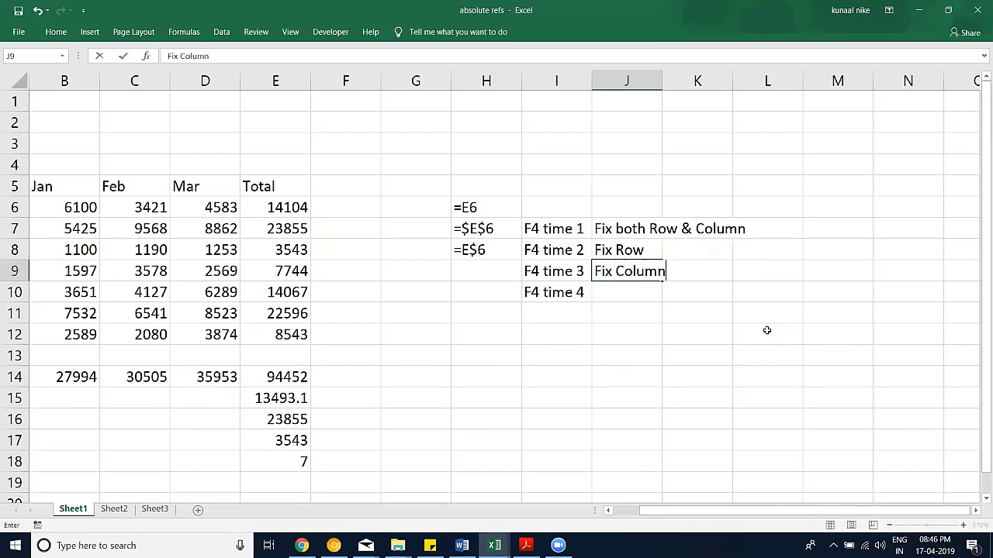
pyautogui.press('Return')
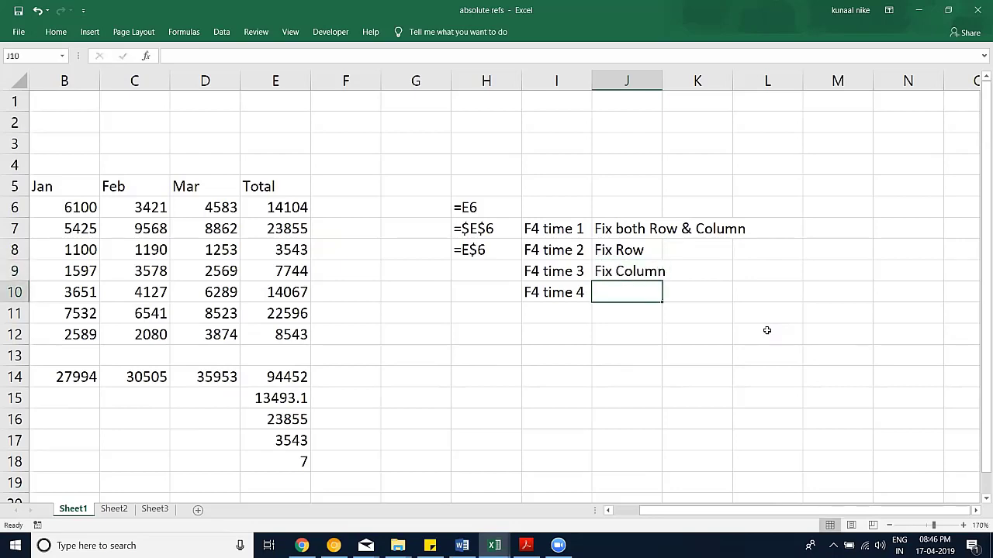
pyautogui.write('Normal')
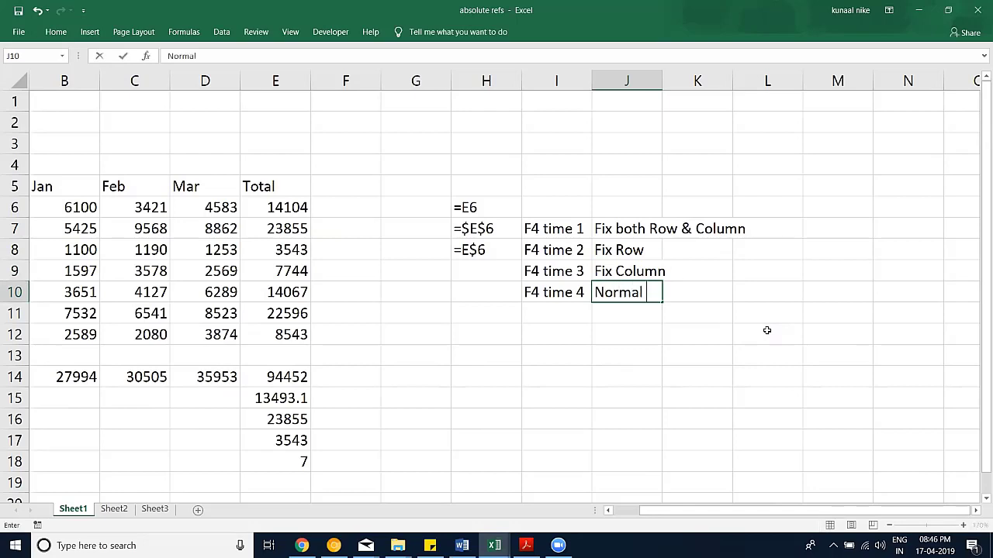
pyautogui.press('Return')
# Step: Enter the column-locked formula =$E6 in H9
pyautogui.click(488, 270)
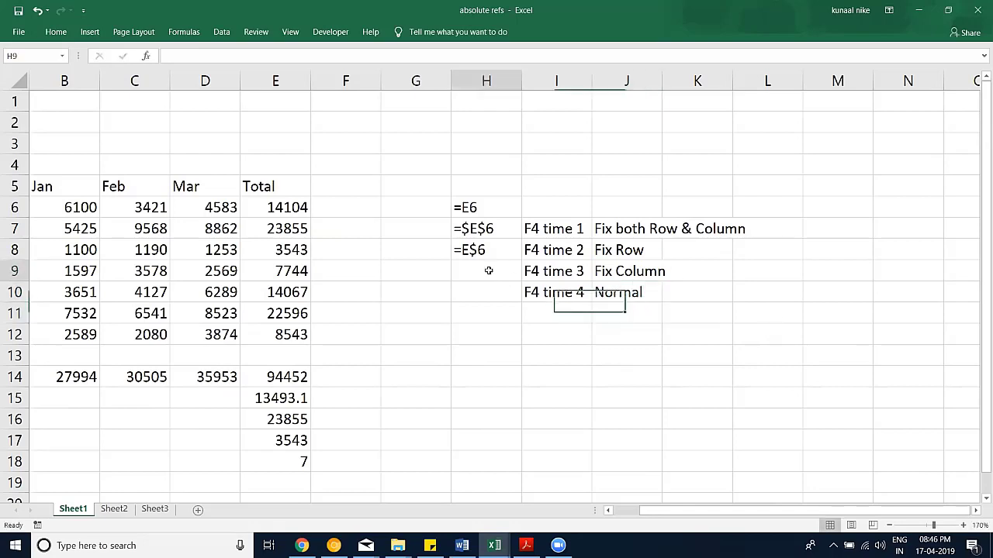
pyautogui.write('=')
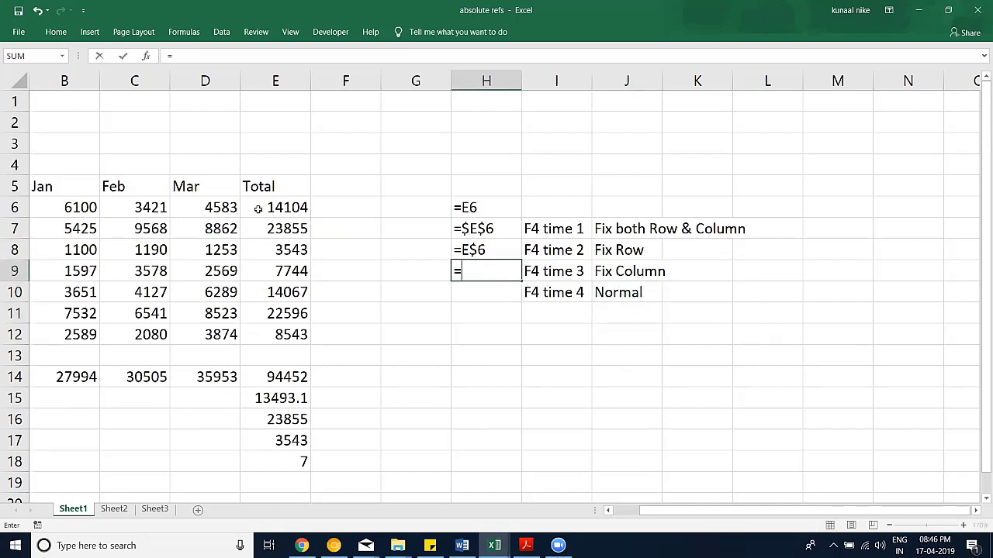
pyautogui.click(258, 207)
pyautogui.press('F4')
pyautogui.press('F4')
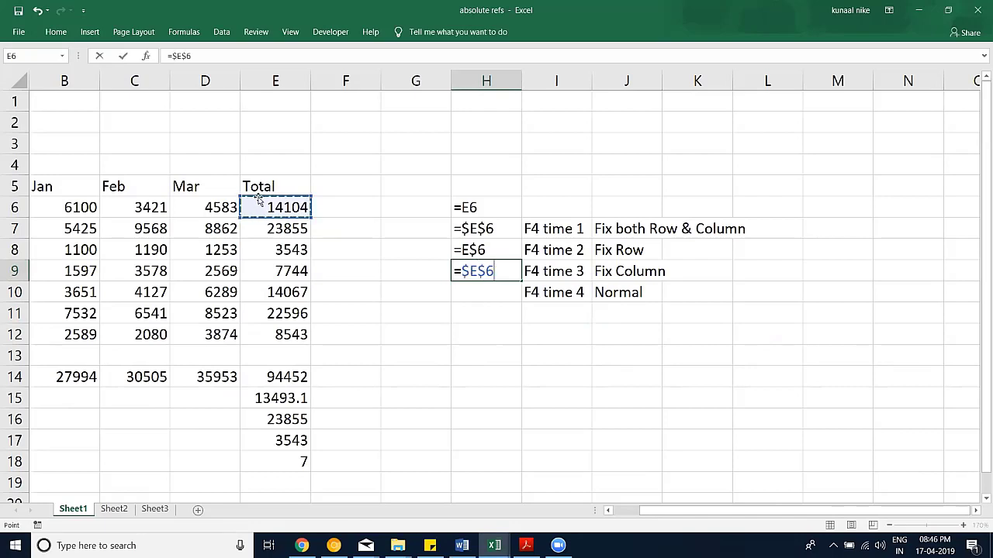
pyautogui.press('F4')
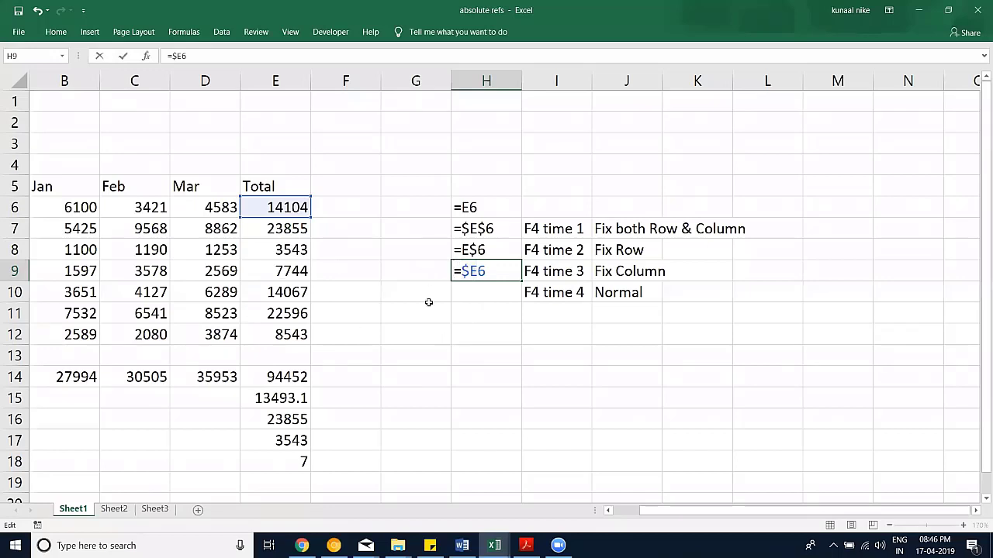
pyautogui.press('Return')
# Step: Enter =E6 in H10, then re-edit it with an apostrophe to show it as text
pyautogui.write('=')
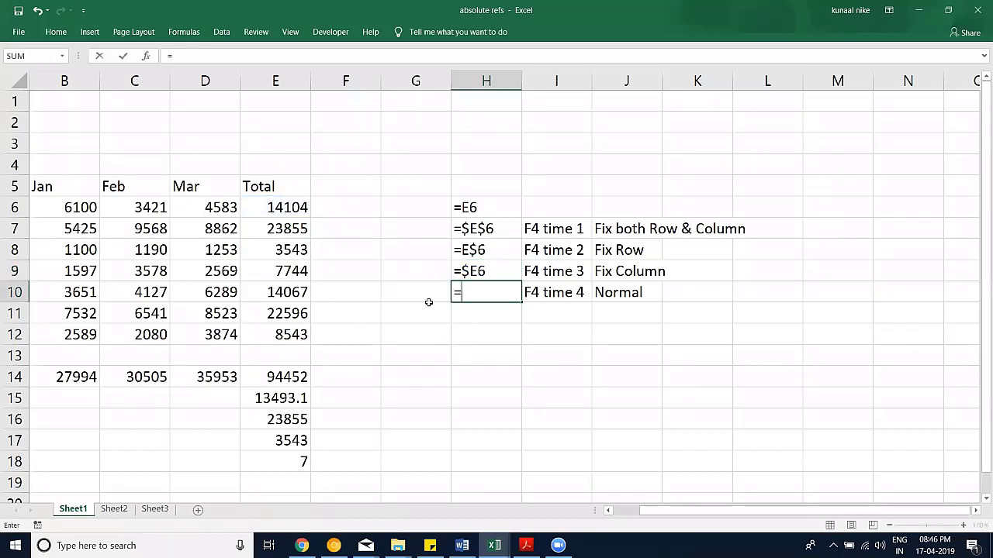
pyautogui.click(281, 208)
pyautogui.press('F4')
pyautogui.press('F4')
pyautogui.press('F4')
pyautogui.press('F4')
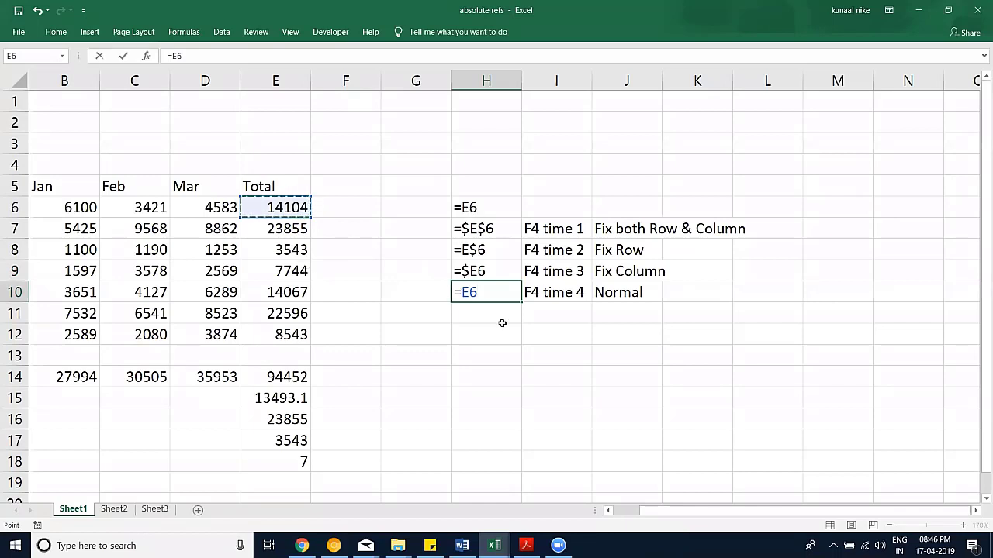
pyautogui.click(494, 356)
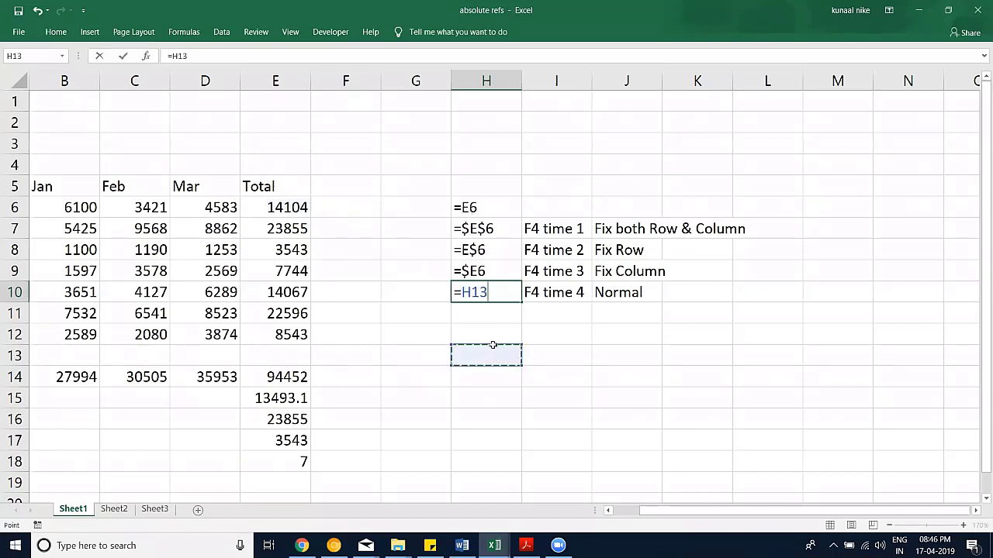
pyautogui.click(299, 211)
pyautogui.press('Return')
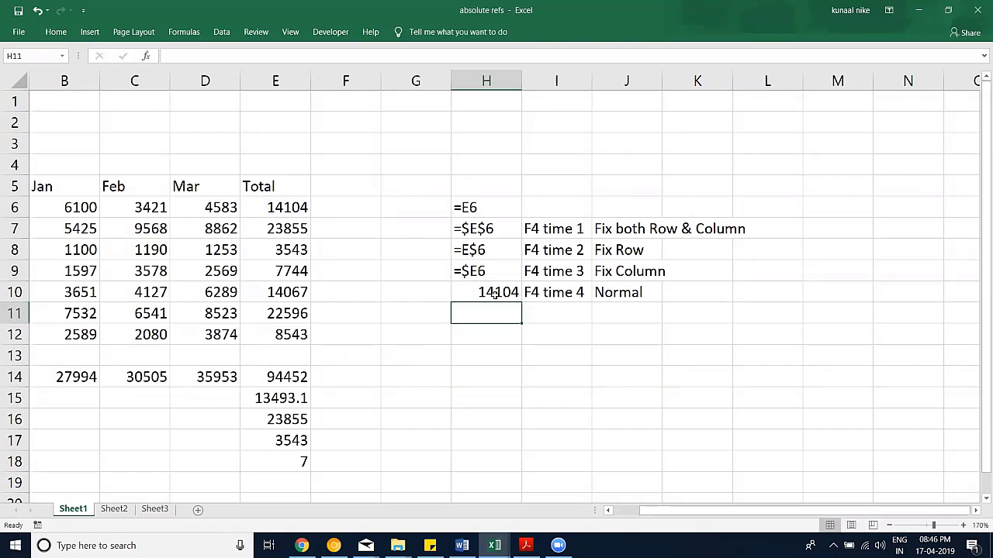
pyautogui.click(496, 296)
pyautogui.click(168, 56)
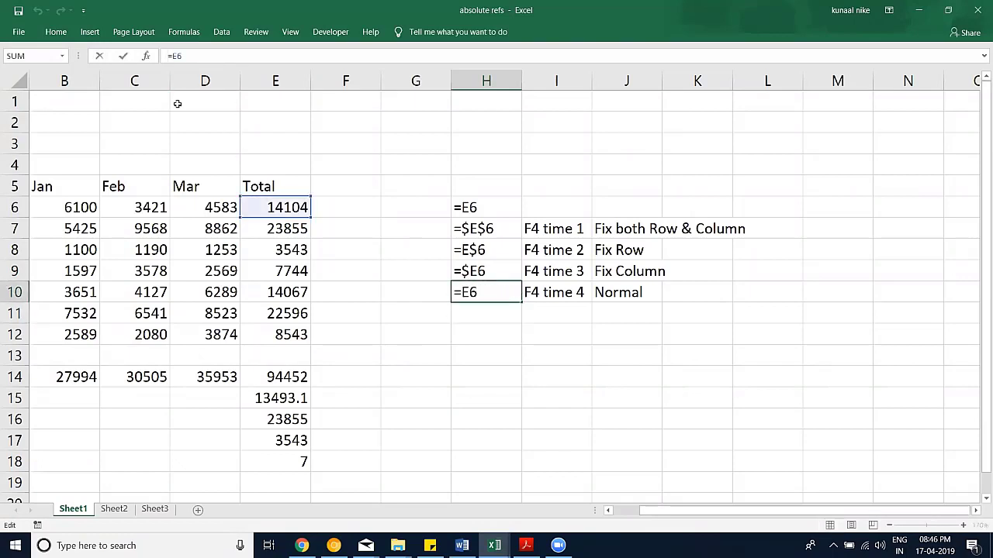
pyautogui.write("'")
pyautogui.press('Return')
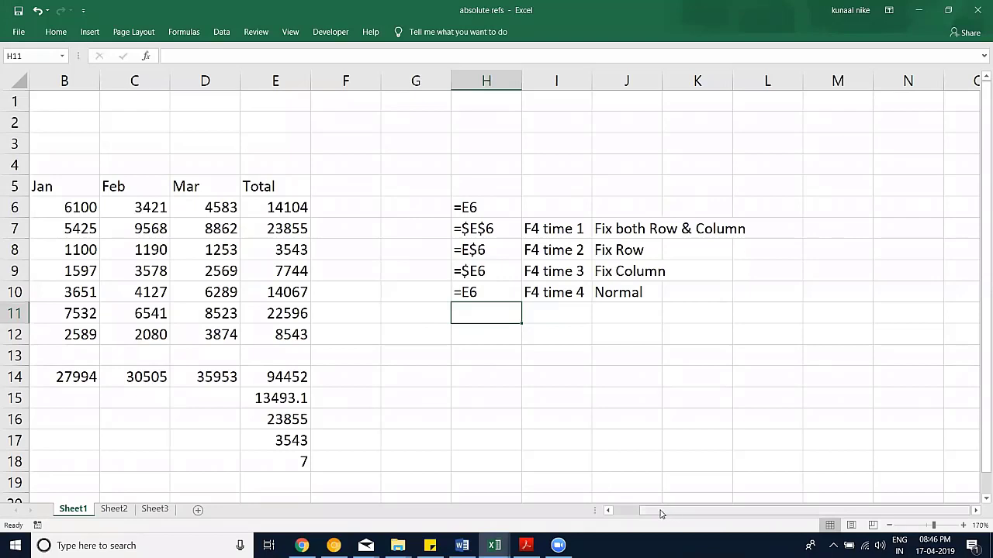
# Step: Insert a blank column at G, shifting the reference notes into column I
pyautogui.moveTo(661, 514); pyautogui.dragTo(621, 518)
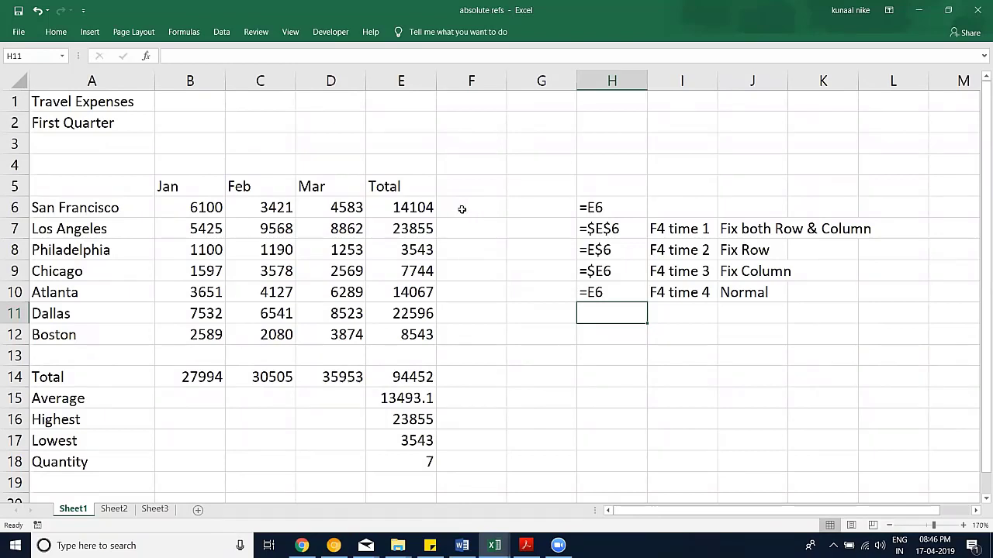
pyautogui.rightClick(532, 88)
pyautogui.click(547, 178)
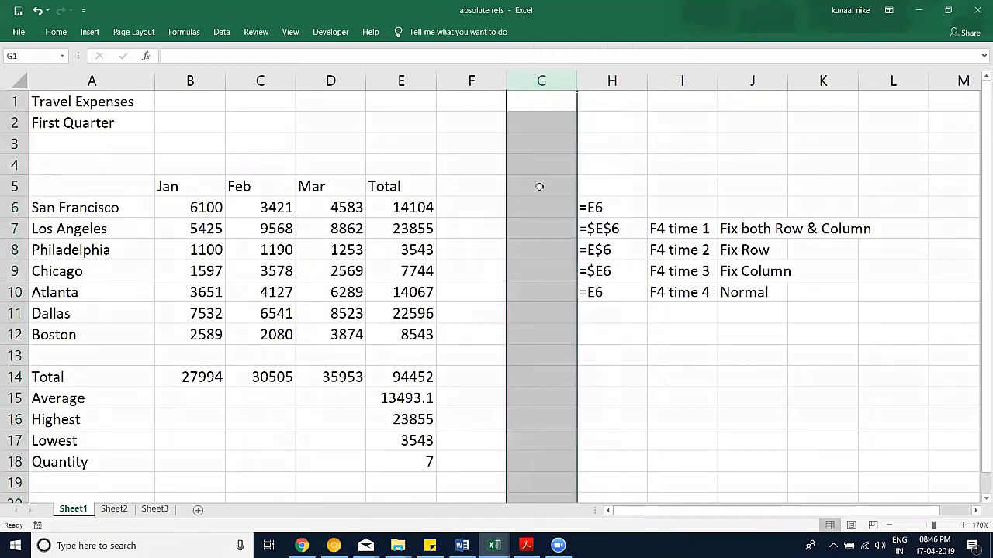
pyautogui.click(484, 213)
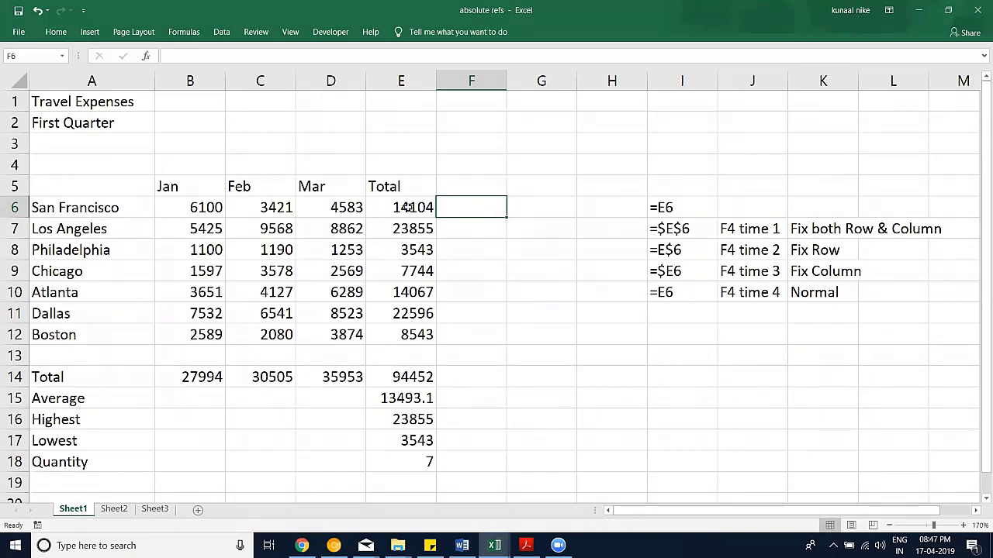
pyautogui.moveTo(409, 208); pyautogui.dragTo(407, 335)
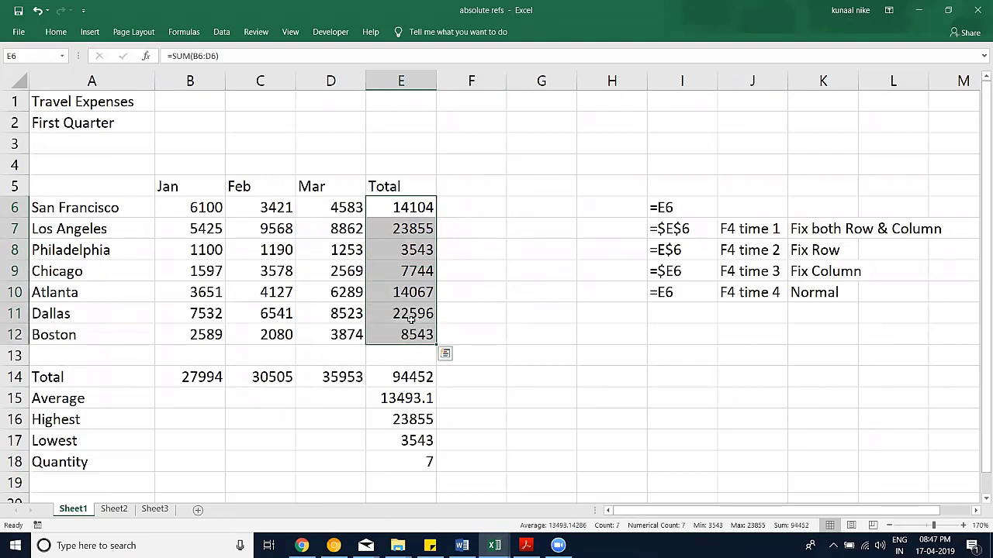
pyautogui.click(401, 376)
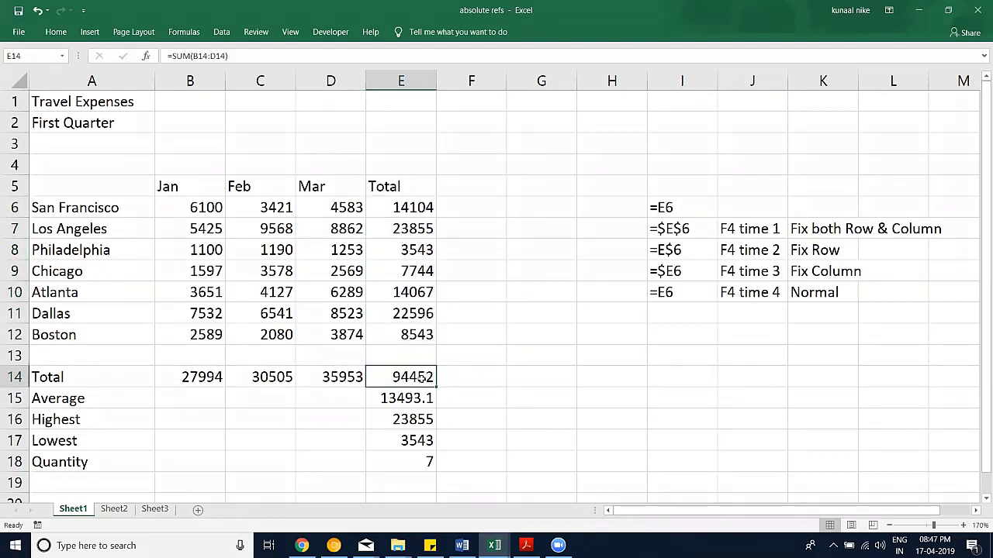
pyautogui.click(473, 209)
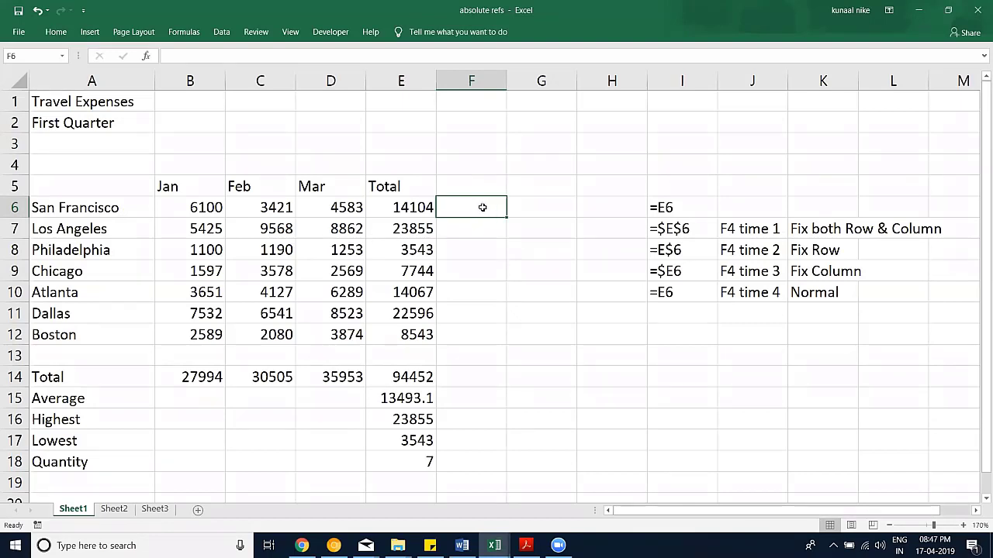
pyautogui.click(388, 207)
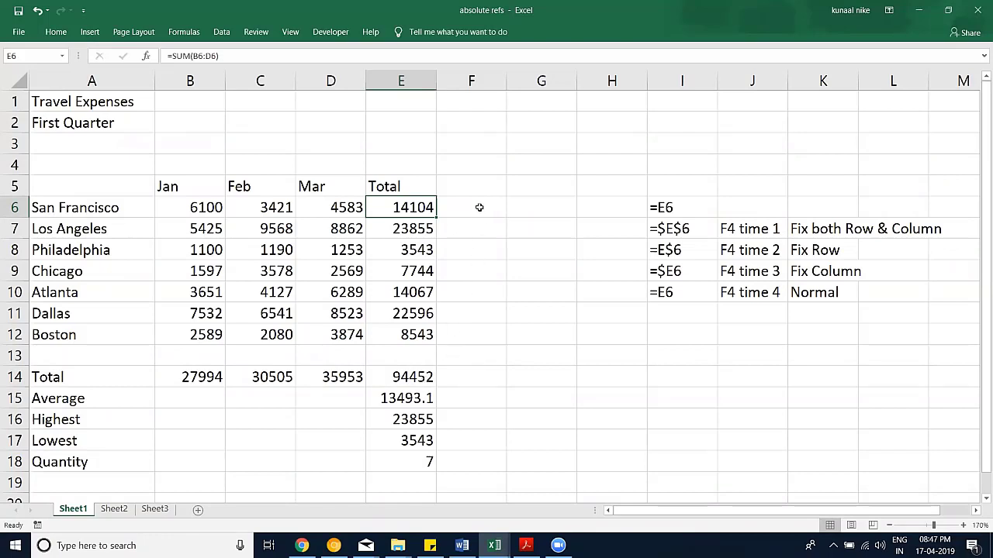
pyautogui.click(478, 208)
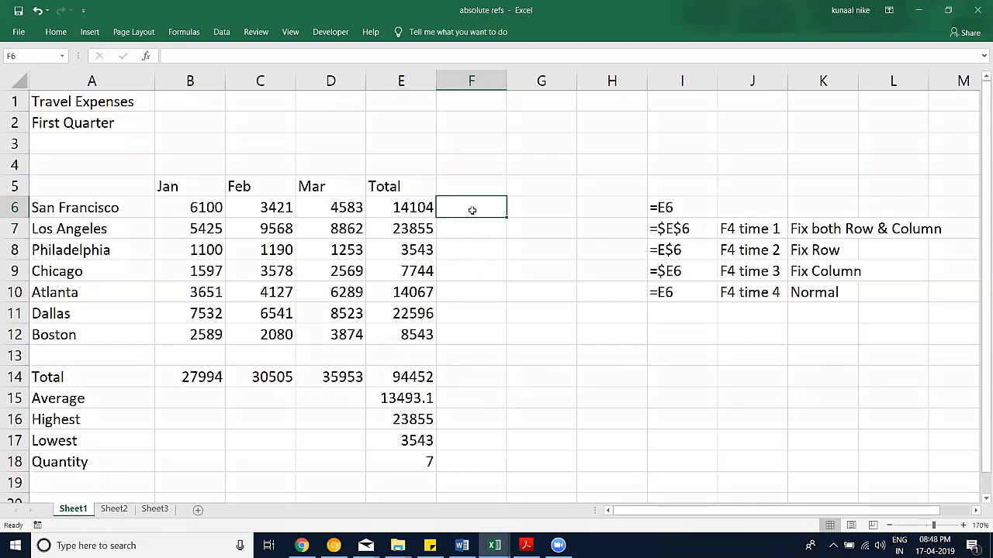
# Step: Enter =E6/E14 in F6 for San Francisco's share of the total
pyautogui.write('=')
pyautogui.press('Left')
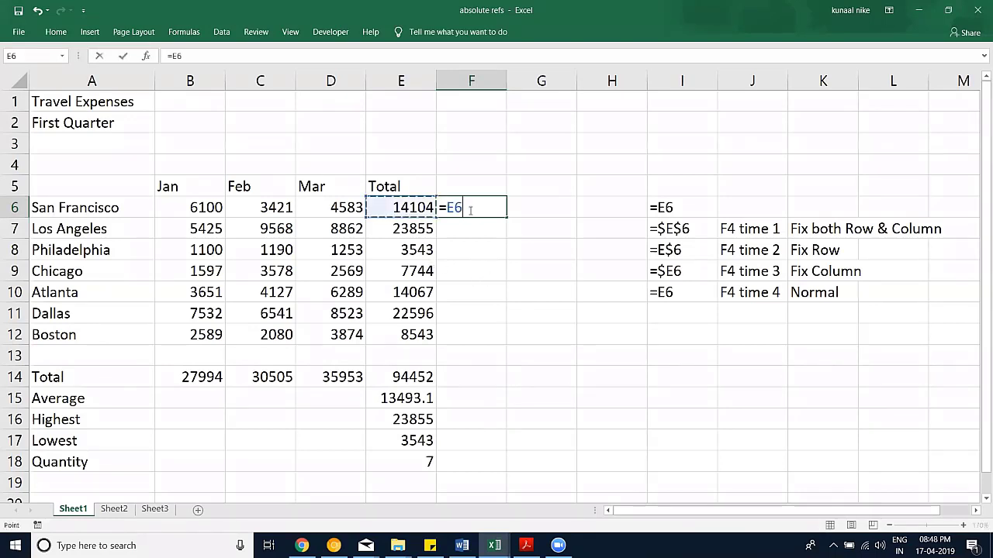
pyautogui.write('/')
pyautogui.click(408, 382)
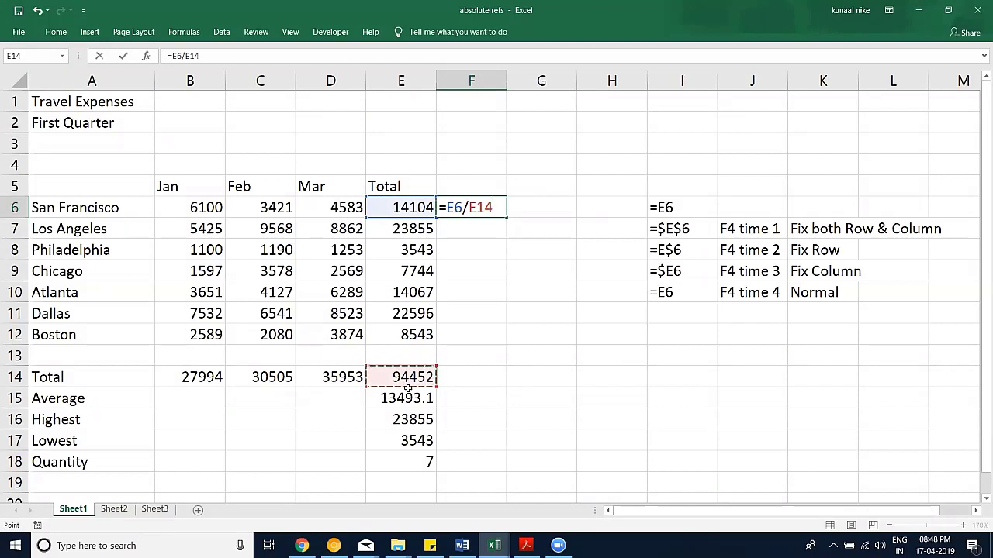
pyautogui.press('Return')
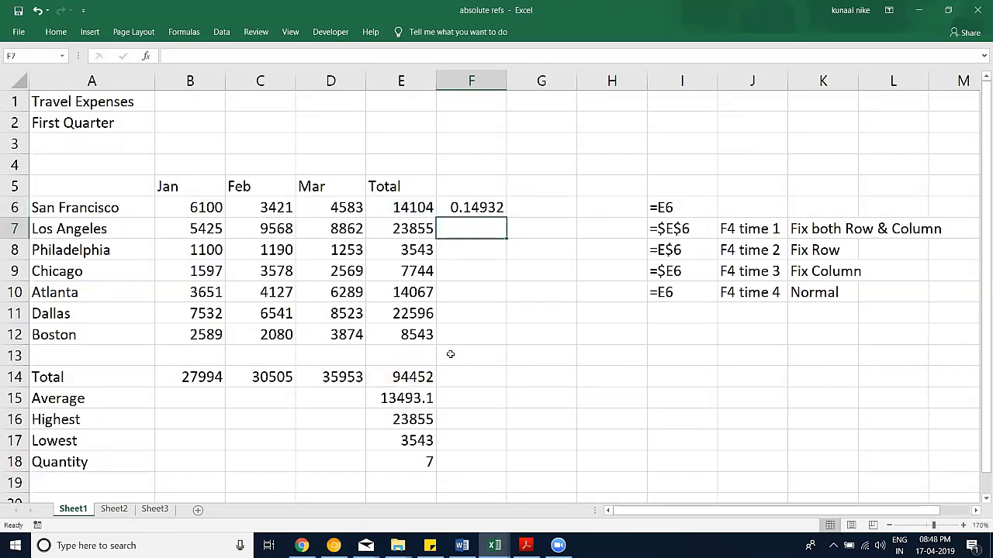
# Step: Format F6 as a percentage with one decimal, showing 14.9%
pyautogui.click(446, 204)
pyautogui.click(56, 31)
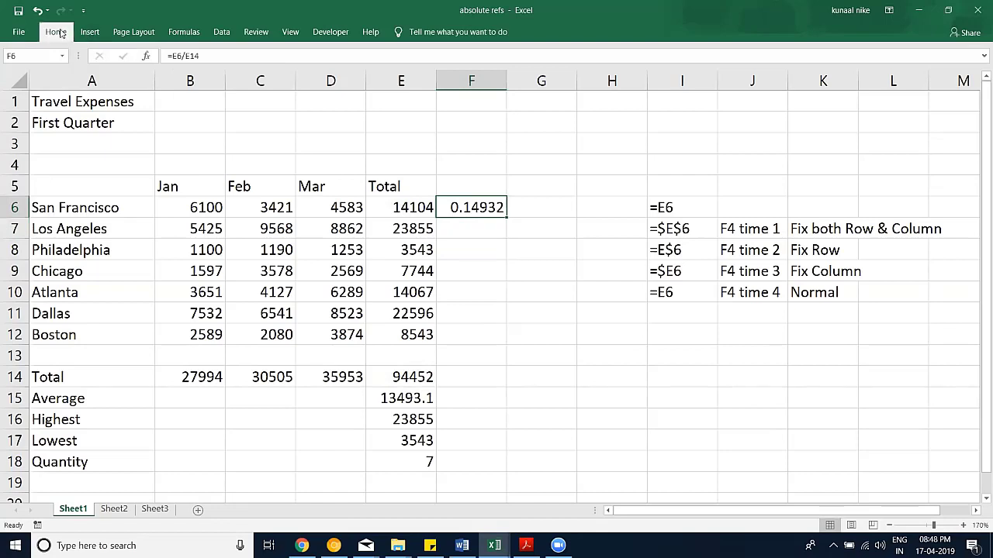
pyautogui.click(450, 76)
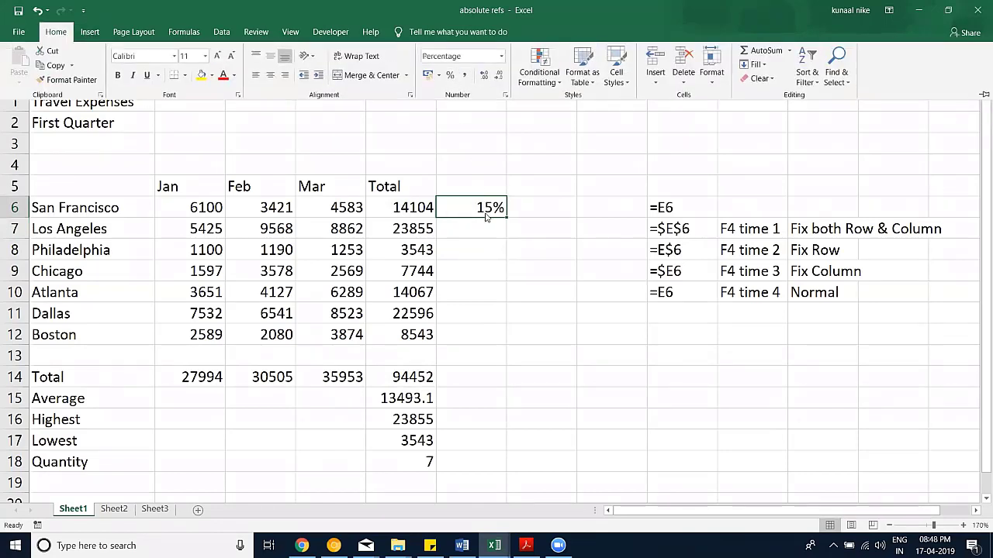
pyautogui.click(483, 75)
# Step: Check F6's formula, then select the empty Los Angeles share cell below it
pyautogui.doubleClick(480, 215)
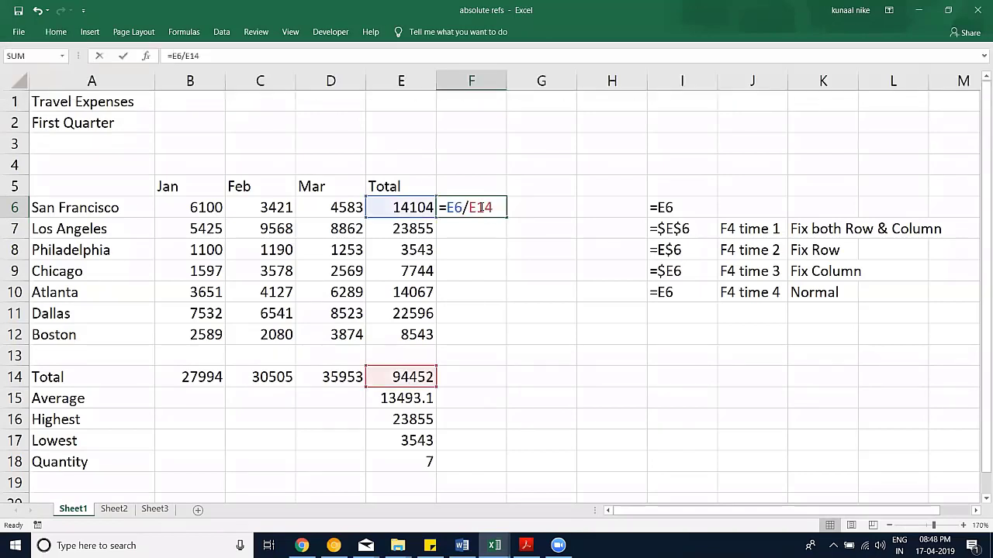
pyautogui.press('Escape')
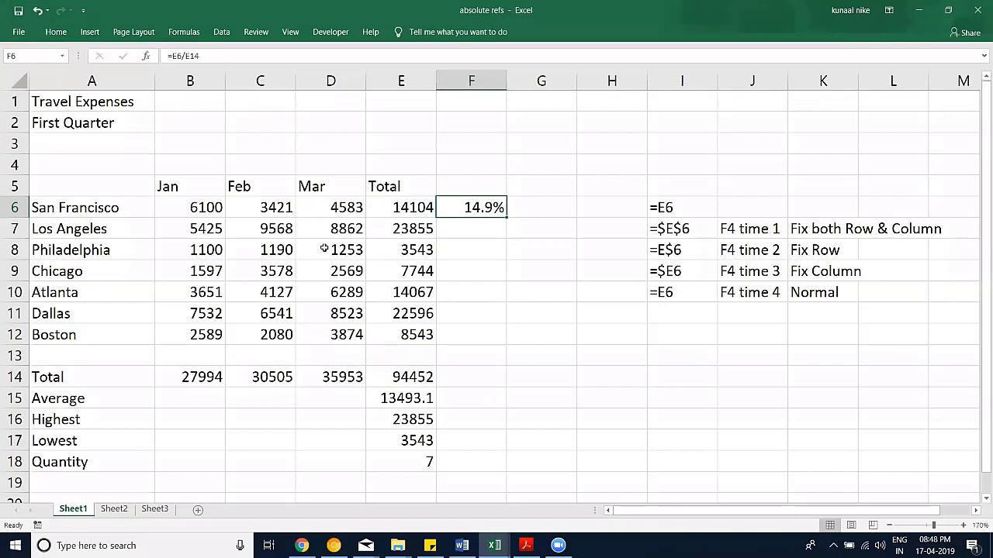
pyautogui.moveTo(128, 223); pyautogui.dragTo(117, 328)
pyautogui.click(484, 226)
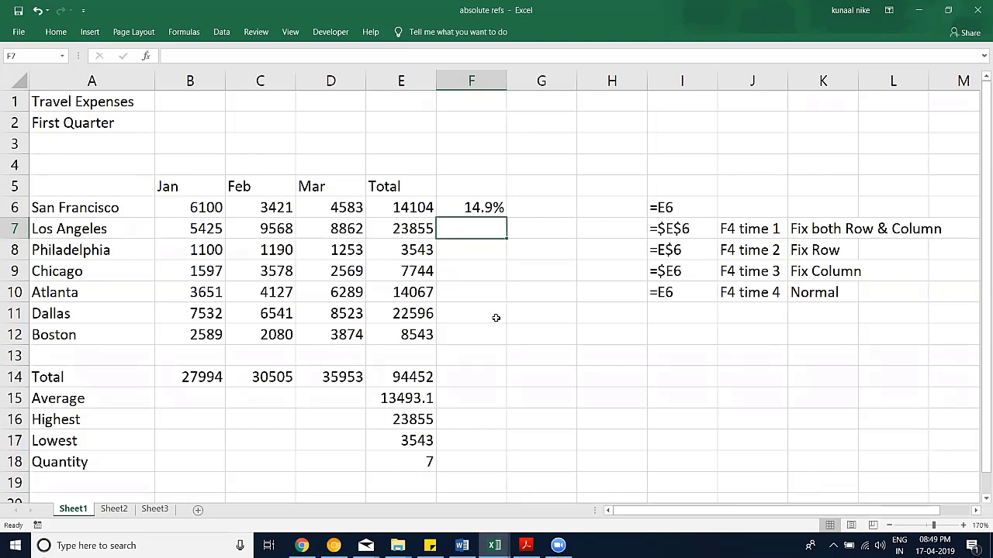
# Step: Fill F6's share formula down to F12, then select the wrong results in F10:F12
pyautogui.click(500, 208)
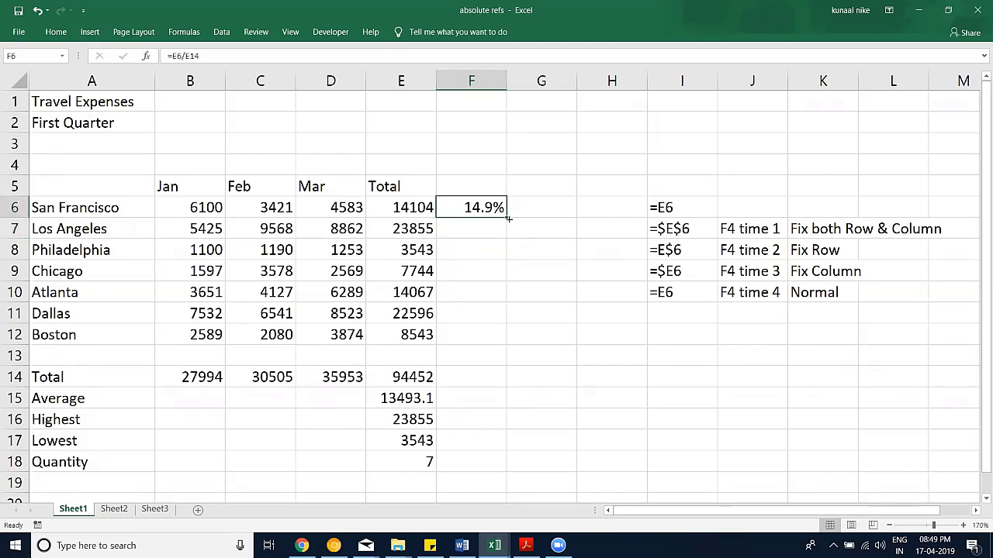
pyautogui.moveTo(507, 219); pyautogui.dragTo(490, 343)
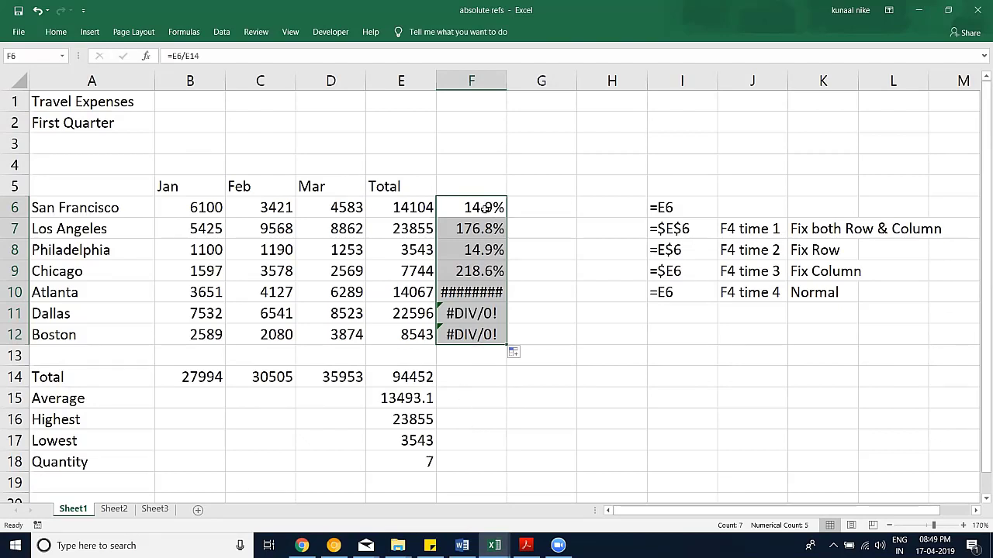
pyautogui.moveTo(481, 292); pyautogui.dragTo(479, 335)
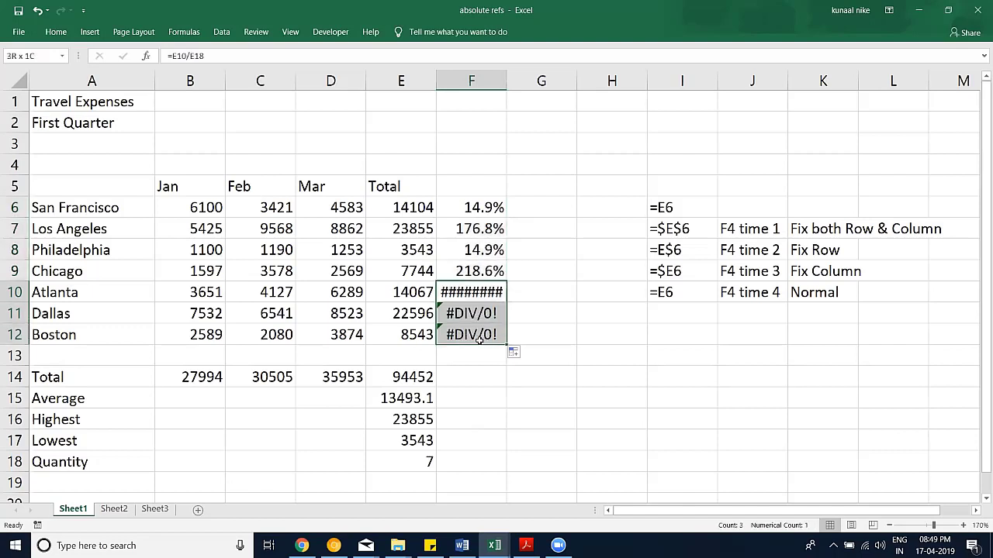
# Step: Lock F6's divisor with F4 so it reads =E6/$E$14
pyautogui.moveTo(479, 229); pyautogui.dragTo(492, 268)
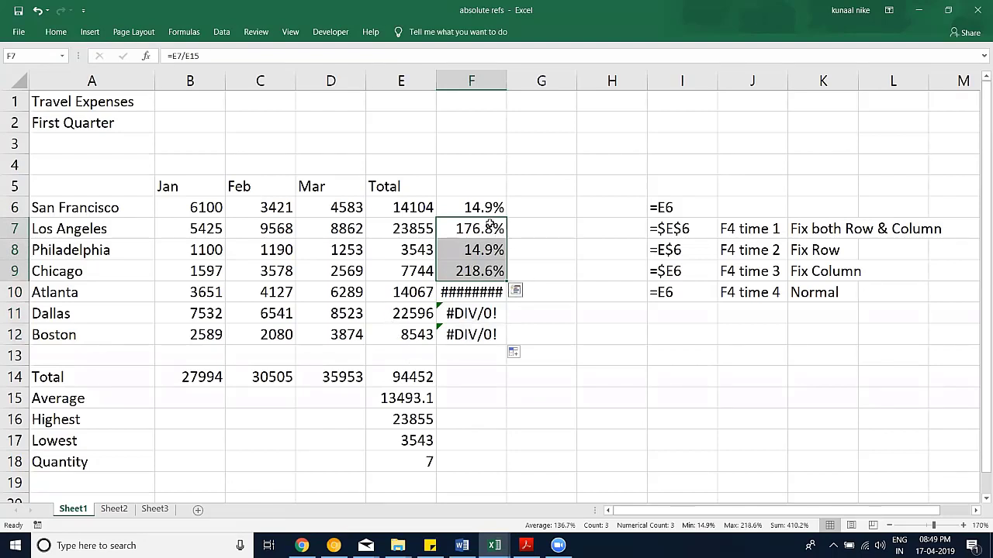
pyautogui.press('Up')
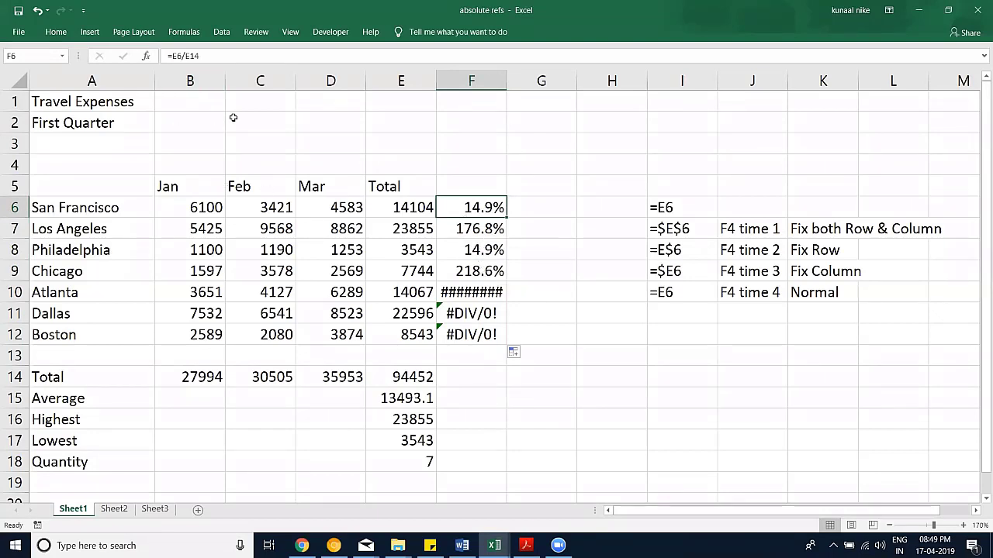
pyautogui.click(200, 55)
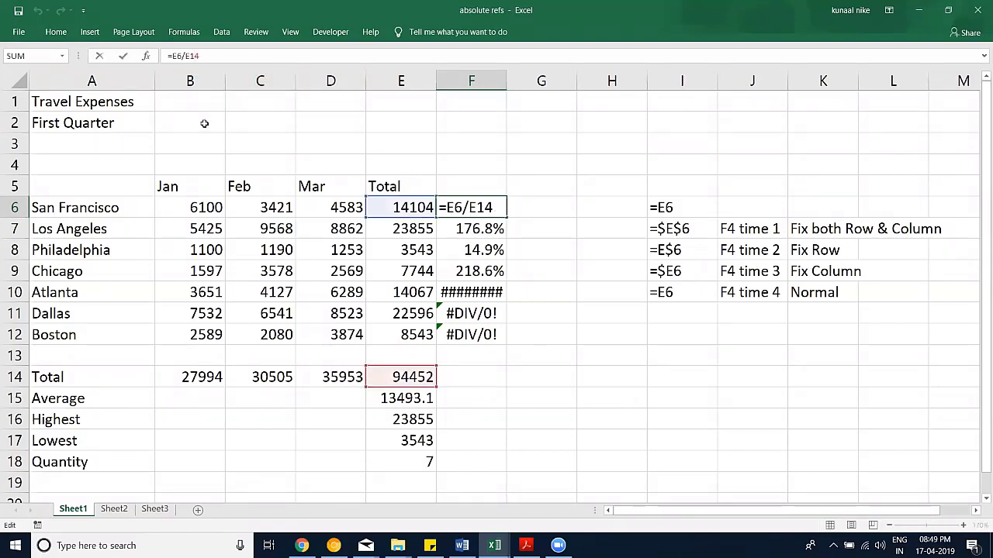
pyautogui.press('F4')
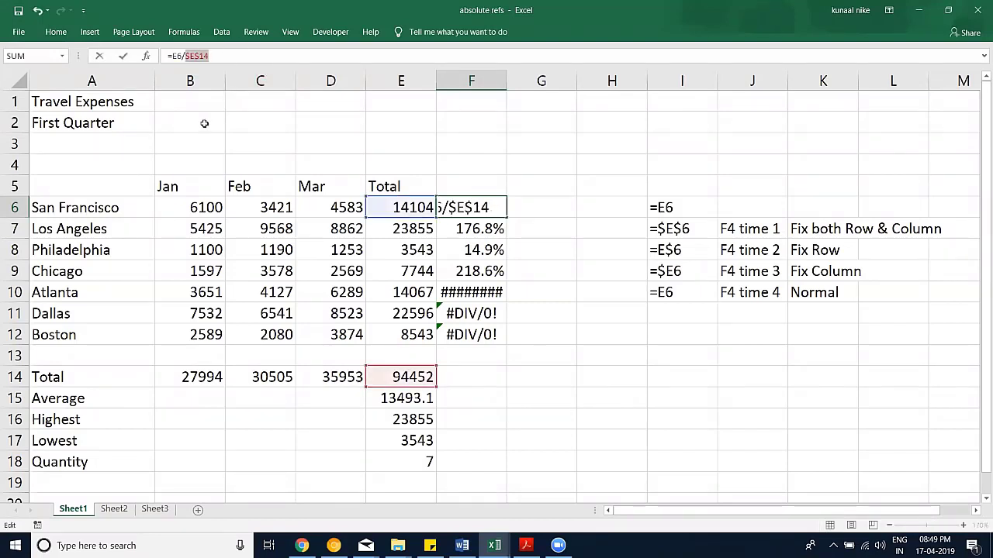
pyautogui.press('Return')
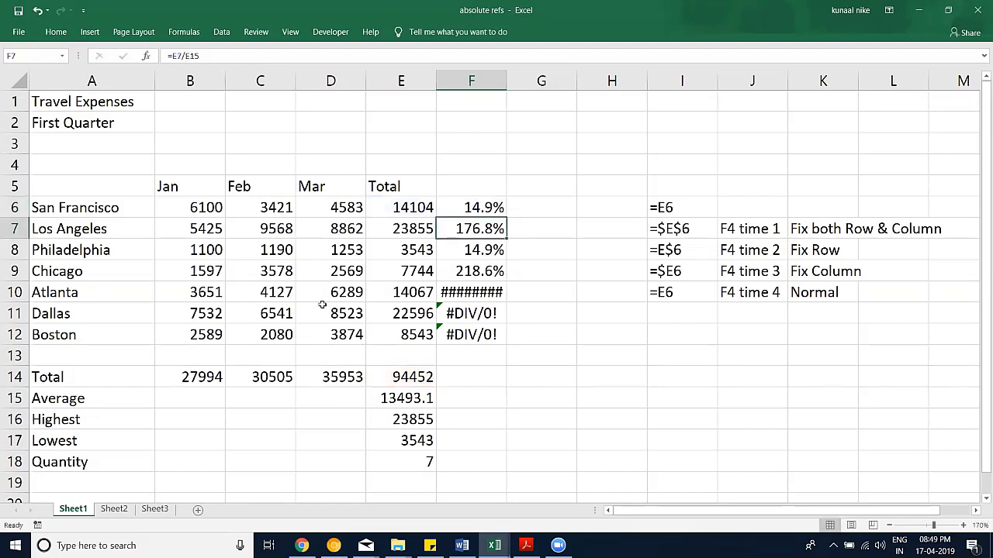
# Step: Compare the formulas in F7 and F6 without changing either
pyautogui.doubleClick(497, 231)
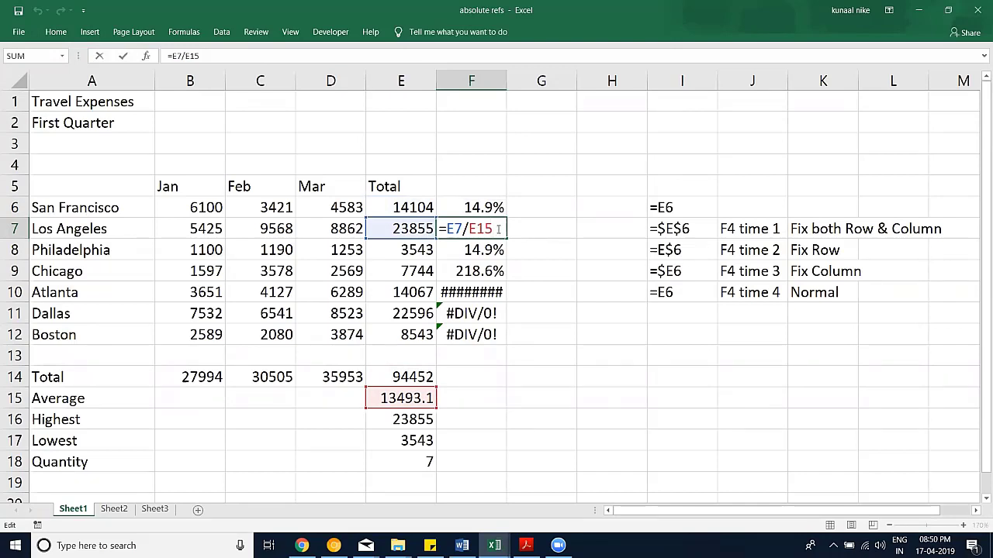
pyautogui.press('Escape')
pyautogui.click(483, 207)
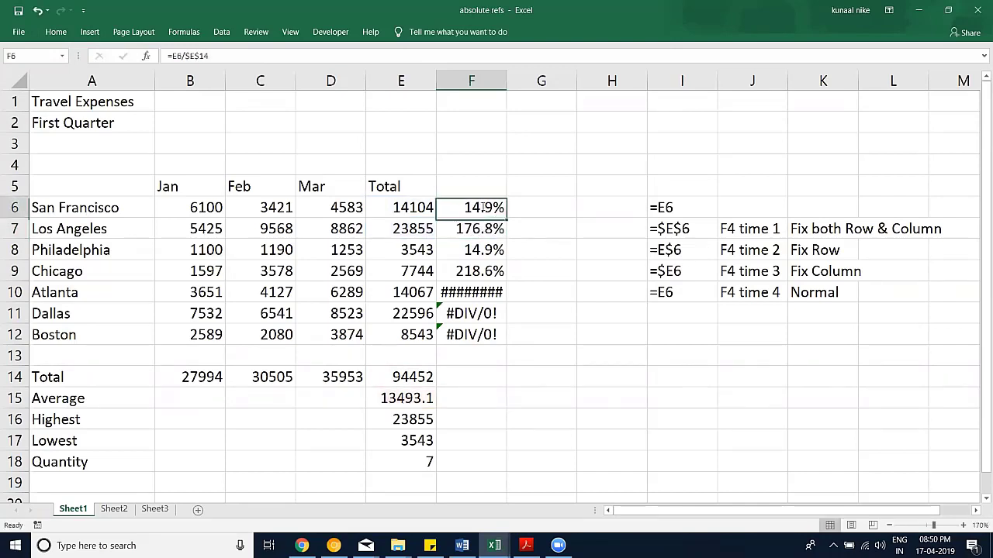
pyautogui.doubleClick(482, 207)
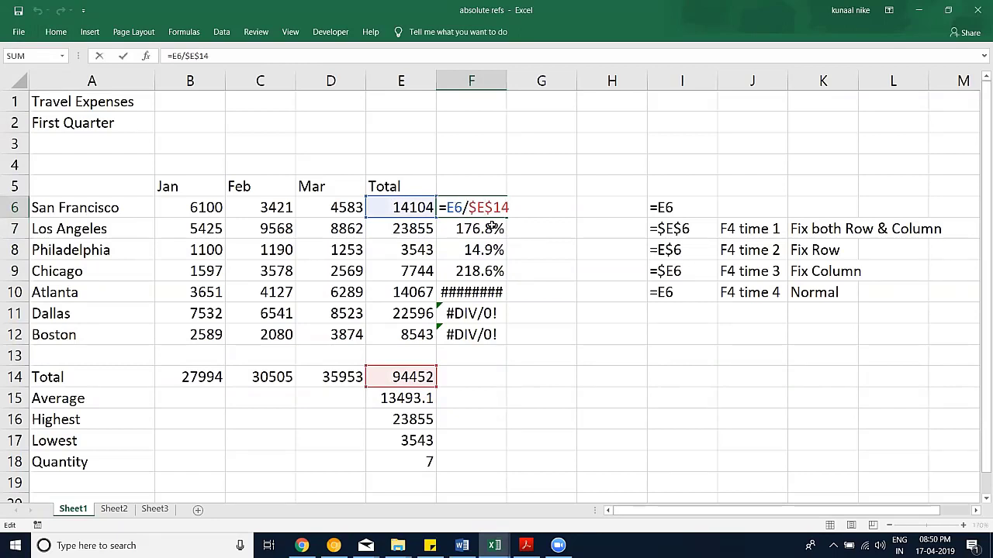
pyautogui.click(484, 229)
pyautogui.doubleClick(485, 229)
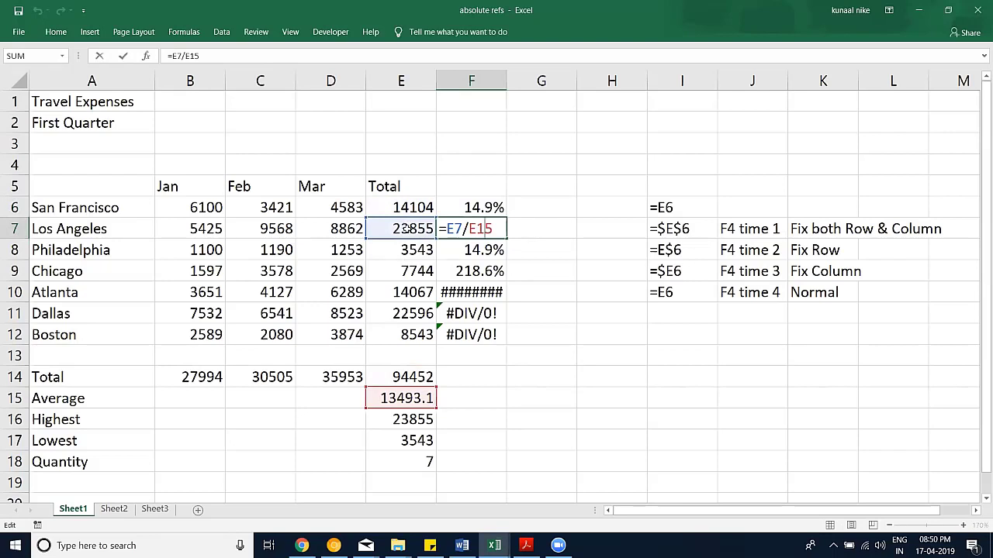
pyautogui.hotkey('ctrl', 'Return')
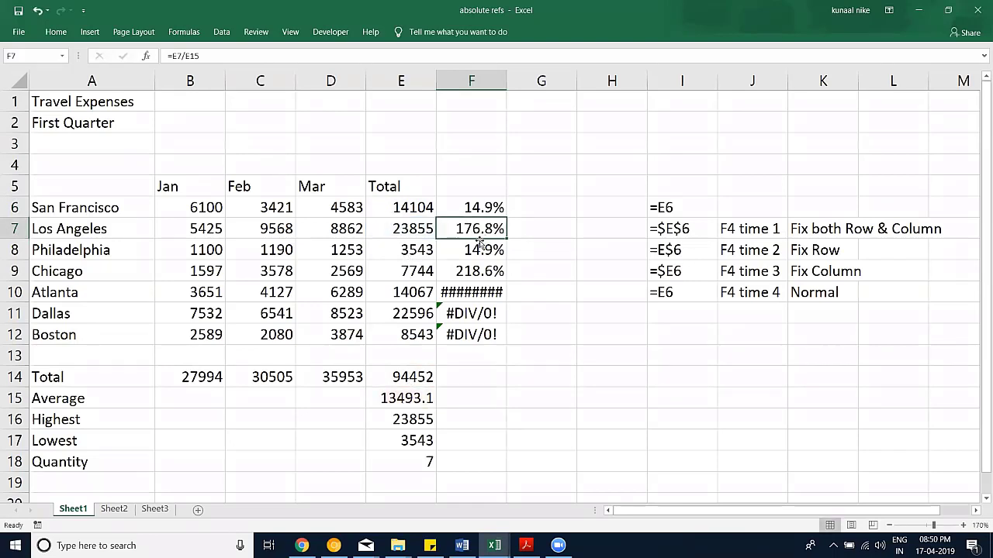
# Step: Repoint the F7 and F8 divisors at E14, cancel F9's edit, and reopen F6
pyautogui.doubleClick(473, 227)
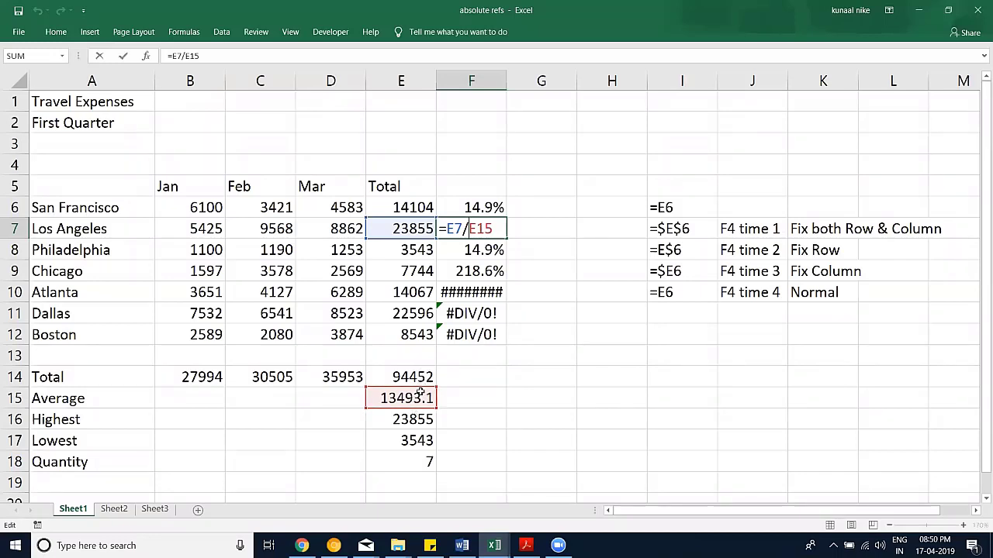
pyautogui.click(413, 376)
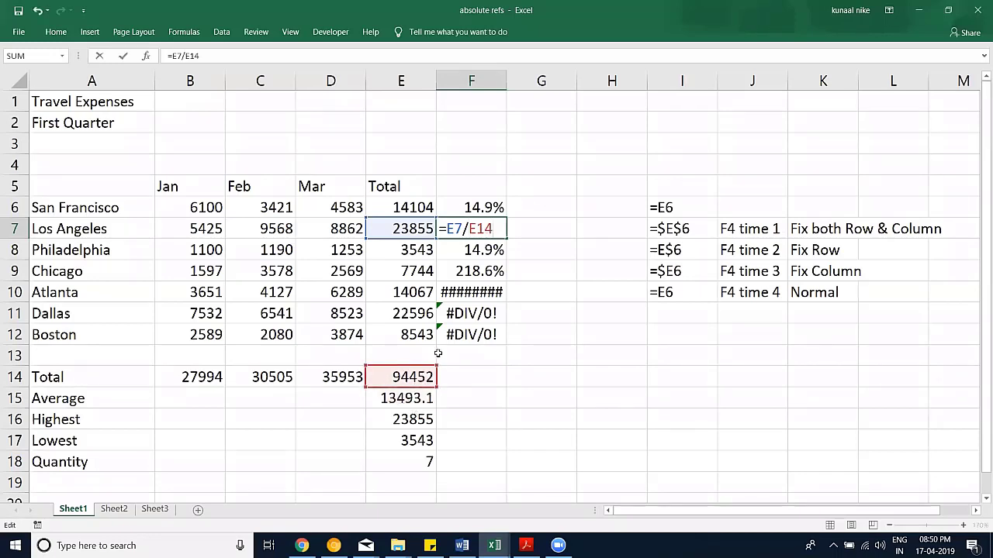
pyautogui.press('Return')
pyautogui.doubleClick(481, 249)
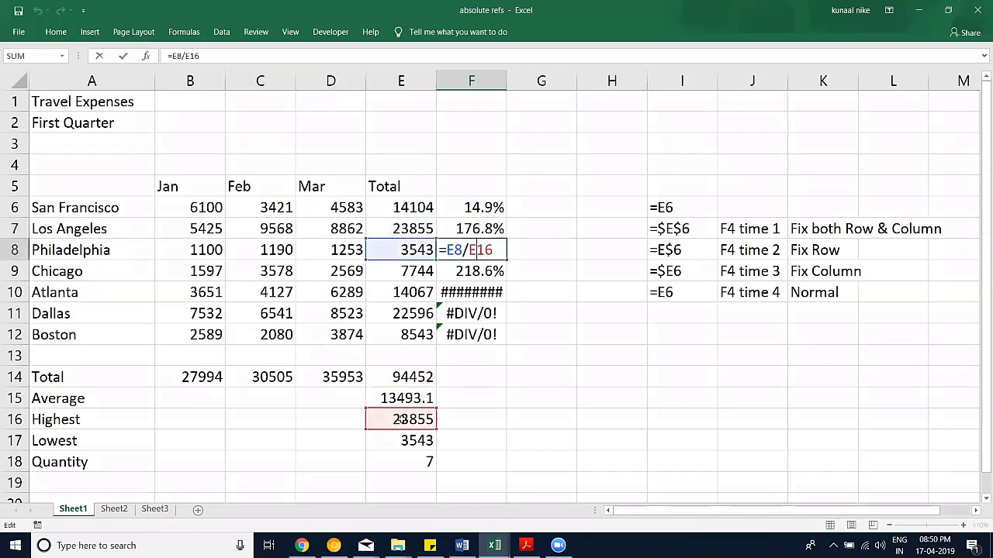
pyautogui.click(412, 376)
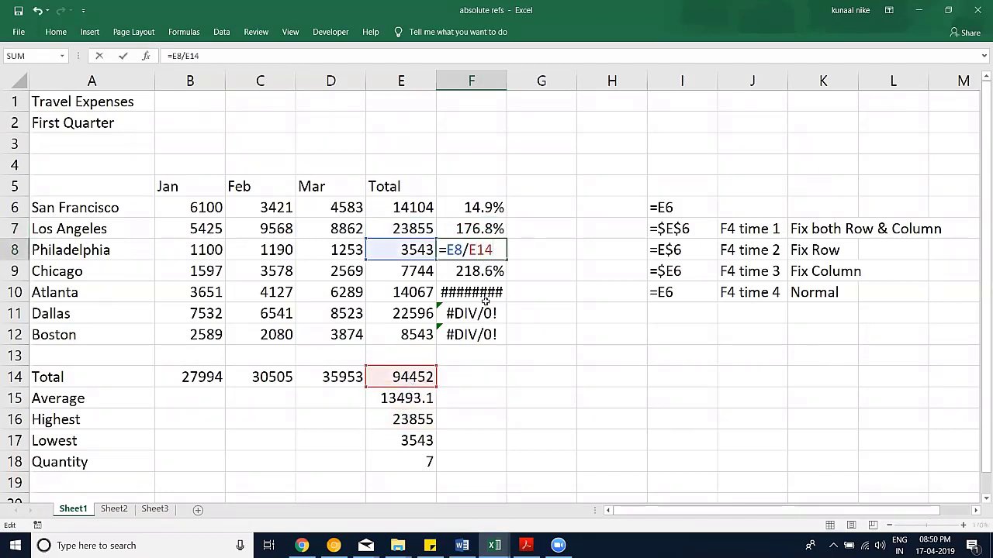
pyautogui.press('Return')
pyautogui.doubleClick(481, 271)
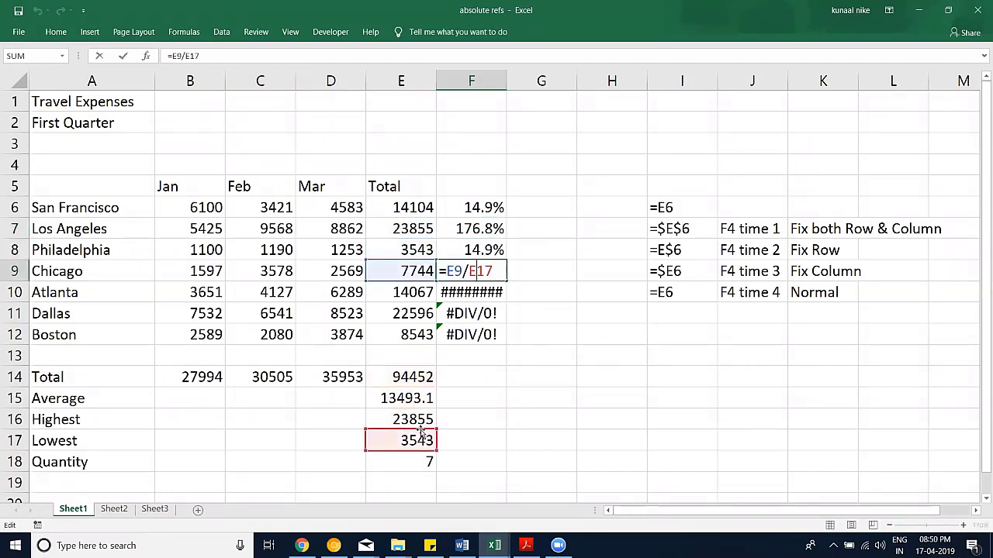
pyautogui.click(414, 377)
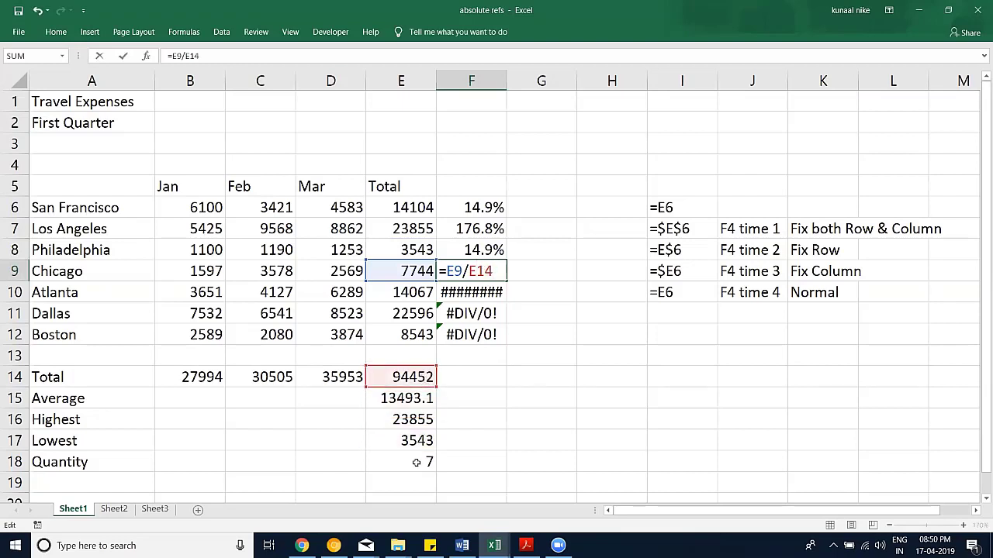
pyautogui.press('Escape')
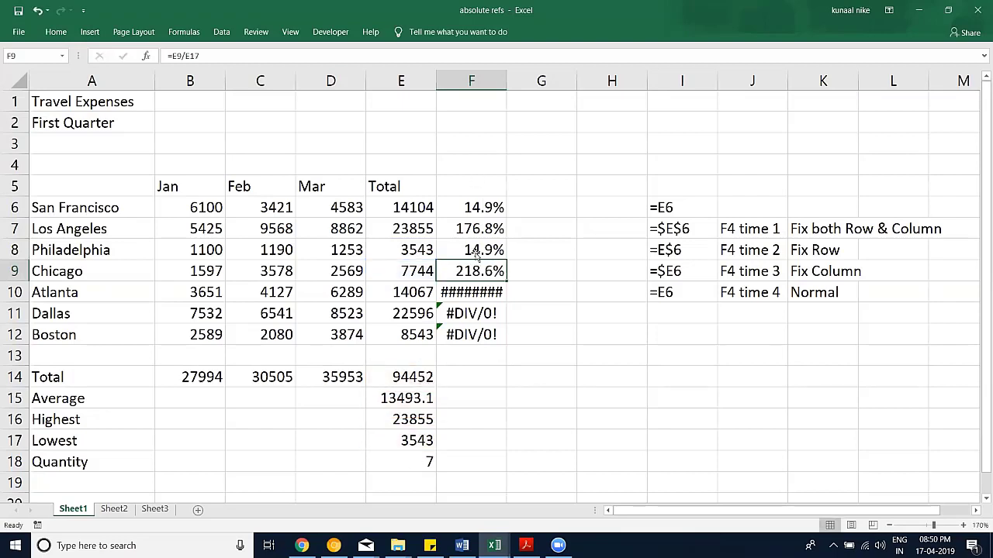
pyautogui.doubleClick(486, 206)
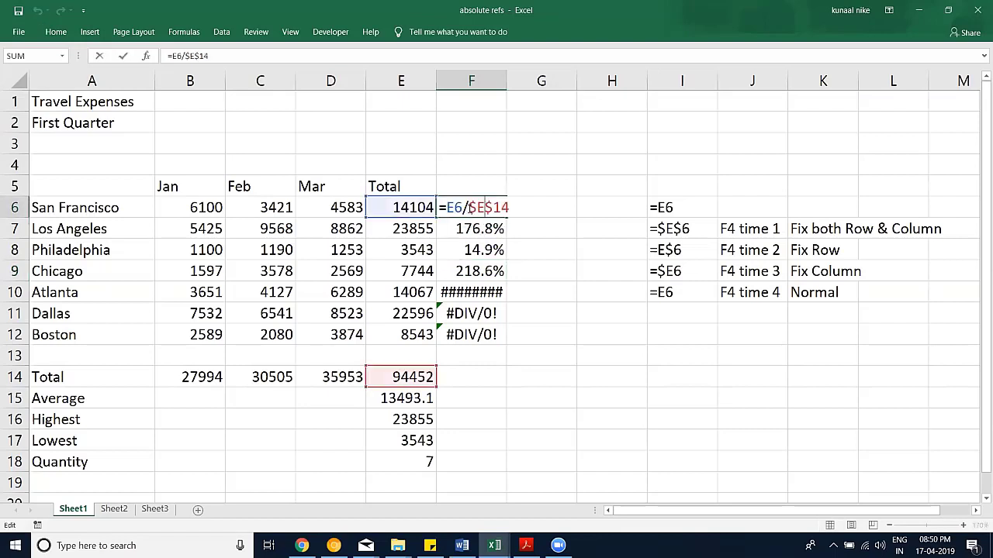
# Step: Set F6 to =E6/$E$14 and fill down to F12, giving shares 14.9% through 9.0%
pyautogui.moveTo(468, 207); pyautogui.dragTo(517, 210)
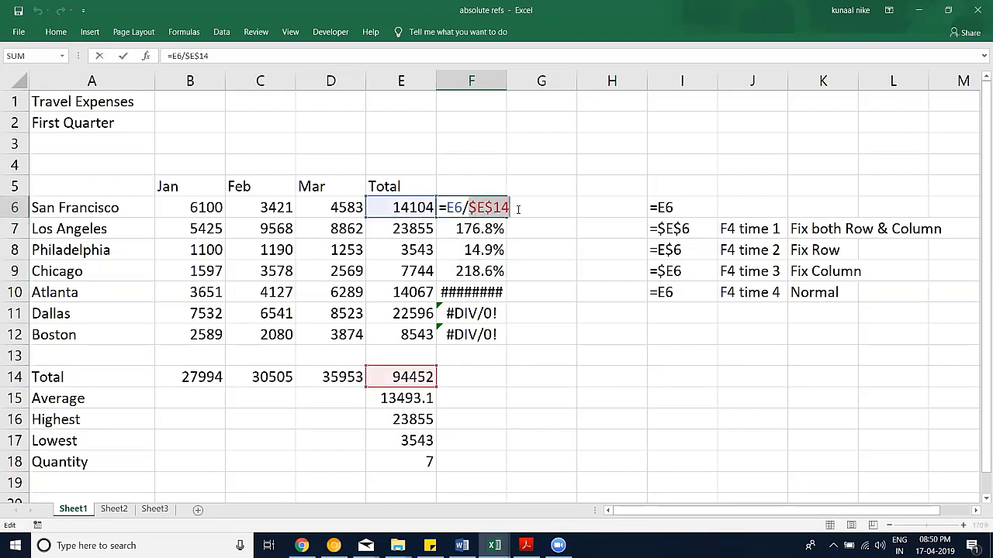
pyautogui.press('F4')
pyautogui.press('F4')
pyautogui.press('F4')
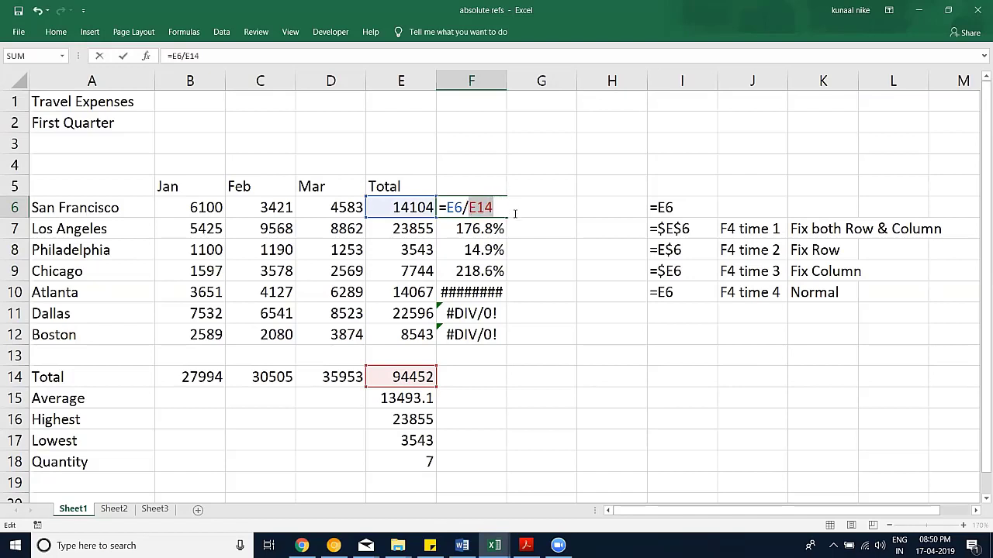
pyautogui.press('F4')
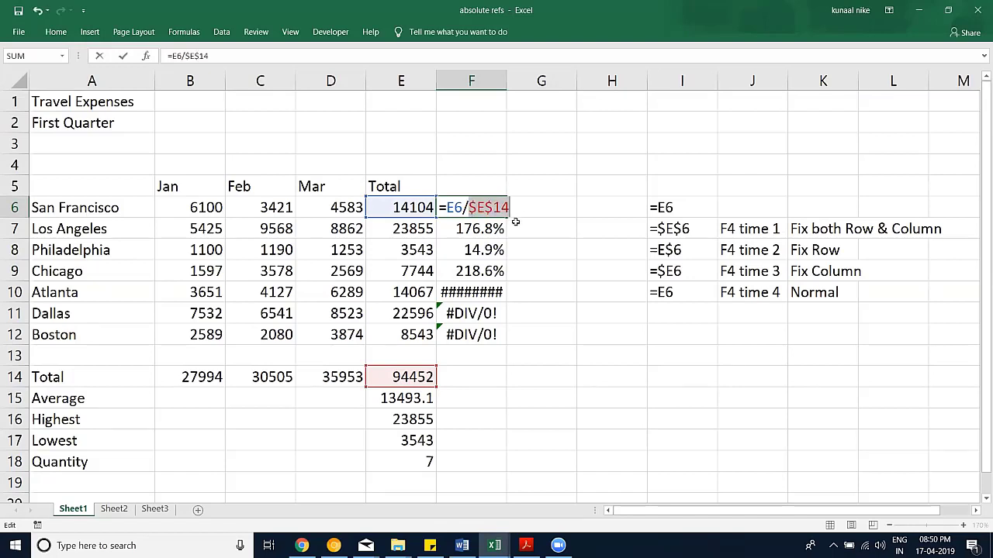
pyautogui.press('Return')
pyautogui.click(500, 206)
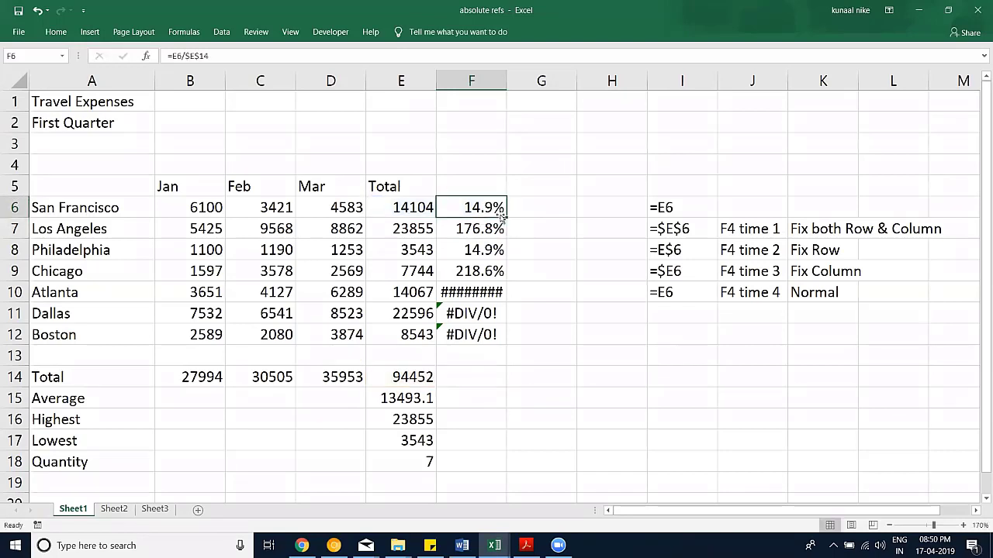
pyautogui.moveTo(506, 218); pyautogui.dragTo(504, 346)
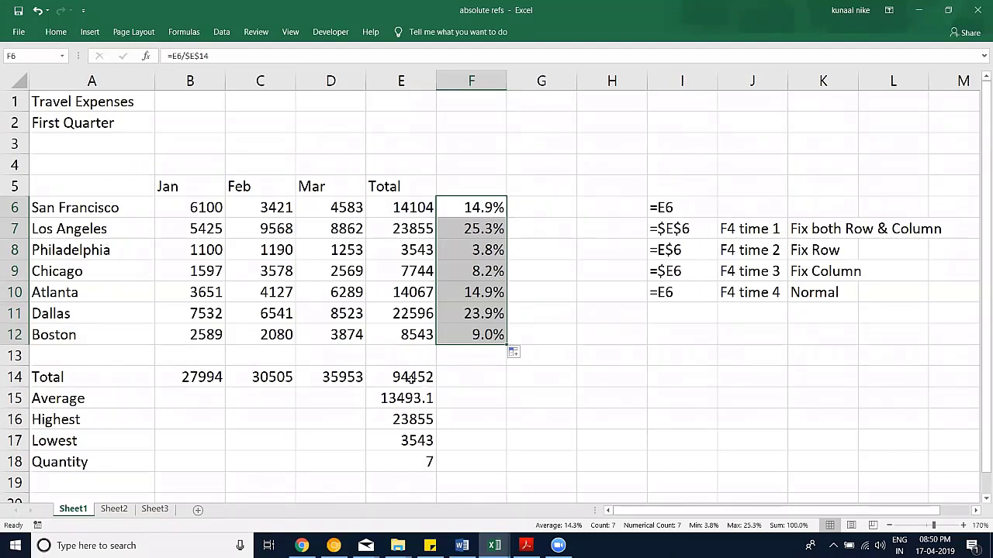
pyautogui.click(476, 335)
pyautogui.doubleClick(476, 334)
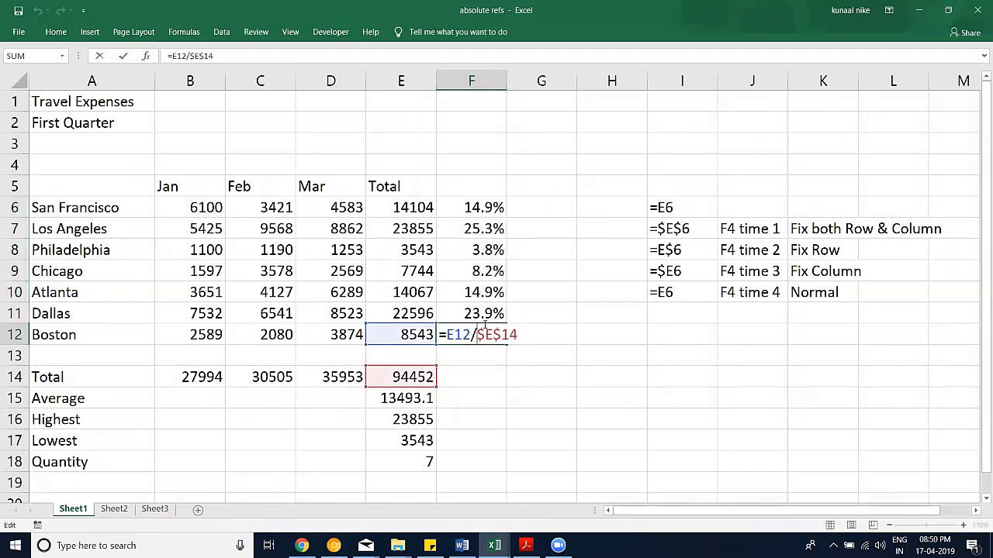
pyautogui.click(473, 313)
pyautogui.doubleClick(473, 313)
pyautogui.doubleClick(482, 207)
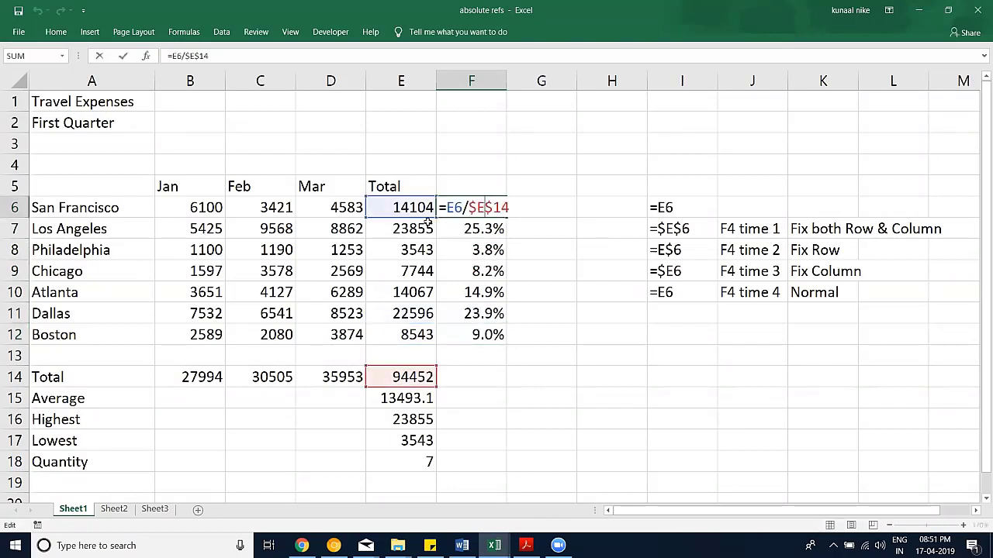
pyautogui.doubleClick(484, 229)
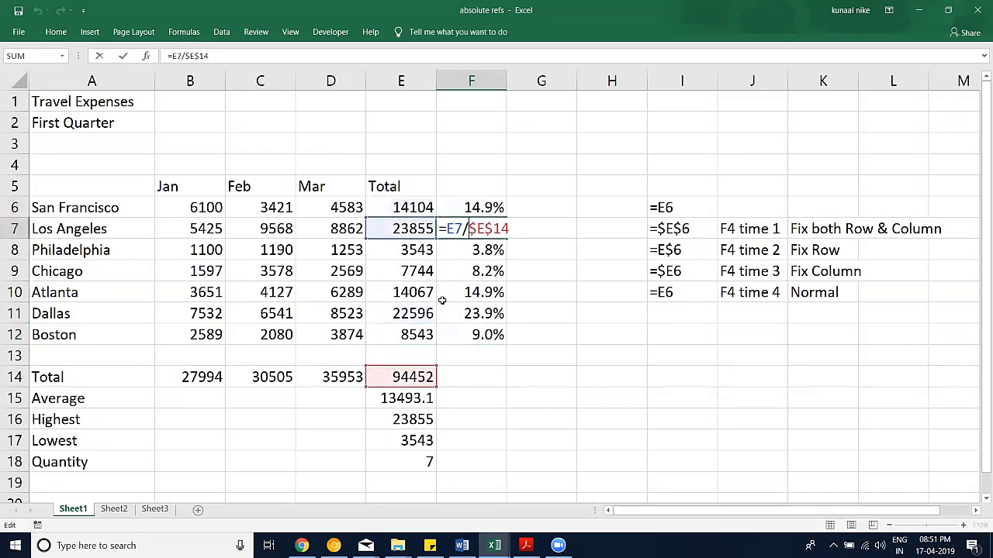
pyautogui.click(470, 252)
pyautogui.doubleClick(469, 270)
pyautogui.click(469, 293)
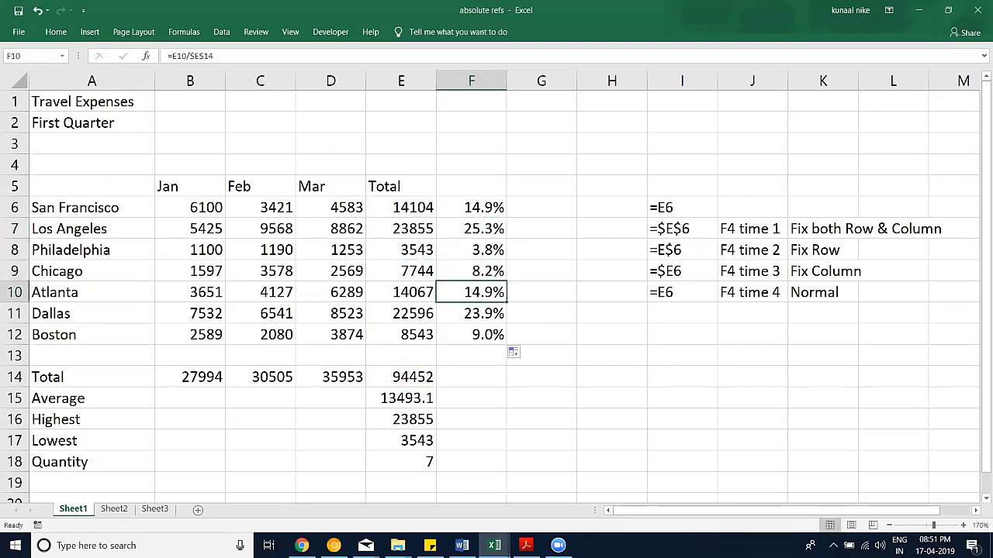
pyautogui.doubleClick(469, 313)
pyautogui.doubleClick(471, 334)
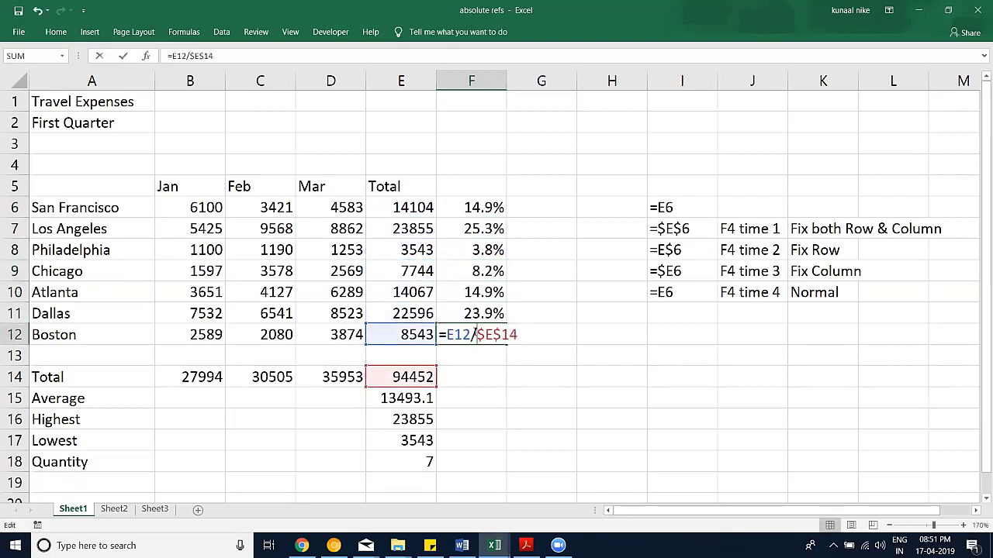
pyautogui.hotkey('ctrl', 'Return')
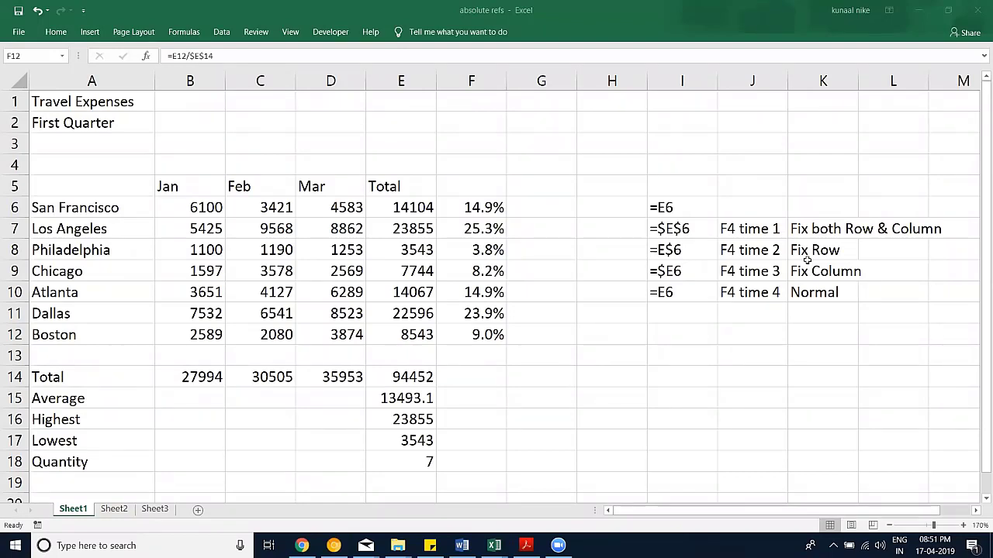
pyautogui.moveTo(492, 207); pyautogui.dragTo(489, 341)
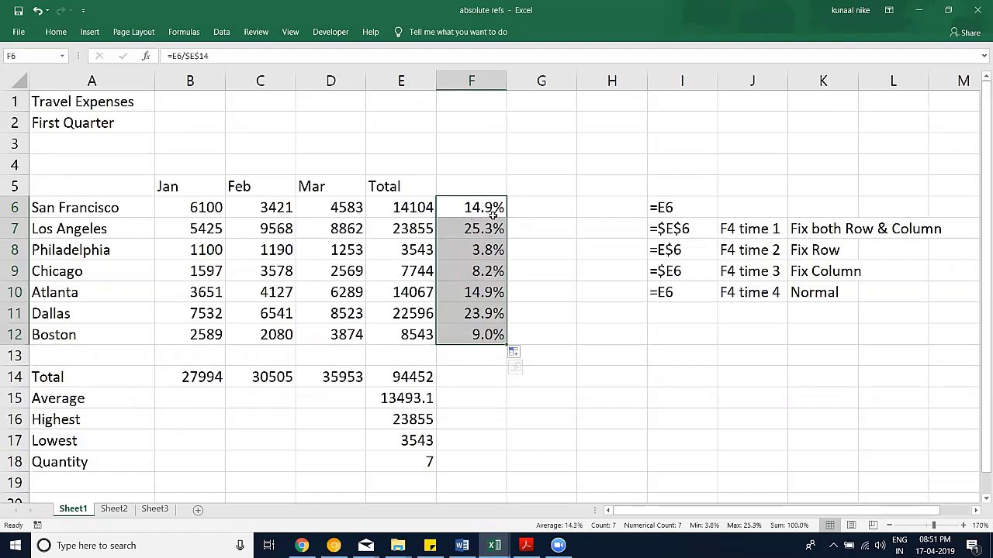
# Step: Enter =100*10% in G3 so it shows 10, then review the 10% part unchanged
pyautogui.click(555, 147)
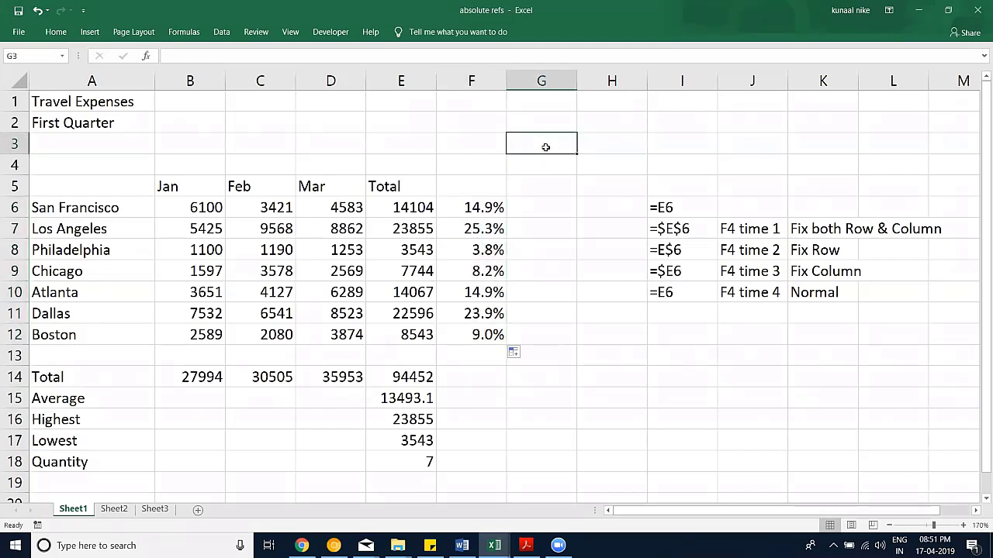
pyautogui.write('=100')
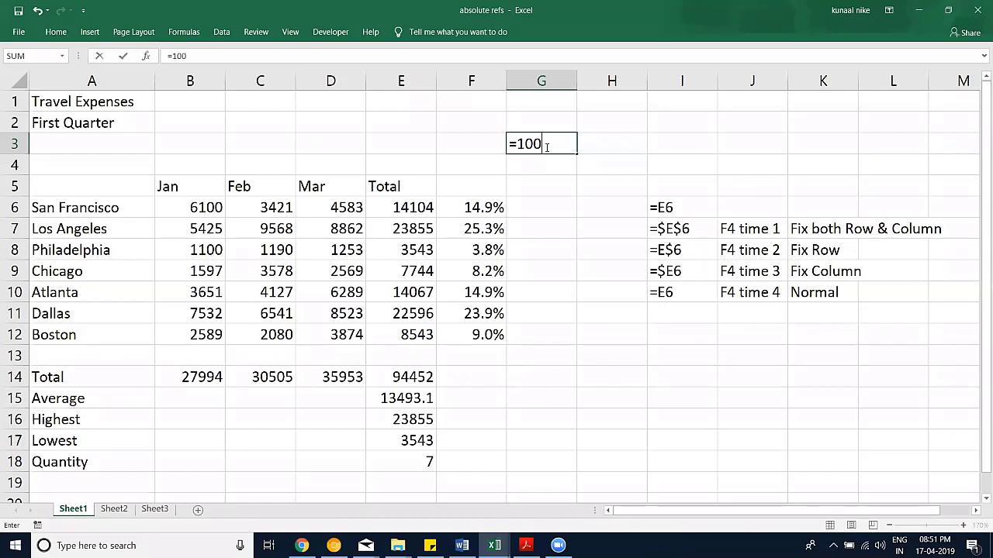
pyautogui.write('*10%')
pyautogui.moveTo(549, 144); pyautogui.dragTo(584, 147)
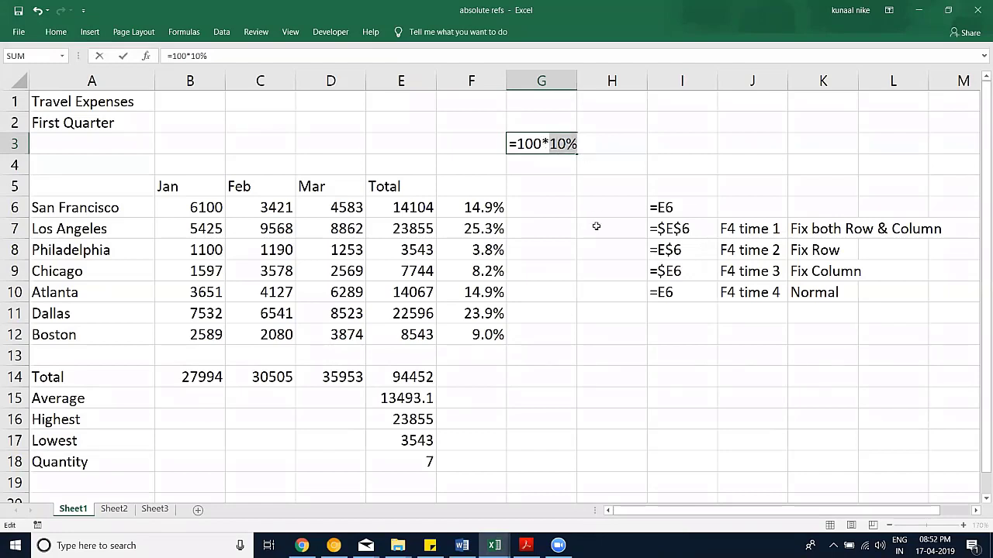
pyautogui.press('Return')
pyautogui.press('Up')
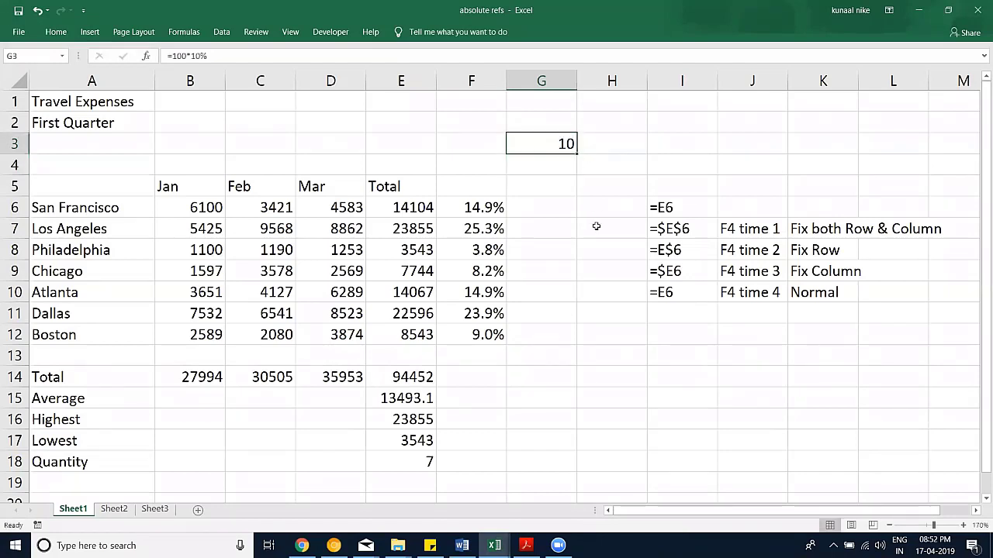
pyautogui.doubleClick(564, 149)
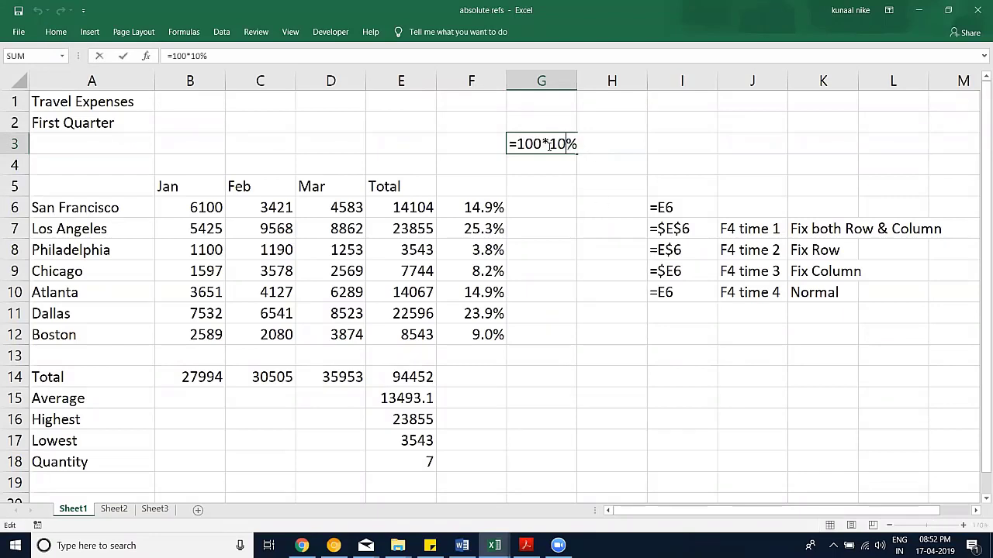
pyautogui.moveTo(549, 145); pyautogui.dragTo(576, 145)
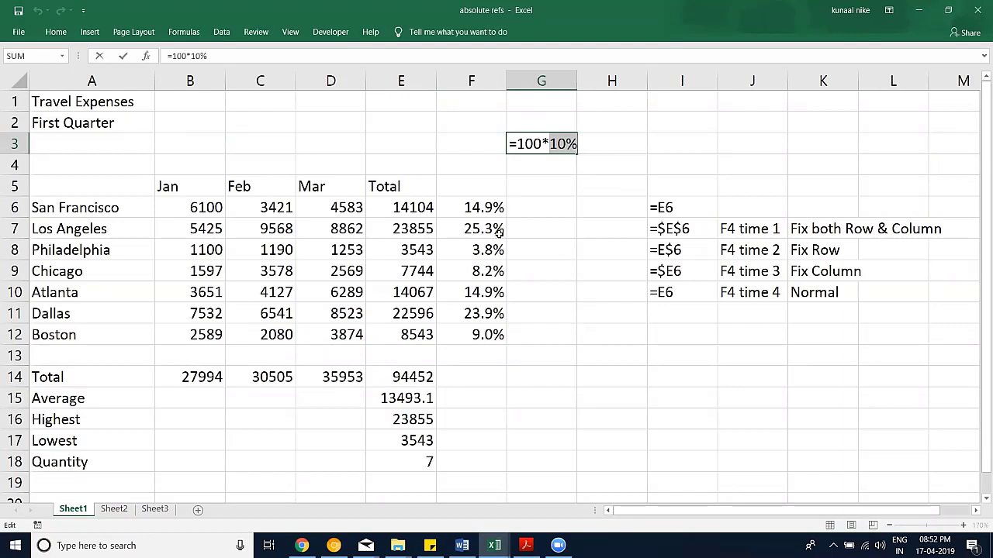
pyautogui.press('Escape')
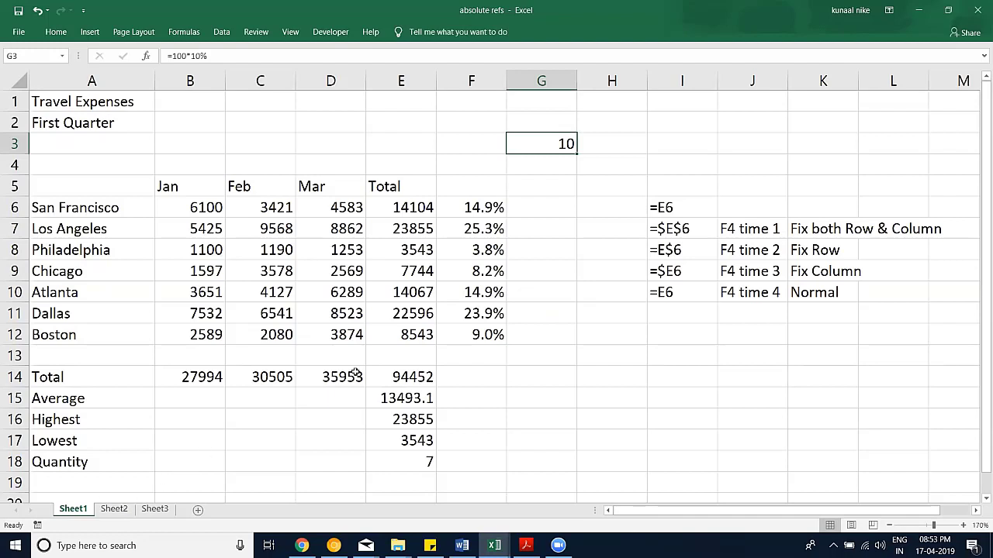
# Step: Switch to Sheet2 and zoom in on the grid
pyautogui.click(114, 509)
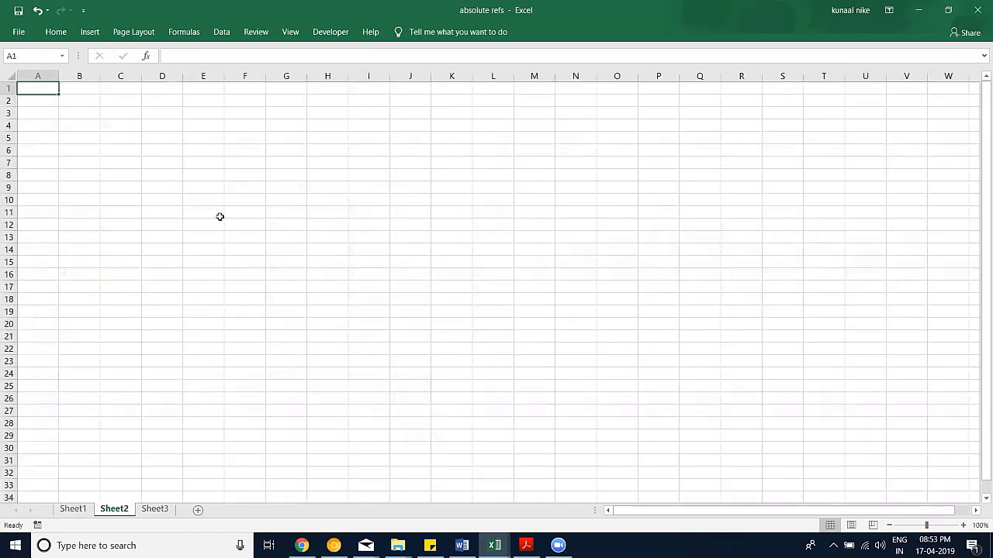
pyautogui.click(962, 526)
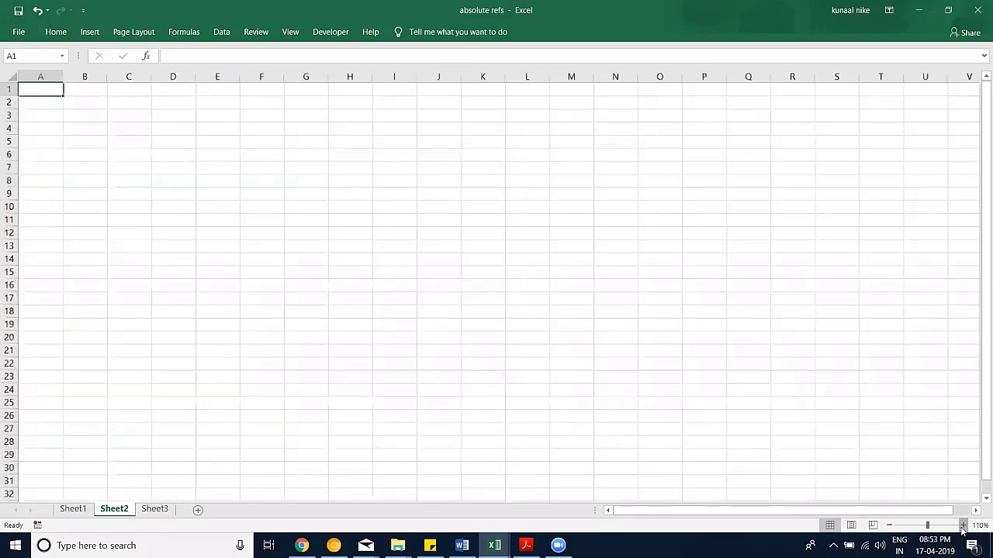
pyautogui.click(963, 526)
pyautogui.click(962, 526)
pyautogui.click(962, 526)
pyautogui.click(962, 525)
pyautogui.click(963, 525)
pyautogui.click(963, 526)
pyautogui.click(962, 526)
pyautogui.click(963, 525)
pyautogui.click(962, 525)
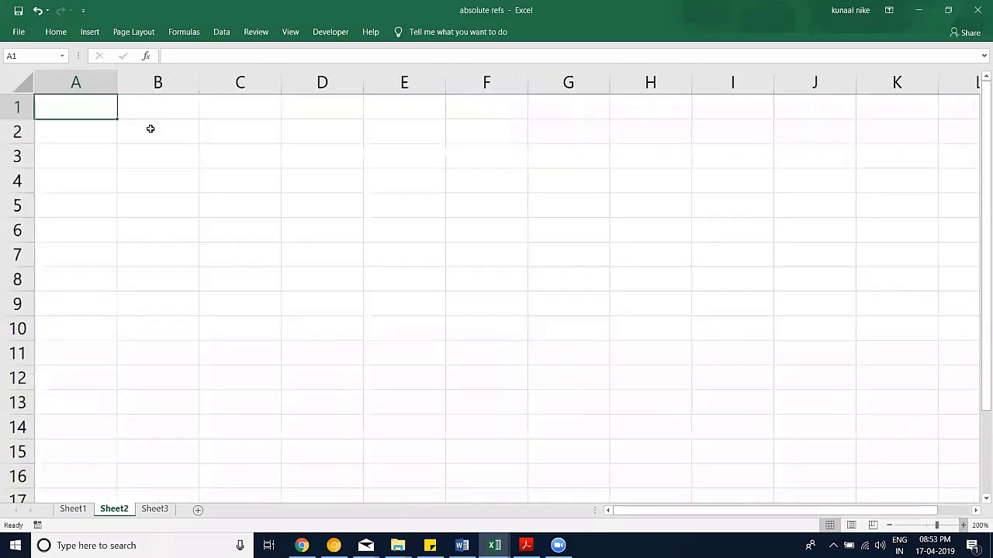
# Step: Fill the column headers 1 to 5 across B1:F1 as a series
pyautogui.click(133, 110)
pyautogui.write('1')
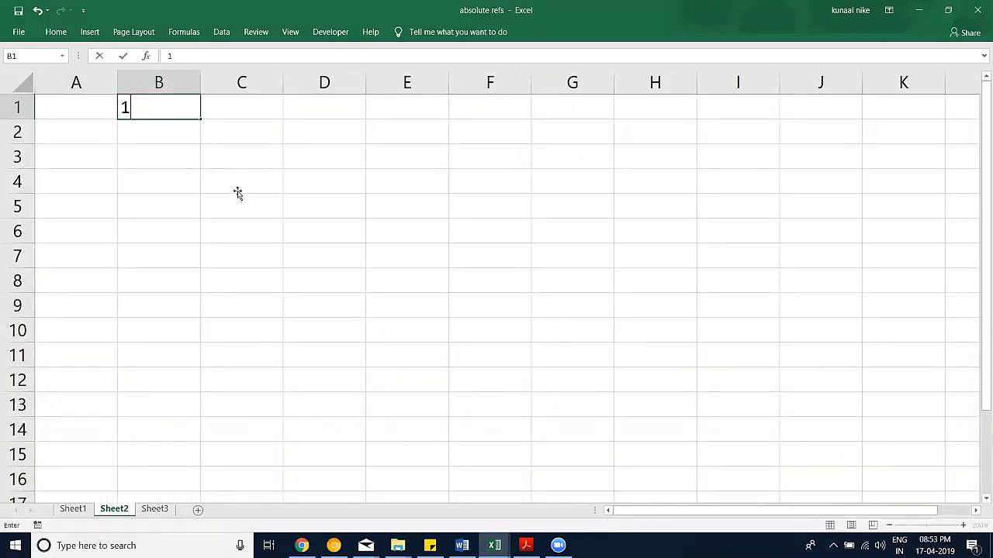
pyautogui.click(237, 190)
pyautogui.click(185, 111)
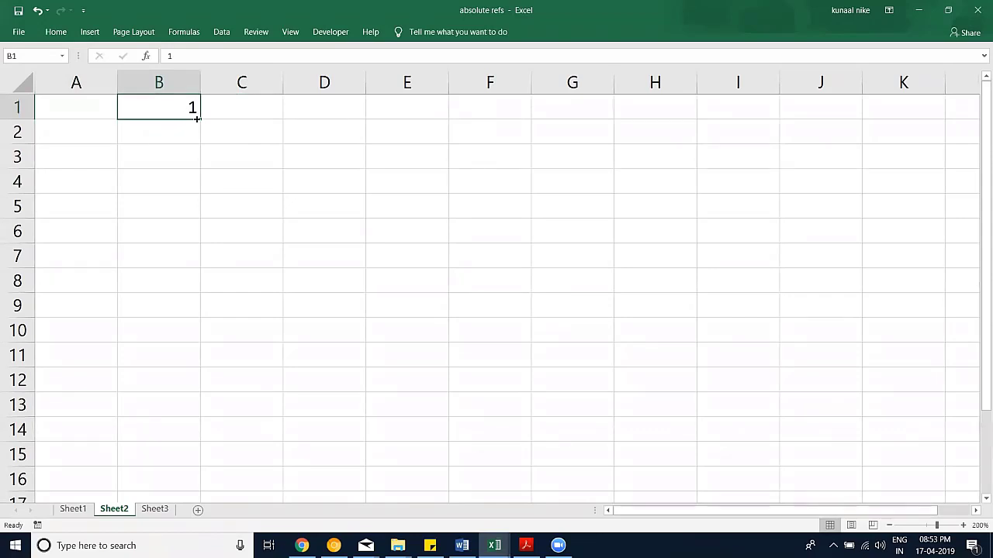
pyautogui.moveTo(200, 120); pyautogui.dragTo(517, 115)
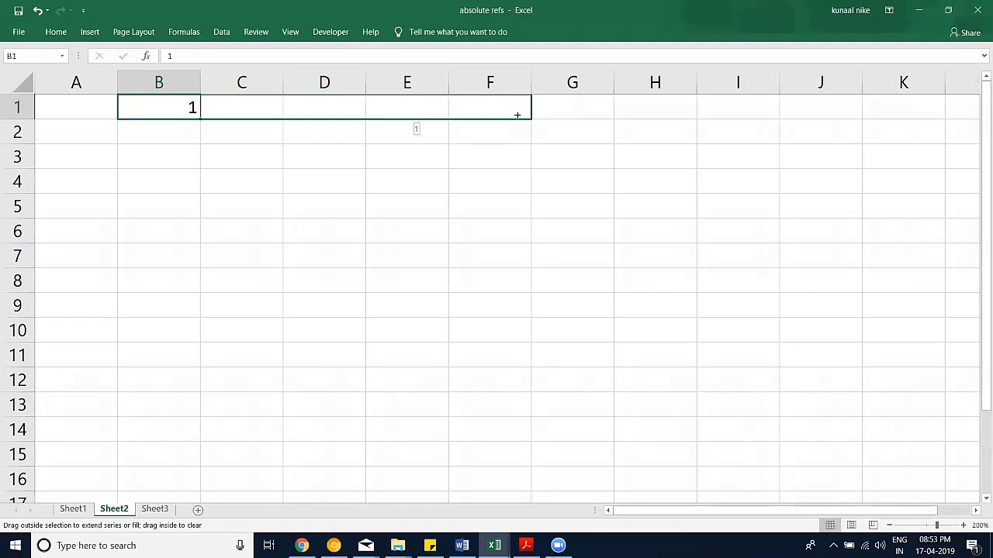
pyautogui.moveTo(517, 115); pyautogui.dragTo(517, 114)
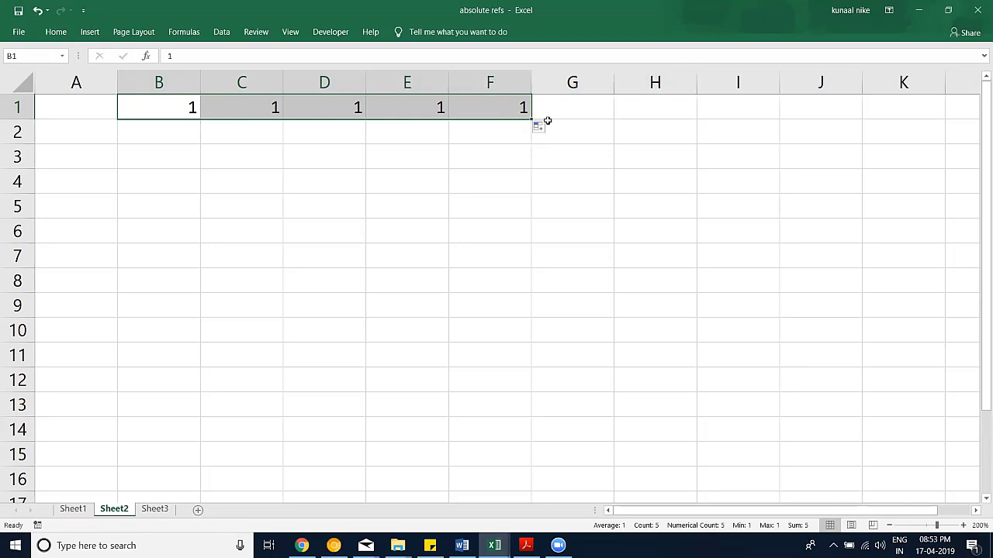
pyautogui.click(544, 127)
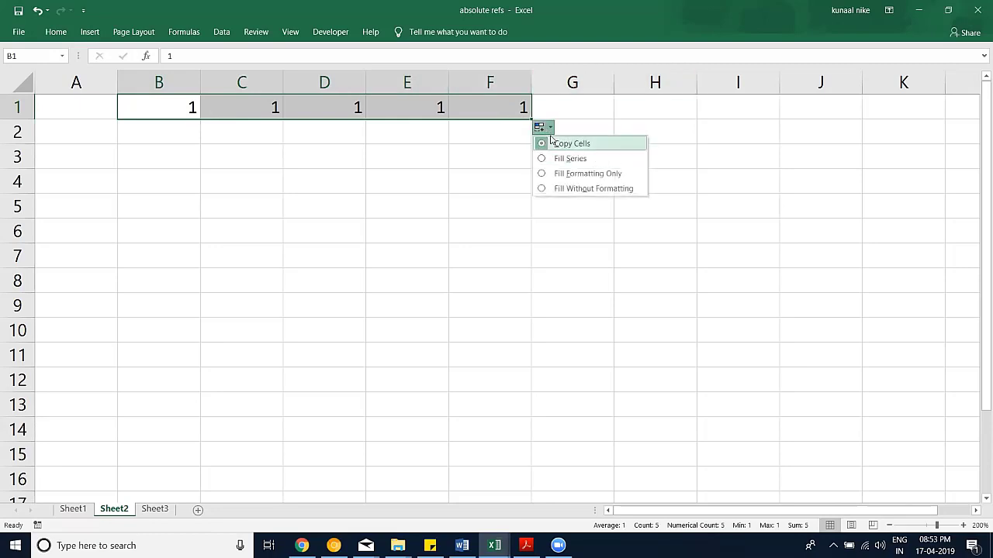
pyautogui.click(570, 158)
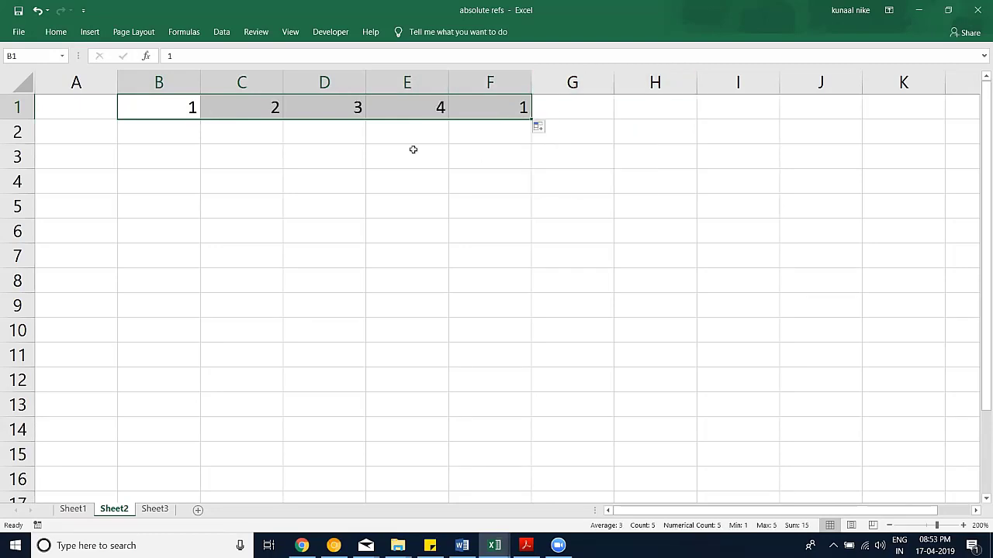
# Step: Enter 1 and 2 in A2:A3, extend the series to A6, and clear A7:A9
pyautogui.click(100, 133)
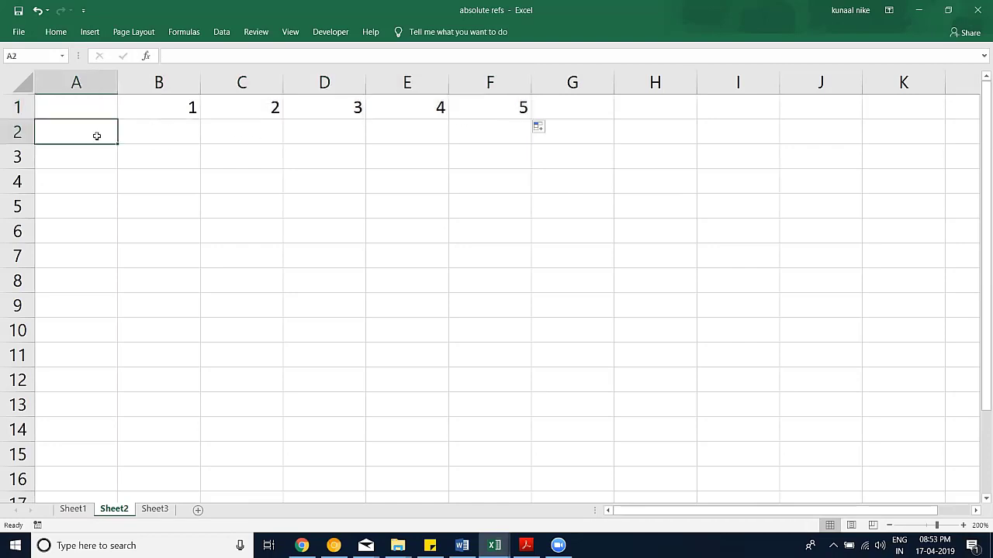
pyautogui.write('1')
pyautogui.click(114, 171)
pyautogui.click(95, 154)
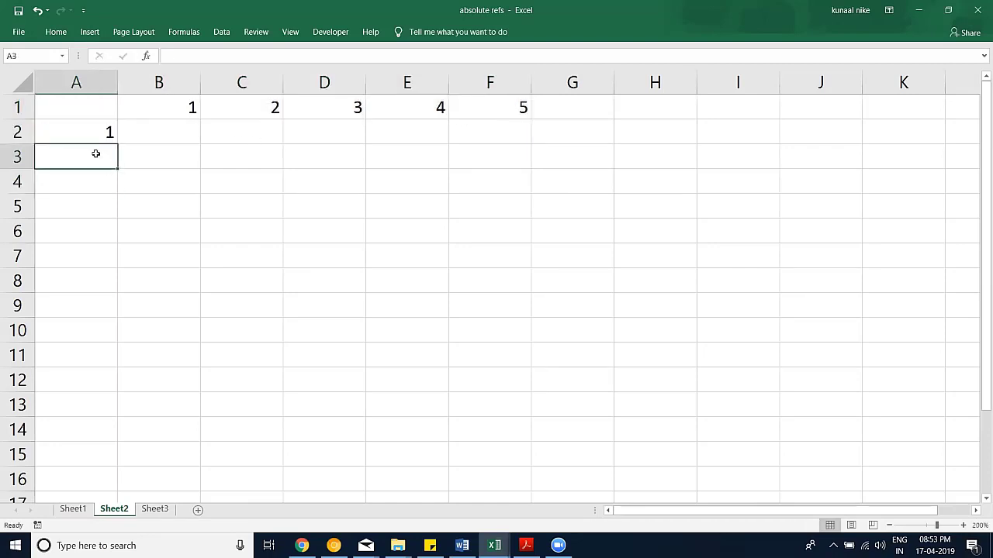
pyautogui.write('1.')
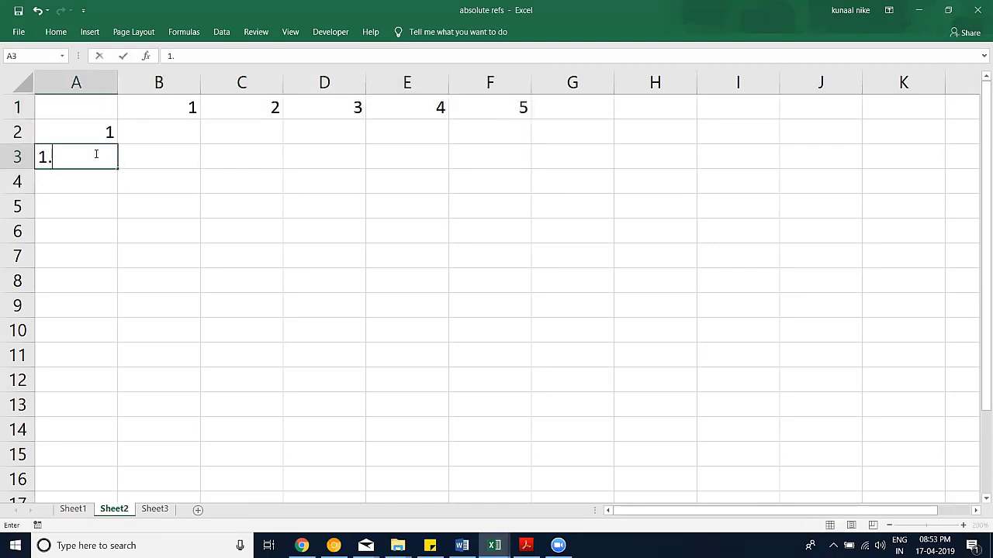
pyautogui.write('5')
pyautogui.click(121, 173)
pyautogui.moveTo(96, 139); pyautogui.dragTo(138, 312)
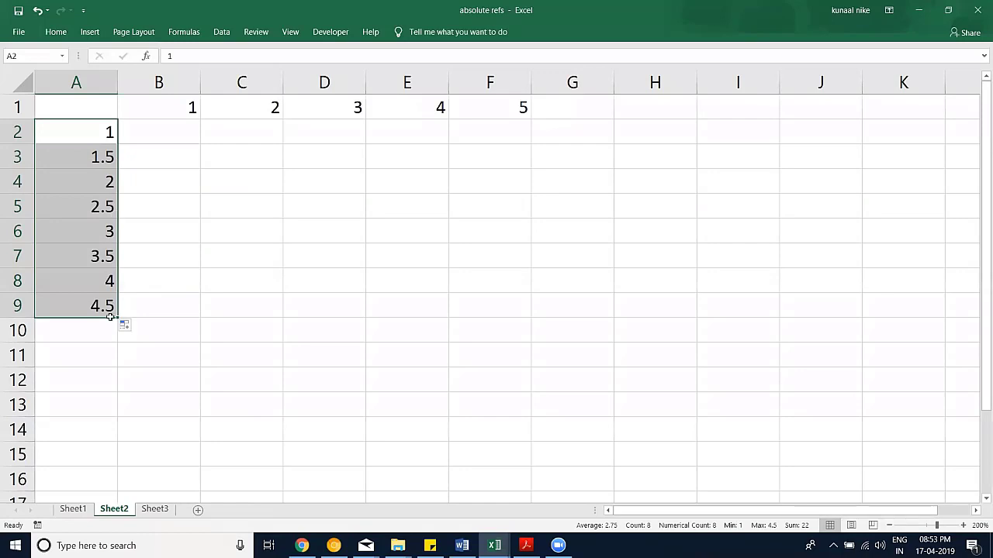
pyautogui.click(99, 157)
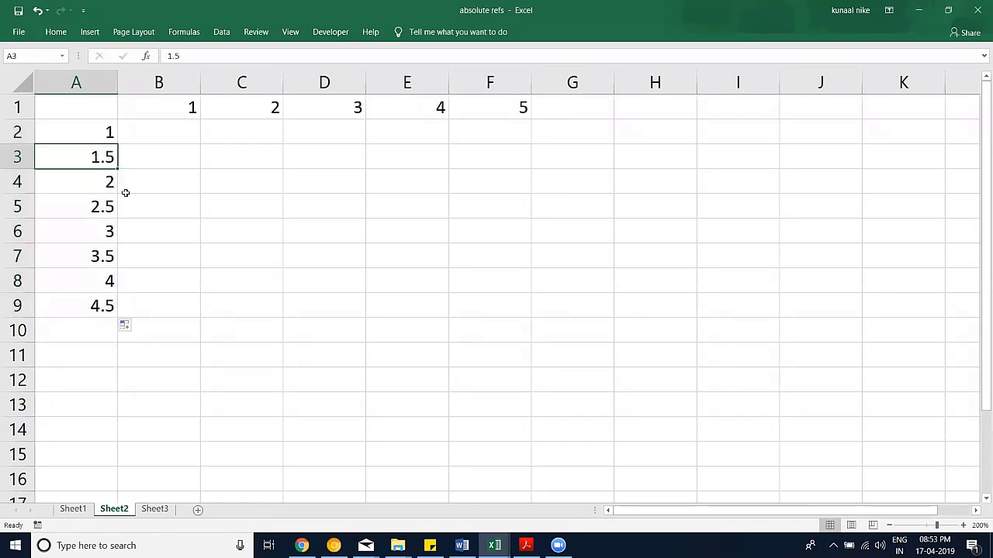
pyautogui.write('2')
pyautogui.press('Return')
pyautogui.moveTo(93, 132); pyautogui.dragTo(101, 305)
pyautogui.press('Delete')
pyautogui.click(152, 271)
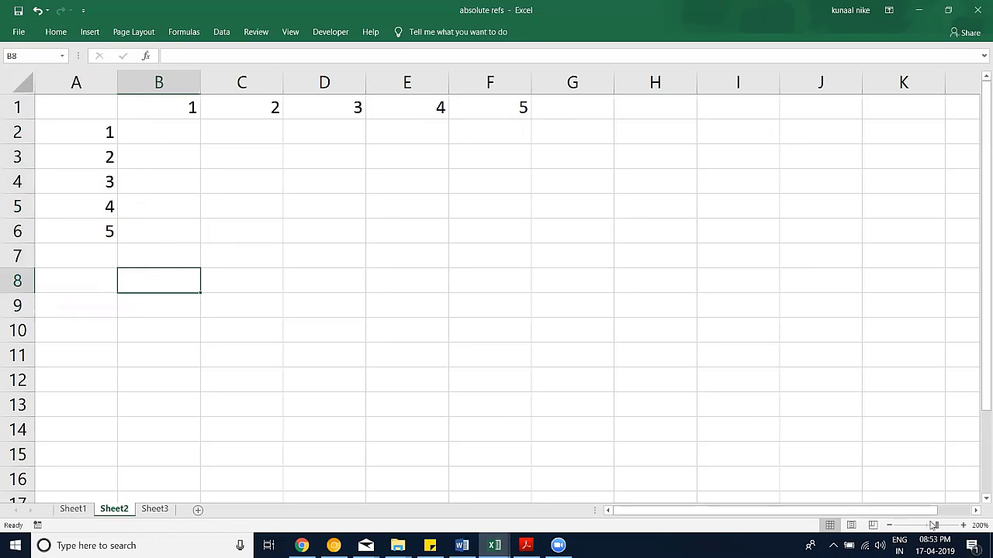
pyautogui.click(962, 525)
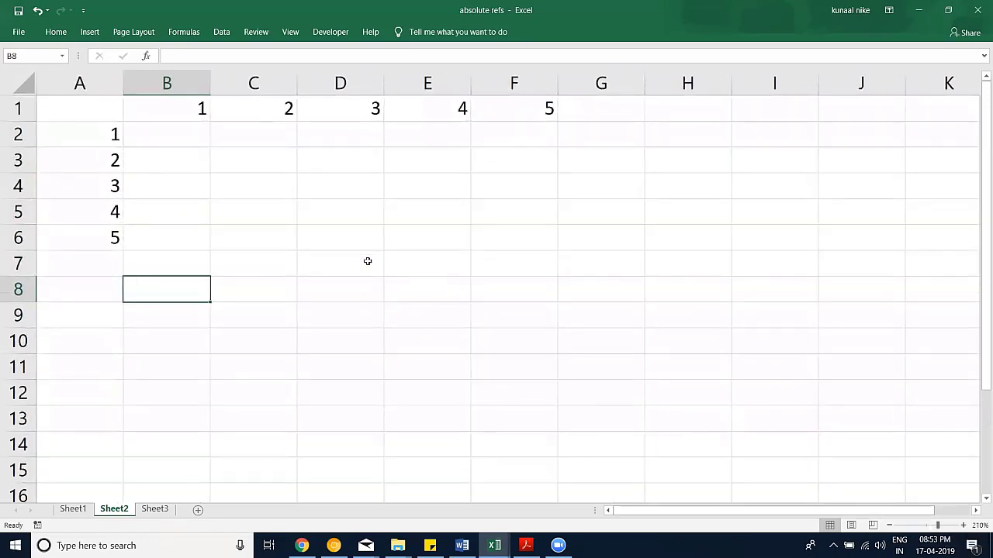
pyautogui.click(196, 138)
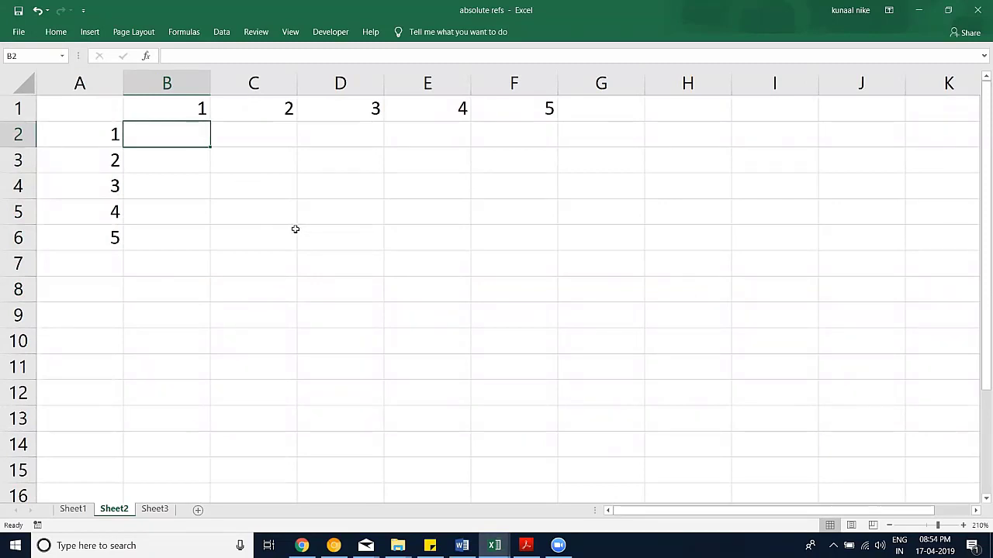
pyautogui.write('1')
pyautogui.click(109, 107)
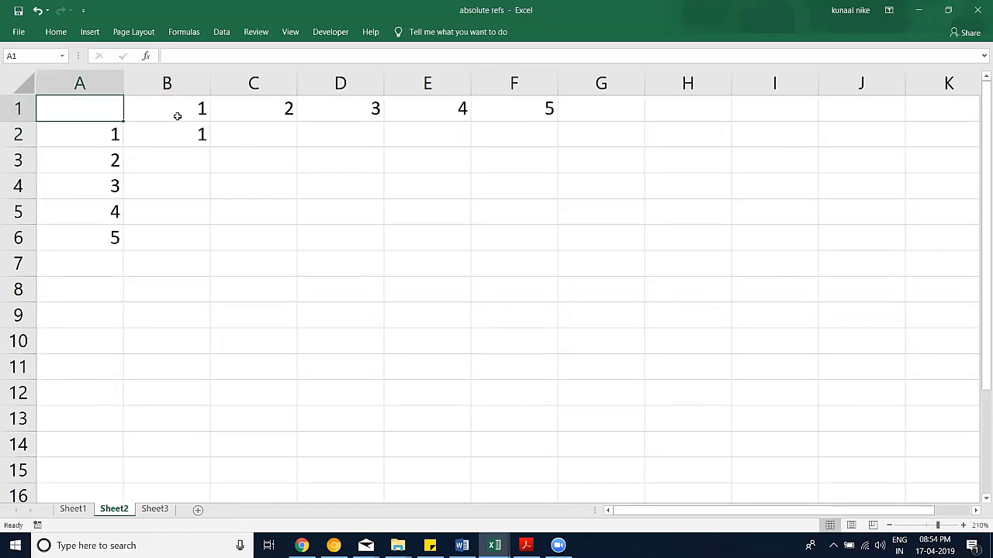
pyautogui.click(285, 134)
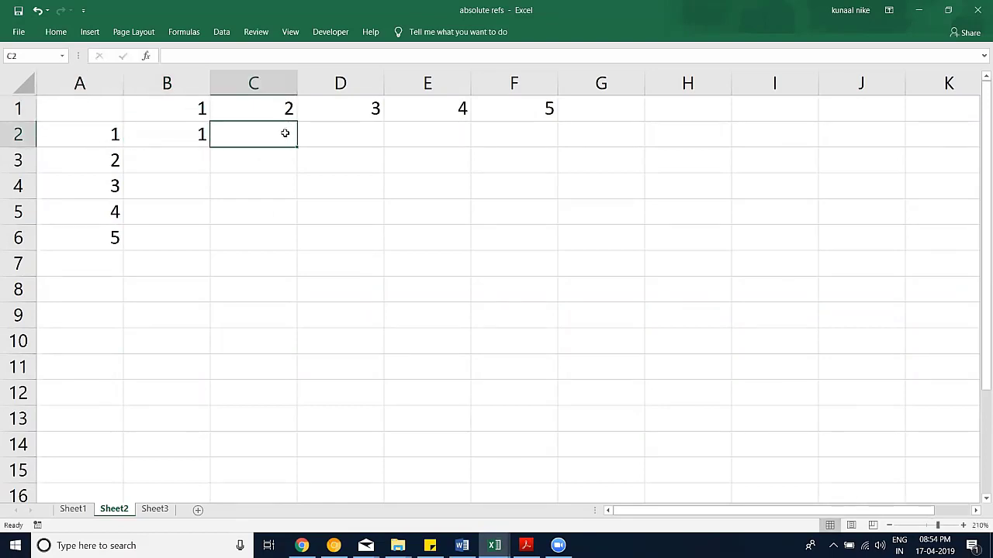
pyautogui.write('2')
pyautogui.press('Tab')
pyautogui.write('2')
pyautogui.click(494, 132)
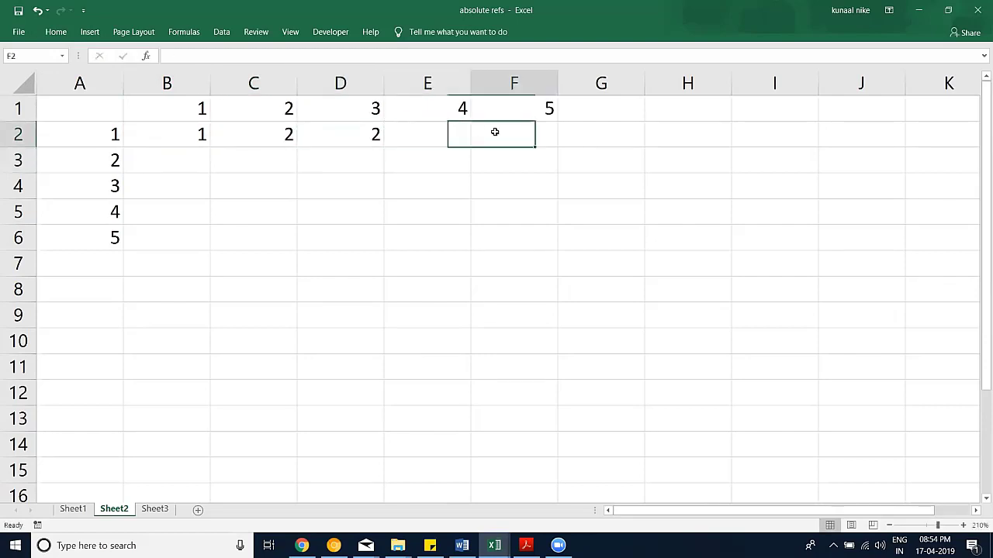
pyautogui.click(341, 135)
pyautogui.write('3')
pyautogui.click(472, 135)
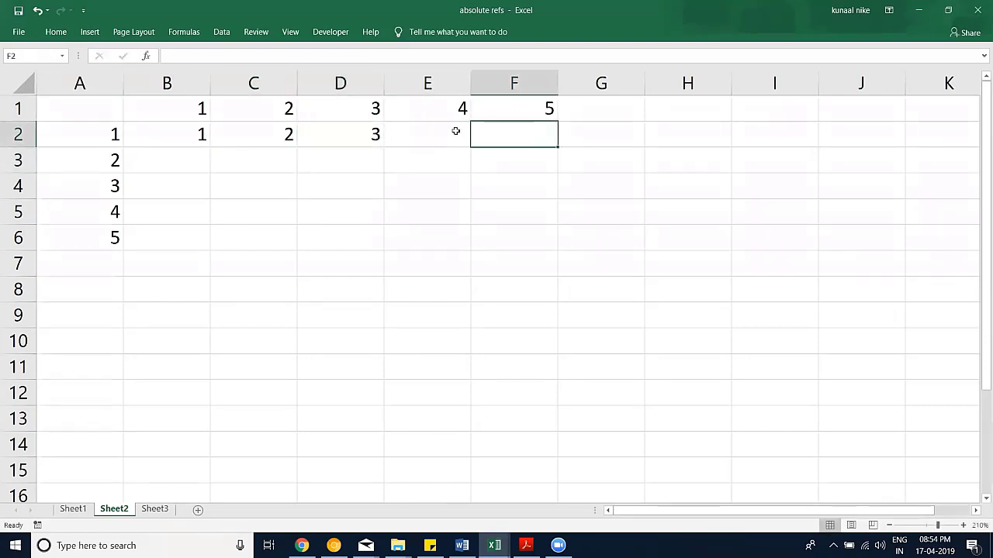
pyautogui.click(454, 131)
pyautogui.write('4')
pyautogui.click(523, 128)
pyautogui.write('5')
pyautogui.click(454, 201)
pyautogui.click(189, 138)
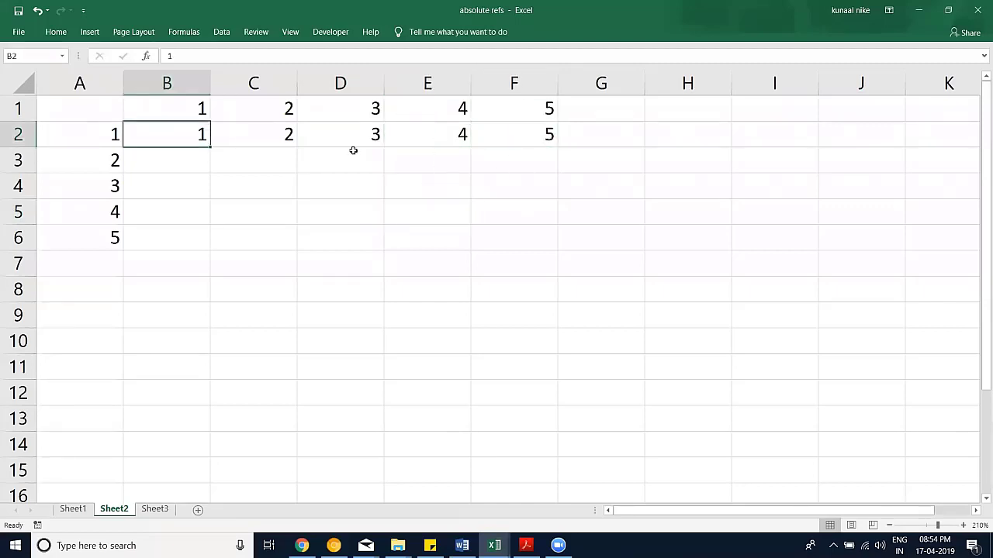
pyautogui.moveTo(190, 138); pyautogui.dragTo(523, 132)
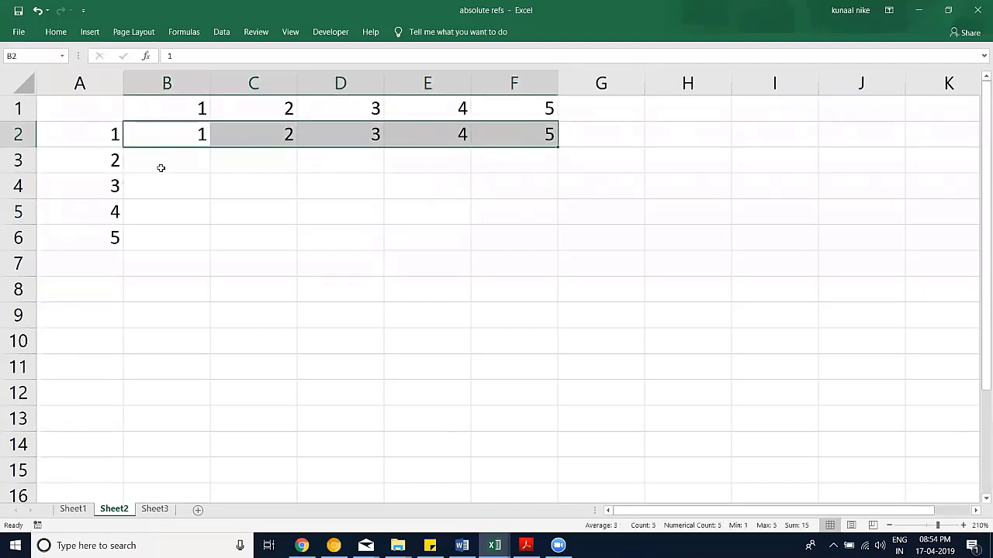
pyautogui.click(125, 160)
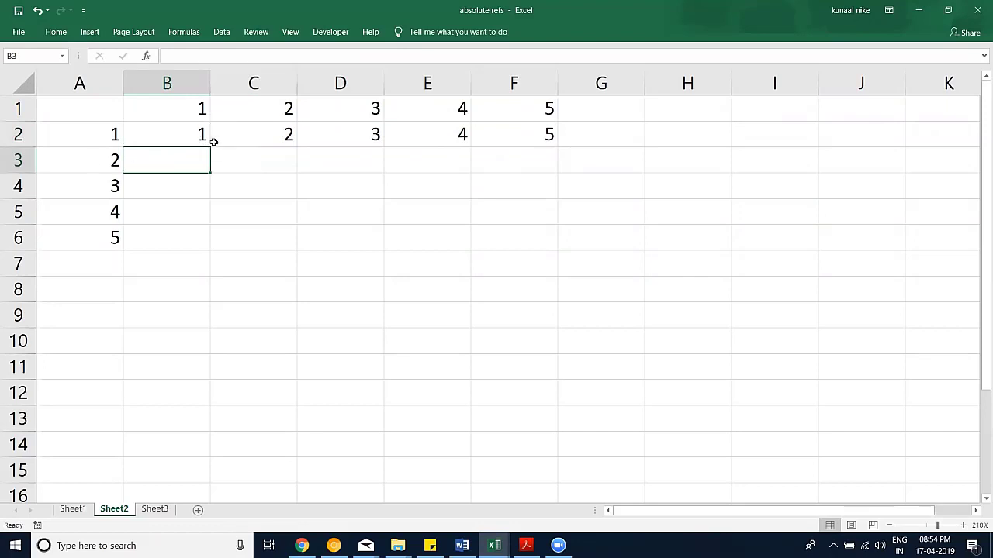
pyautogui.write('2')
pyautogui.click(265, 158)
pyautogui.write('4')
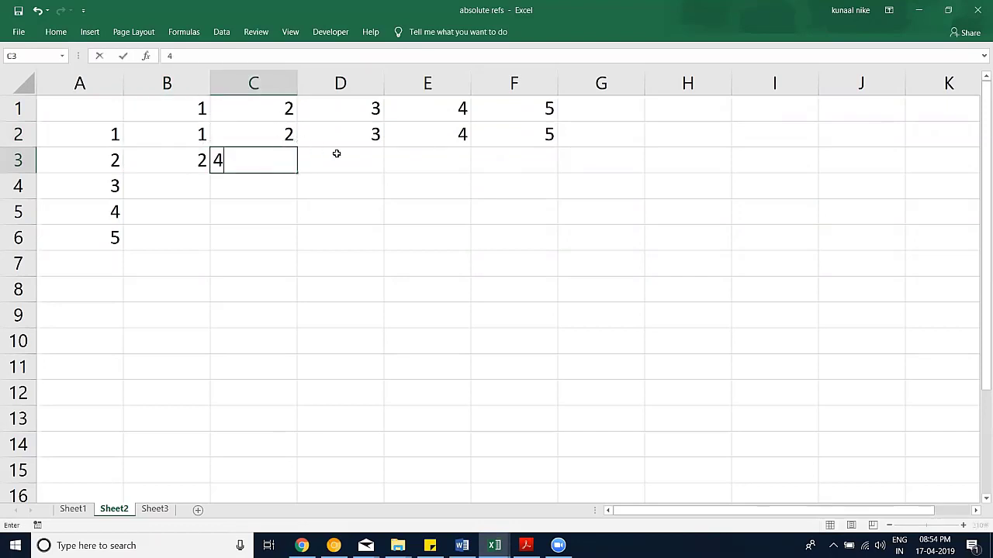
pyautogui.click(339, 155)
pyautogui.write('6')
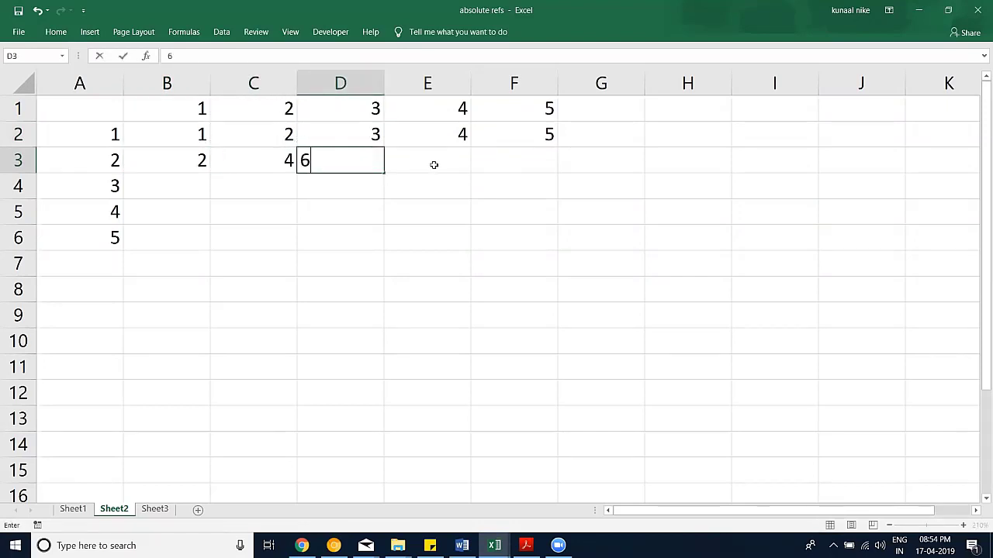
pyautogui.click(433, 163)
pyautogui.write('8')
pyautogui.click(500, 159)
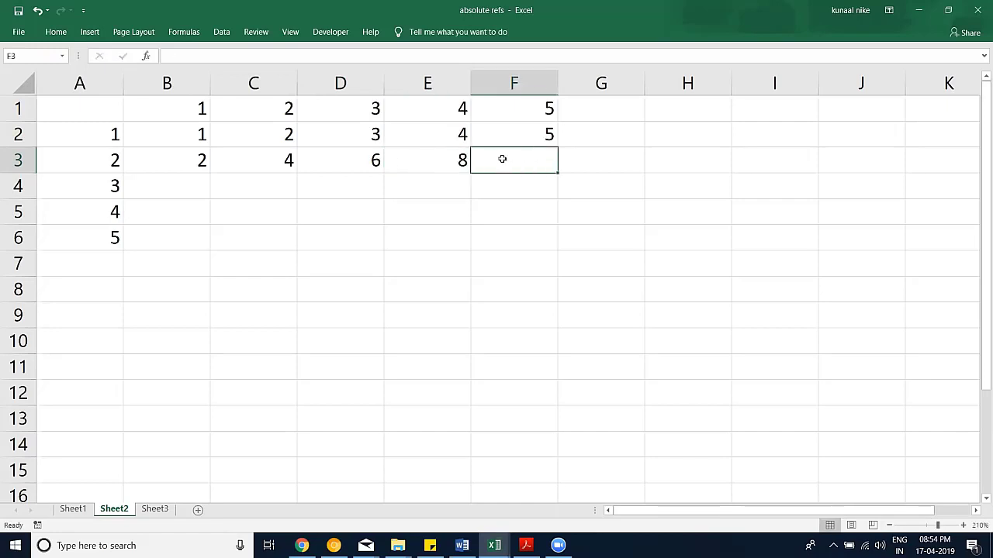
pyautogui.write('10')
pyautogui.click(517, 195)
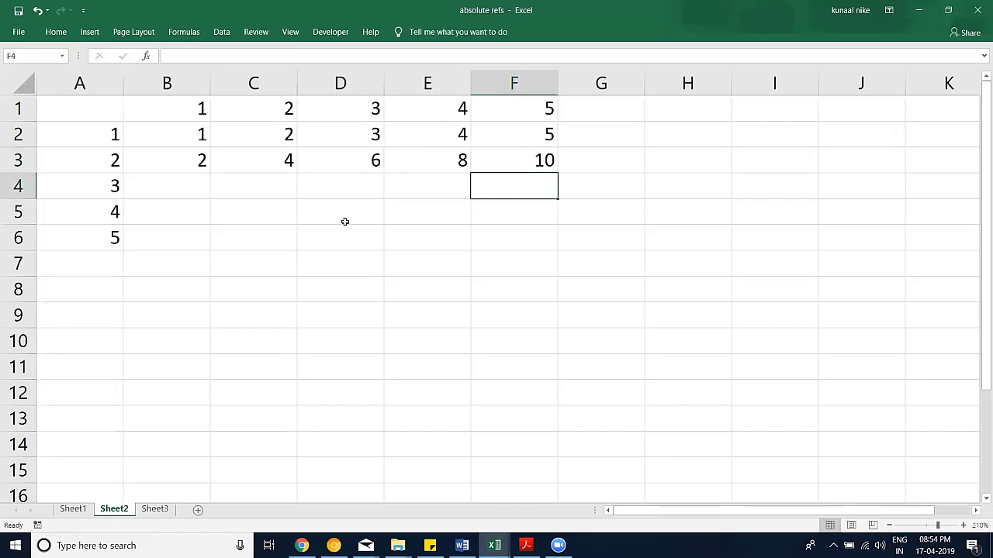
pyautogui.click(536, 245)
pyautogui.write('2')
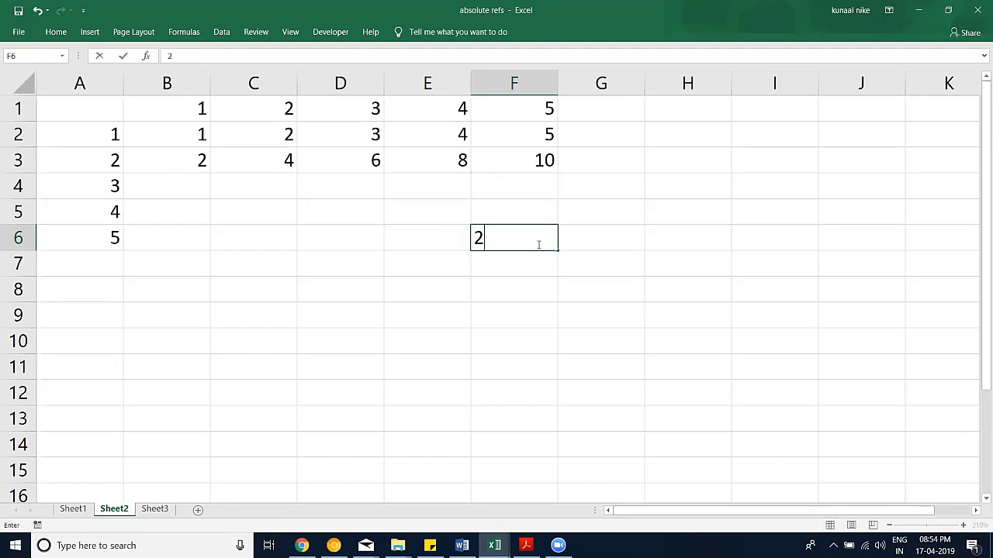
pyautogui.write('5')
pyautogui.click(569, 290)
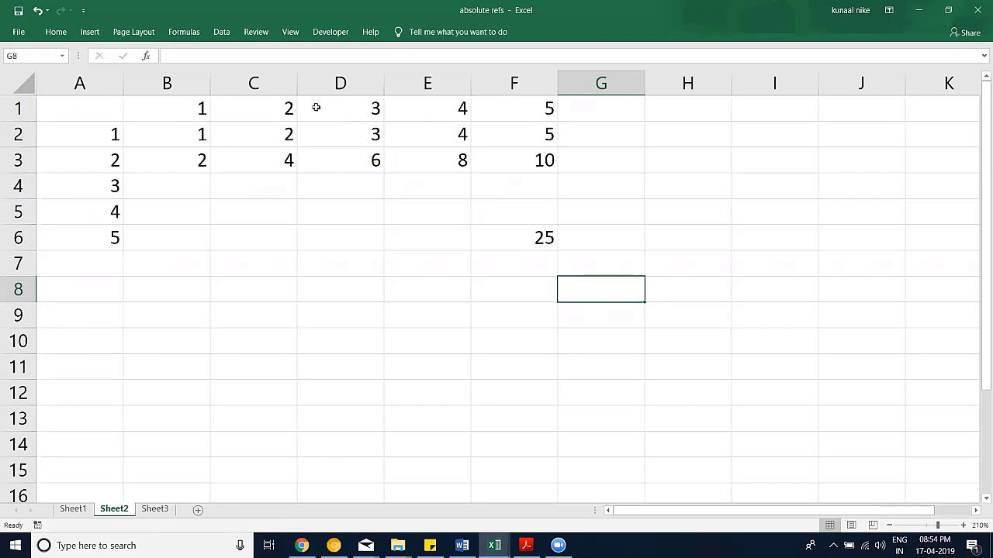
pyautogui.moveTo(146, 144); pyautogui.dragTo(514, 237)
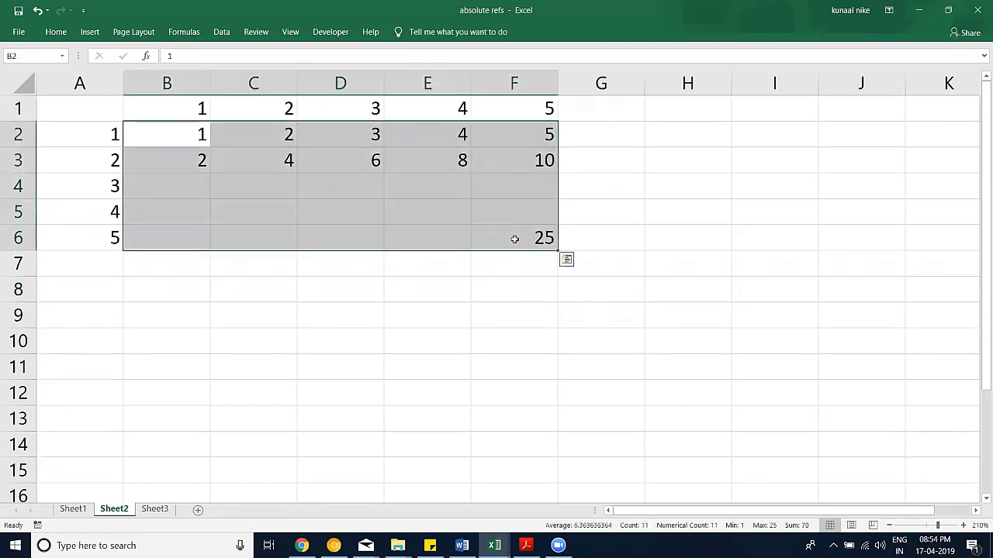
pyautogui.press('Delete')
# Step: Build =A2*$B$1 in B2 by pointing at A2 and B1, locking B1 with F4
pyautogui.click(185, 136)
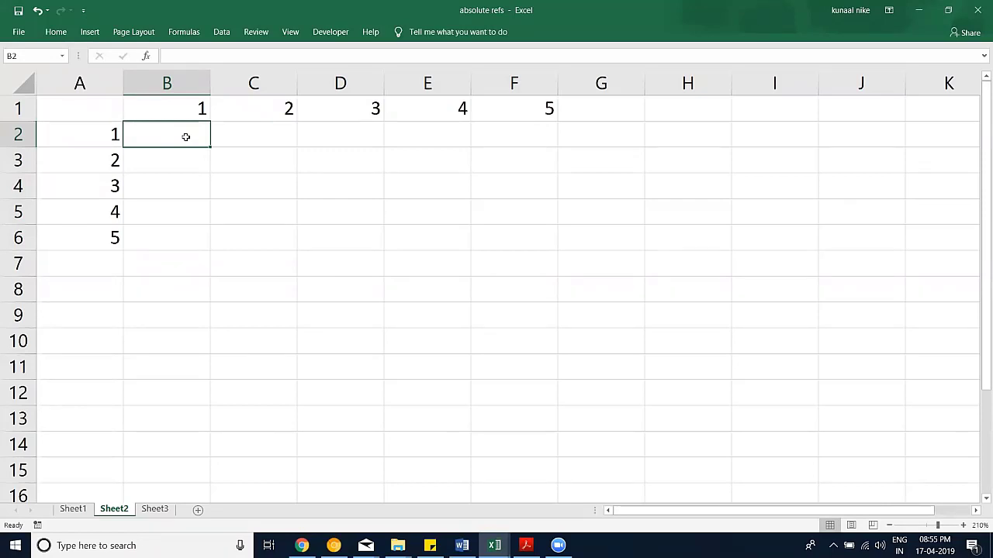
pyautogui.write('=')
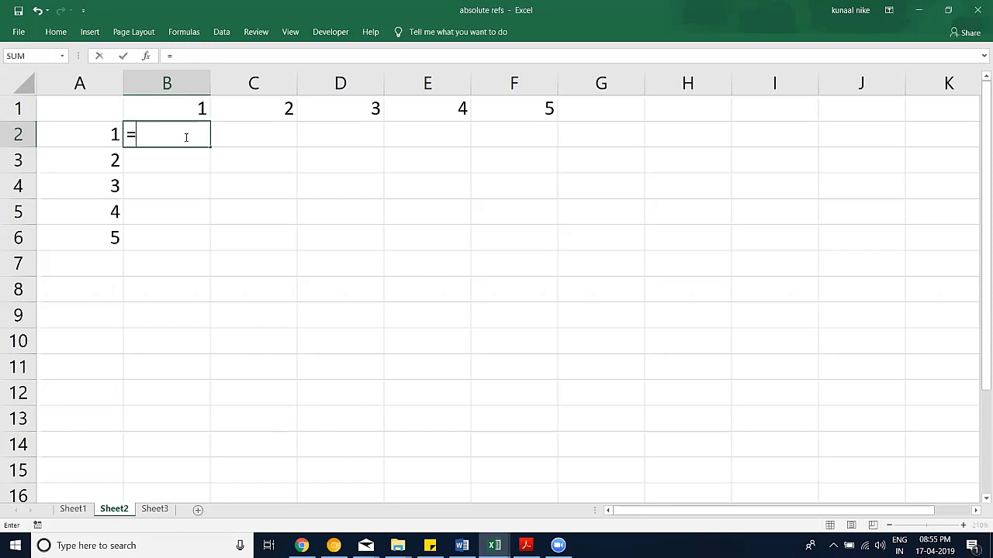
pyautogui.press('Left')
pyautogui.write('*')
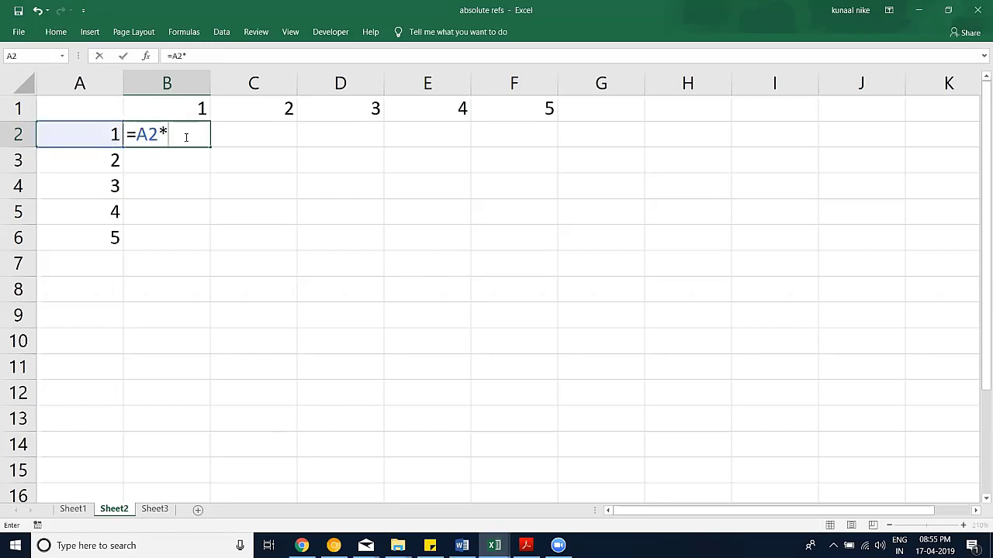
pyautogui.press('Up')
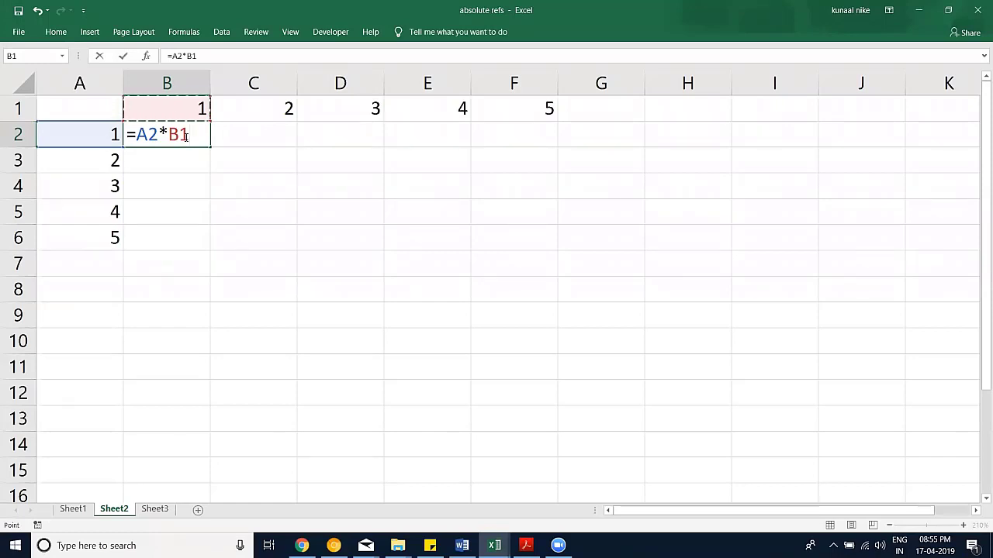
pyautogui.click(179, 134)
pyautogui.press('F4')
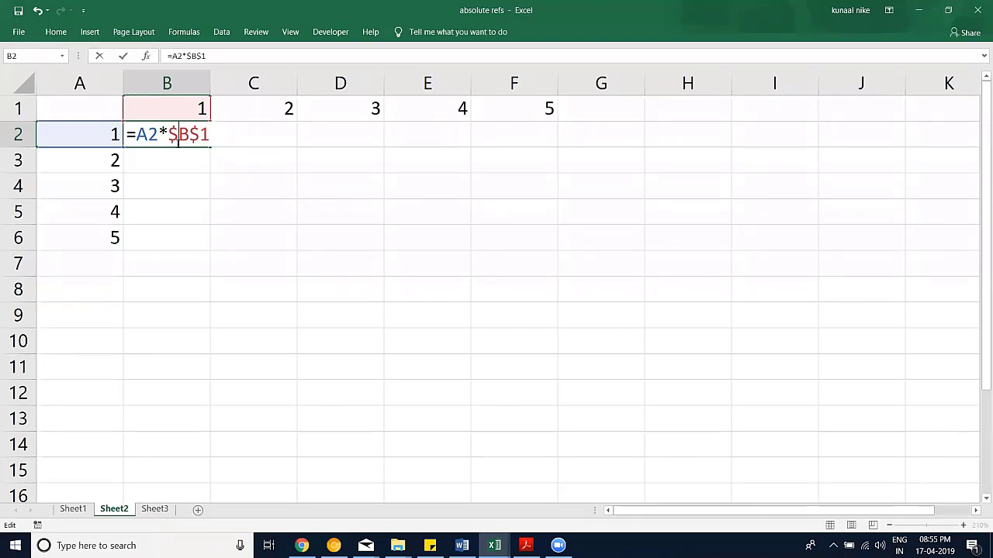
pyautogui.press('Return')
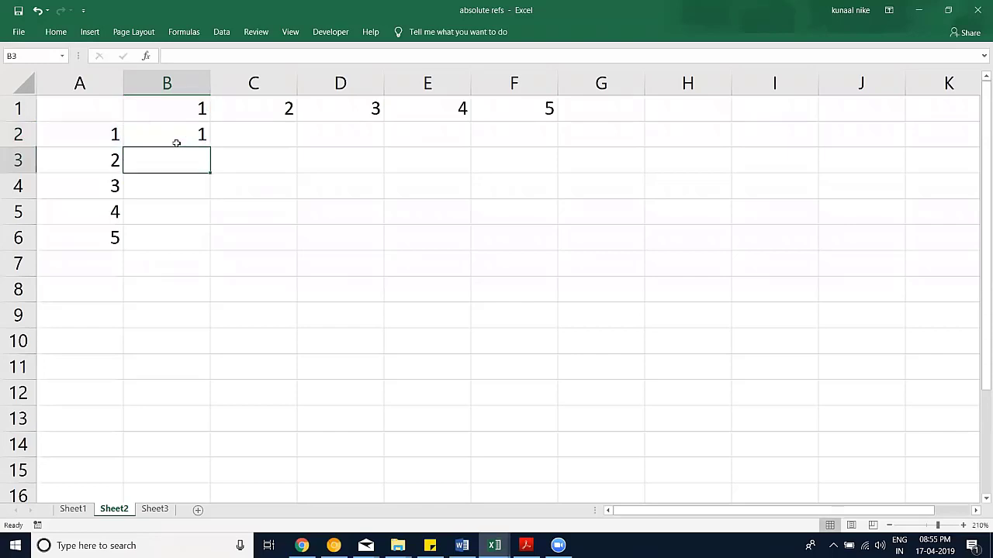
# Step: Try filling B2's formula across and down B2:F6 by drag and Ctrl+D/Ctrl+R, then undo
pyautogui.click(177, 143)
pyautogui.moveTo(212, 148); pyautogui.dragTo(538, 150)
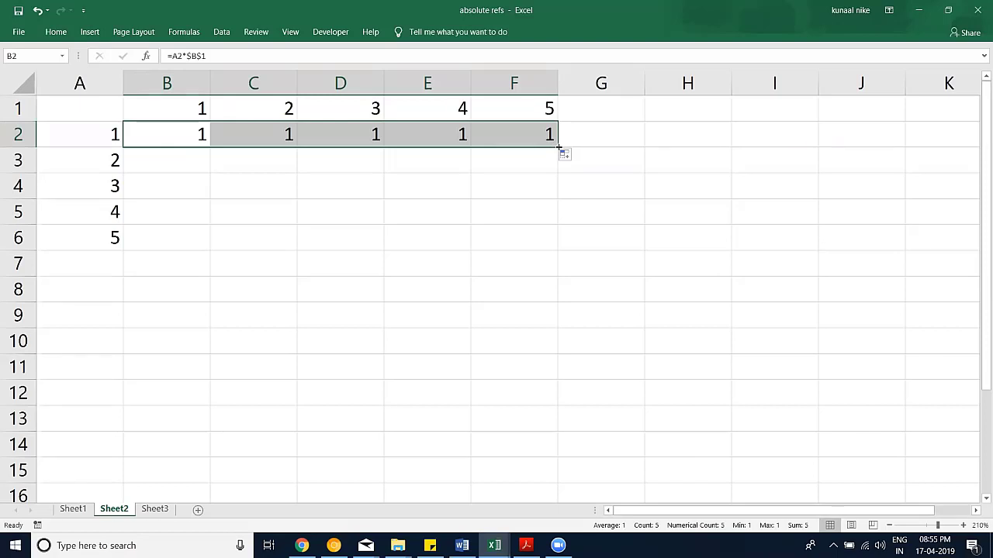
pyautogui.moveTo(558, 147); pyautogui.dragTo(567, 248)
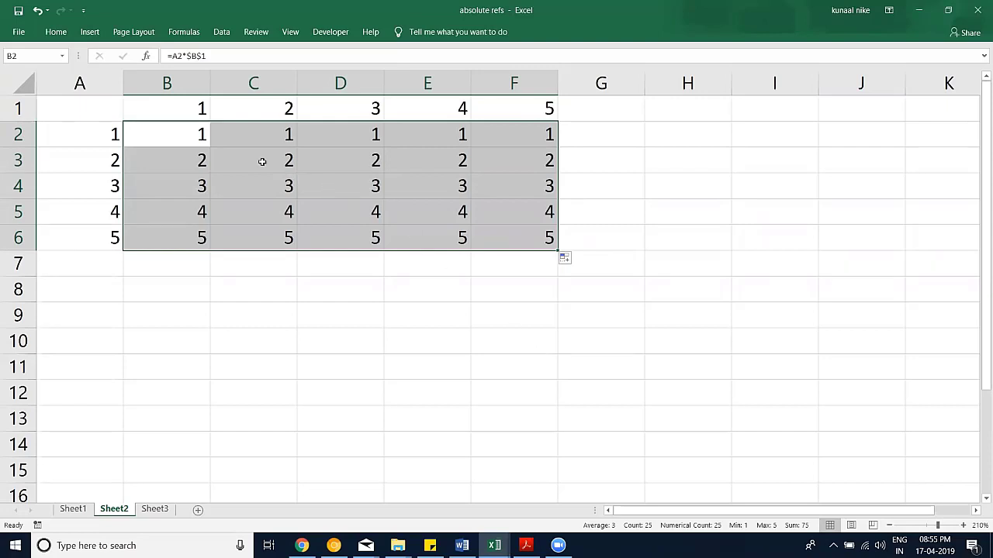
pyautogui.hotkey('ctrl', 'z')
pyautogui.hotkey('ctrl', 'z')
pyautogui.moveTo(201, 143); pyautogui.dragTo(506, 241)
pyautogui.hotkey('ctrl', 'd')
pyautogui.hotkey('ctrl', 'r')
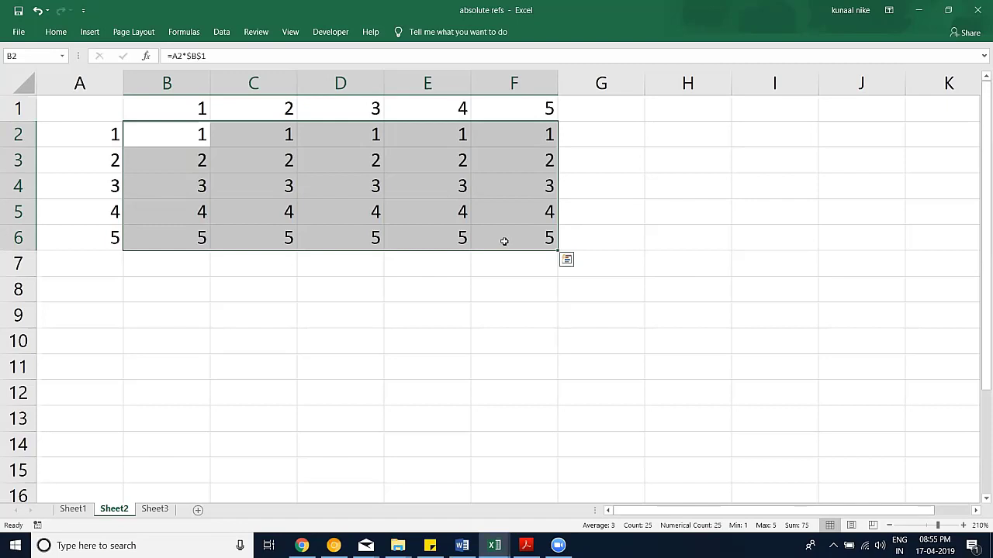
pyautogui.hotkey('ctrl', 'z')
pyautogui.hotkey('ctrl', 'z')
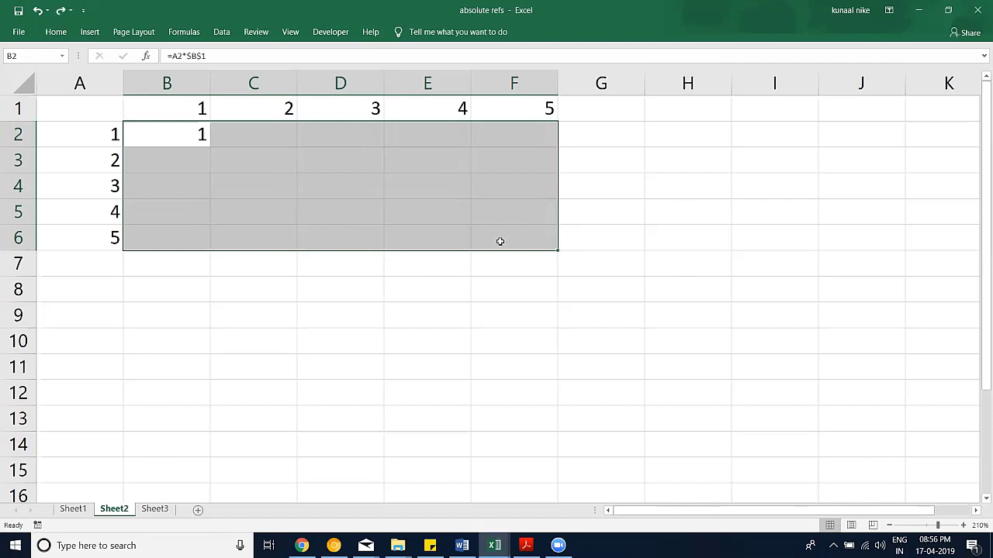
# Step: Paste B2's =A2*$B$1 formula into the whole B2:F6 range
pyautogui.moveTo(181, 139); pyautogui.dragTo(485, 240)
pyautogui.hotkey('ctrl', 'v')
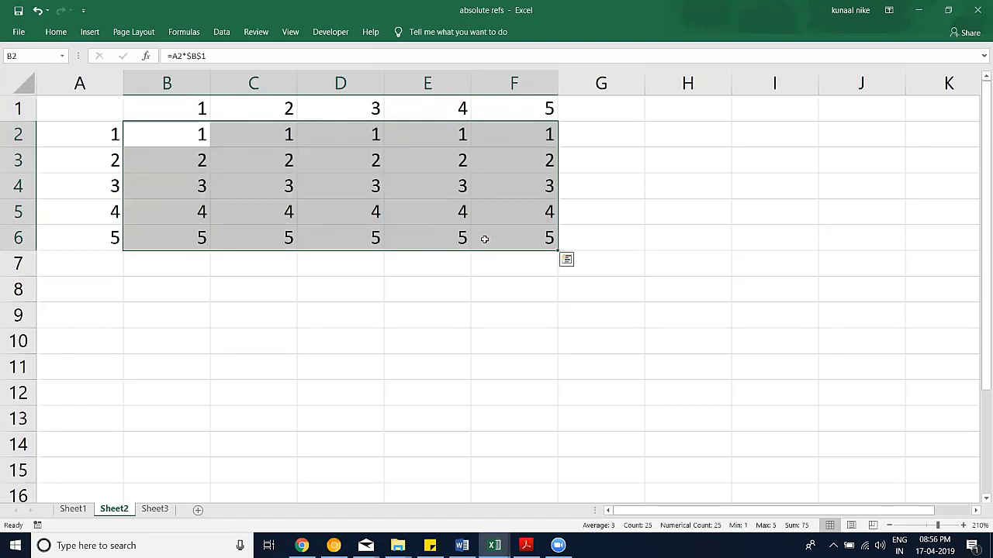
pyautogui.press('Escape')
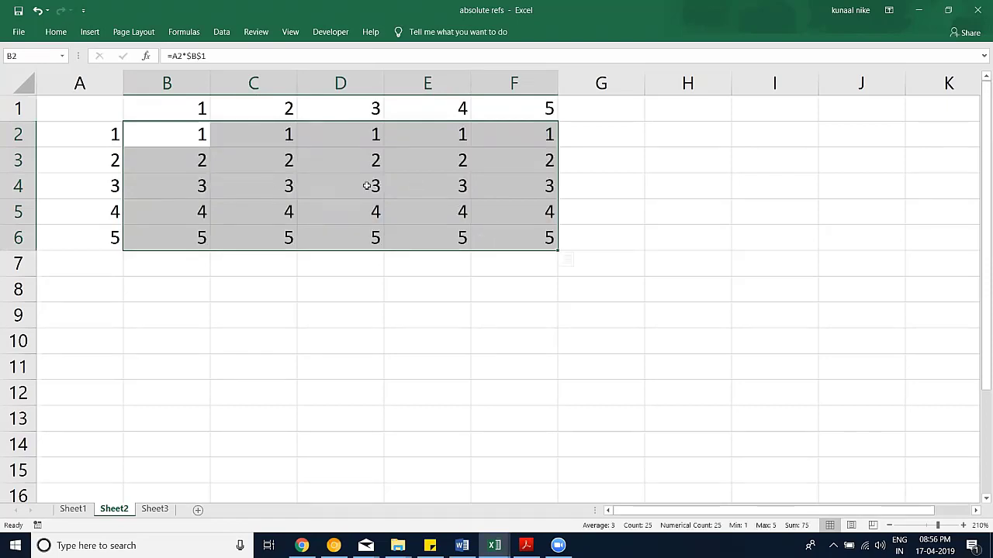
# Step: Inspect the copied formulas in C2, D3, E3 and F3, then undo the table fill
pyautogui.doubleClick(259, 136)
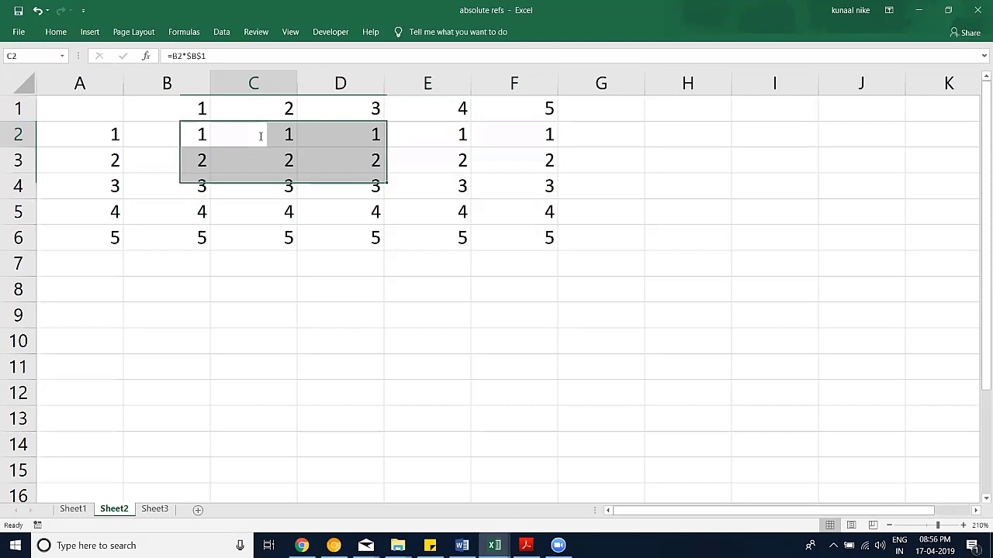
pyautogui.press('Escape')
pyautogui.doubleClick(353, 160)
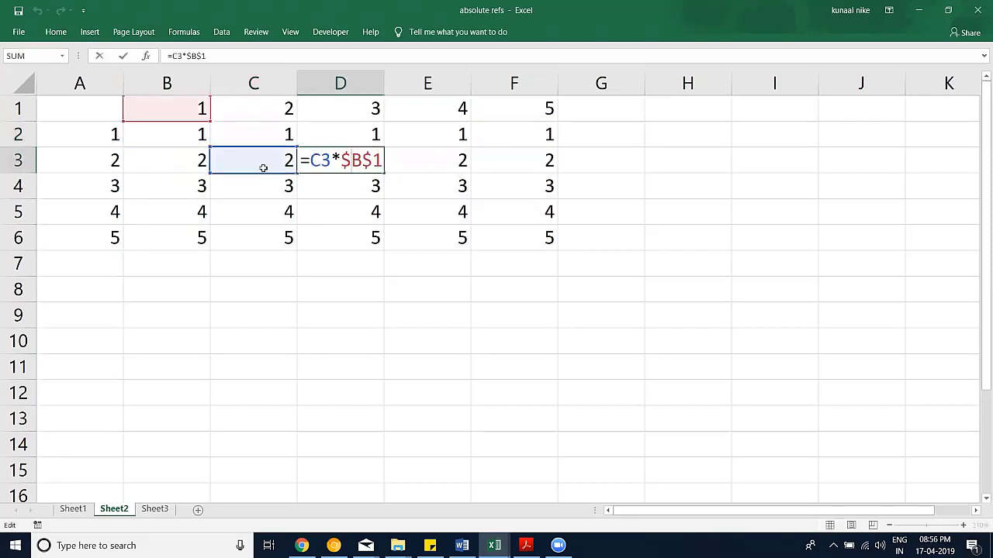
pyautogui.press('Escape')
pyautogui.doubleClick(417, 161)
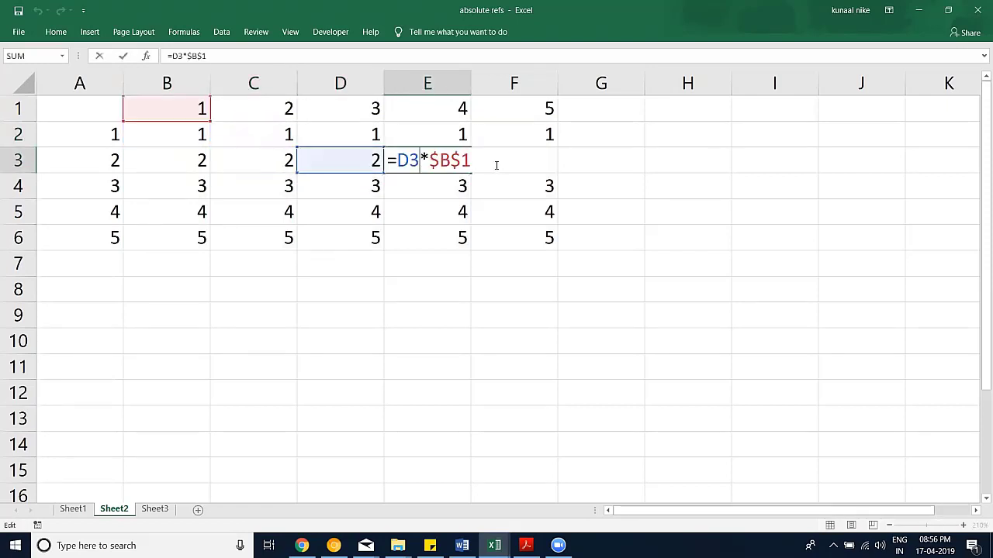
pyautogui.press('Escape')
pyautogui.click(501, 162)
pyautogui.doubleClick(501, 162)
pyautogui.press('Escape')
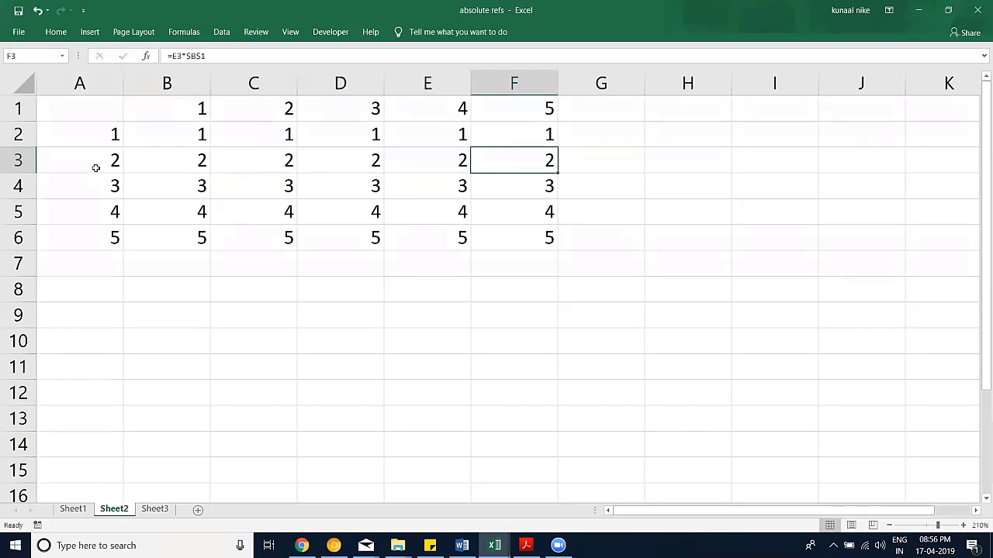
pyautogui.doubleClick(494, 167)
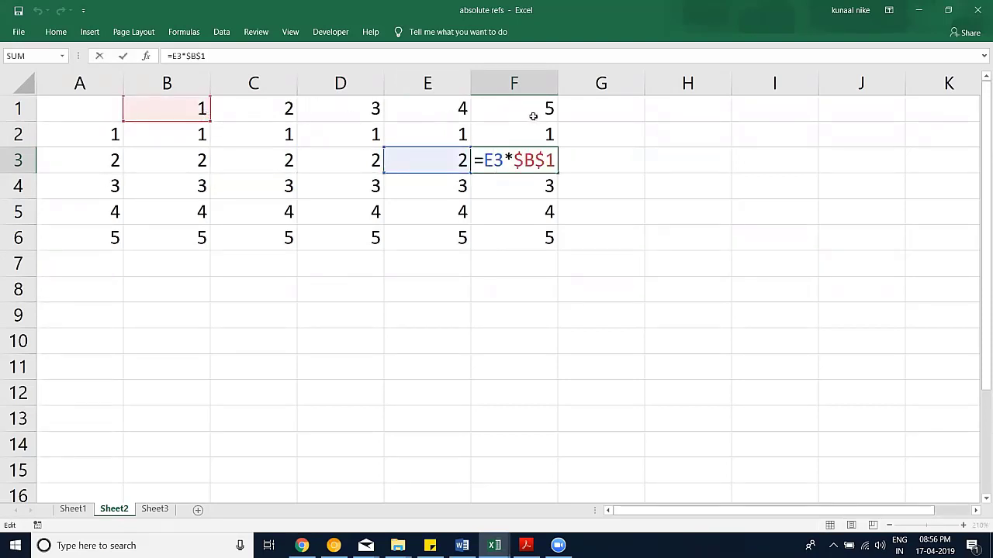
pyautogui.press('Escape')
pyautogui.click(524, 232)
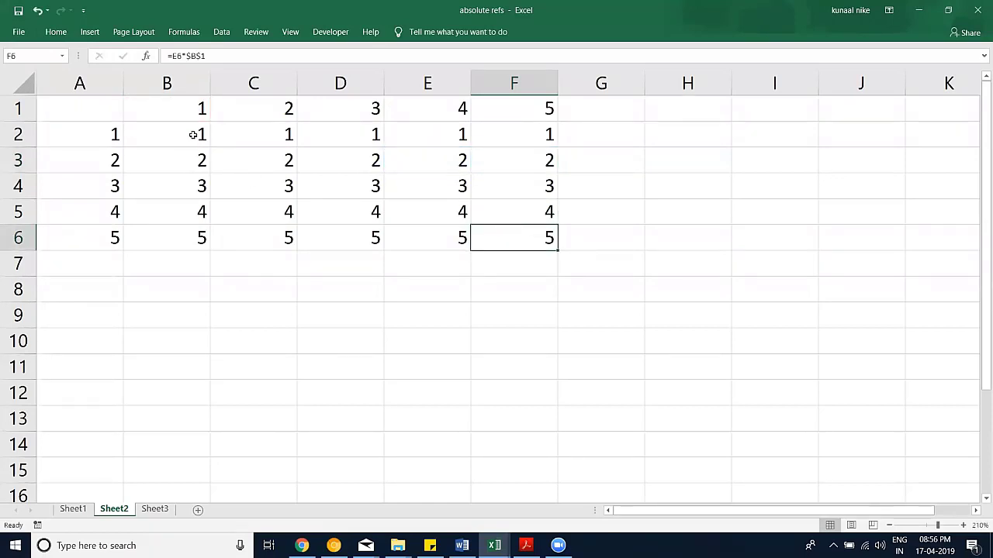
pyautogui.hotkey('ctrl', 'z')
pyautogui.hotkey('ctrl', 'z')
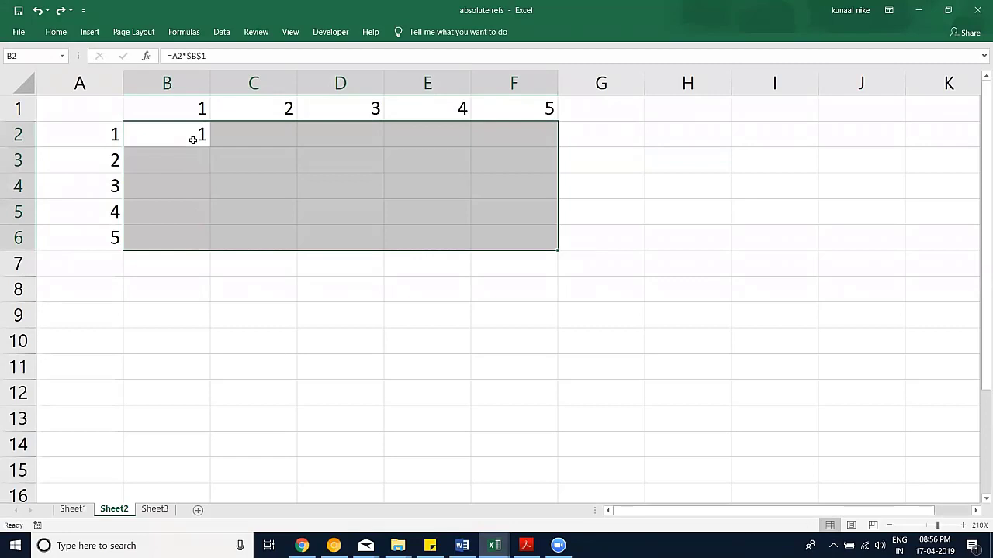
# Step: Change B2 to the relative =A2*B1 and fill it across the table
pyautogui.doubleClick(193, 139)
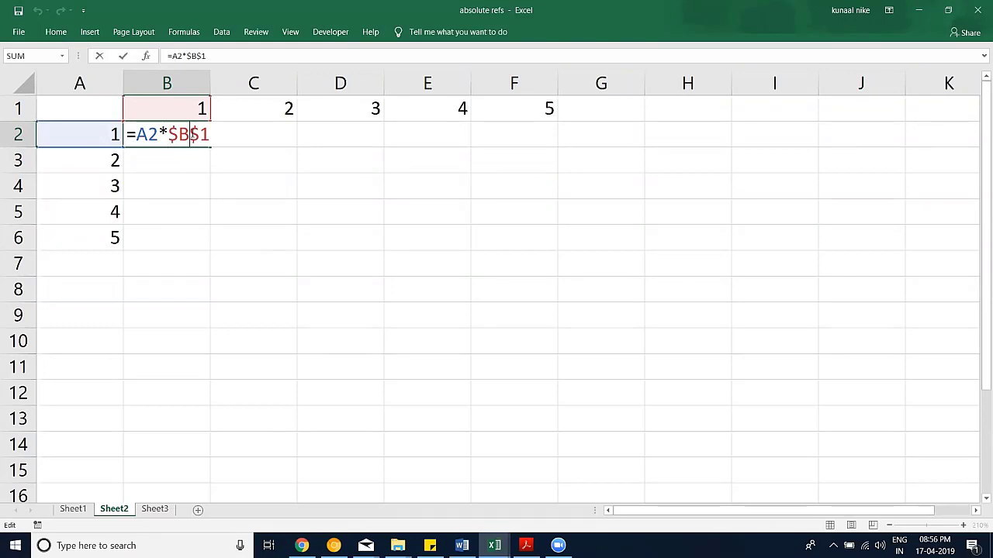
pyautogui.press('F4')
pyautogui.press('F4')
pyautogui.press('F4')
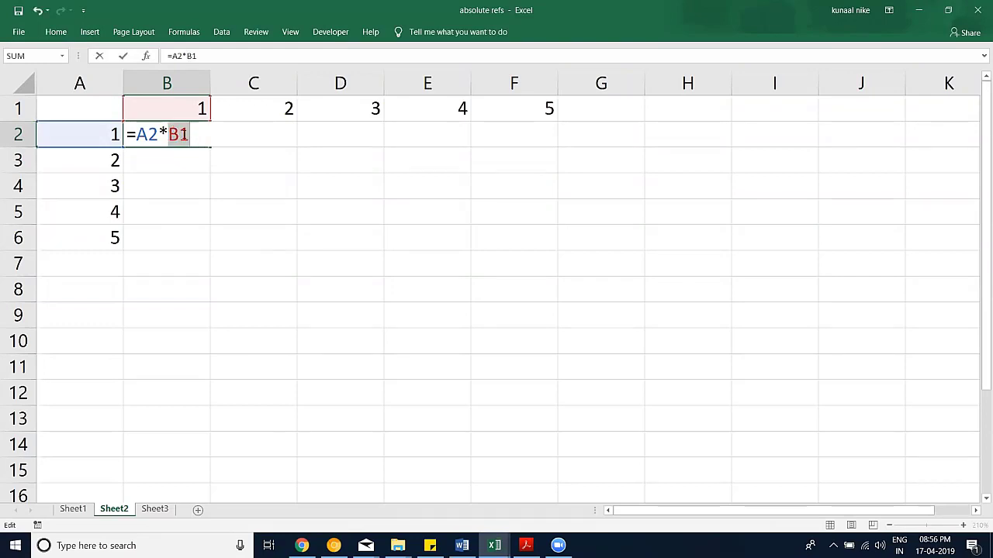
pyautogui.press('Return')
pyautogui.click(193, 138)
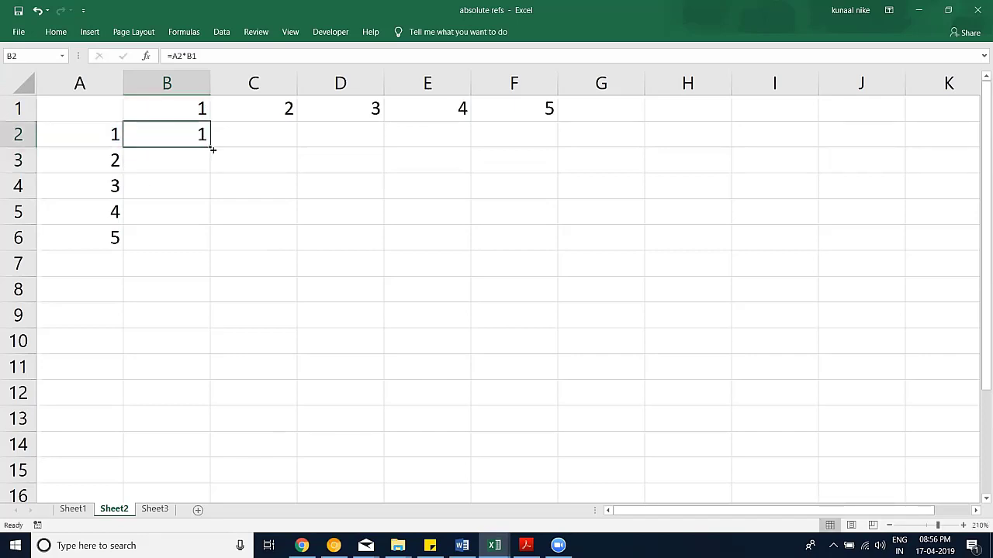
pyautogui.moveTo(210, 148); pyautogui.dragTo(563, 245)
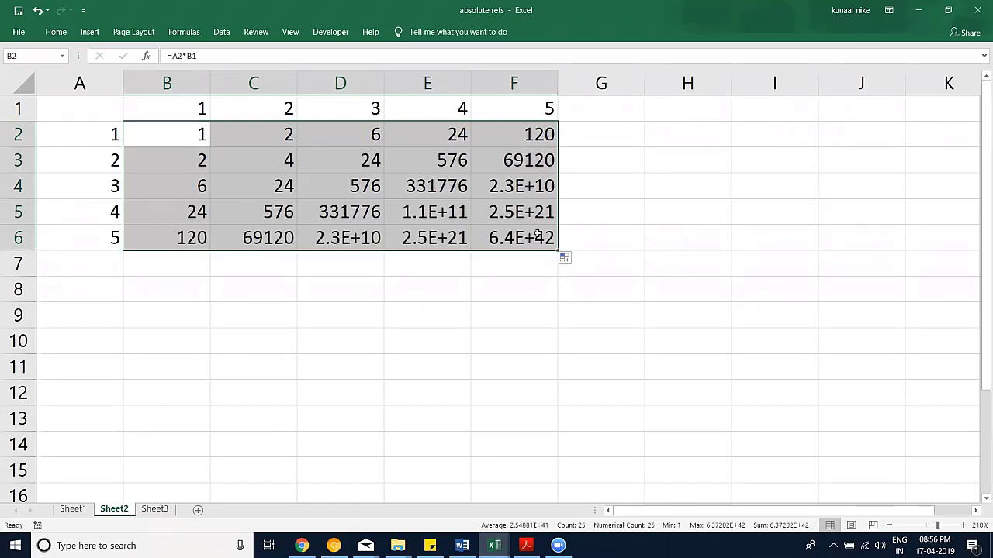
# Step: Widen column F, inspect the F6, C3, D4 and E5 formulas, then undo the fill
pyautogui.doubleClick(557, 83)
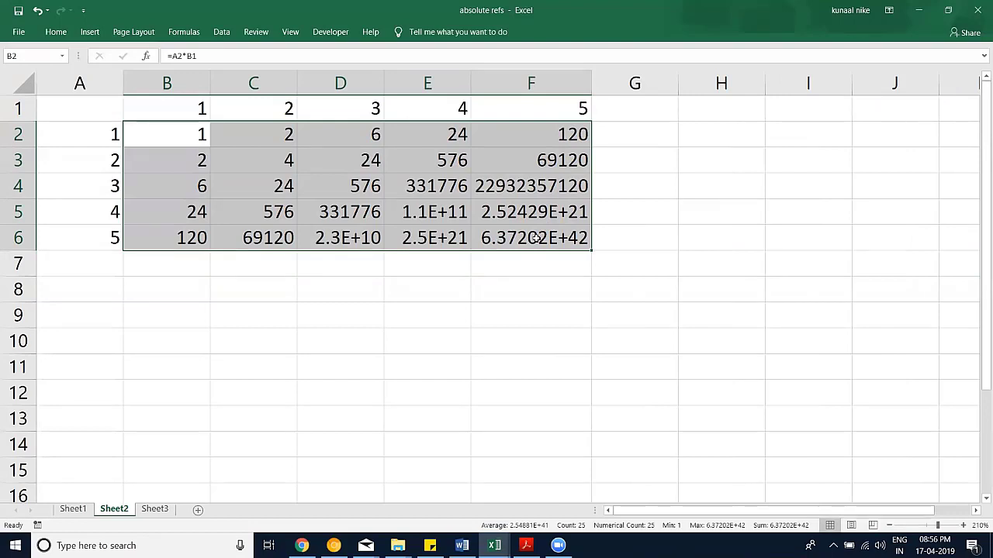
pyautogui.doubleClick(535, 239)
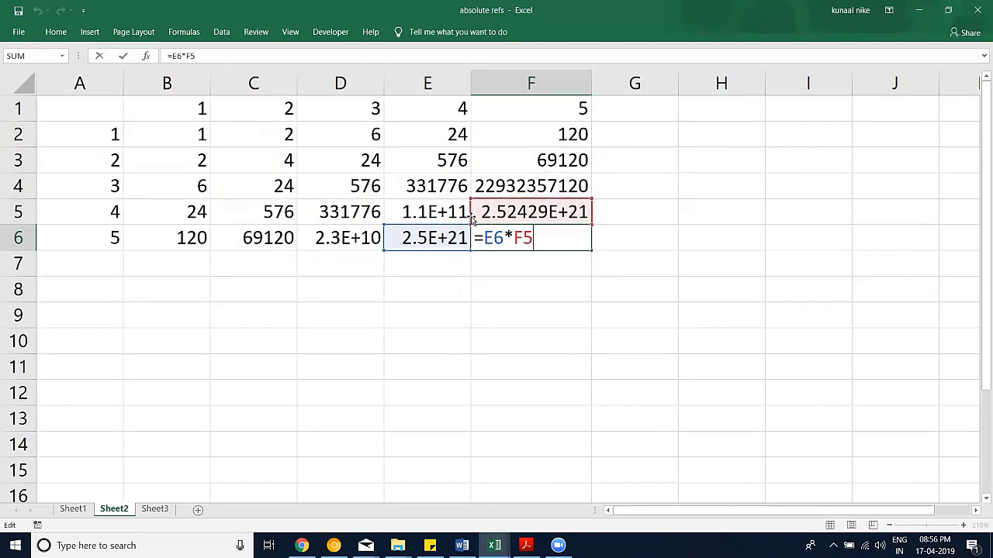
pyautogui.doubleClick(257, 161)
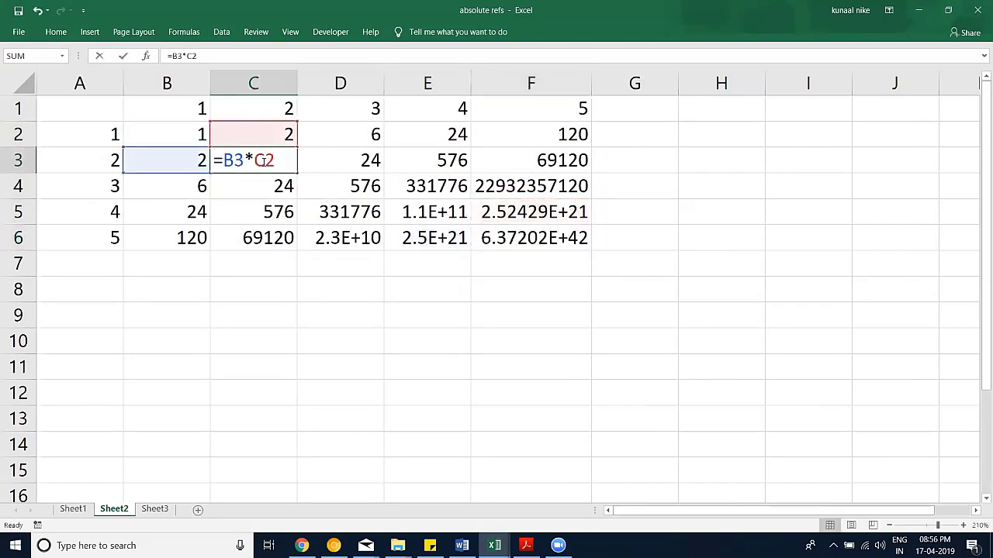
pyautogui.doubleClick(328, 184)
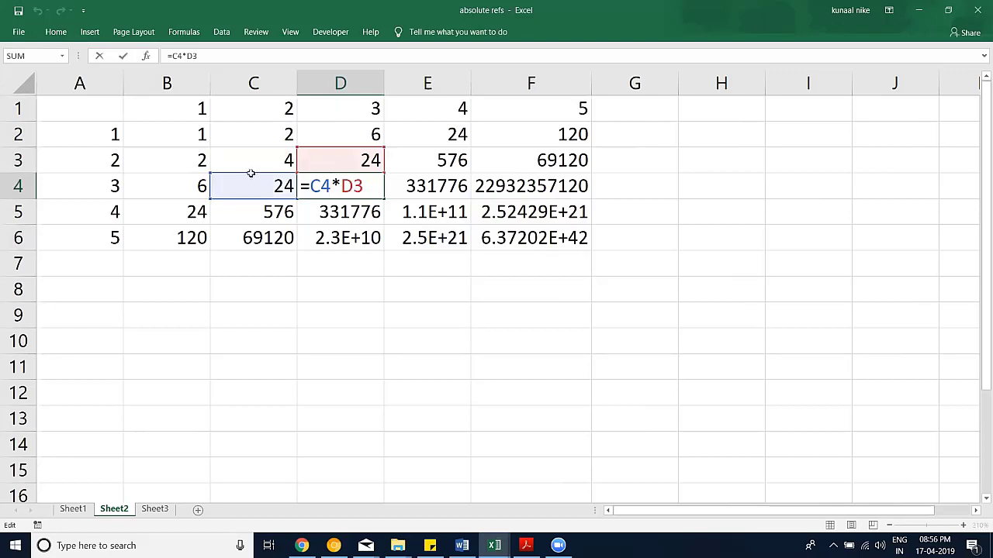
pyautogui.click(413, 196)
pyautogui.doubleClick(434, 212)
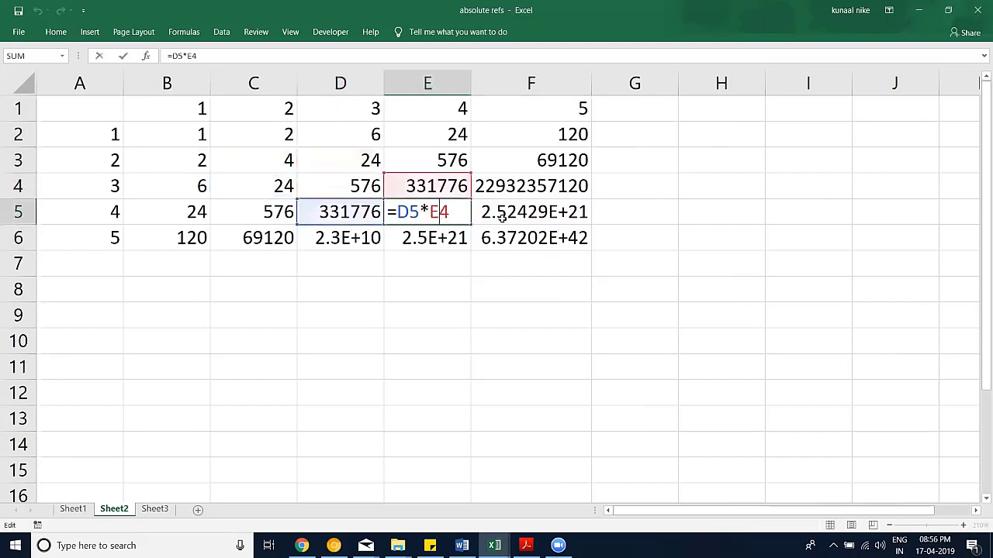
pyautogui.press('Escape')
pyautogui.click(516, 230)
pyautogui.moveTo(517, 230); pyautogui.dragTo(434, 217)
pyautogui.moveTo(265, 181); pyautogui.dragTo(265, 181)
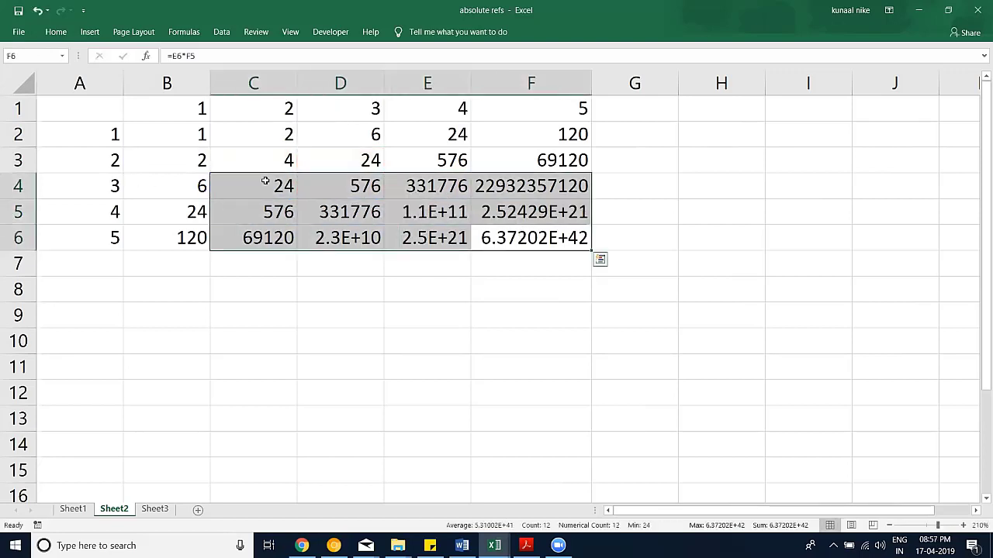
pyautogui.hotkey('ctrl', 'z')
pyautogui.hotkey('ctrl', 'z')
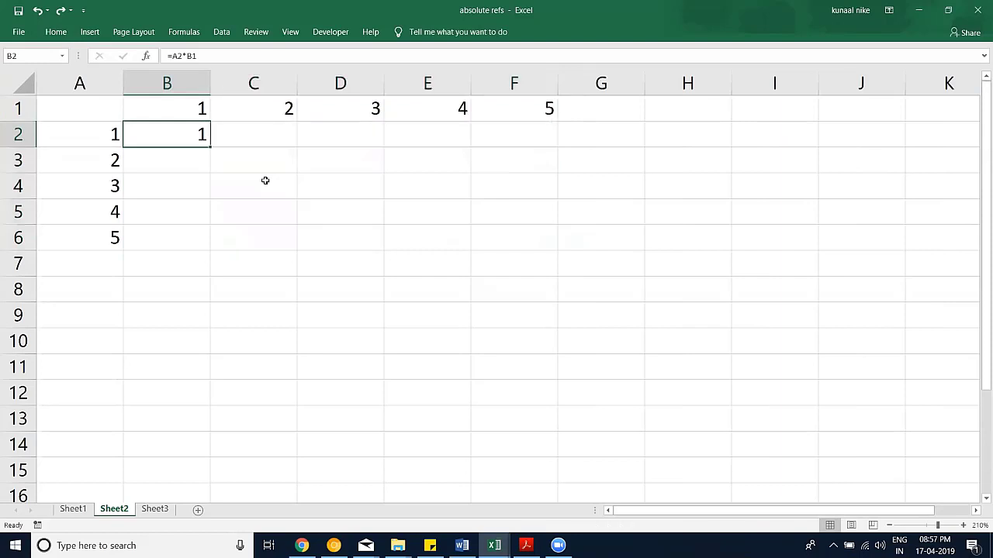
pyautogui.doubleClick(175, 139)
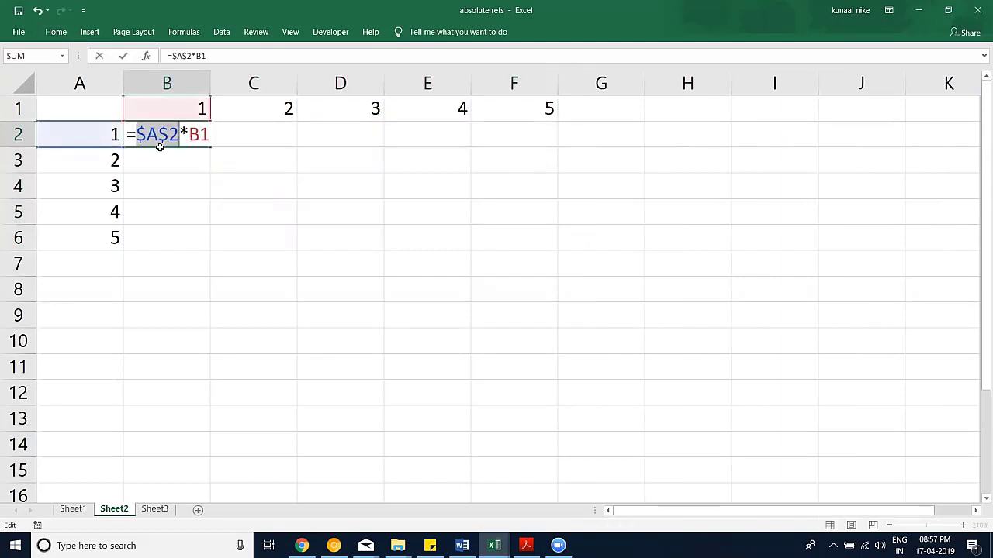
pyautogui.press('F4')
pyautogui.press('Return')
pyautogui.click(163, 136)
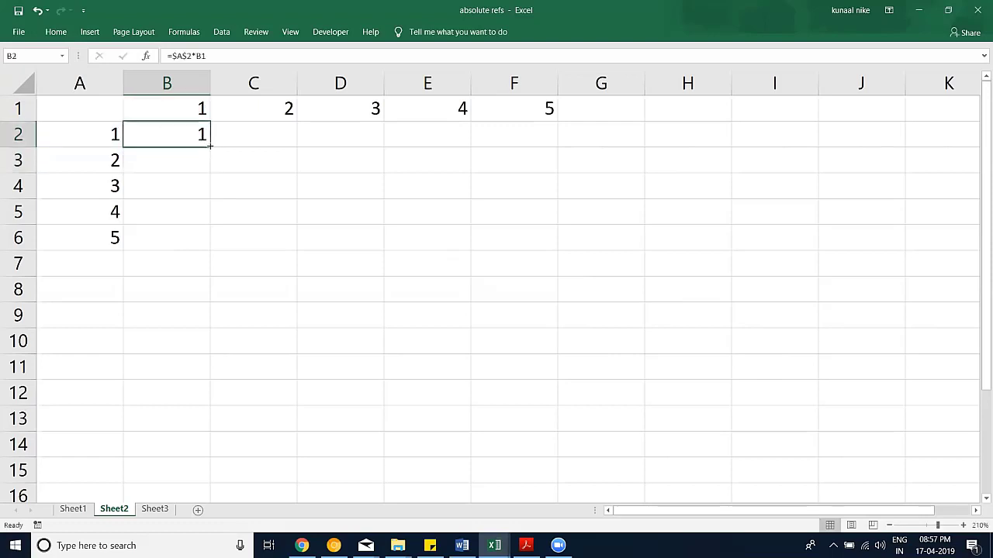
pyautogui.moveTo(209, 146); pyautogui.dragTo(458, 264)
pyautogui.moveTo(167, 135); pyautogui.dragTo(486, 243)
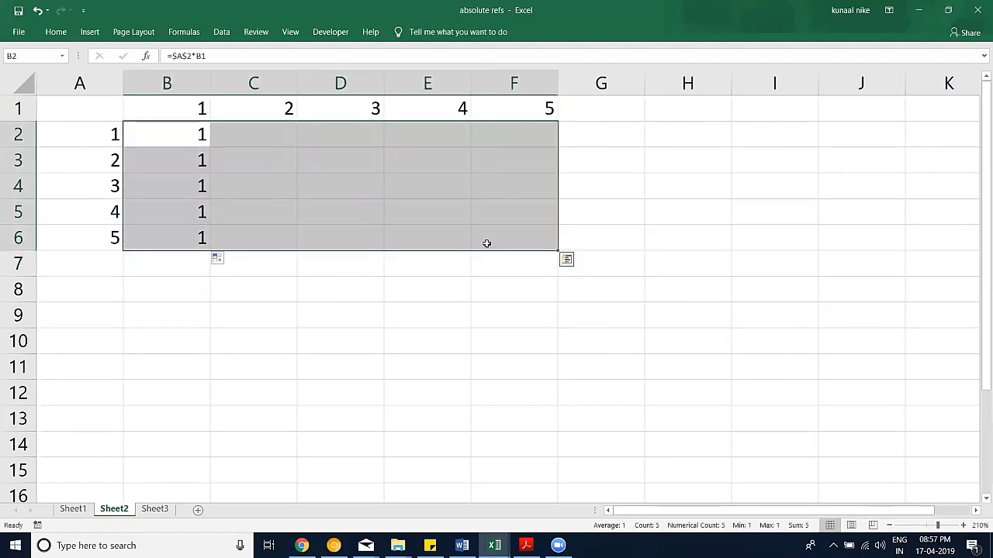
pyautogui.hotkey('ctrl', 'r')
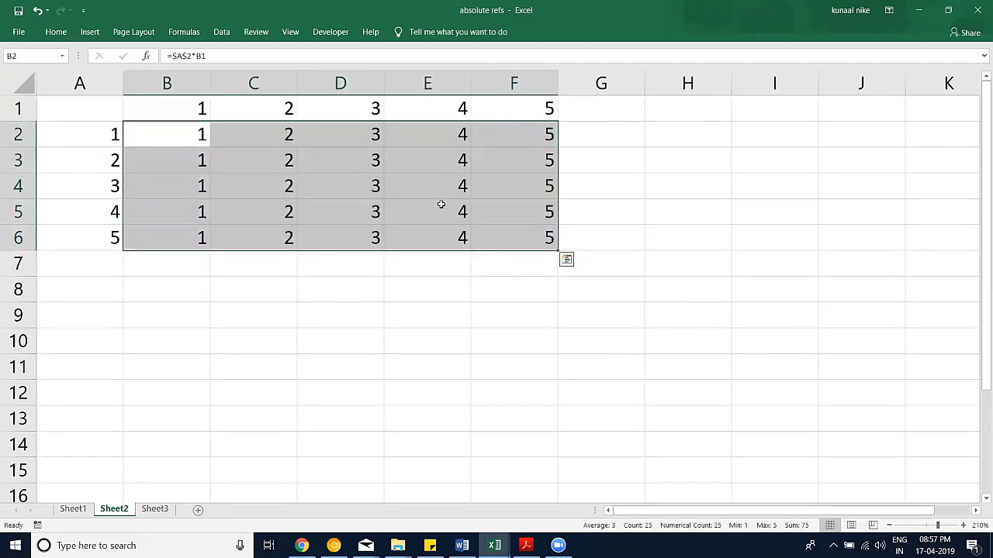
pyautogui.doubleClick(440, 204)
pyautogui.press('Escape')
pyautogui.doubleClick(430, 160)
pyautogui.click(333, 153)
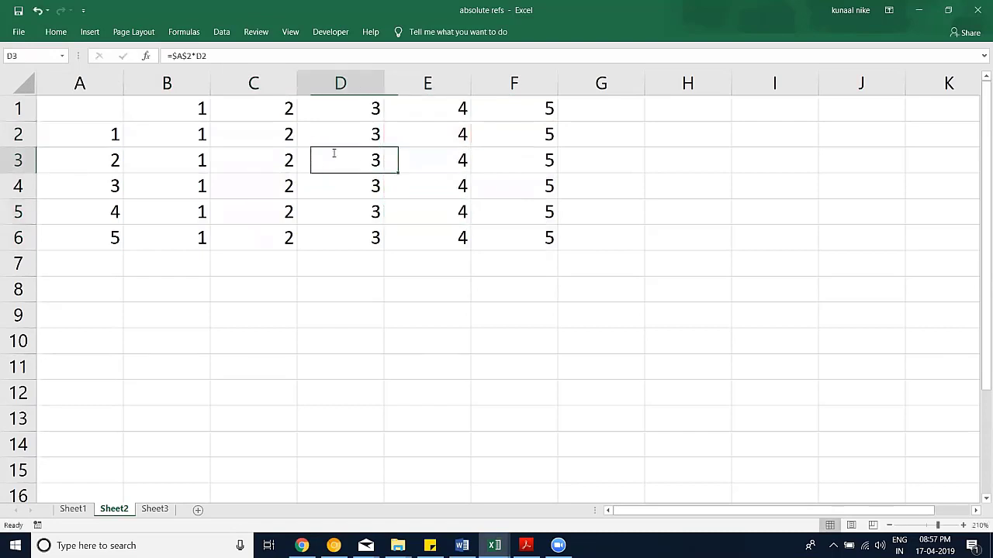
pyautogui.doubleClick(334, 153)
pyautogui.press('Escape')
pyautogui.hotkey('ctrl', 'z')
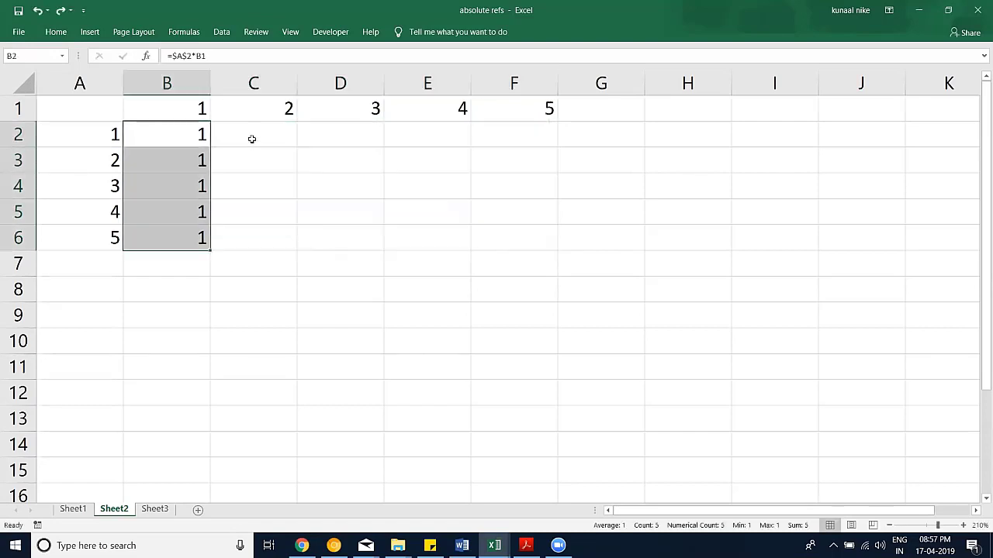
pyautogui.hotkey('ctrl', 'z')
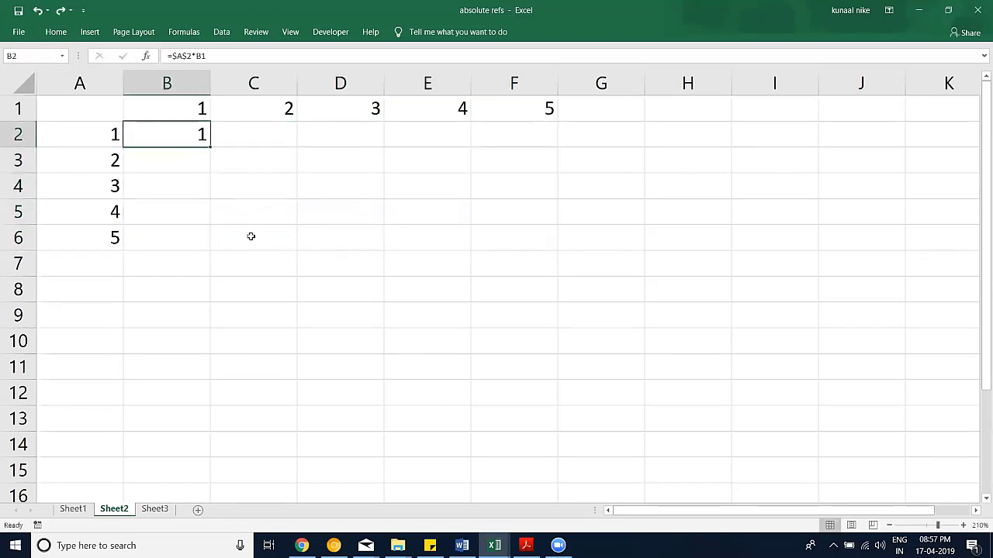
pyautogui.doubleClick(179, 136)
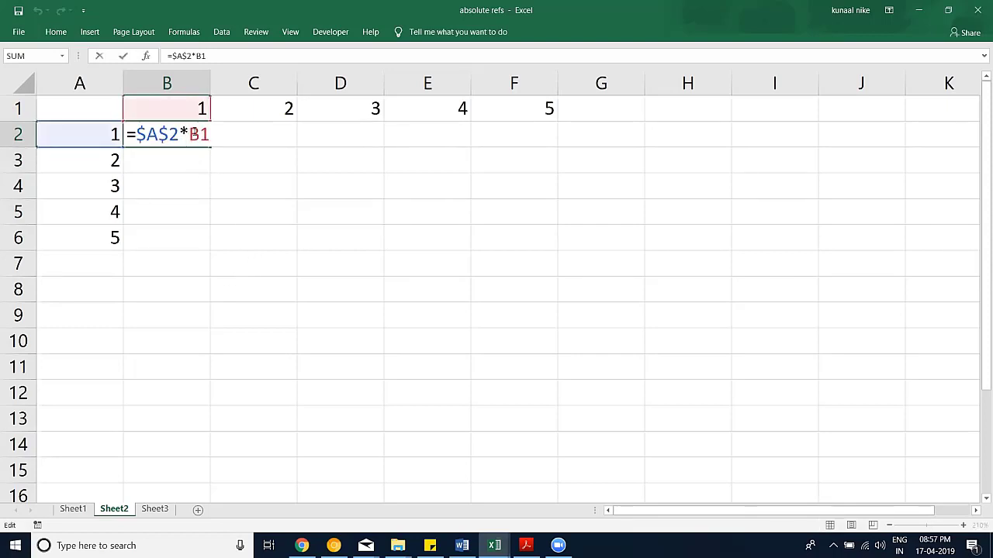
pyautogui.press('F4')
pyautogui.press('Escape')
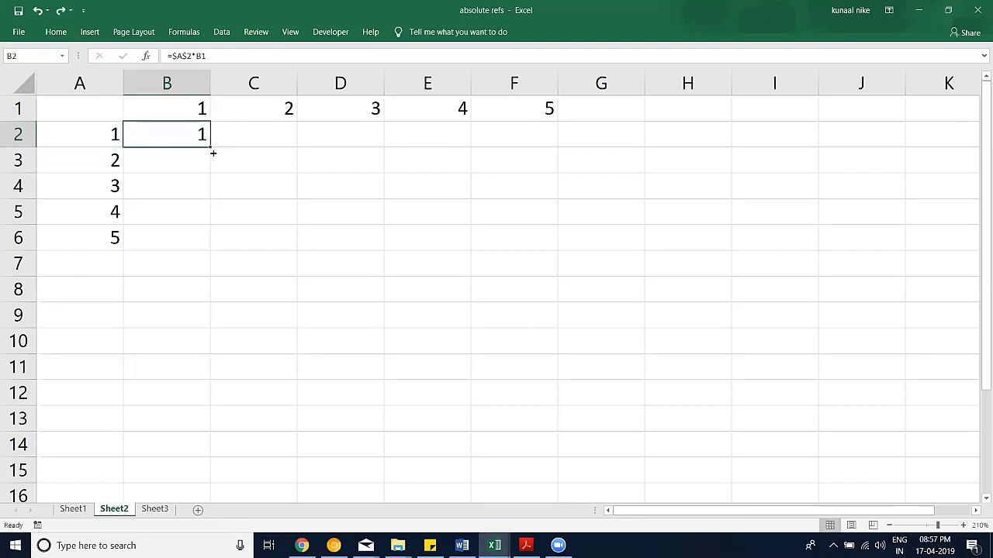
pyautogui.moveTo(212, 153); pyautogui.dragTo(465, 245)
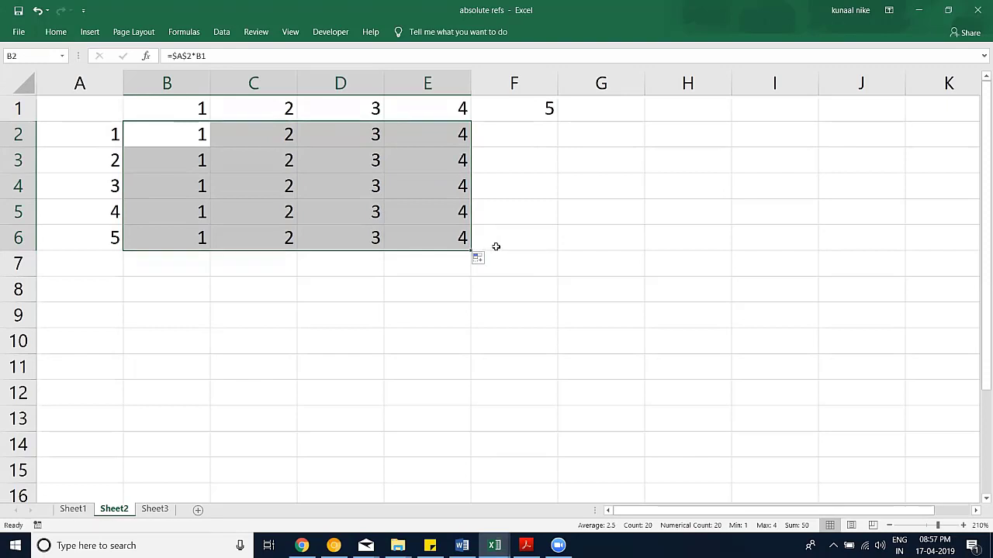
pyautogui.moveTo(471, 252); pyautogui.dragTo(538, 244)
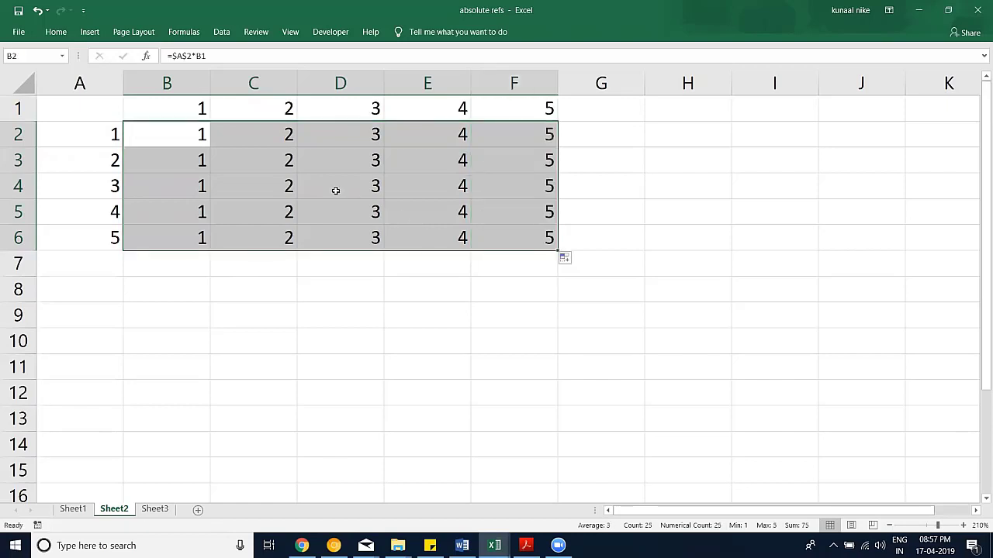
pyautogui.hotkey('ctrl', 'z')
pyautogui.hotkey('ctrl', 'z')
pyautogui.hotkey('ctrl', 'z')
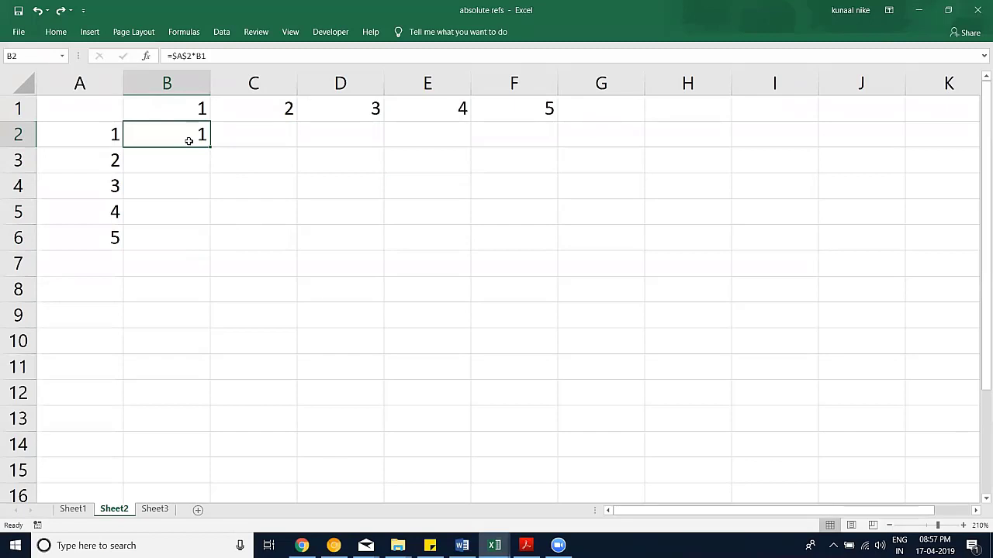
# Step: Edit B2 with F4 into the mixed-reference formula =$A2*B$1
pyautogui.doubleClick(187, 141)
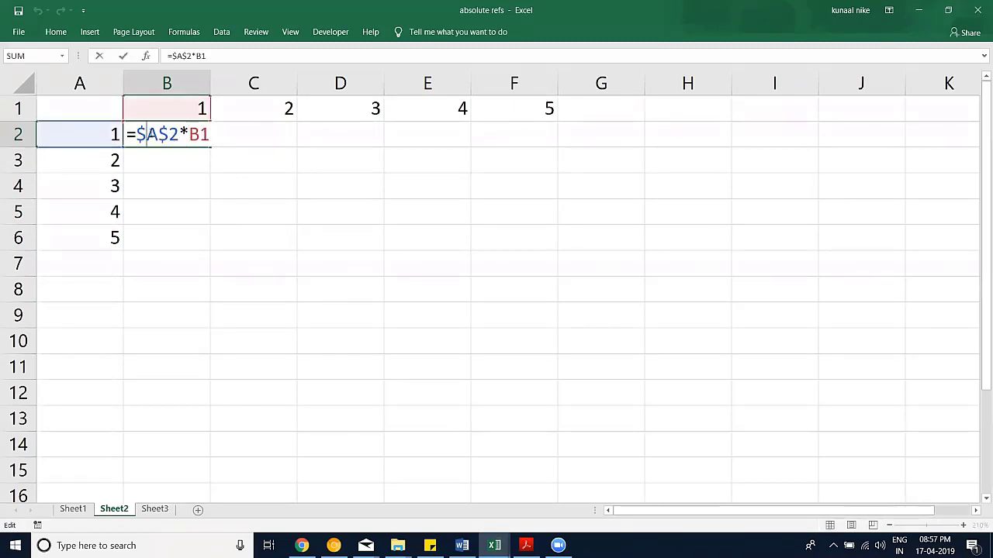
pyautogui.press('F4')
pyautogui.press('F4')
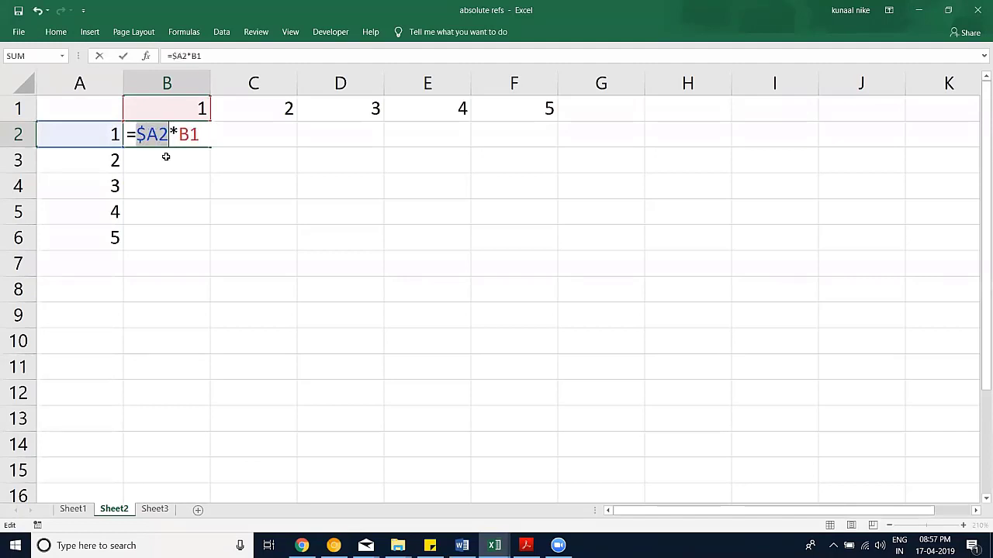
pyautogui.click(189, 132)
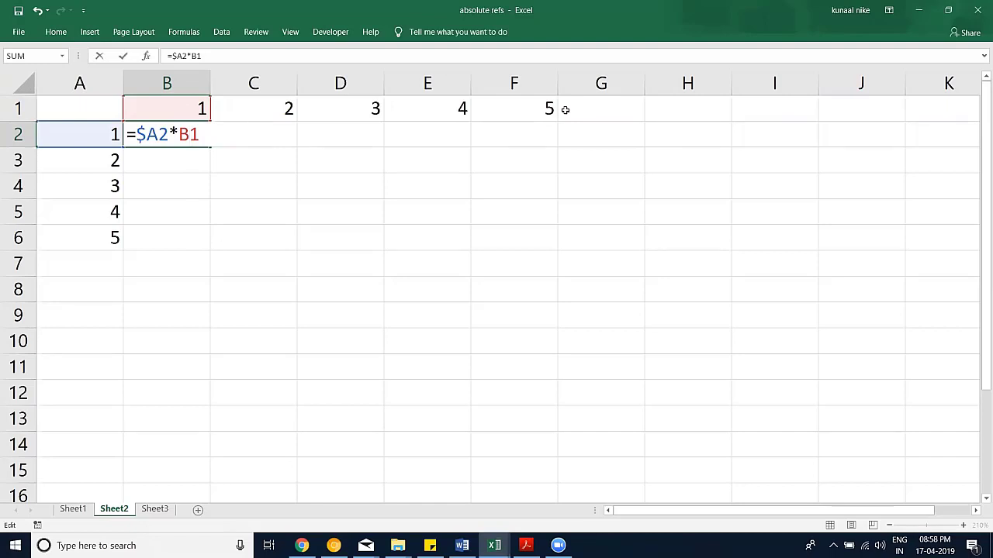
pyautogui.press('Left')
pyautogui.press('F4')
pyautogui.press('F4')
pyautogui.press('Return')
# Step: Fill B2's =$A2*B$1 formula across B2:F6 and check the F6 formula
pyautogui.click(200, 137)
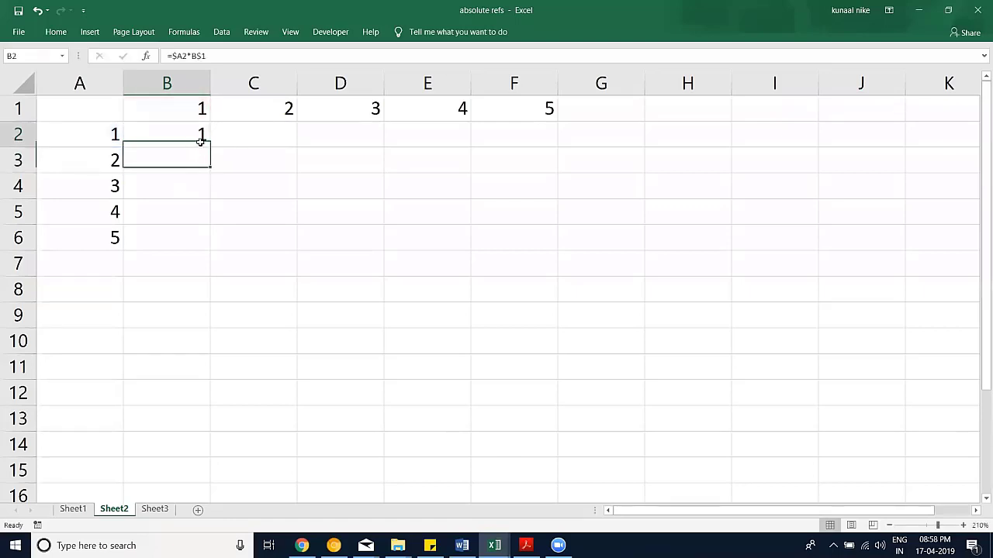
pyautogui.moveTo(211, 145); pyautogui.dragTo(542, 240)
pyautogui.doubleClick(534, 236)
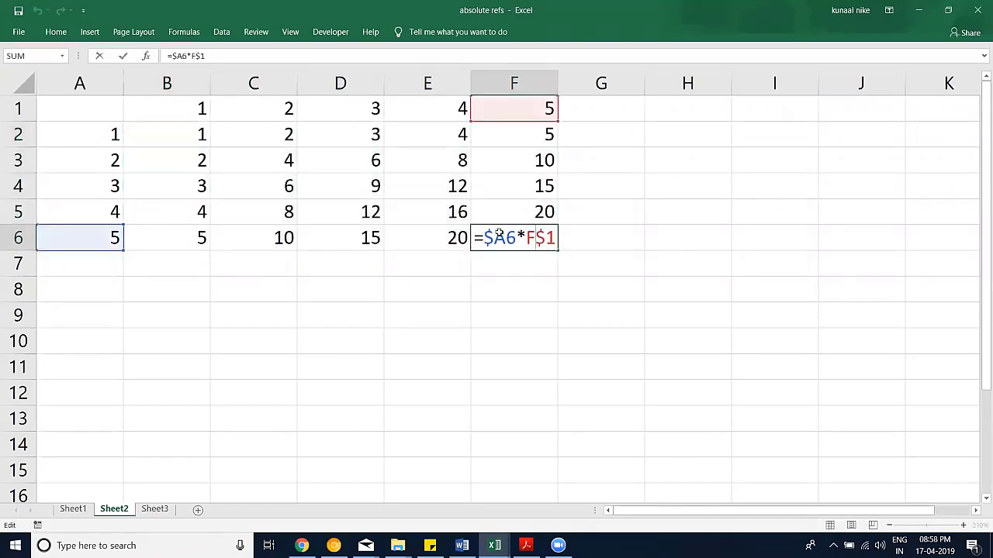
pyautogui.press('Escape')
# Step: Verify the mixed-reference formulas in E5, D4 and C3
pyautogui.doubleClick(403, 209)
pyautogui.click(350, 184)
pyautogui.doubleClick(350, 184)
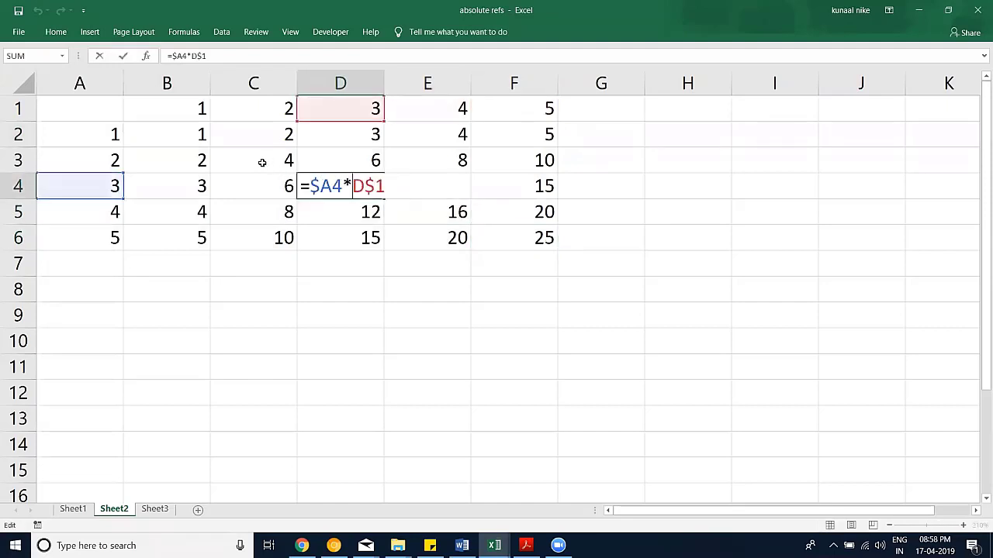
pyautogui.press('Escape')
pyautogui.doubleClick(262, 162)
pyautogui.press('Escape')
# Step: Verify the B2 and E3 formulas, then return to Sheet1
pyautogui.click(175, 138)
pyautogui.doubleClick(175, 137)
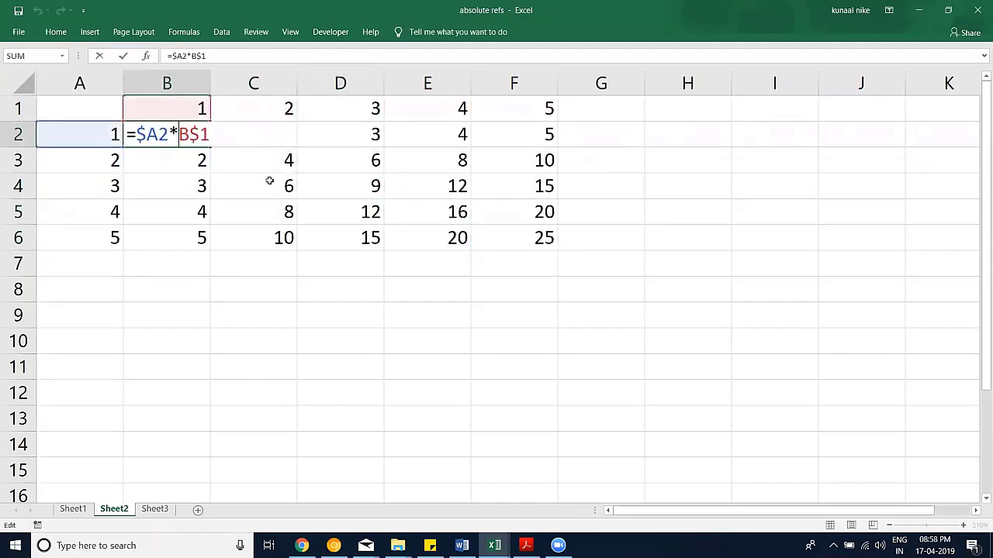
pyautogui.press('Escape')
pyautogui.click(465, 144)
pyautogui.doubleClick(462, 156)
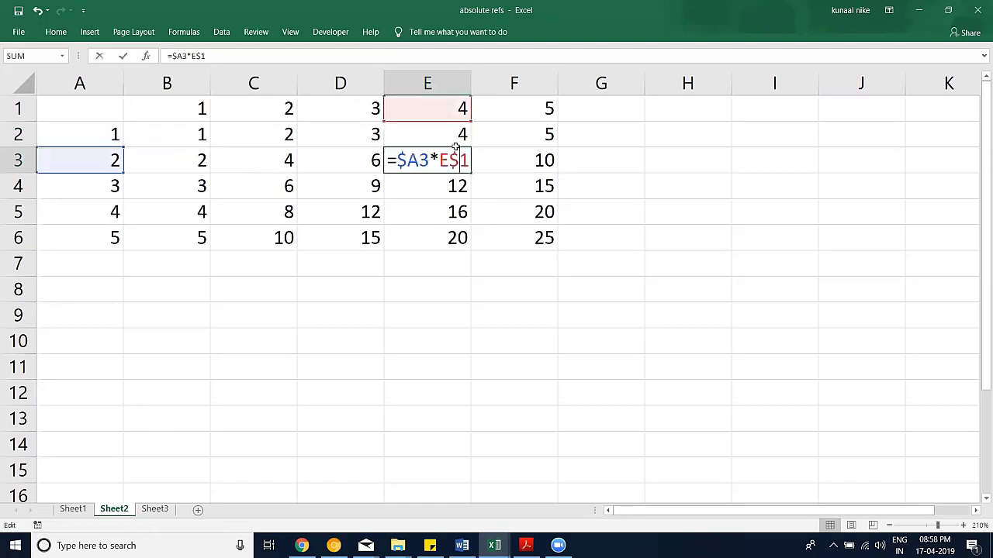
pyautogui.press('Escape')
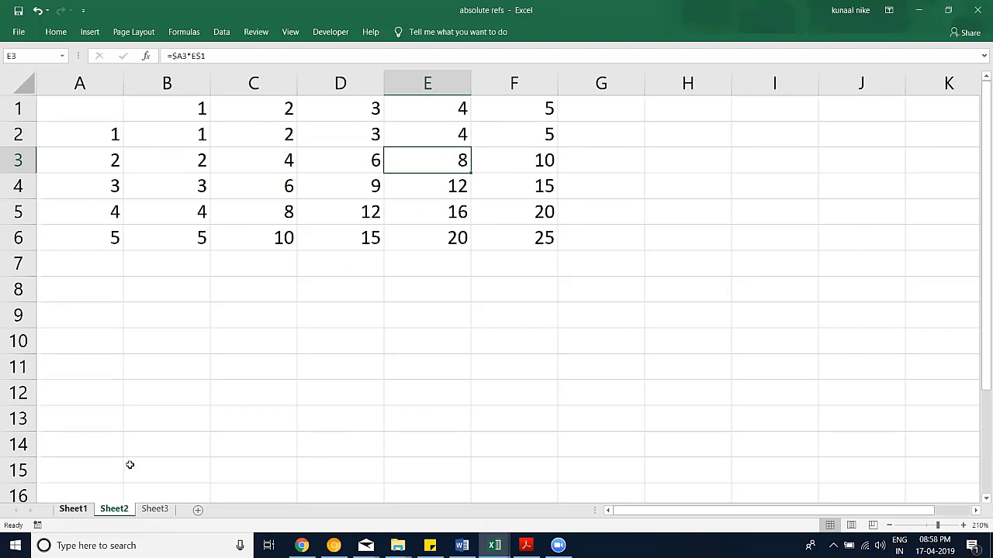
pyautogui.hotkey('ctrl', 'pageup')
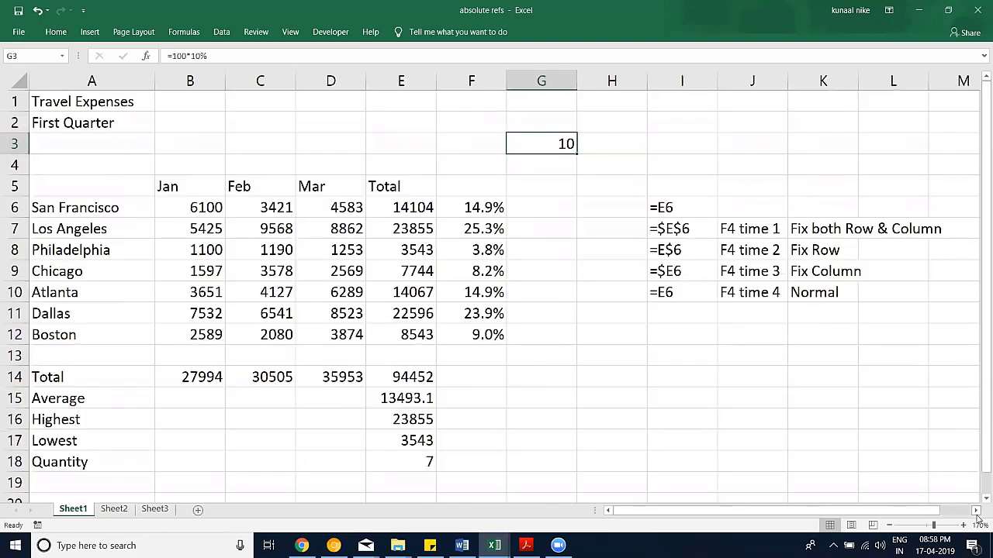
pyautogui.hscroll(2, 545, 242)
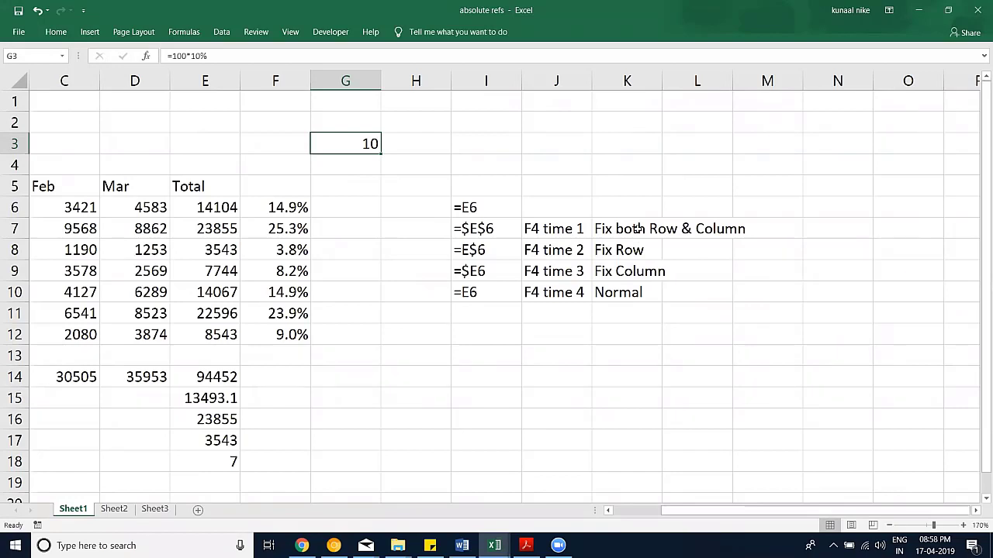
pyautogui.click(635, 250)
pyautogui.click(636, 275)
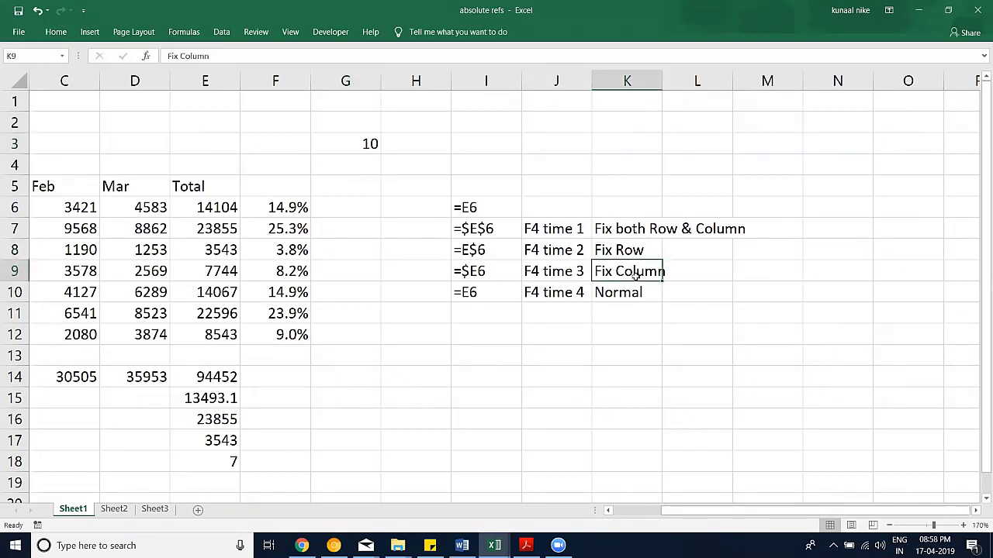
pyautogui.click(628, 292)
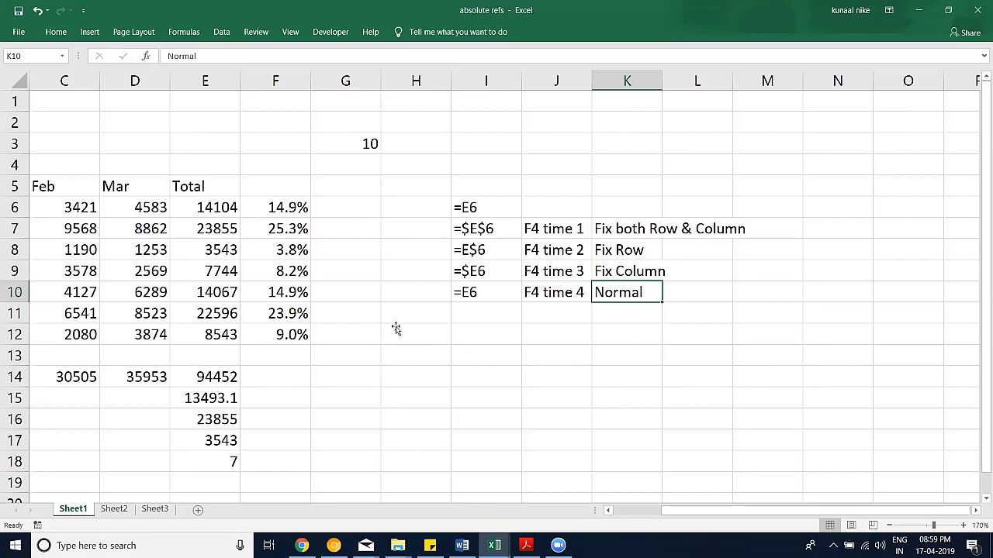
pyautogui.click(609, 511)
pyautogui.click(609, 512)
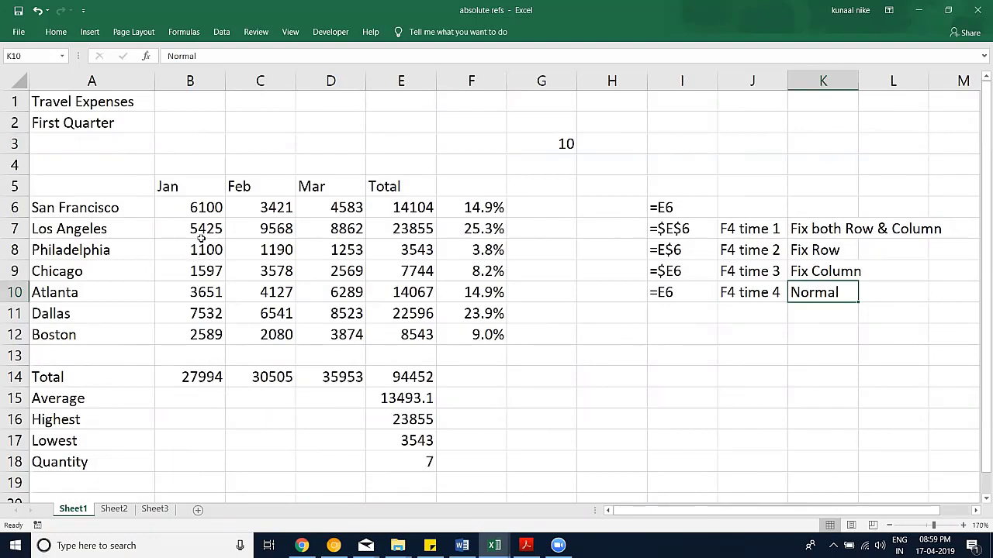
pyautogui.scroll(-3, 231, 262)
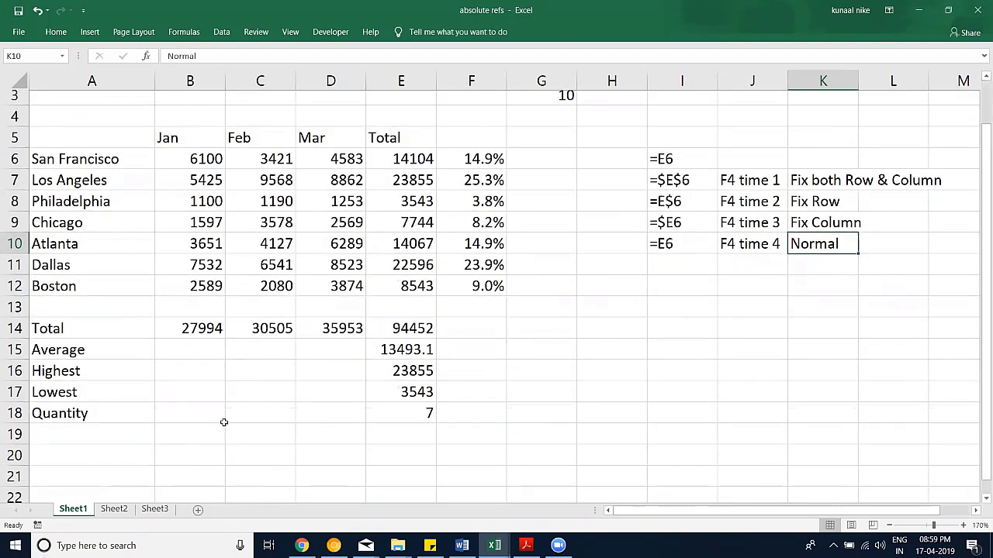
pyautogui.scroll(1, 224, 165)
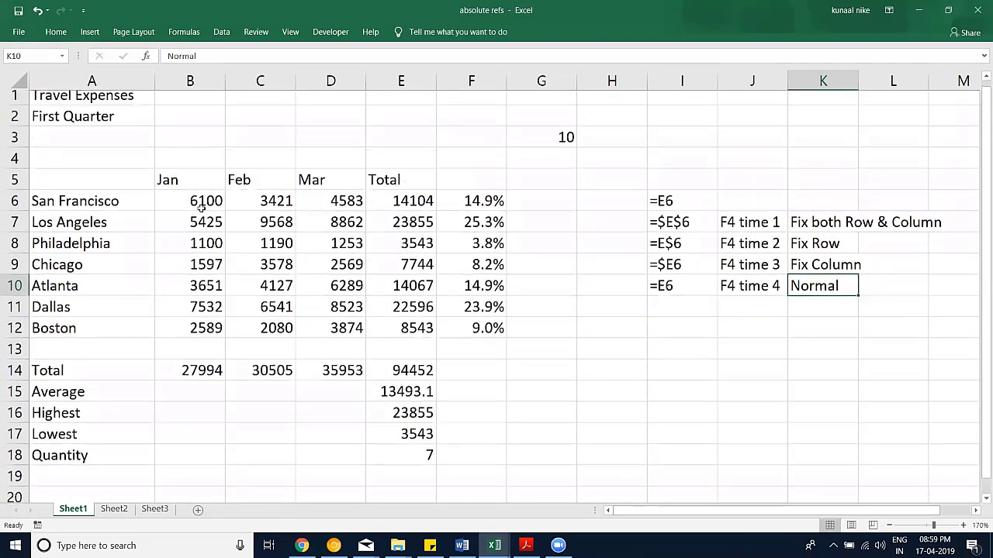
# Step: Enter =B6/$E$6 in B4, locking San Francisco's total with F4
pyautogui.click(612, 250)
pyautogui.moveTo(190, 207); pyautogui.dragTo(334, 209)
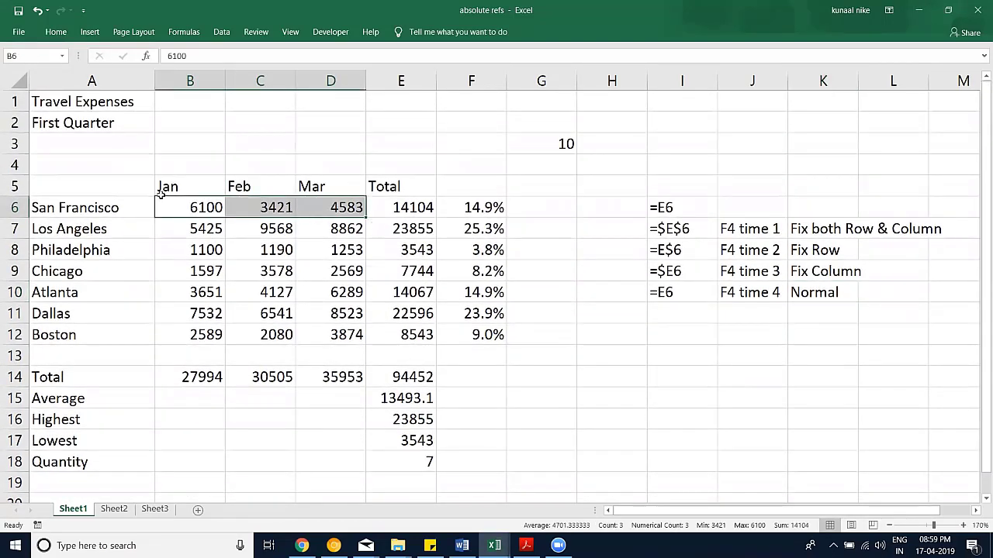
pyautogui.click(425, 207)
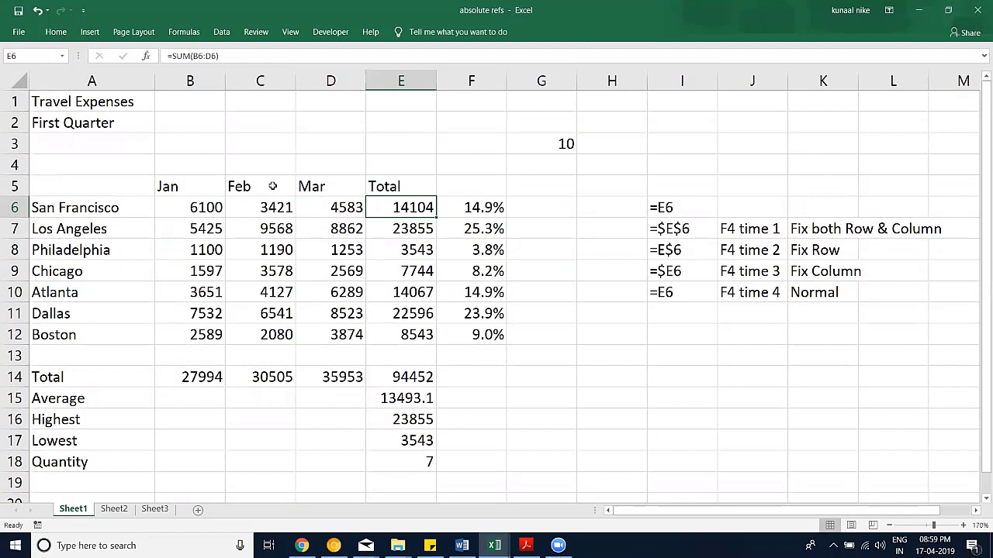
pyautogui.click(206, 164)
pyautogui.write('=')
pyautogui.press('Down')
pyautogui.press('Down')
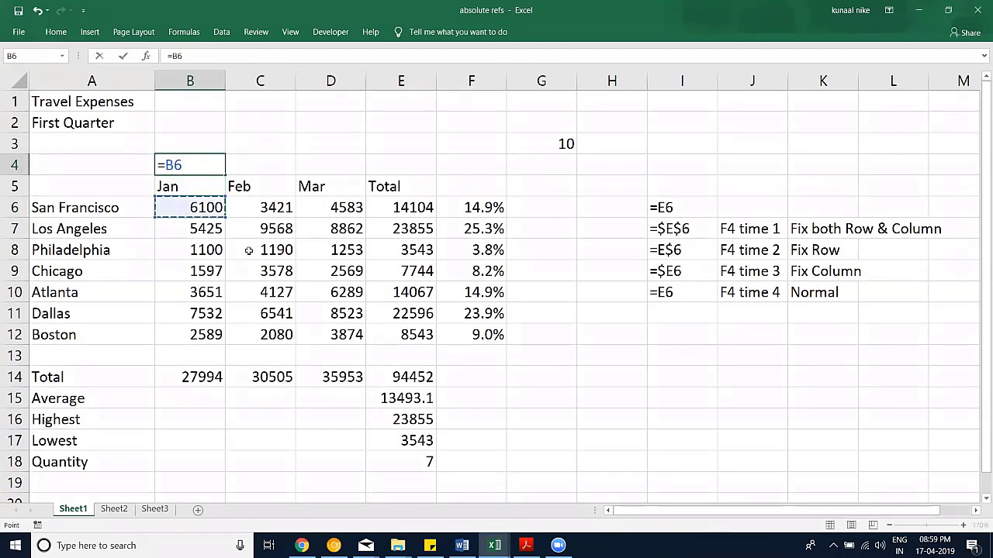
pyautogui.write('/')
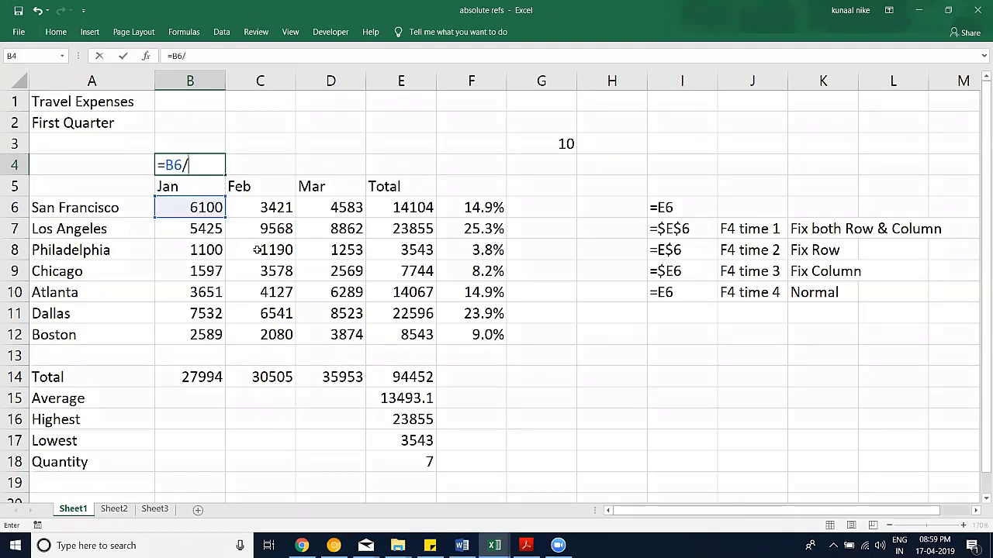
pyautogui.click(478, 210)
pyautogui.click(406, 214)
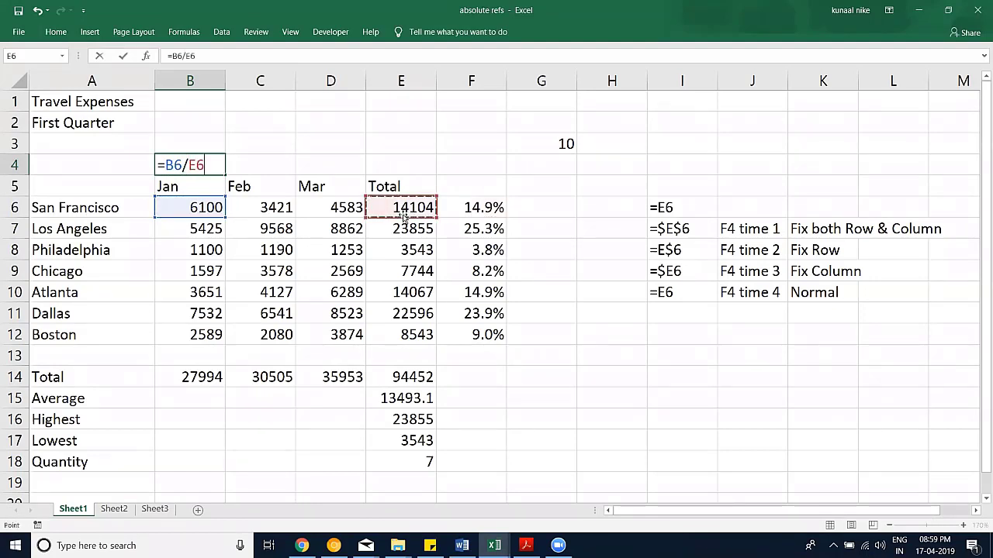
pyautogui.press('F4')
pyautogui.press('Return')
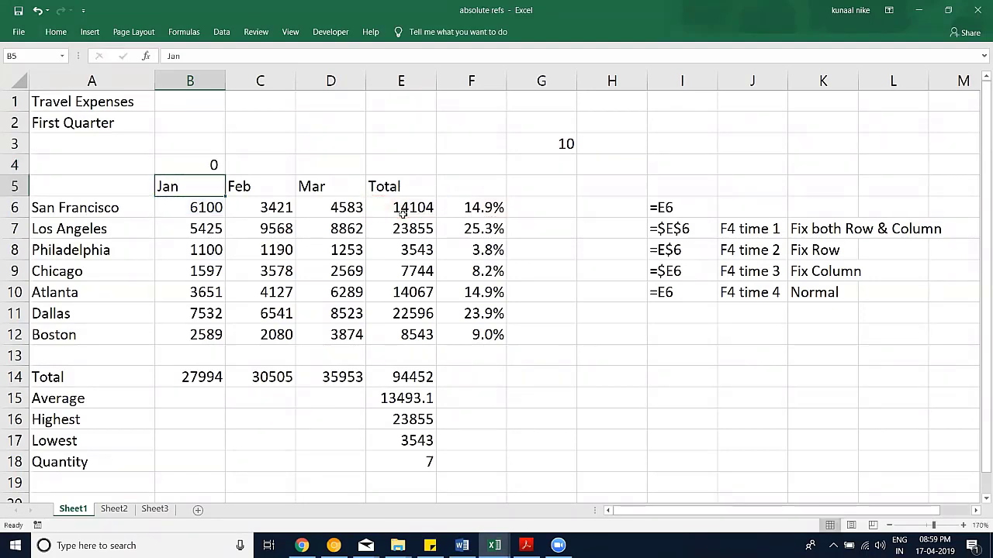
# Step: Format B4 as a one-decimal percentage and fill it across to D4
pyautogui.click(210, 161)
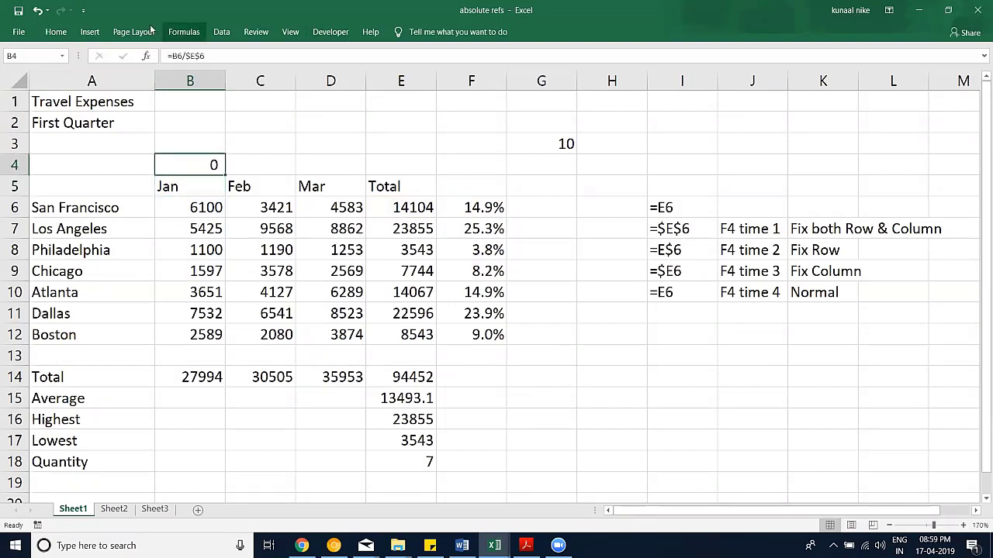
pyautogui.click(55, 32)
pyautogui.click(453, 77)
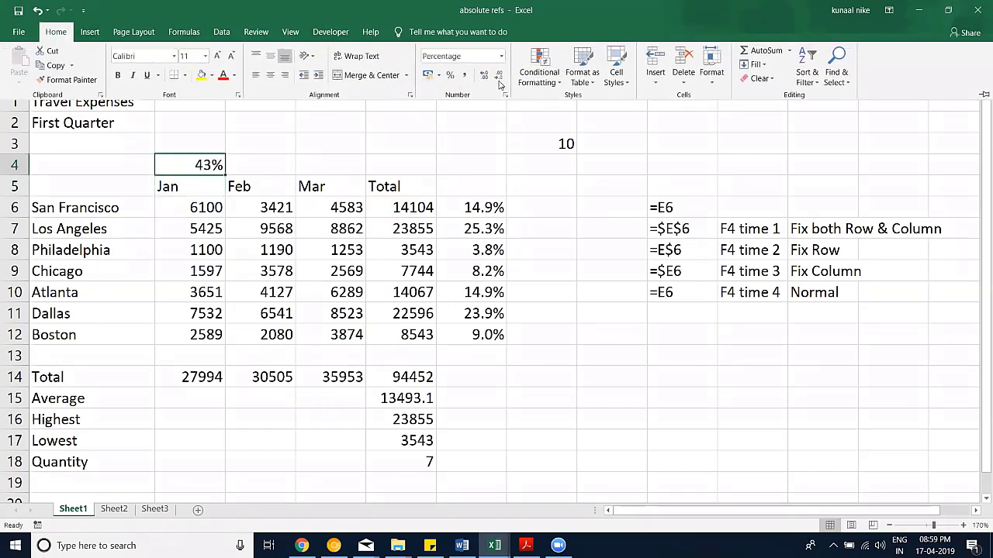
pyautogui.click(482, 78)
pyautogui.moveTo(224, 174); pyautogui.dragTo(383, 168)
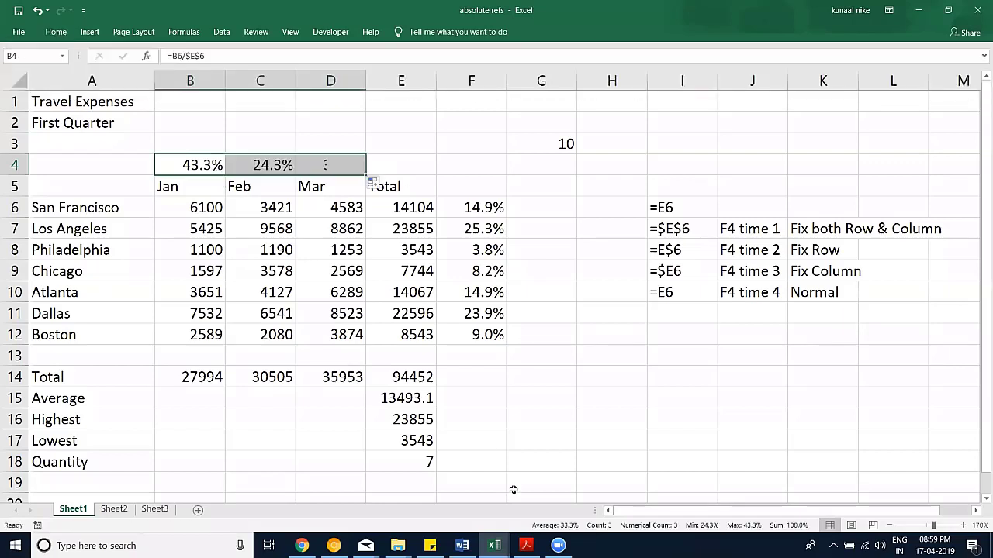
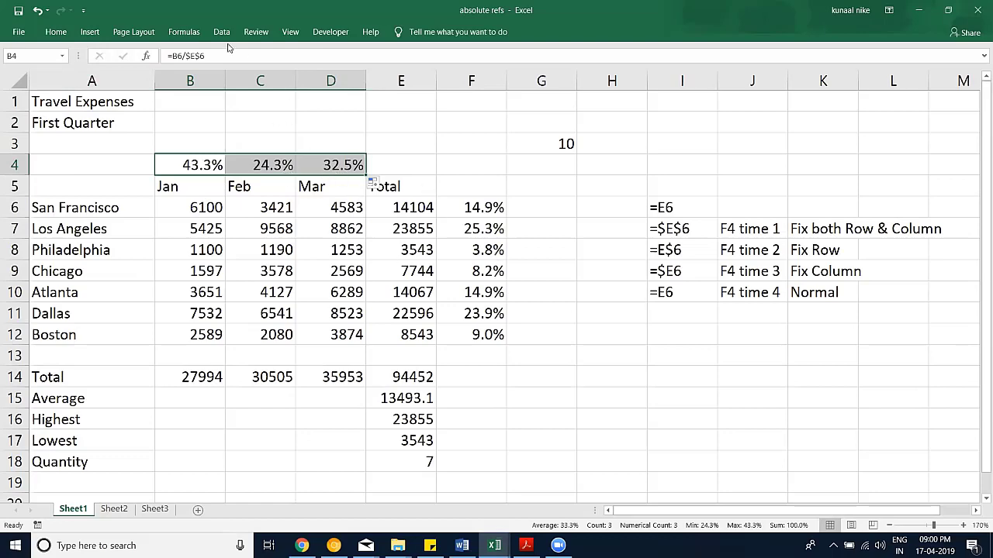
# Step: Pin the ribbon so it stays permanently expanded with Ctrl+F1
pyautogui.click(54, 32)
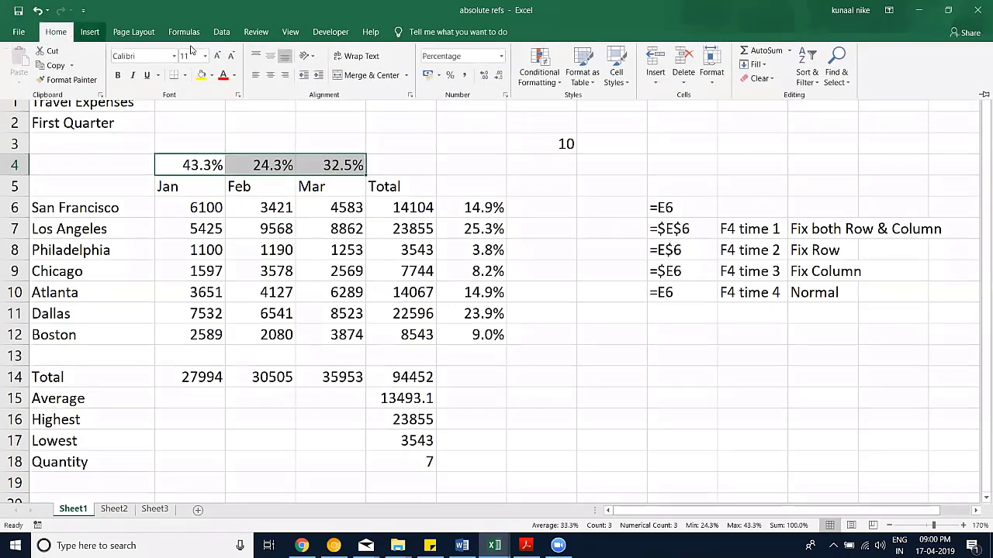
pyautogui.hotkey('ctrl', 'F1')
pyautogui.scroll(-4, 210, 81)
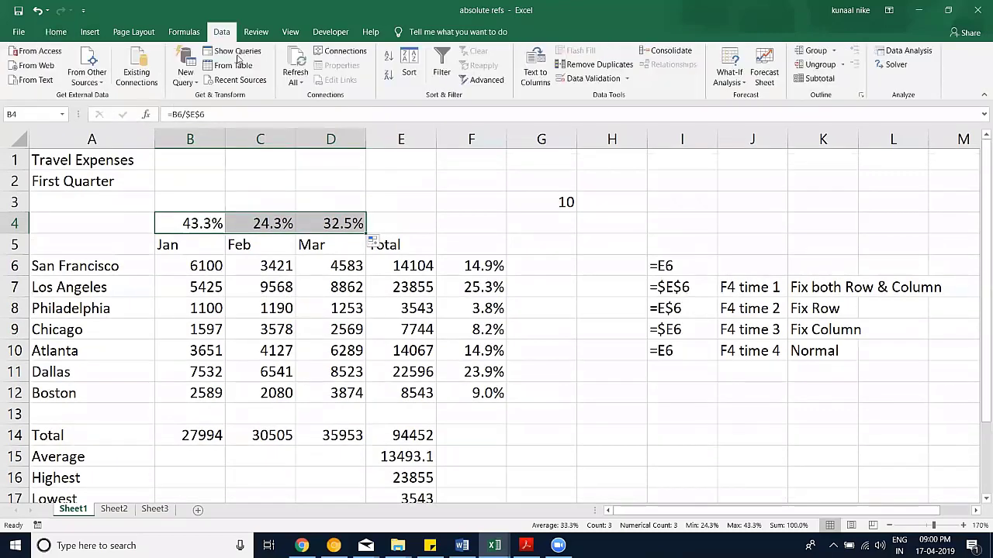
pyautogui.scroll(1, 232, 45)
# Step: Browse the Review, View, Insert and Page Layout commands, then switch to the empty Sheet3
pyautogui.click(251, 35)
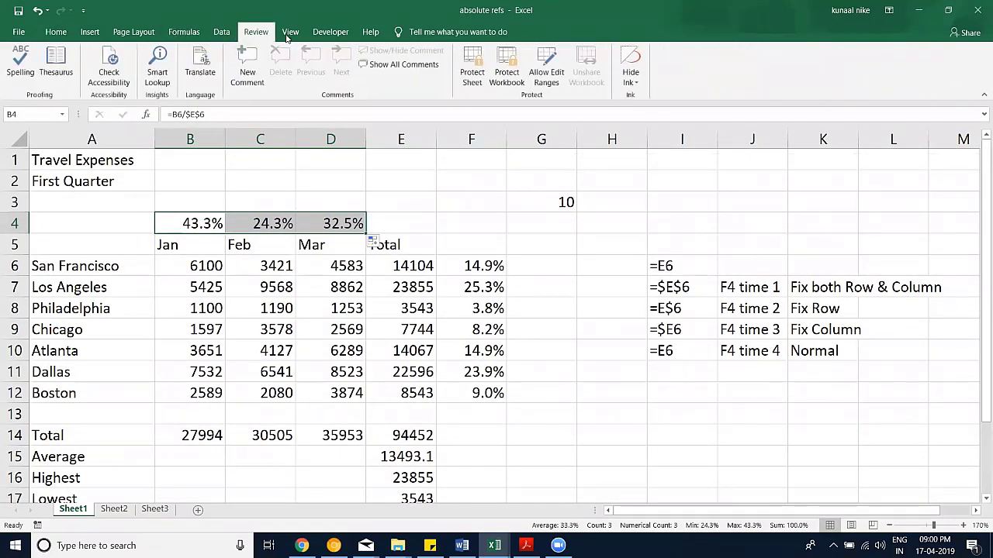
pyautogui.click(290, 34)
pyautogui.click(90, 34)
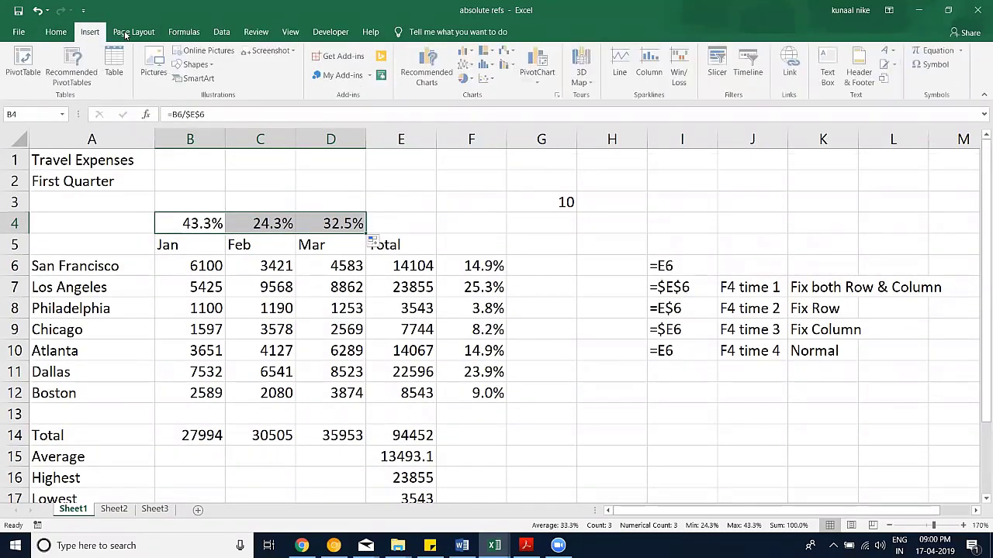
pyautogui.click(128, 34)
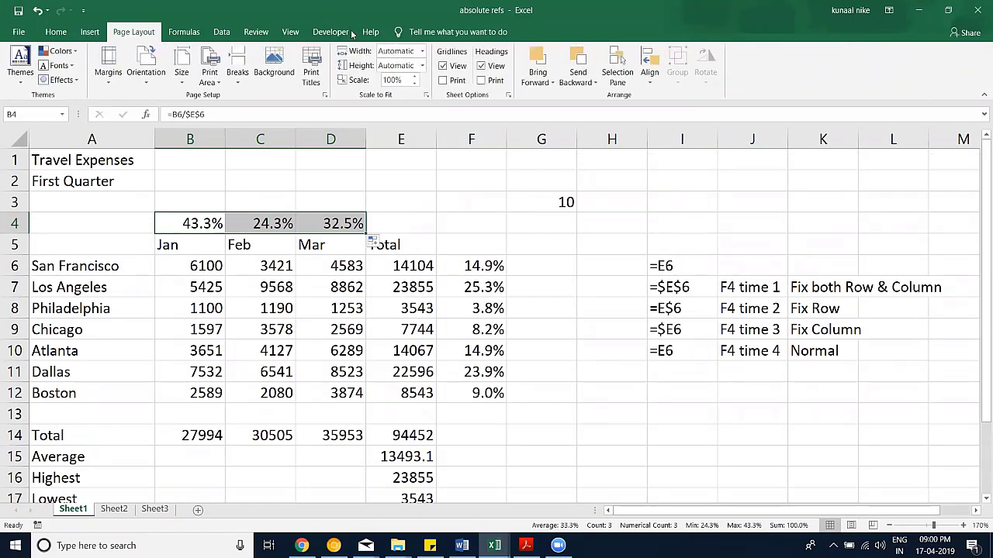
pyautogui.click(92, 36)
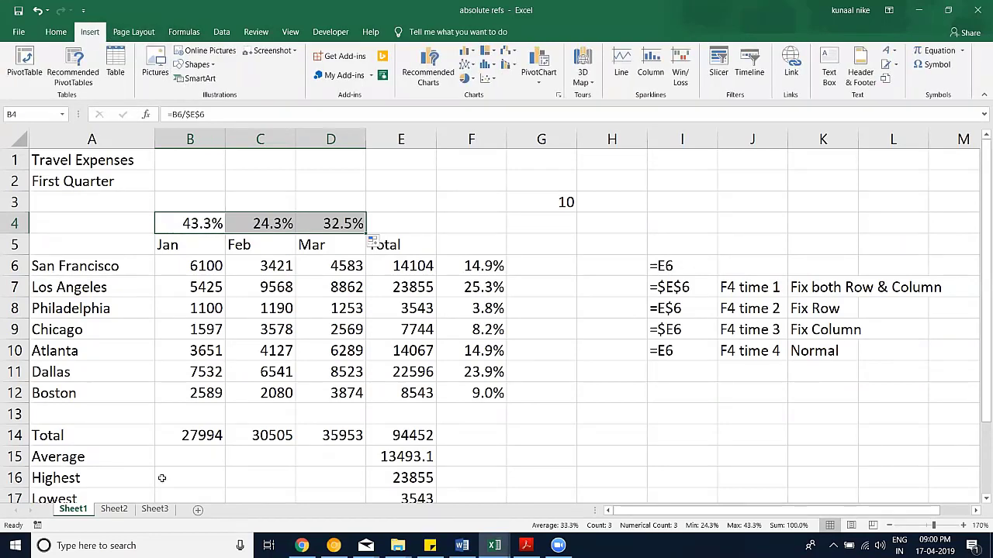
pyautogui.click(155, 509)
# Step: Zoom the sheet to 150% and select cell D6
pyautogui.click(964, 527)
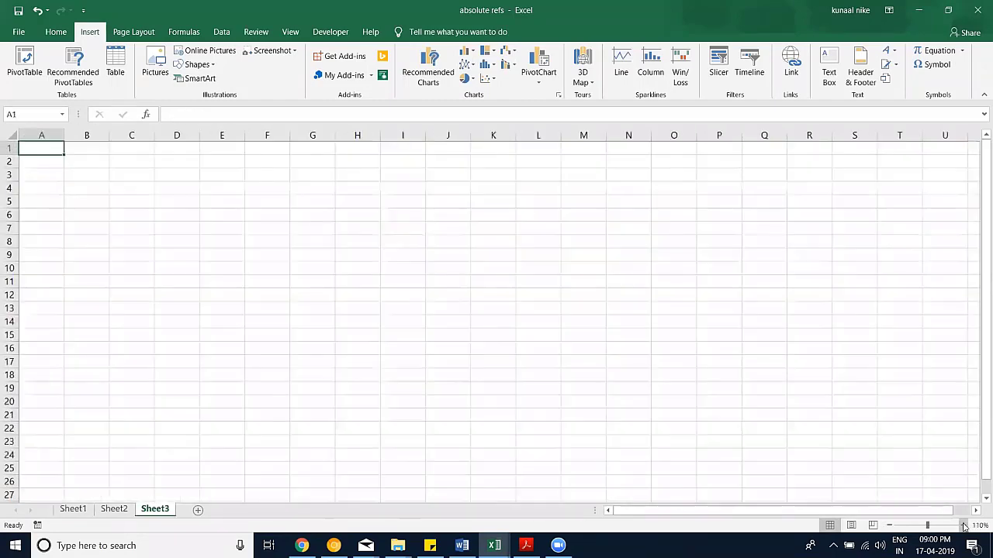
pyautogui.click(964, 527)
pyautogui.click(964, 526)
pyautogui.click(964, 527)
pyautogui.click(964, 527)
pyautogui.click(243, 249)
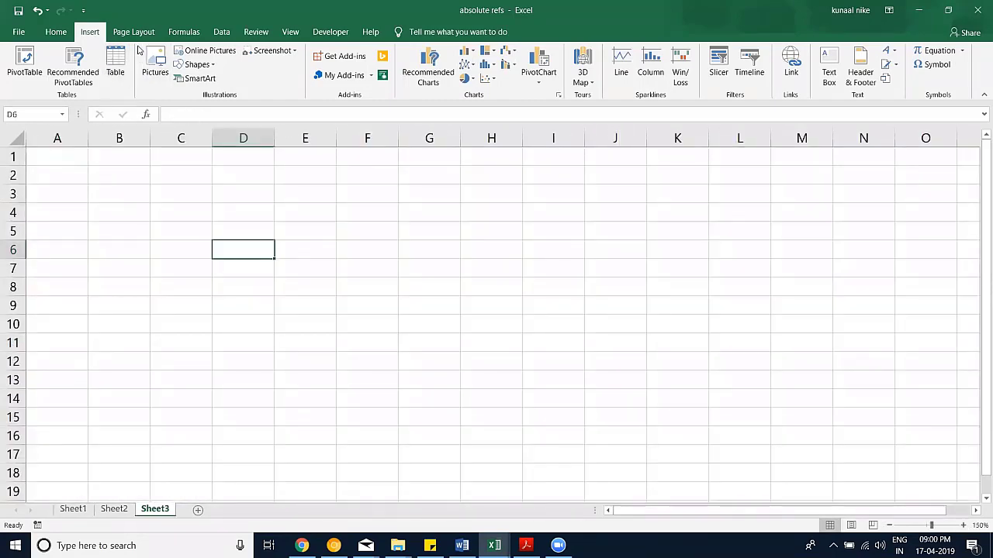
# Step: Draw a vertical double arrow down column F and a horizontal one across row 11
pyautogui.click(210, 66)
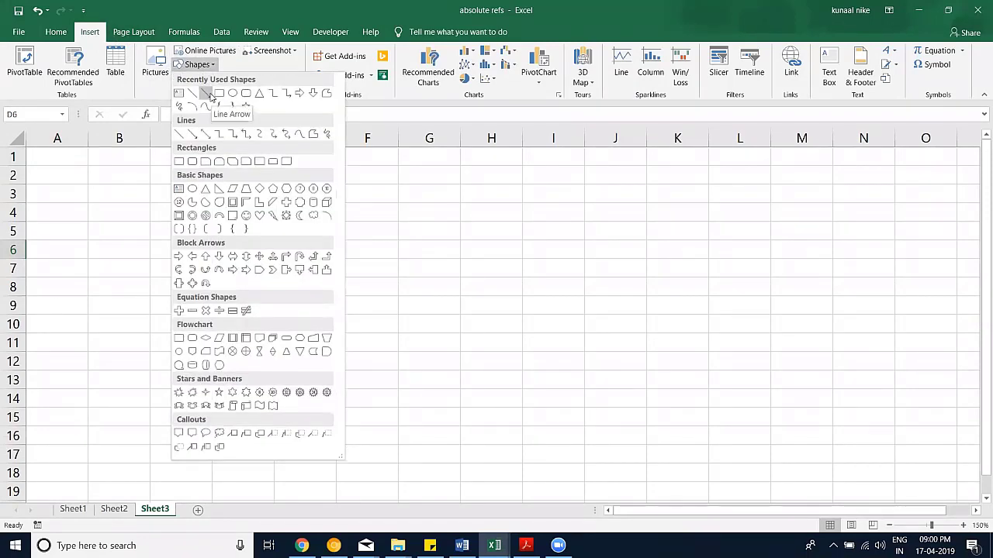
pyautogui.click(206, 139)
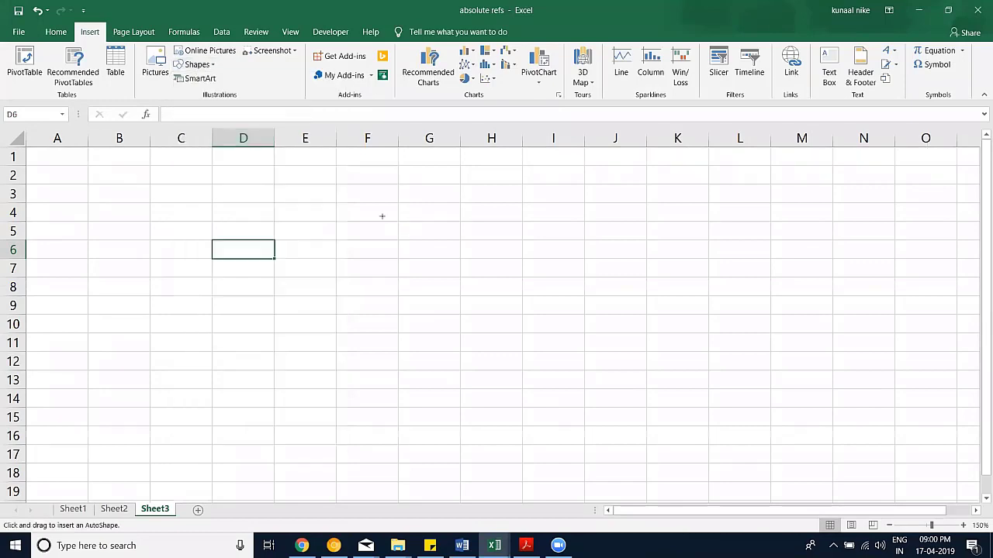
pyautogui.moveTo(356, 214); pyautogui.dragTo(357, 474)
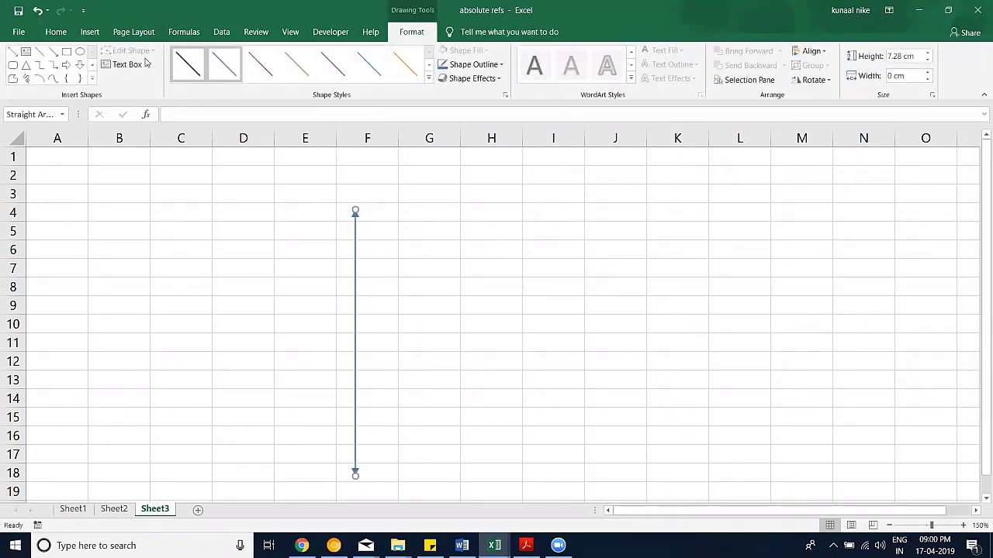
pyautogui.click(13, 51)
pyautogui.moveTo(196, 345); pyautogui.dragTo(557, 345)
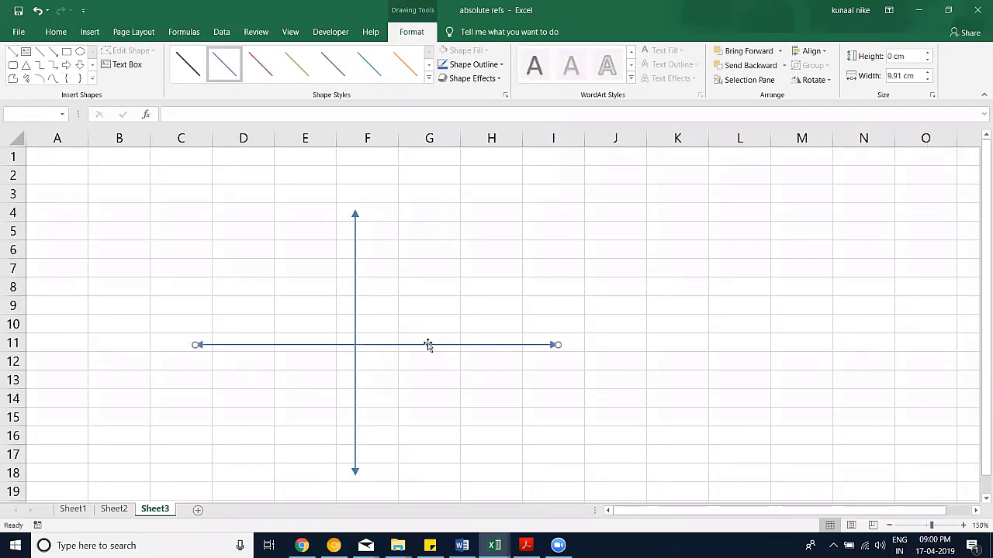
pyautogui.click(406, 374)
# Step: Label the right arrow end '+X' as text in cell J11
pyautogui.click(613, 345)
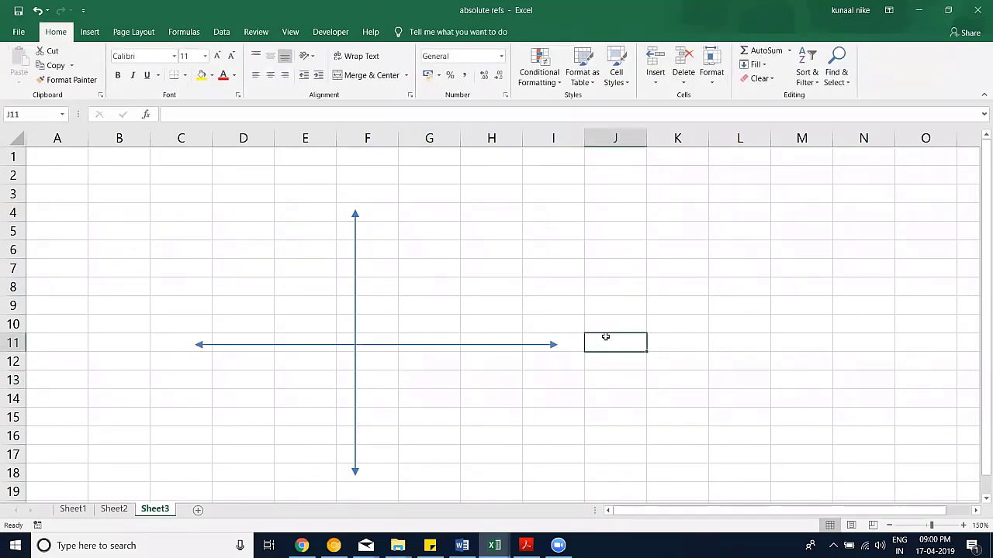
pyautogui.write('+x')
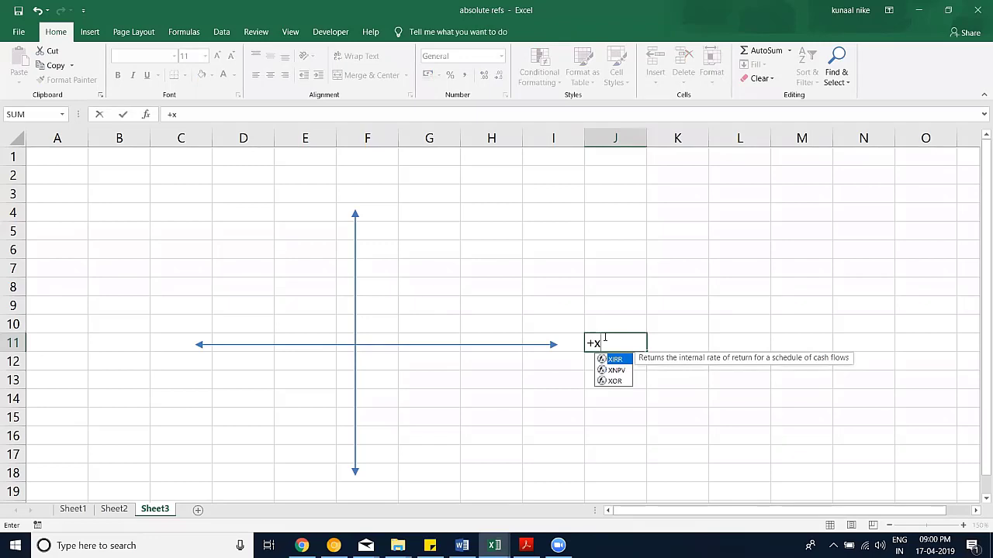
pyautogui.press('BackSpace')
pyautogui.press('BackSpace')
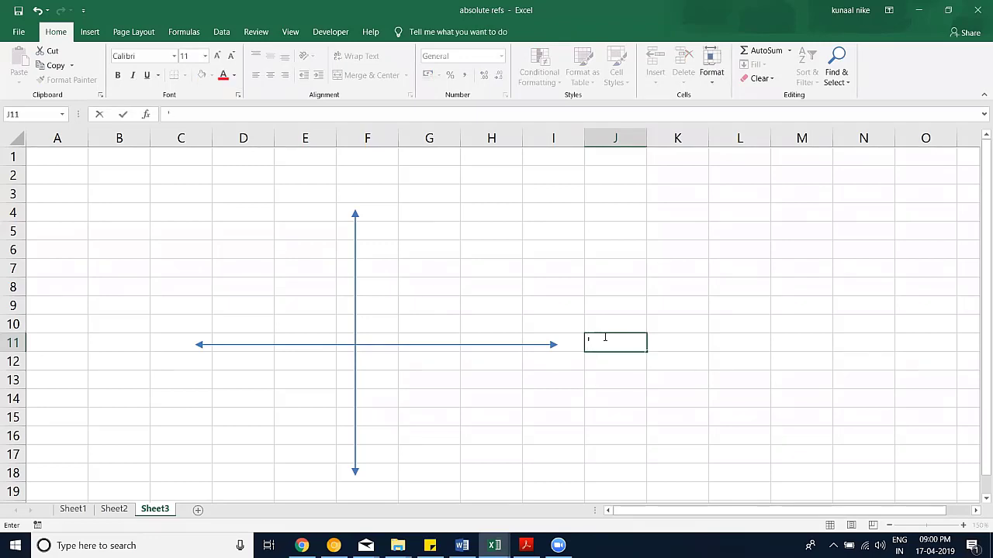
pyautogui.write("'+X")
pyautogui.press('Return')
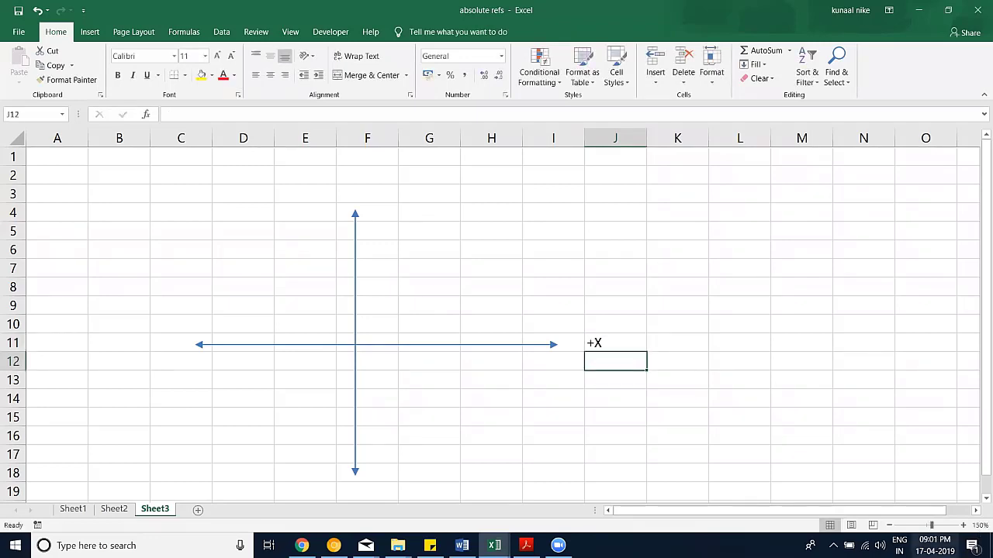
# Step: Enter the labels -X in B11, +Y in F3 and -Y in F19
pyautogui.click(125, 346)
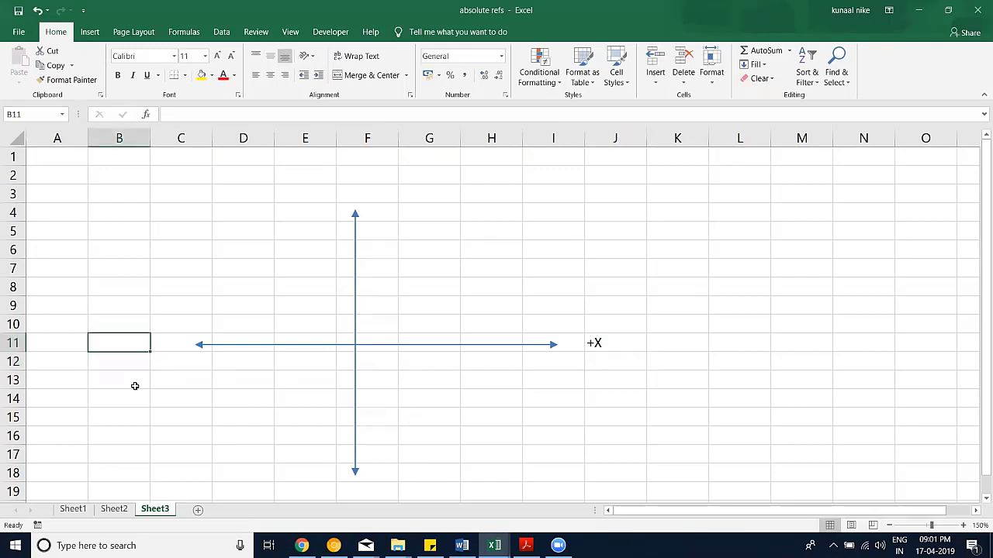
pyautogui.write("'-")
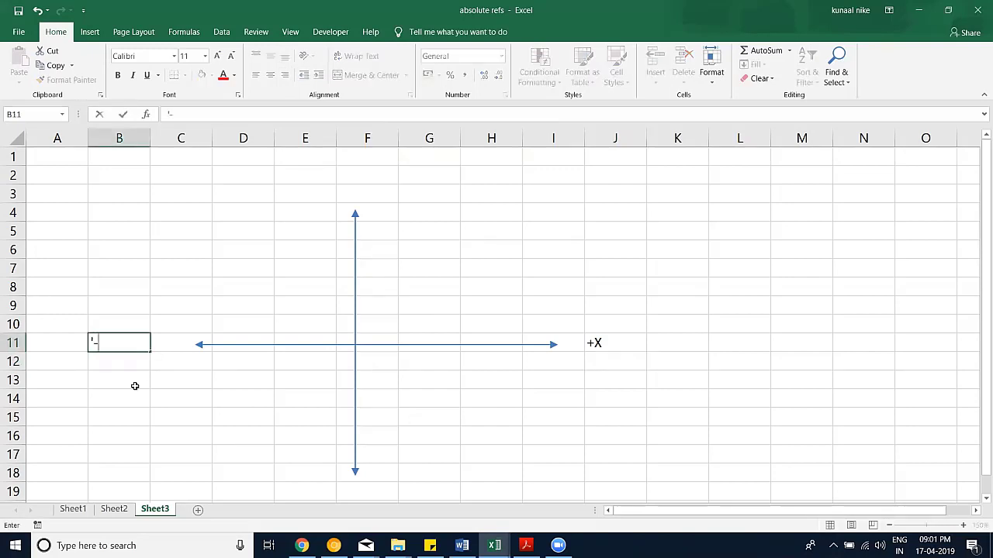
pyautogui.write('X')
pyautogui.click(368, 191)
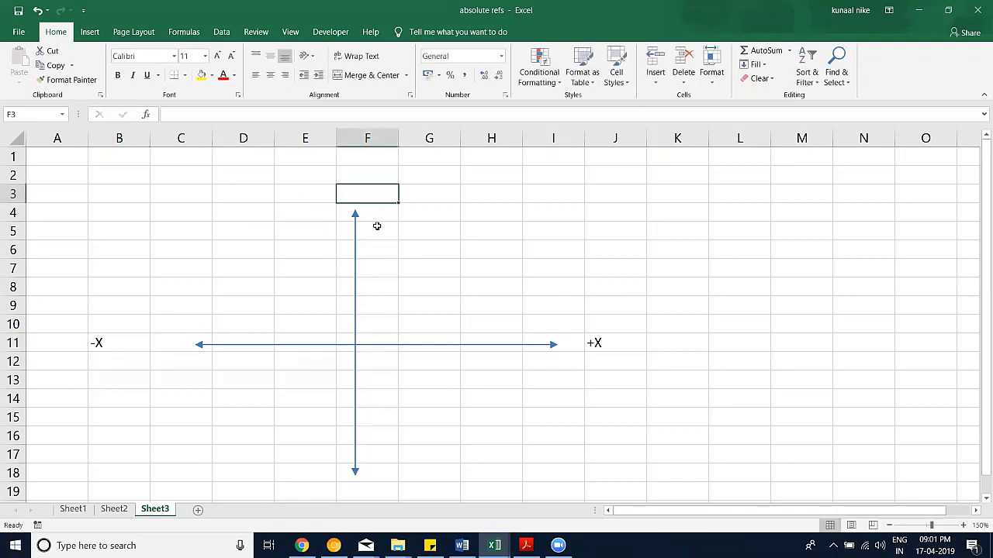
pyautogui.write("'")
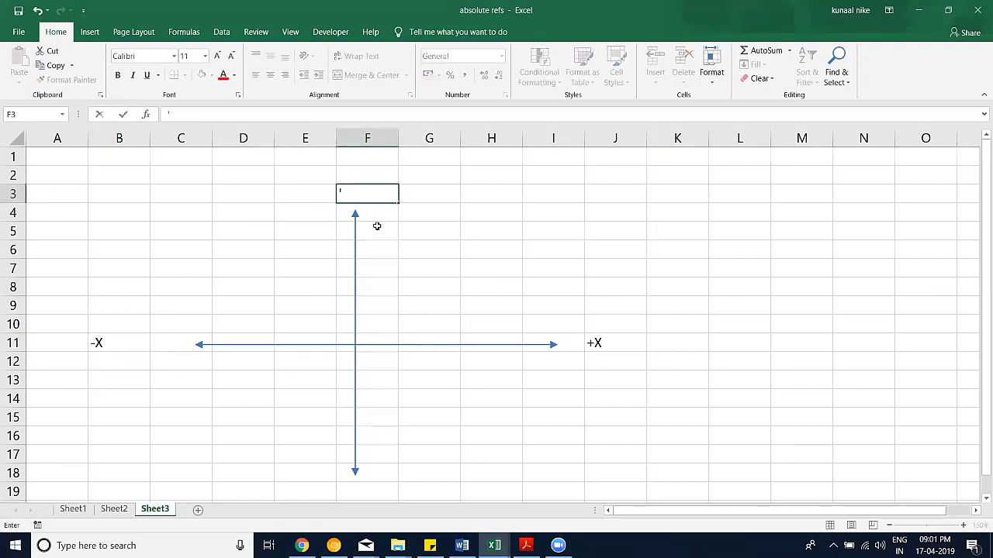
pyautogui.write('+Y')
pyautogui.click(374, 488)
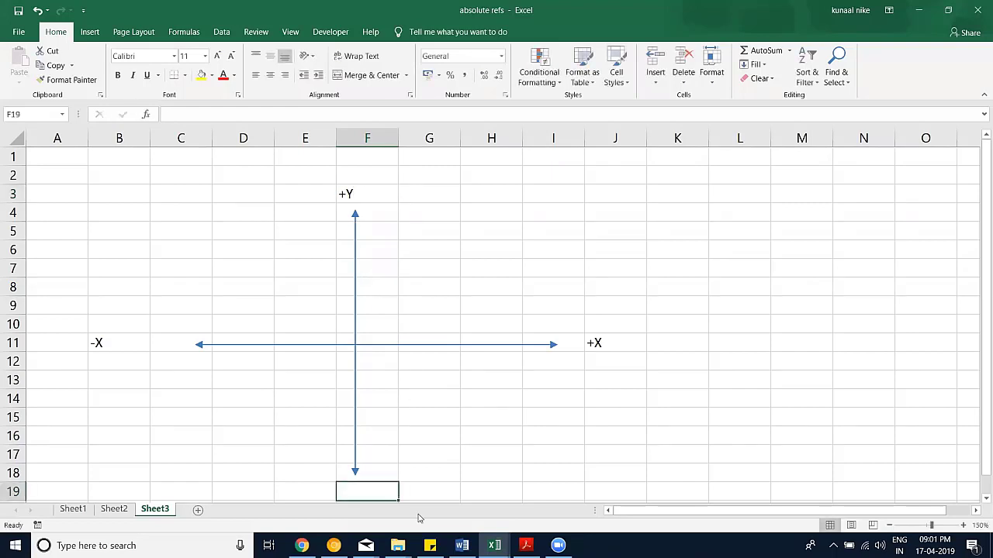
pyautogui.write("'")
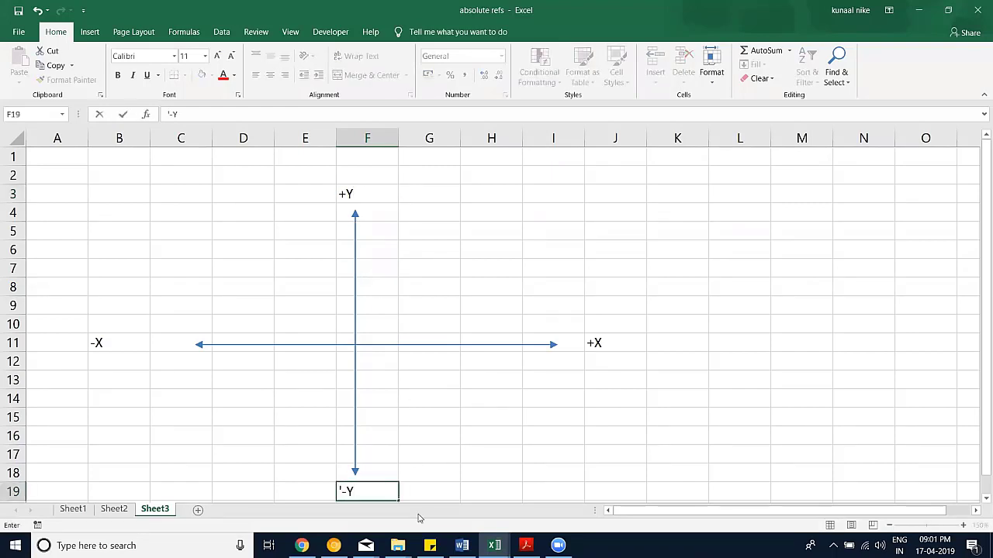
pyautogui.write('-Y')
pyautogui.press('Return')
pyautogui.scroll(1, 392, 400)
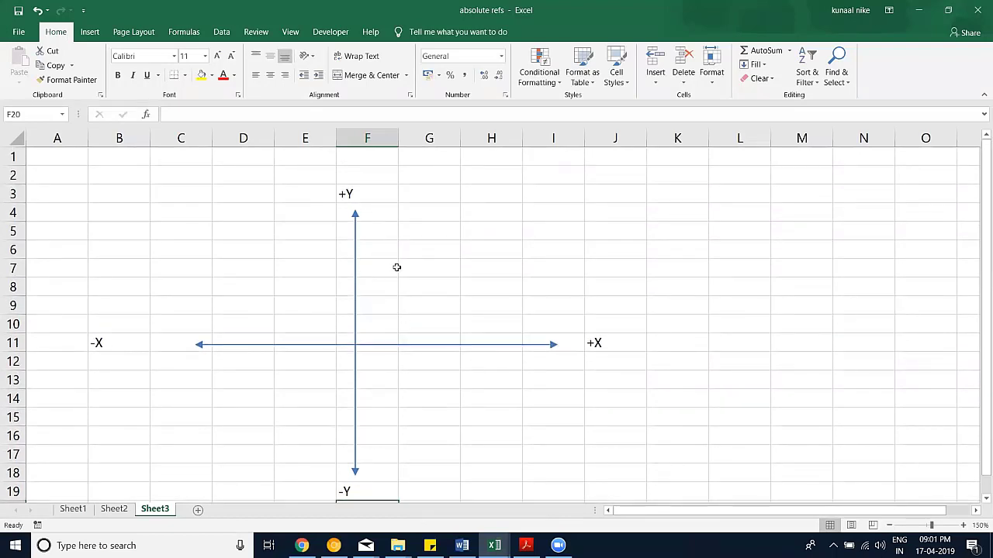
# Step: Enter 1,1 in G8 and -1,1 as text in E8
pyautogui.click(453, 286)
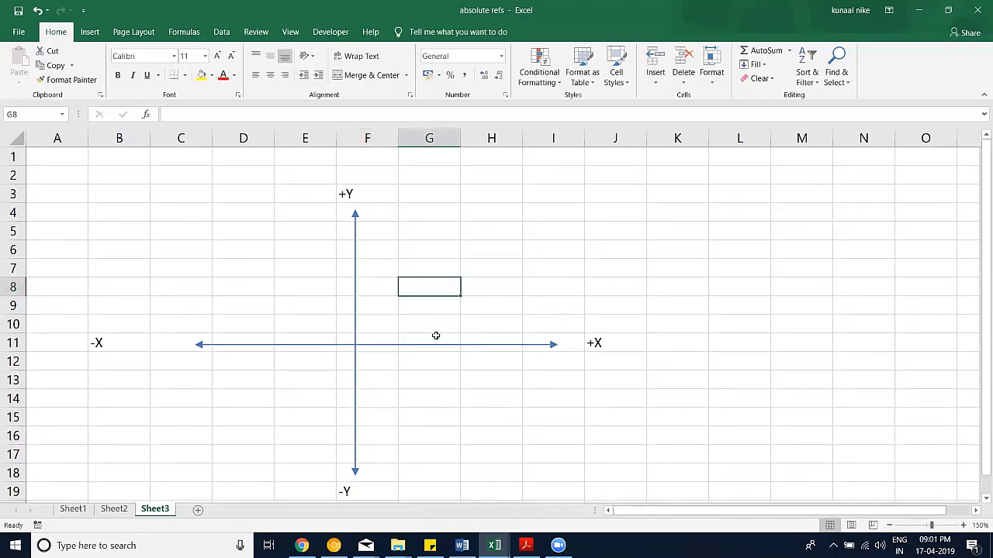
pyautogui.write('1,1')
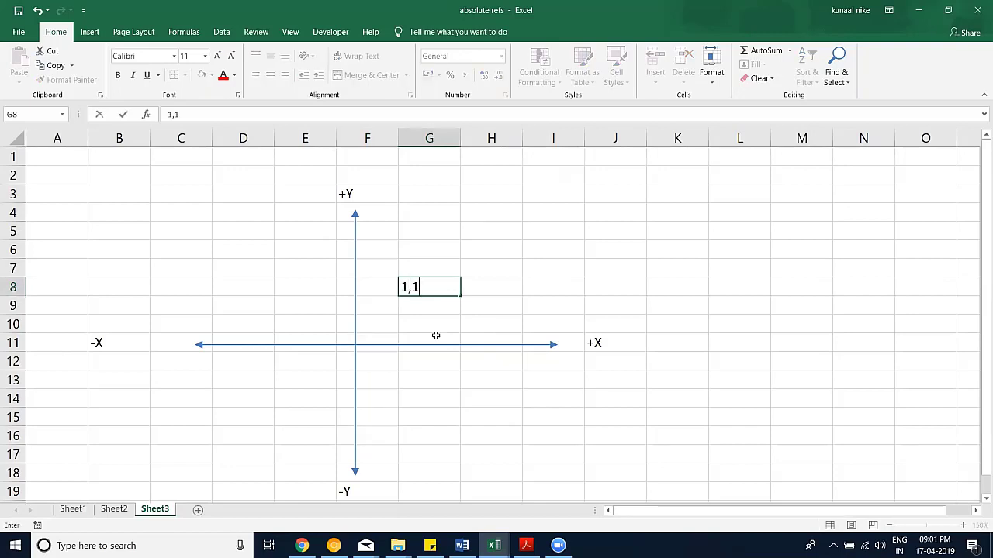
pyautogui.click(278, 290)
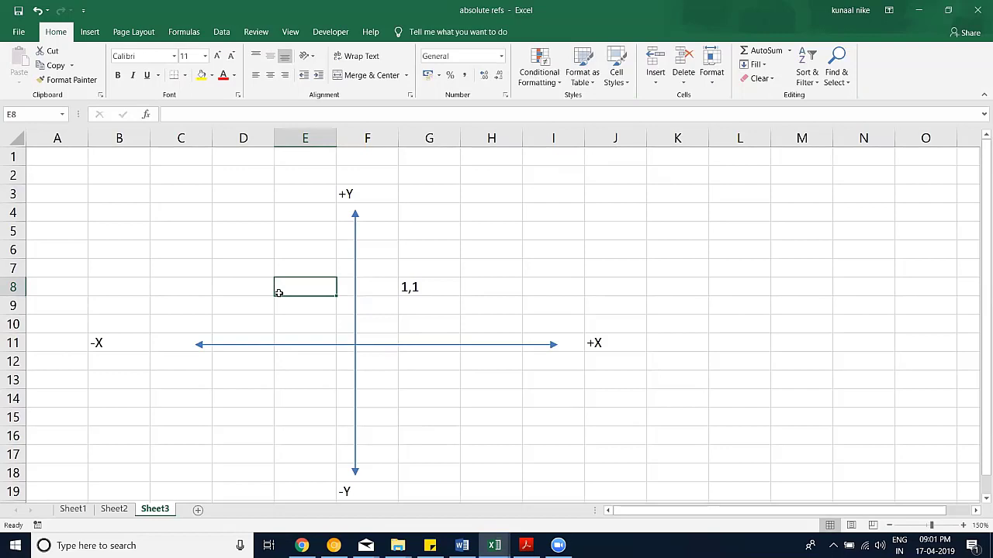
pyautogui.write('-')
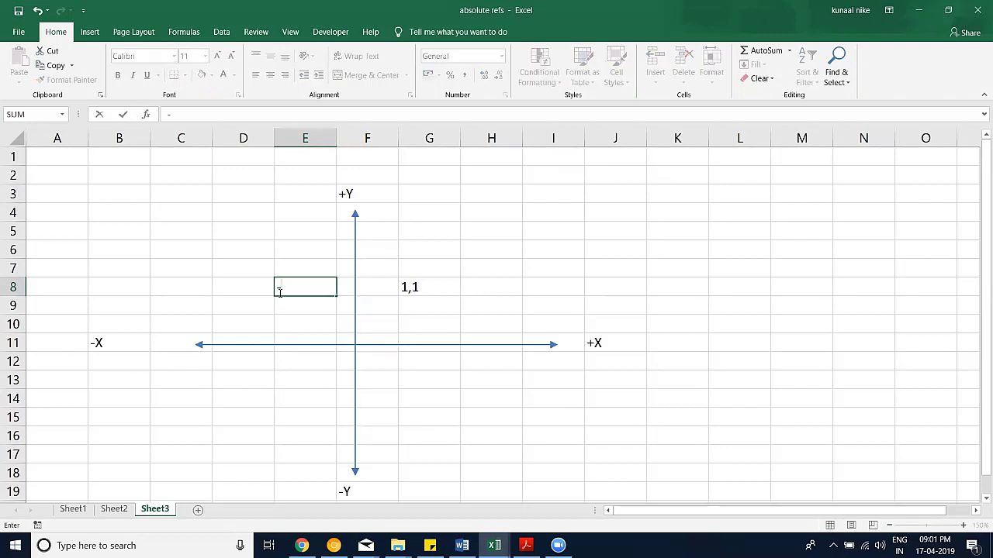
pyautogui.write('1,1')
pyautogui.press('Return')
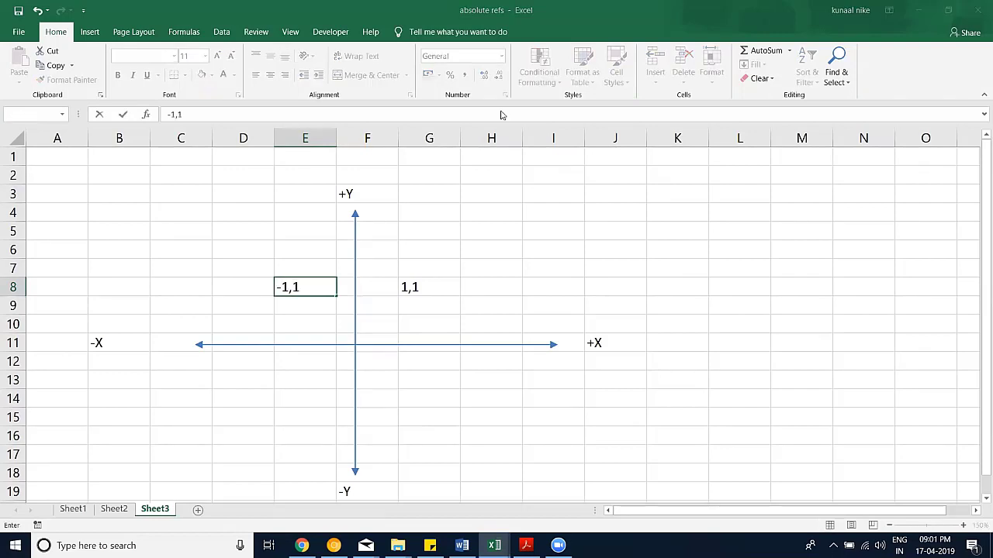
pyautogui.click(521, 320)
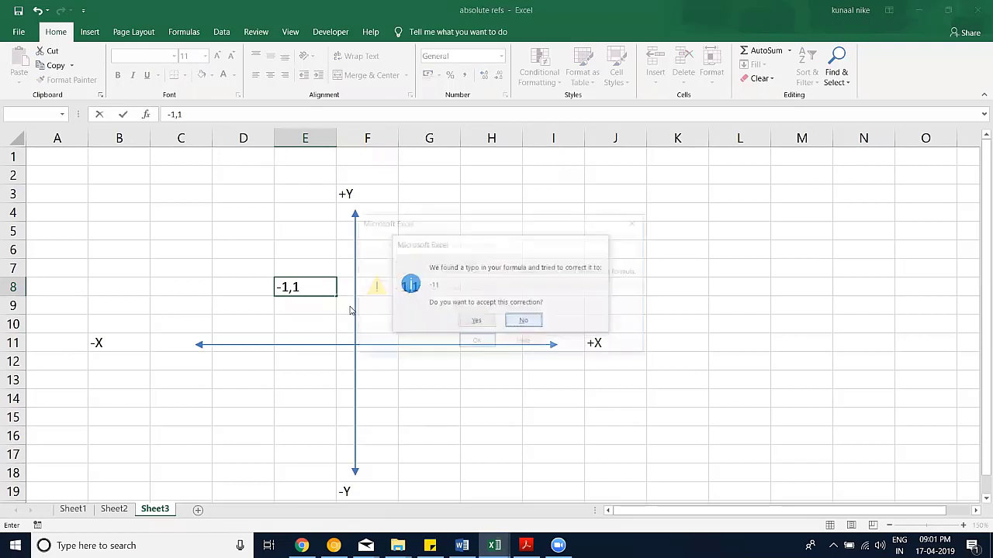
pyautogui.click(475, 343)
pyautogui.press('Home')
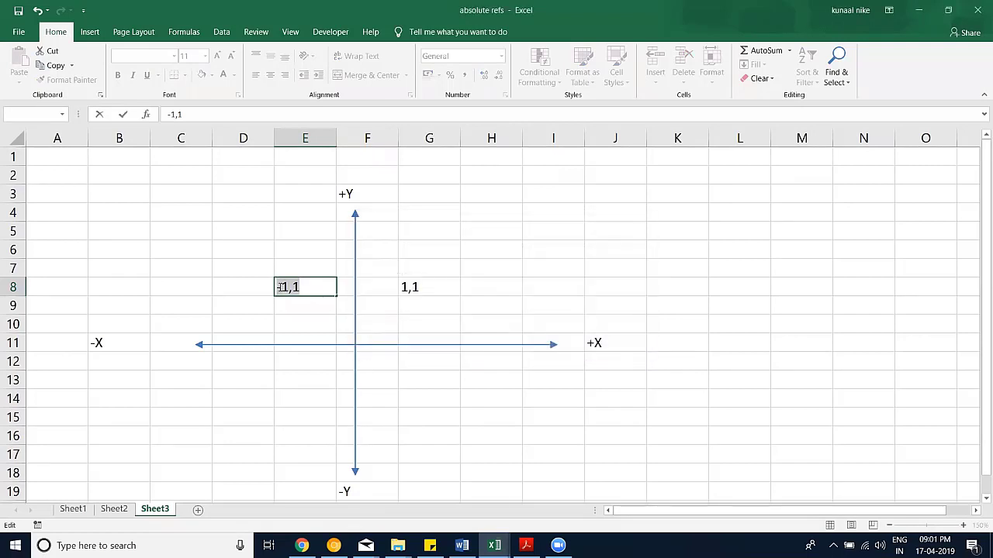
pyautogui.write("'")
pyautogui.press('Return')
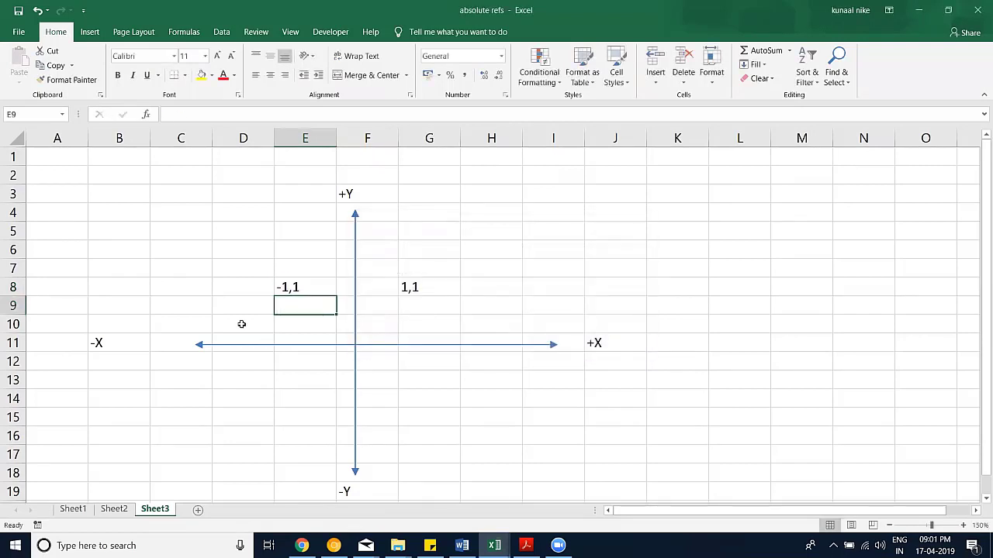
# Step: Enter 1,-1 in G13 and '-1,-1 in D14, then select D14
pyautogui.click(440, 385)
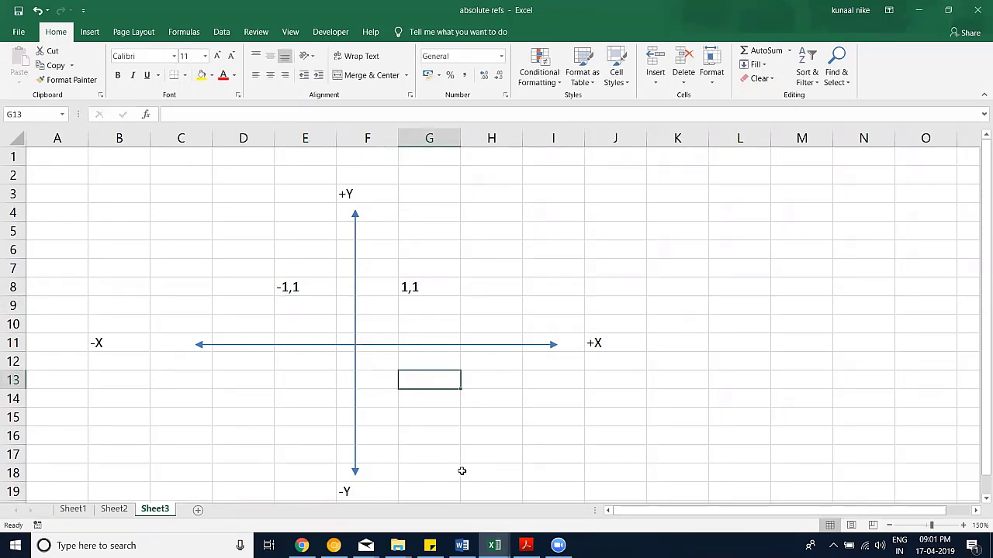
pyautogui.write('1,')
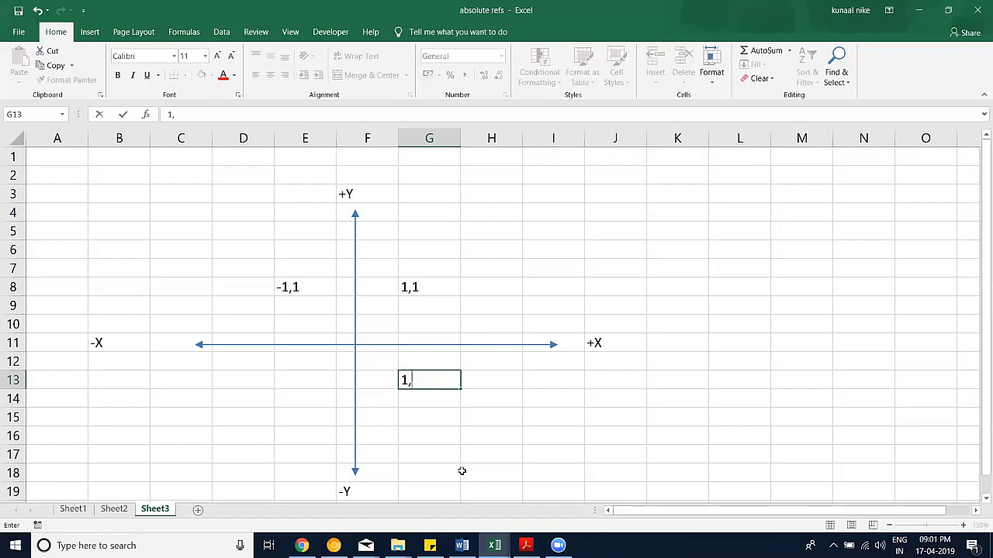
pyautogui.write(',-')
pyautogui.press('BackSpace')
pyautogui.press('BackSpace')
pyautogui.write('-1')
pyautogui.press('Return')
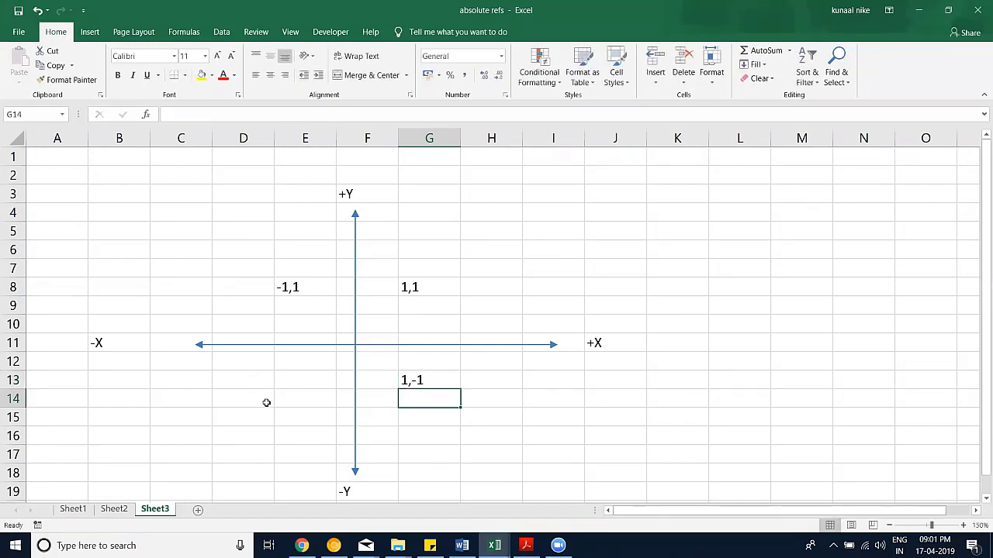
pyautogui.click(266, 402)
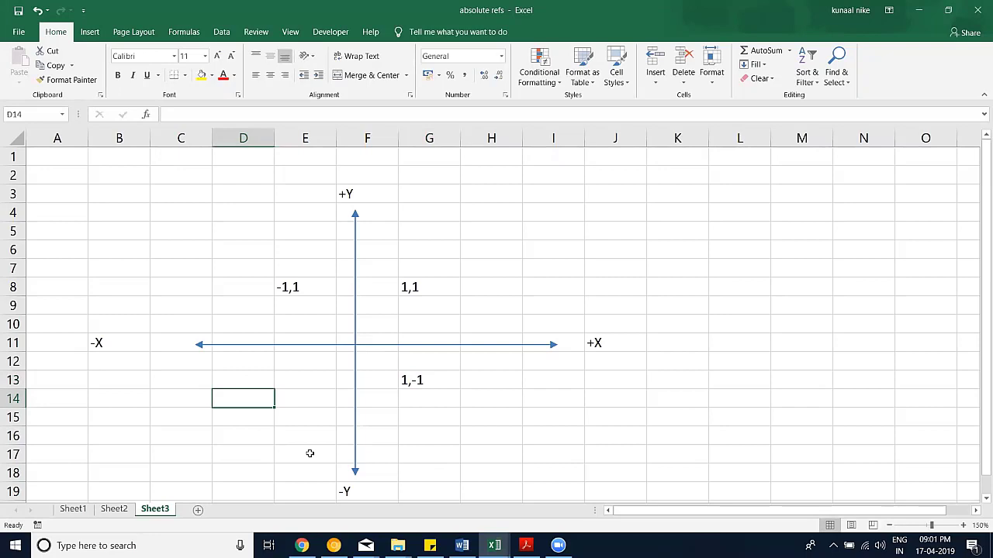
pyautogui.write("'-1,-1")
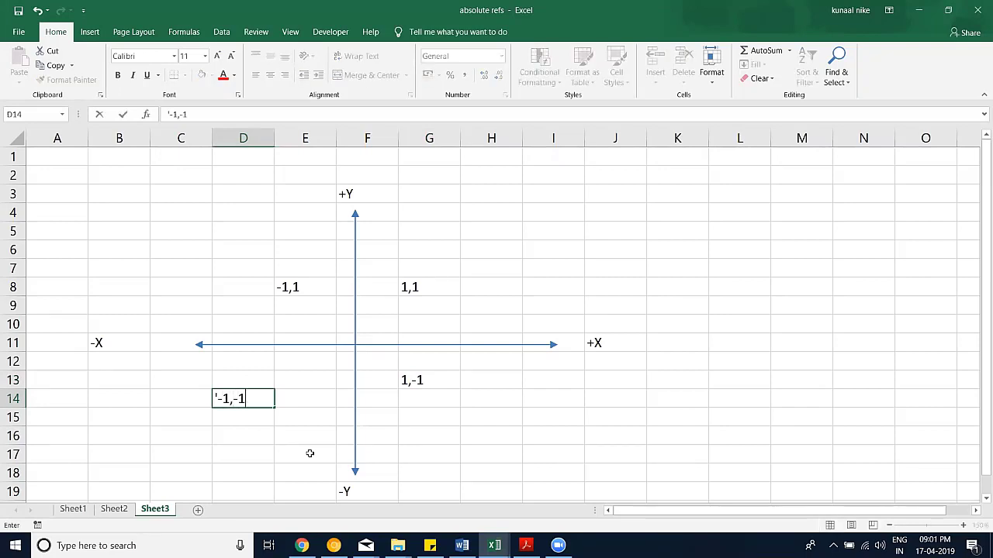
pyautogui.press('Return')
pyautogui.click(264, 399)
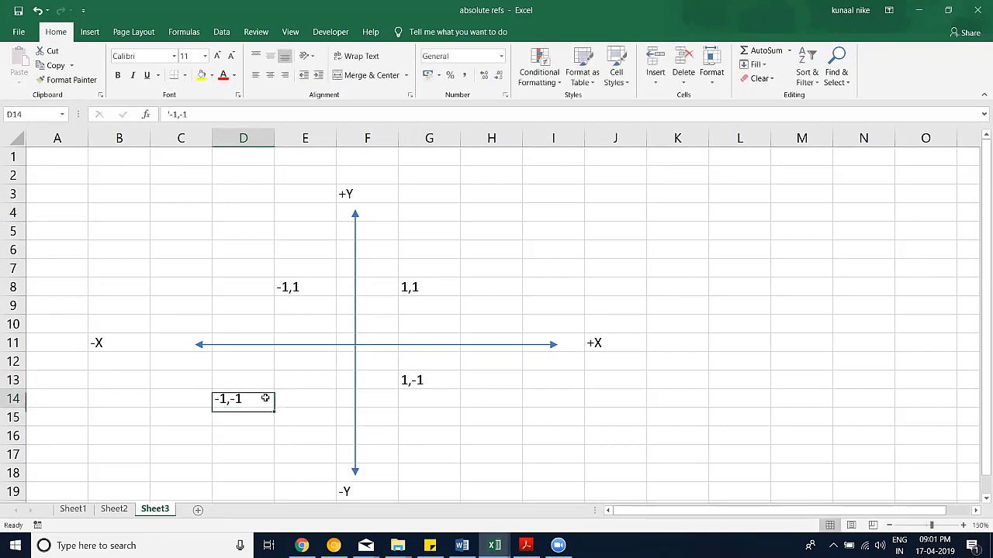
# Step: Move -1,-1 to E13, shift the vertical arrow onto the E/F border, and fill F12:H17 yellow
pyautogui.moveTo(276, 399); pyautogui.dragTo(292, 388)
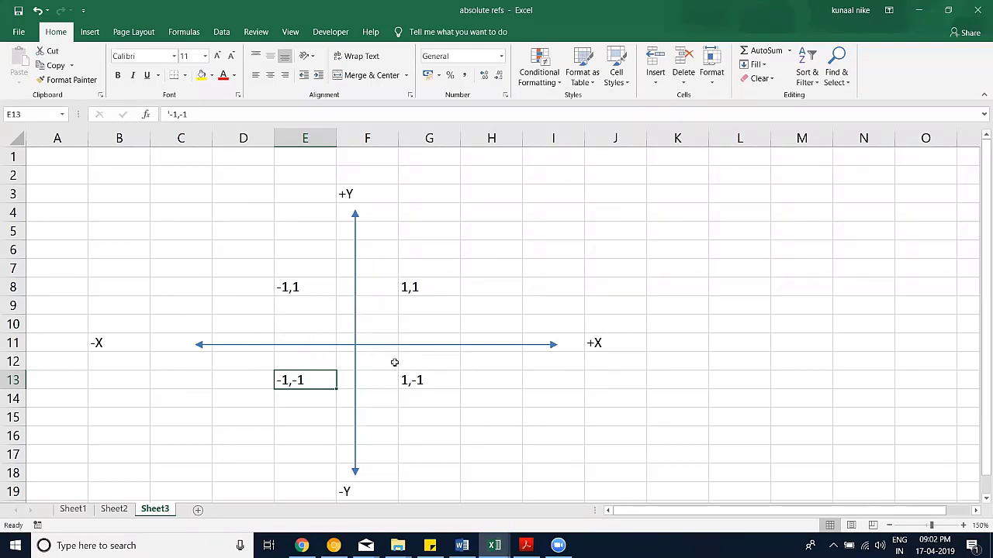
pyautogui.moveTo(356, 361)
pyautogui.mouseDown()
pyautogui.moveTo(336, 362)
pyautogui.moveTo(465, 410)
pyautogui.moveTo(515, 449)
pyautogui.mouseUp()
pyautogui.click(201, 75)
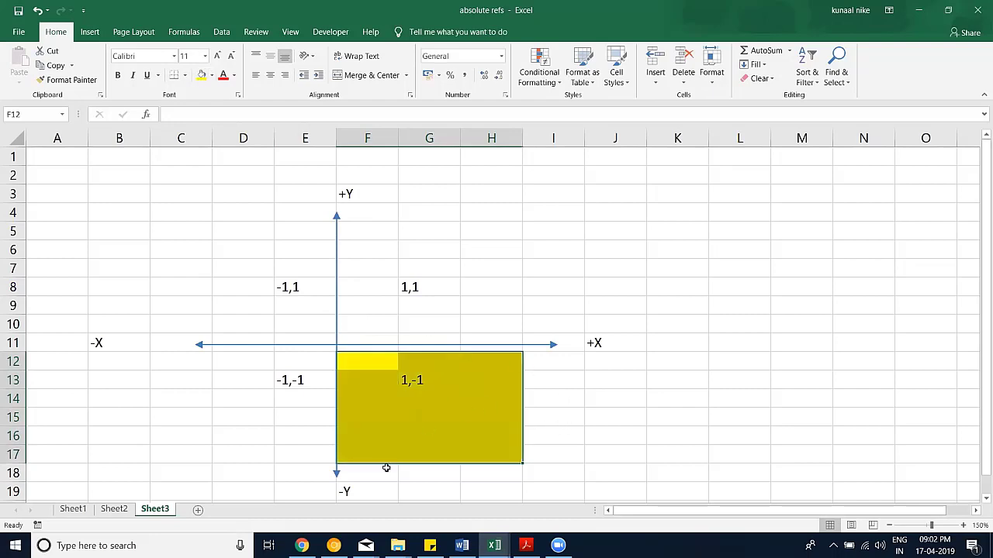
# Step: Briefly change the F19 label to +Y, then restore it to -Y
pyautogui.scroll(-1, 334, 332)
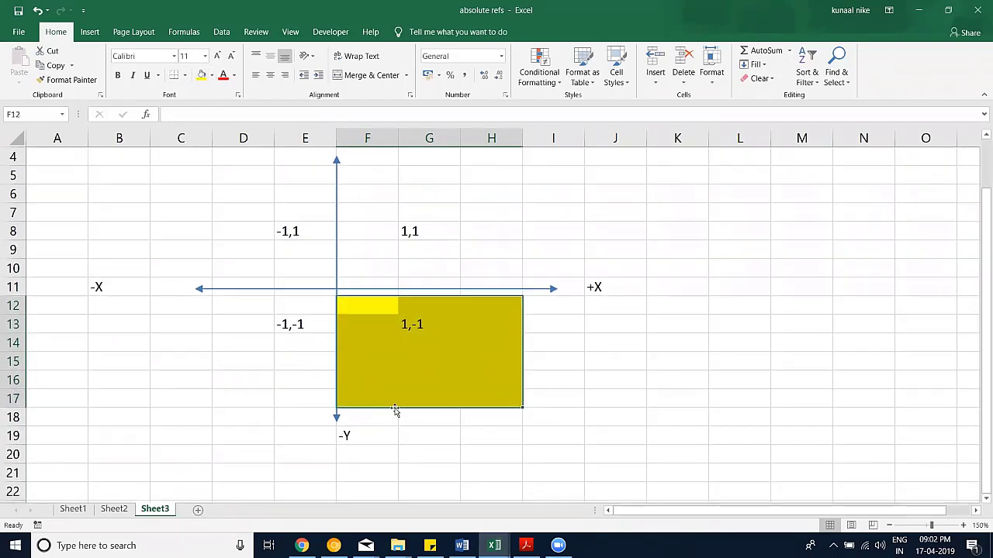
pyautogui.click(353, 436)
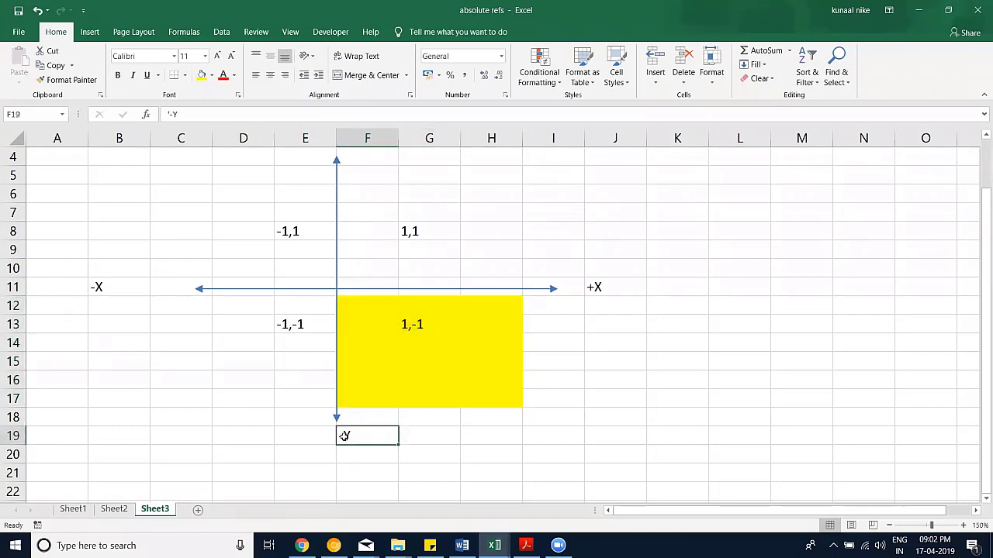
pyautogui.doubleClick(344, 436)
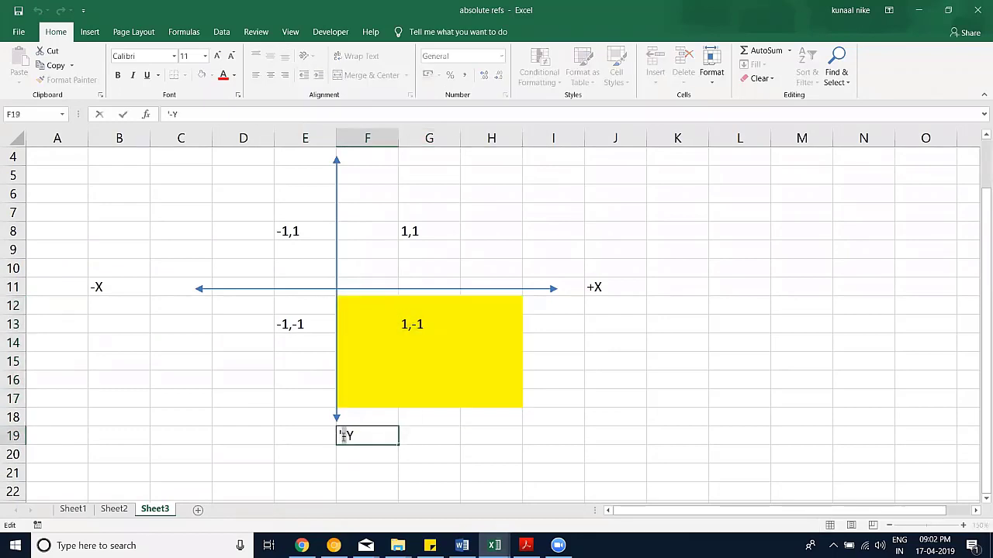
pyautogui.moveTo(342, 436); pyautogui.dragTo(347, 436)
pyautogui.write('+')
pyautogui.click(452, 461)
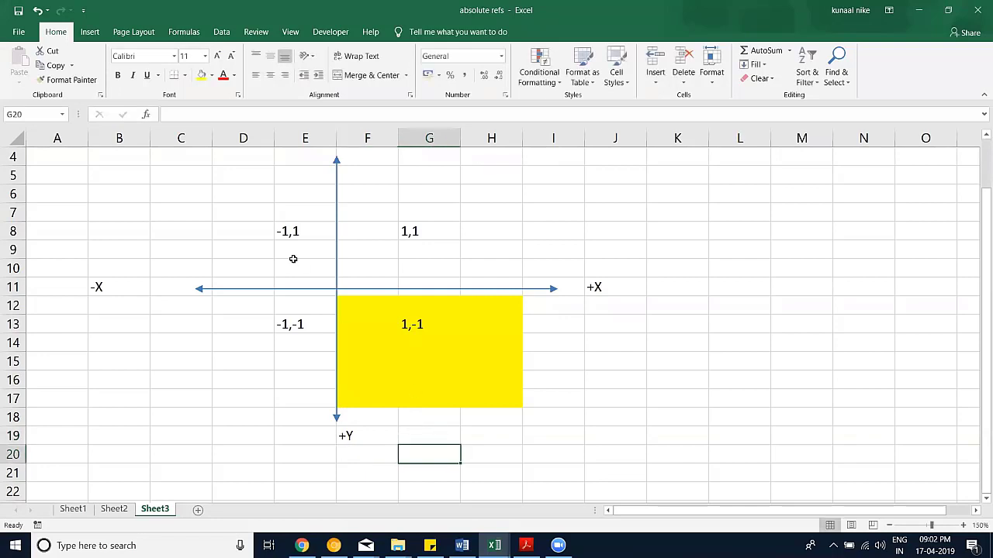
pyautogui.click(371, 434)
pyautogui.write("'-Y")
pyautogui.hotkey('ctrl', 'Return')
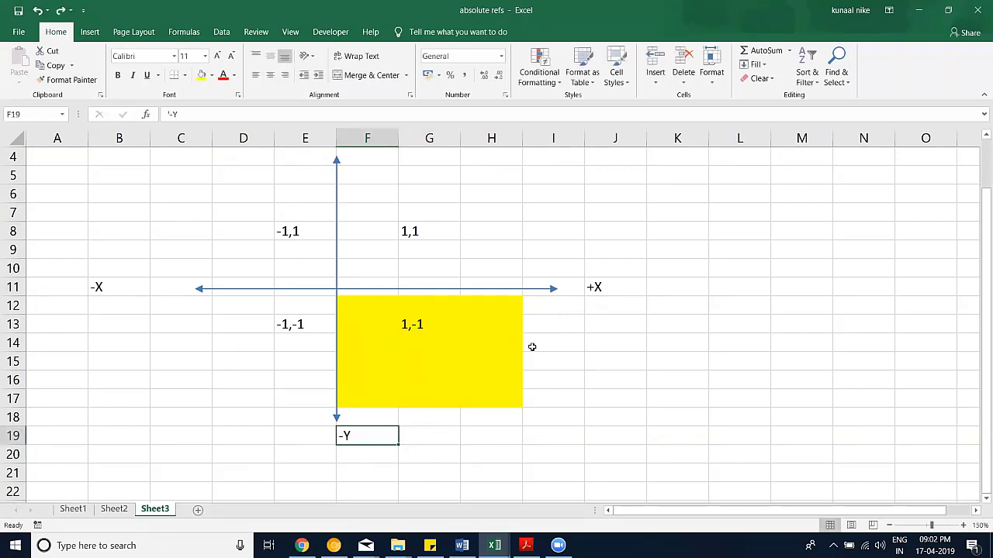
# Step: Start an entry in K11 and clear it again, leaving the cell empty
pyautogui.click(660, 291)
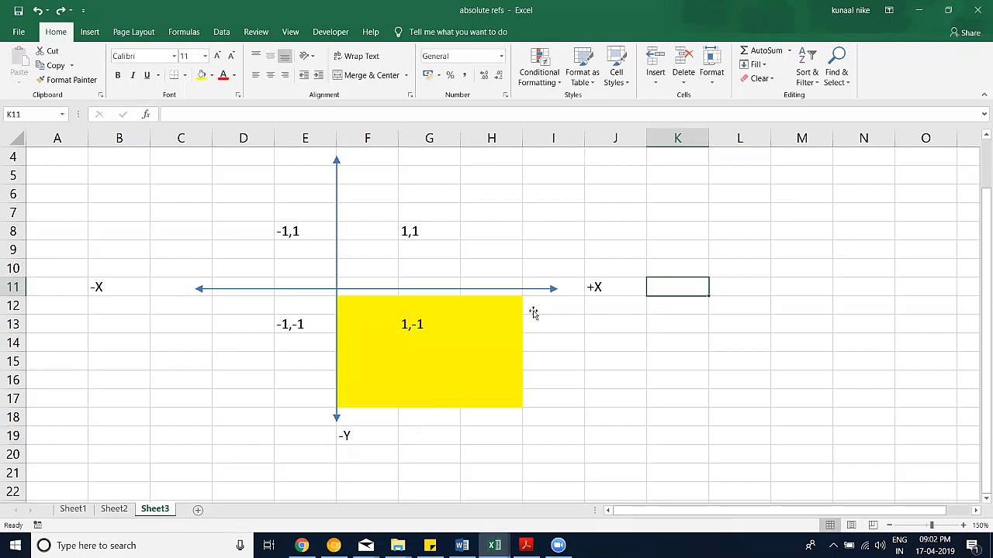
pyautogui.write('+C')
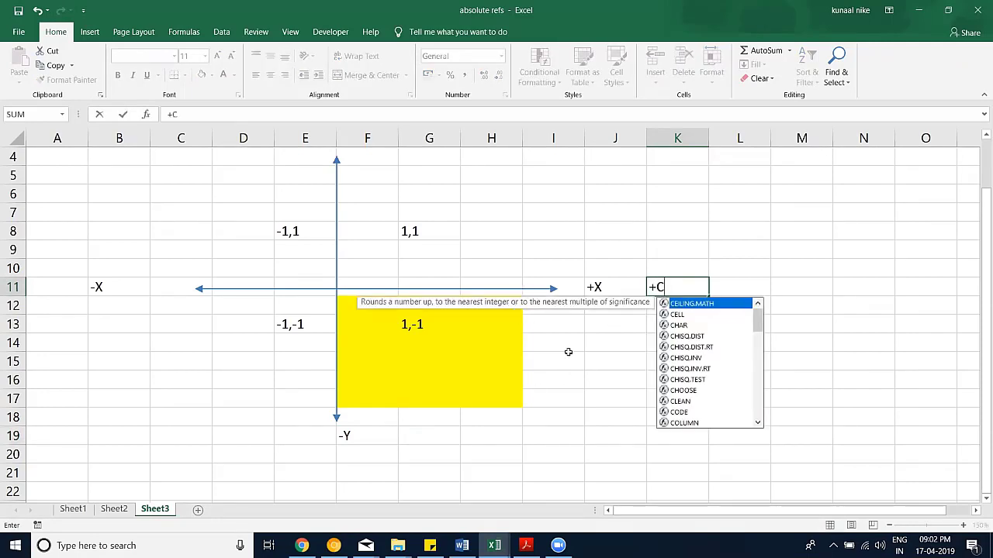
pyautogui.press('BackSpace')
pyautogui.press('BackSpace')
pyautogui.write("'")
pyautogui.press('BackSpace')
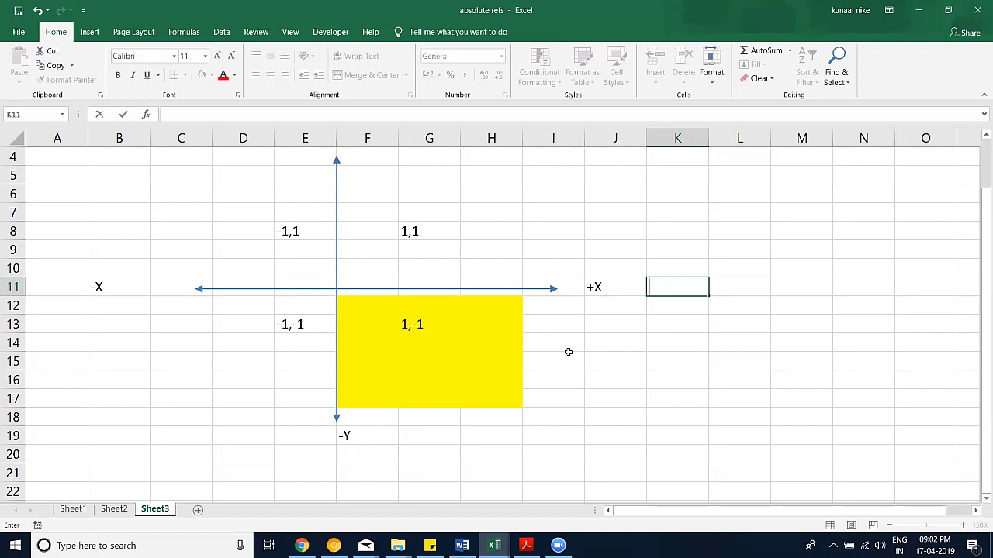
pyautogui.write('Columns=')
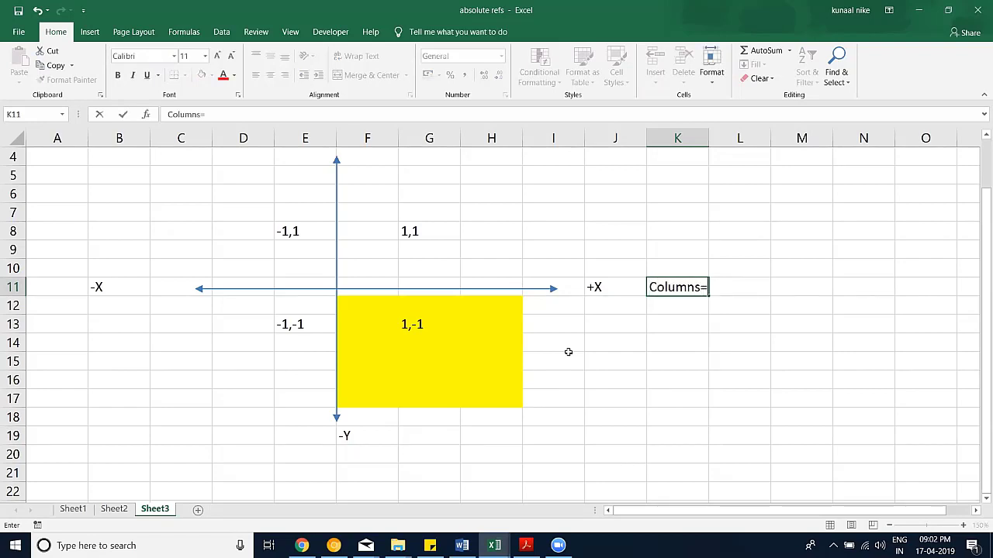
pyautogui.press('BackSpace')
pyautogui.press('Return')
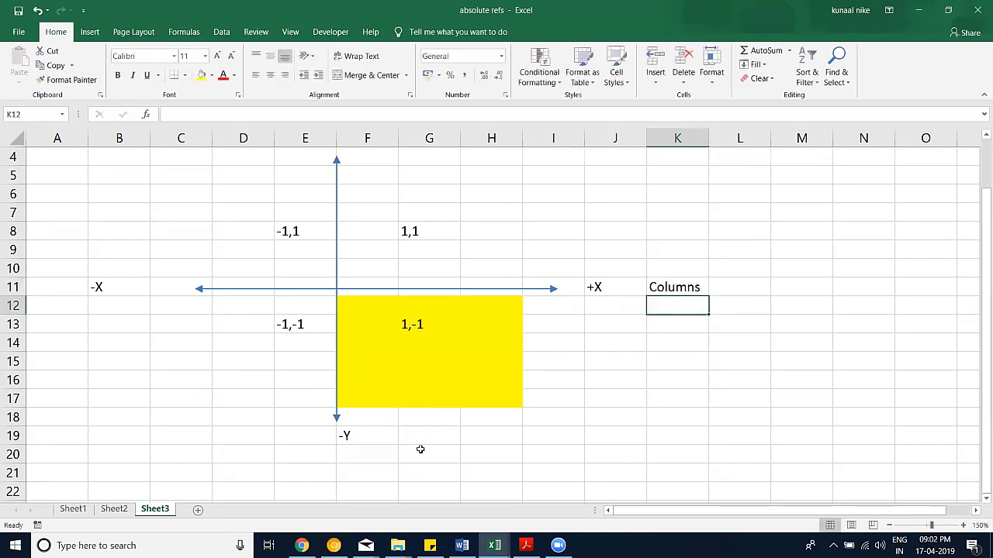
pyautogui.click(419, 443)
pyautogui.write('Rows')
pyautogui.press('Return')
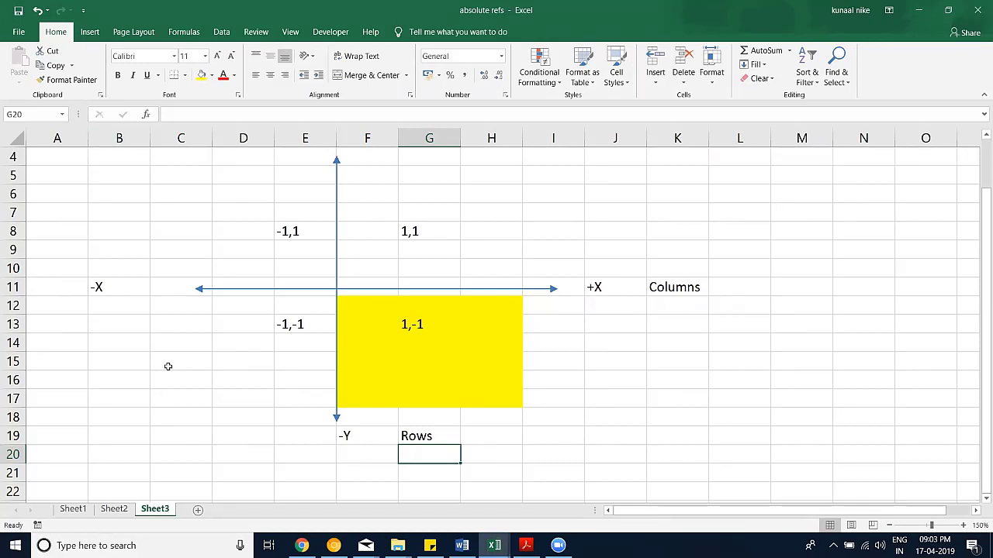
pyautogui.scroll(1, 189, 350)
pyautogui.scroll(-1, 354, 330)
pyautogui.scroll(1, 429, 326)
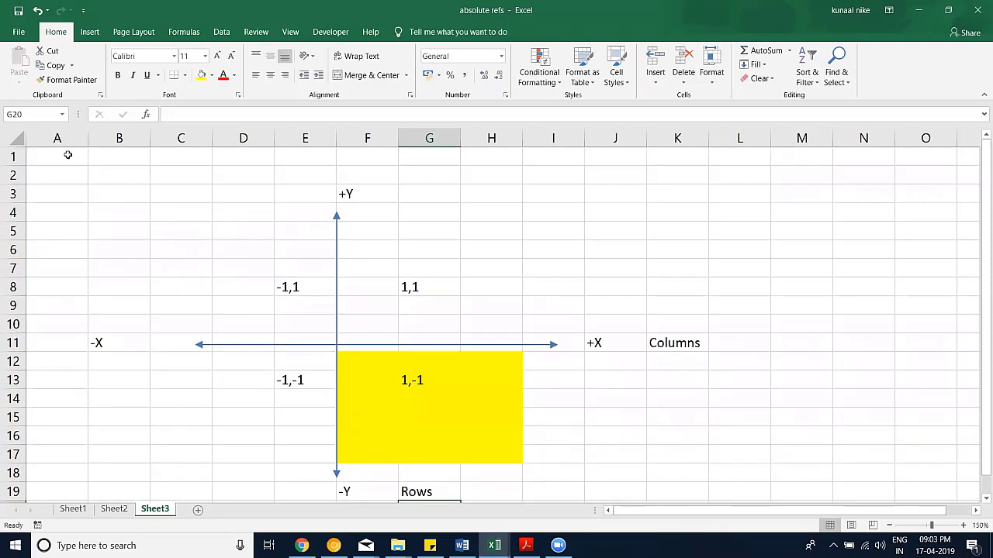
pyautogui.click(68, 155)
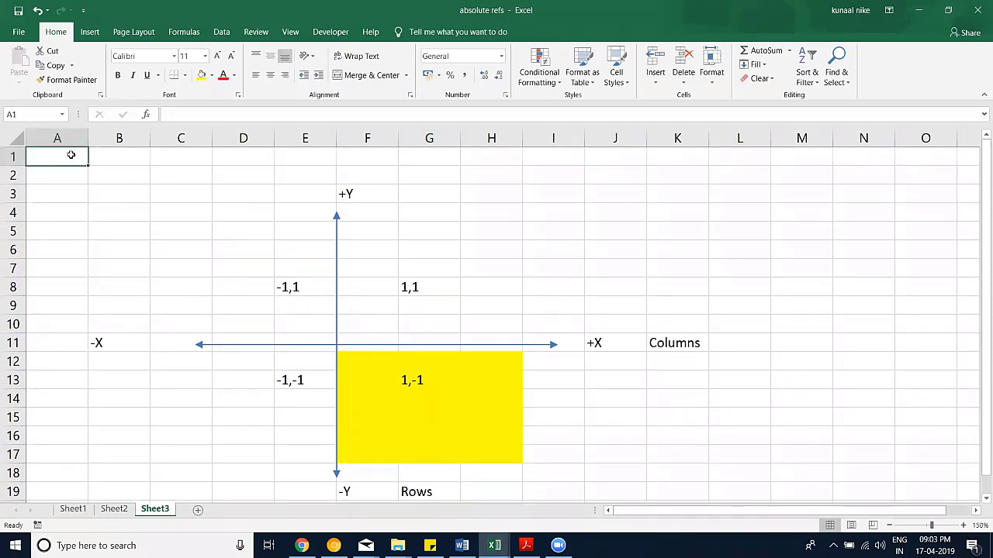
pyautogui.click(96, 174)
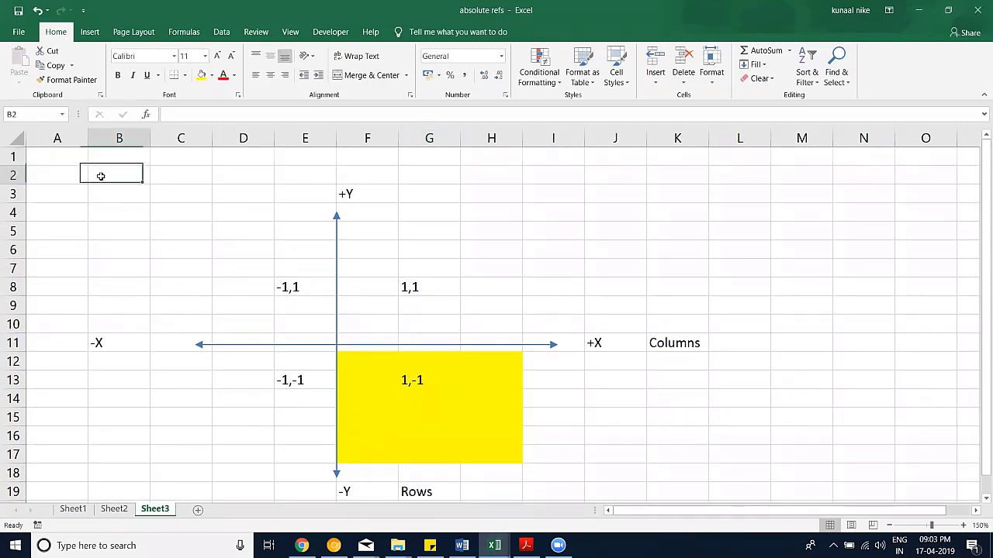
pyautogui.click(175, 196)
pyautogui.click(230, 217)
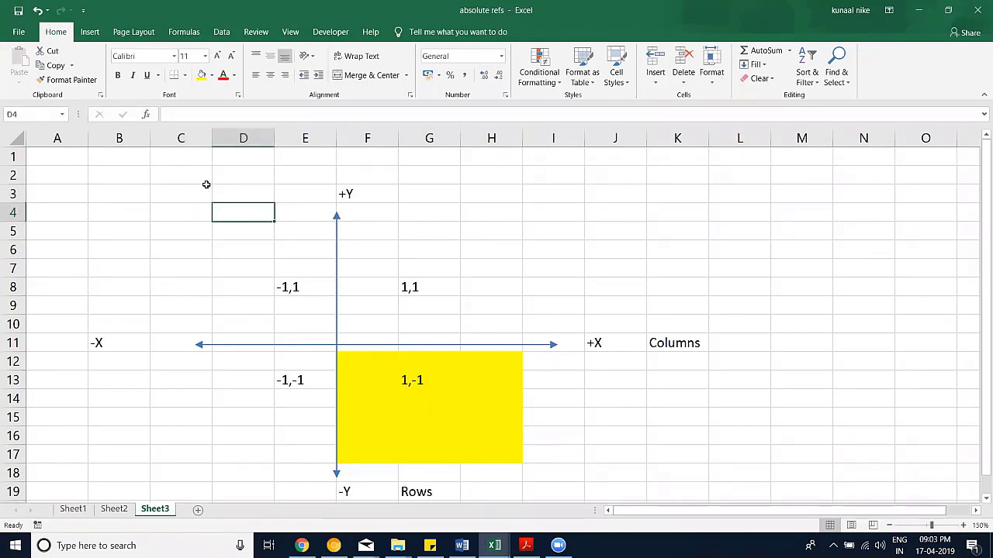
pyautogui.click(128, 158)
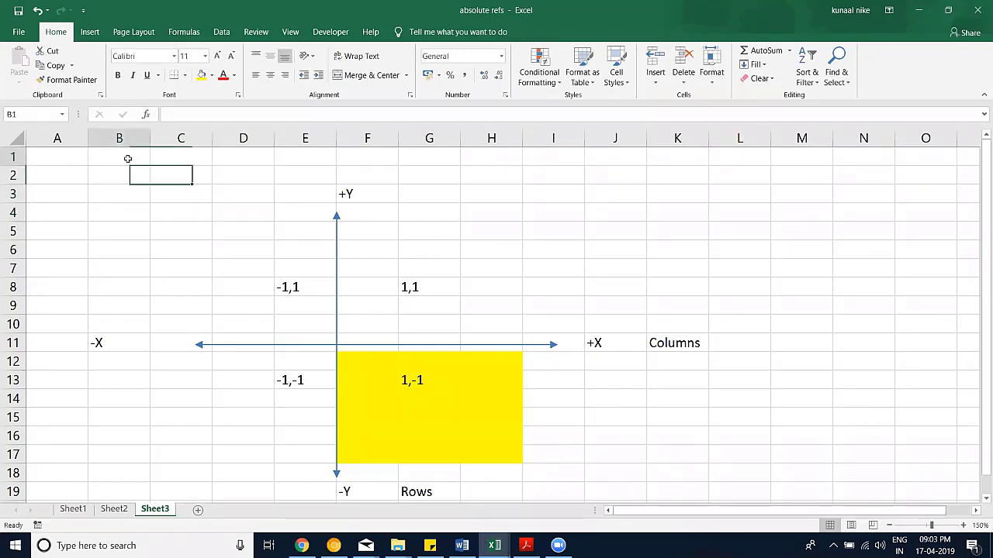
pyautogui.click(177, 156)
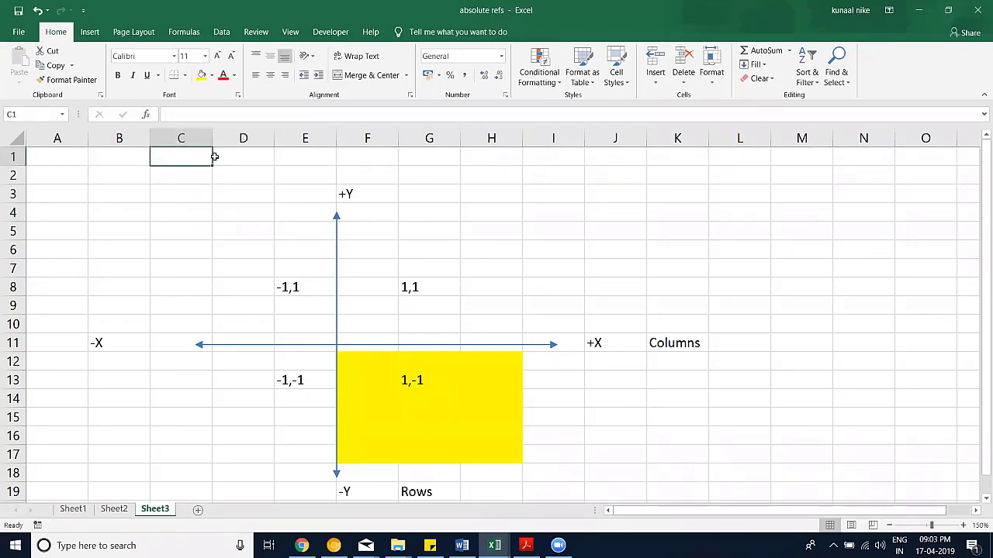
pyautogui.click(66, 156)
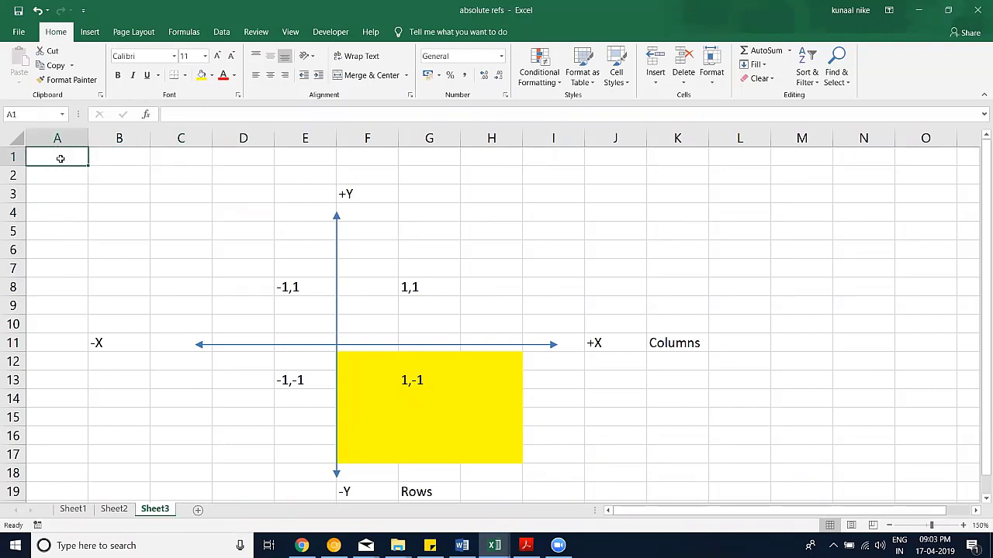
pyautogui.click(57, 175)
pyautogui.click(58, 213)
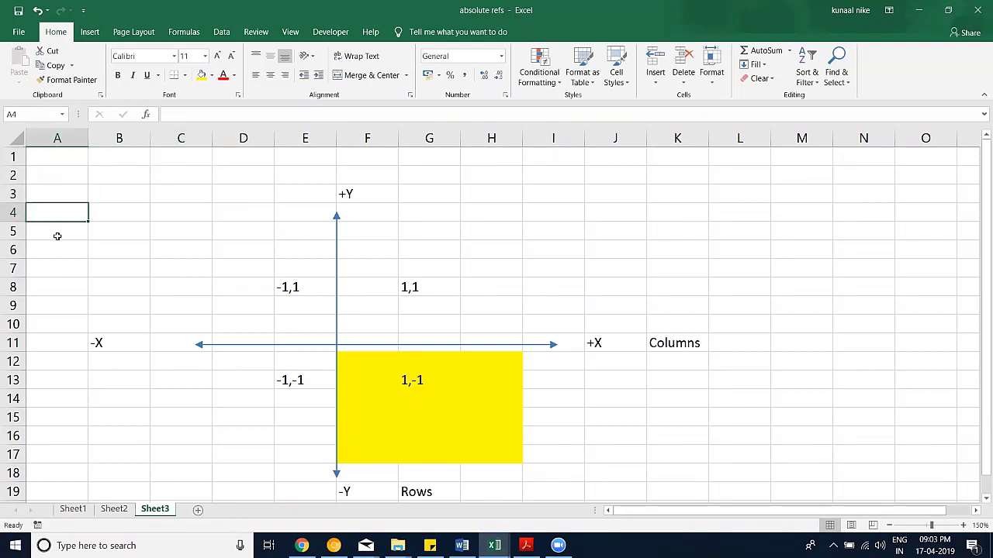
pyautogui.moveTo(58, 268); pyautogui.dragTo(58, 287)
pyautogui.moveTo(54, 361); pyautogui.dragTo(55, 418)
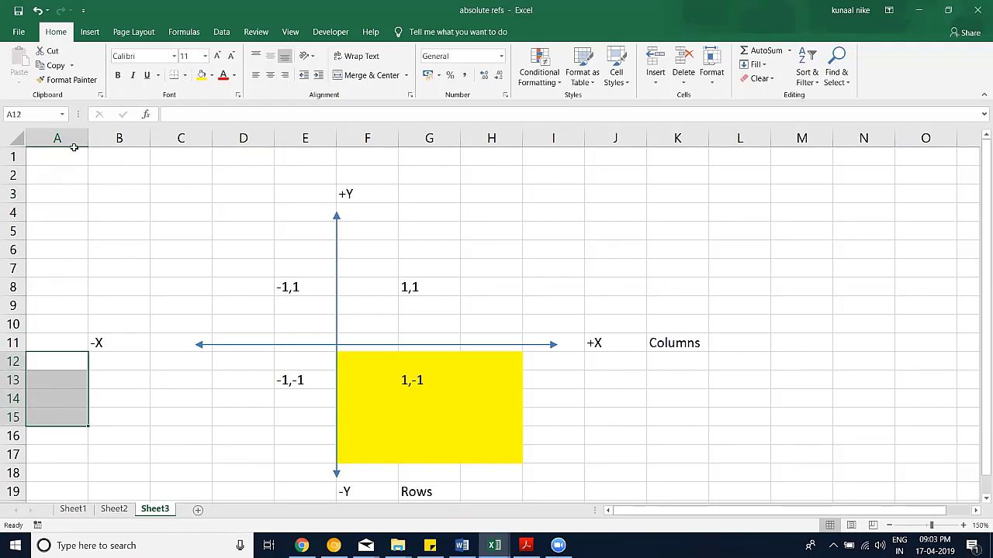
pyautogui.hotkey('ctrl', 'Home')
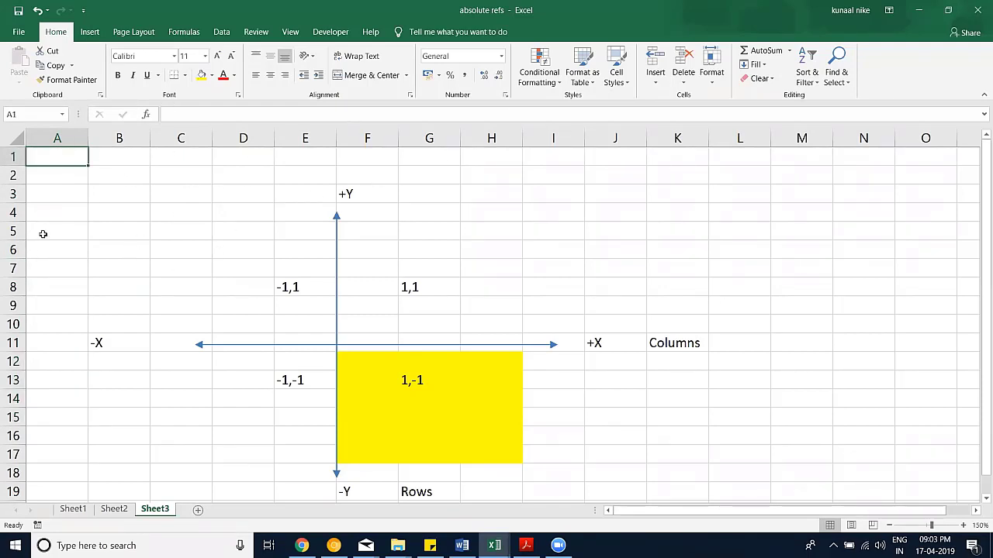
# Step: Enter the formula =ROW()&","&COLUMN() in cell A1
pyautogui.write('=ro')
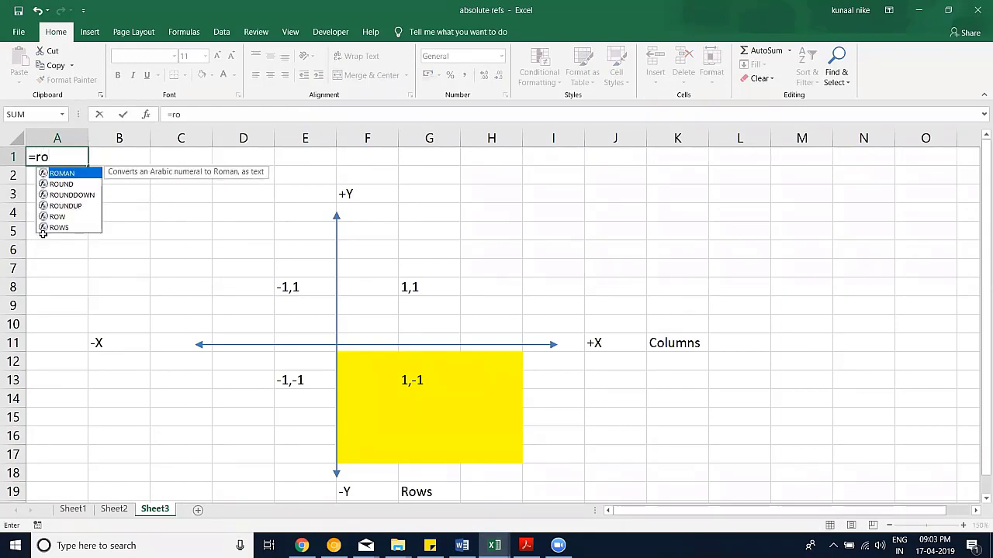
pyautogui.press('Down')
pyautogui.press('Down')
pyautogui.press('Down')
pyautogui.press('Down')
pyautogui.press('Tab')
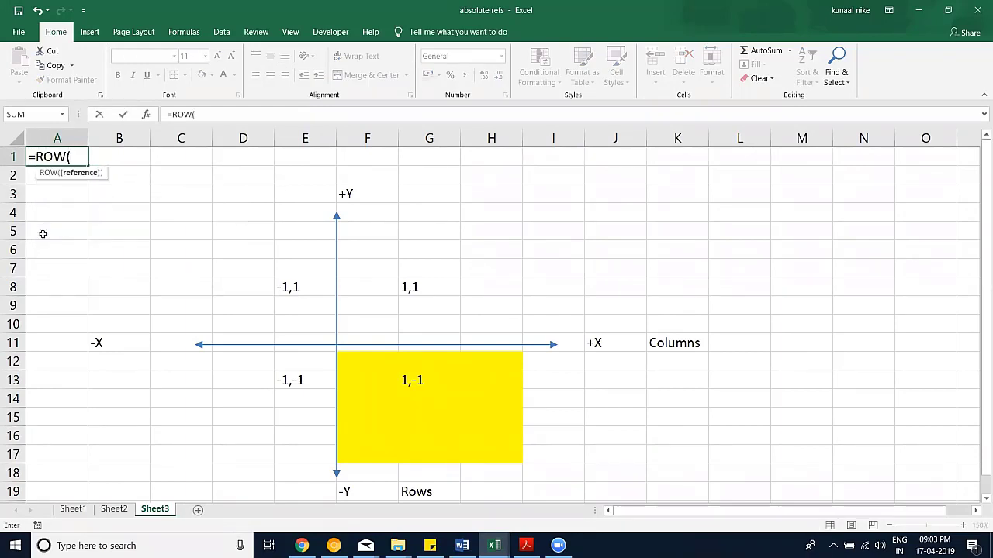
pyautogui.write(')')
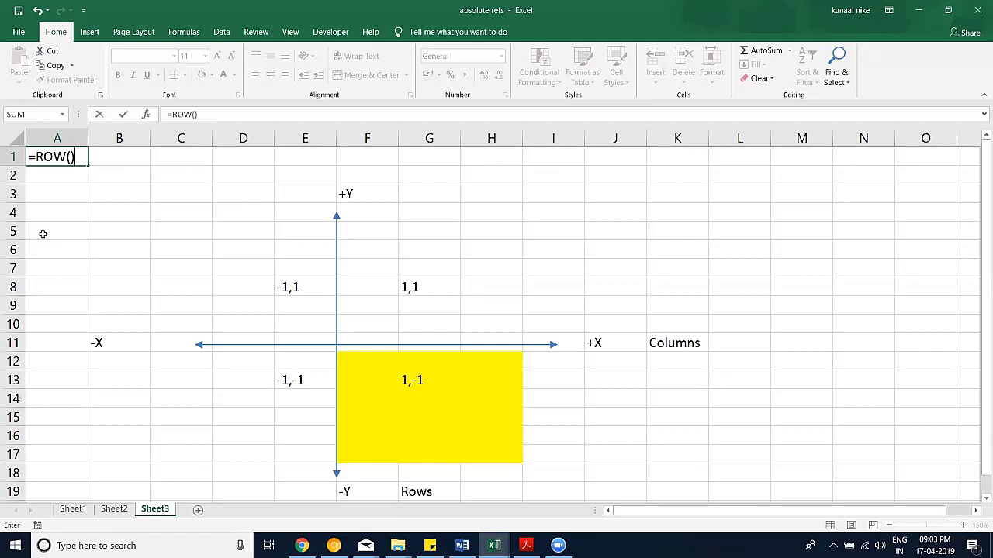
pyautogui.write('&","&cp')
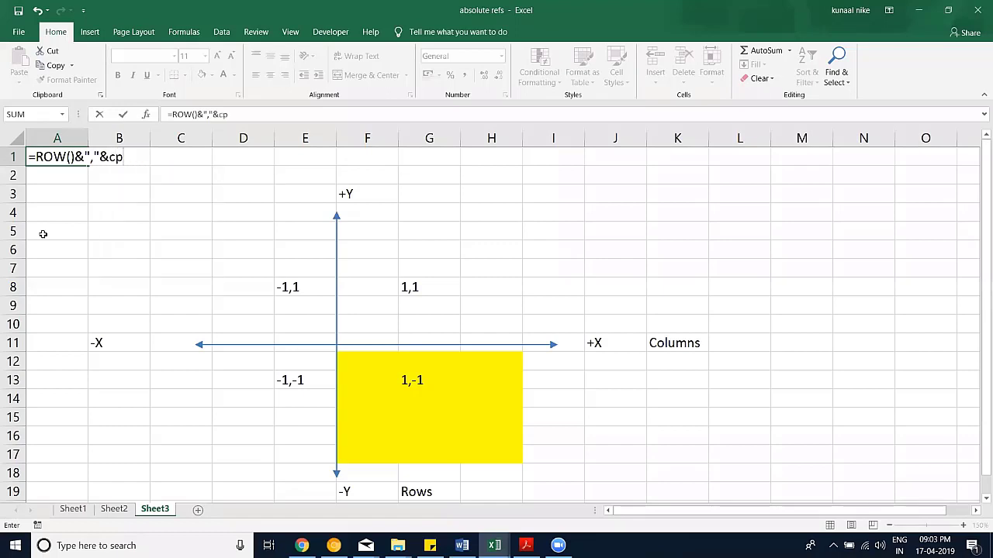
pyautogui.press('BackSpace')
pyautogui.write('ol')
pyautogui.press('Tab')
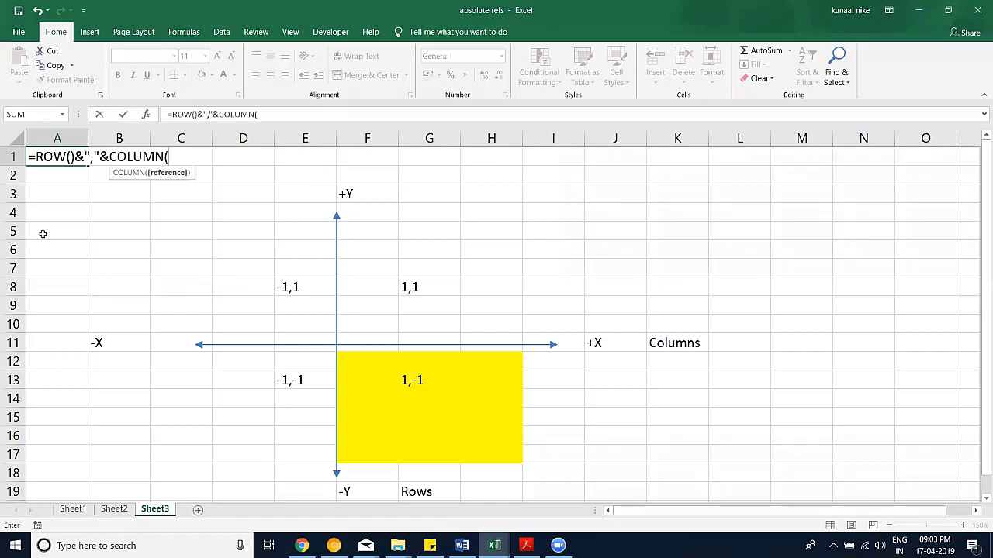
pyautogui.write(')')
pyautogui.press('Return')
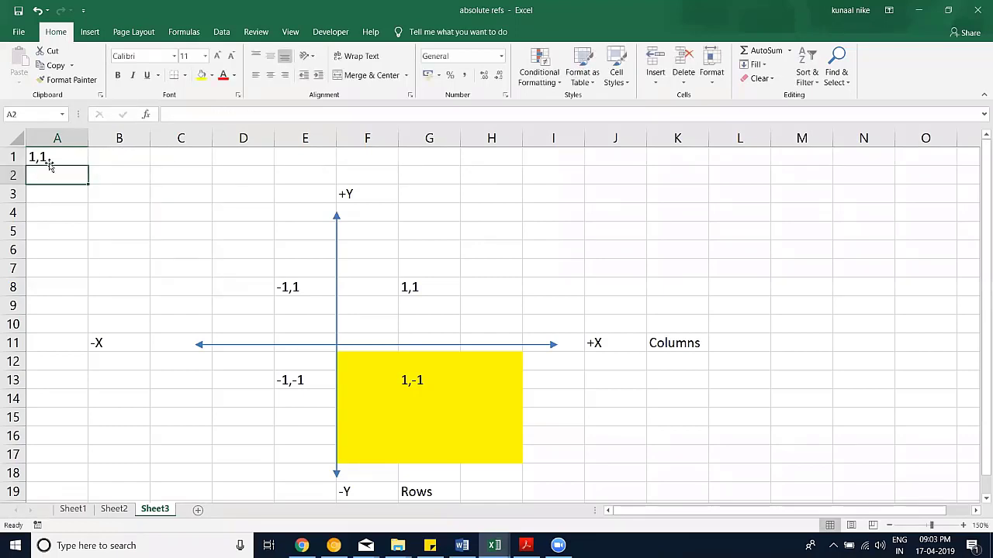
# Step: Fill A1 across to H1, clear D1:H1, then fill A1:C1 down to row 9
pyautogui.click(71, 165)
pyautogui.moveTo(263, 183); pyautogui.dragTo(512, 166)
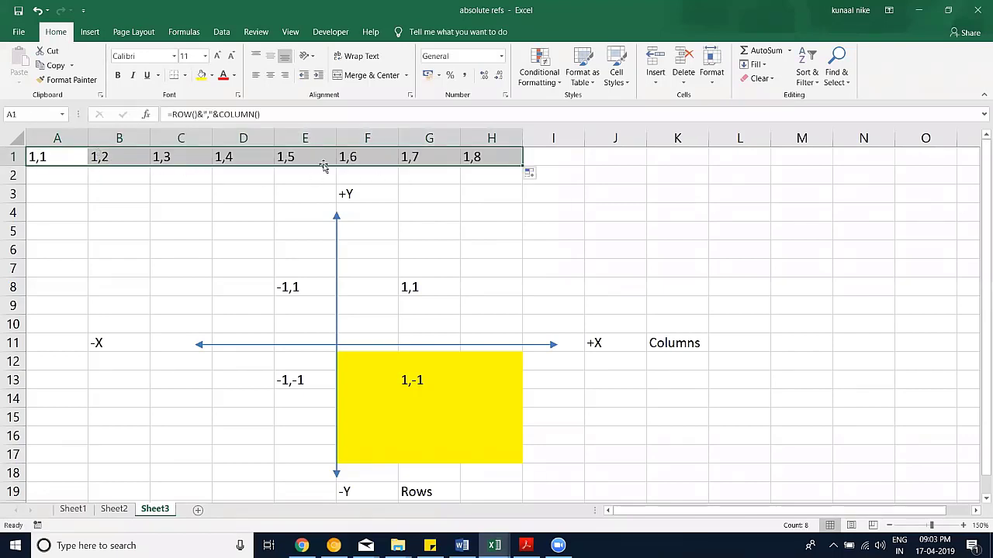
pyautogui.moveTo(324, 166); pyautogui.dragTo(340, 157)
pyautogui.hotkey('ctrl', 'z')
pyautogui.moveTo(231, 156); pyautogui.dragTo(474, 160)
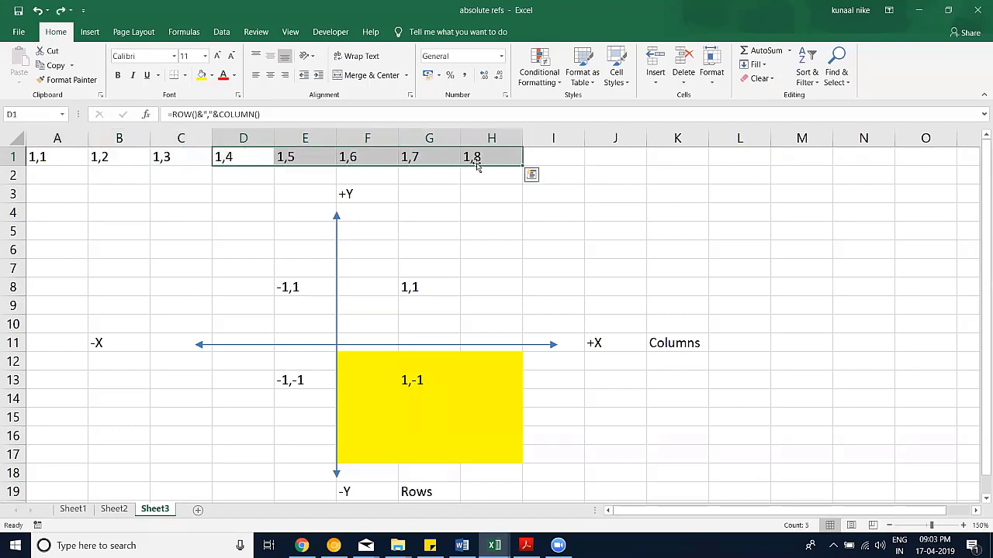
pyautogui.press('Delete')
pyautogui.moveTo(76, 156); pyautogui.dragTo(168, 293)
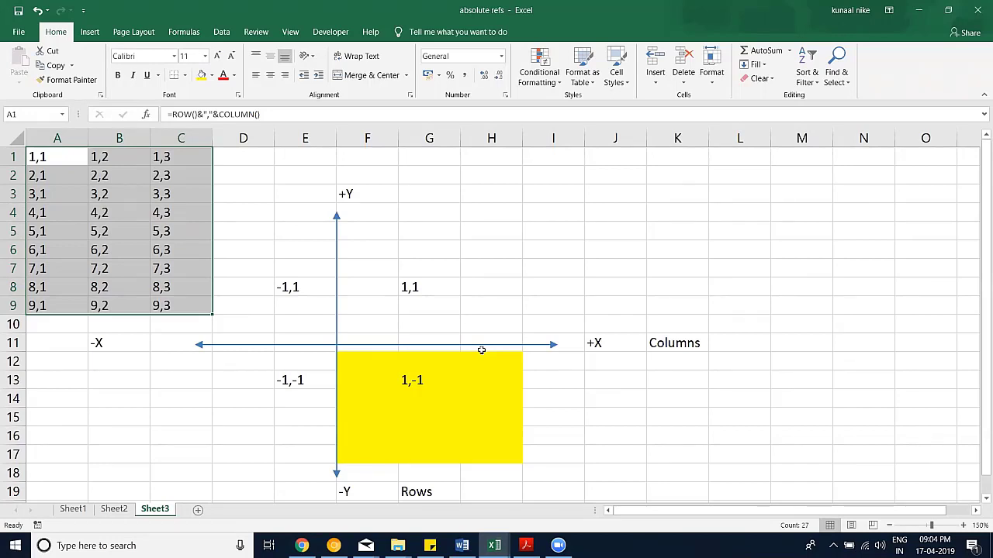
pyautogui.click(394, 252)
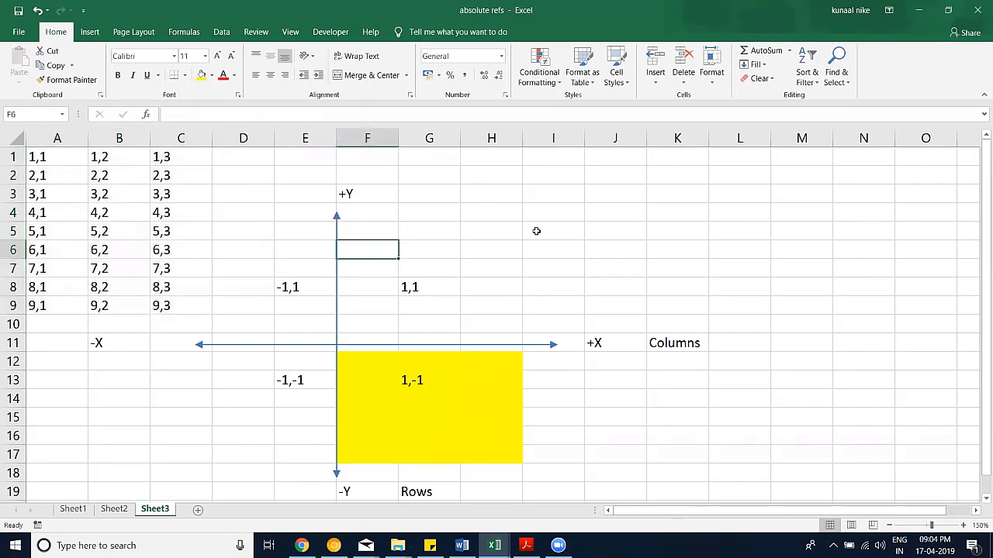
pyautogui.click(123, 509)
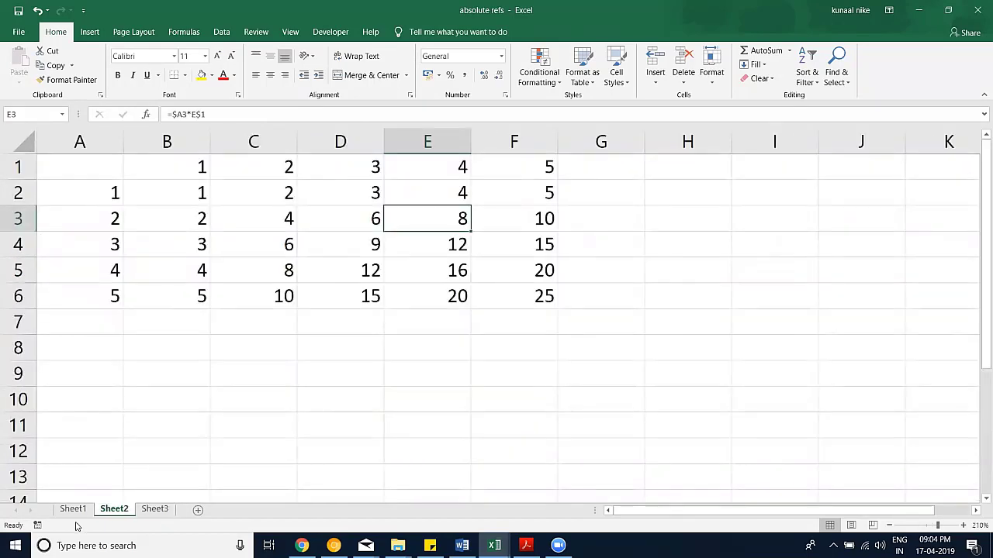
pyautogui.hotkey('ctrl', 'pageup')
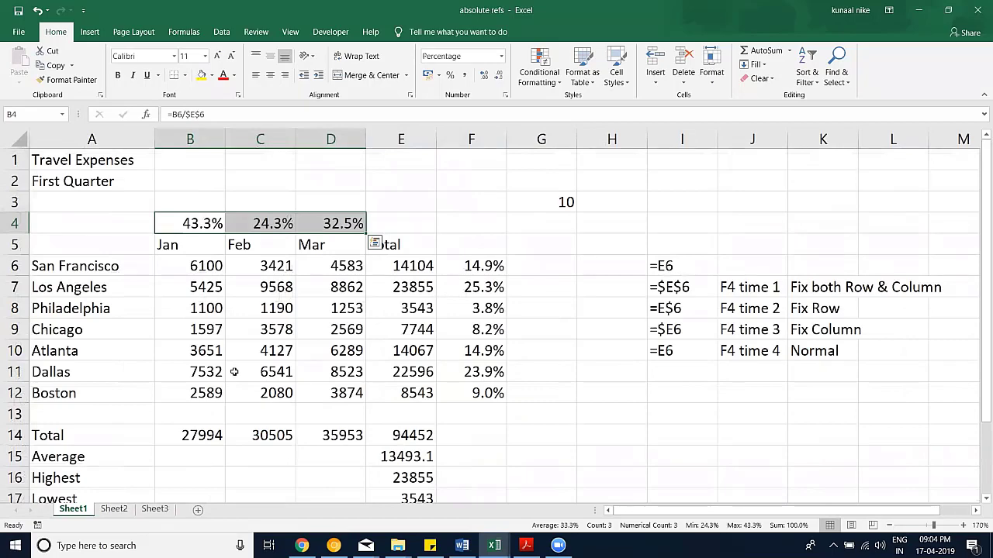
pyautogui.scroll(-1, 225, 371)
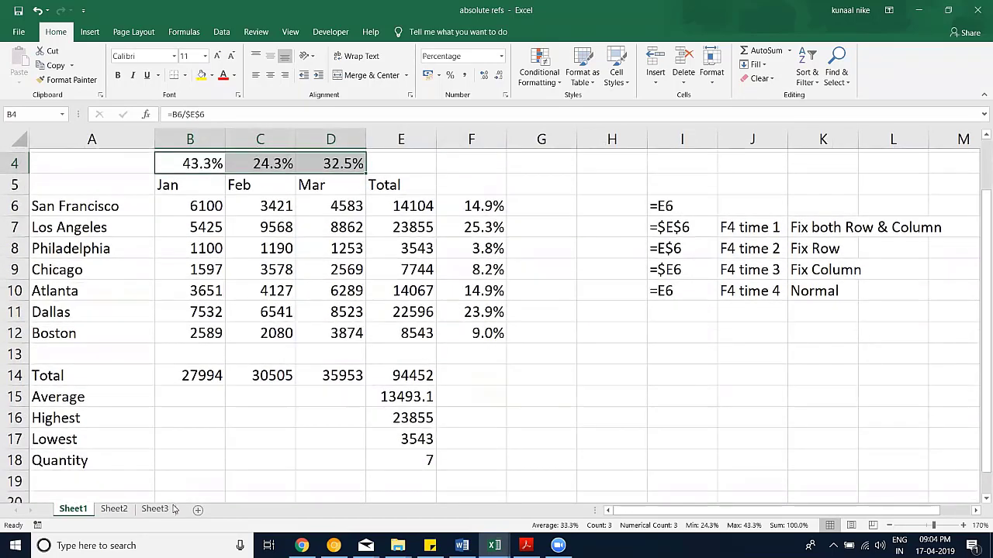
pyautogui.hotkey('ctrl', 'pagedown')
pyautogui.hotkey('ctrl', 'pagedown')
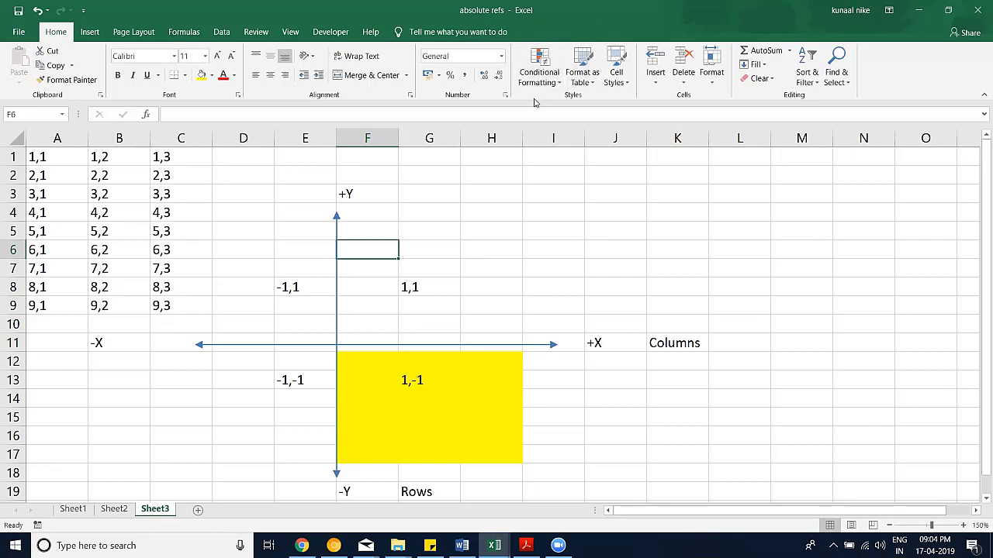
# Step: Open the formatting numbers workbook from File Explorer and close it again
pyautogui.click(397, 546)
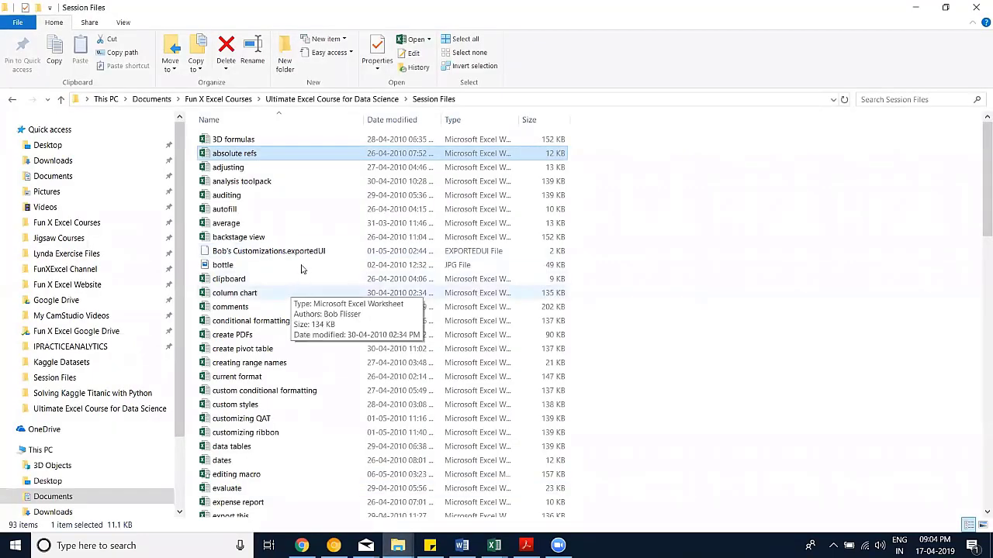
pyautogui.scroll(-2, 303, 267)
pyautogui.scroll(-1, 303, 267)
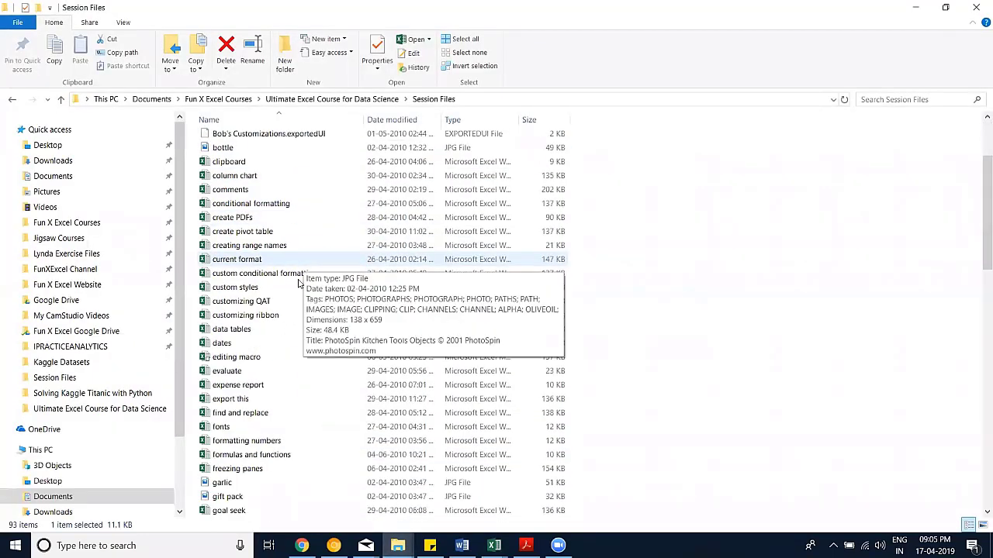
pyautogui.scroll(-2, 299, 285)
pyautogui.scroll(-2, 298, 284)
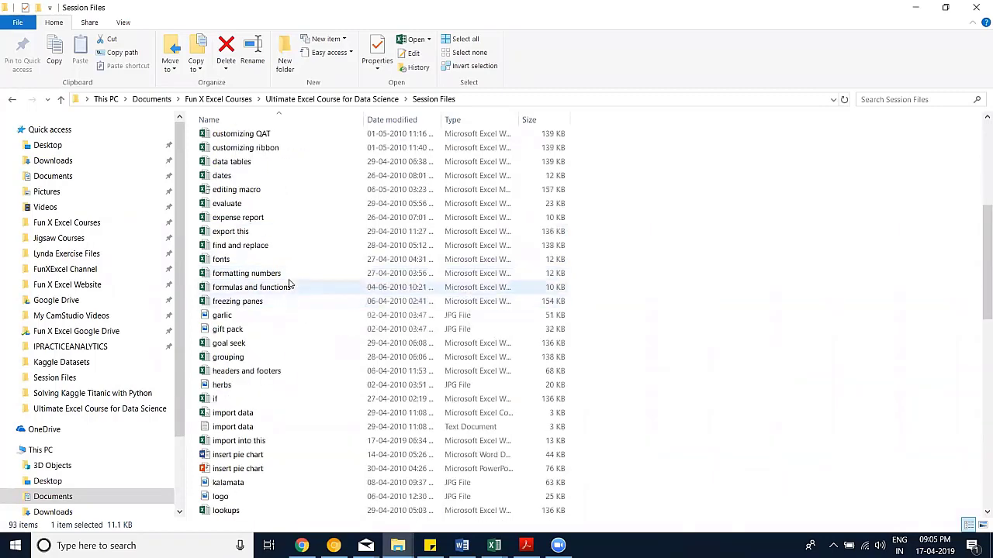
pyautogui.doubleClick(290, 275)
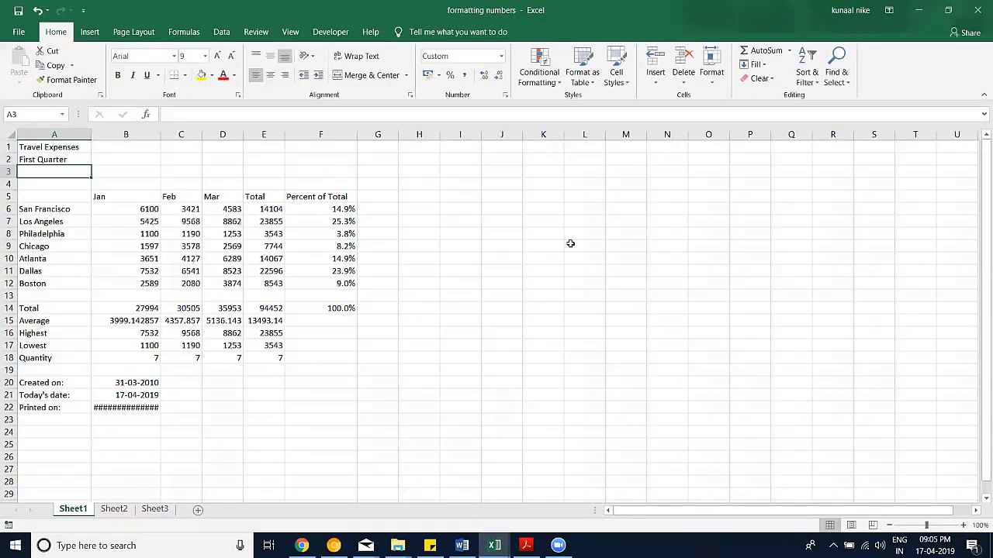
pyautogui.click(977, 10)
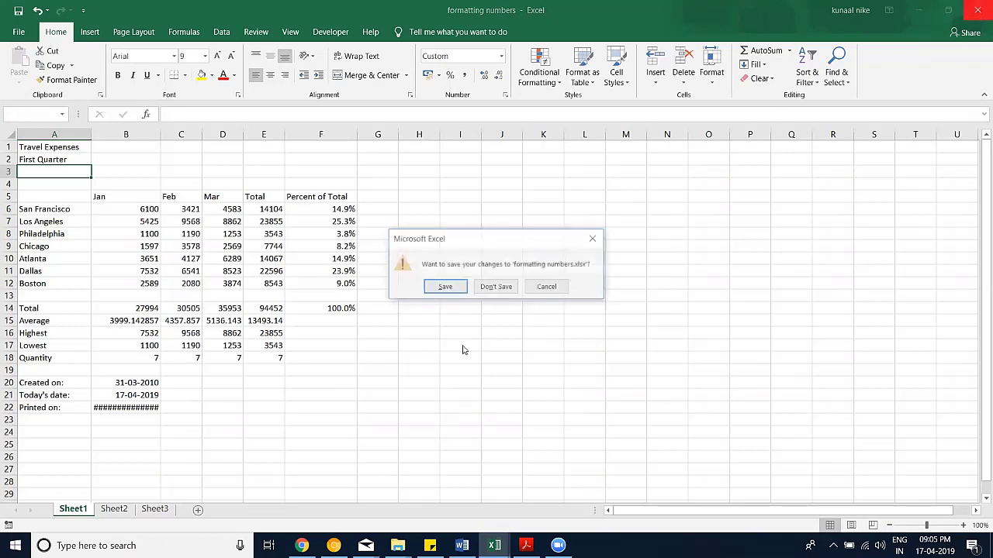
pyautogui.click(496, 287)
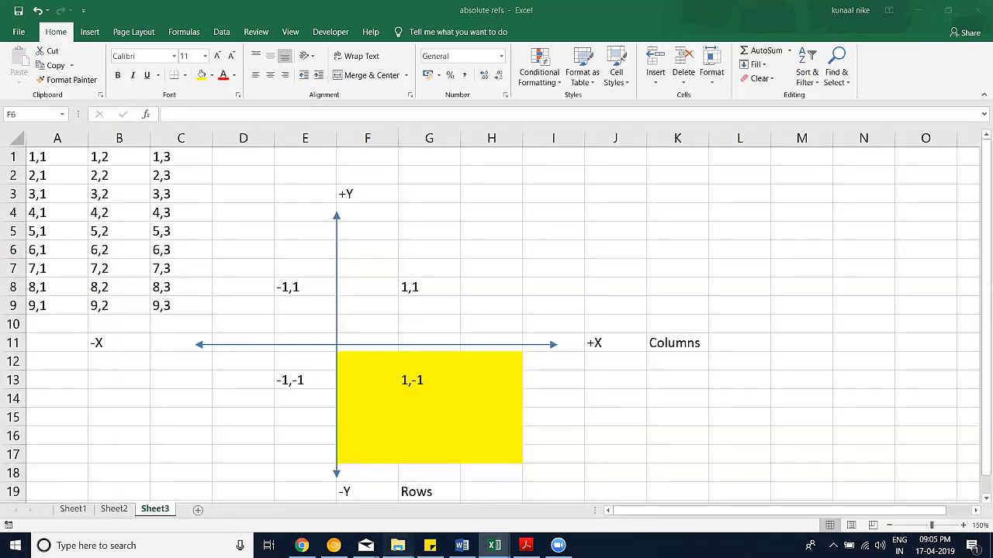
# Step: Open the expense report workbook and close it
pyautogui.hotkey('alt', 'Tab')
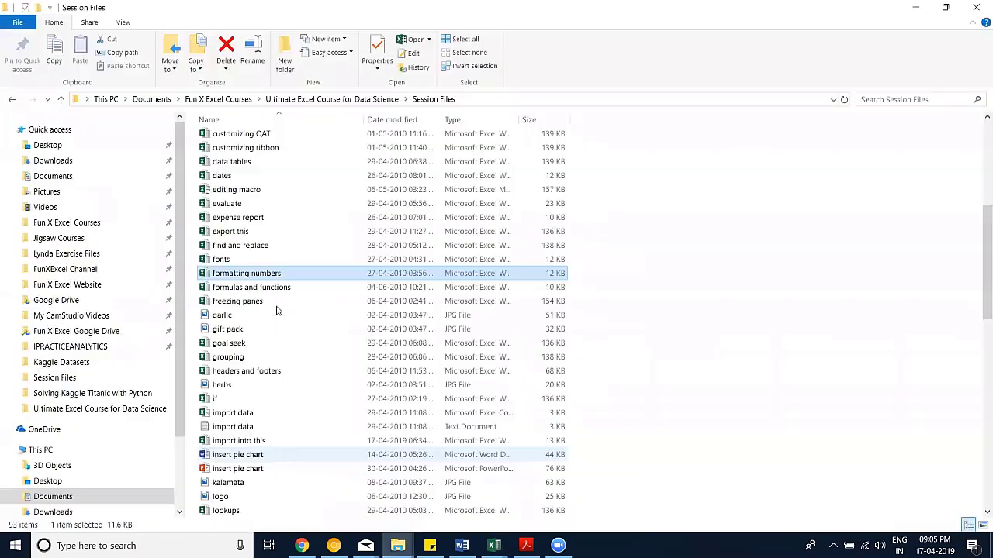
pyautogui.scroll(2, 268, 296)
pyautogui.click(263, 287)
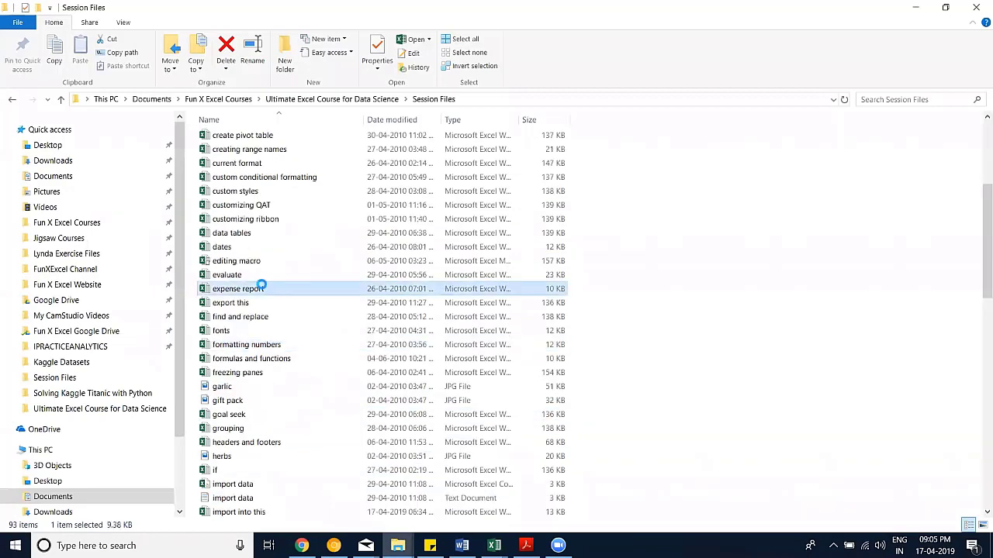
pyautogui.hotkey('alt', 'Tab')
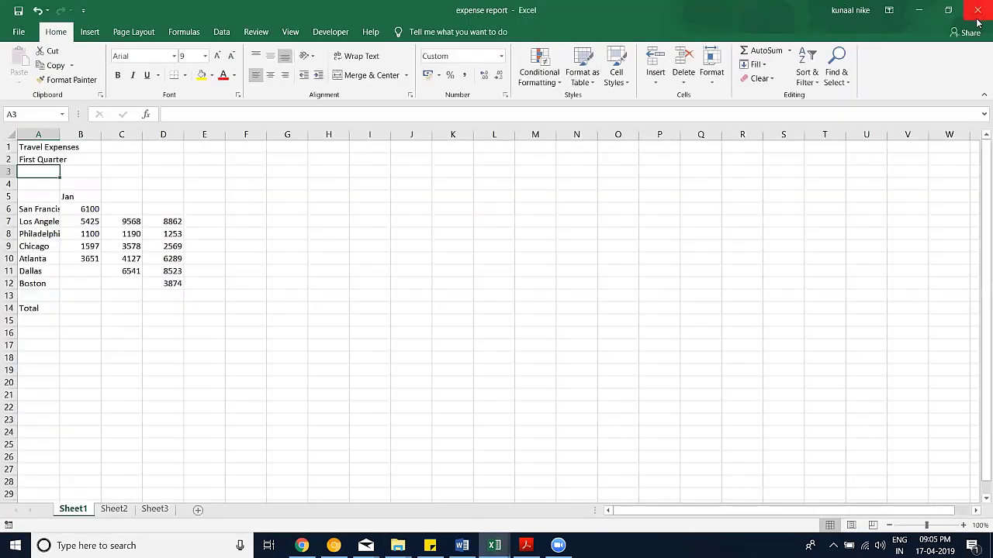
pyautogui.click(978, 21)
# Step: Return to the Session Files window and select the conditional formatting workbook
pyautogui.moveTo(397, 545)
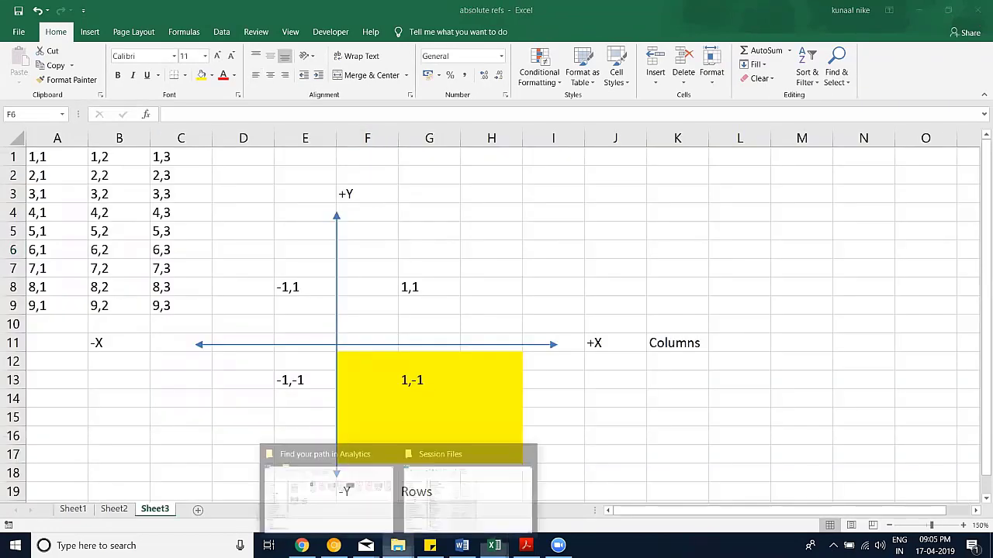
pyautogui.click(468, 493)
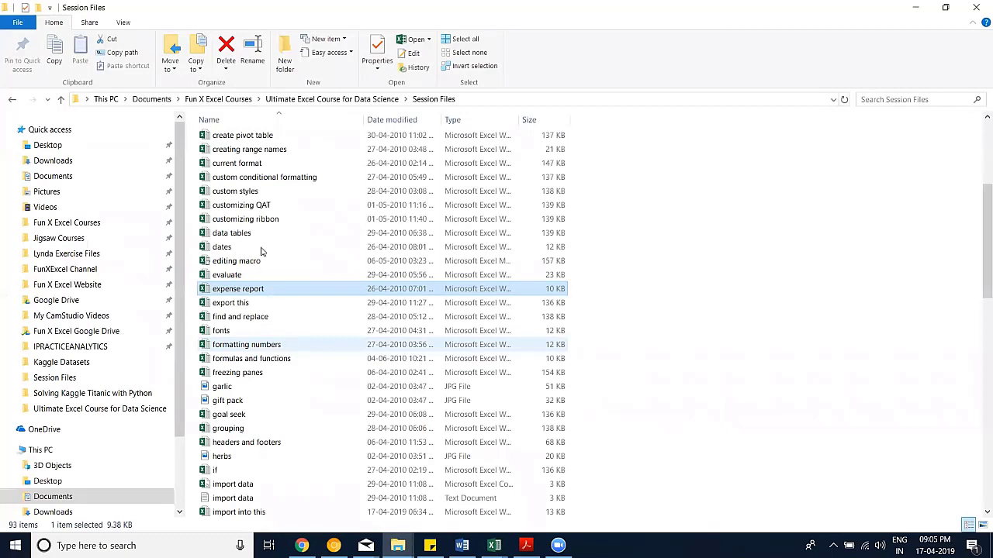
pyautogui.scroll(1, 264, 208)
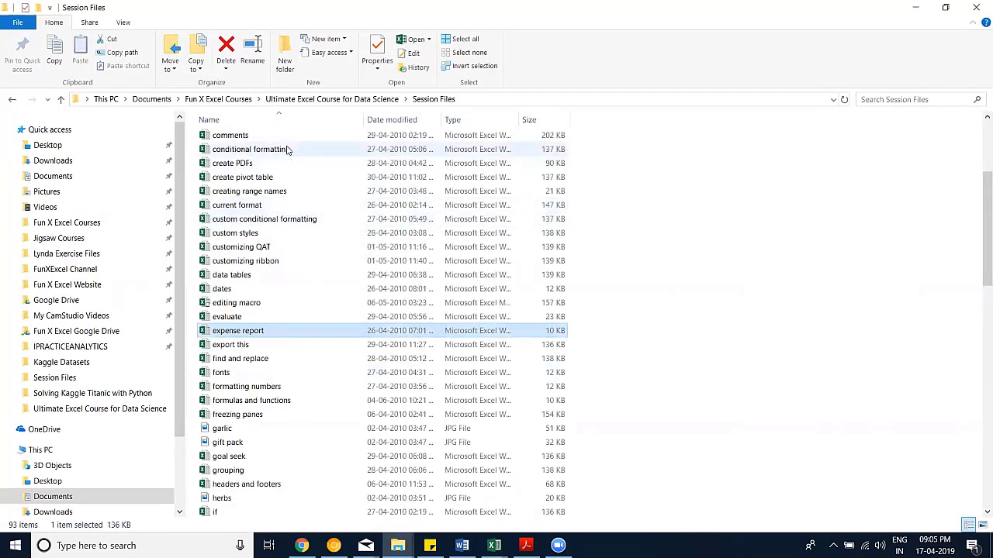
pyautogui.click(287, 149)
# Step: Back in Excel, delete the three title rows above the table
pyautogui.hotkey('alt', 'Tab')
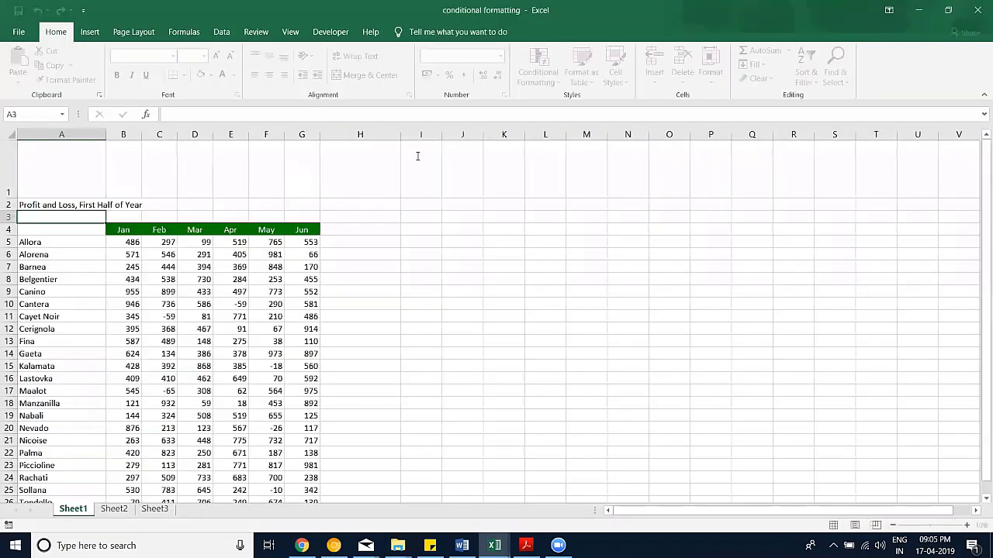
pyautogui.scroll(-1, 409, 215)
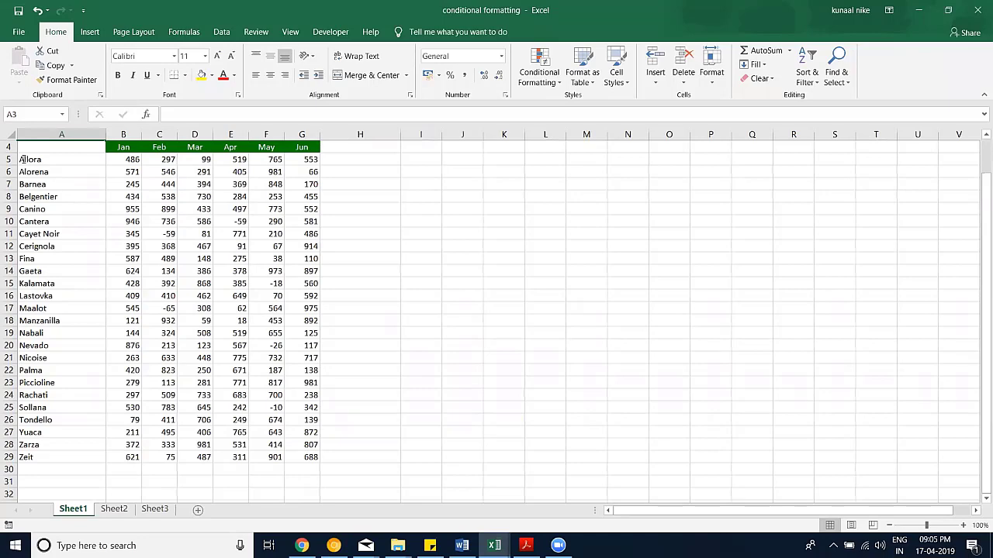
pyautogui.scroll(1, 8, 204)
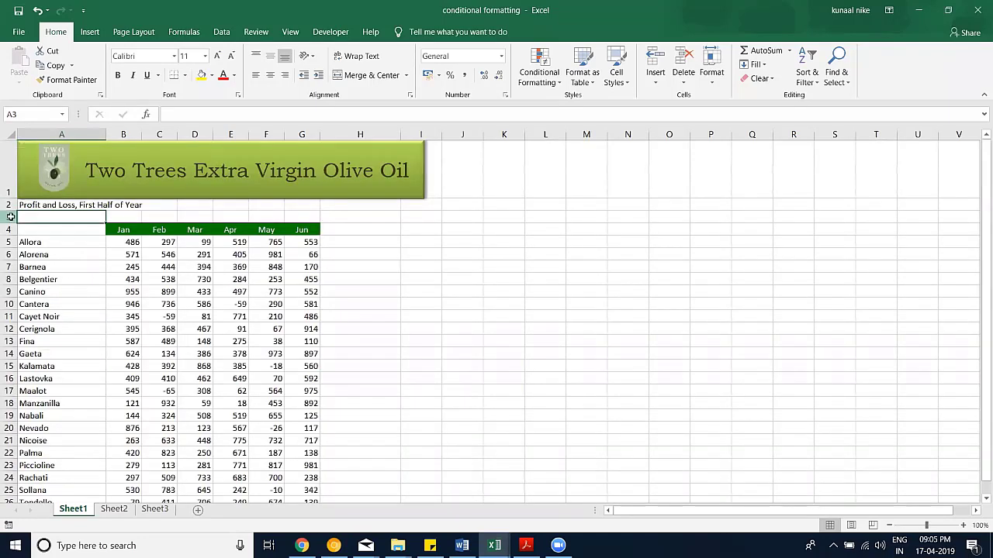
pyautogui.moveTo(7, 217); pyautogui.dragTo(8, 172)
pyautogui.rightClick(8, 172)
pyautogui.click(50, 281)
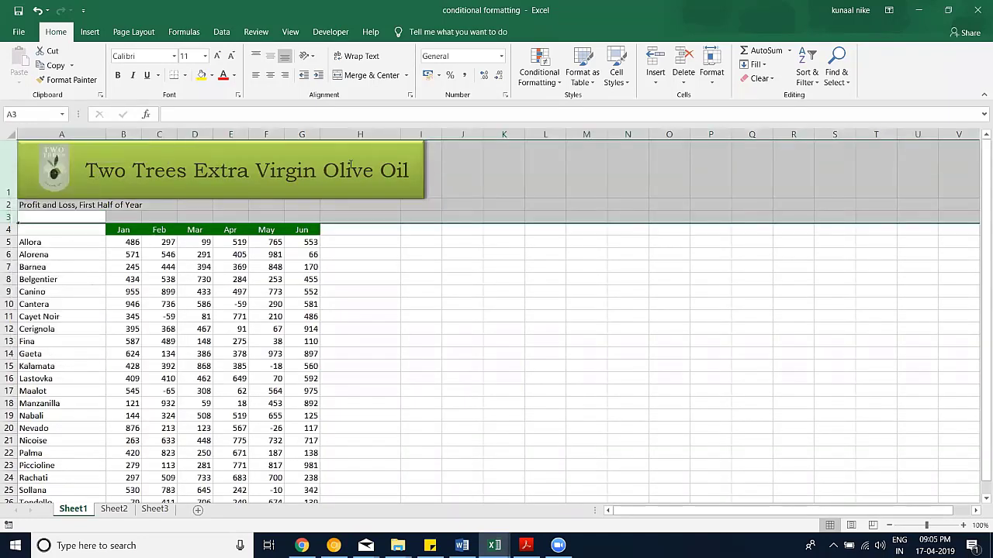
# Step: Delete the olive-oil banner and type States in cell A1
pyautogui.click(419, 148)
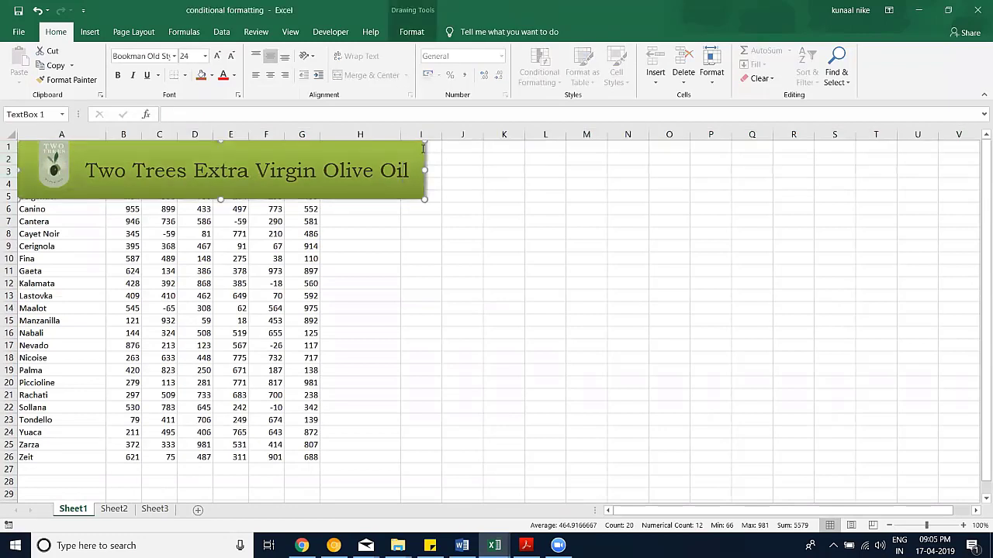
pyautogui.press('Delete')
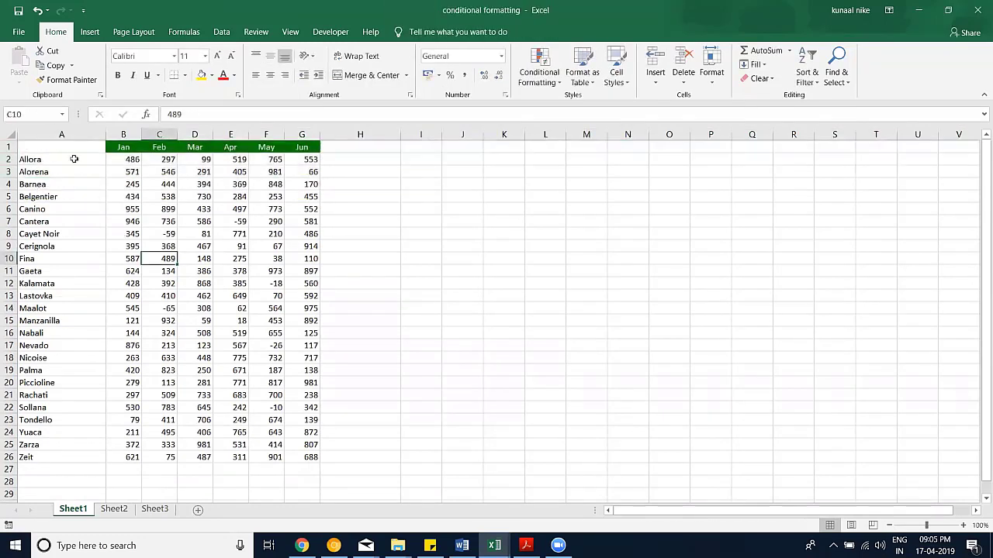
pyautogui.click(74, 159)
pyautogui.click(67, 147)
pyautogui.write('St')
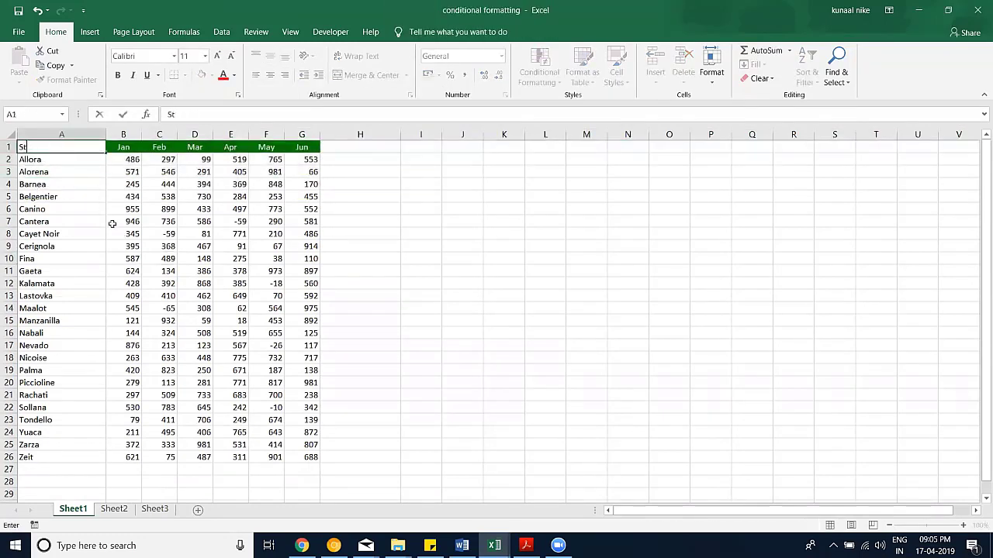
pyautogui.write('ates')
pyautogui.press('Return')
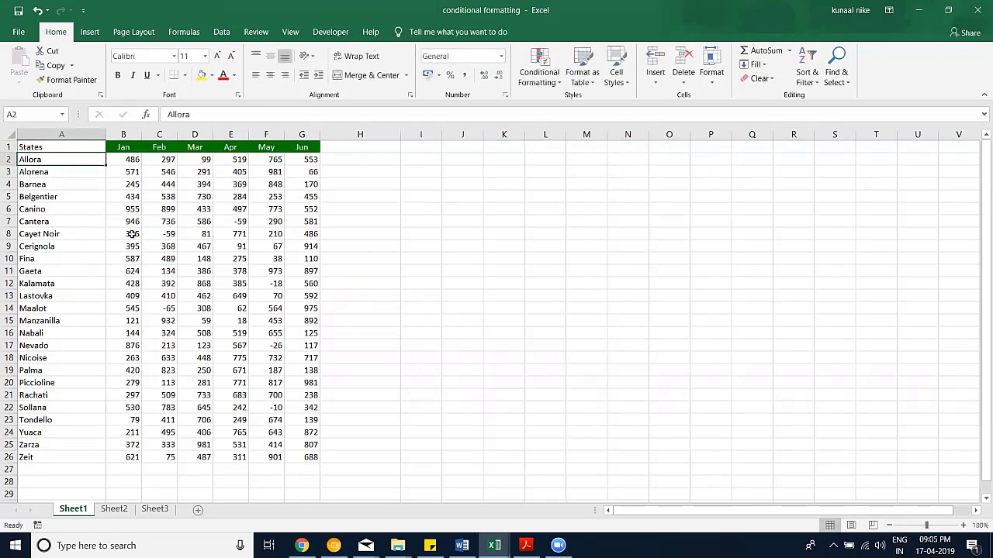
# Step: Clear all formatting from the table A1:G26
pyautogui.moveTo(302, 457); pyautogui.dragTo(31, 147)
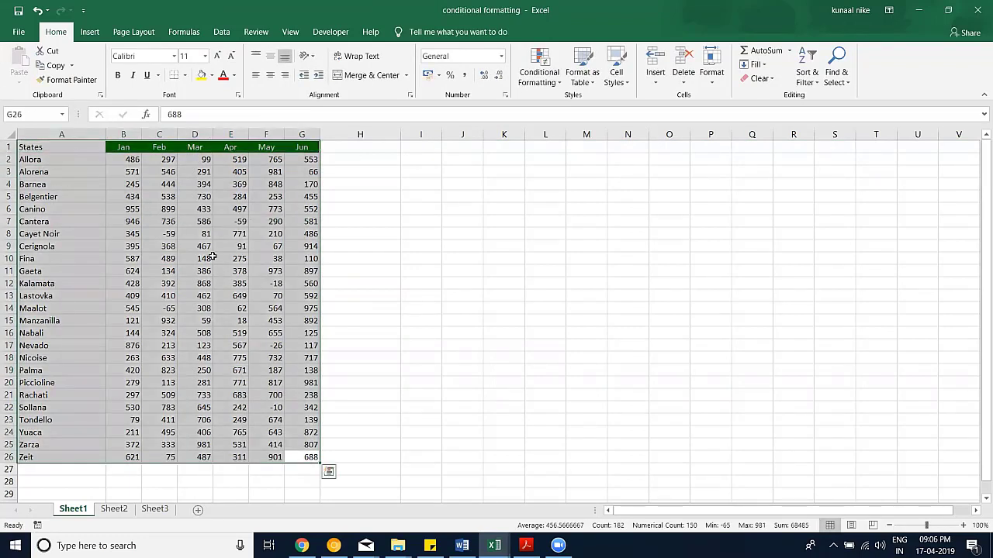
pyautogui.click(758, 78)
pyautogui.click(779, 109)
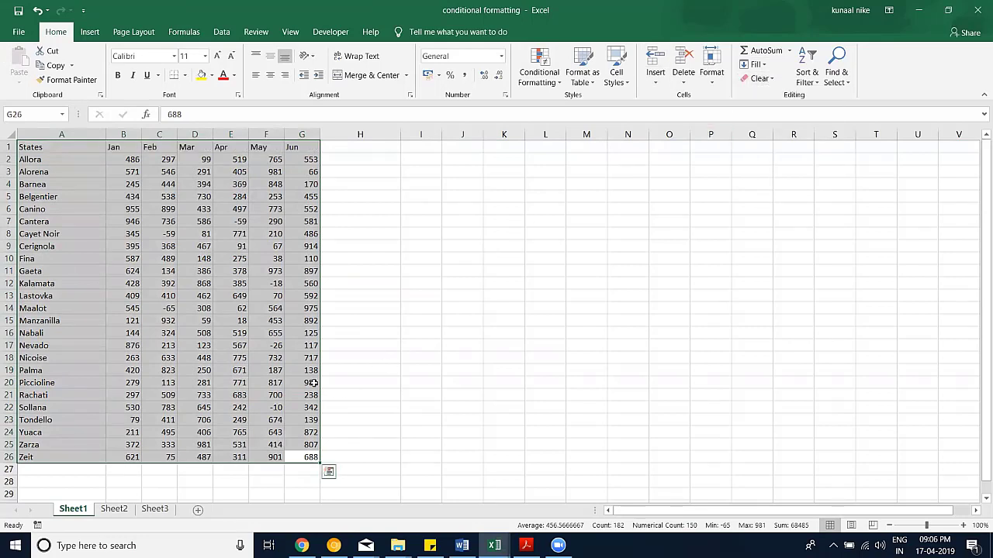
pyautogui.click(236, 310)
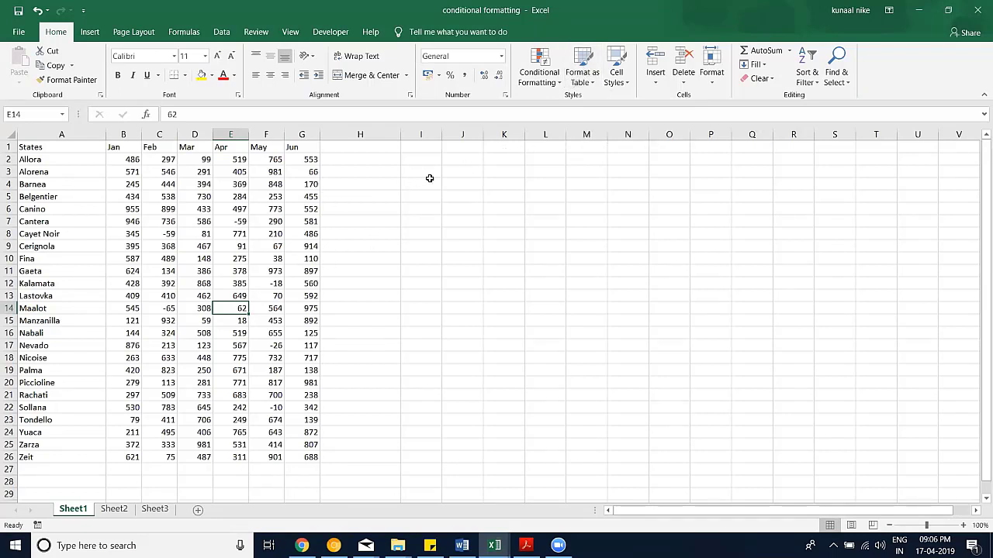
# Step: Narrow column H and zoom in on the sheet
pyautogui.moveTo(400, 134); pyautogui.dragTo(379, 135)
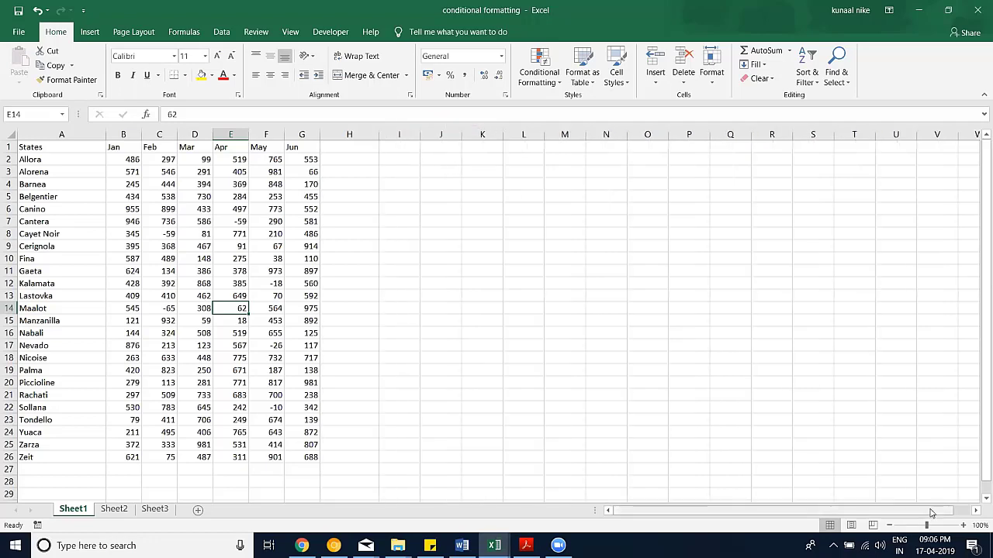
pyautogui.click(963, 526)
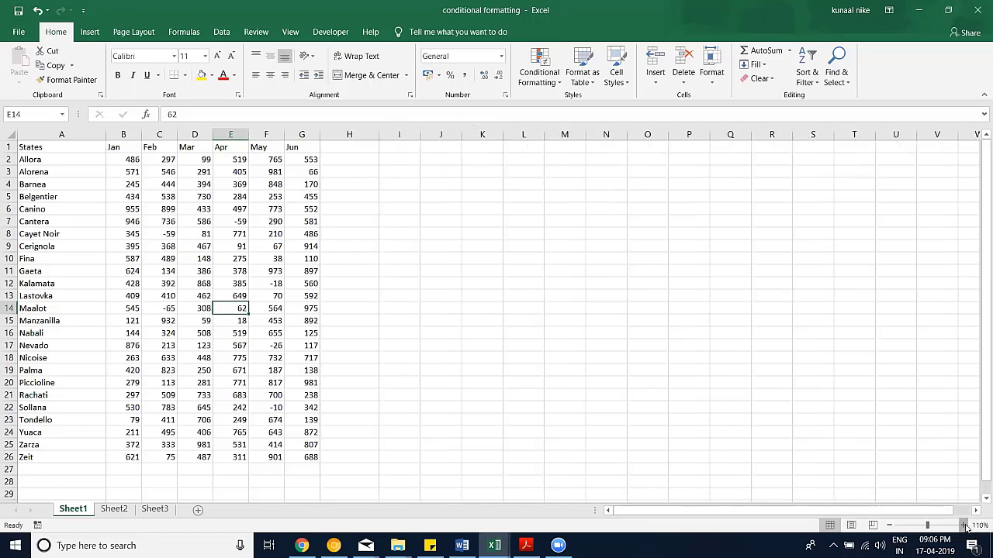
pyautogui.scroll(1, 620, 322)
pyautogui.scroll(1, 587, 194)
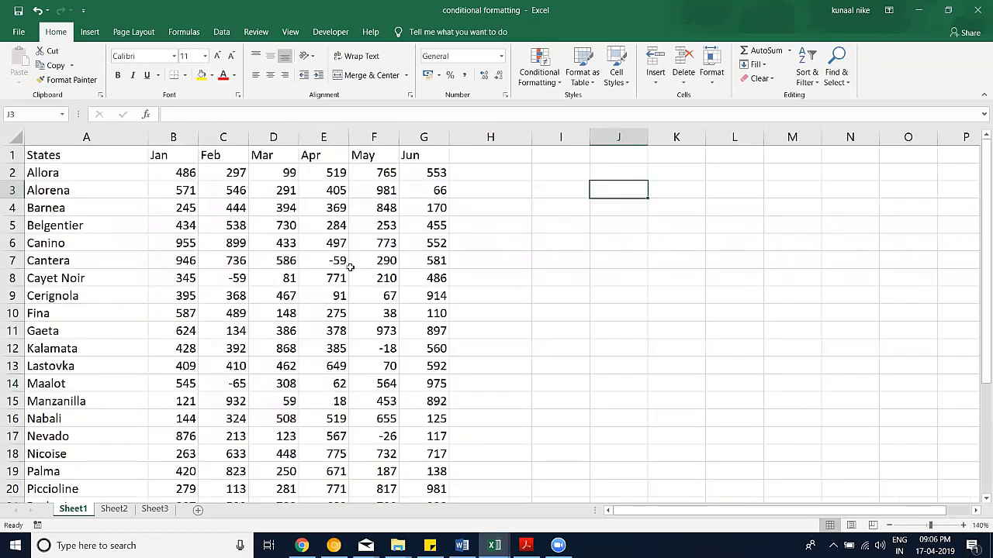
# Step: Enter =SUM(G2:G26) in J3 to total Jun as 12967, then recheck the formula
pyautogui.write('=sum')
pyautogui.press('Tab')
pyautogui.press('Left')
pyautogui.press('Left')
pyautogui.press('Up')
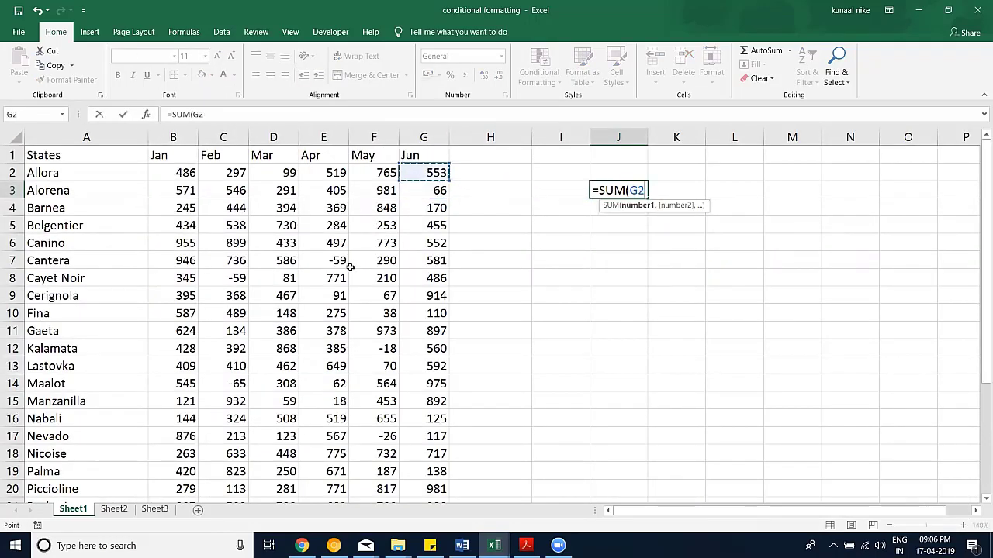
pyautogui.hotkey('shift', 'Down')
pyautogui.hotkey('shift', 'Down')
pyautogui.hotkey('shift', 'Down')
pyautogui.hotkey('shift', 'Down')
pyautogui.hotkey('shift', 'Down')
pyautogui.hotkey('shift', 'Down')
pyautogui.hotkey('shift', 'Down')
pyautogui.hotkey('shift', 'Down')
pyautogui.hotkey('shift', 'Down')
pyautogui.hotkey('shift', 'Down')
pyautogui.hotkey('shift', 'Down')
pyautogui.hotkey('shift', 'Down')
pyautogui.hotkey('shift', 'Down')
pyautogui.hotkey('shift', 'Down')
pyautogui.hotkey('shift', 'Down')
pyautogui.hotkey('shift', 'Down')
pyautogui.hotkey('shift', 'Down')
pyautogui.hotkey('shift', 'Down')
pyautogui.hotkey('shift', 'Down')
pyautogui.hotkey('shift', 'Down')
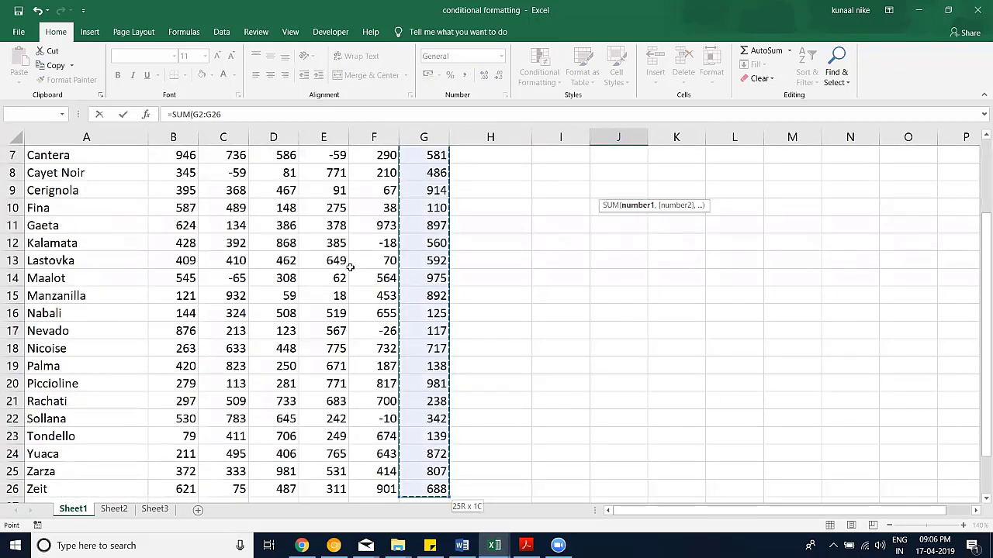
pyautogui.press('Return')
pyautogui.scroll(2, 634, 187)
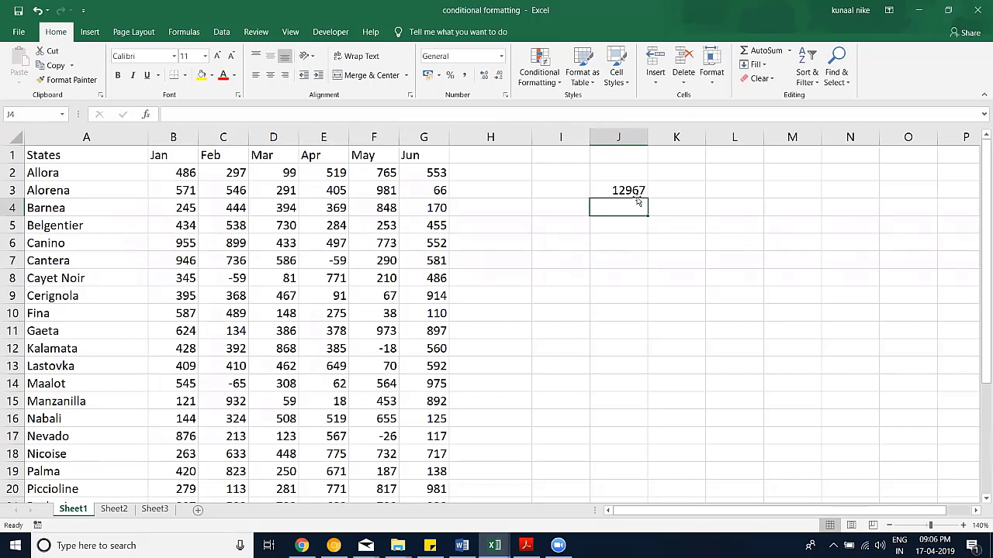
pyautogui.doubleClick(630, 190)
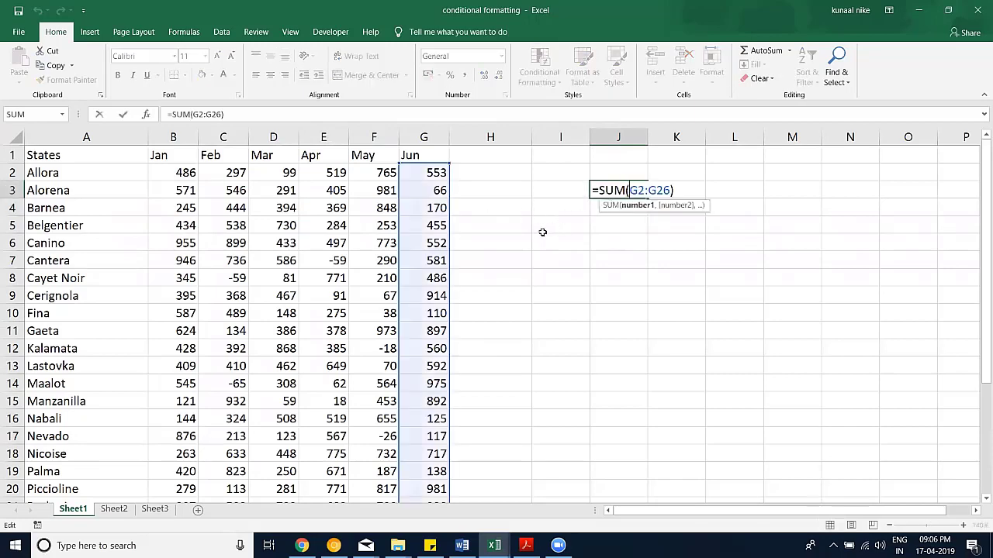
pyautogui.press('Escape')
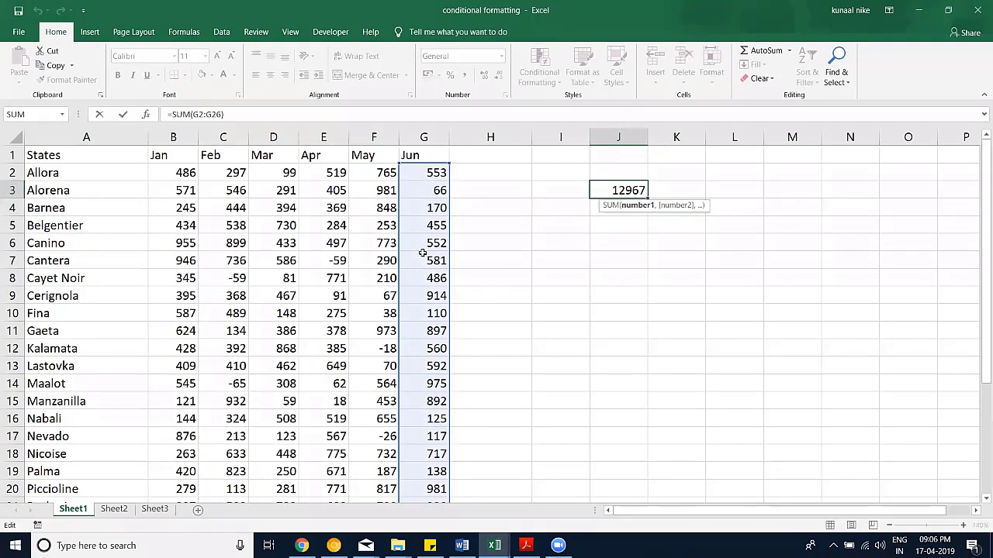
pyautogui.scroll(-5, 422, 252)
# Step: Leave the J3 formula and copy the Tondello–Zeit rows 23 to 26
pyautogui.scroll(2, 113, 350)
pyautogui.press('Escape')
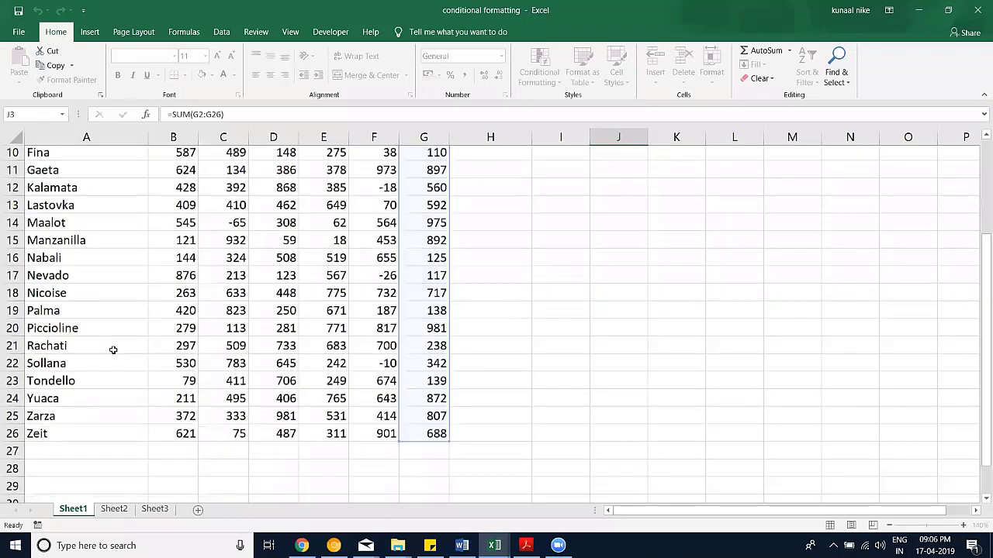
pyautogui.scroll(-1, 113, 350)
pyautogui.moveTo(47, 348); pyautogui.dragTo(414, 403)
pyautogui.hotkey('ctrl', 'c')
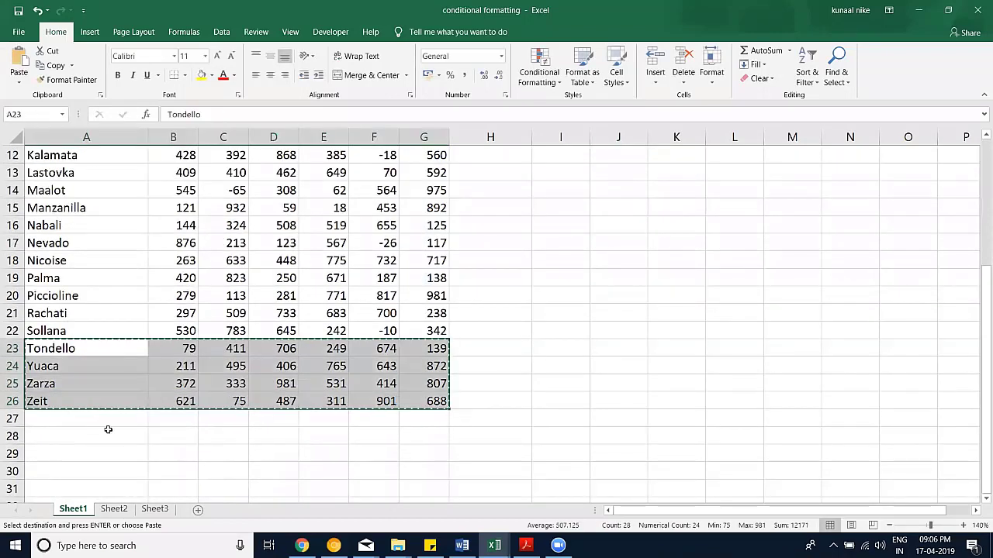
# Step: Paste the copied rows at A27 and label them State1 to State4 down column A
pyautogui.click(95, 418)
pyautogui.hotkey('ctrl', 'v')
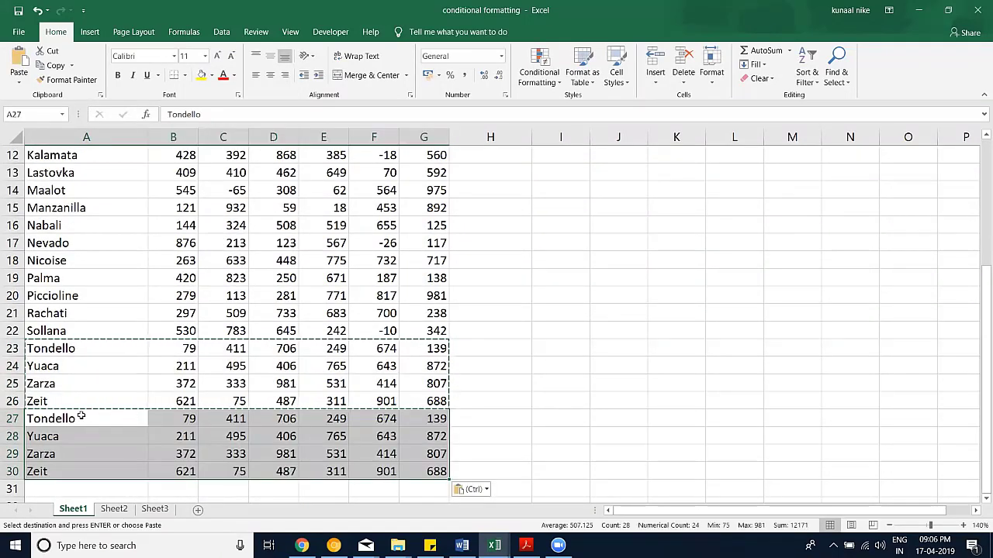
pyautogui.click(93, 419)
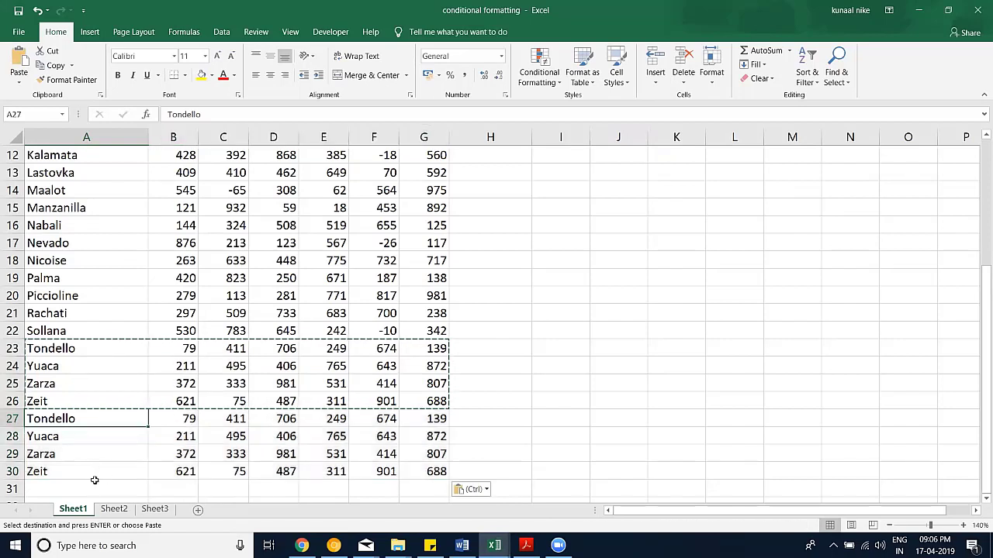
pyautogui.write('State1')
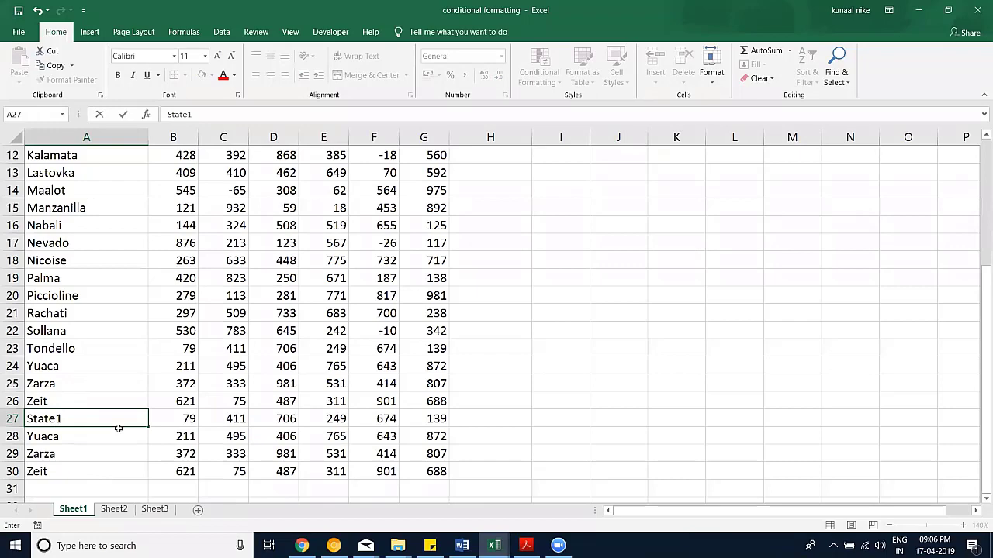
pyautogui.hotkey('ctrl', 'Down')
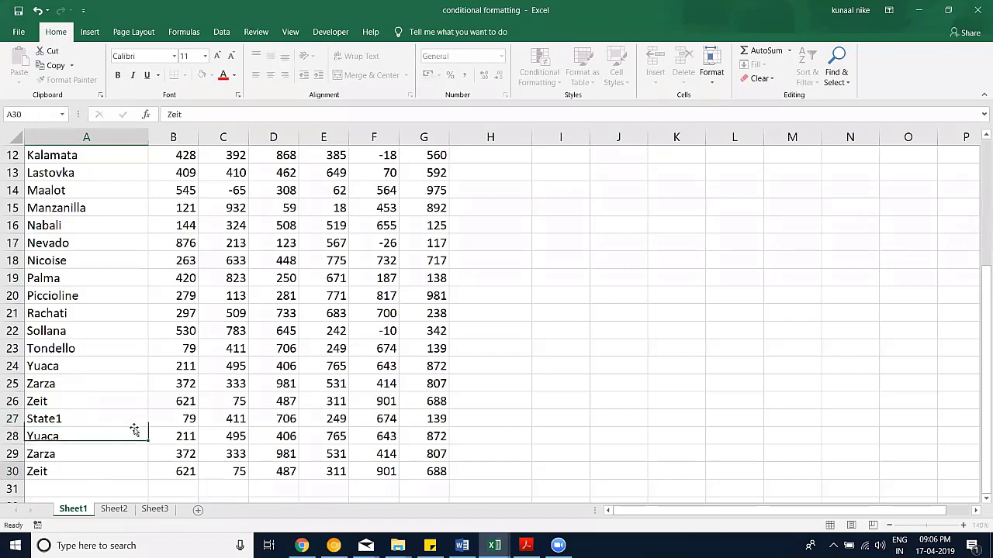
pyautogui.click(146, 425)
pyautogui.moveTo(147, 426); pyautogui.dragTo(134, 472)
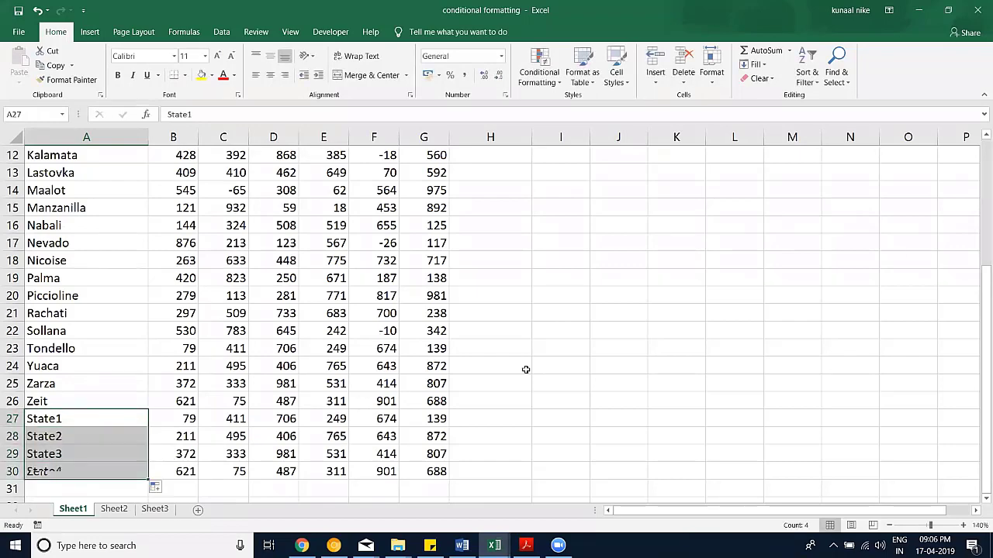
# Step: Commit the Jun column sum =SUM(G2:G26) in J3, giving 12967
pyautogui.scroll(1, 632, 191)
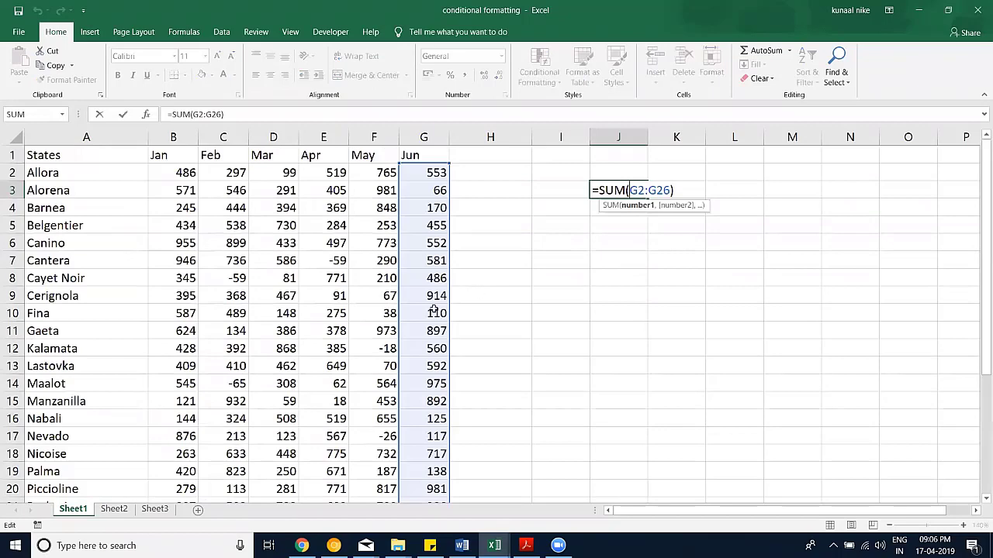
pyautogui.scroll(-4, 435, 310)
pyautogui.hotkey('shift', 'Down')
pyautogui.hotkey('shift', 'Down')
pyautogui.hotkey('shift', 'Down')
pyautogui.hotkey('shift', 'Down')
pyautogui.hotkey('shift', 'Down')
pyautogui.hotkey('shift', 'Down')
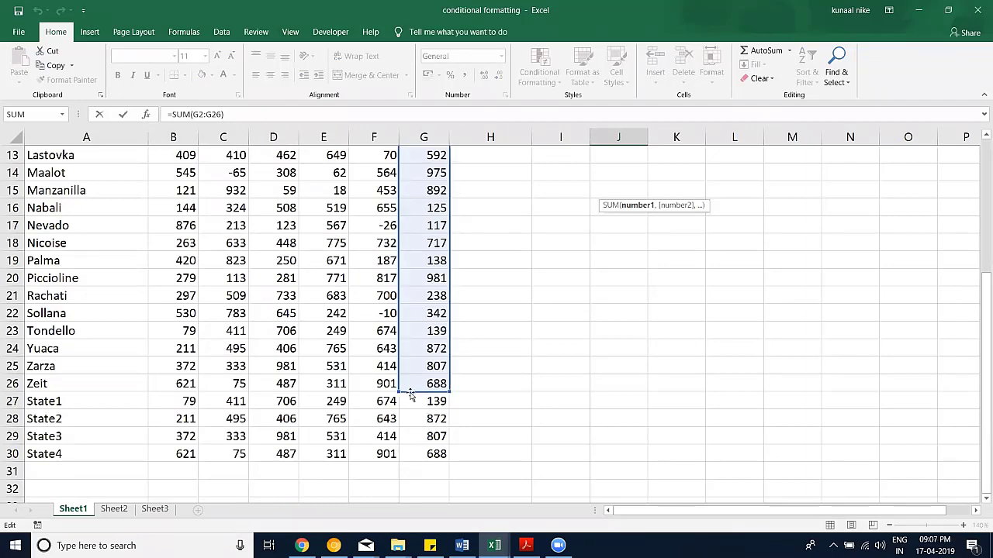
pyautogui.scroll(4, 578, 194)
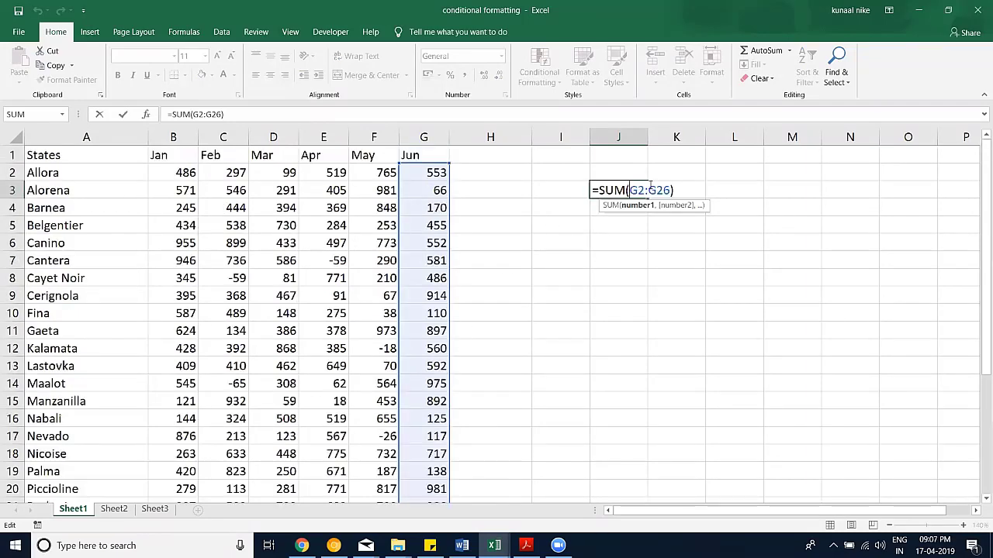
pyautogui.scroll(-3, 549, 252)
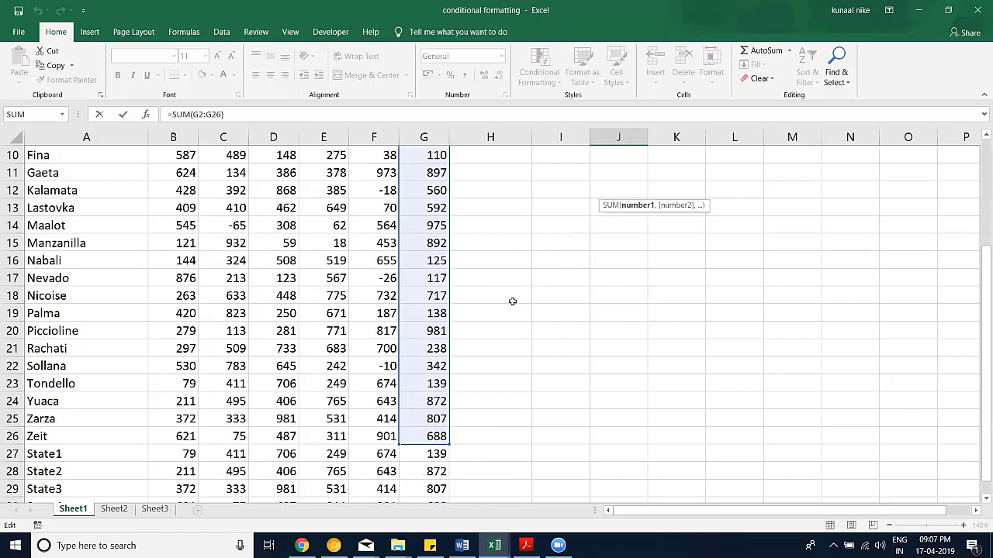
pyautogui.scroll(-2, 497, 323)
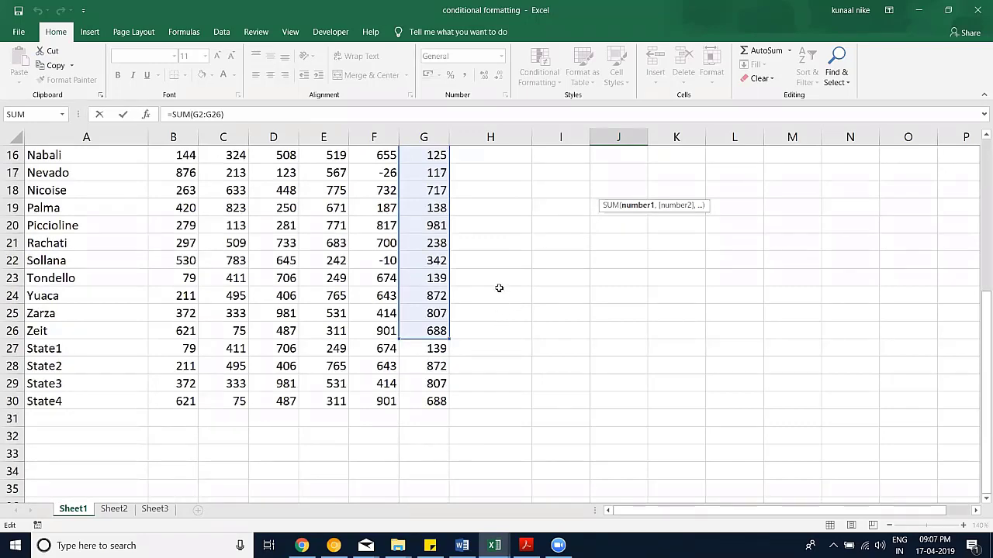
pyautogui.scroll(5, 501, 284)
pyautogui.hotkey('ctrl', 'Return')
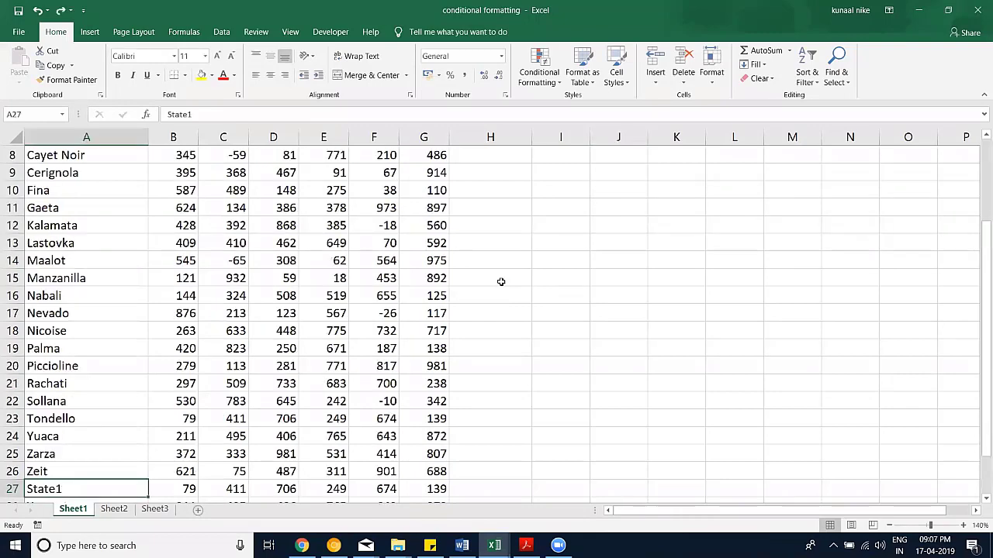
# Step: Zoom the sheet in one step with the zoom slider
pyautogui.scroll(2, 501, 282)
pyautogui.scroll(-6, 102, 275)
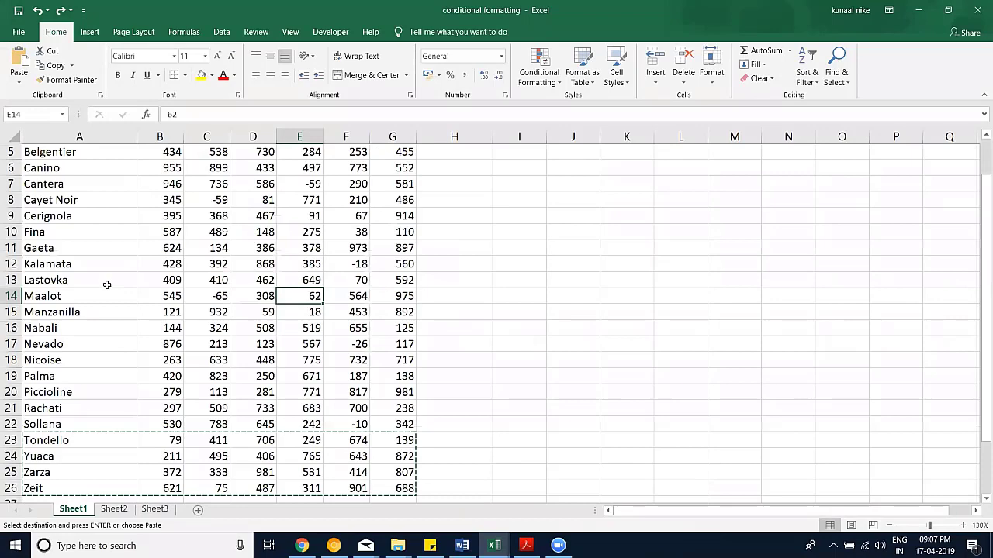
pyautogui.scroll(-3, 107, 285)
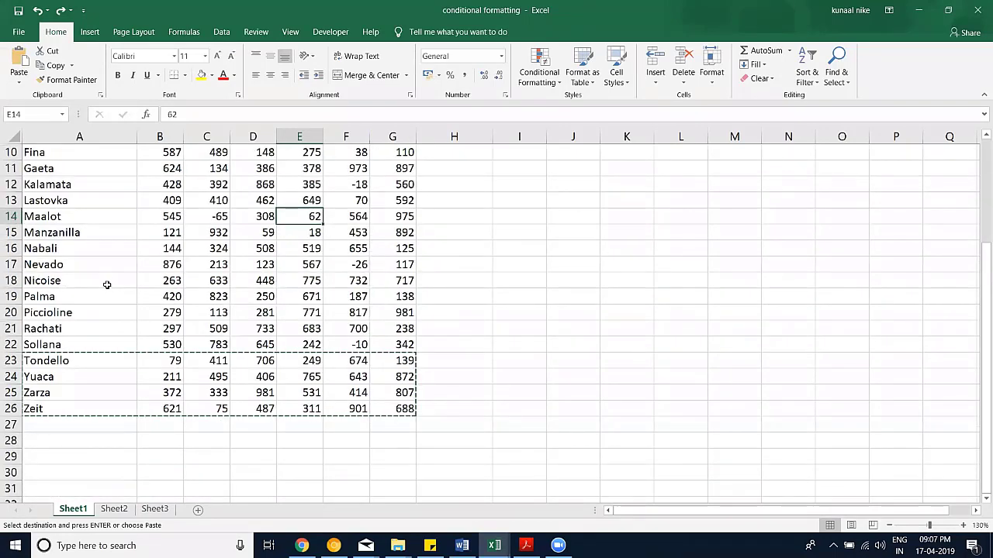
pyautogui.scroll(-1, 107, 285)
pyautogui.scroll(-1, 166, 317)
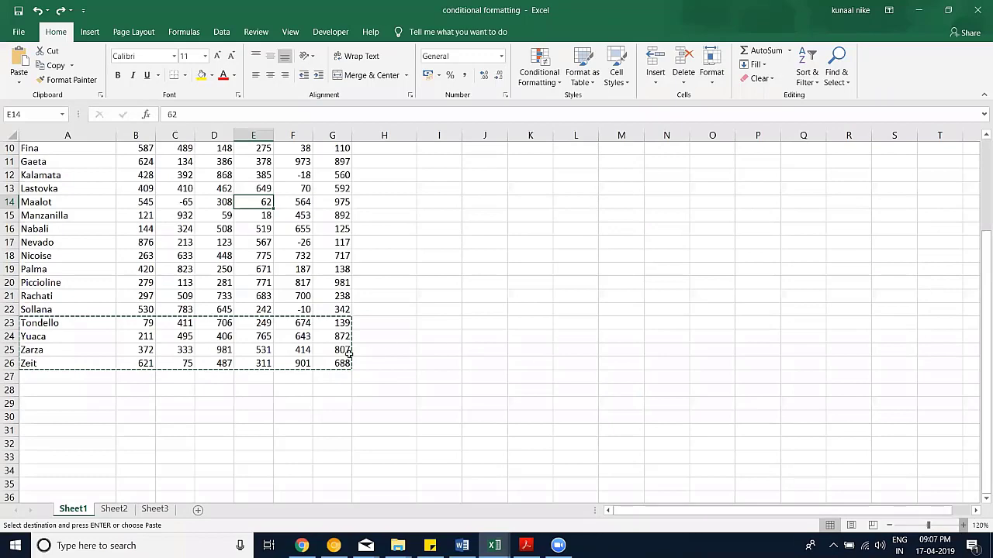
pyautogui.click(963, 527)
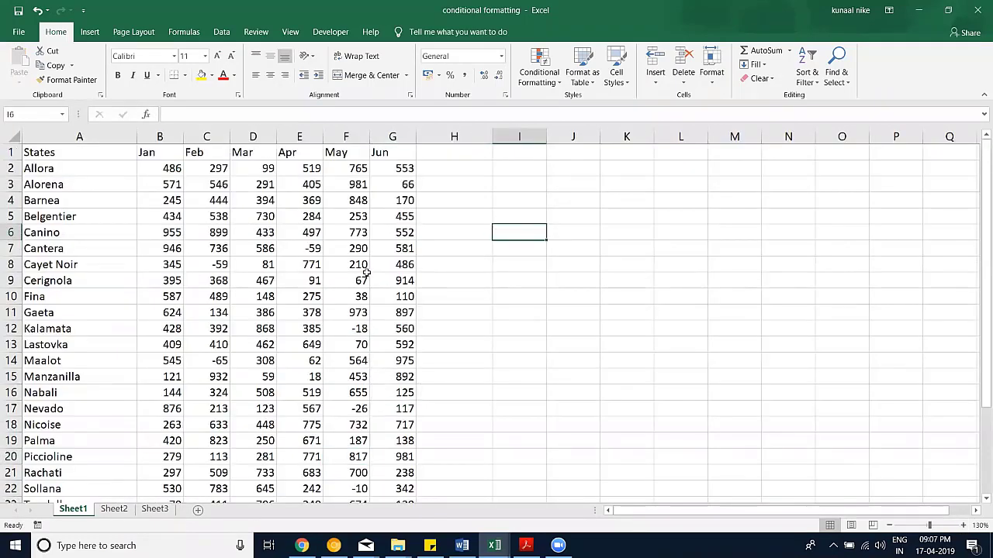
# Step: Format the state sales data as a styled table with headers
pyautogui.scroll(-1, 377, 288)
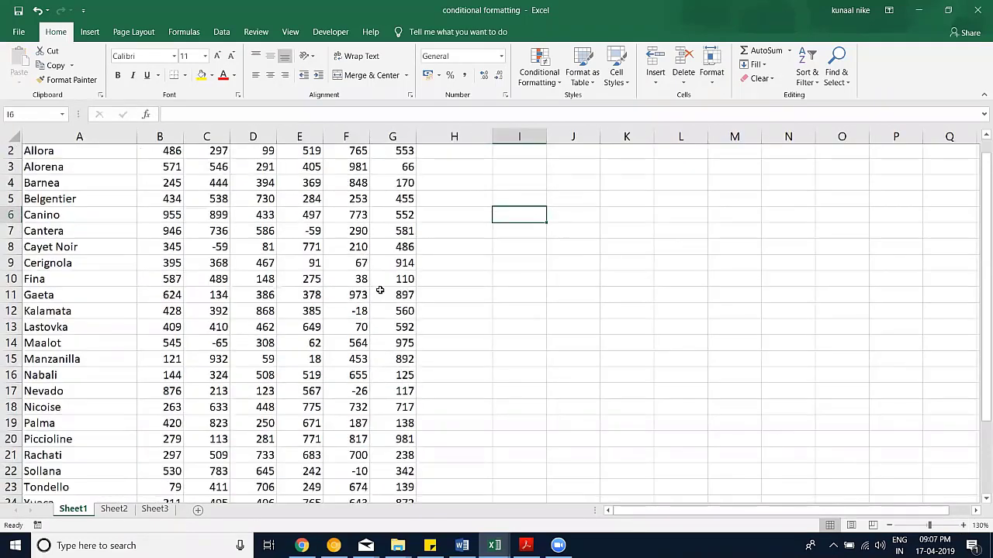
pyautogui.scroll(1, 326, 262)
pyautogui.press('Left')
pyautogui.press('Left')
pyautogui.press('Left')
pyautogui.press('Down')
pyautogui.press('Down')
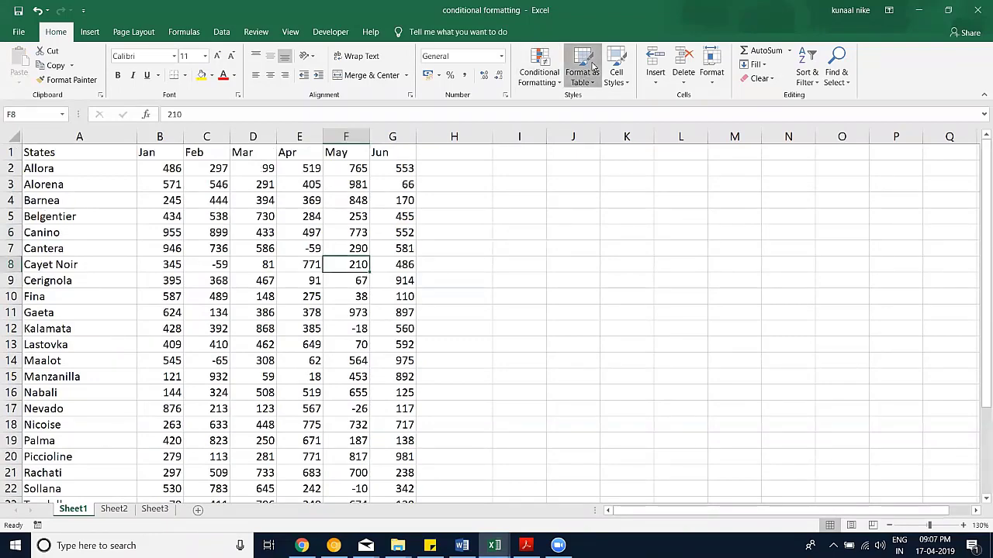
pyautogui.click(581, 66)
pyautogui.click(587, 158)
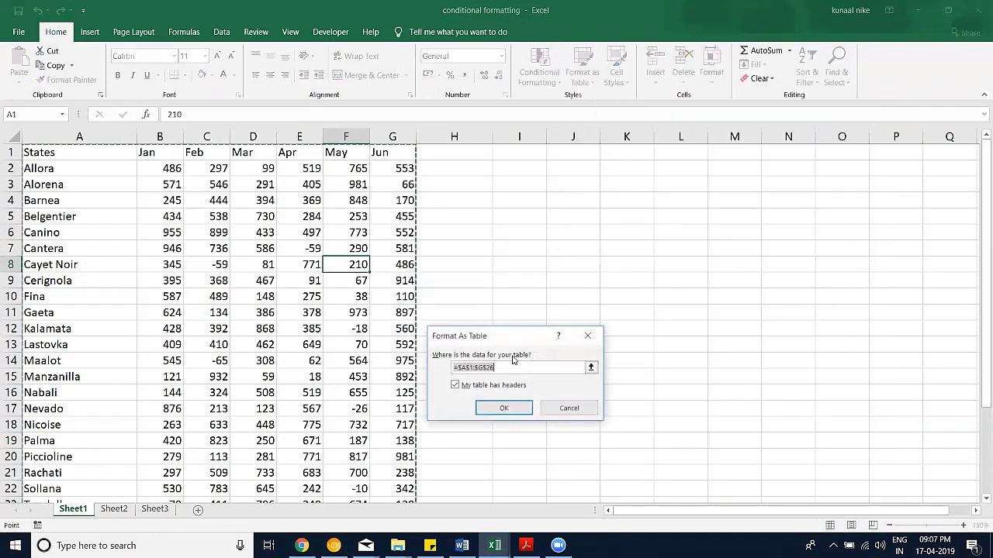
pyautogui.click(518, 412)
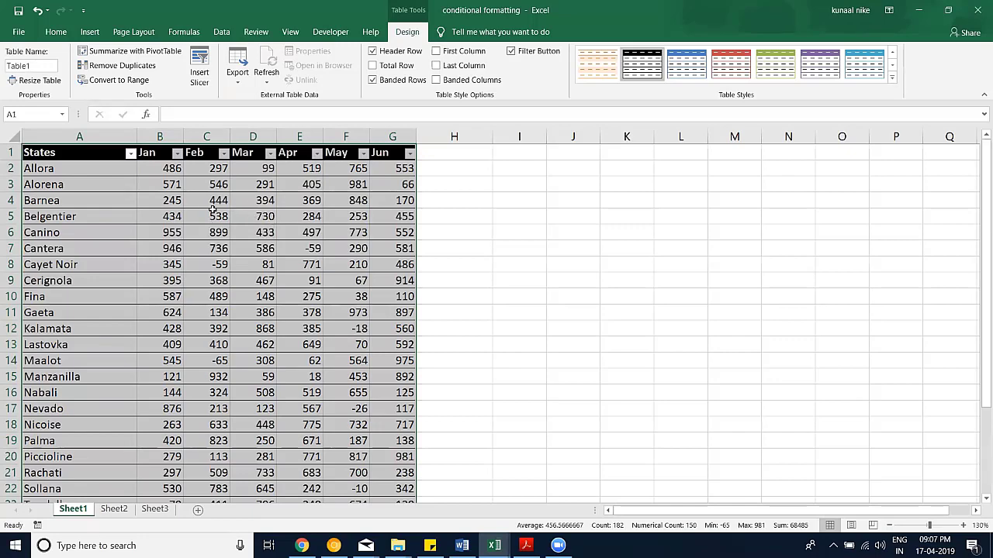
# Step: Rename Table1 to SalesData and select the table through the Name Box
pyautogui.click(262, 246)
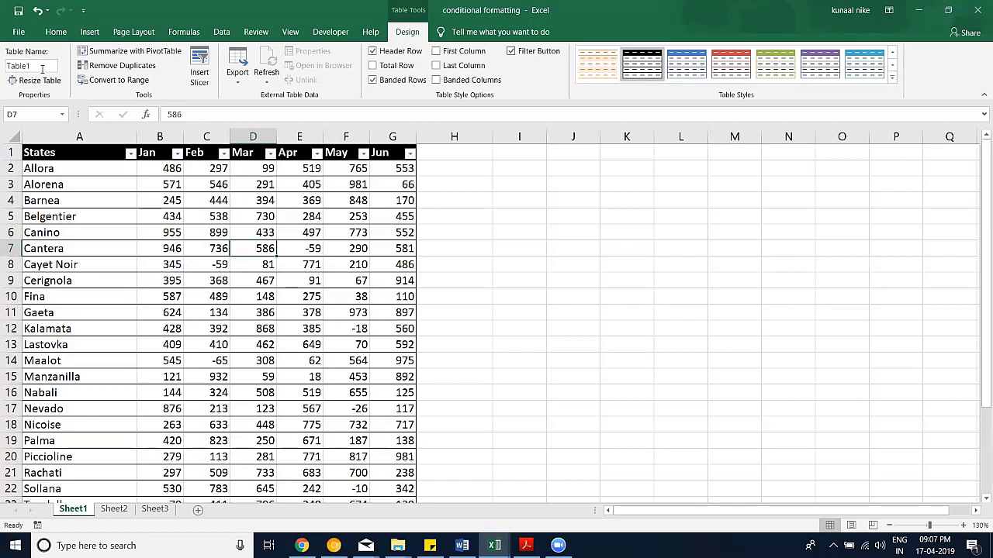
pyautogui.click(43, 66)
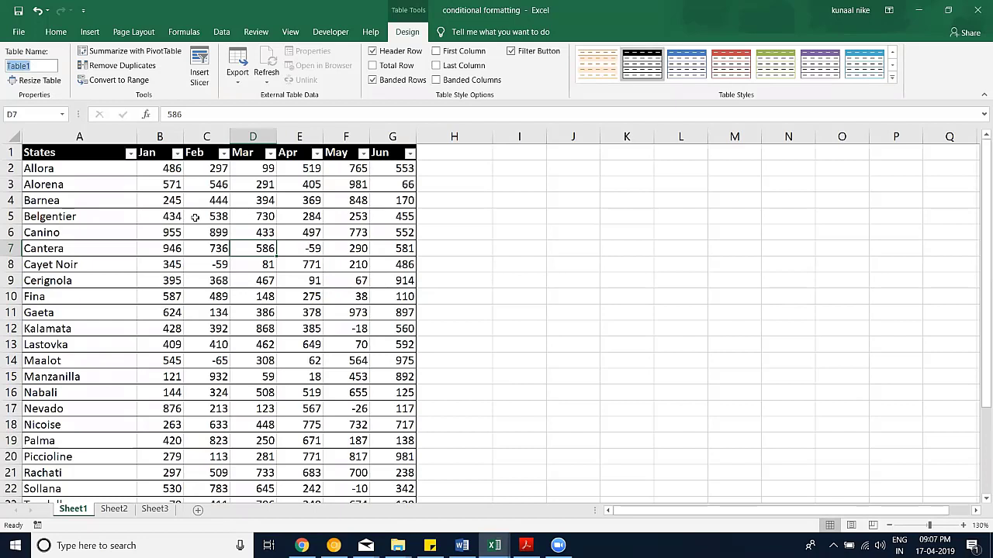
pyautogui.write('Sales')
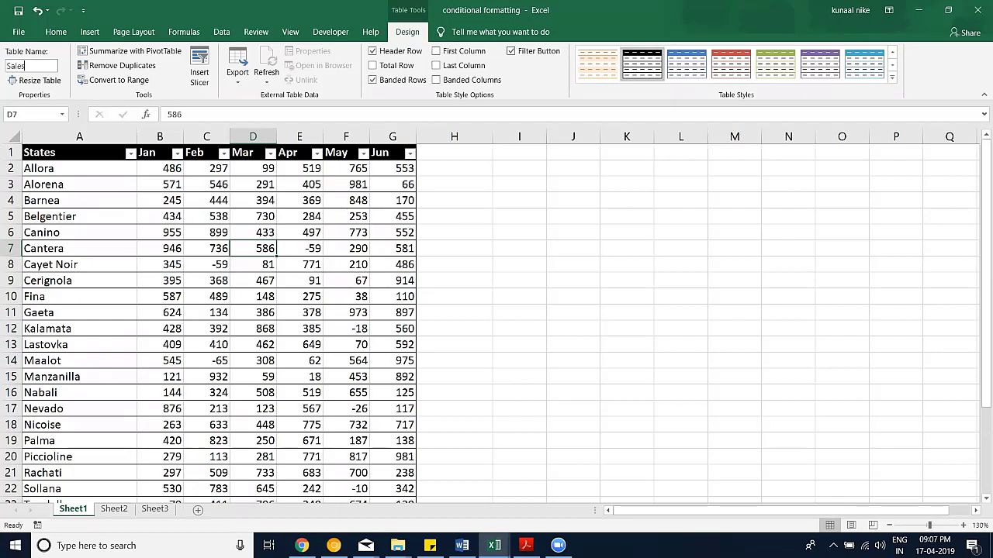
pyautogui.write('Data')
pyautogui.click(192, 216)
pyautogui.click(62, 114)
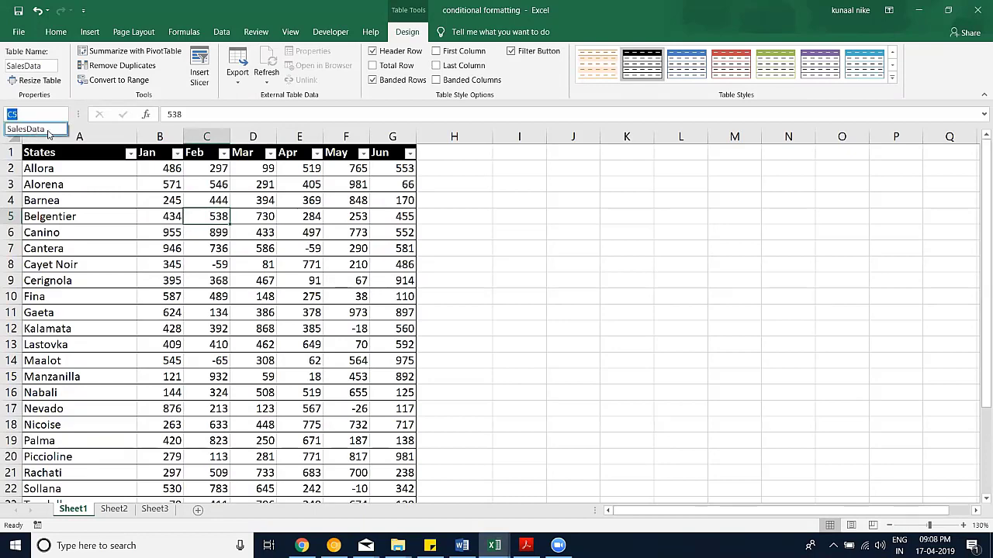
pyautogui.click(31, 129)
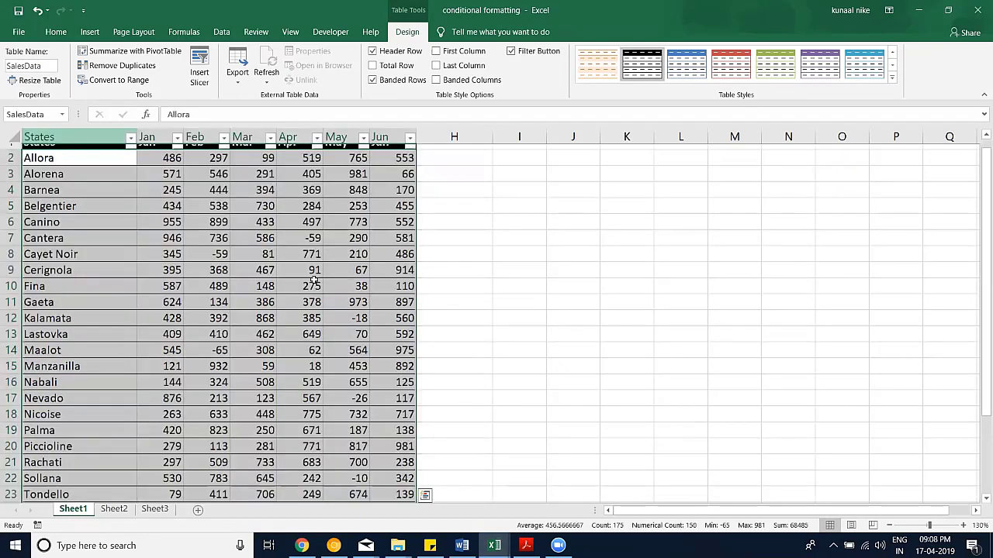
pyautogui.scroll(-3, 334, 281)
pyautogui.scroll(4, 334, 282)
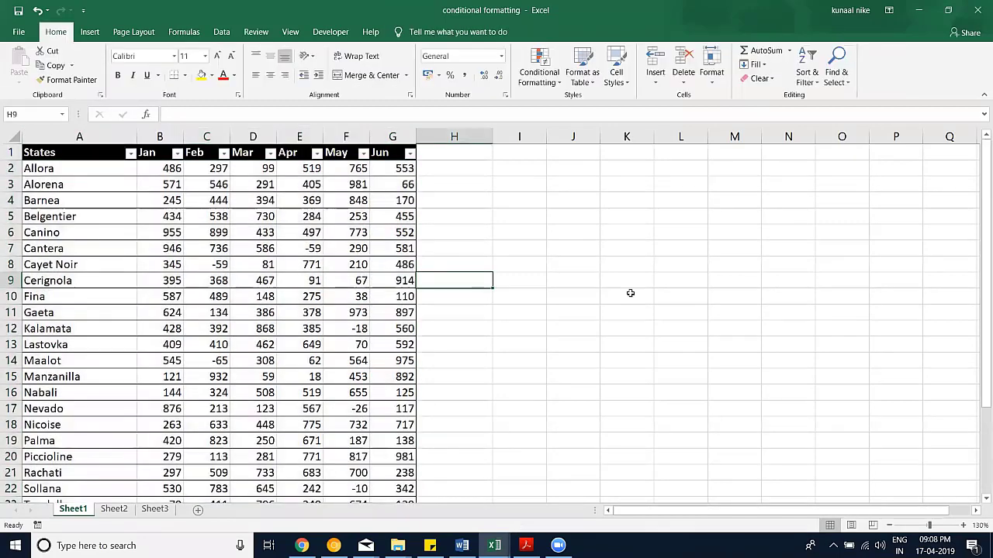
# Step: Enter a SUM of the SalesData Jun column in cell I3
pyautogui.click(519, 184)
pyautogui.write('=su')
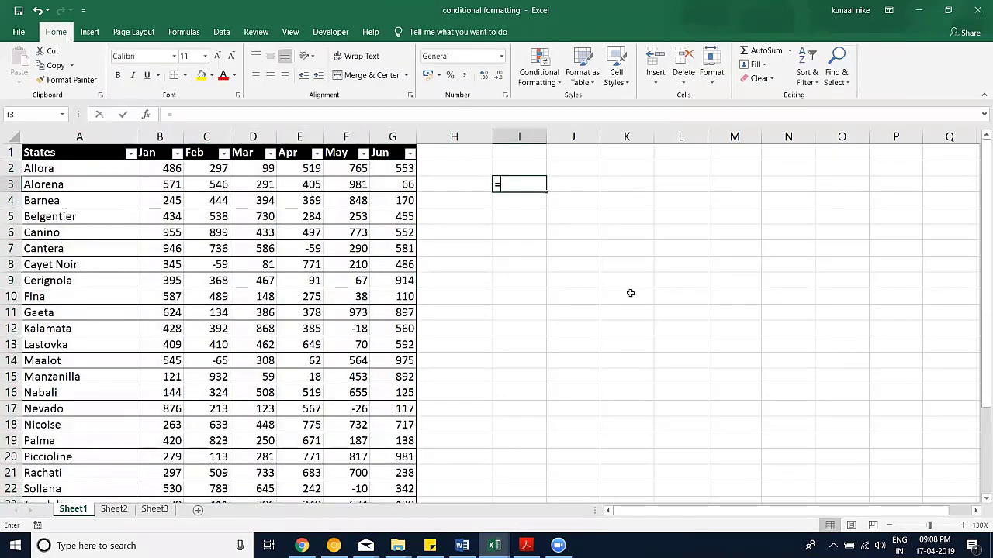
pyautogui.press('Down')
pyautogui.press('Down')
pyautogui.press('Tab')
pyautogui.press('Up')
pyautogui.press('Left')
pyautogui.press('Left')
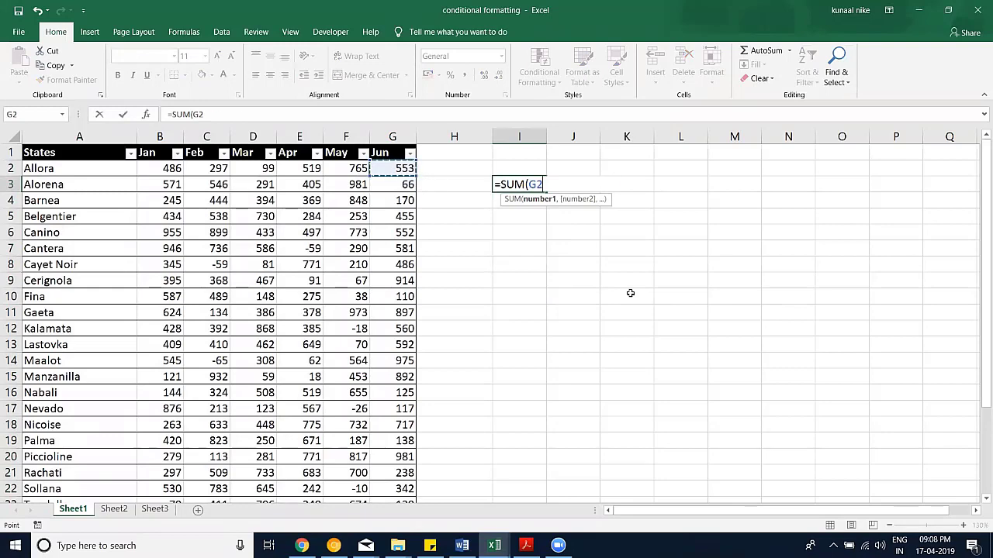
pyautogui.hotkey('ctrl', 'shift', 'Down')
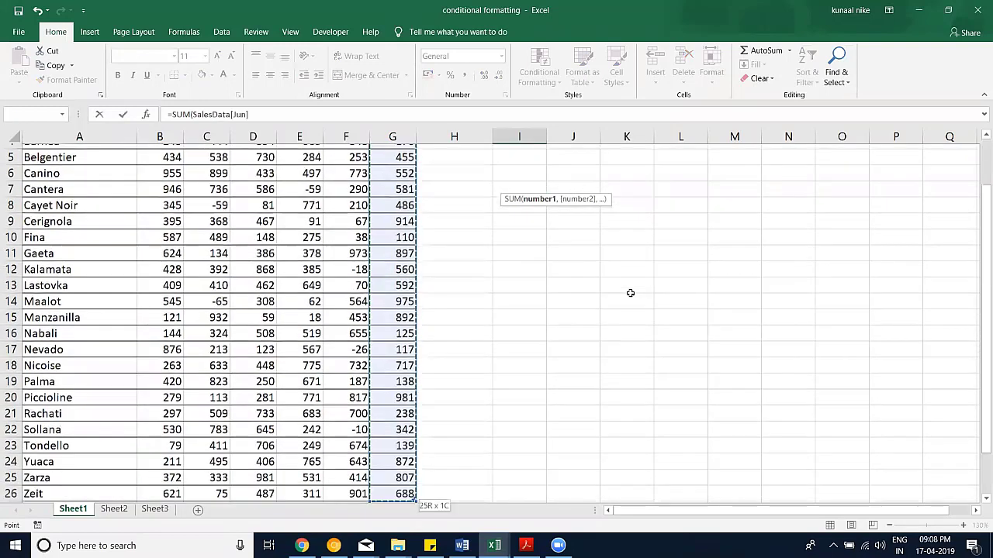
pyautogui.press('Return')
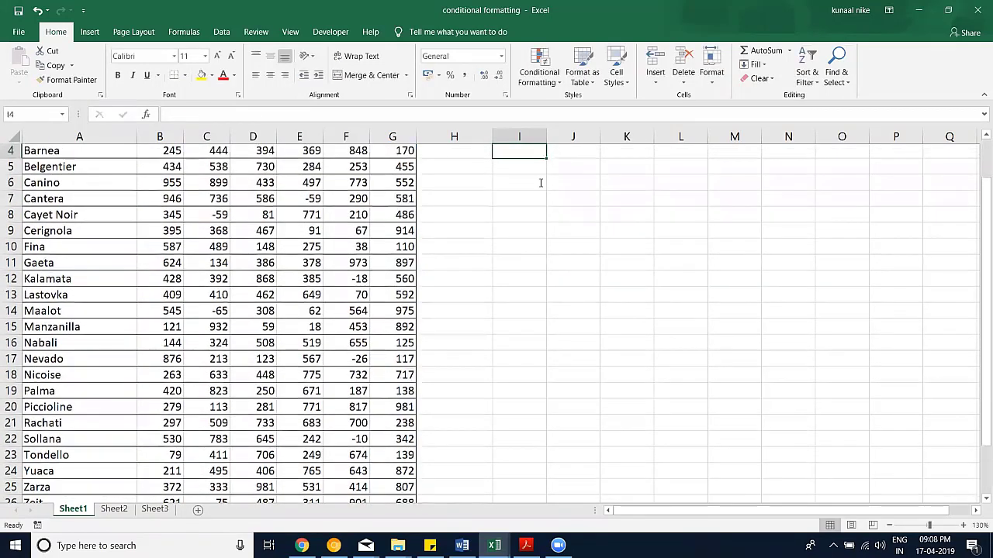
# Step: Change the I3 formula to =SUM(SalesData[Feb]), totalling 10773
pyautogui.scroll(1, 558, 185)
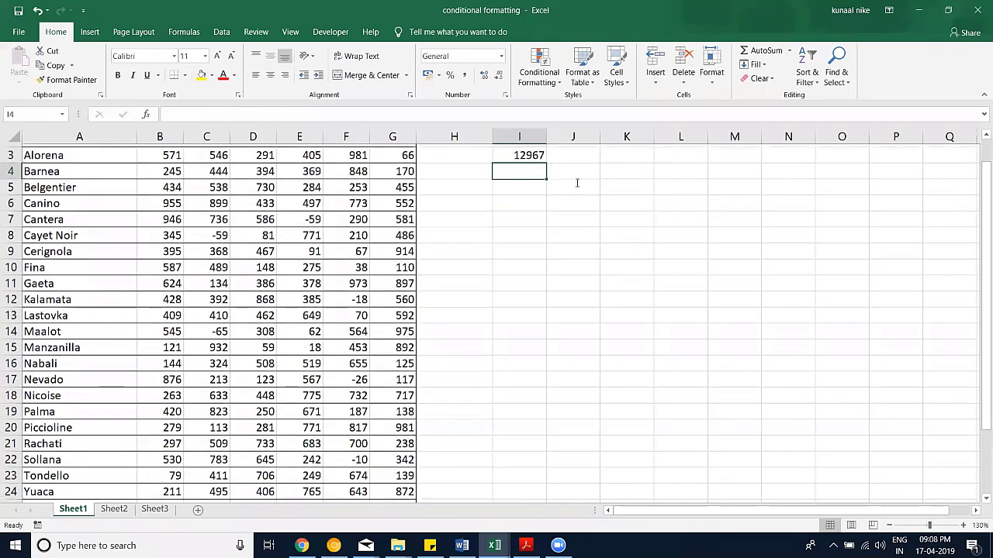
pyautogui.scroll(1, 577, 183)
pyautogui.doubleClick(530, 185)
pyautogui.doubleClick(530, 185)
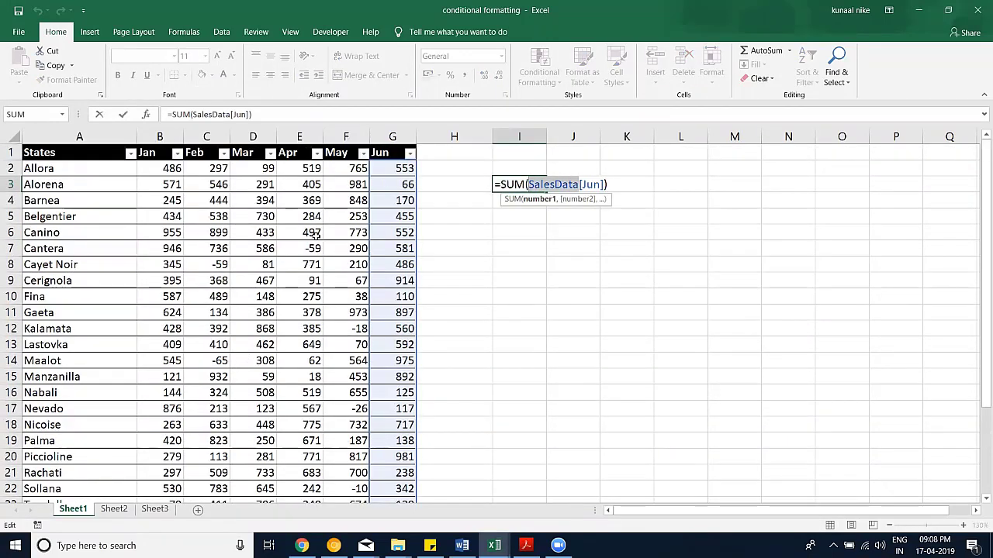
pyautogui.keyDown('shift'); pyautogui.click(604, 184); pyautogui.keyUp('shift')
pyautogui.moveTo(603, 185); pyautogui.dragTo(582, 183)
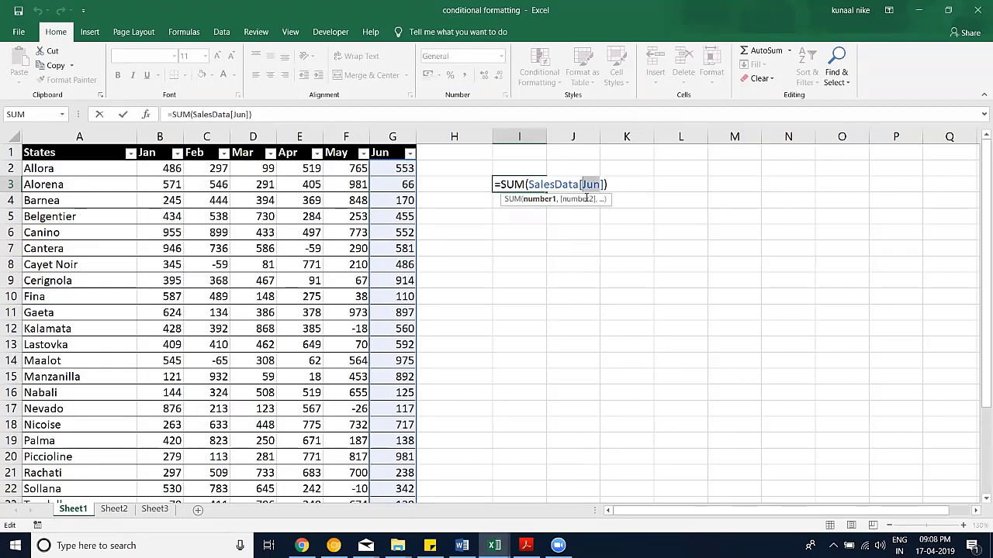
pyautogui.write('[May')
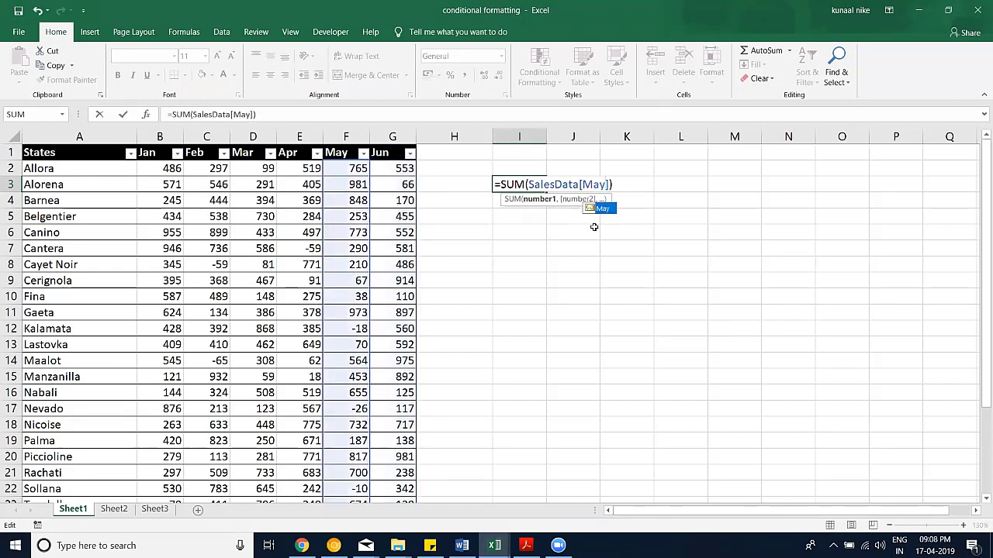
pyautogui.press('BackSpace')
pyautogui.press('BackSpace')
pyautogui.press('BackSpace')
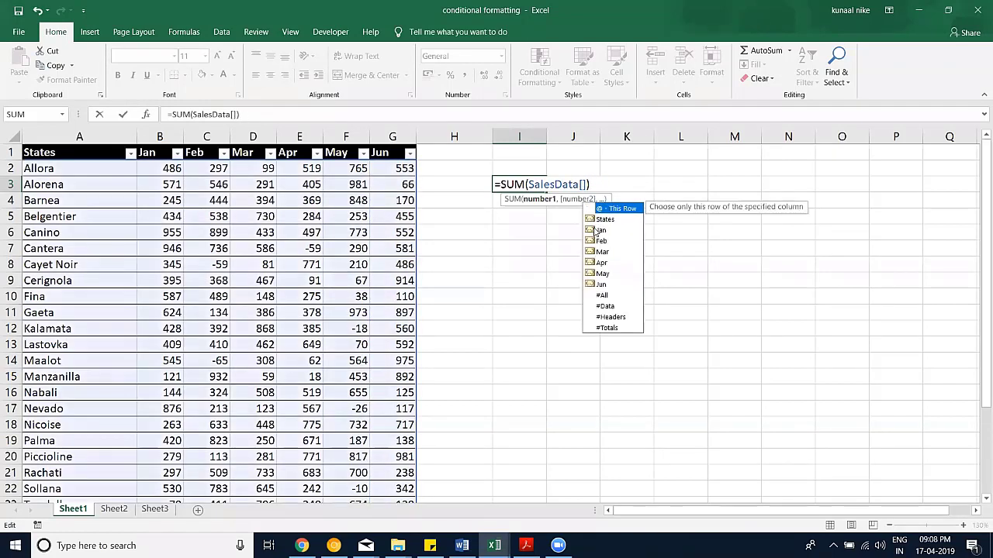
pyautogui.write('Feb')
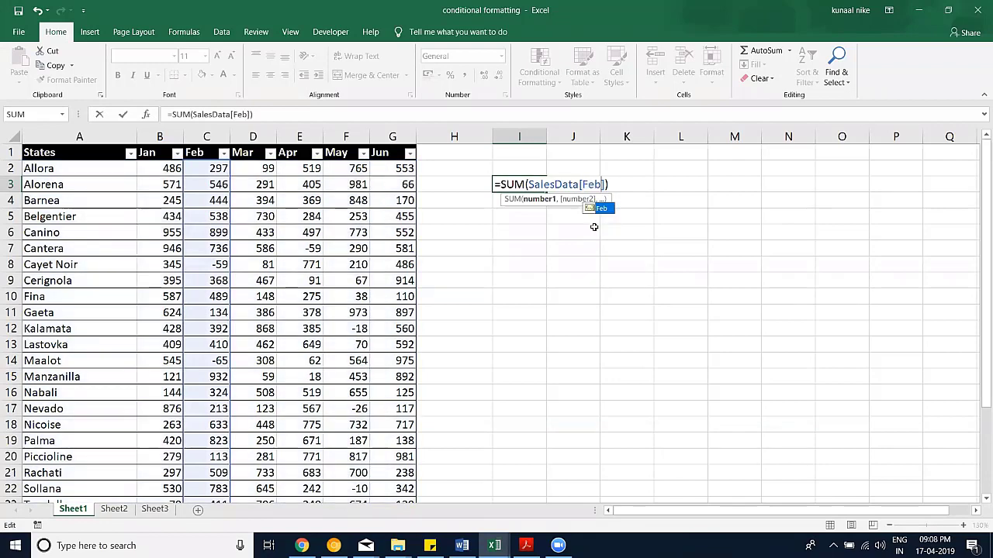
pyautogui.press('Return')
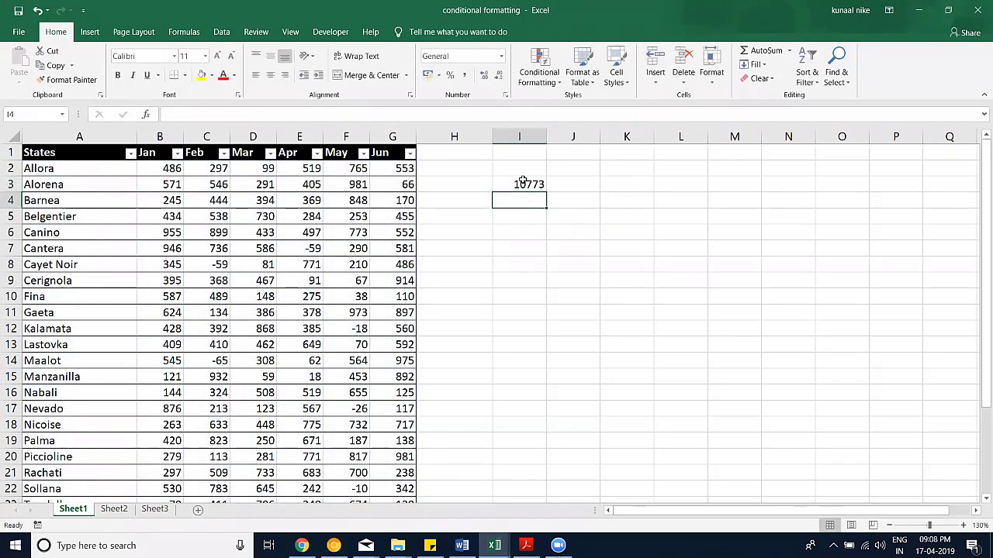
pyautogui.doubleClick(520, 183)
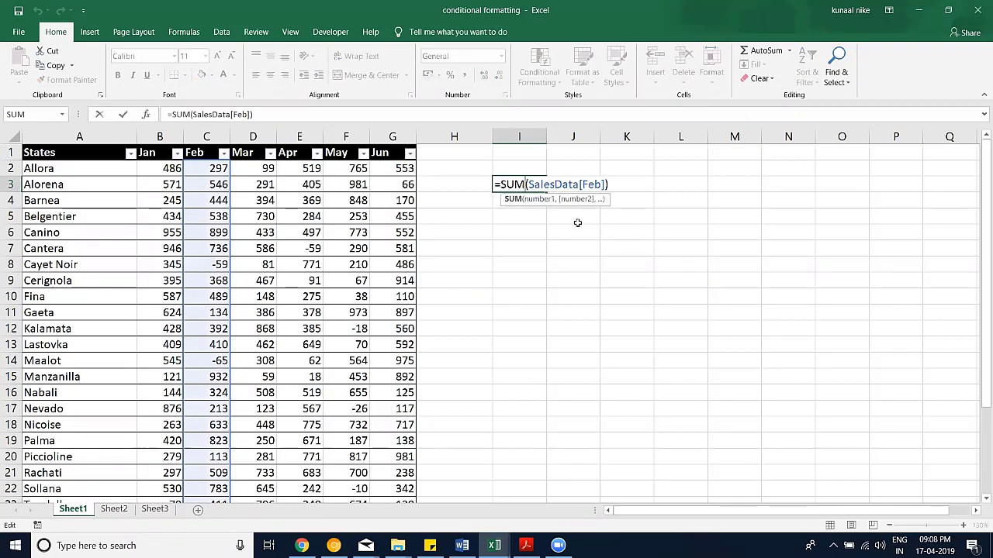
pyautogui.hotkey('ctrl', 'Return')
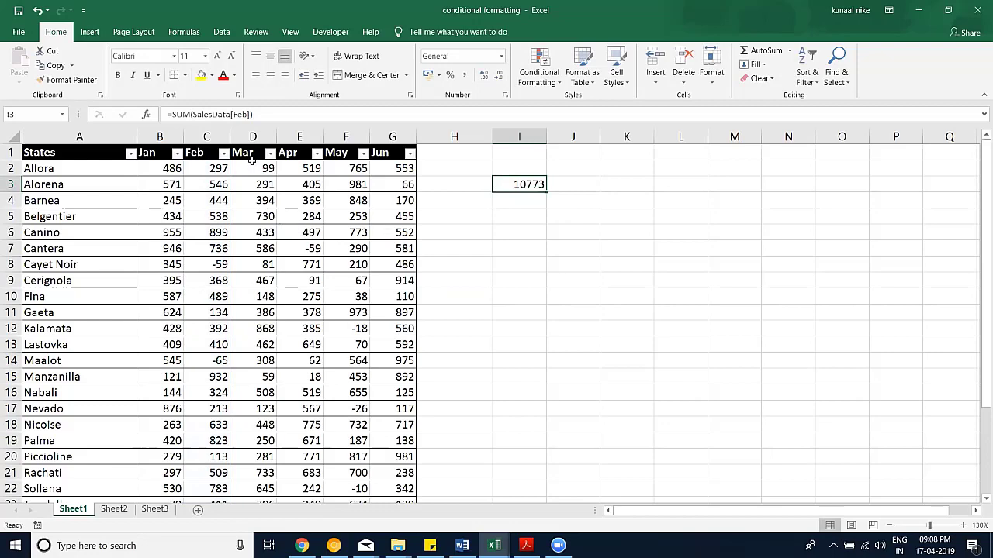
# Step: Move the 10773 Feb total from I3 down to cell I20
pyautogui.doubleClick(503, 184)
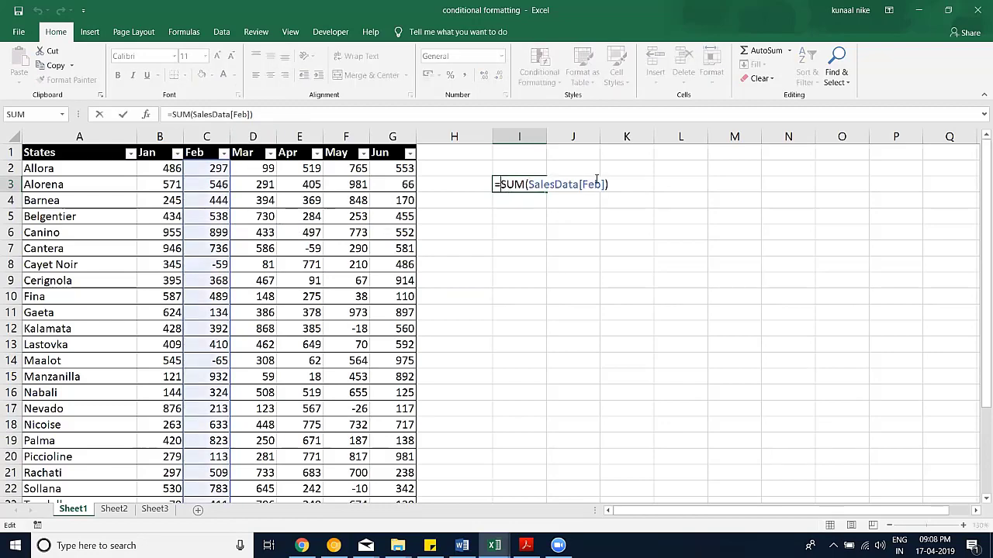
pyautogui.scroll(-1, 206, 257)
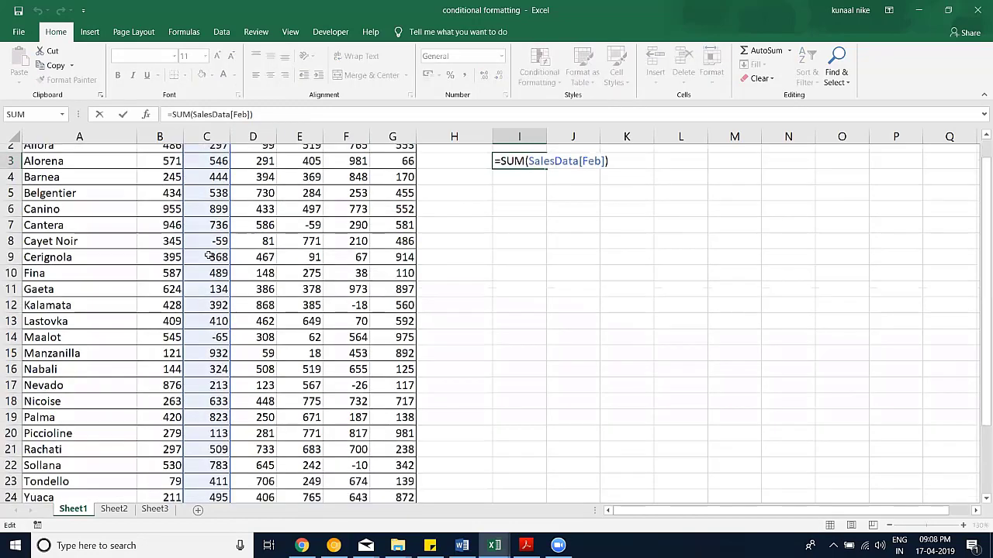
pyautogui.scroll(1, 504, 211)
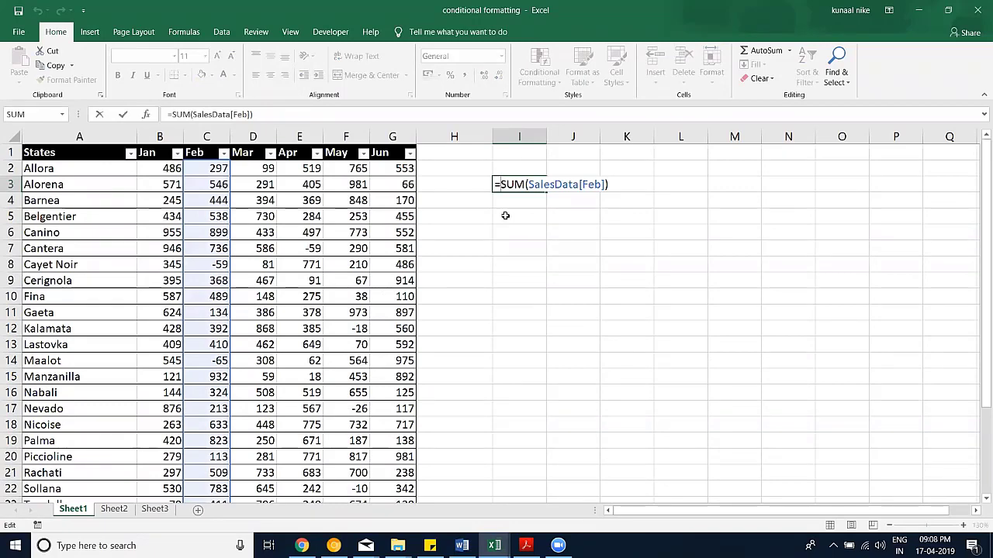
pyautogui.click(533, 190)
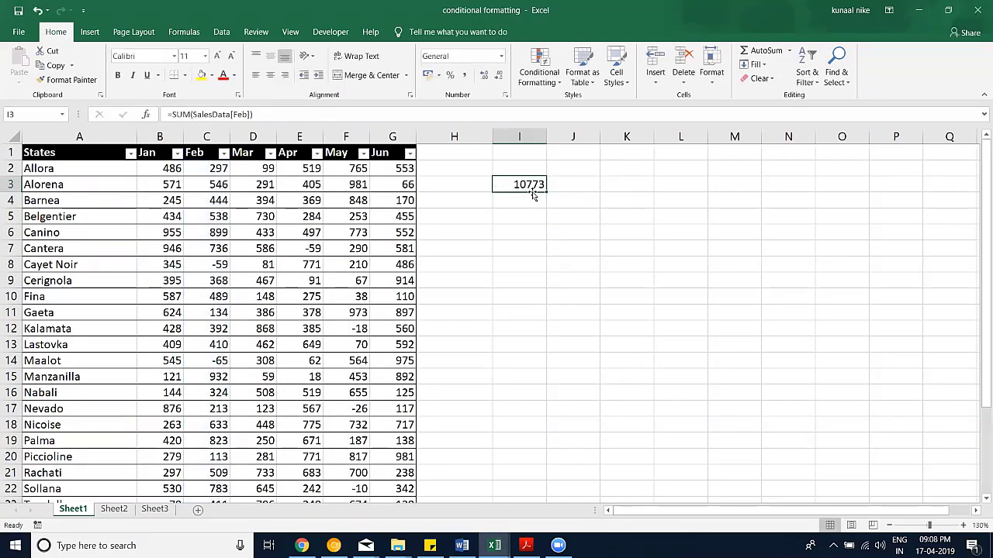
pyautogui.moveTo(532, 193); pyautogui.dragTo(532, 466)
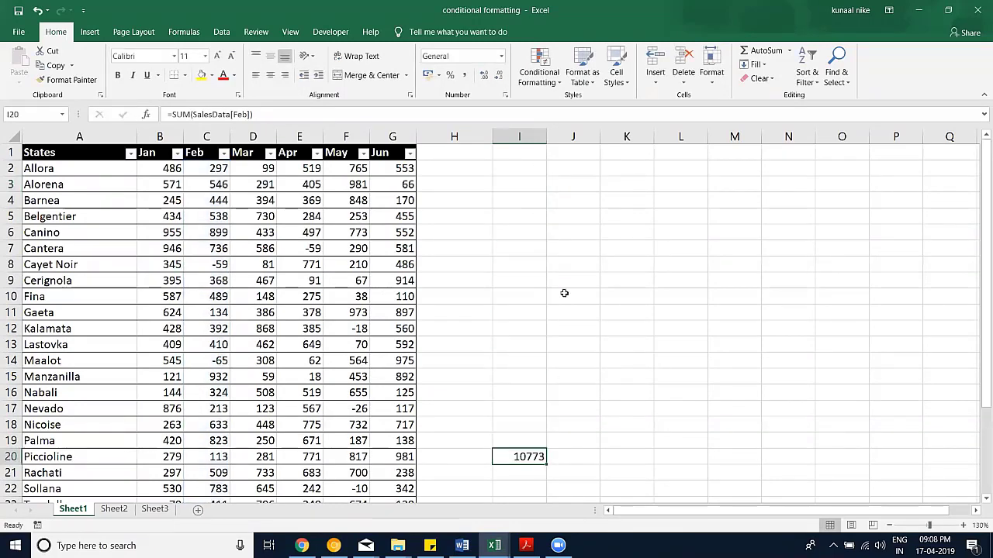
# Step: Copy rows 23–26 into A27 and rename them State1 to State4 through row 30
pyautogui.scroll(-4, 556, 264)
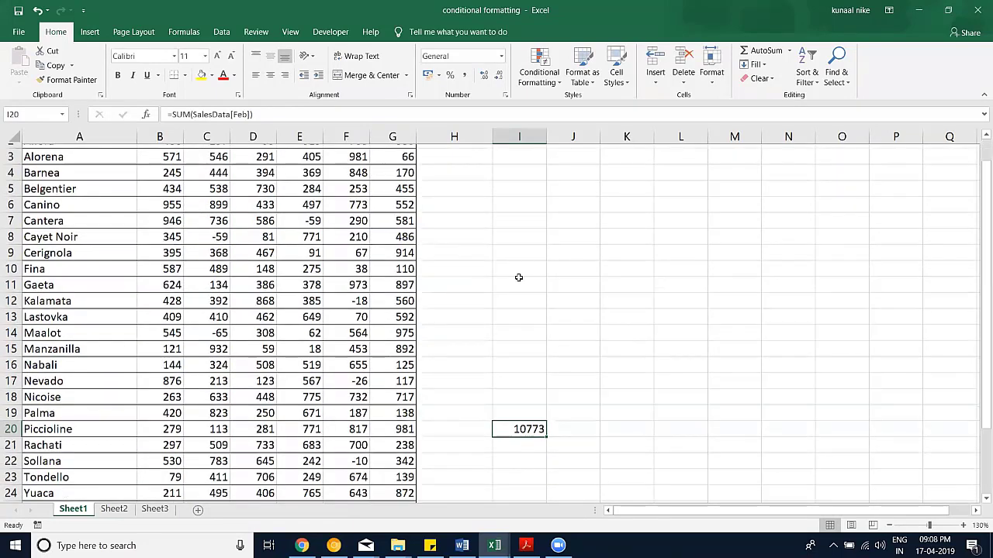
pyautogui.moveTo(74, 311); pyautogui.dragTo(361, 345)
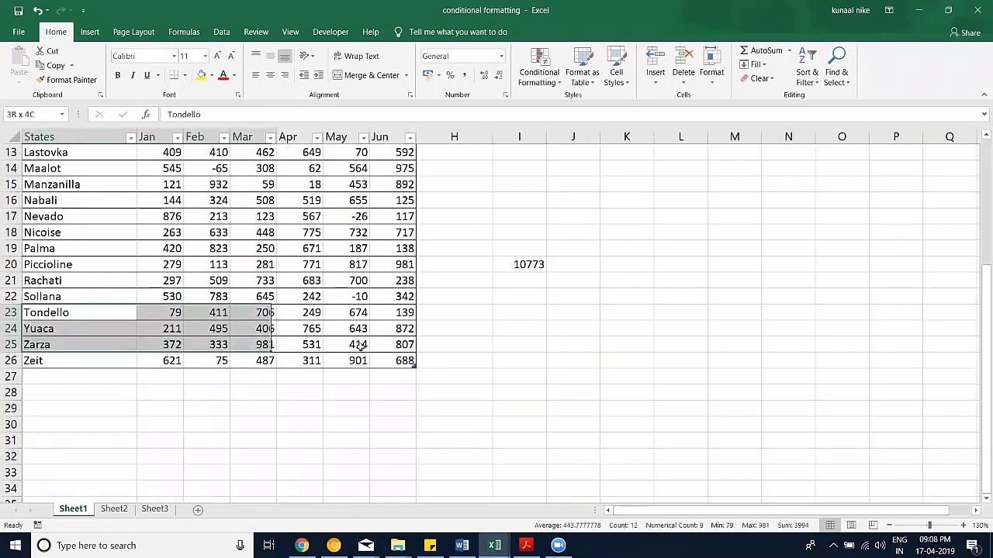
pyautogui.hotkey('ctrl', 'c')
pyautogui.click(56, 377)
pyautogui.hotkey('ctrl', 'v')
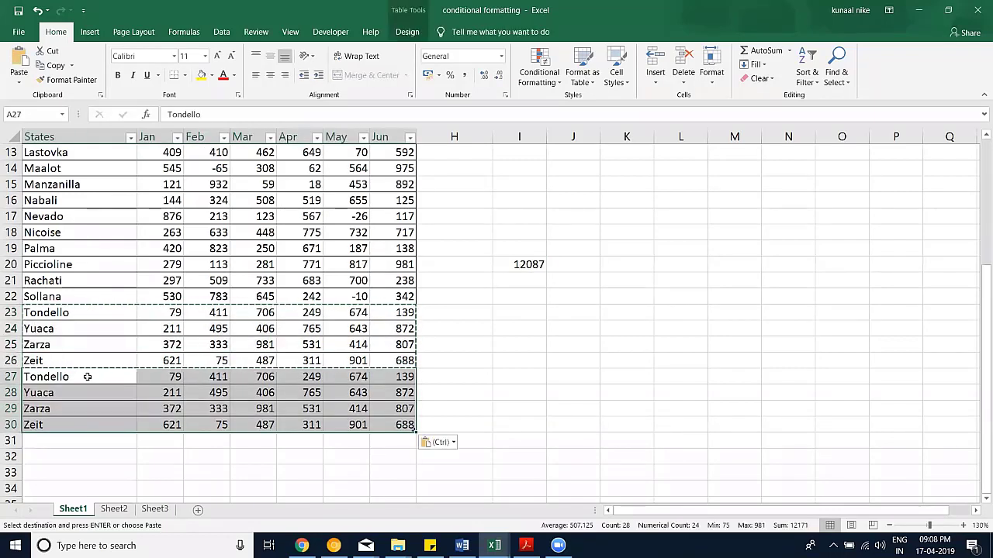
pyautogui.write('State1')
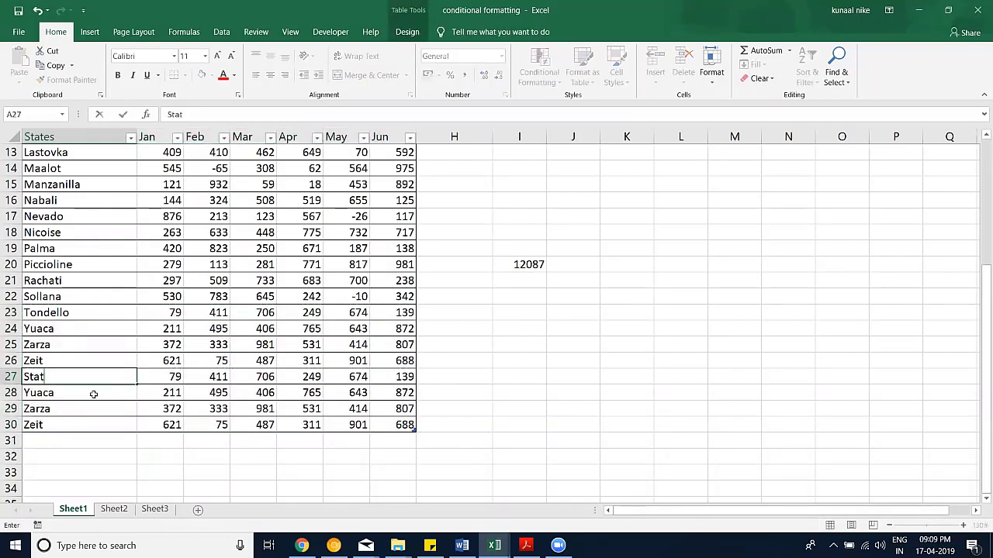
pyautogui.press('Return')
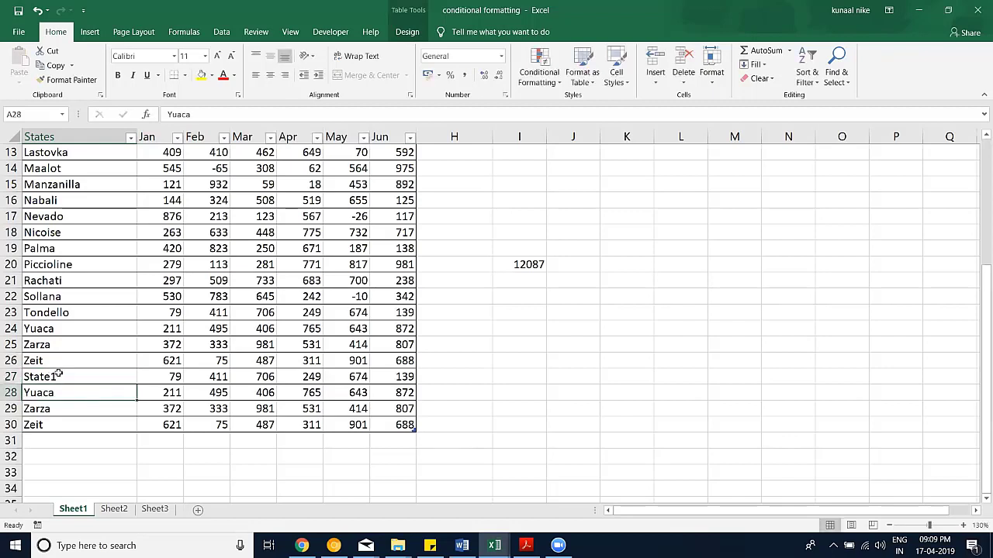
pyautogui.click(68, 378)
pyautogui.moveTo(136, 383); pyautogui.dragTo(140, 432)
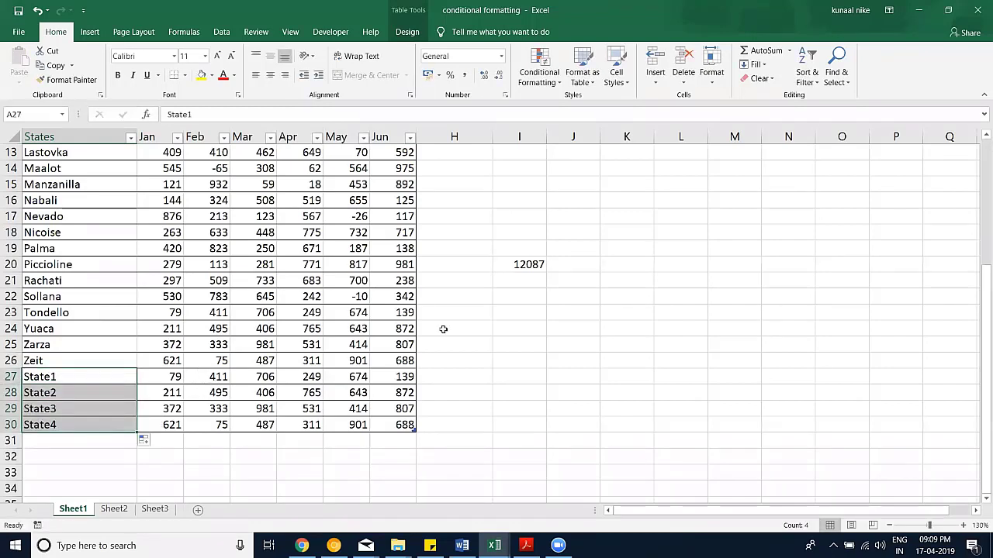
# Step: Re-enter the I20 formula so the Feb total updates to 12087
pyautogui.click(532, 264)
pyautogui.doubleClick(531, 265)
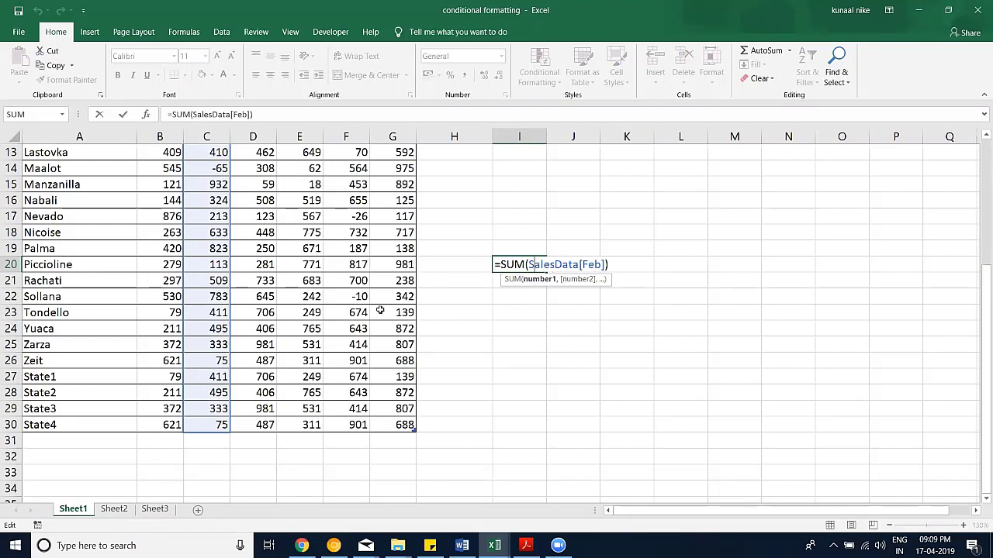
pyautogui.hotkey('ctrl', 'Return')
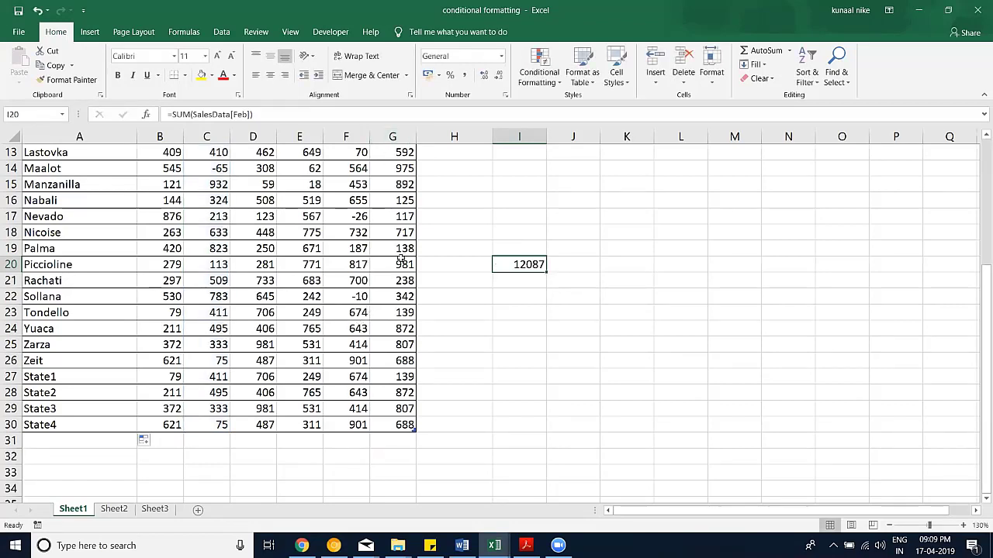
pyautogui.scroll(3, 402, 260)
pyautogui.scroll(1, 519, 454)
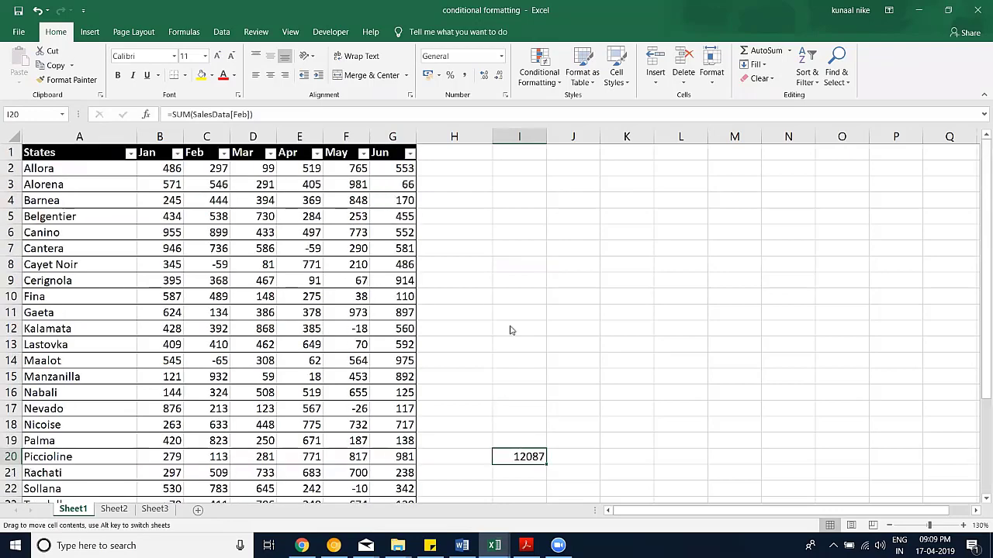
# Step: Move the Feb total to I7 and convert the SalesData table to a normal range
pyautogui.moveTo(524, 257); pyautogui.dragTo(524, 253)
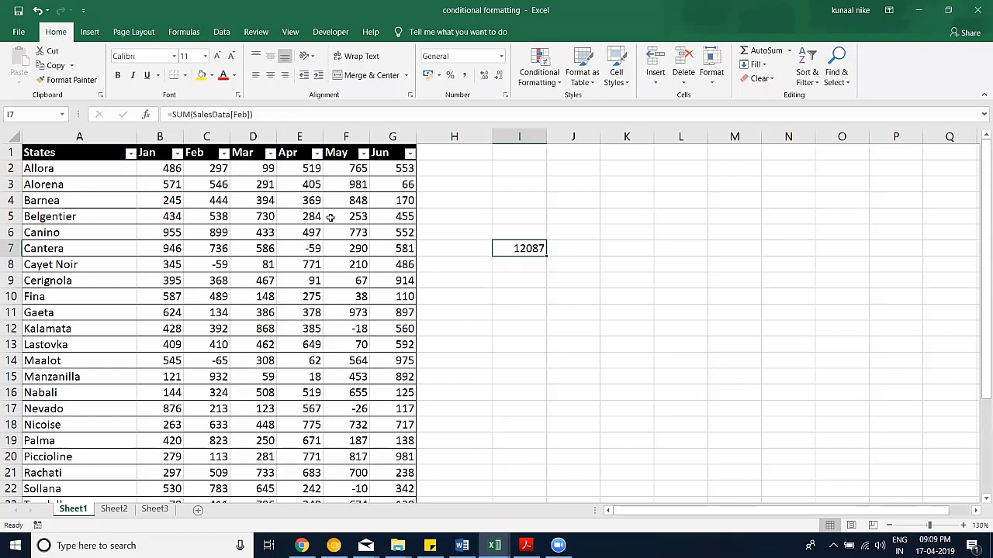
pyautogui.click(295, 231)
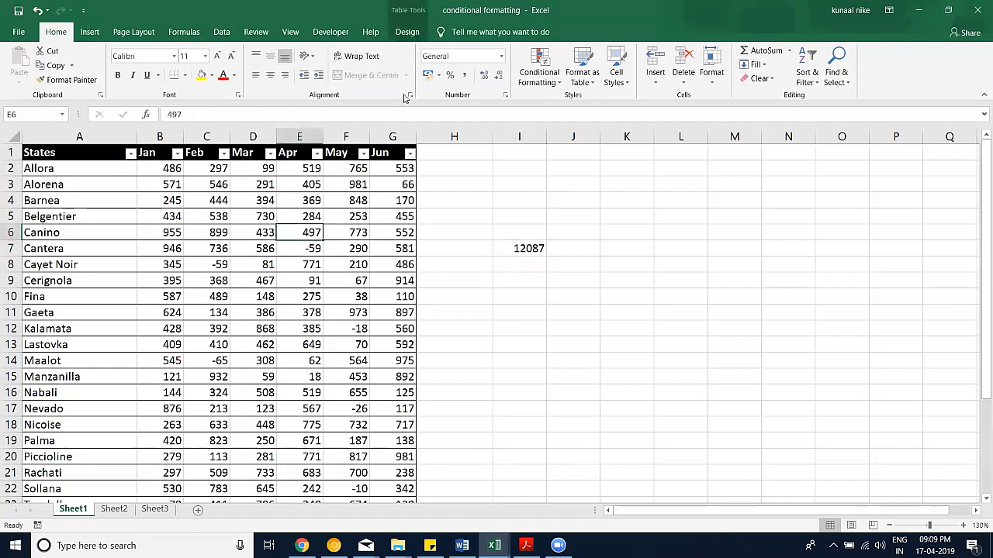
pyautogui.click(407, 32)
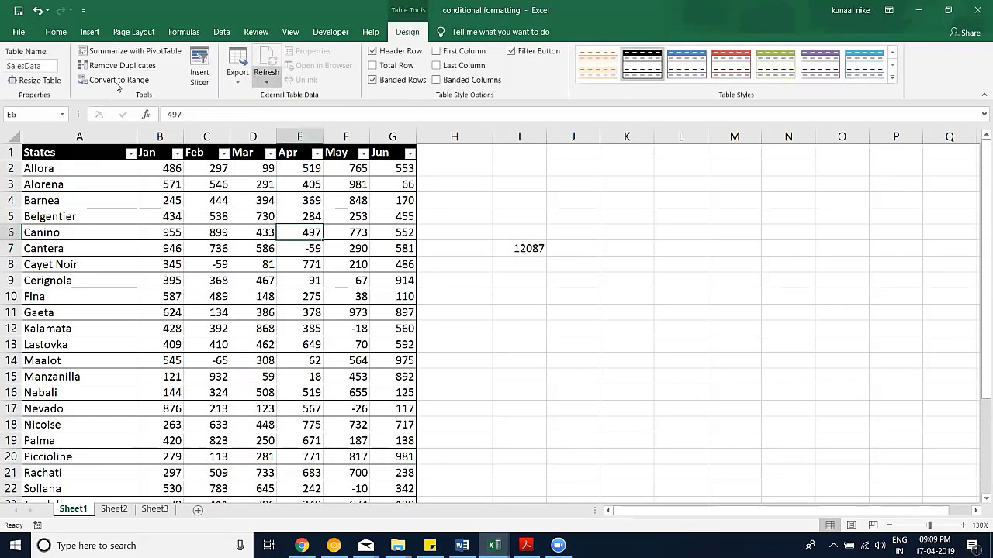
pyautogui.click(116, 85)
pyautogui.click(478, 307)
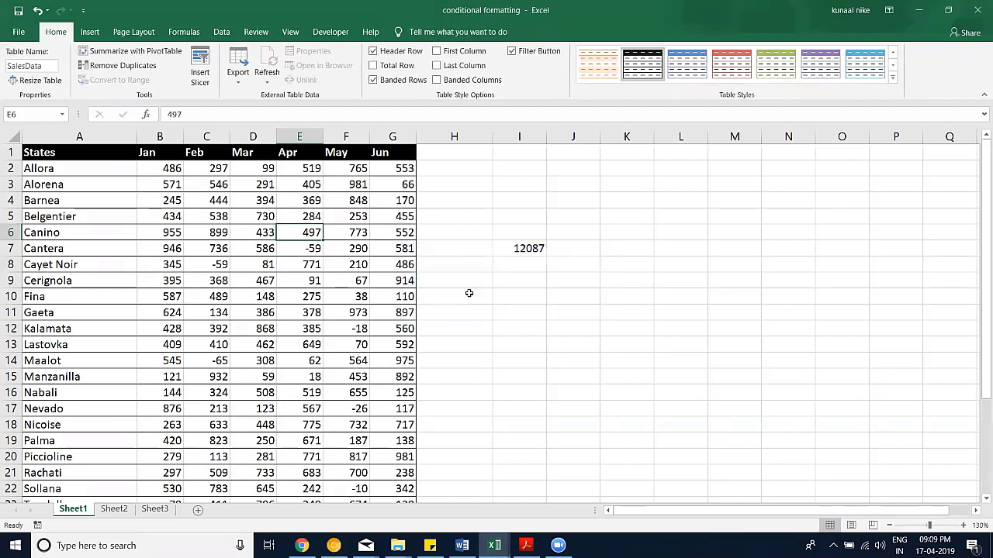
# Step: Check that I7 now reads =SUM(Sheet1!$C$2:$C$30), still 12087
pyautogui.click(468, 293)
pyautogui.click(516, 247)
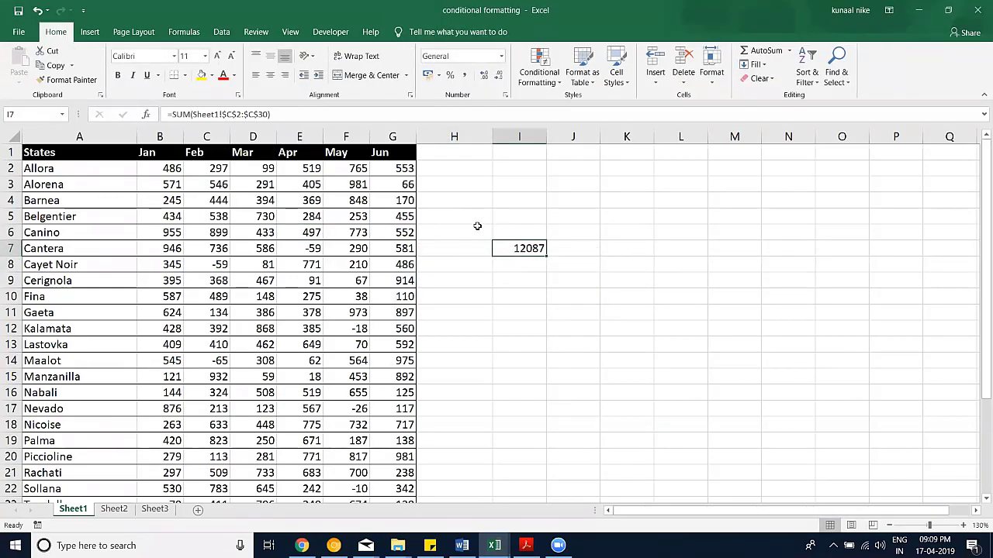
pyautogui.doubleClick(532, 247)
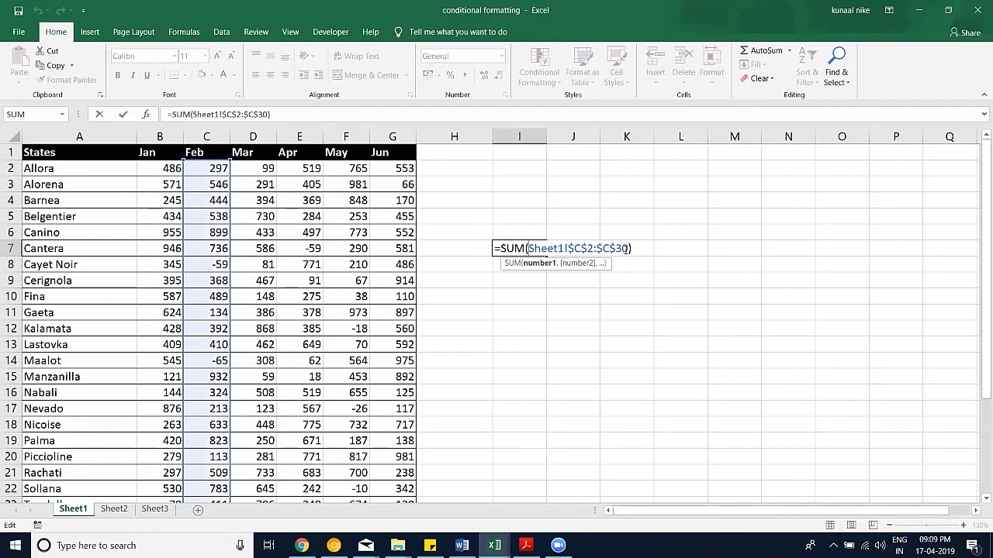
pyautogui.hotkey('ctrl', 'Return')
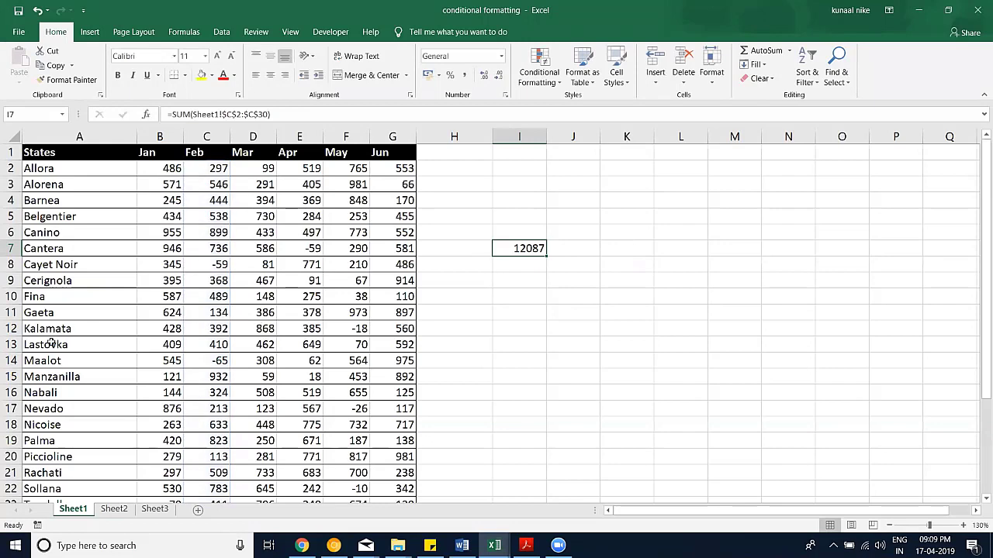
pyautogui.scroll(-5, 233, 339)
pyautogui.scroll(5, 528, 247)
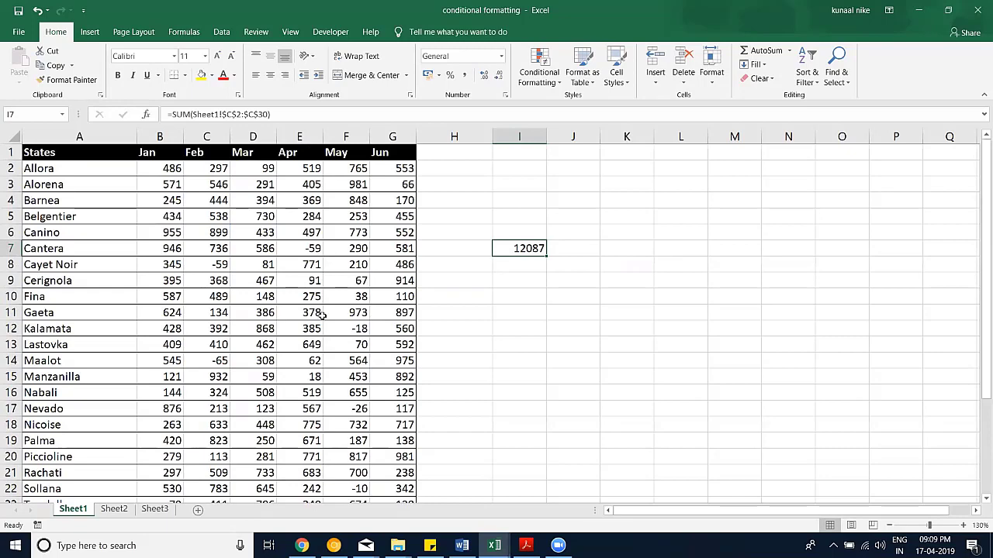
pyautogui.scroll(-4, 317, 310)
pyautogui.scroll(4, 316, 310)
# Step: Format the range $A$1:$G$30 as a table again with a light style
pyautogui.click(308, 214)
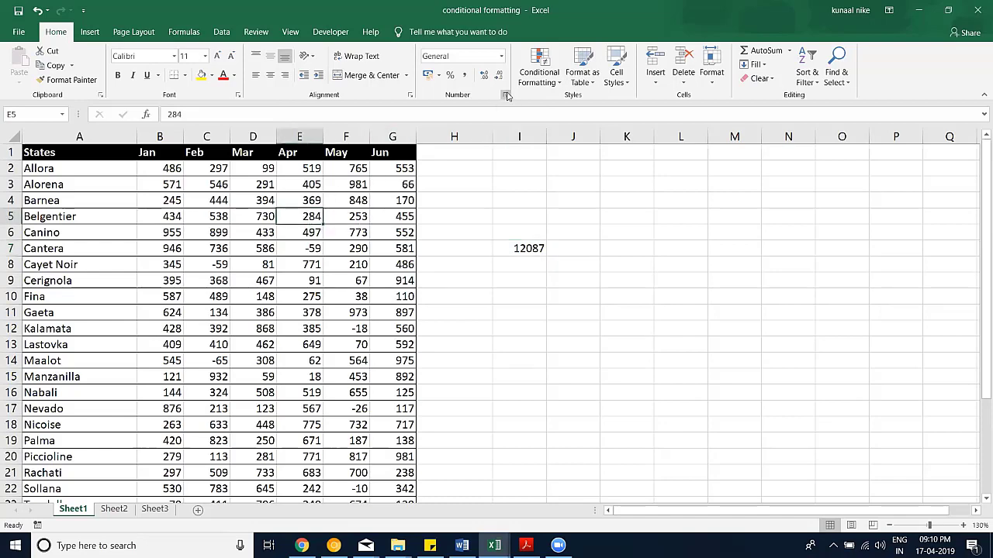
pyautogui.click(582, 70)
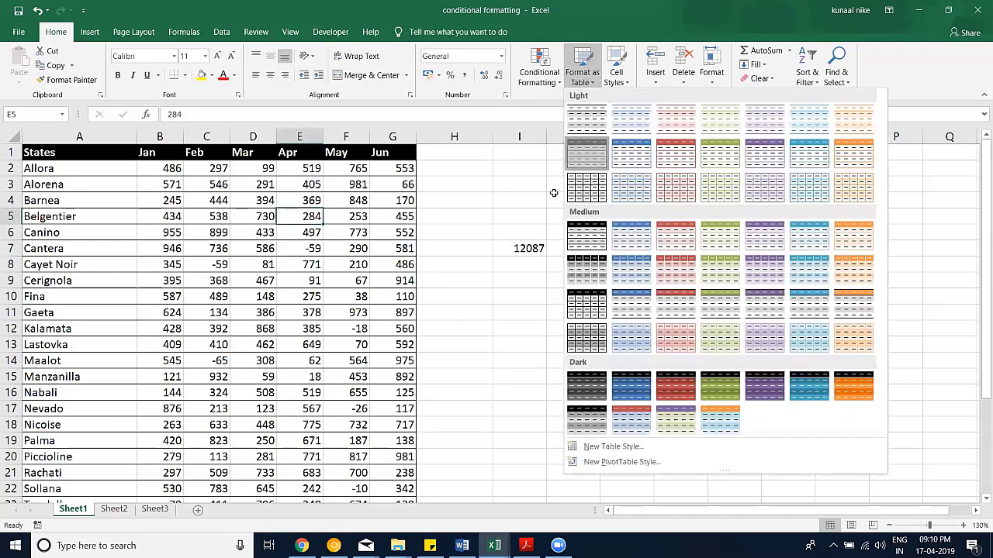
pyautogui.click(586, 154)
pyautogui.press('Return')
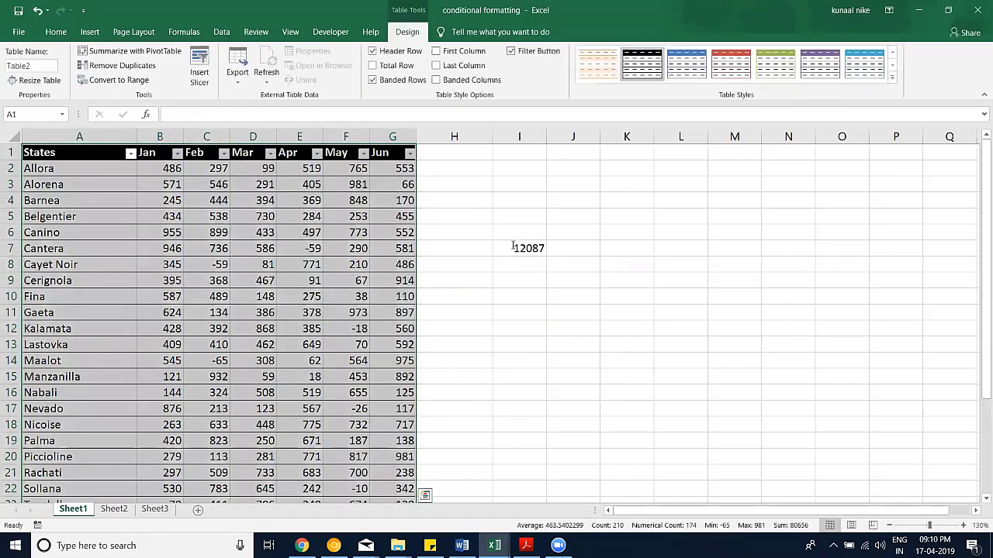
# Step: Rewrite I7 as =SUM(Table2[Feb]), still totalling 12087
pyautogui.doubleClick(515, 248)
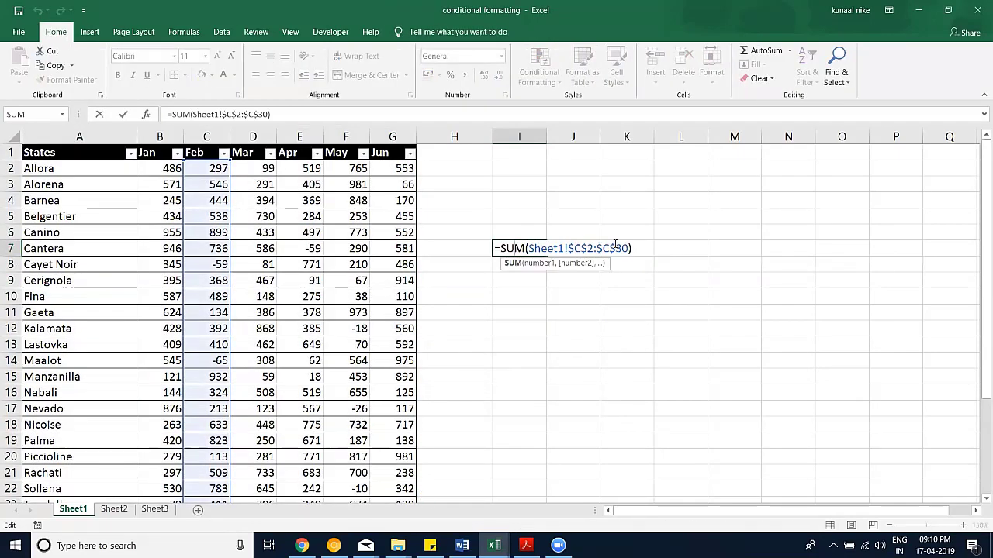
pyautogui.hotkey('ctrl', 'shift', 'Left')
pyautogui.hotkey('ctrl', 'shift', 'Left')
pyautogui.hotkey('ctrl', 'shift', 'Left')
pyautogui.hotkey('ctrl', 'shift', 'Left')
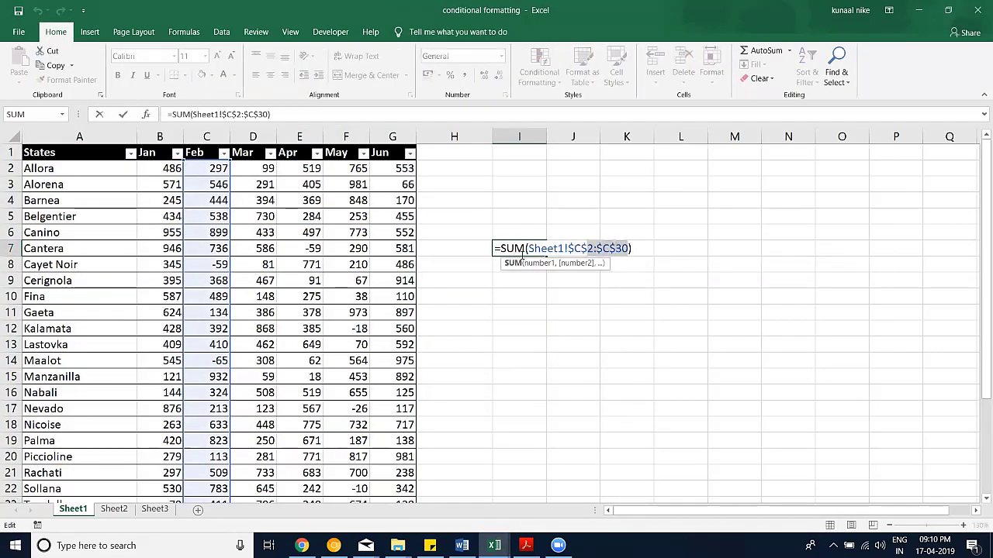
pyautogui.press('BackSpace')
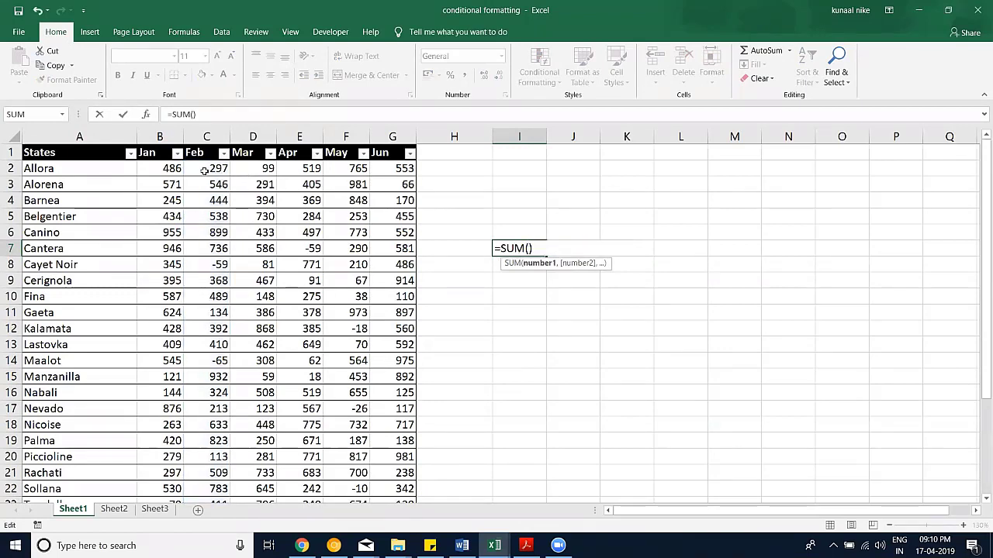
pyautogui.click(206, 168)
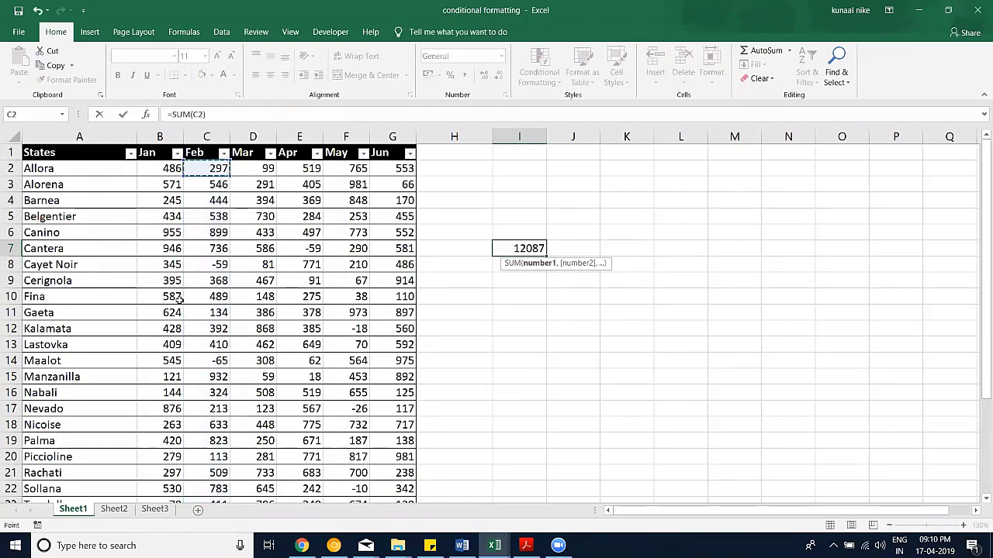
pyautogui.hotkey('ctrl', 'shift', 'Down')
pyautogui.press('Return')
pyautogui.click(539, 247)
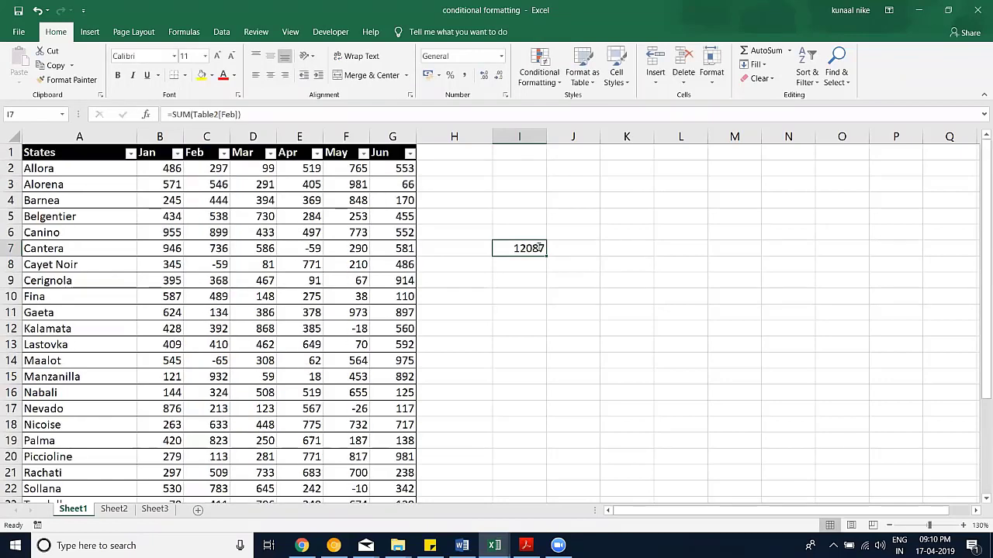
pyautogui.doubleClick(539, 247)
pyautogui.press('Escape')
# Step: Turn on the table's Total Row and bold First Column and Last Column
pyautogui.click(314, 217)
pyautogui.click(419, 35)
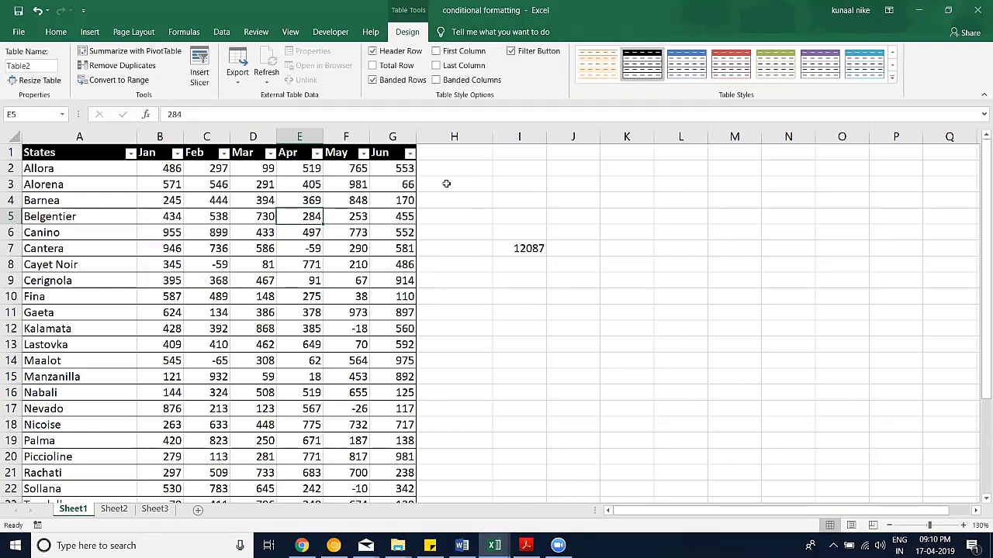
pyautogui.scroll(-5, 446, 184)
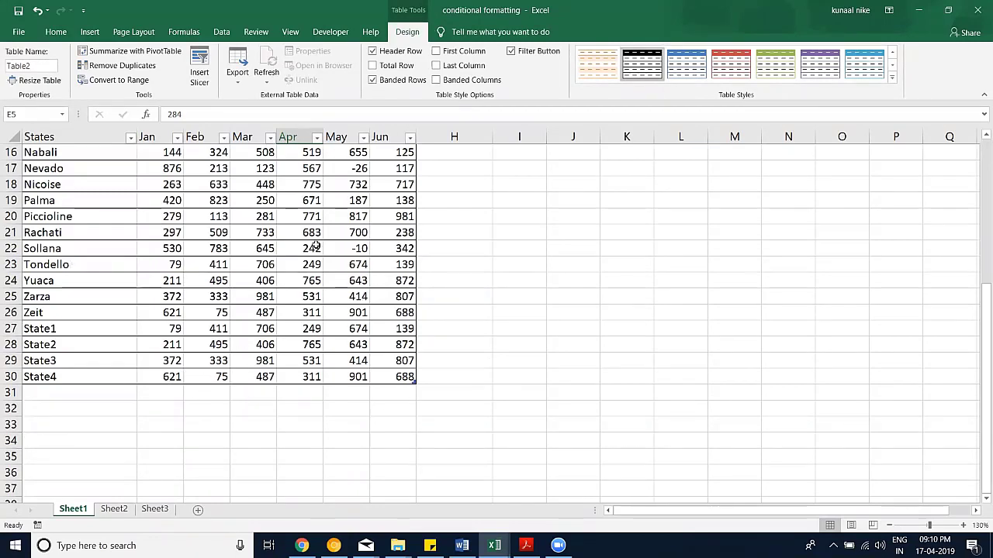
pyautogui.click(411, 69)
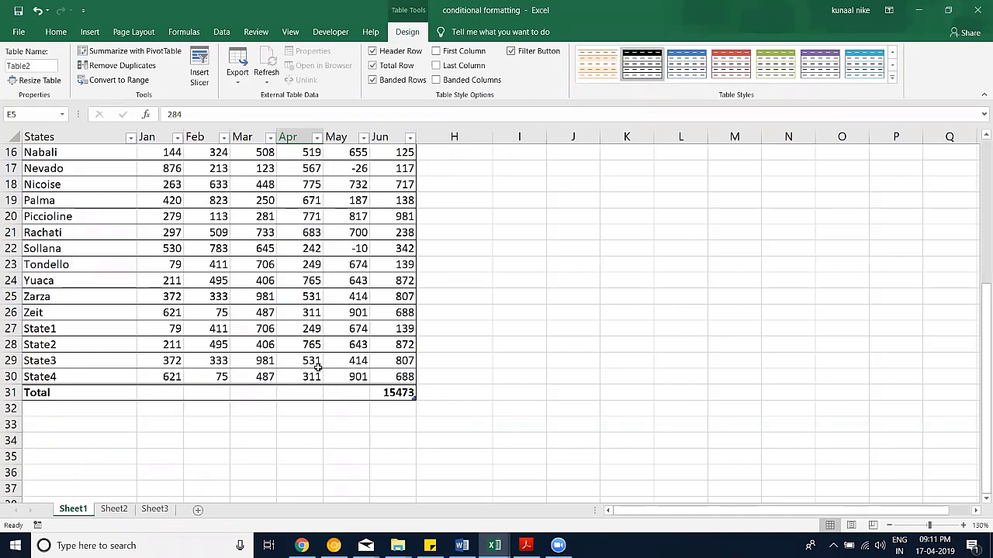
pyautogui.click(436, 52)
pyautogui.scroll(5, 232, 272)
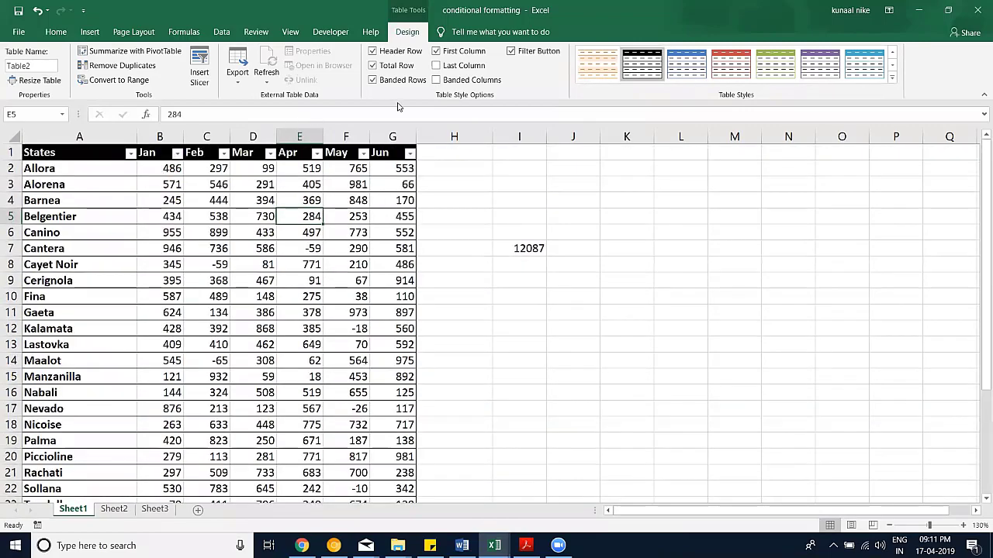
pyautogui.click(436, 65)
pyautogui.scroll(-7, 334, 310)
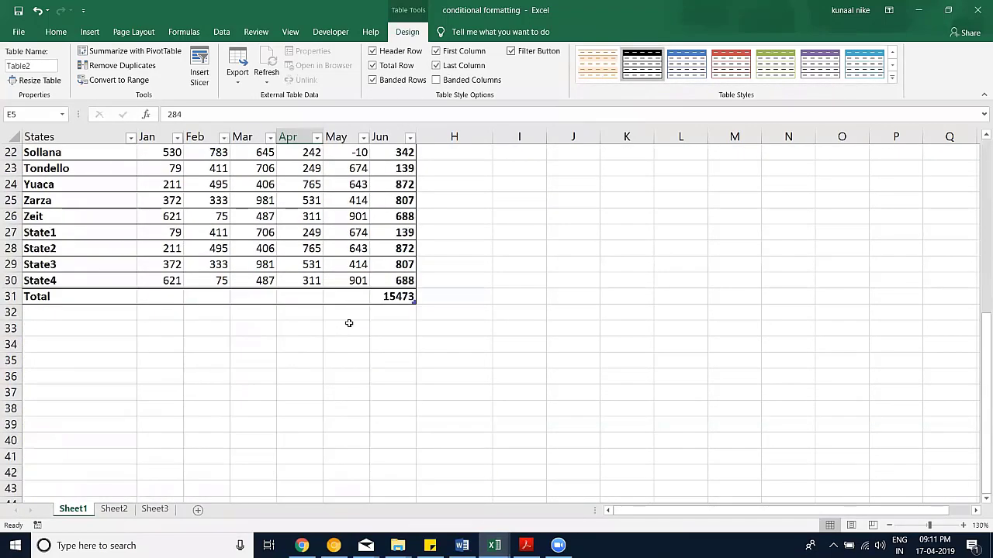
pyautogui.scroll(7, 349, 324)
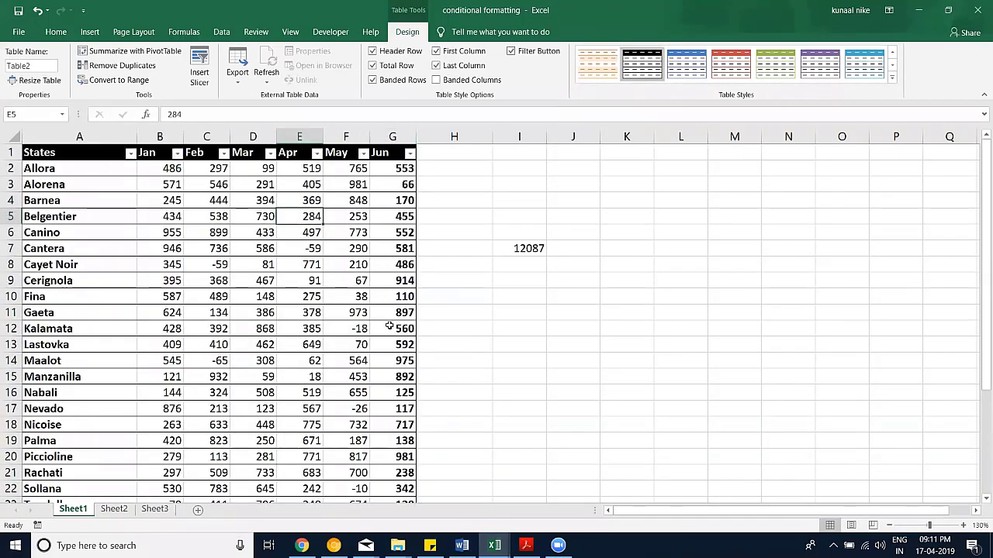
pyautogui.scroll(-5, 362, 265)
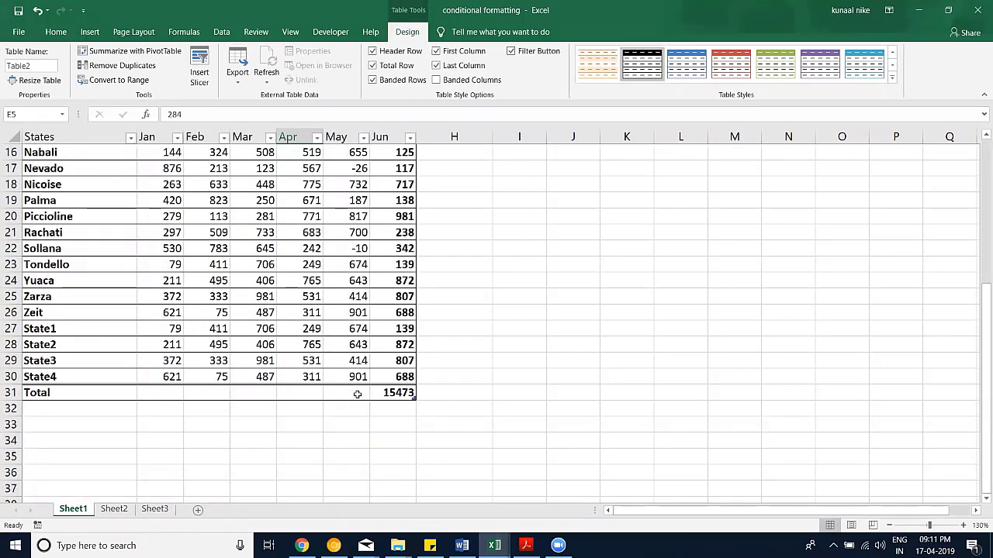
# Step: Set the May and Apr total cells F31 and E31 to Max
pyautogui.click(358, 393)
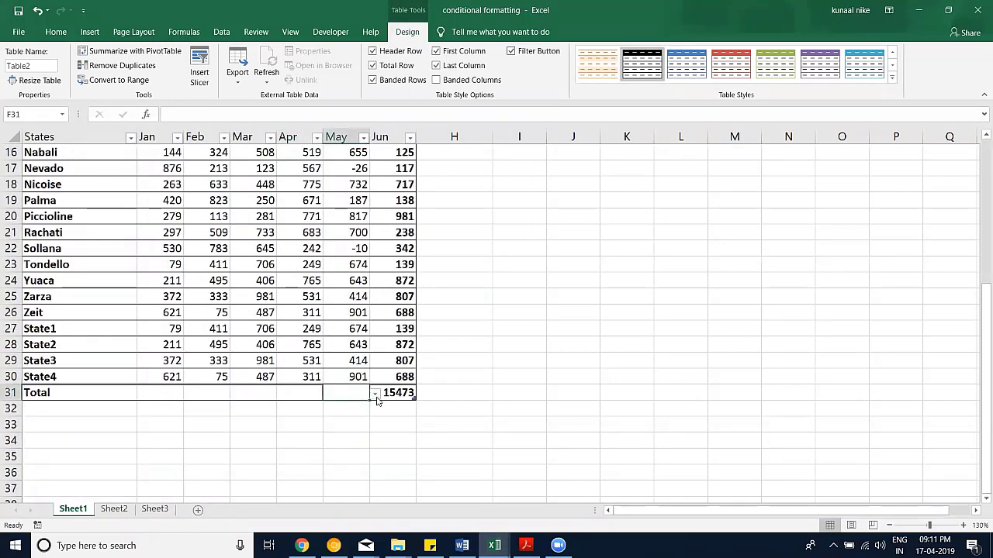
pyautogui.click(376, 395)
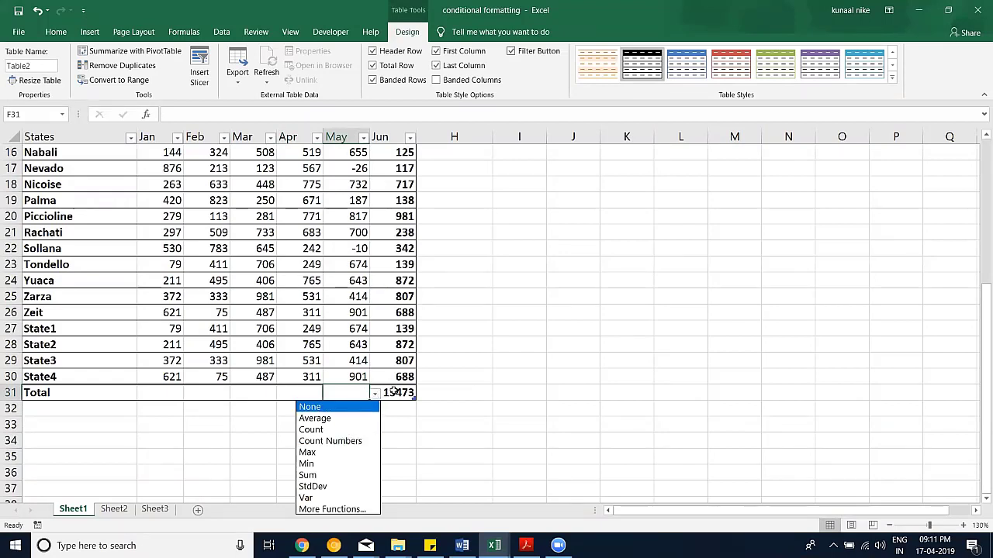
pyautogui.click(394, 392)
pyautogui.click(420, 395)
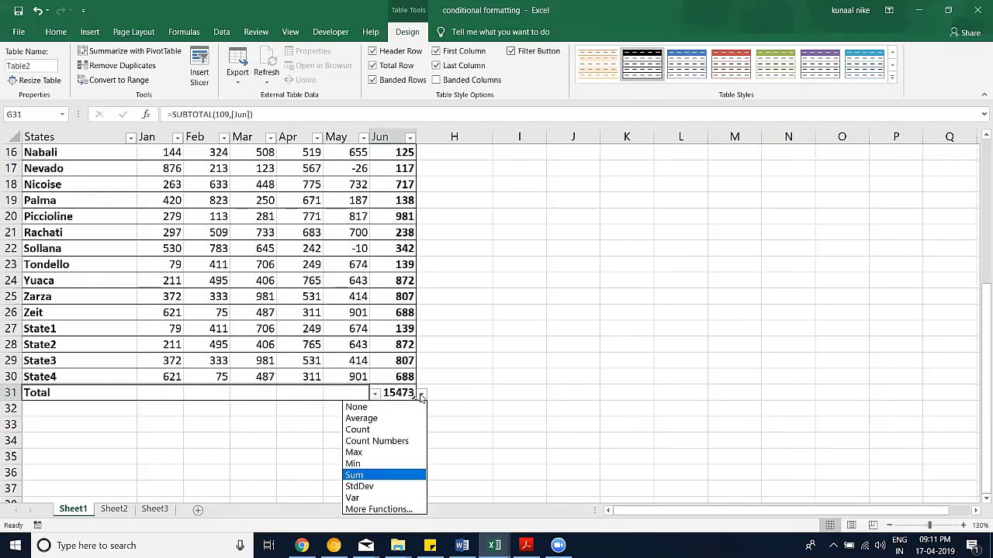
pyautogui.click(337, 403)
pyautogui.click(339, 393)
pyautogui.click(376, 394)
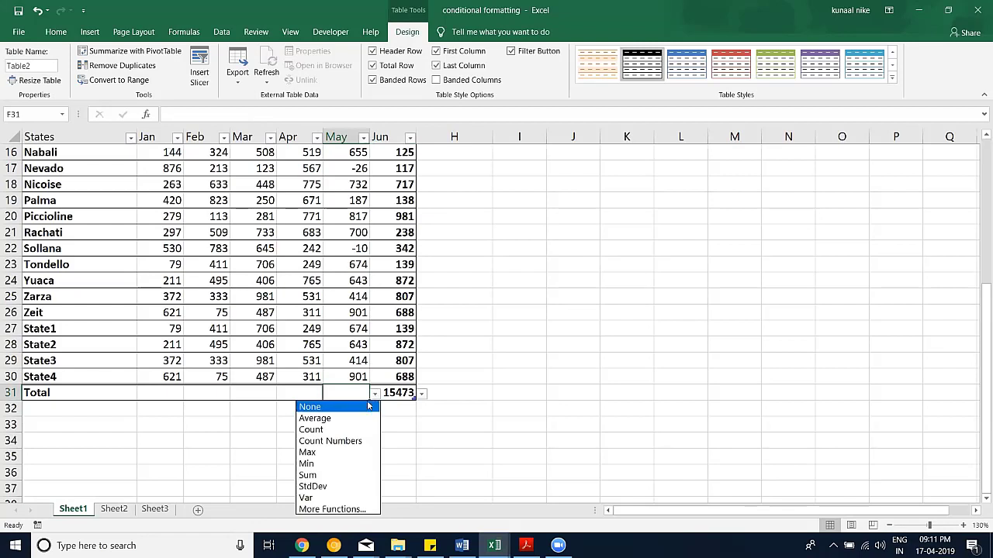
pyautogui.click(309, 452)
pyautogui.hotkey('ctrl', 'a')
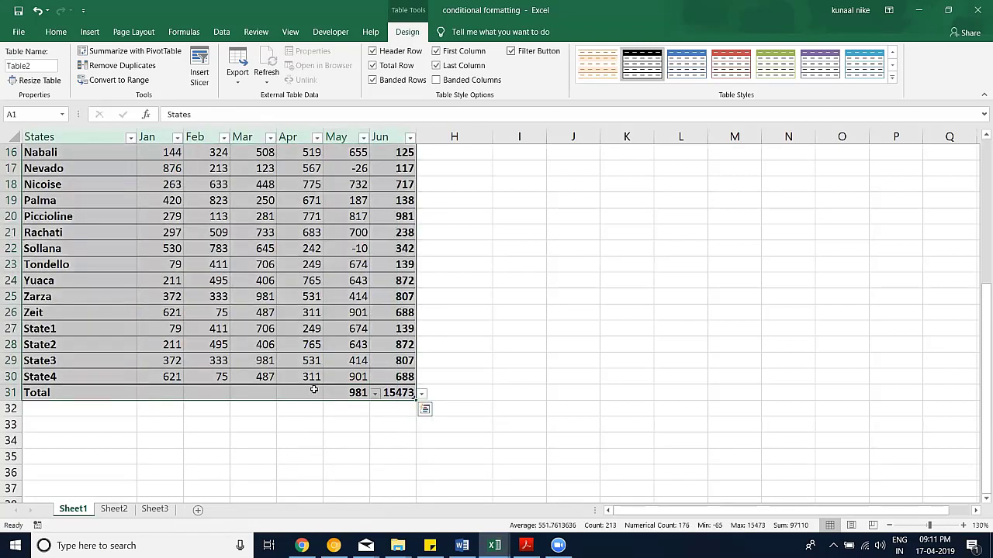
pyautogui.click(313, 389)
pyautogui.click(328, 393)
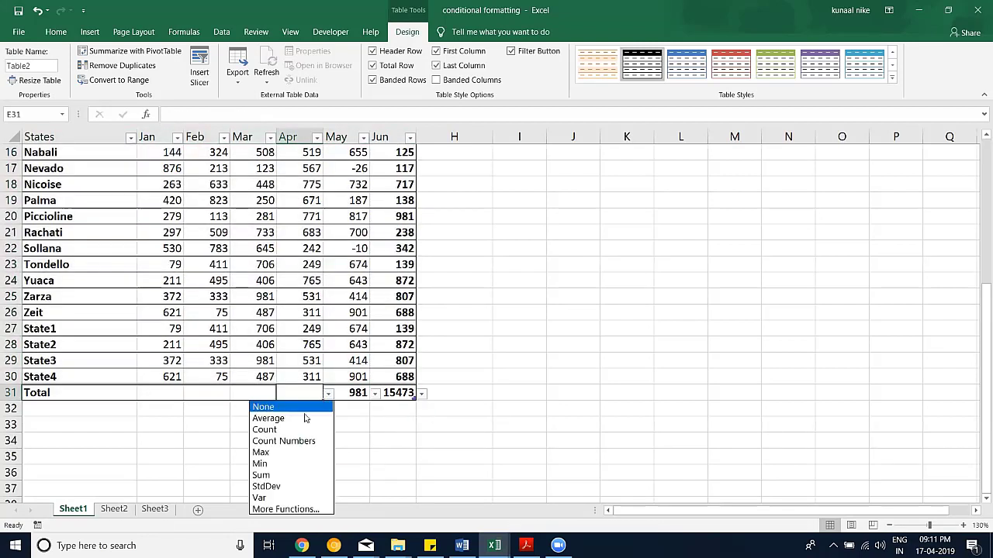
pyautogui.click(262, 455)
# Step: Set Mar total to Min, Feb to Count (29) and Jan to Average (429.86)
pyautogui.click(256, 393)
pyautogui.click(282, 394)
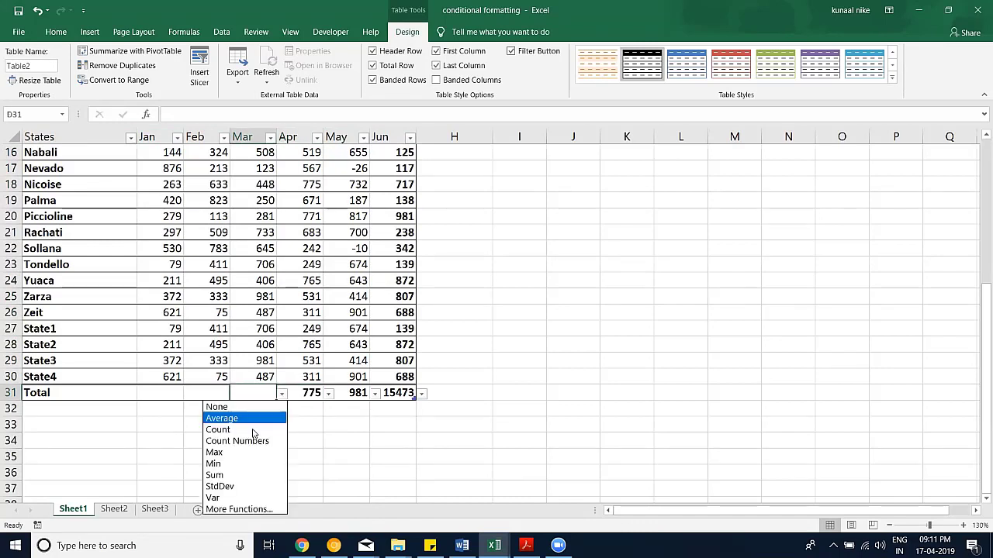
pyautogui.click(231, 463)
pyautogui.click(222, 388)
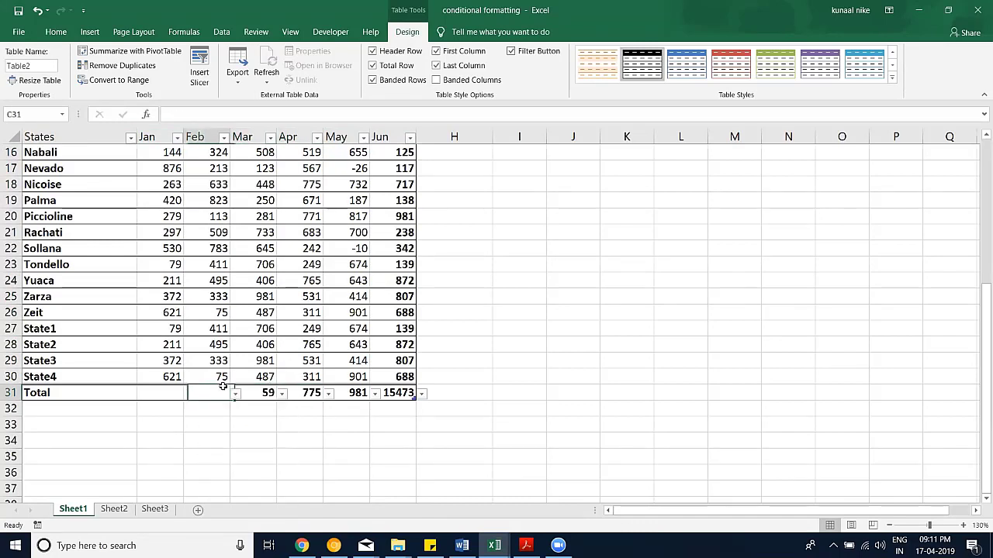
pyautogui.click(236, 394)
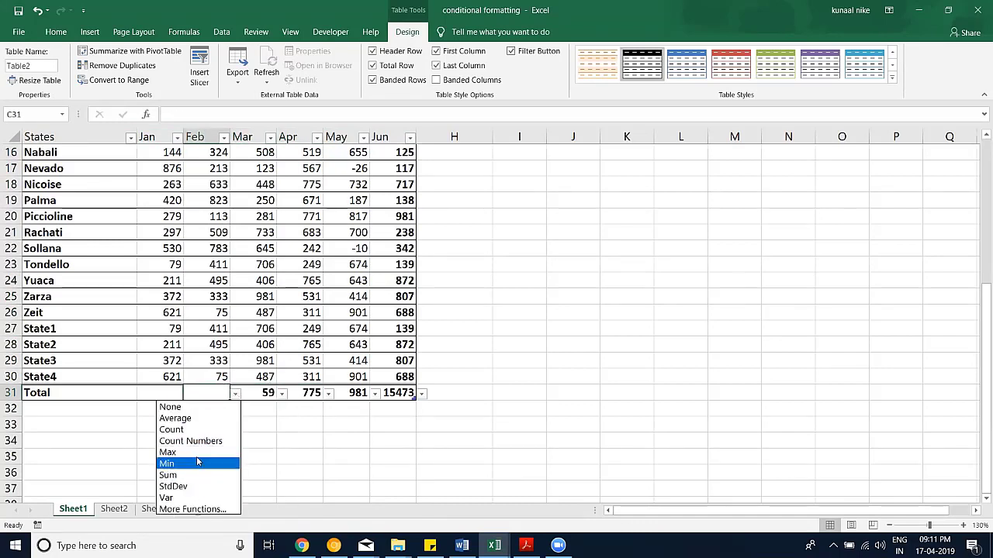
pyautogui.click(195, 429)
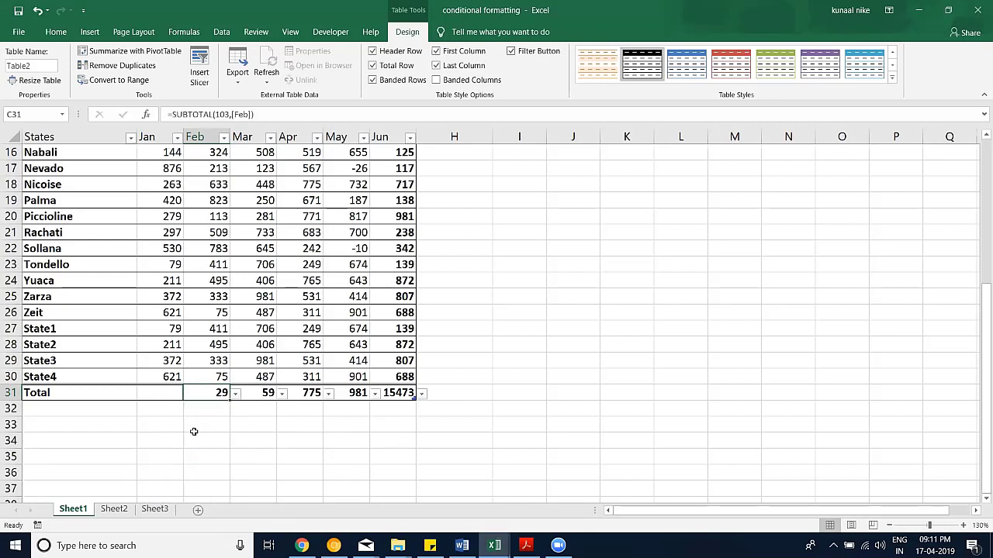
pyautogui.click(179, 395)
pyautogui.click(191, 394)
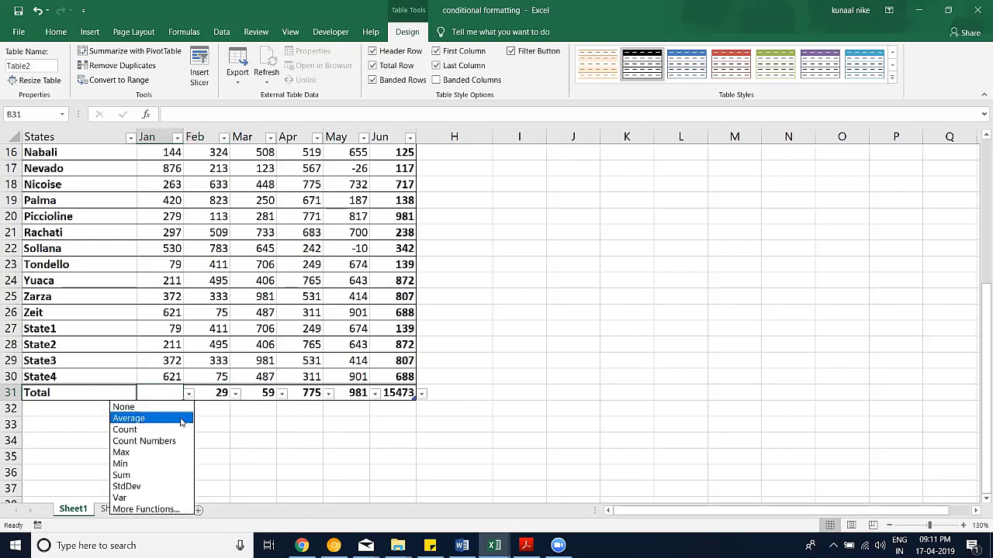
pyautogui.click(176, 420)
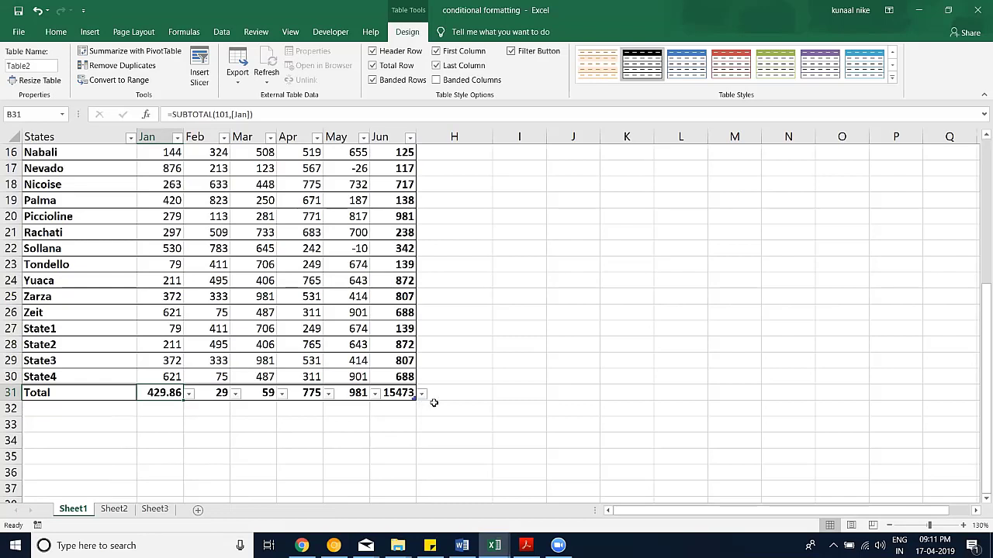
pyautogui.moveTo(157, 393)
pyautogui.mouseDown()
pyautogui.moveTo(465, 393)
pyautogui.moveTo(175, 385)
pyautogui.mouseUp()
pyautogui.click(374, 442)
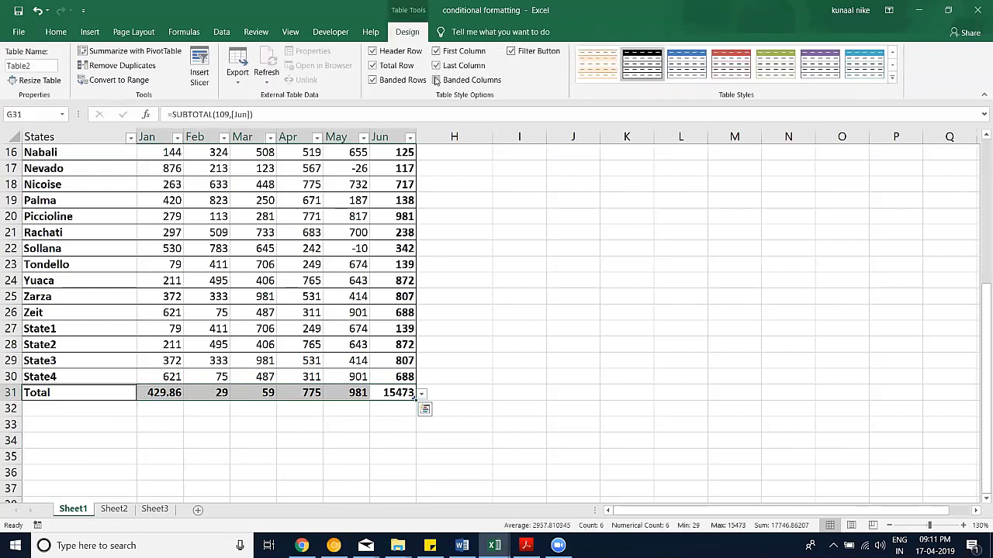
# Step: Turn off the table's Total Row, then return to Home and zoom to 110%
pyautogui.click(388, 68)
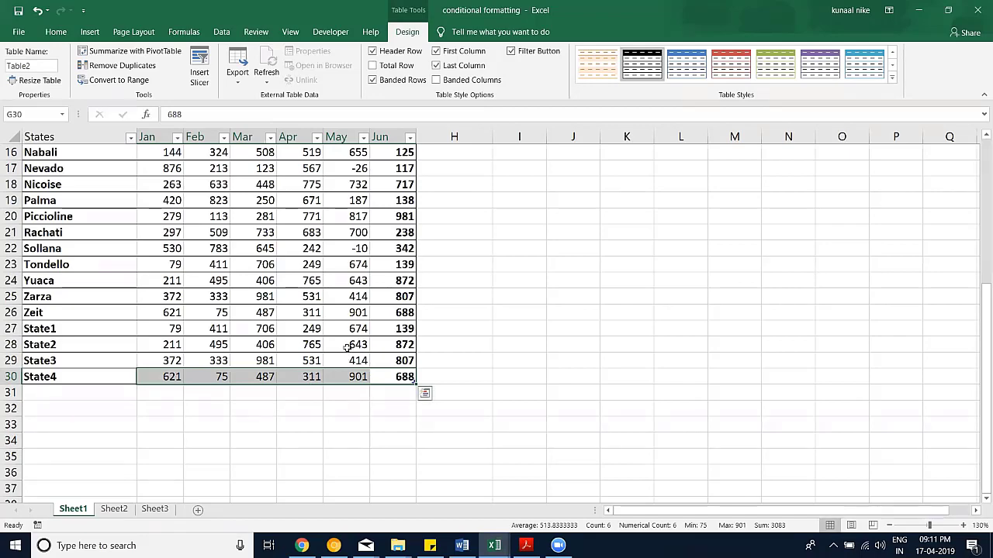
pyautogui.scroll(5, 347, 350)
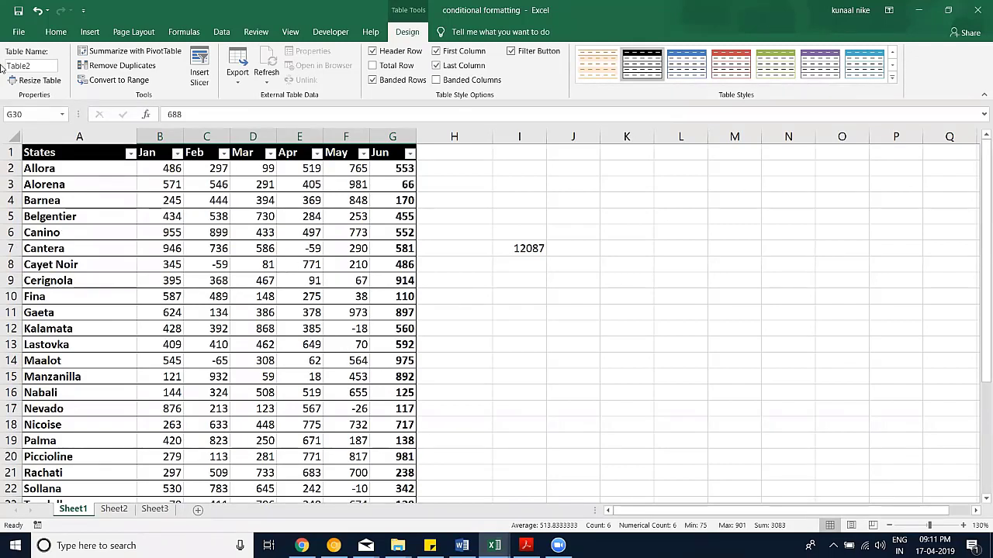
pyautogui.click(56, 31)
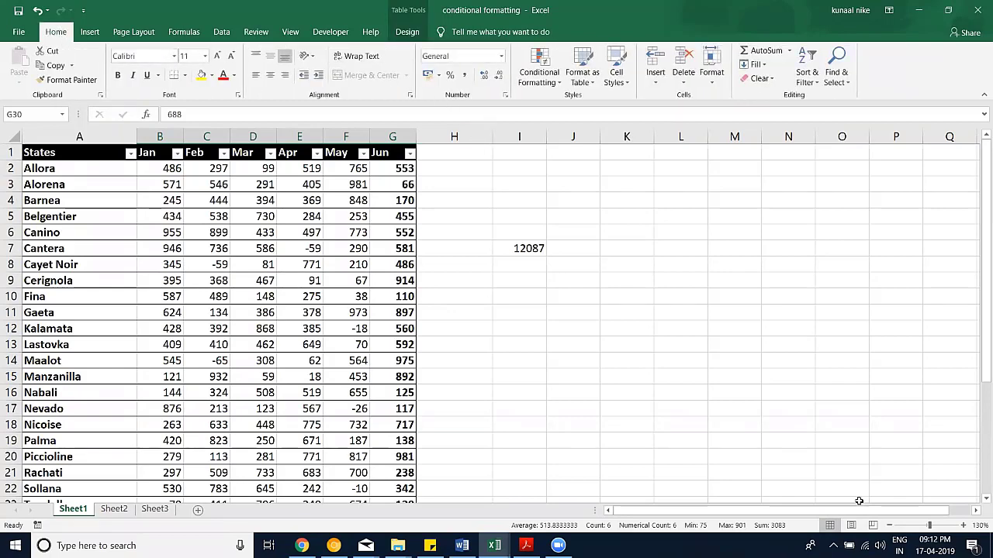
pyautogui.click(890, 526)
pyautogui.click(890, 526)
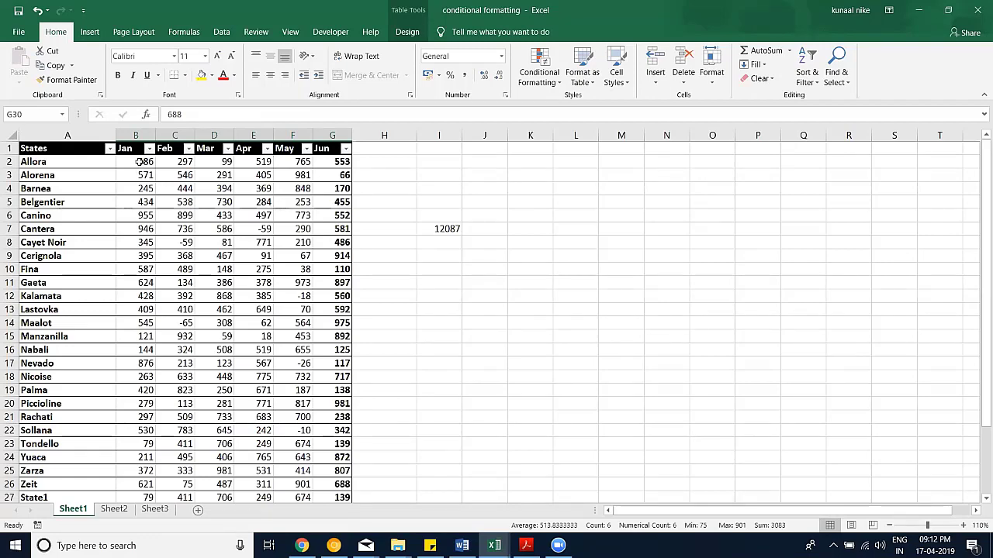
# Step: Highlight Jan values in B2:B30 below 200 with Light Red Fill and Dark Red Text
pyautogui.moveTo(138, 161); pyautogui.dragTo(147, 464)
pyautogui.moveTo(165, 338); pyautogui.dragTo(148, 471)
pyautogui.scroll(2, 148, 310)
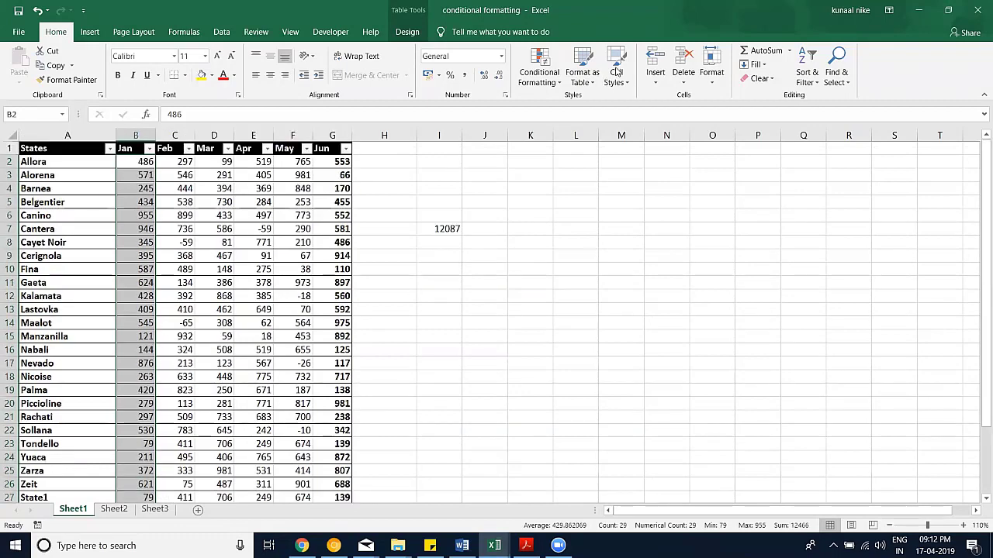
pyautogui.click(539, 74)
pyautogui.moveTo(602, 108)
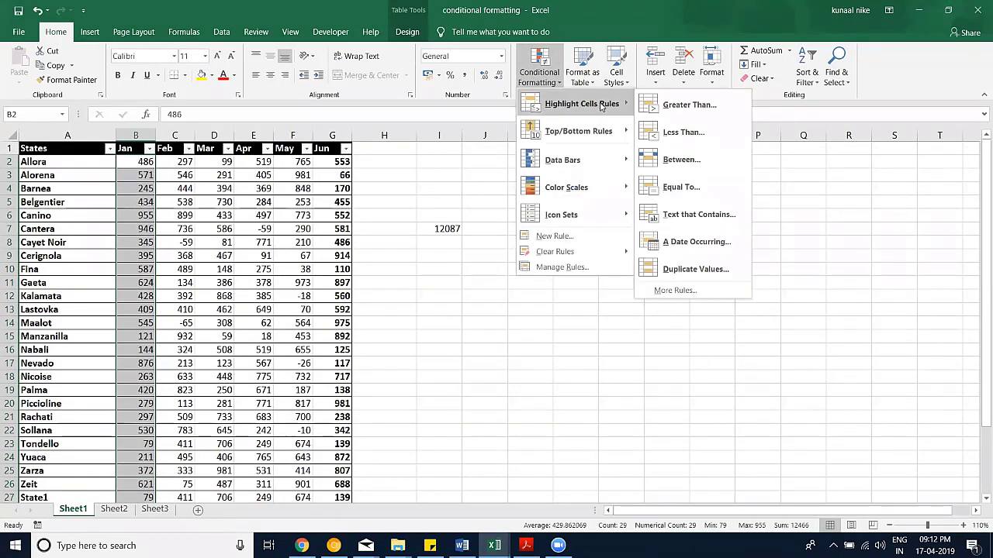
pyautogui.click(705, 138)
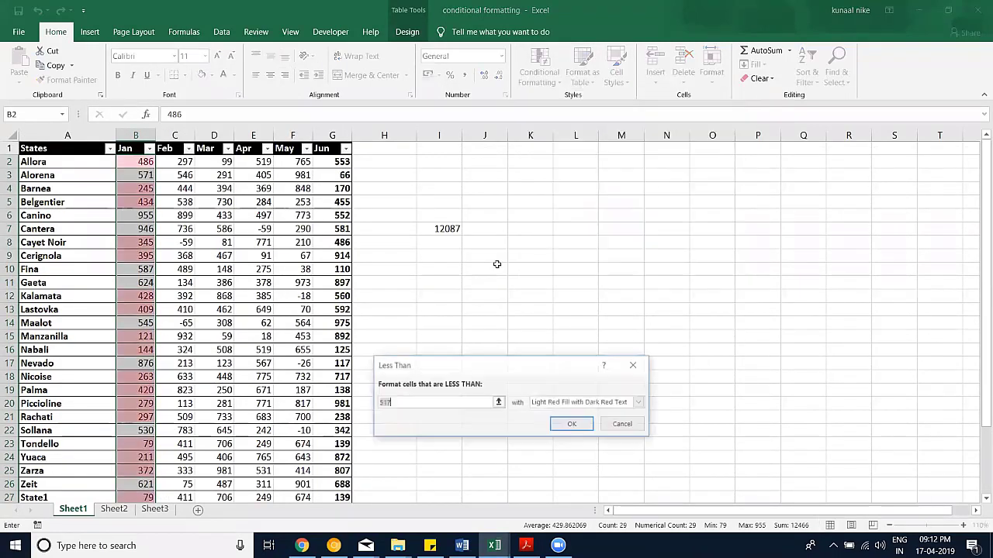
pyautogui.write('200')
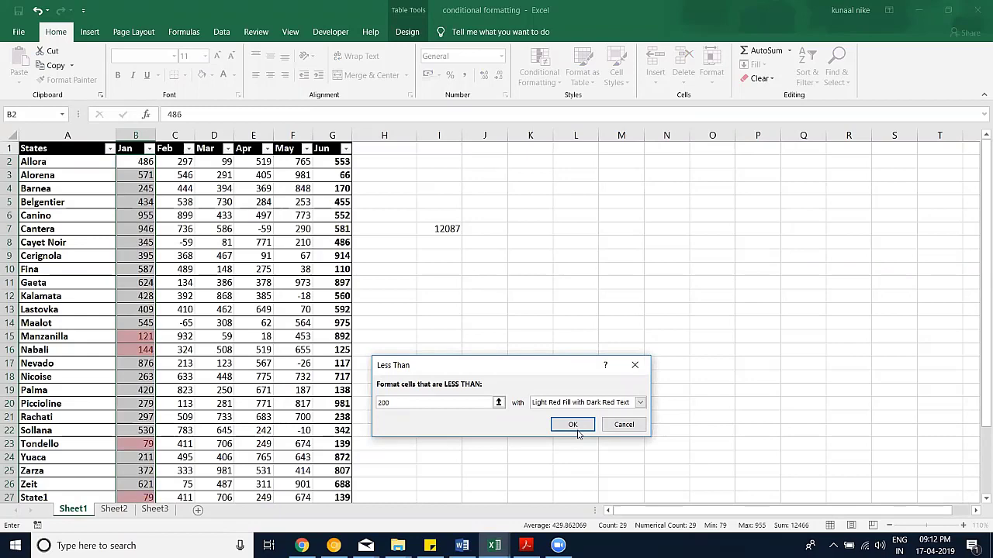
pyautogui.click(575, 431)
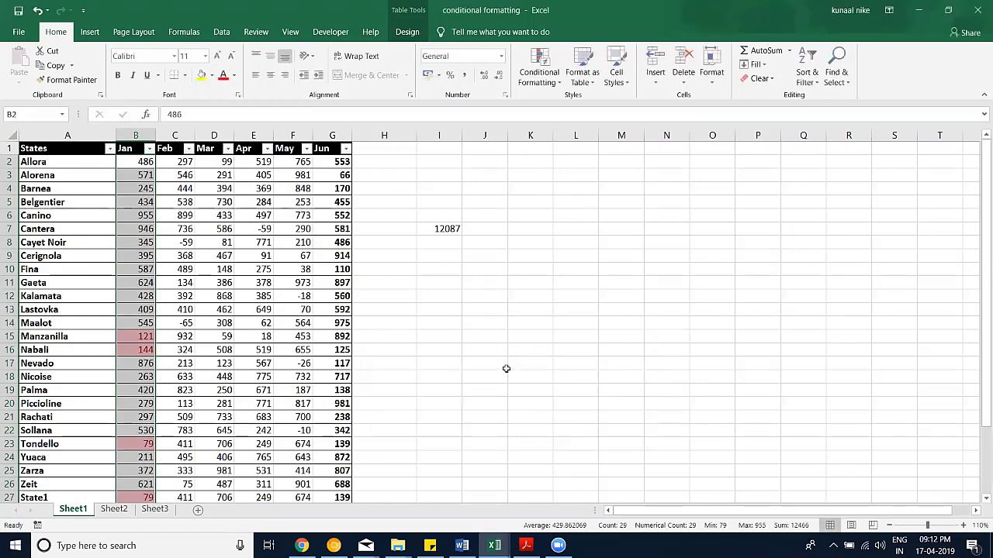
pyautogui.scroll(-2, 507, 370)
pyautogui.scroll(2, 123, 220)
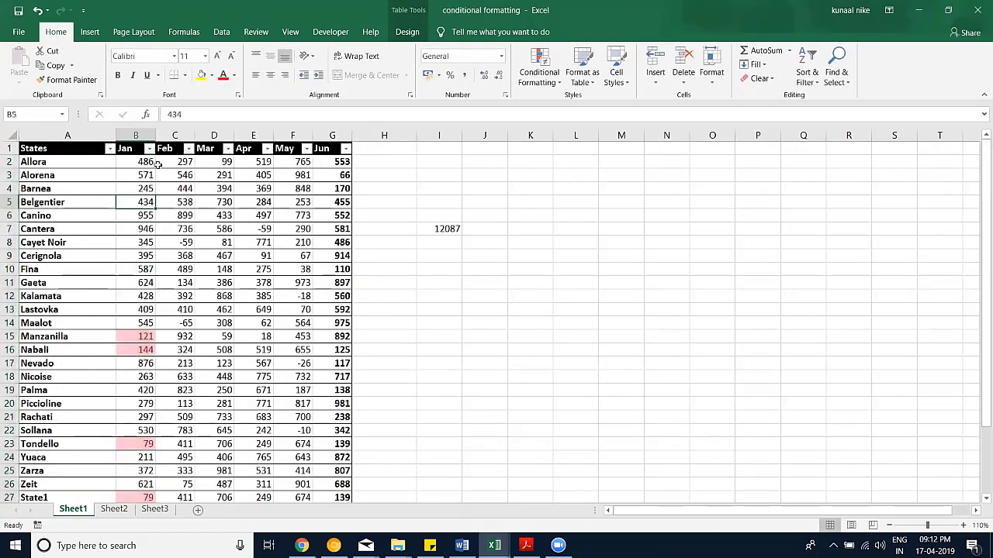
pyautogui.click(149, 148)
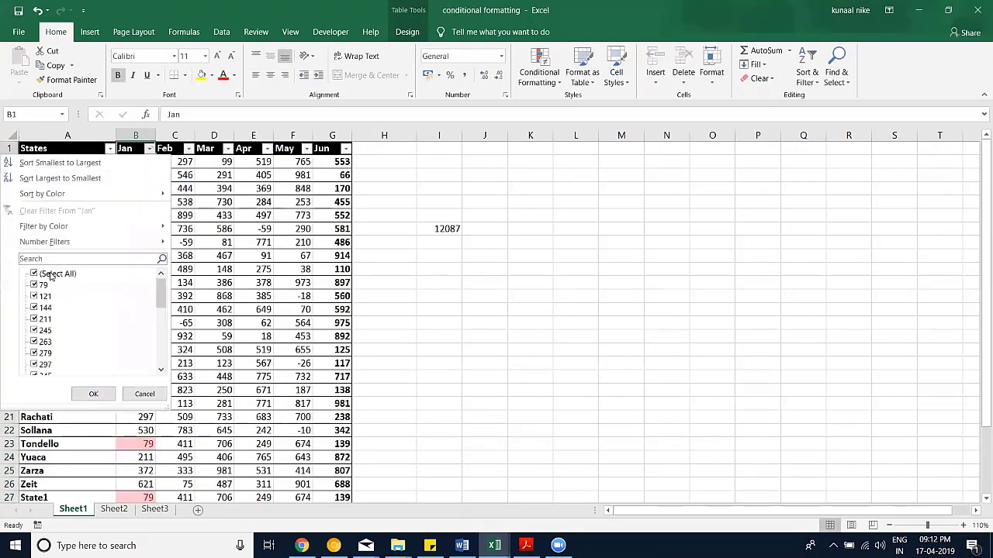
pyautogui.moveTo(66, 244)
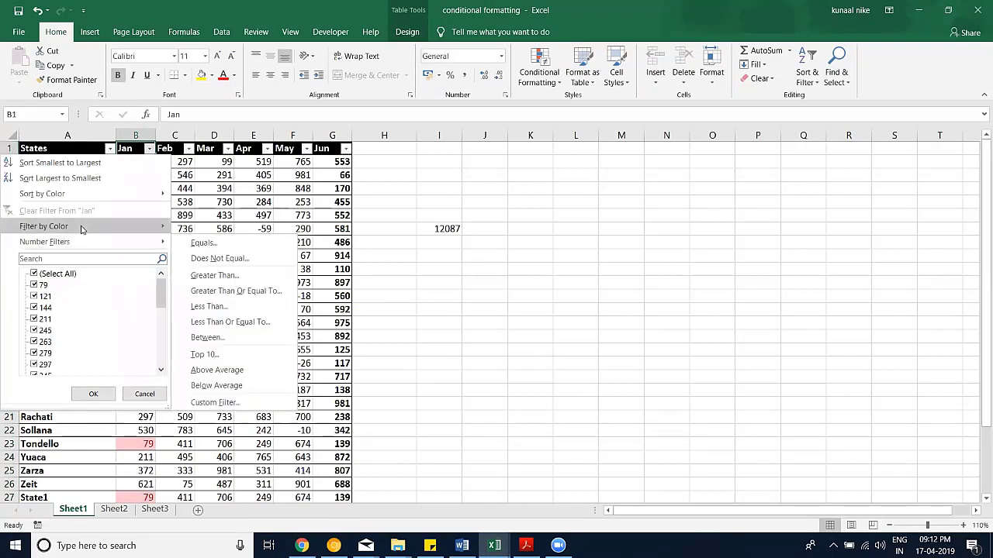
pyautogui.moveTo(78, 225)
pyautogui.click(206, 244)
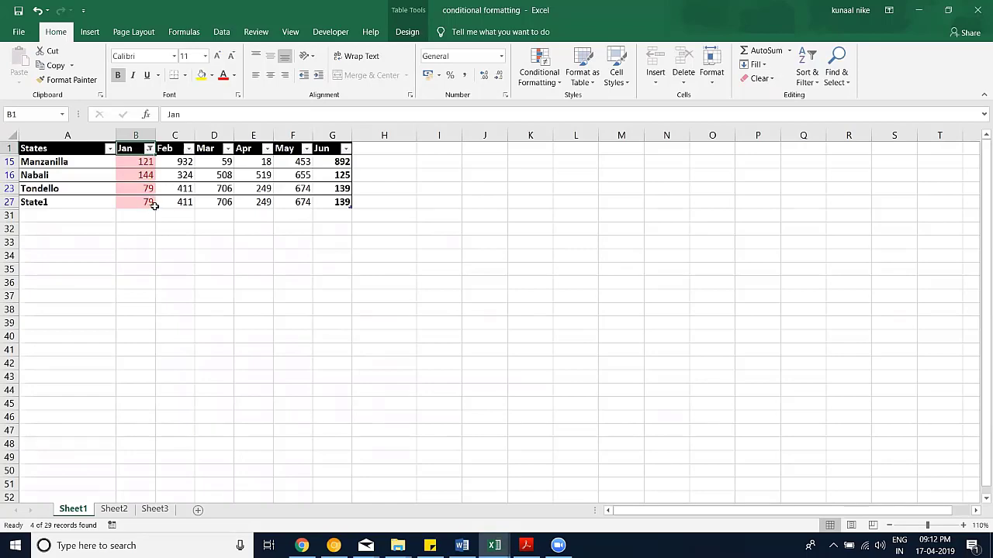
pyautogui.hotkey('ctrl', 'z')
pyautogui.moveTo(144, 161); pyautogui.dragTo(133, 474)
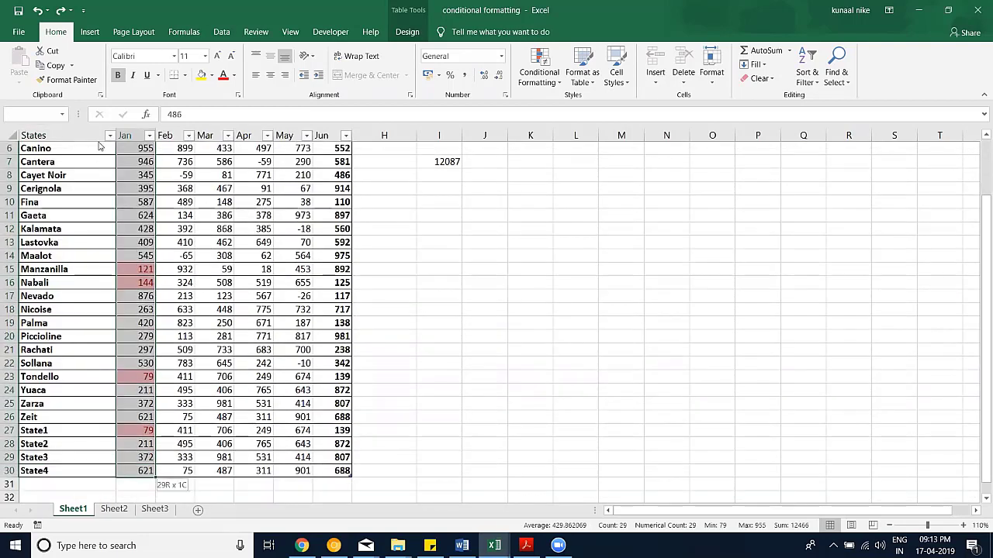
# Step: Copy the Jan column's less-than-200 highlighting onto the Feb column with Format Painter
pyautogui.click(66, 80)
pyautogui.scroll(2, 124, 205)
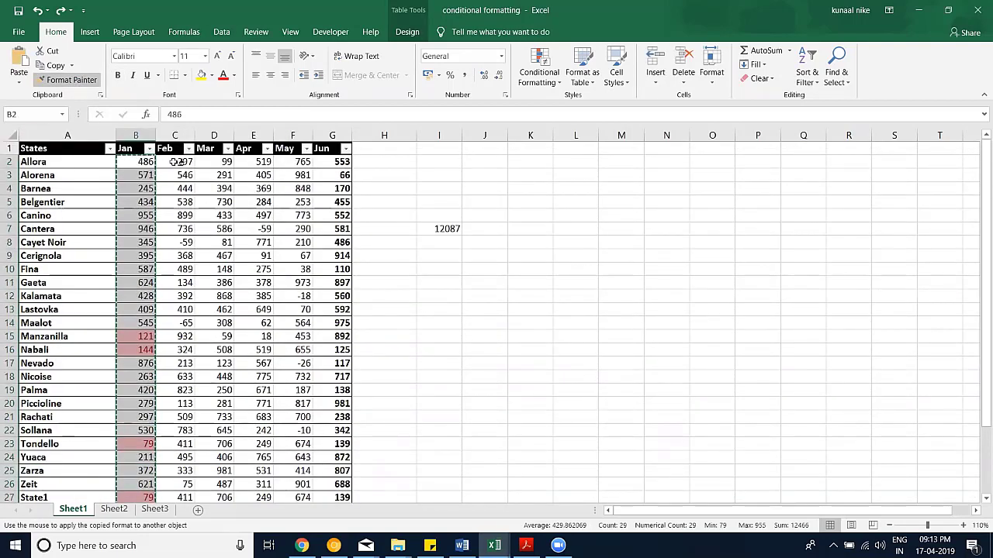
pyautogui.click(177, 161)
pyautogui.scroll(-3, 198, 330)
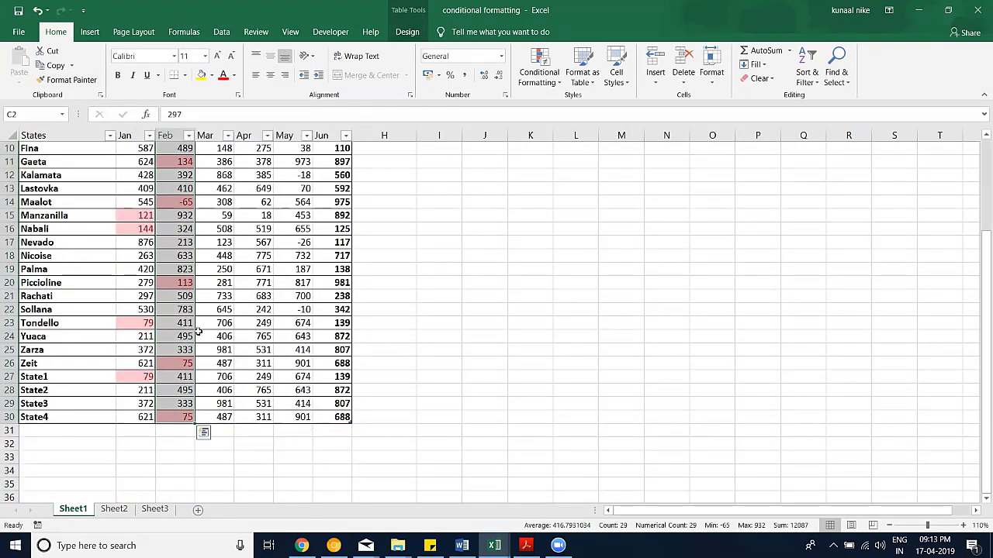
pyautogui.scroll(2, 200, 332)
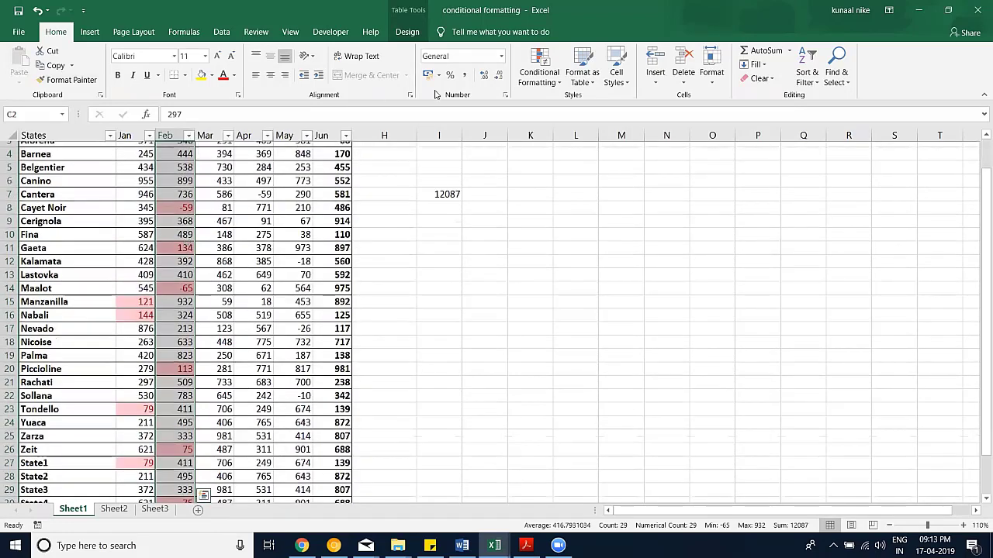
# Step: Review the existing conditional formatting rules in Manage Rules, then close it
pyautogui.click(539, 68)
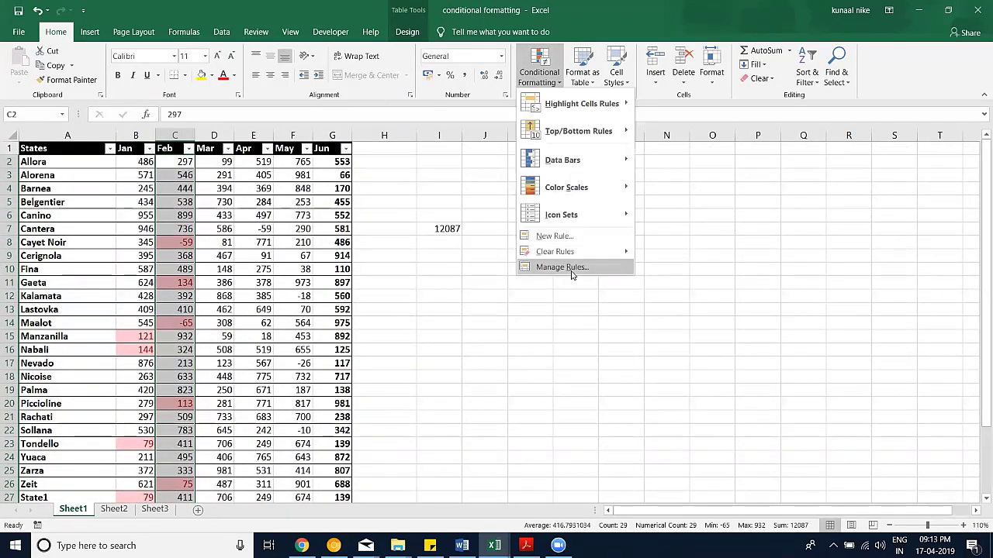
pyautogui.click(571, 272)
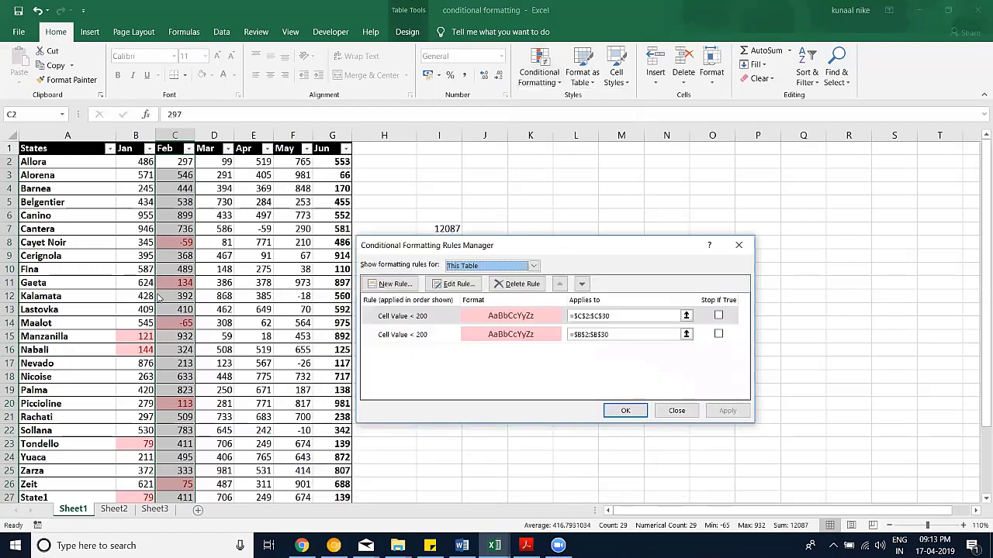
pyautogui.click(677, 410)
# Step: Paint the below-200 highlighting onto the Mar, Apr, May and Jun columns, then stop Format Painter
pyautogui.click(66, 80)
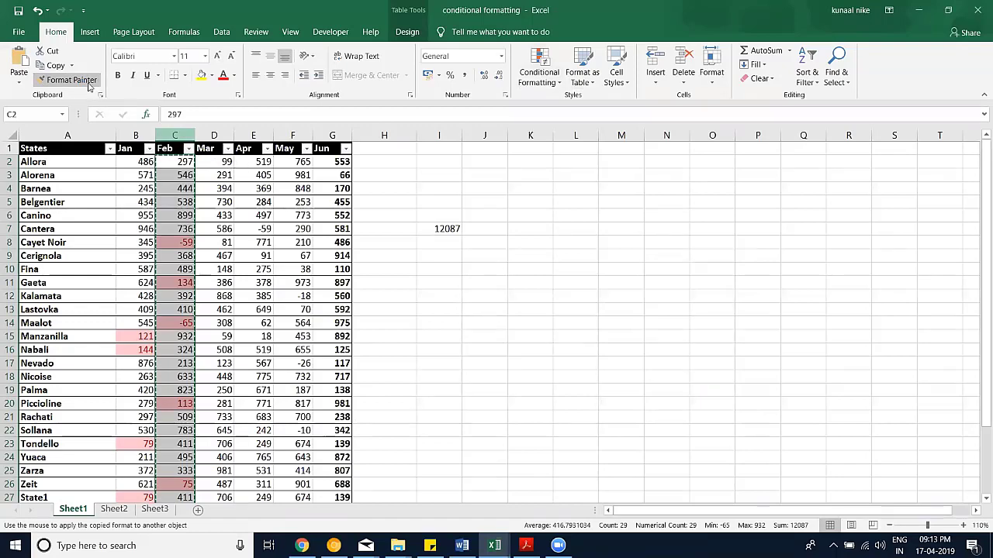
pyautogui.press('Right')
pyautogui.press('Right')
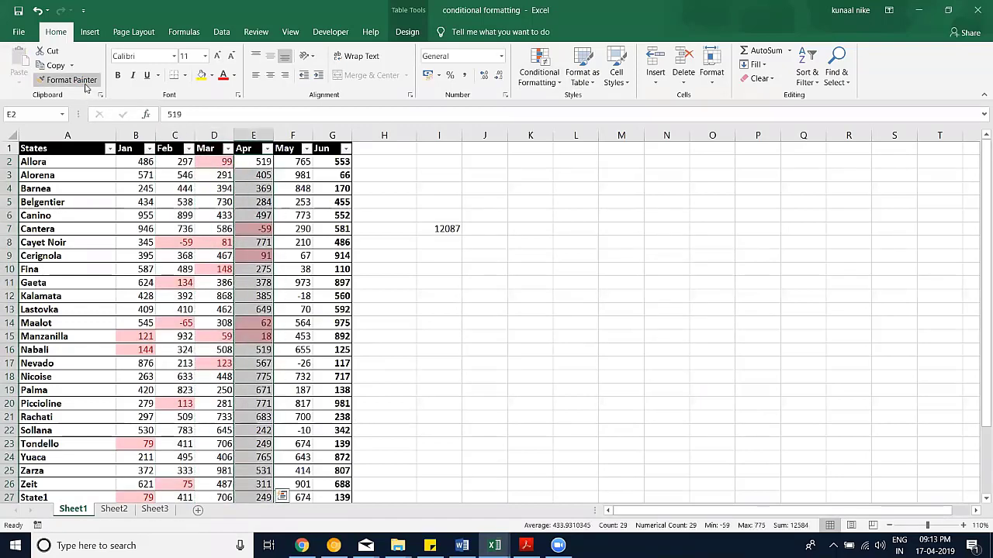
pyautogui.click(77, 80)
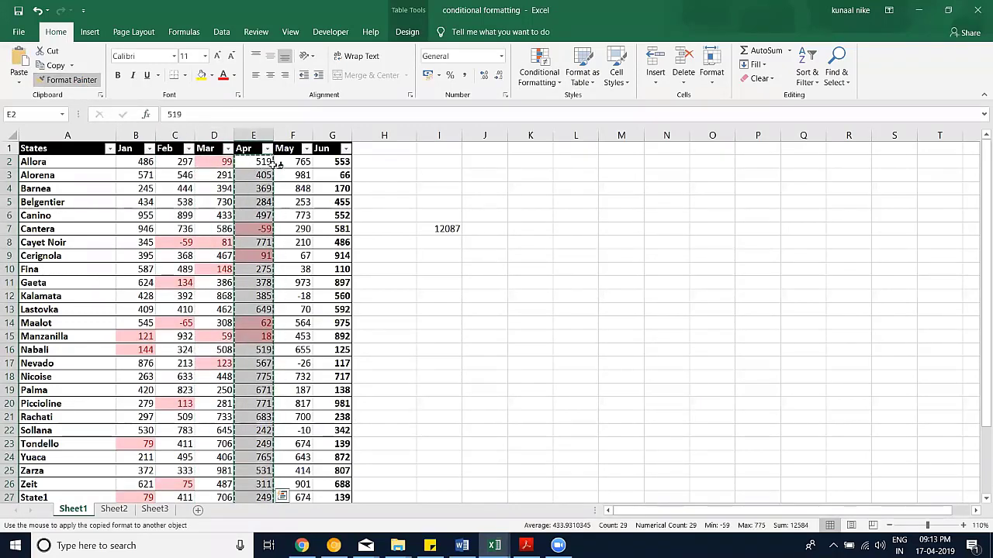
pyautogui.click(299, 161)
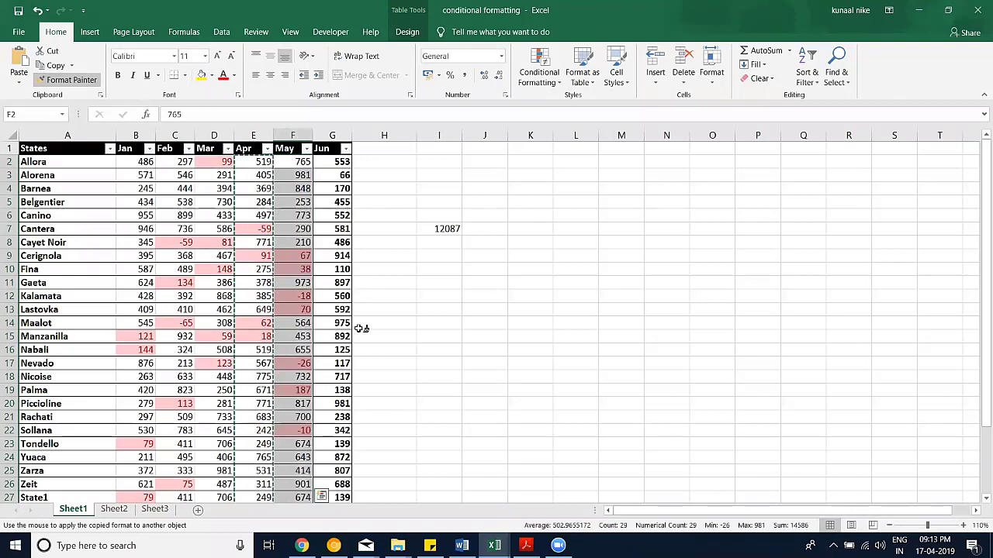
pyautogui.press('Right')
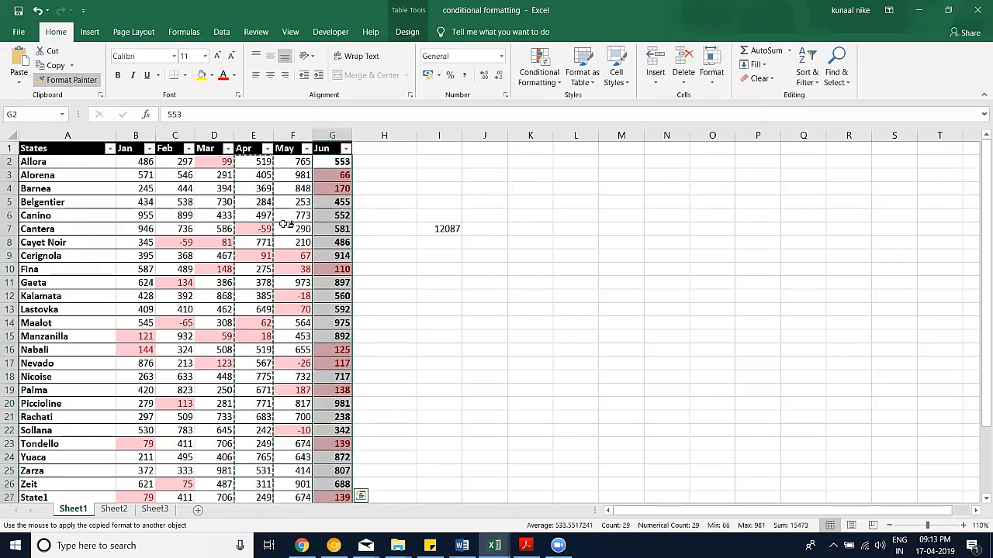
pyautogui.press('Escape')
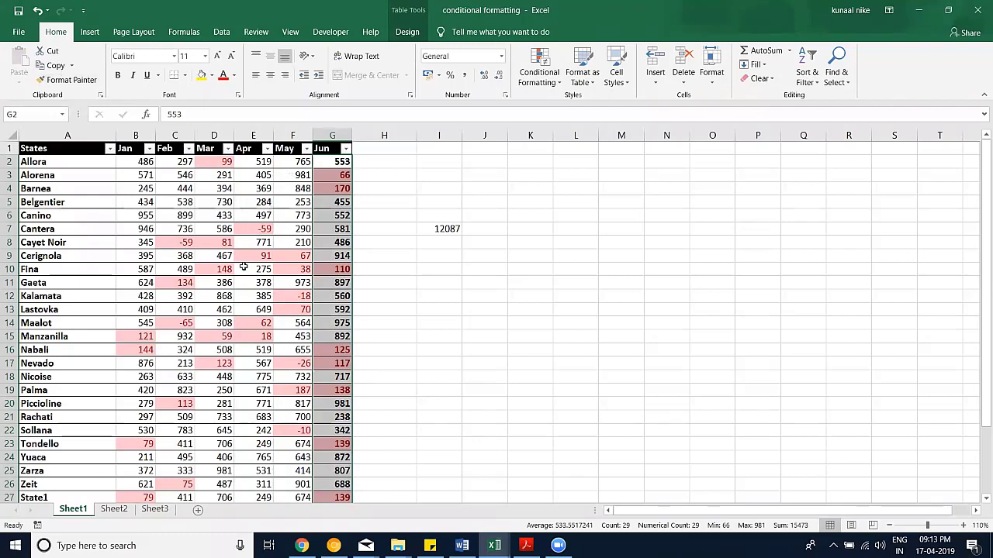
pyautogui.scroll(-1, 243, 267)
pyautogui.scroll(1, 259, 267)
# Step: Apply the purple Accent4 cell style to the 12,087 total in I7
pyautogui.click(628, 81)
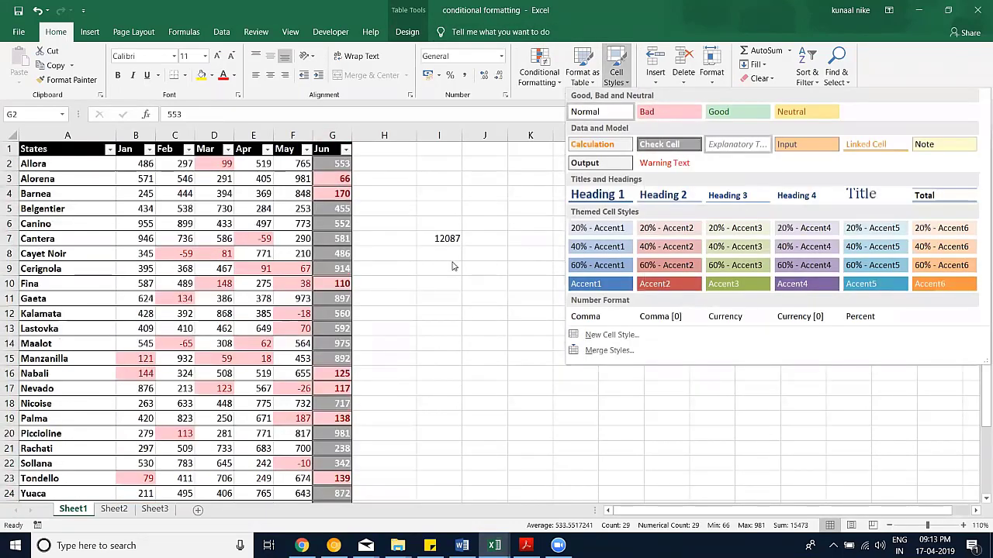
pyautogui.click(435, 264)
pyautogui.click(450, 229)
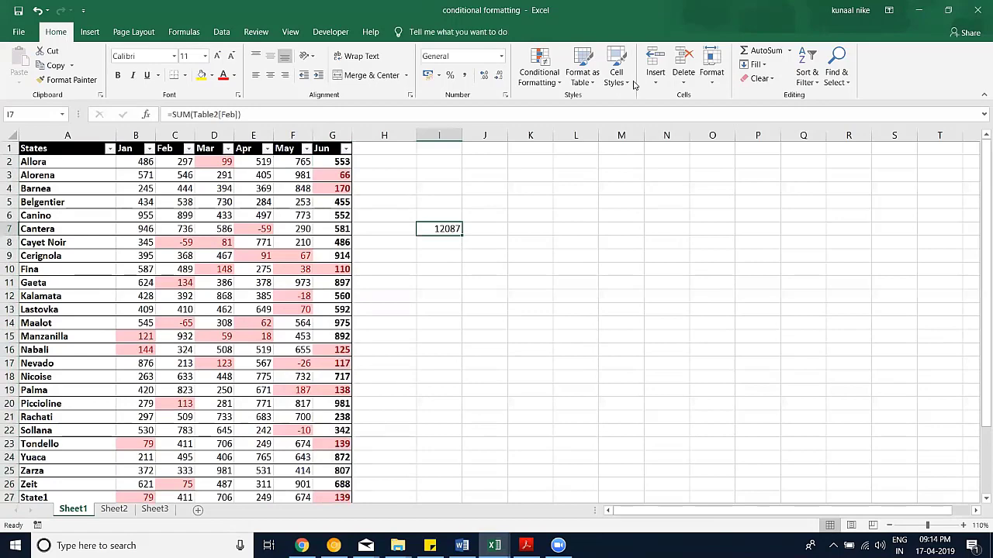
pyautogui.click(624, 84)
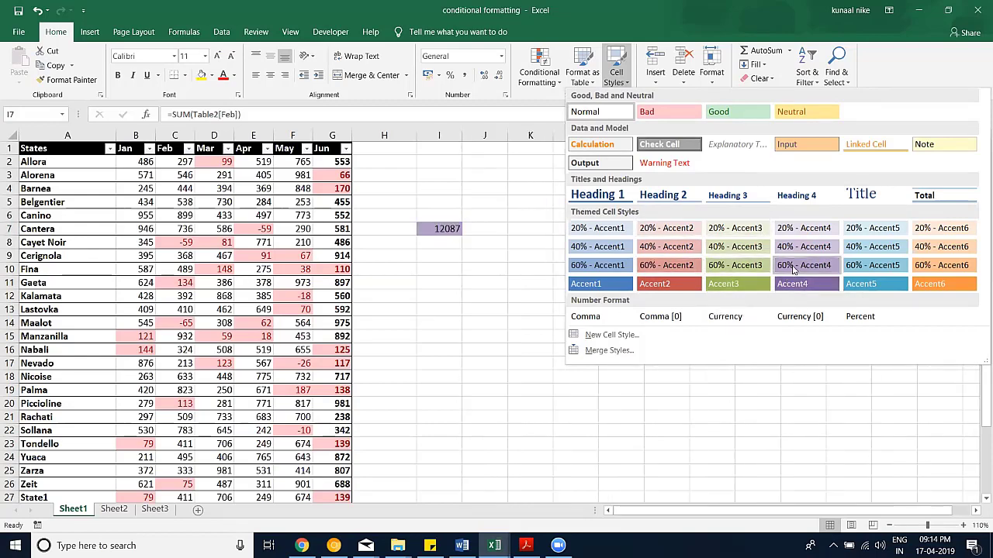
pyautogui.click(496, 80)
# Step: Give I6 the 20% - Accent4 style and label it 'Total'
pyautogui.click(456, 216)
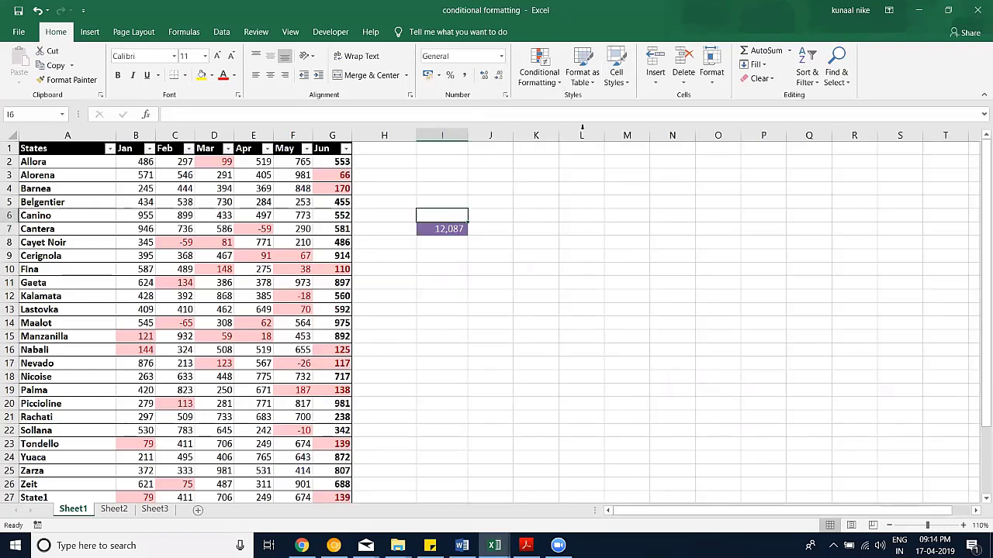
pyautogui.click(620, 78)
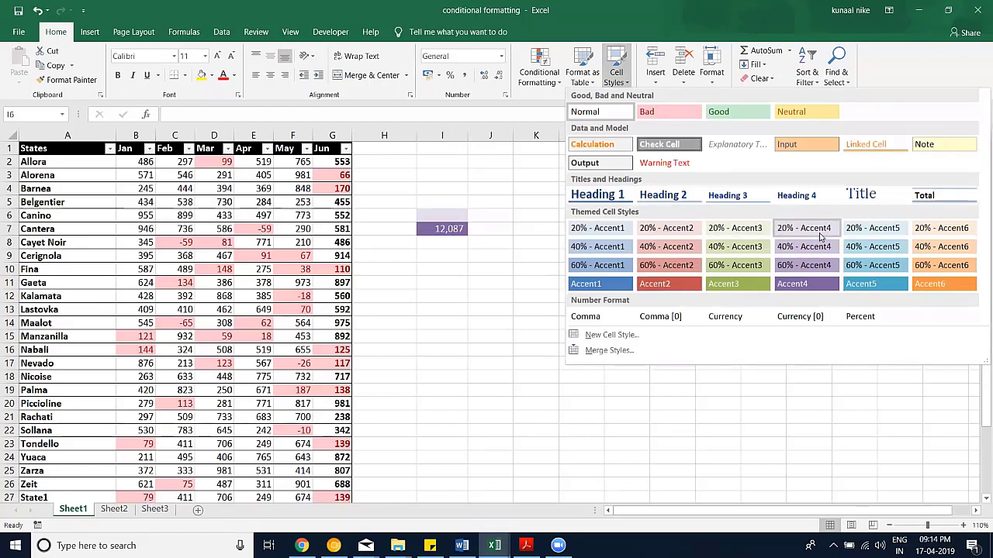
pyautogui.click(443, 221)
pyautogui.click(453, 233)
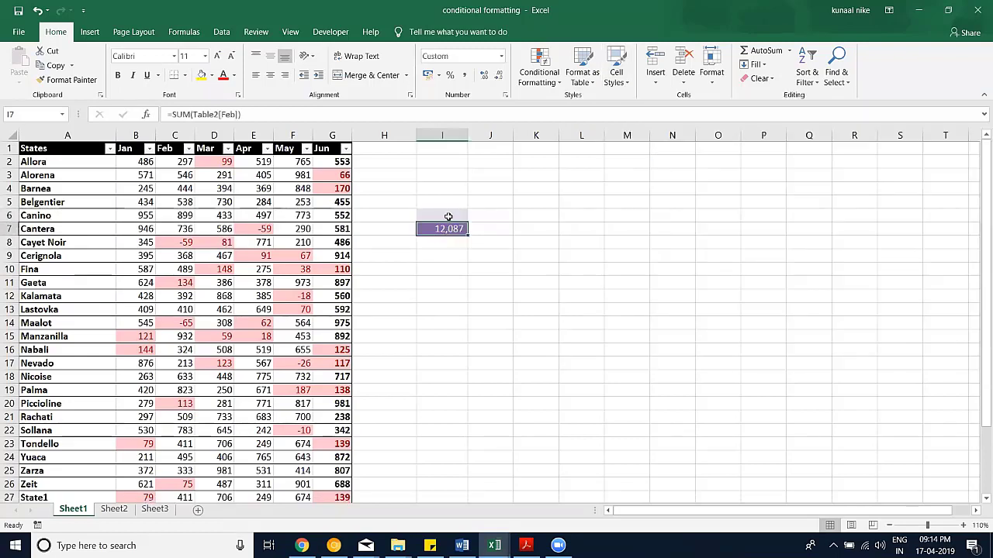
pyautogui.click(448, 216)
pyautogui.write('T')
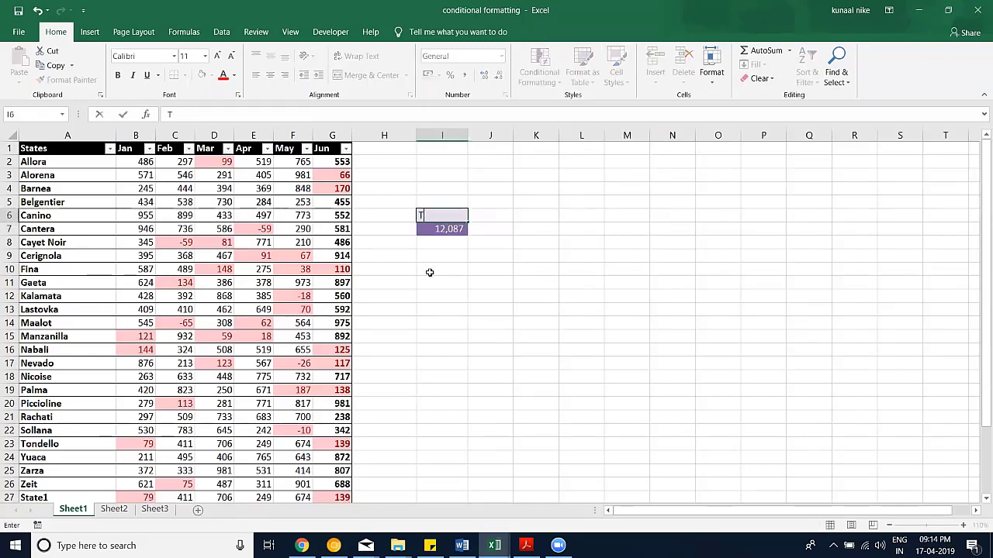
pyautogui.write('otal')
pyautogui.press('Return')
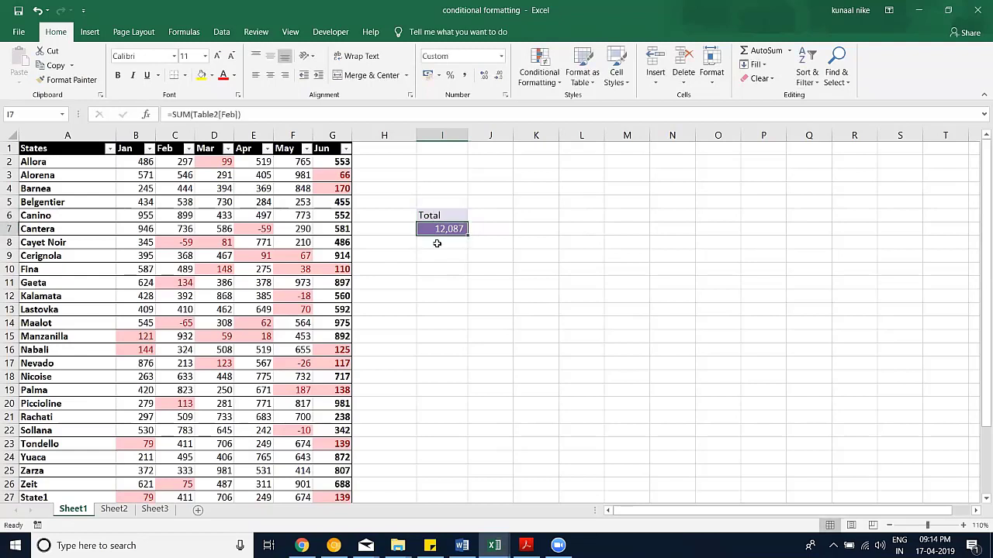
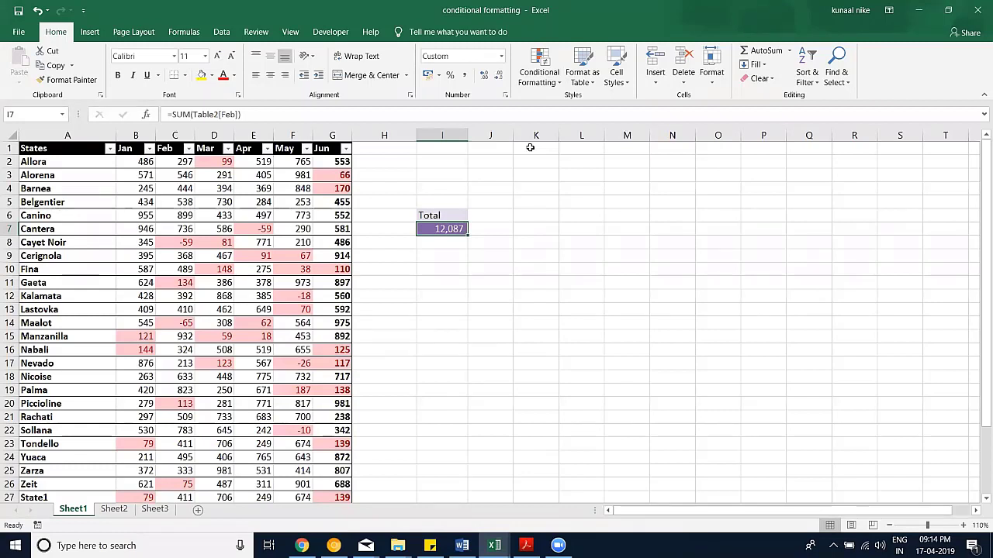
# Step: Look through the conditional formatting rules list and close it without changes
pyautogui.click(551, 84)
pyautogui.moveTo(585, 103)
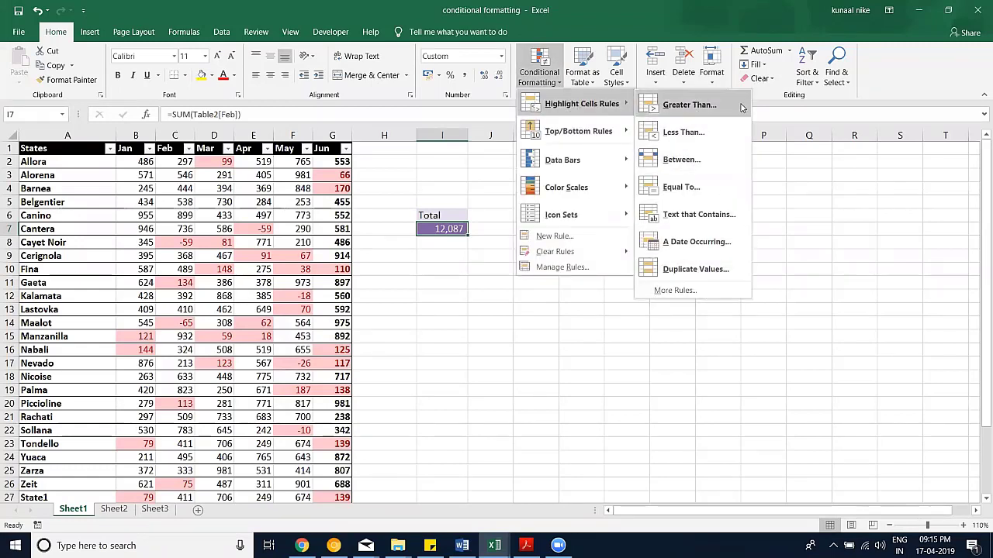
pyautogui.moveTo(582, 128)
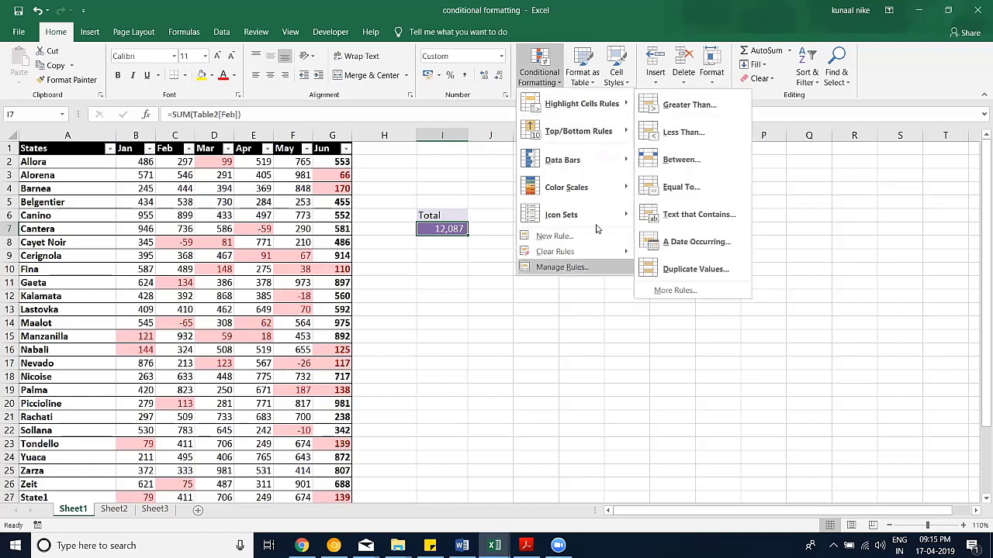
pyautogui.click(547, 80)
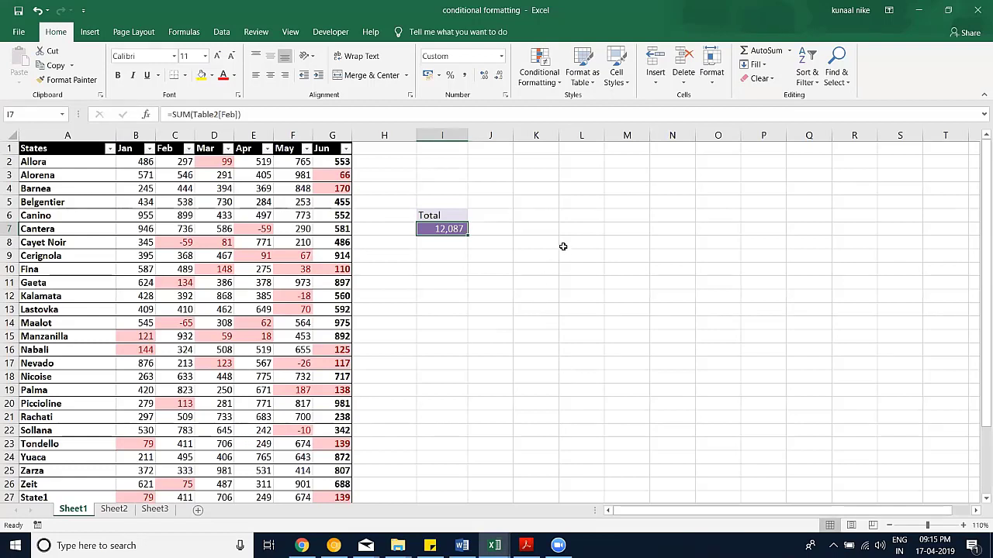
# Step: Select the Jan values B2:B30, trying Ctrl+Shift+Down and column selection first
pyautogui.click(138, 161)
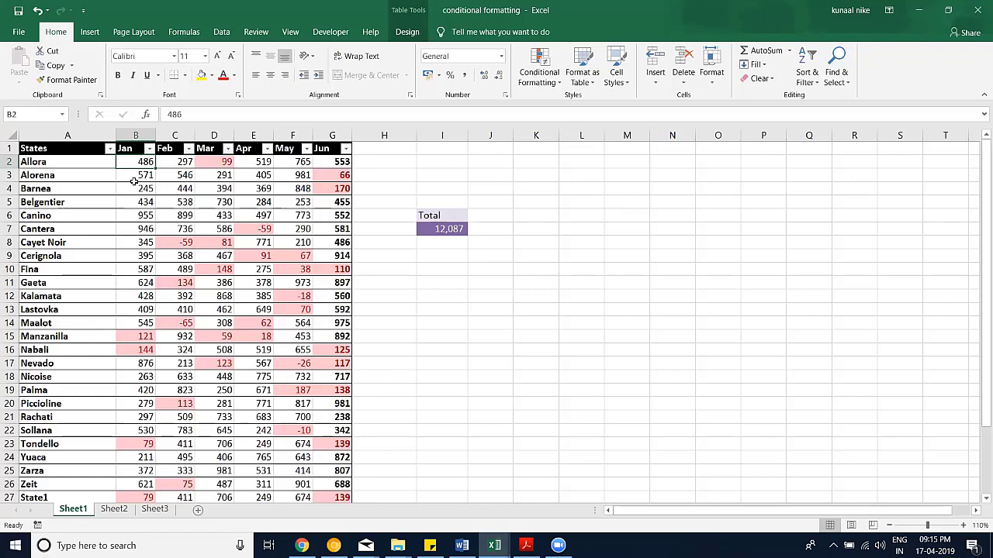
pyautogui.hotkey('ctrl', 'shift', 'Down')
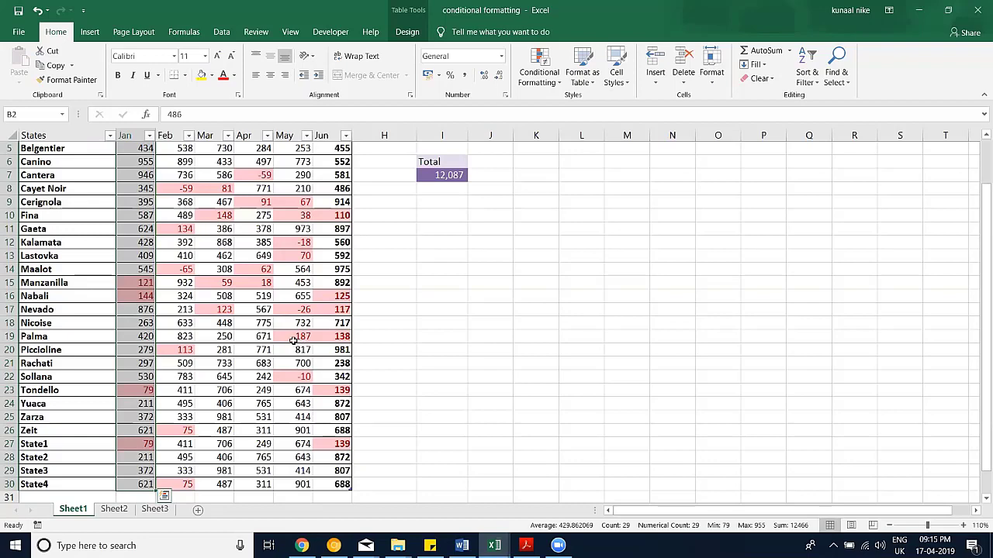
pyautogui.scroll(2, 293, 342)
pyautogui.scroll(-1, 289, 341)
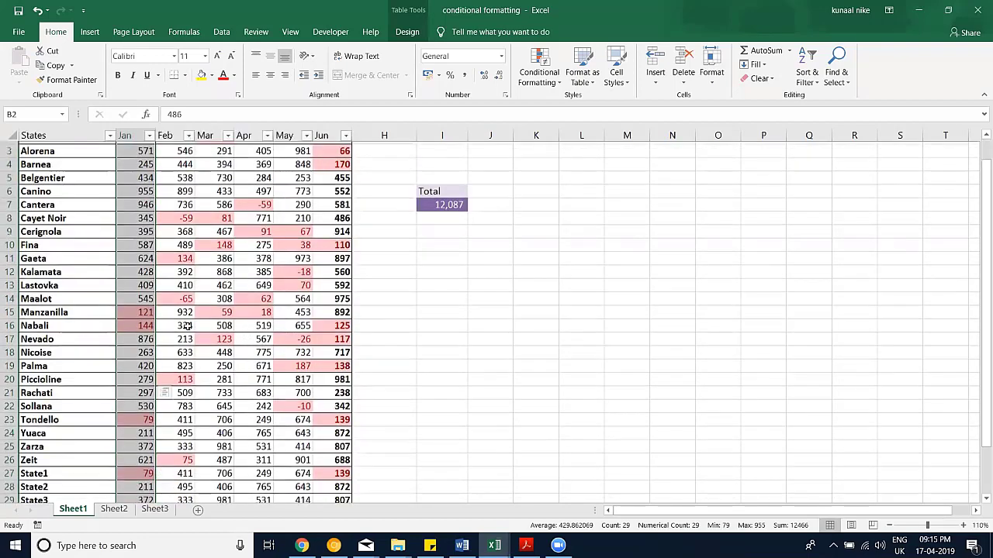
pyautogui.scroll(-3, 186, 325)
pyautogui.click(128, 135)
pyautogui.hotkey('ctrl', 'shift', 'Down')
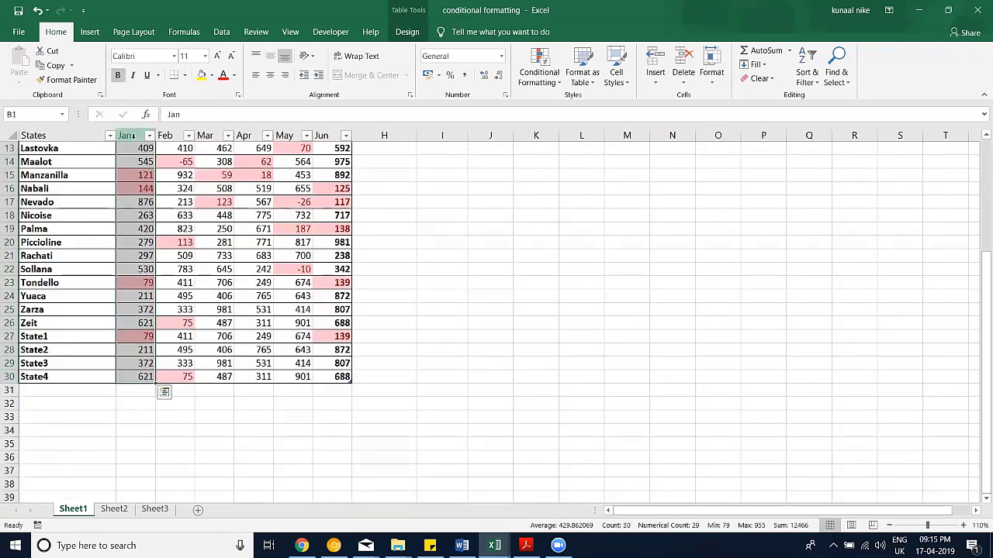
pyautogui.click(128, 136)
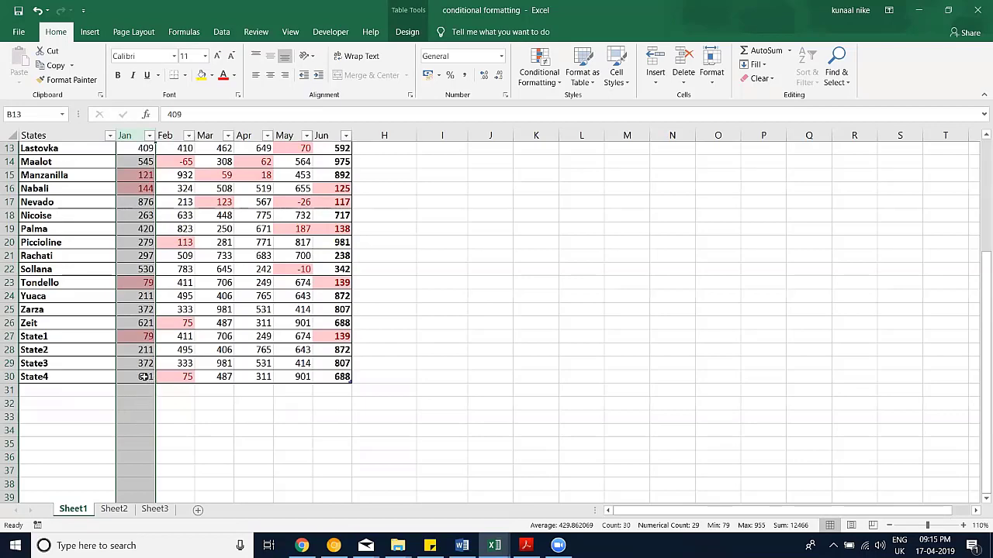
pyautogui.moveTo(144, 376); pyautogui.dragTo(146, 188)
pyautogui.scroll(-4, 135, 351)
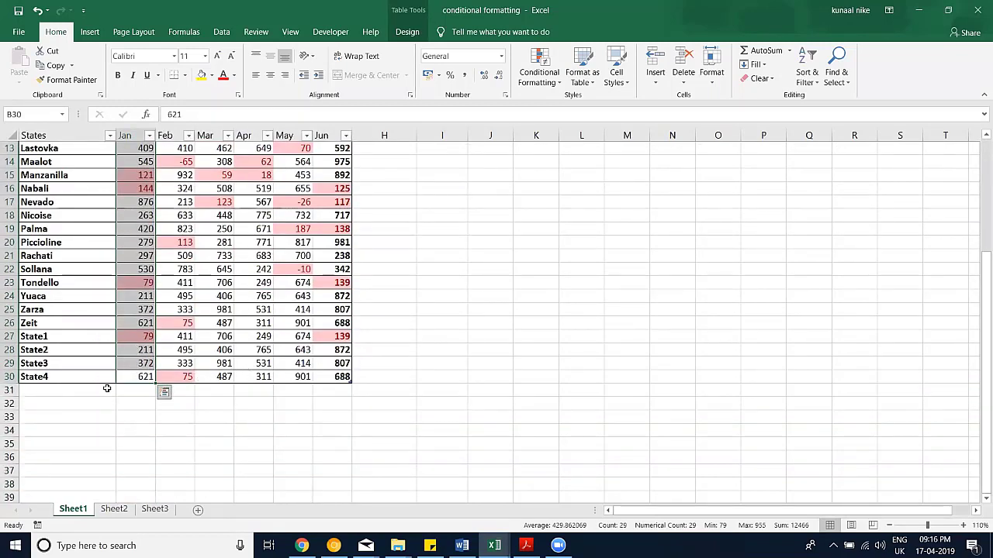
# Step: Enter 100 in B34 beneath the States table and return to the top of the sheet
pyautogui.click(141, 432)
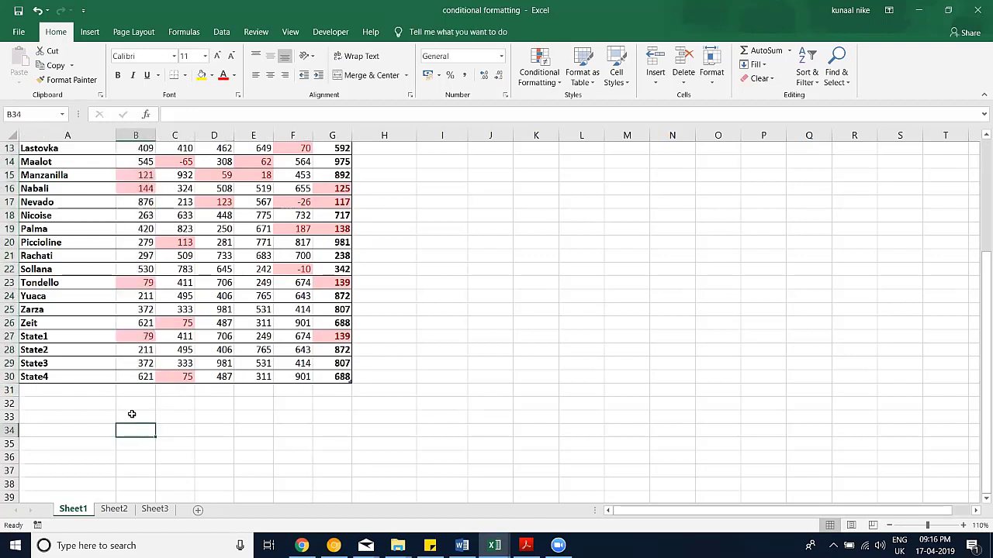
pyautogui.write('1')
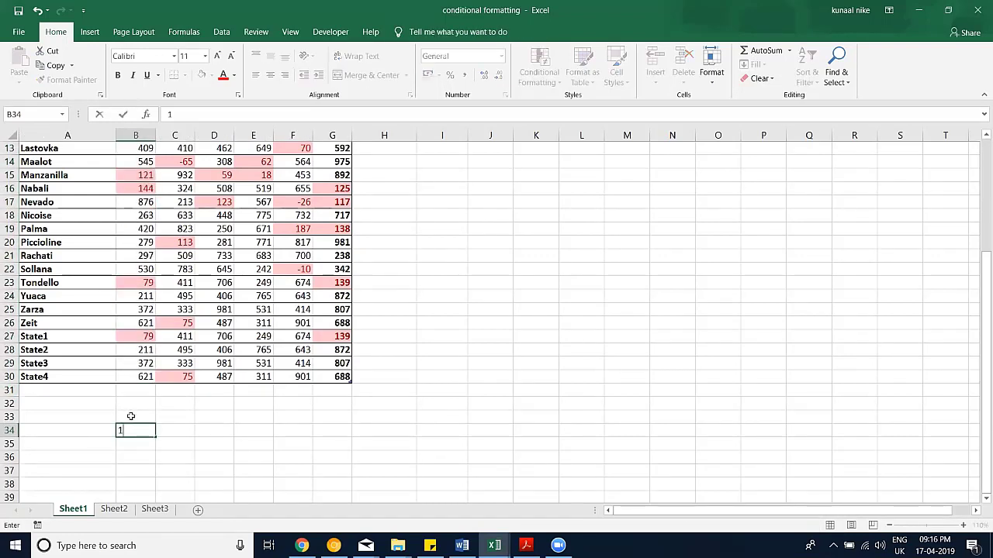
pyautogui.write('00')
pyautogui.press('Return')
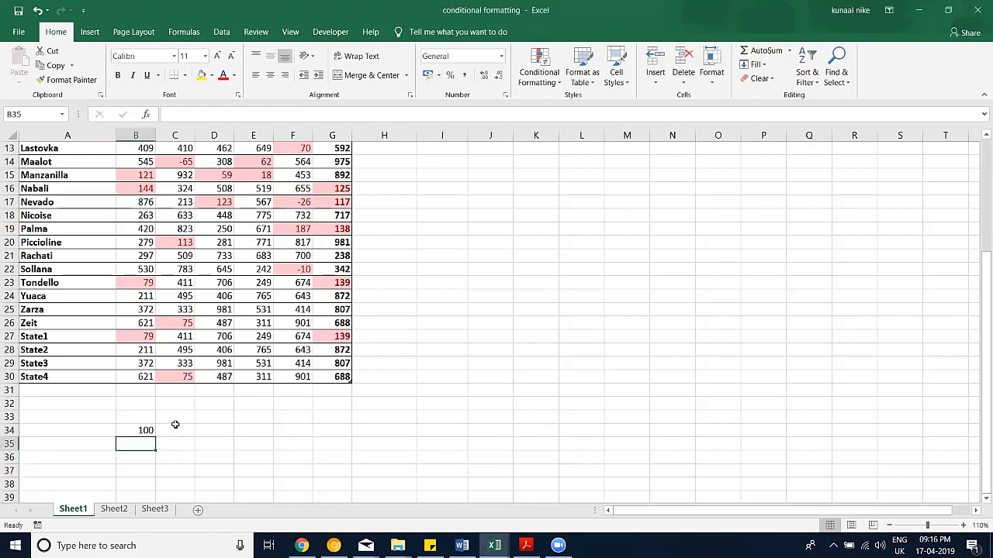
pyautogui.click(146, 428)
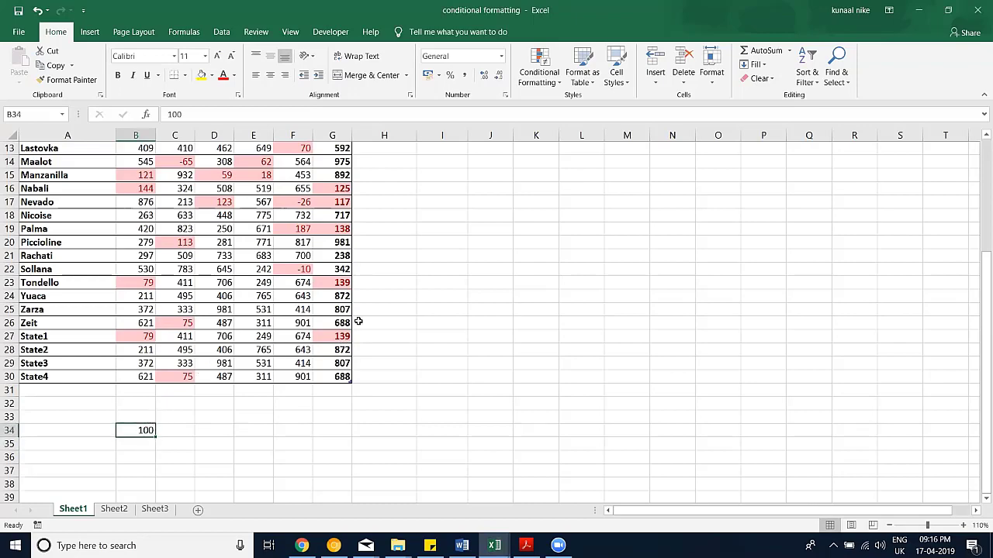
pyautogui.scroll(4, 368, 304)
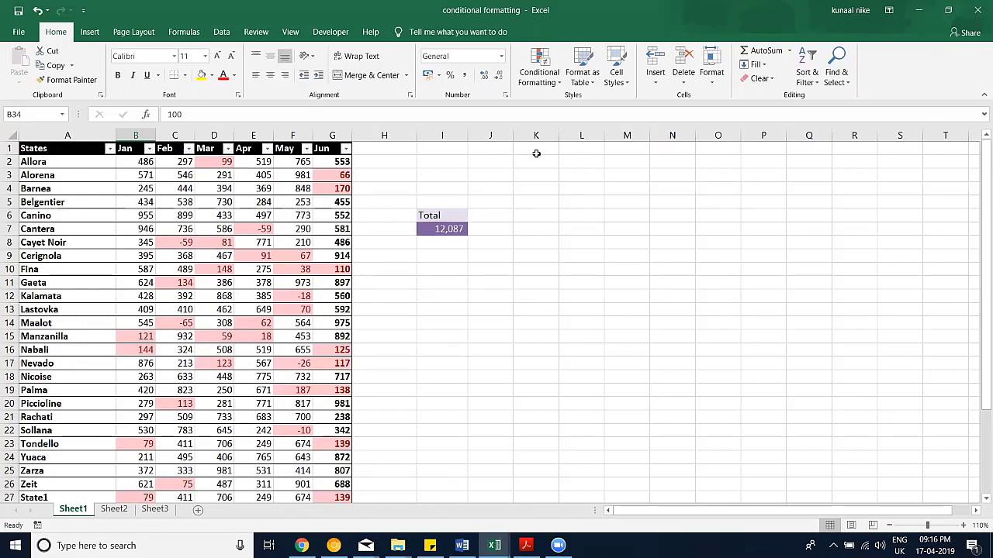
pyautogui.click(712, 81)
pyautogui.click(685, 83)
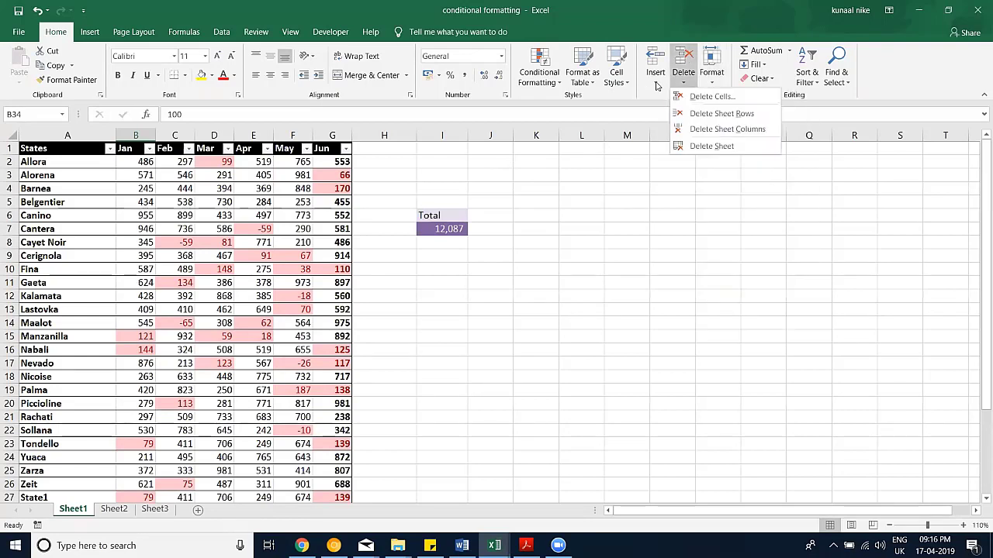
pyautogui.click(657, 84)
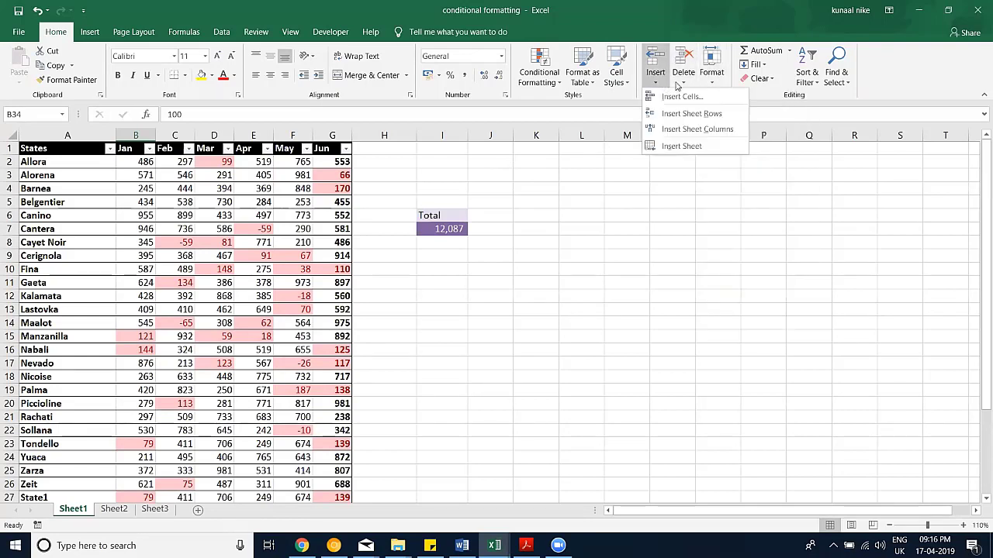
pyautogui.click(439, 220)
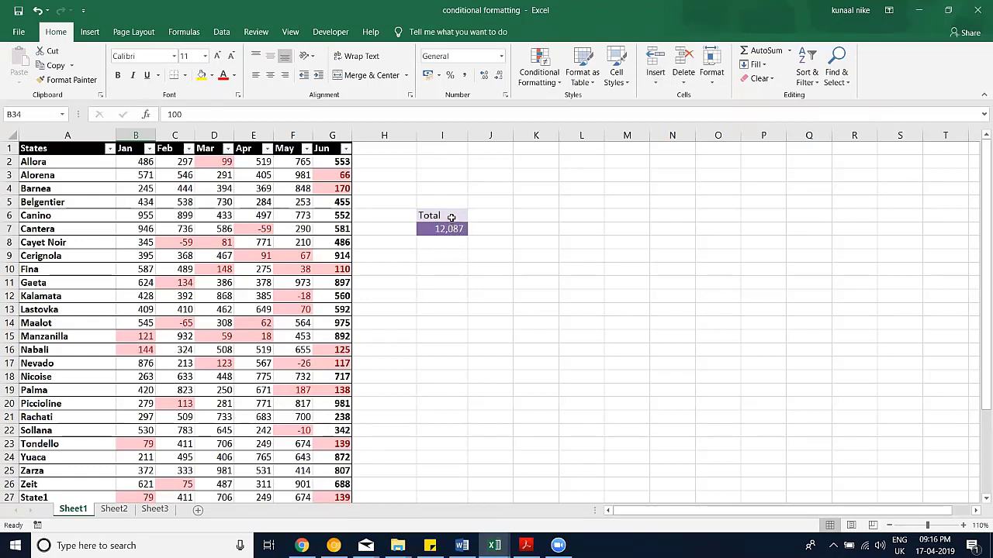
pyautogui.moveTo(449, 216); pyautogui.dragTo(451, 229)
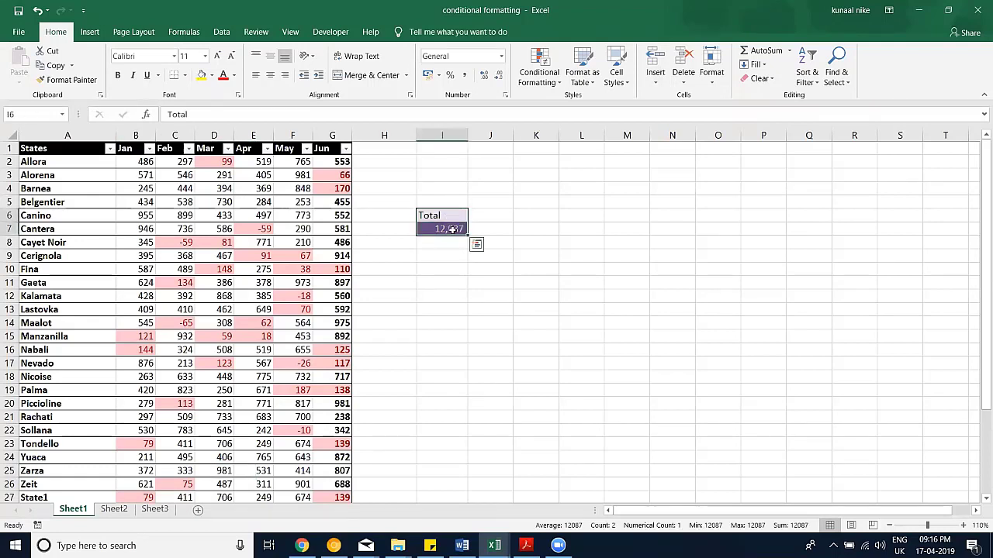
pyautogui.rightClick(452, 230)
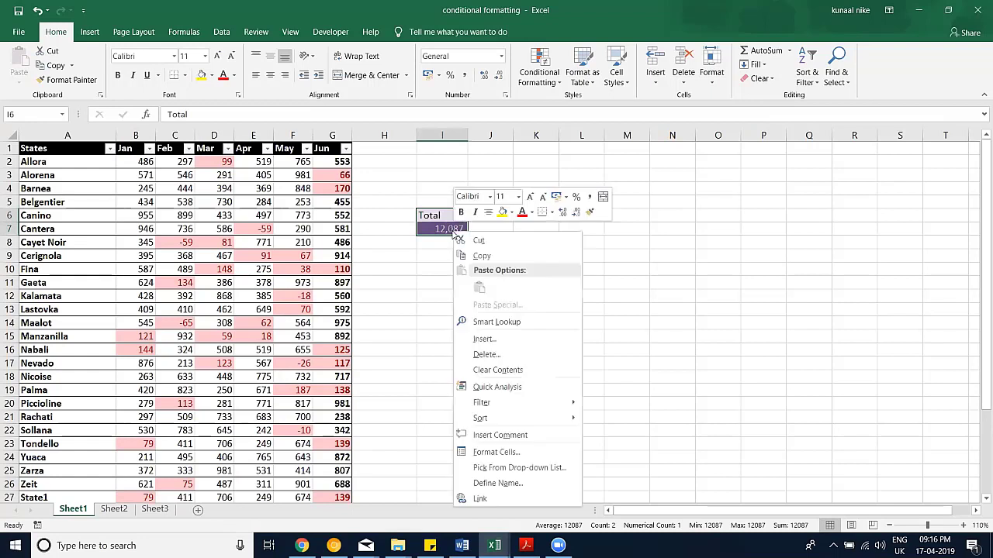
pyautogui.click(486, 356)
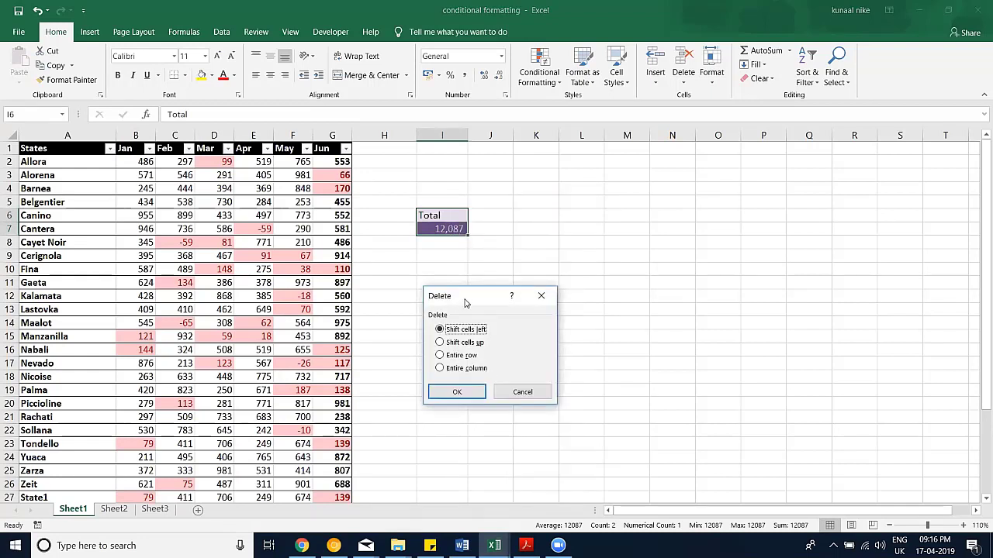
pyautogui.moveTo(465, 302); pyautogui.dragTo(523, 197)
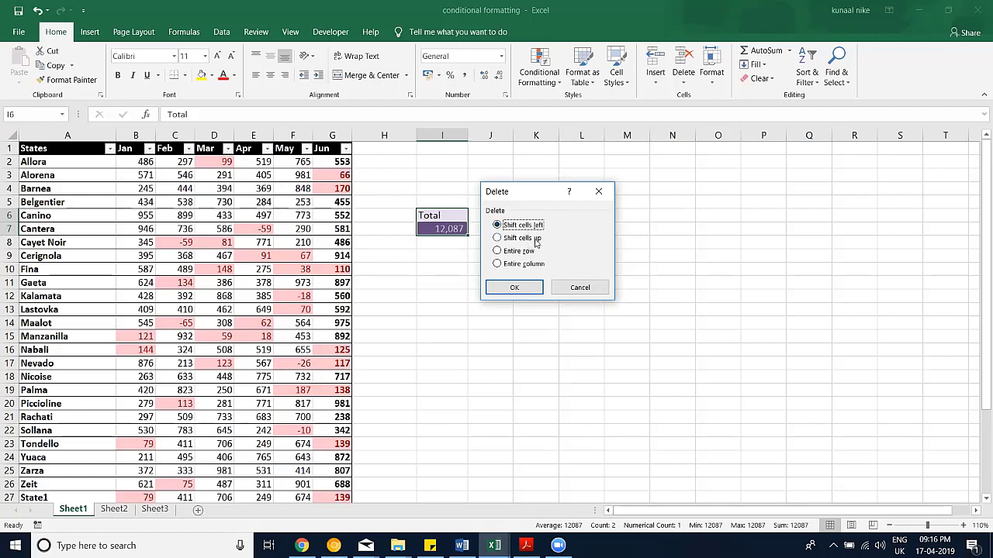
pyautogui.click(515, 252)
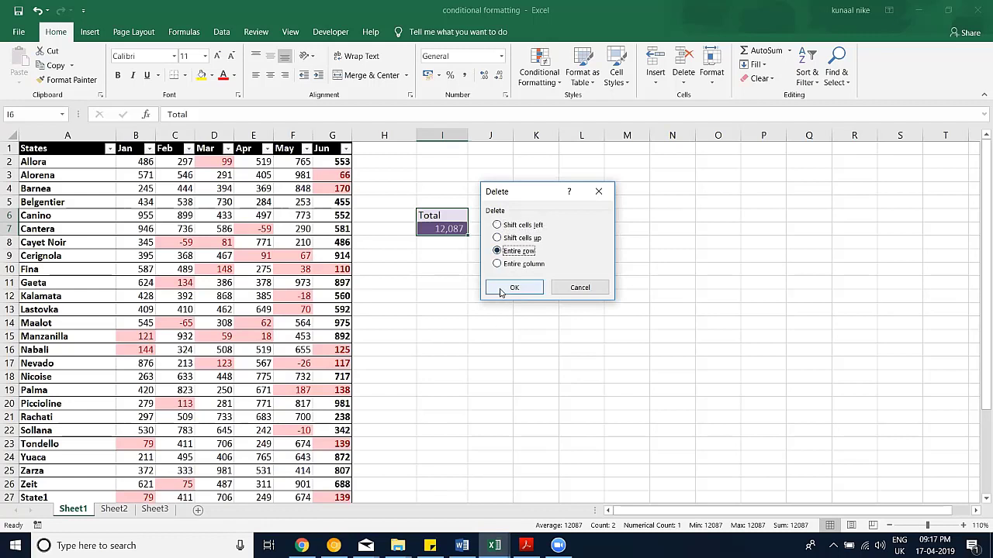
pyautogui.click(512, 288)
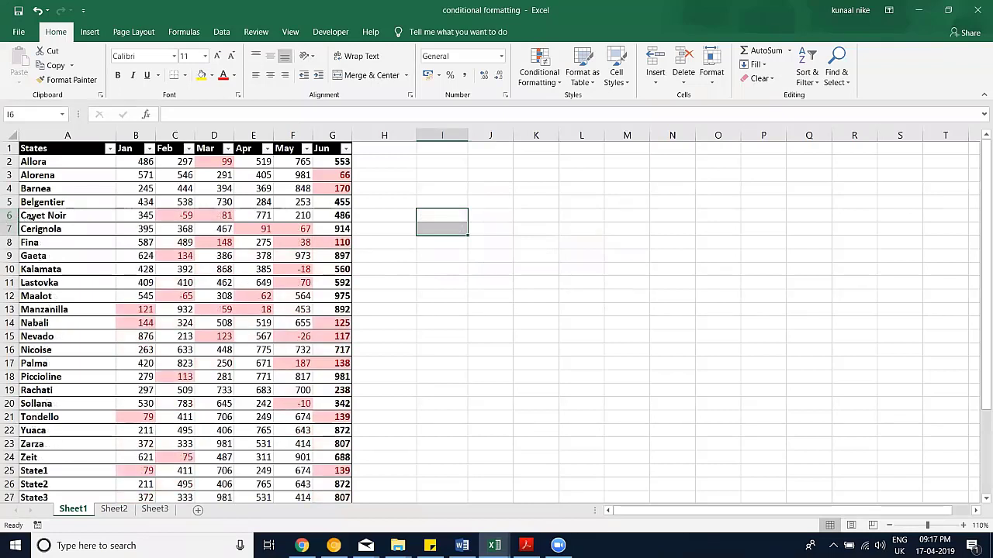
pyautogui.hotkey('ctrl', 'z')
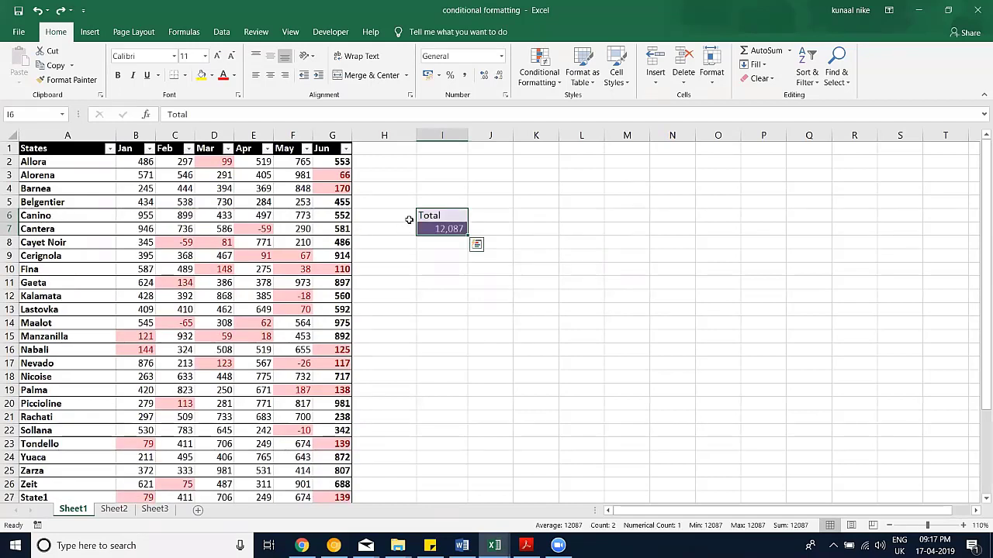
# Step: Delete the Total label and 12,087 cells, then undo to bring them back
pyautogui.press('Escape')
pyautogui.rightClick(435, 225)
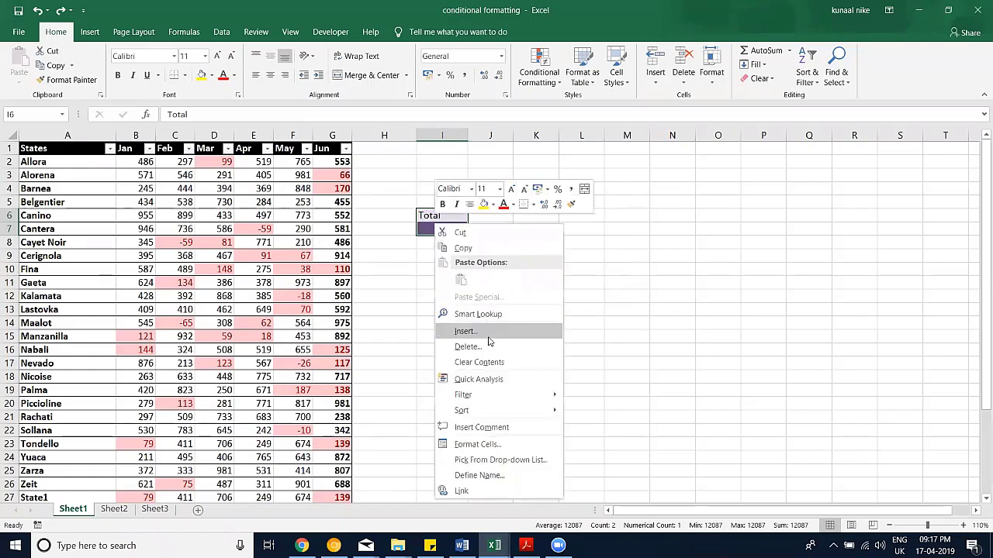
pyautogui.press('Escape')
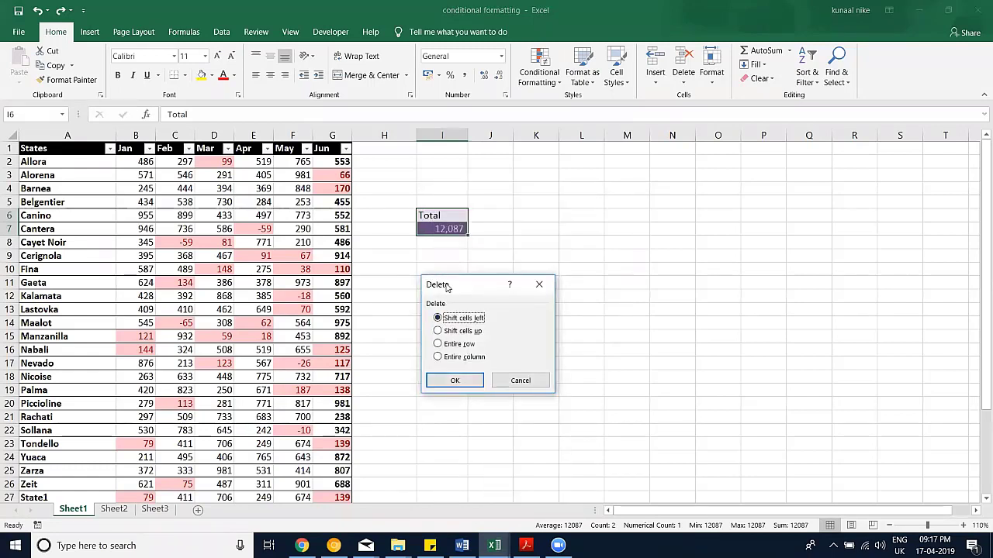
pyautogui.moveTo(447, 287); pyautogui.dragTo(515, 182)
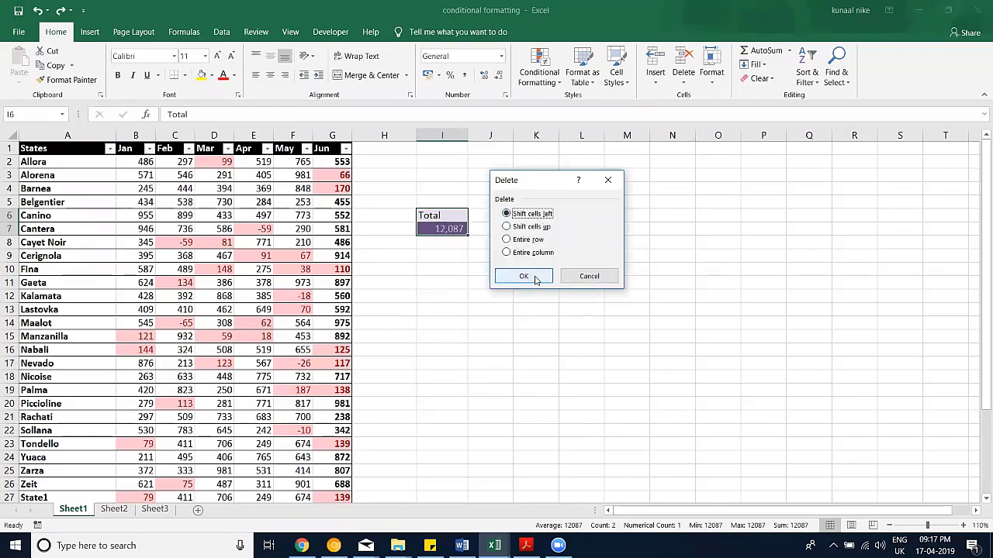
pyautogui.click(525, 277)
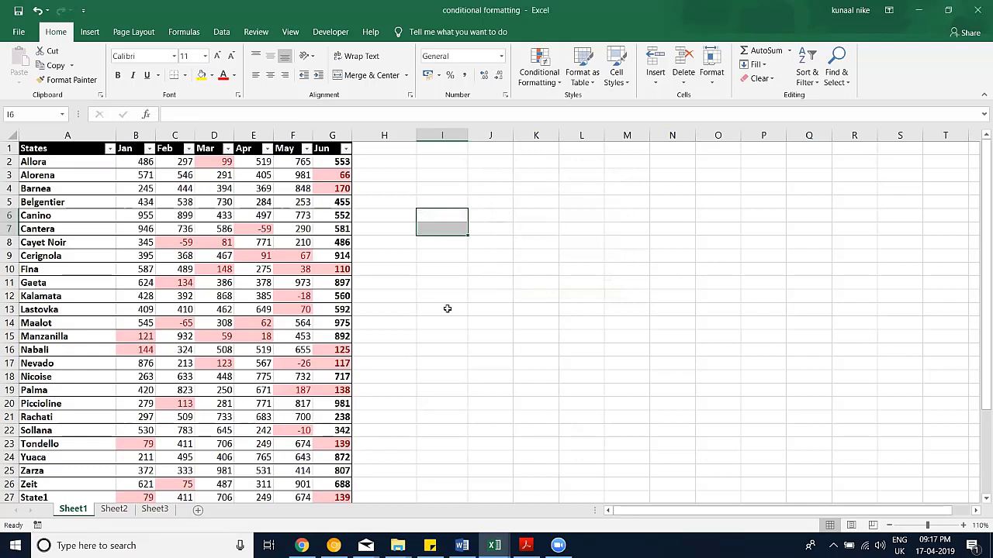
pyautogui.hotkey('ctrl', 'z')
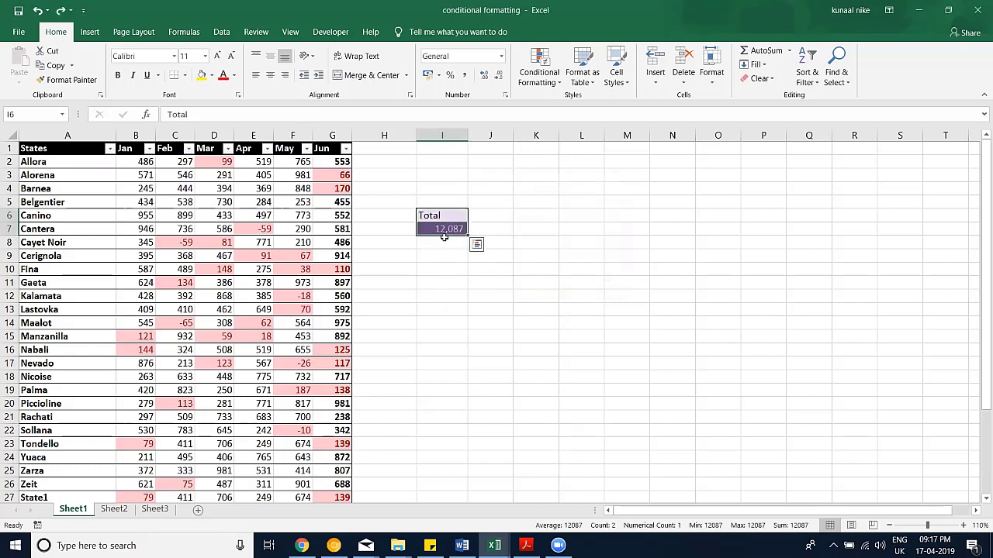
# Step: Enter UP in I12, then delete I6:I7 with shift cells up and undo it
pyautogui.click(448, 294)
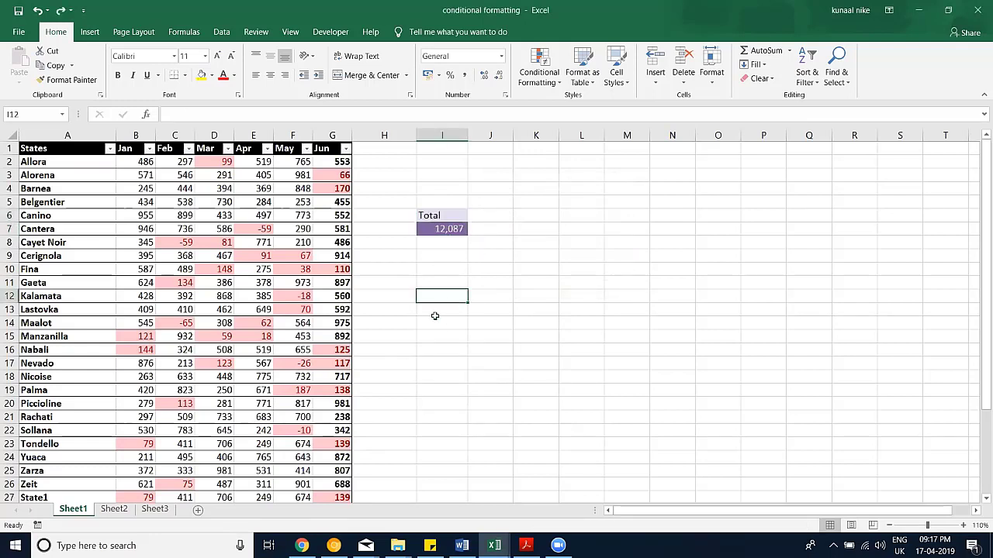
pyautogui.write("UP'")
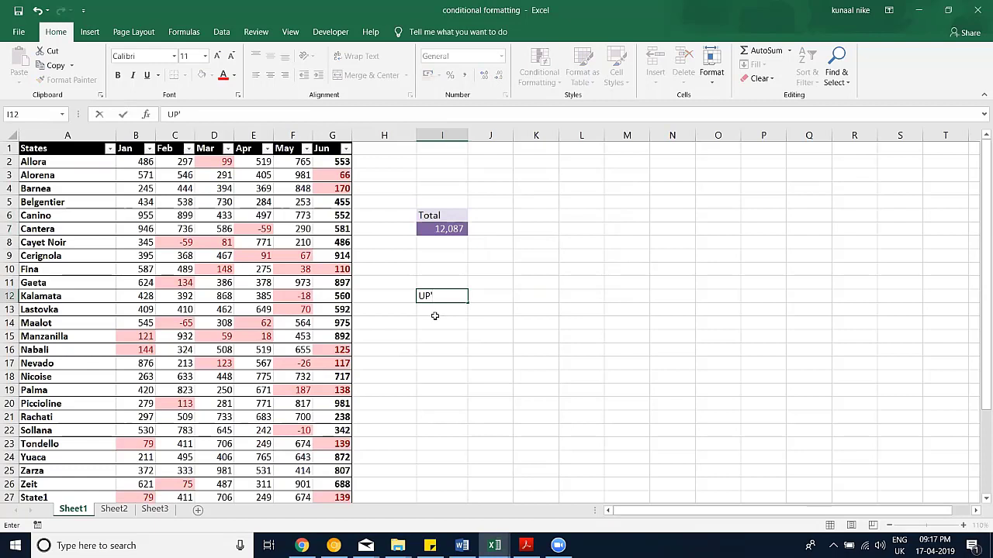
pyautogui.press('Return')
pyautogui.moveTo(448, 216); pyautogui.dragTo(450, 228)
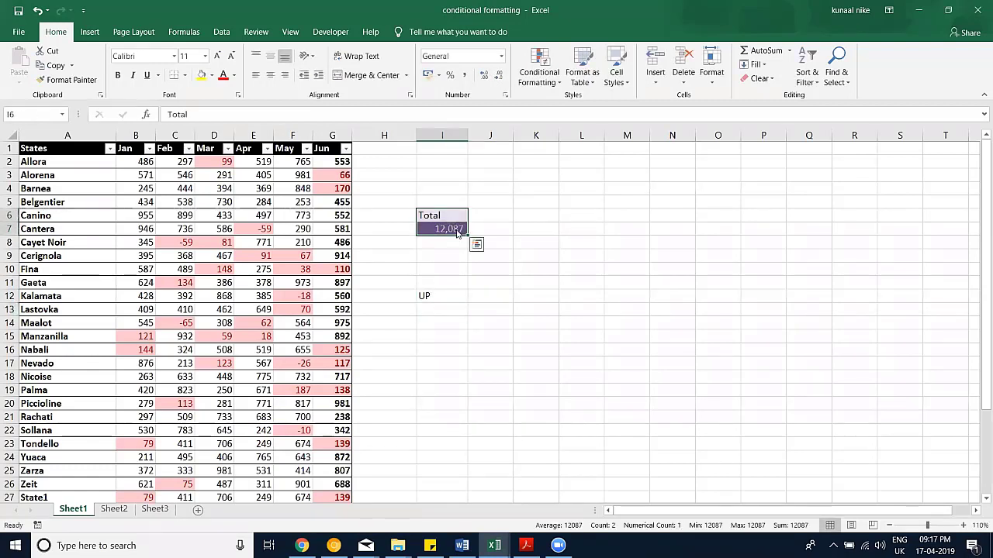
pyautogui.rightClick(455, 226)
pyautogui.click(502, 348)
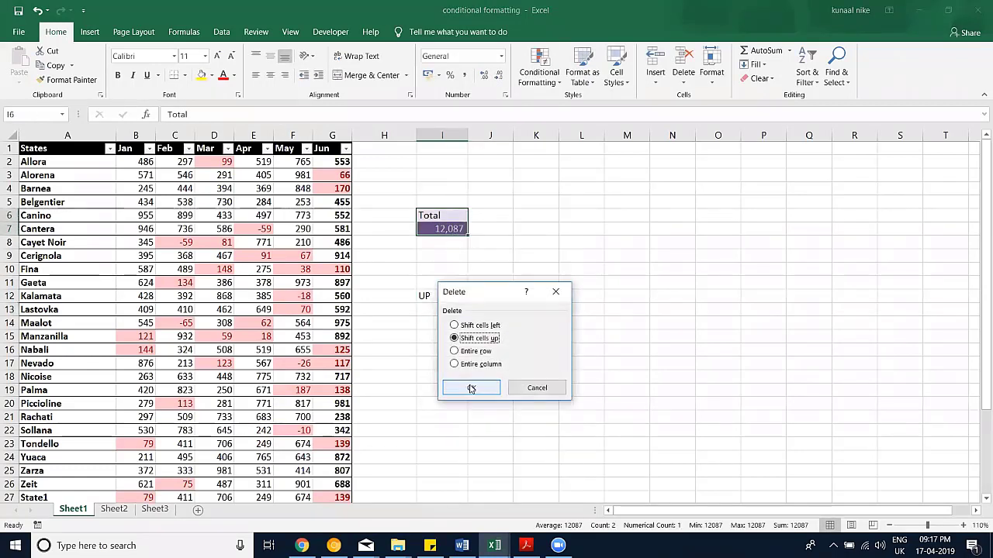
pyautogui.click(473, 388)
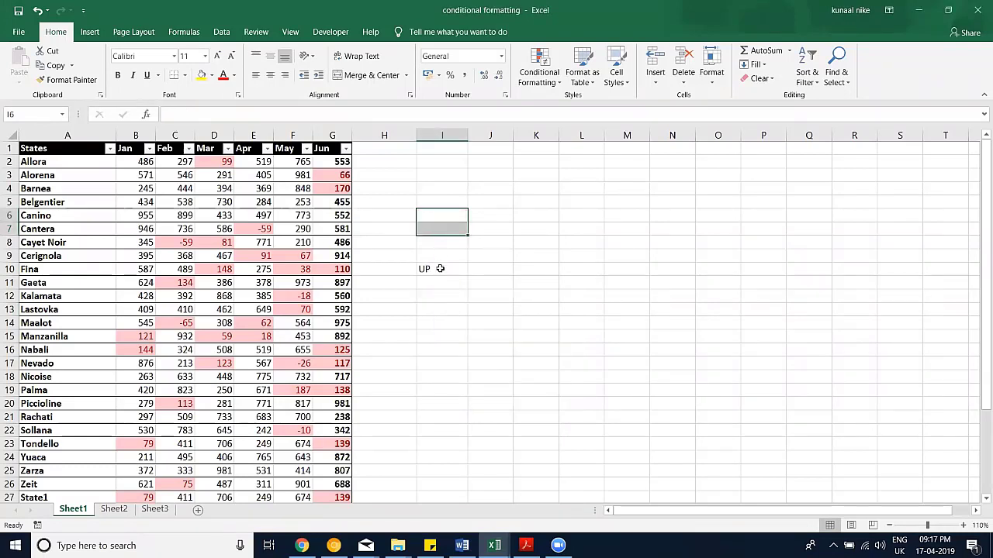
pyautogui.hotkey('ctrl', 'z')
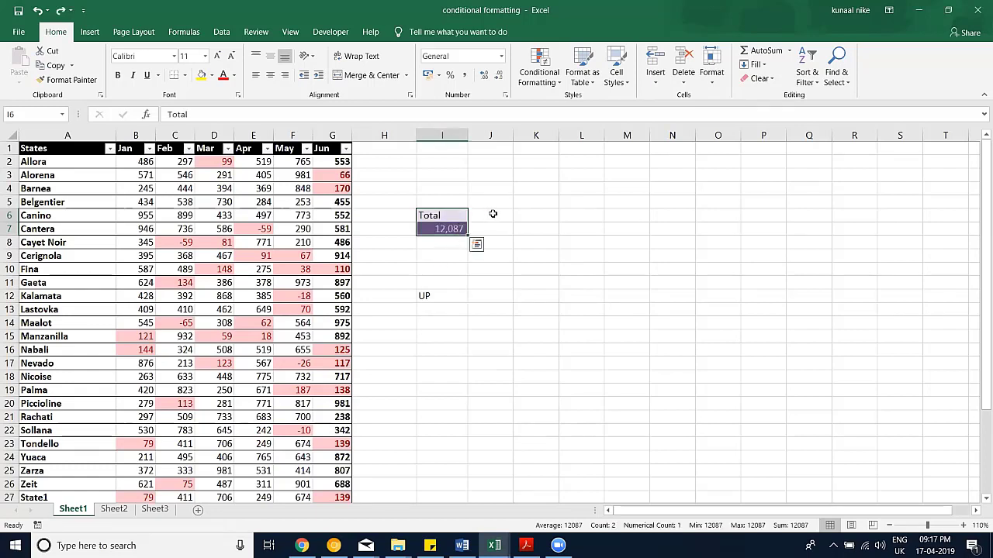
# Step: Enter the marker text left in cell L6
pyautogui.click(580, 215)
pyautogui.write('left')
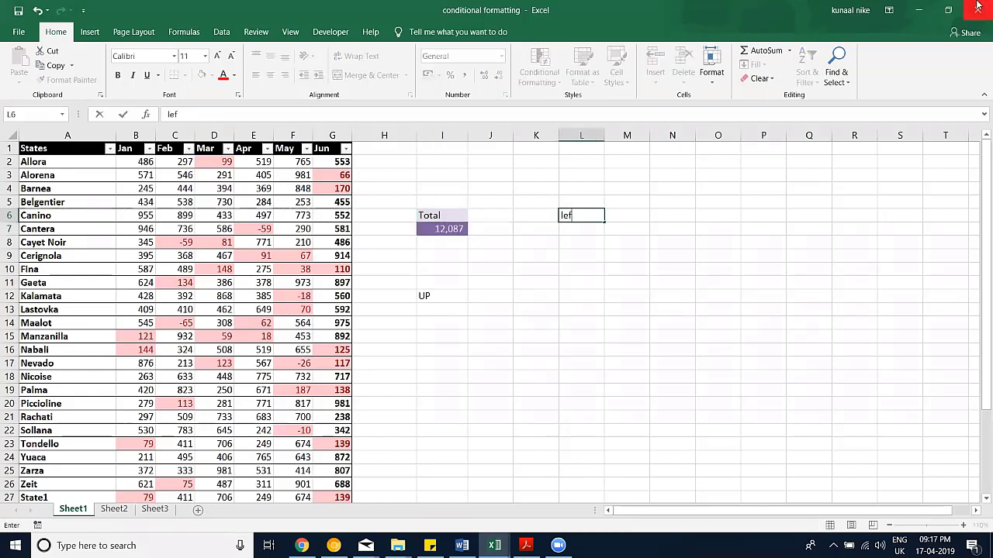
pyautogui.press('Return')
# Step: Delete I5:I7 with shift cells left, undo it, then Clear All to wipe Total and 12,087
pyautogui.moveTo(446, 203); pyautogui.dragTo(448, 230)
pyautogui.rightClick(441, 219)
pyautogui.click(476, 337)
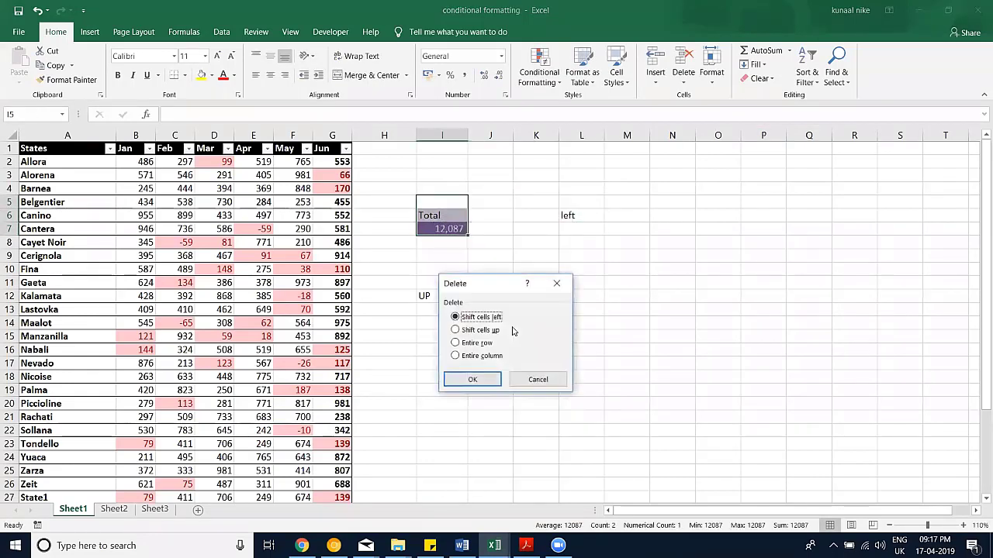
pyautogui.click(472, 380)
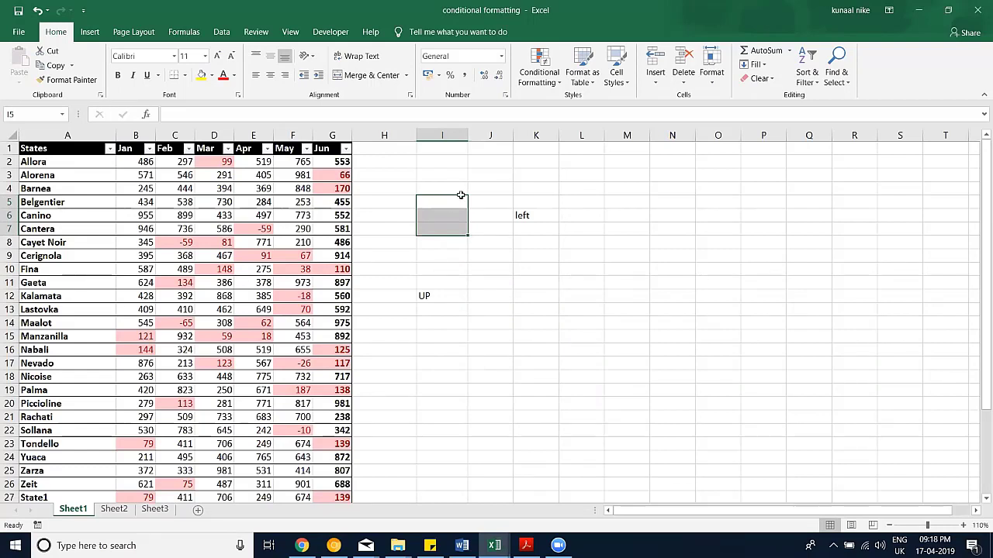
pyautogui.hotkey('ctrl', 'z')
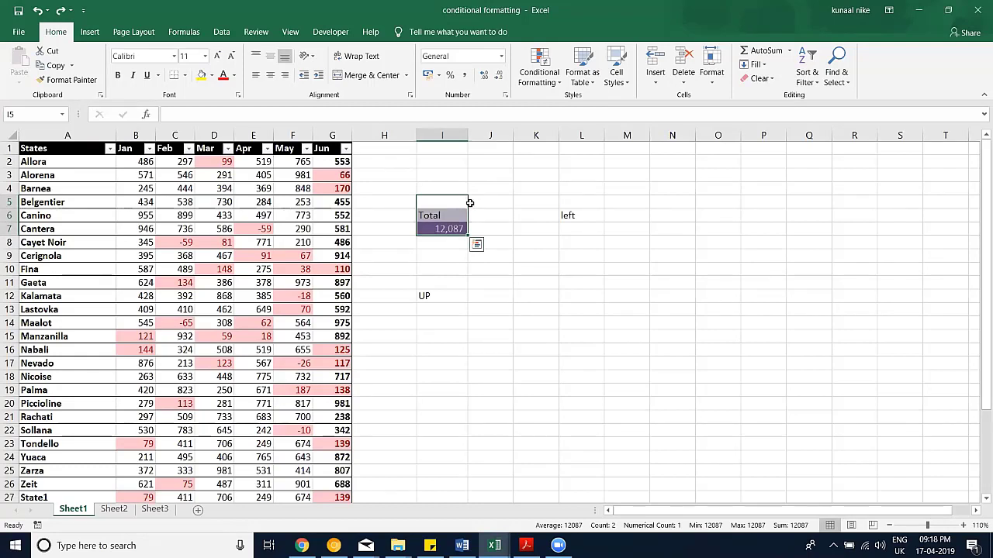
pyautogui.click(761, 78)
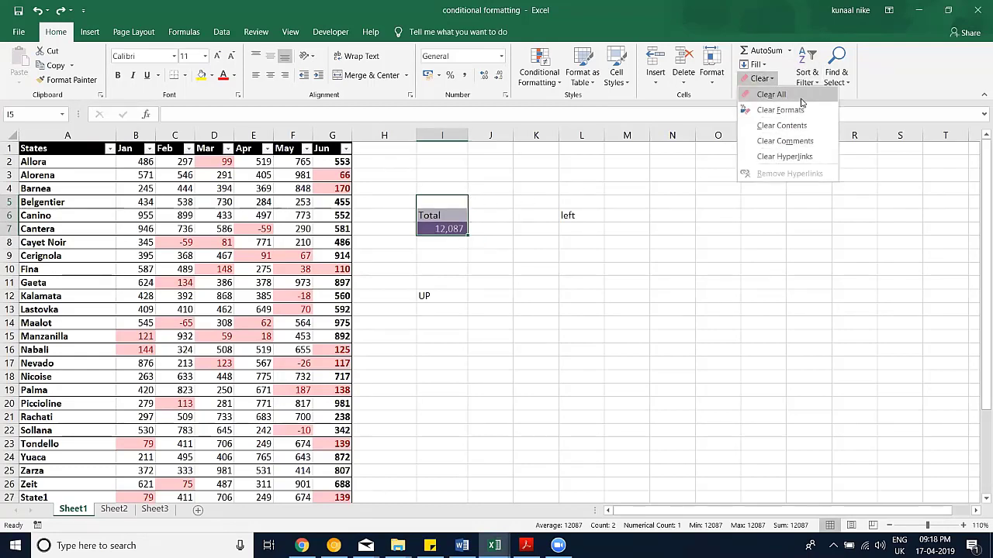
pyautogui.click(776, 94)
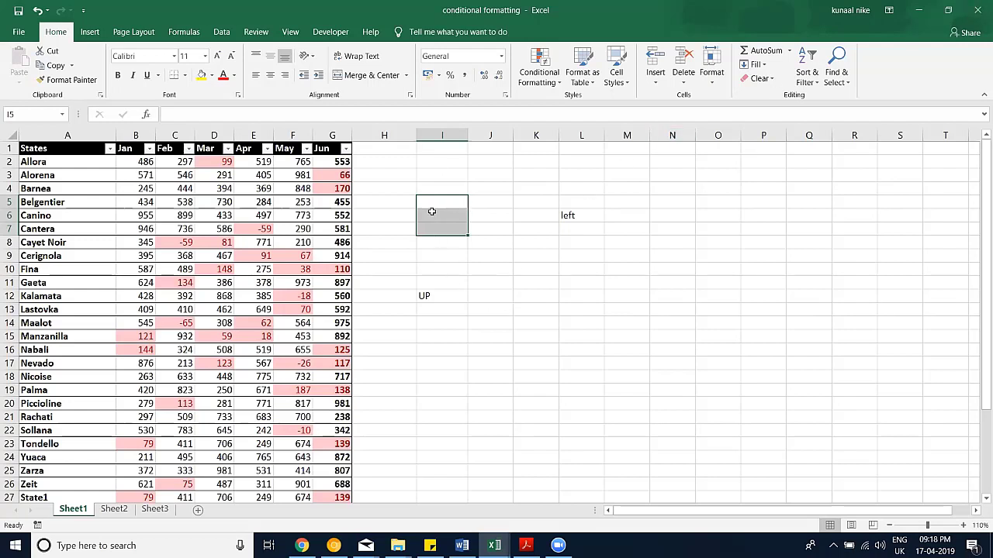
# Step: Delete the contents of I6:L18 to remove UP and left, then select empty cells I5:I11
pyautogui.moveTo(433, 210); pyautogui.dragTo(567, 379)
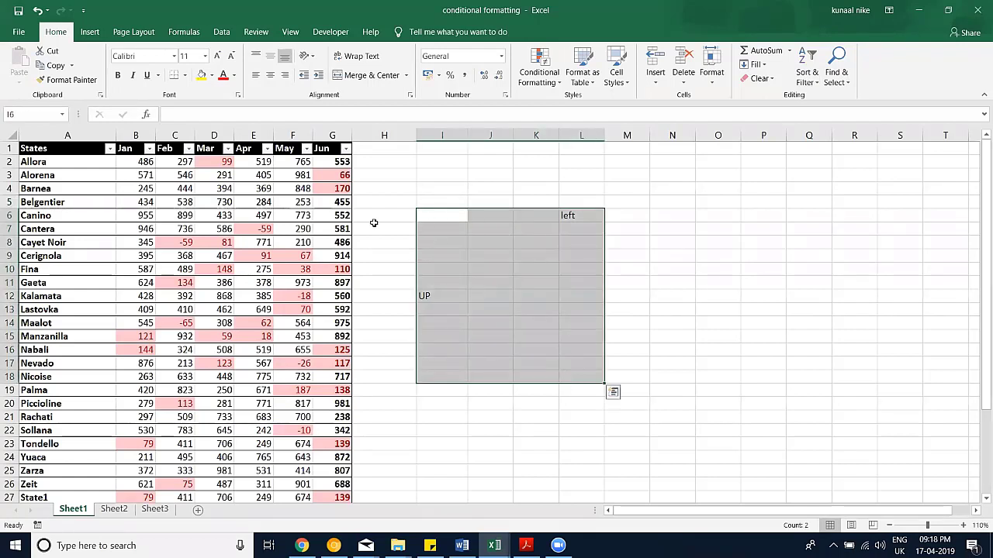
pyautogui.press('Delete')
pyautogui.moveTo(189, 227); pyautogui.dragTo(683, 227)
pyautogui.moveTo(383, 147); pyautogui.dragTo(365, 376)
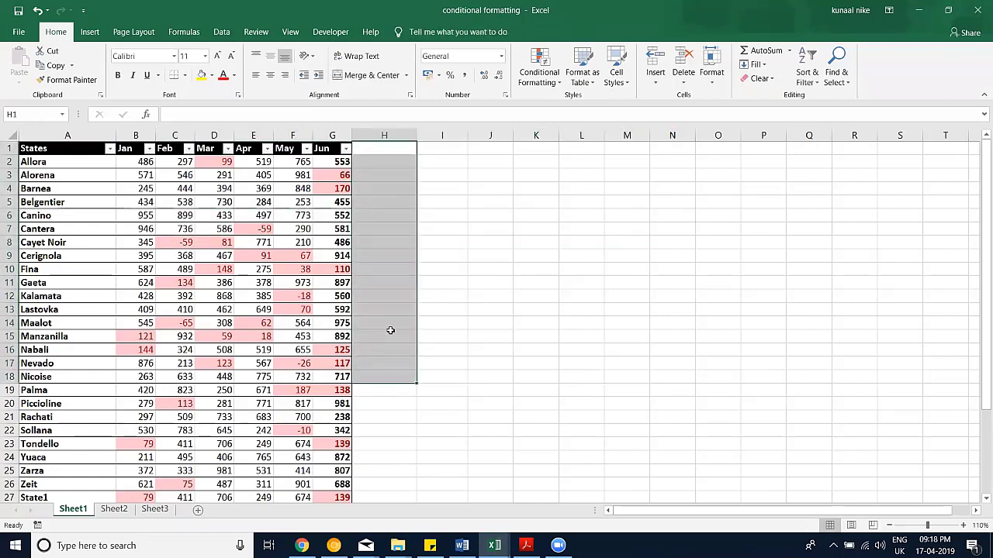
pyautogui.moveTo(445, 205); pyautogui.dragTo(430, 289)
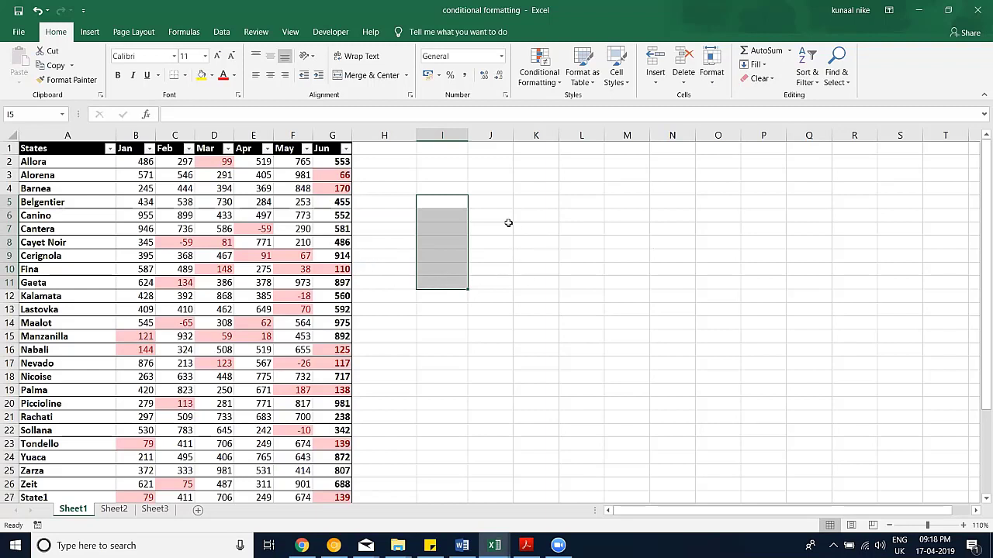
pyautogui.rightClick(482, 137)
pyautogui.click(533, 225)
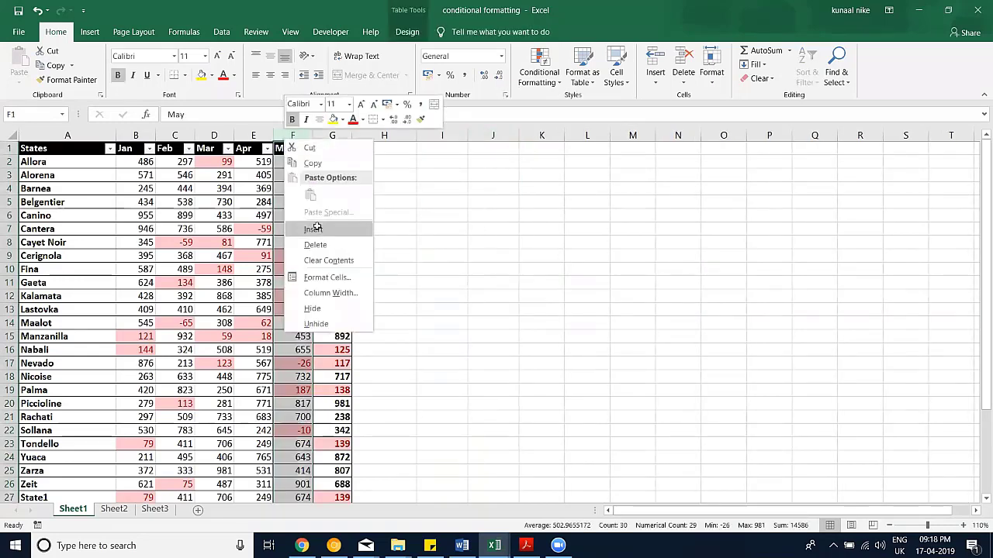
pyautogui.click(313, 230)
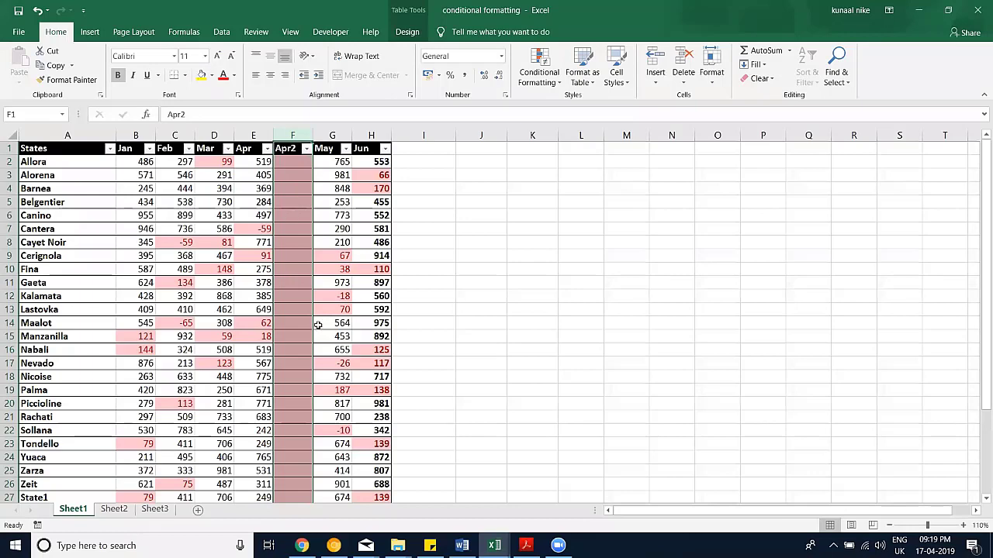
pyautogui.scroll(-5, 318, 325)
pyautogui.scroll(5, 316, 264)
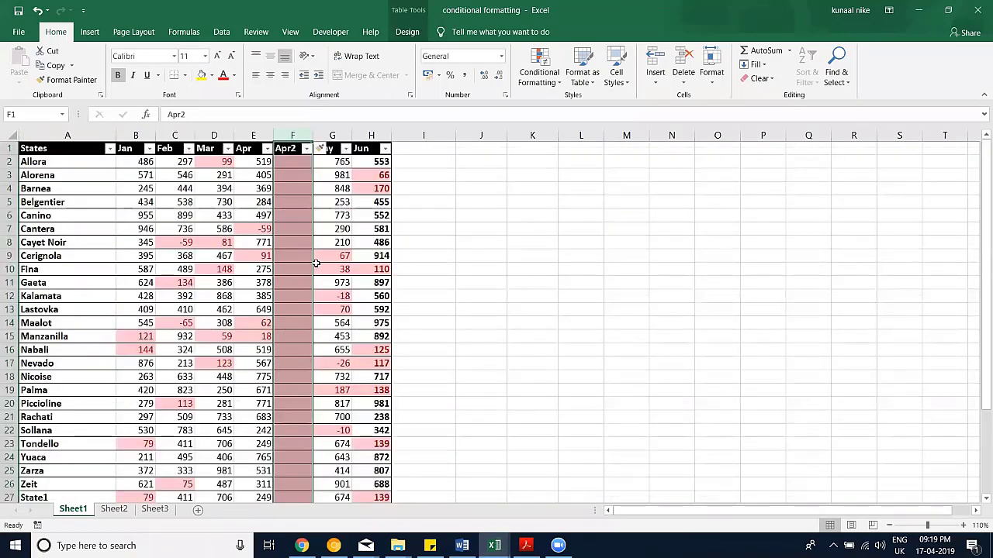
pyautogui.moveTo(316, 264); pyautogui.dragTo(316, 263)
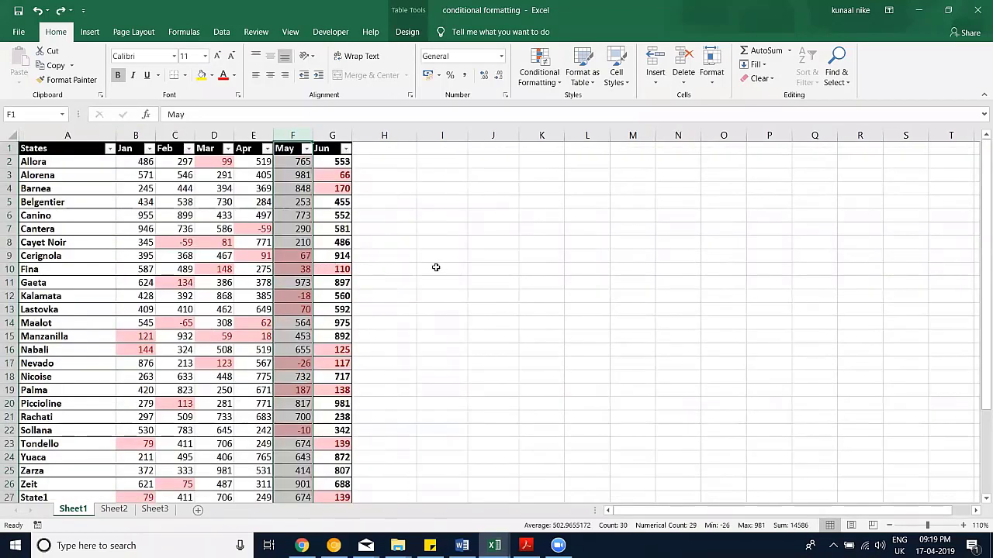
pyautogui.moveTo(448, 200); pyautogui.dragTo(450, 236)
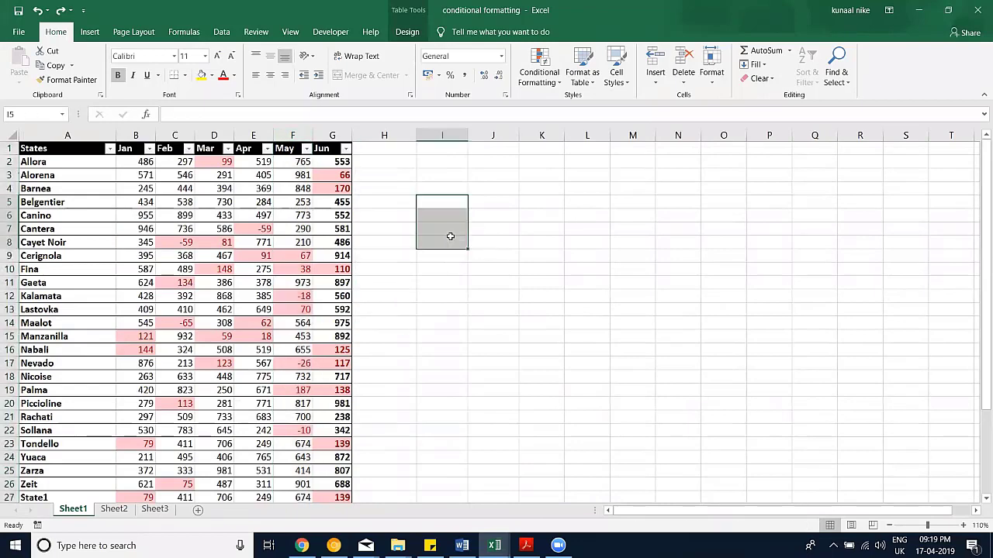
pyautogui.click(760, 79)
pyautogui.click(760, 79)
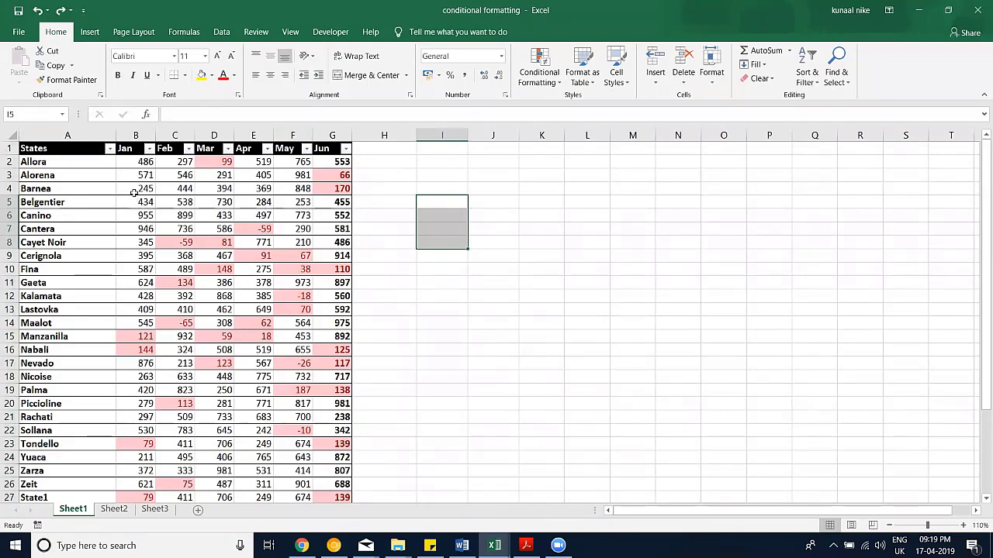
pyautogui.press('alt')
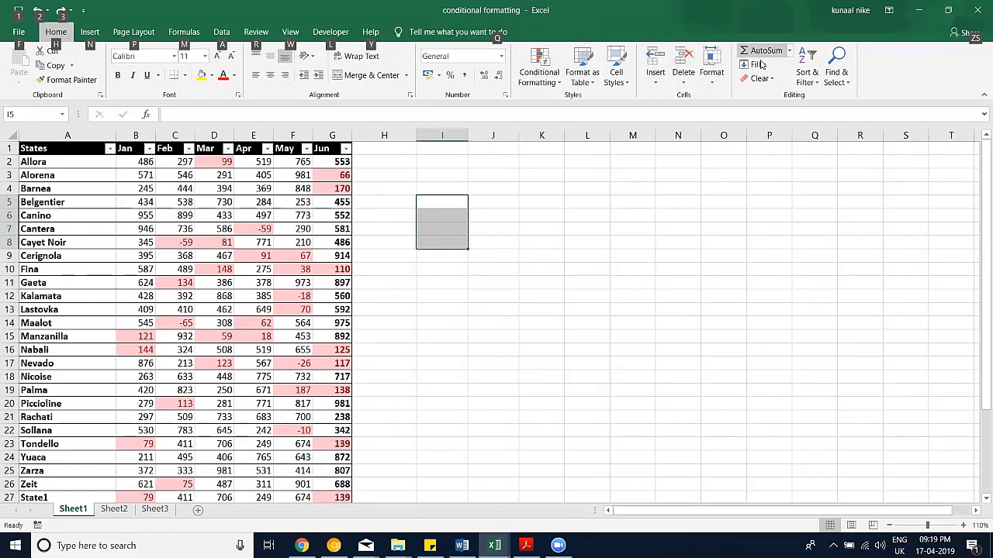
pyautogui.press('q')
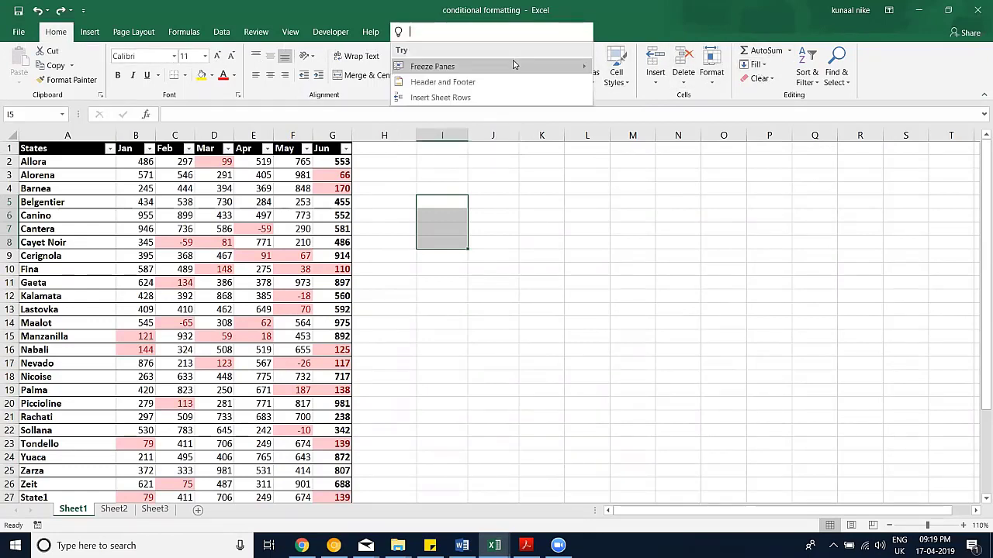
pyautogui.press('Escape')
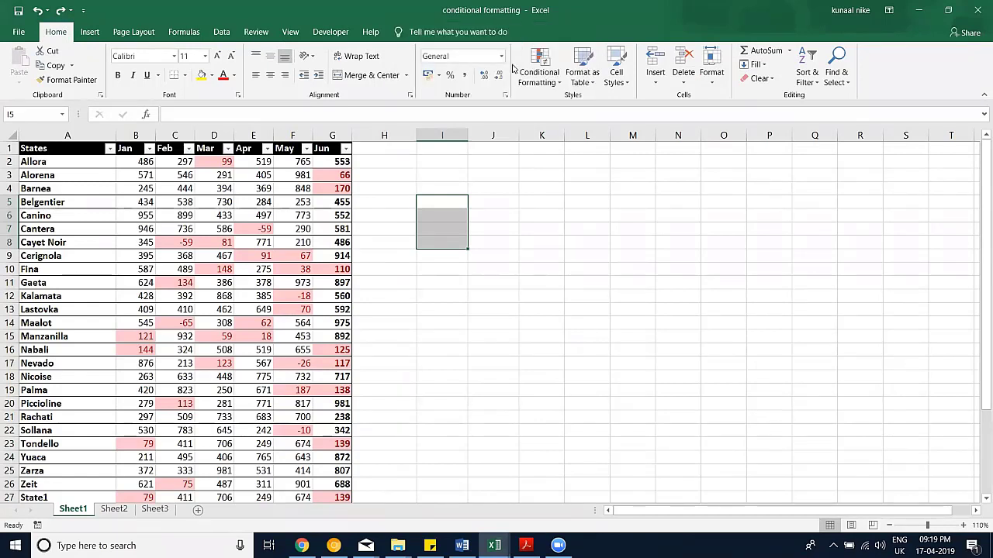
pyautogui.press('alt')
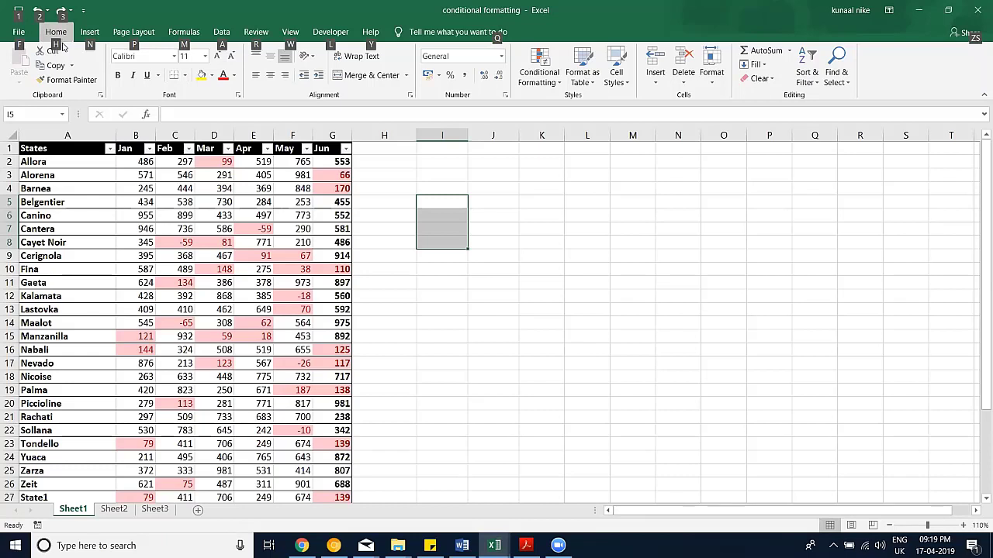
pyautogui.press('h')
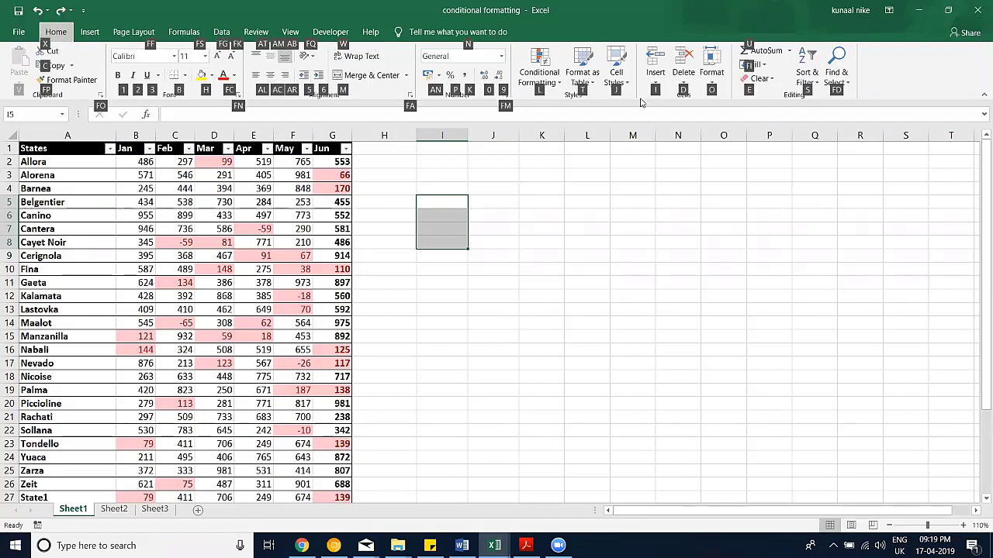
pyautogui.press('e')
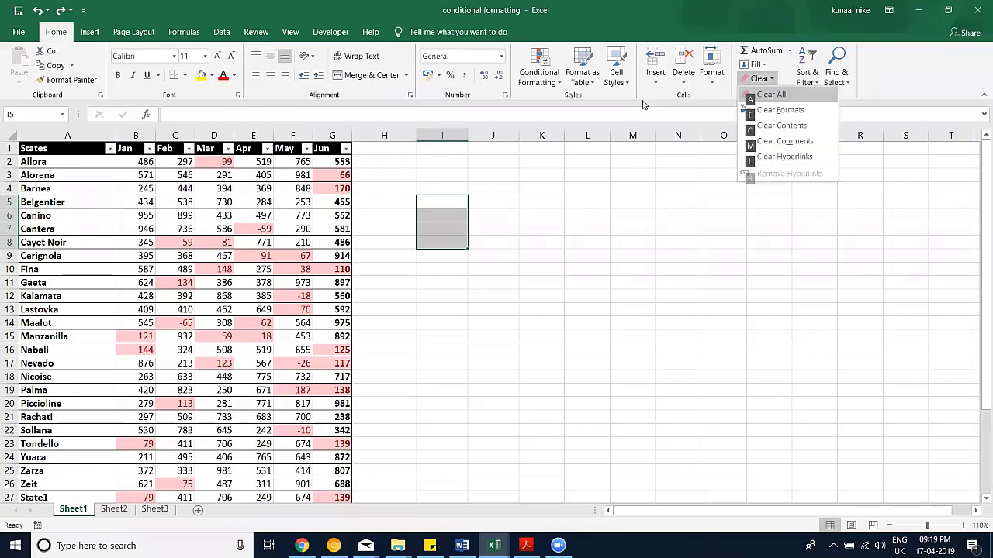
pyautogui.press('a')
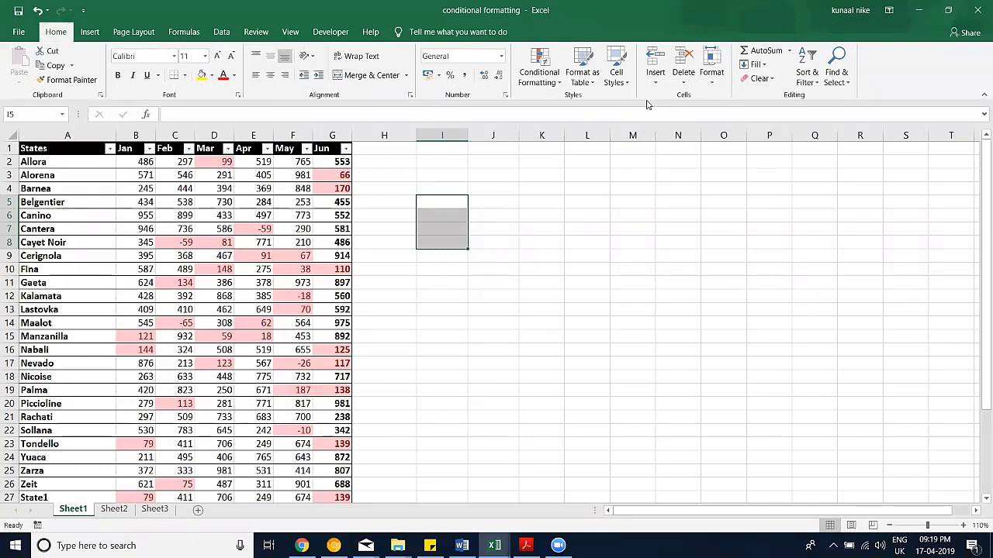
# Step: Type sample text in I5 and I7 and fill I5:I7 yellow
pyautogui.write('sdrg')
pyautogui.click(443, 227)
pyautogui.write('sdfg')
pyautogui.click(442, 215)
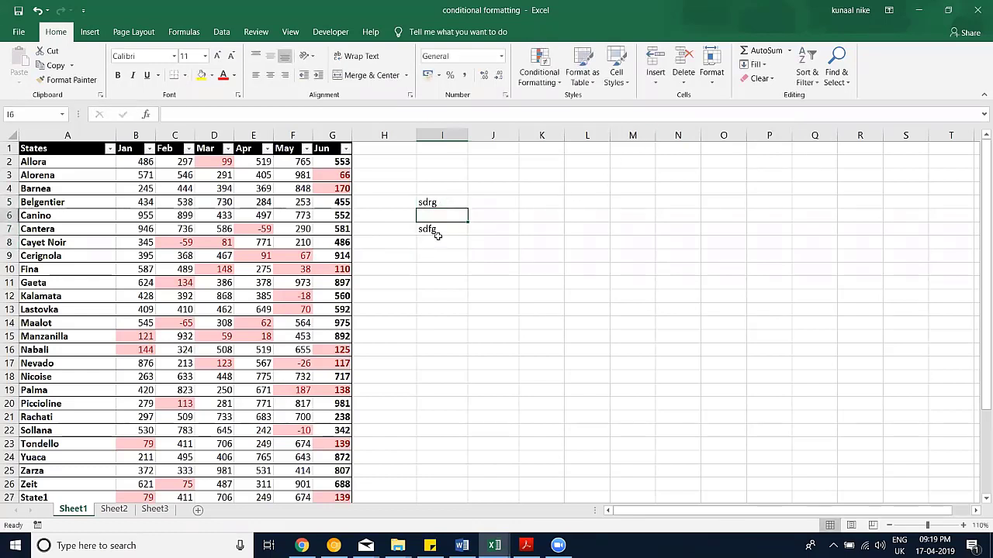
pyautogui.moveTo(442, 201); pyautogui.dragTo(442, 233)
pyautogui.click(201, 74)
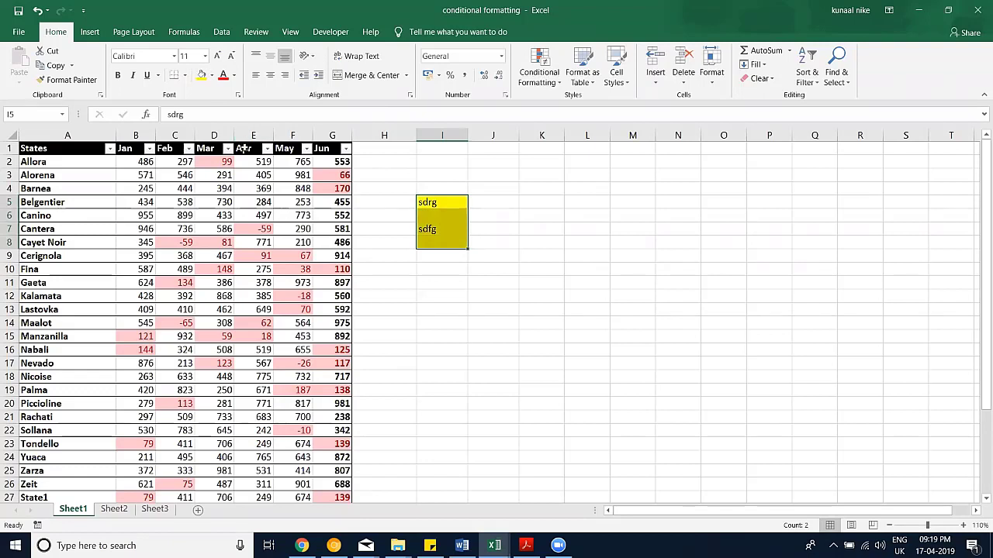
# Step: Clear All on I5:I7 with Alt,H,E,A, undoing and repeating until the cells end empty
pyautogui.press('alt')
pyautogui.press('h')
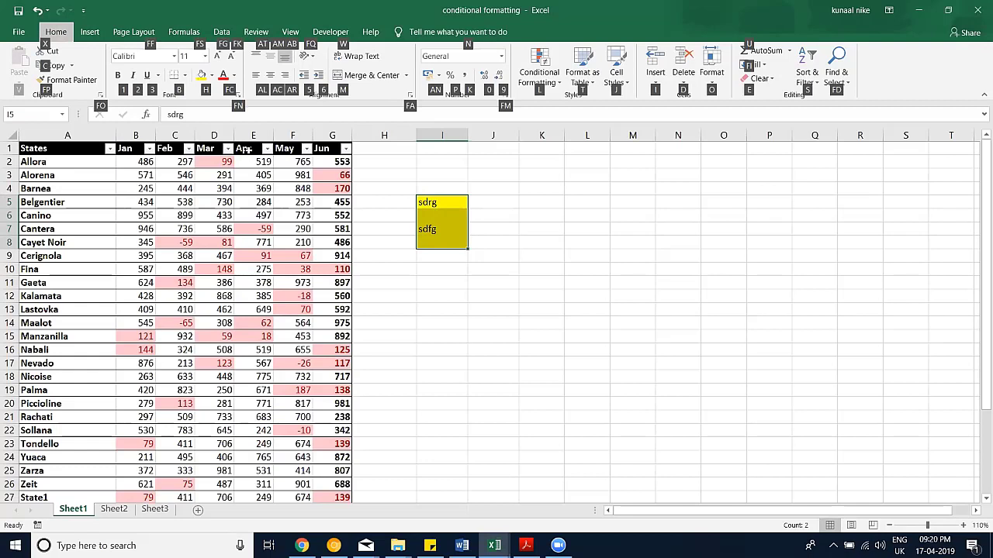
pyautogui.press('e')
pyautogui.press('a')
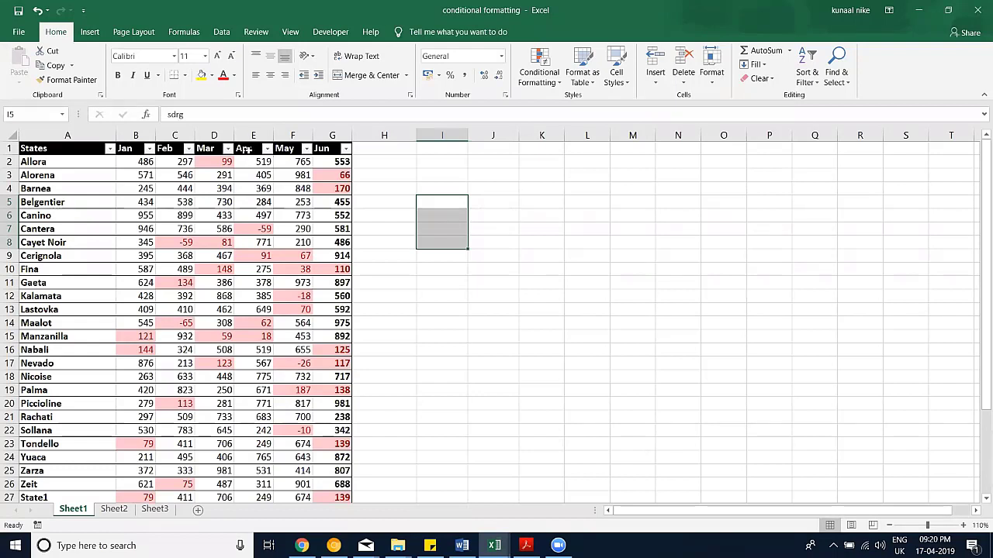
pyautogui.hotkey('ctrl', 'z')
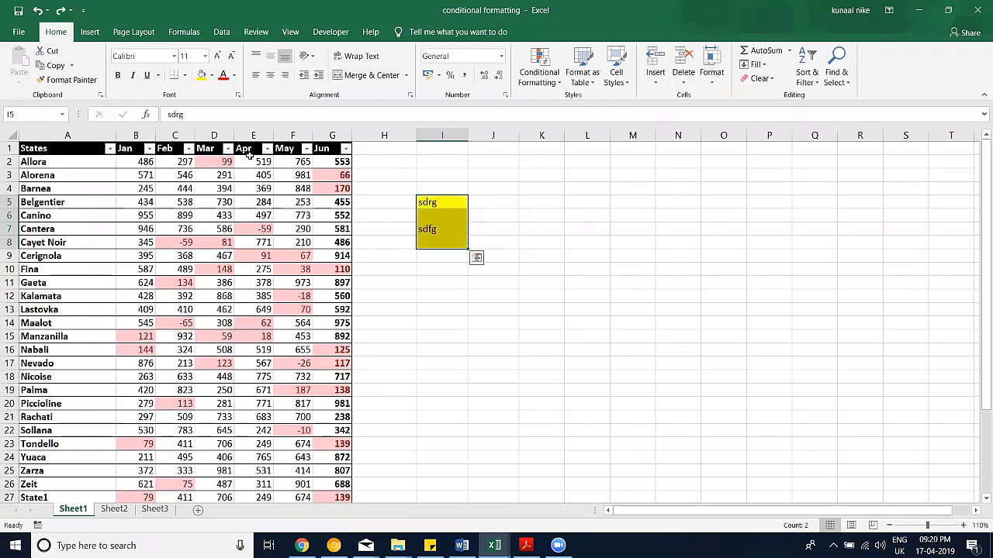
pyautogui.press('alt')
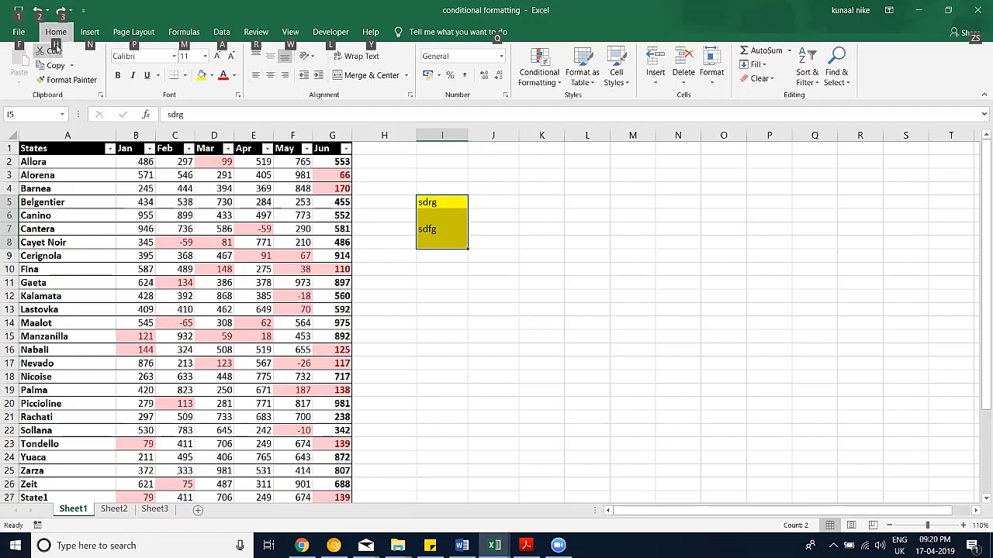
pyautogui.press('h')
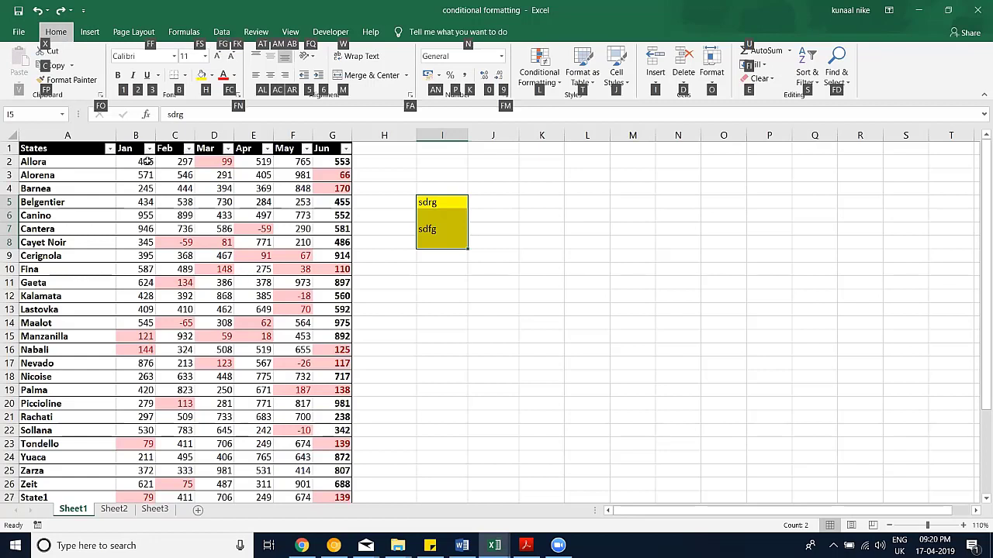
pyautogui.press('e')
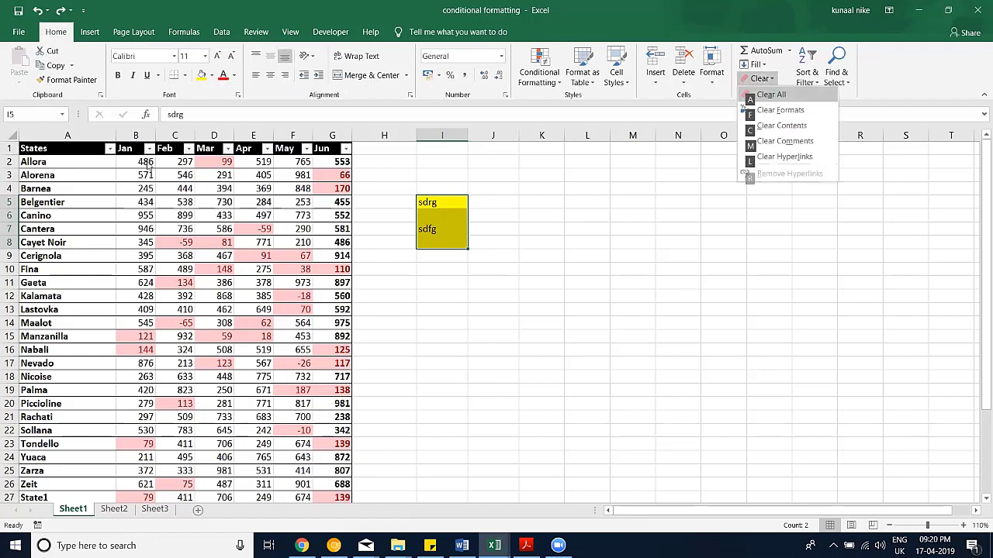
pyautogui.press('a')
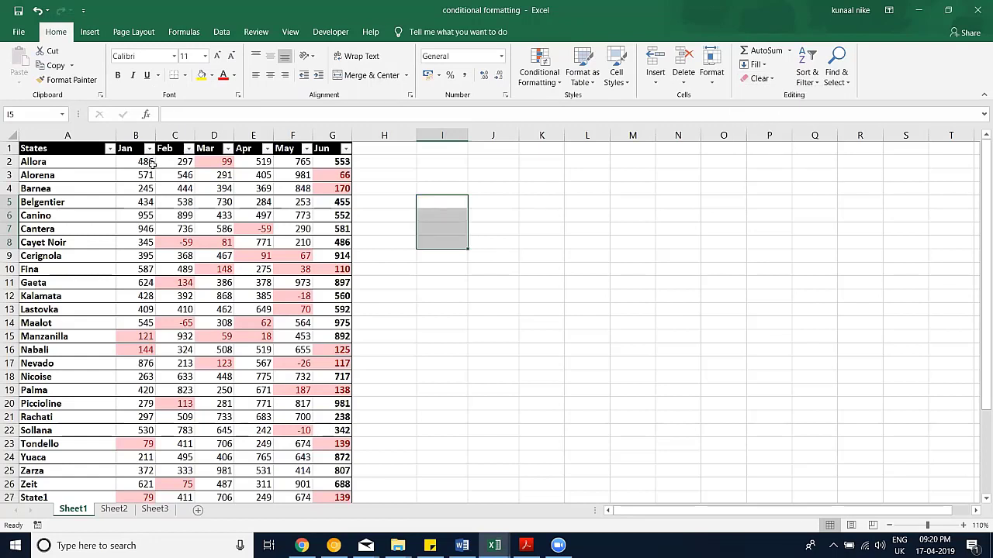
pyautogui.hotkey('ctrl', 'z')
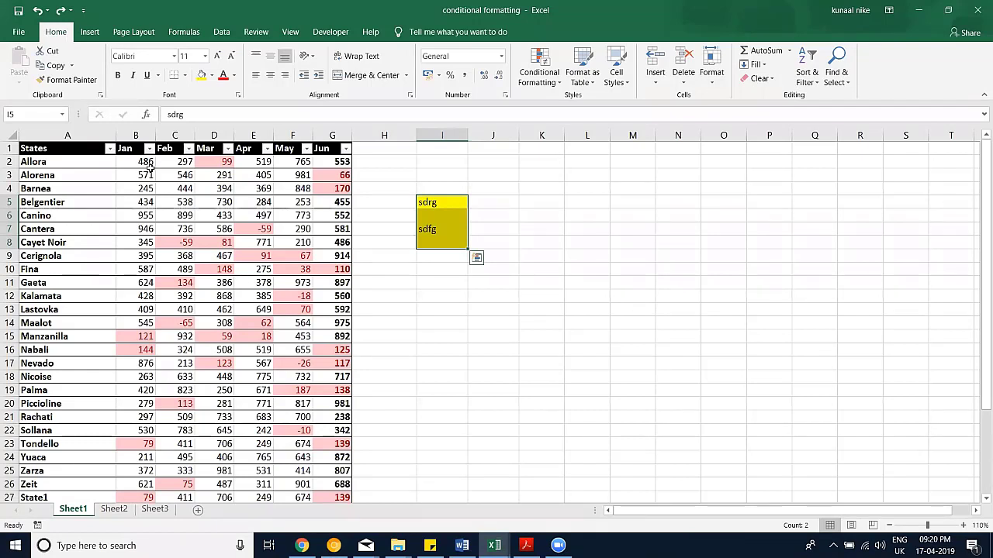
pyautogui.press('alt')
pyautogui.press('h')
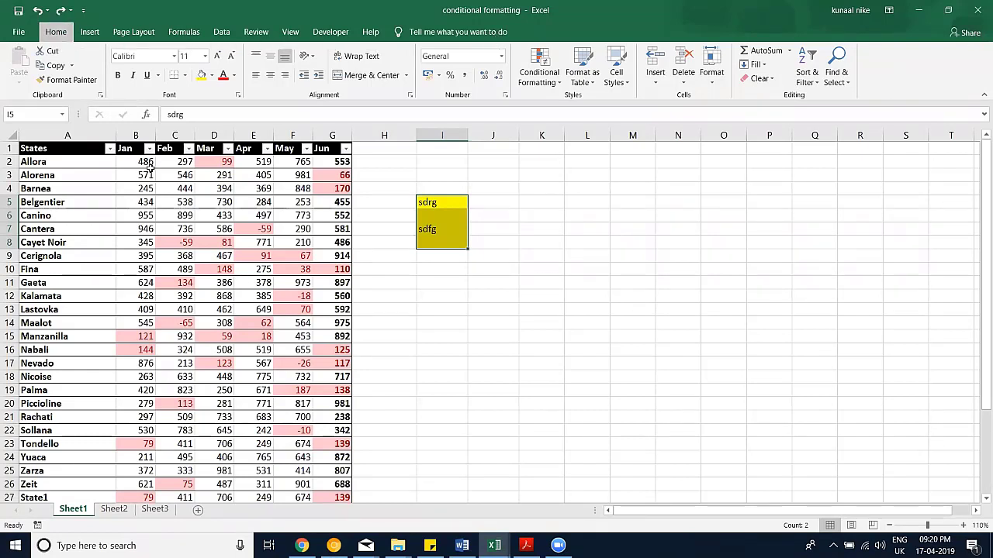
pyautogui.press('e')
pyautogui.press('a')
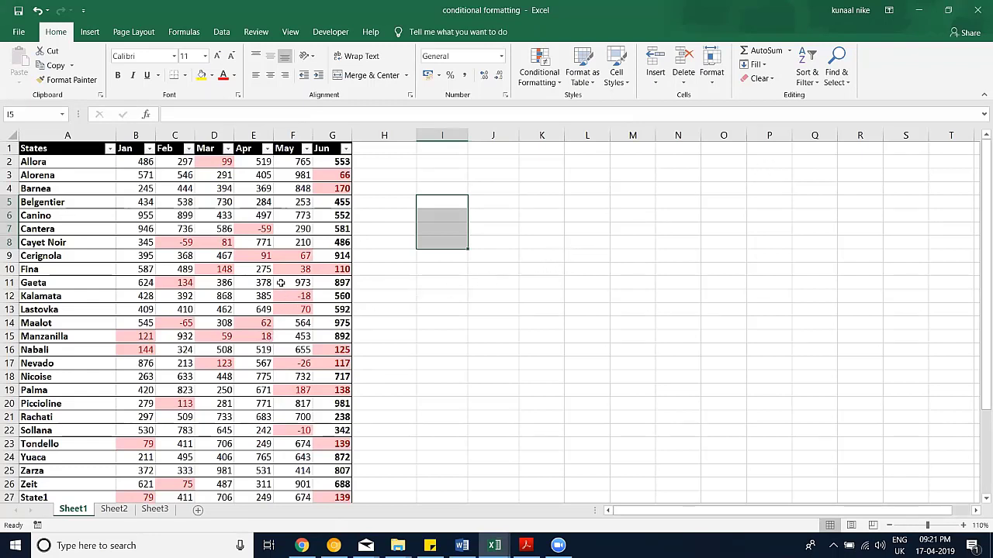
# Step: Delete May values 253, 973, 453, -10 and 643 in F5, F11, F15, F22, F24, then select column F
pyautogui.click(297, 201)
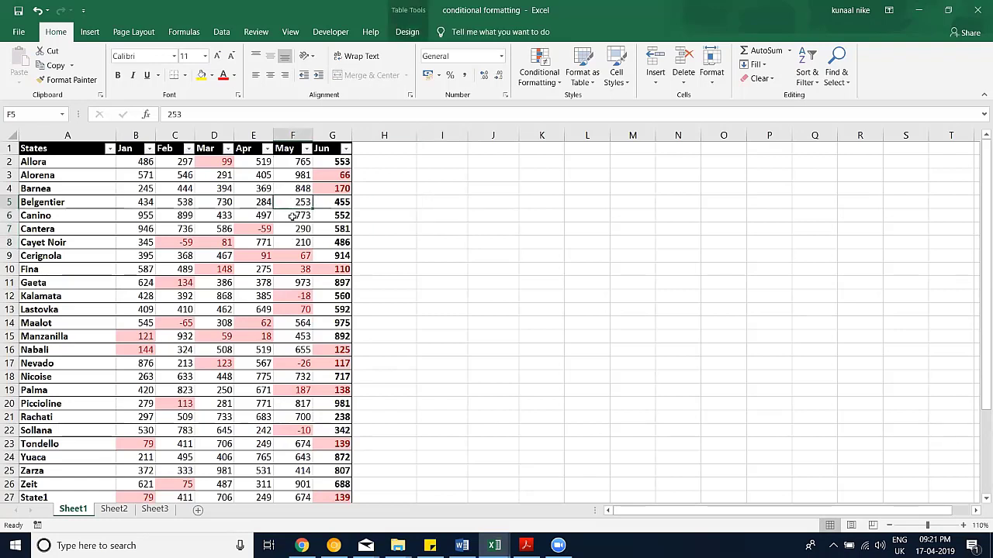
pyautogui.press('Delete')
pyautogui.click(301, 283)
pyautogui.press('Delete')
pyautogui.click(291, 336)
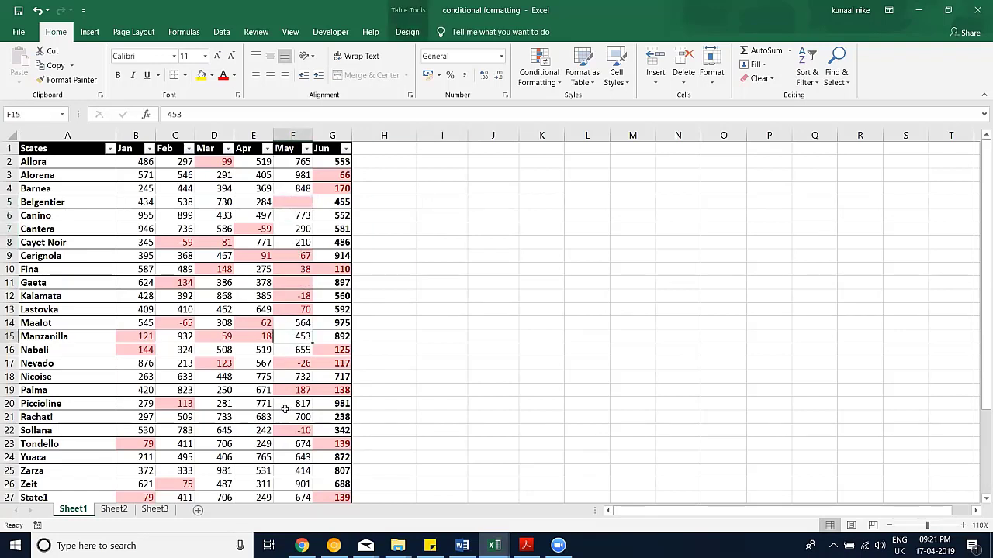
pyautogui.press('Delete')
pyautogui.click(289, 431)
pyautogui.press('Delete')
pyautogui.click(290, 459)
pyautogui.press('Delete')
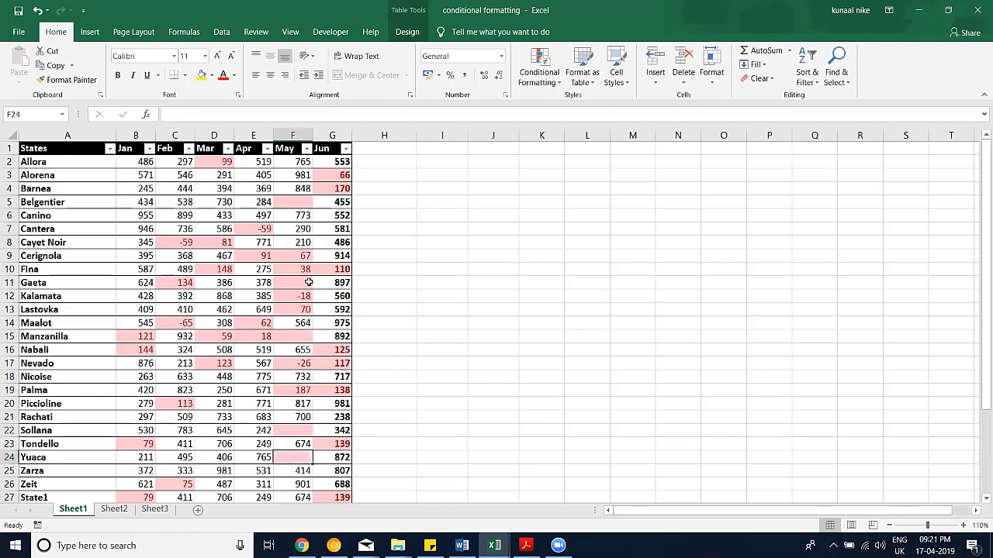
pyautogui.scroll(-1, 298, 248)
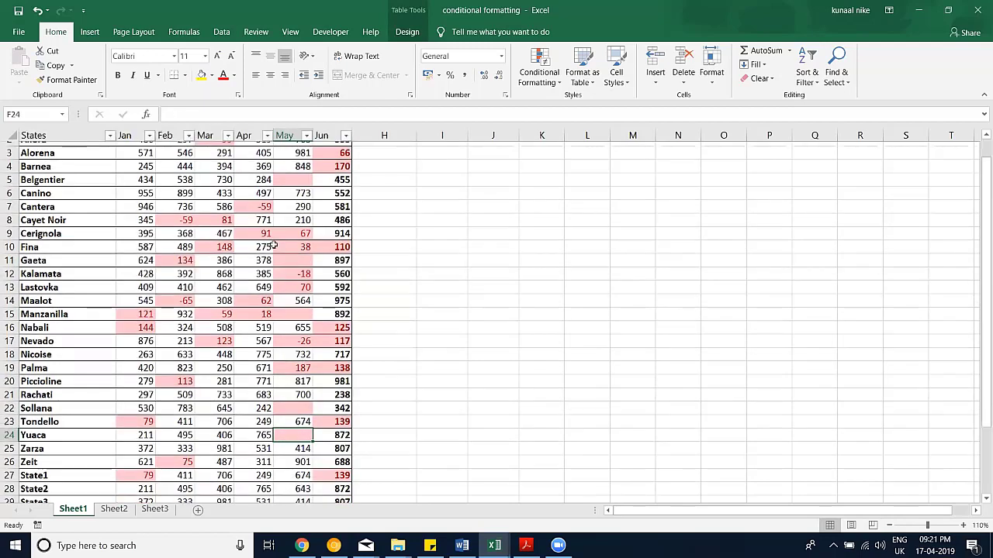
pyautogui.scroll(1, 274, 244)
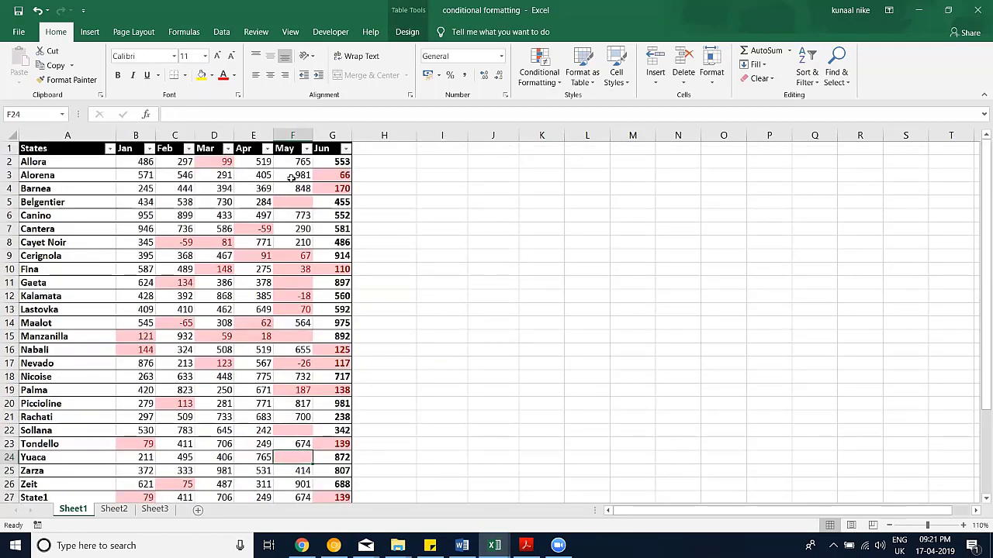
pyautogui.click(292, 135)
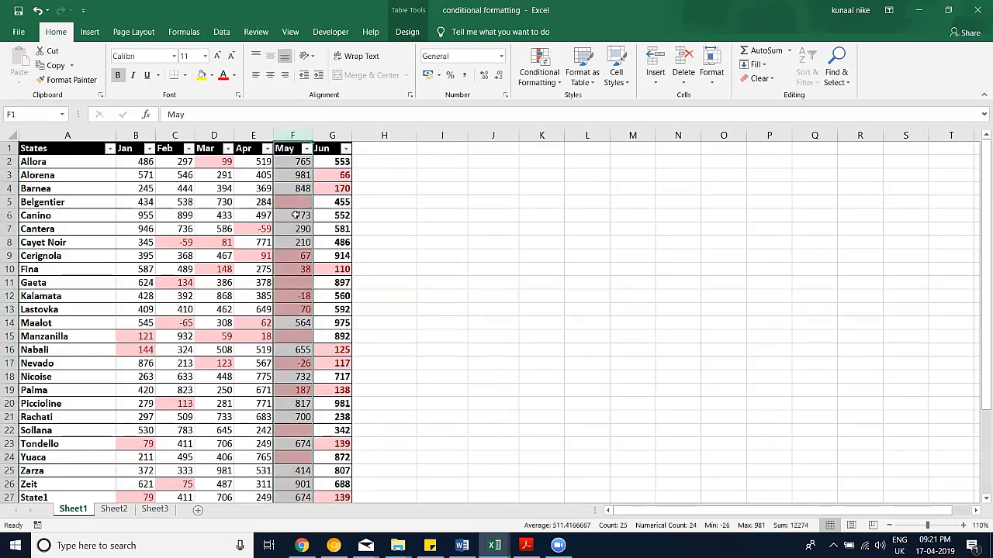
pyautogui.click(307, 148)
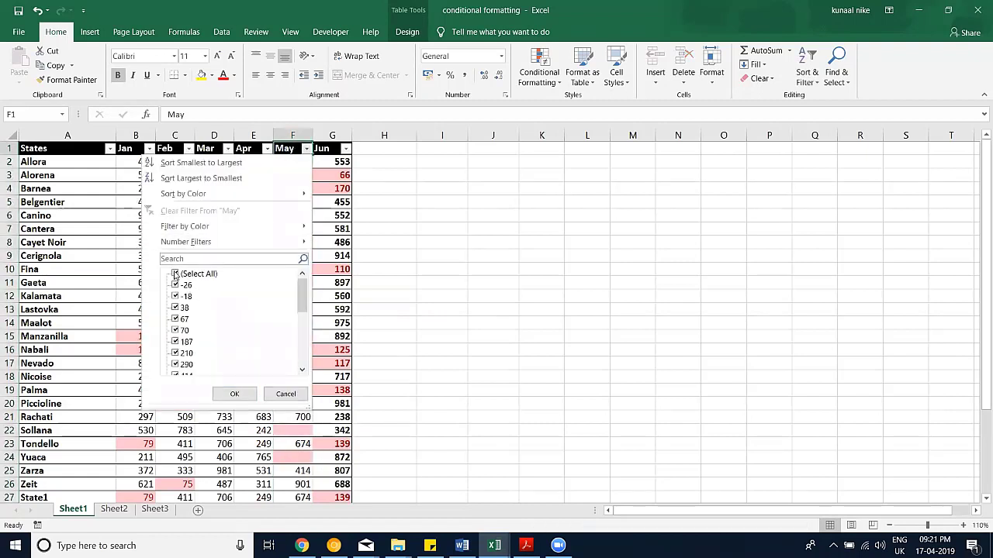
pyautogui.click(175, 274)
pyautogui.scroll(-5, 220, 344)
pyautogui.scroll(-1, 188, 372)
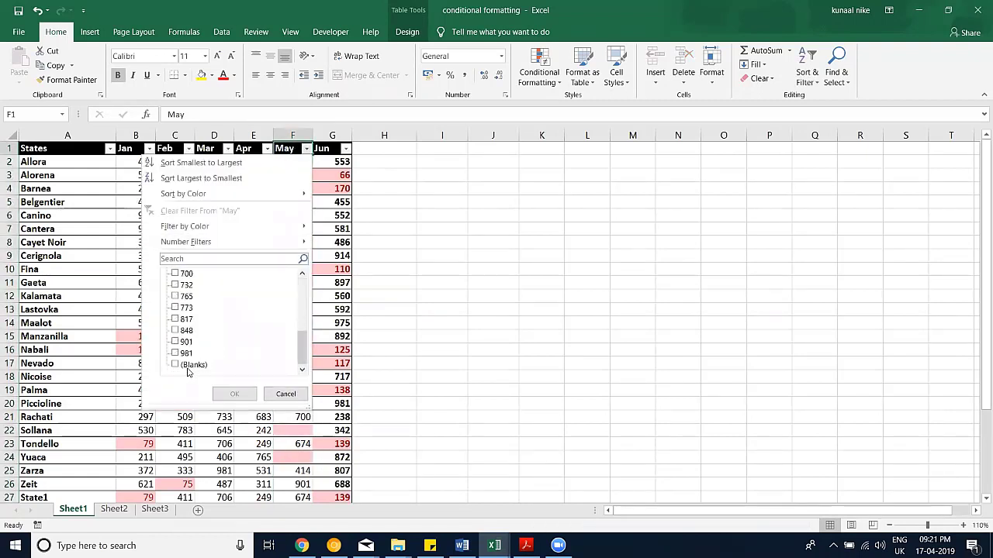
pyautogui.click(175, 364)
pyautogui.click(234, 394)
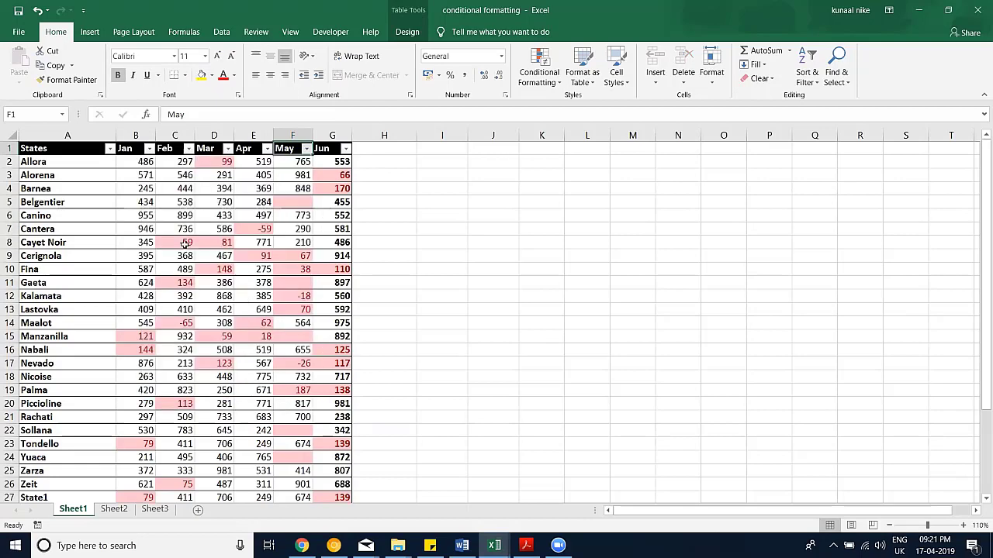
pyautogui.moveTo(9, 161); pyautogui.dragTo(9, 215)
pyautogui.rightClick(61, 189)
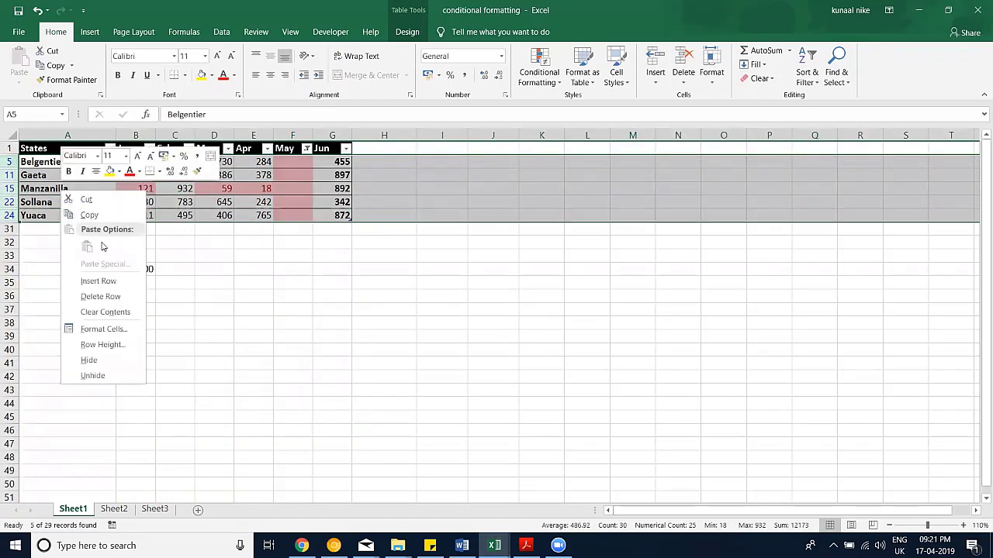
pyautogui.click(128, 298)
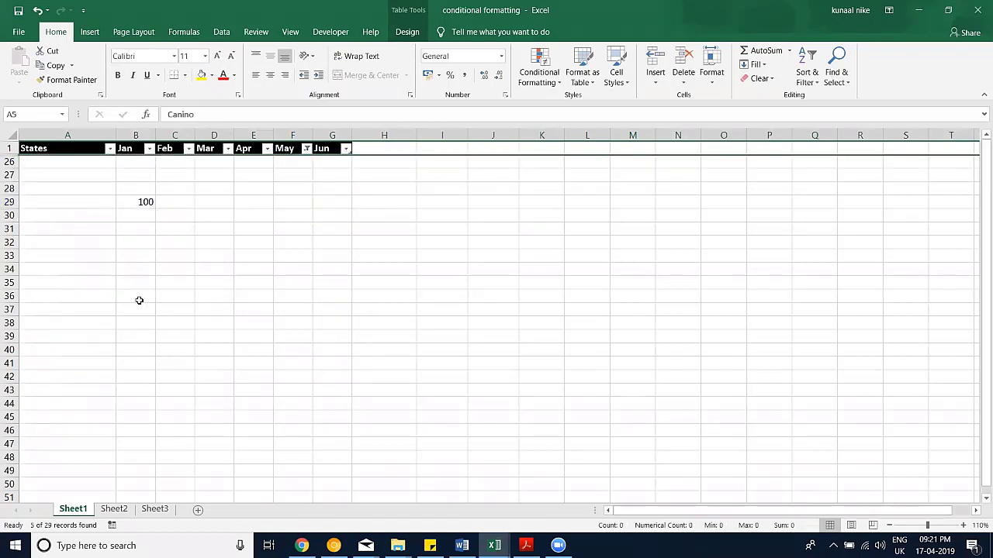
pyautogui.hotkey('ctrl', 'z')
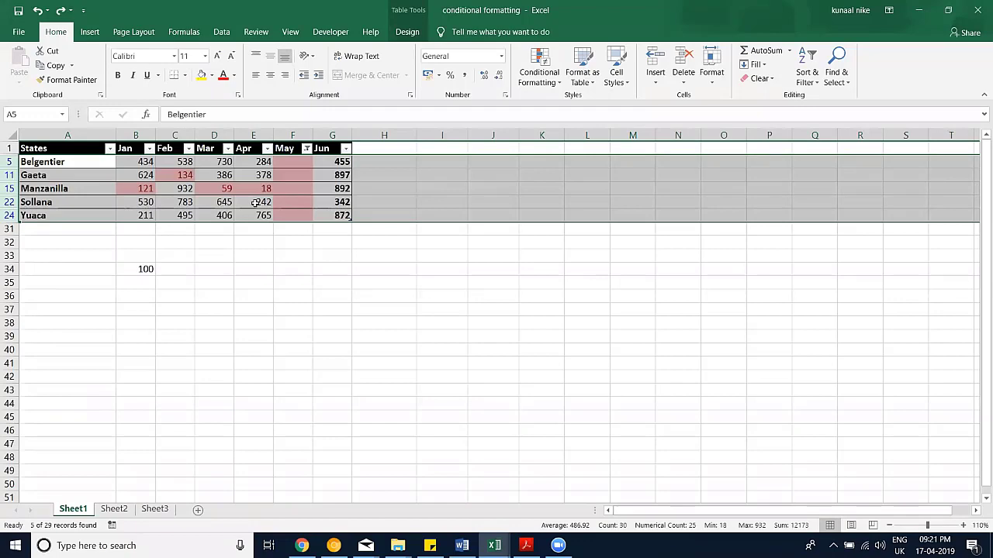
pyautogui.hotkey('ctrl', 'z')
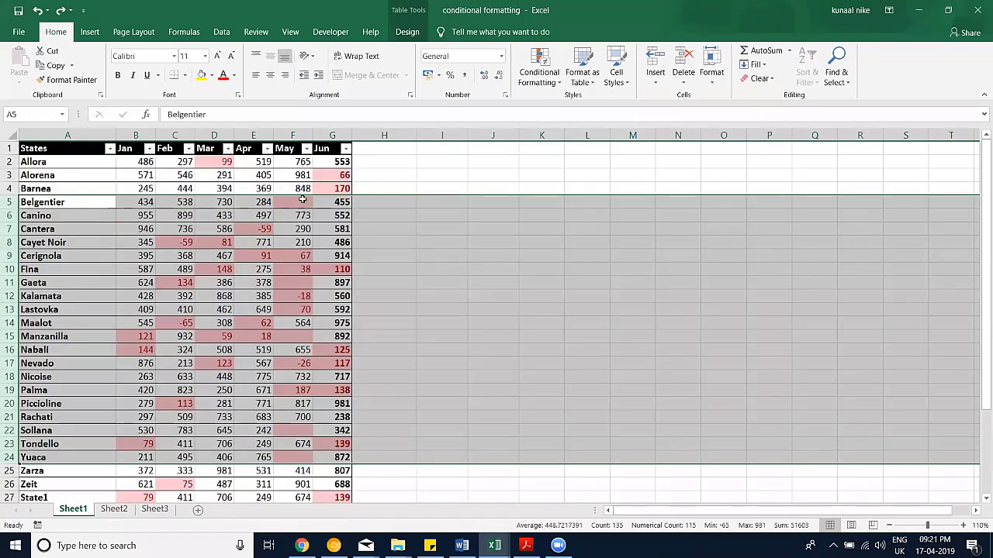
# Step: Undo back to the May selection, then use Go To Special > Blanks to select every blank cell
pyautogui.hotkey('ctrl', 'z')
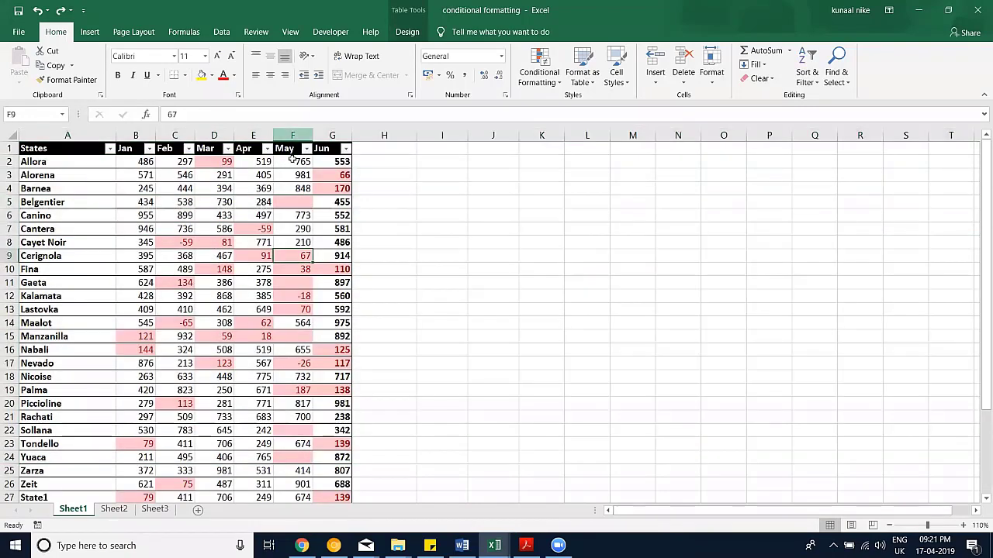
pyautogui.hotkey('ctrl', 'z')
pyautogui.hotkey('ctrl', 'z')
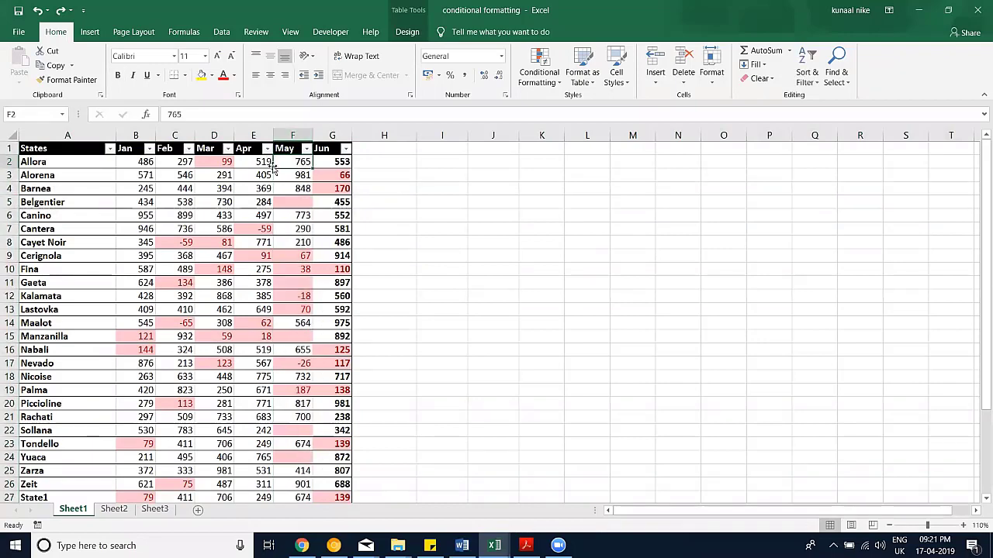
pyautogui.hotkey('ctrl', 'z')
pyautogui.hotkey('ctrl', 'z')
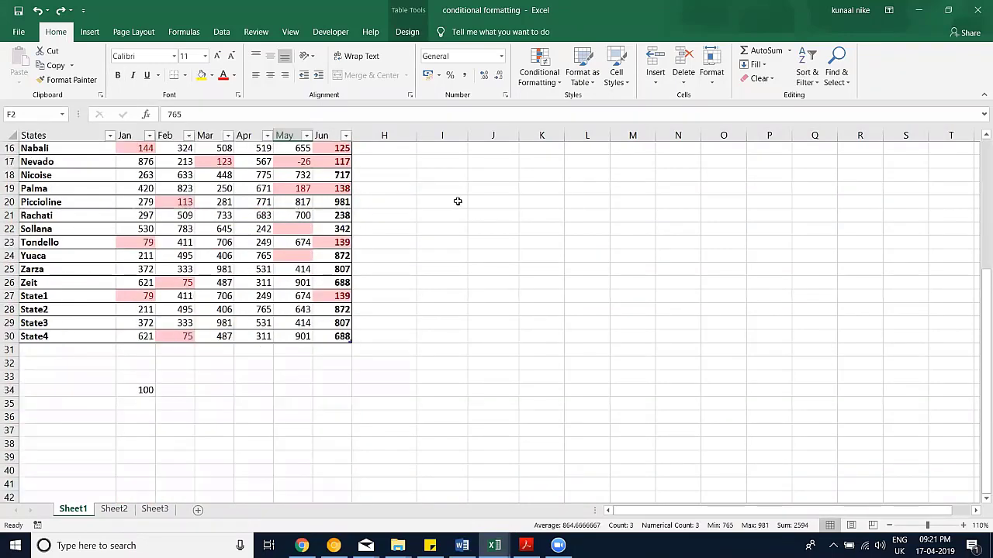
pyautogui.scroll(5, 456, 202)
pyautogui.click(837, 85)
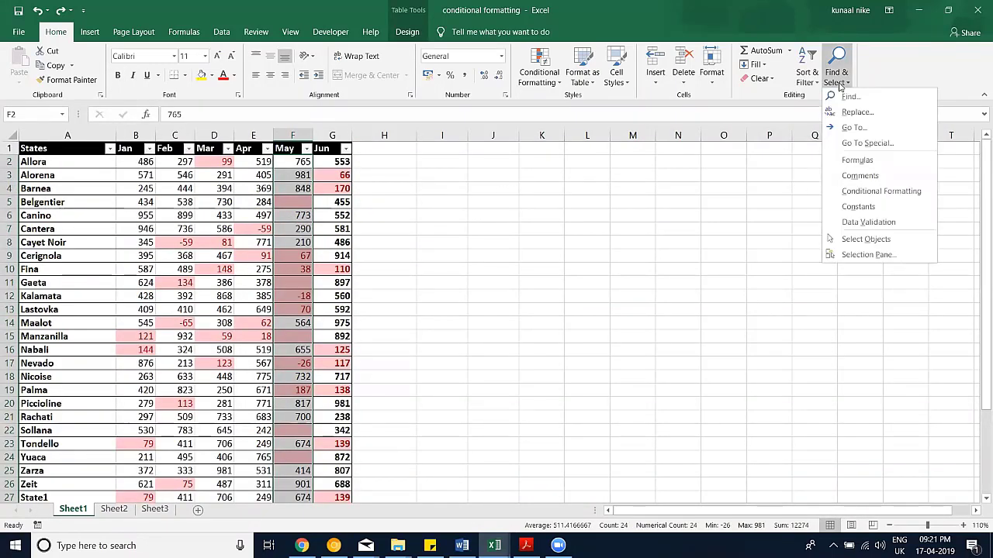
pyautogui.press('Return')
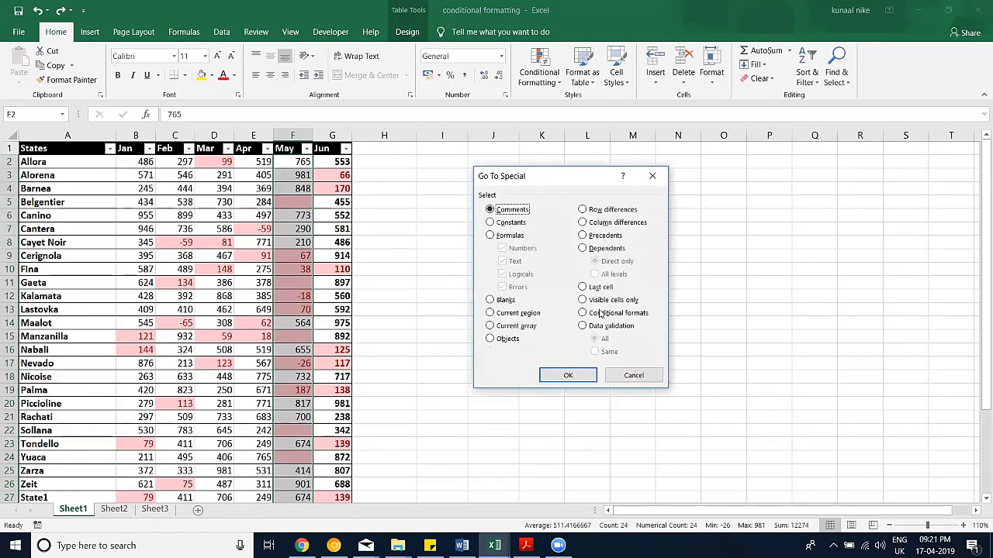
pyautogui.click(501, 303)
pyautogui.press('Return')
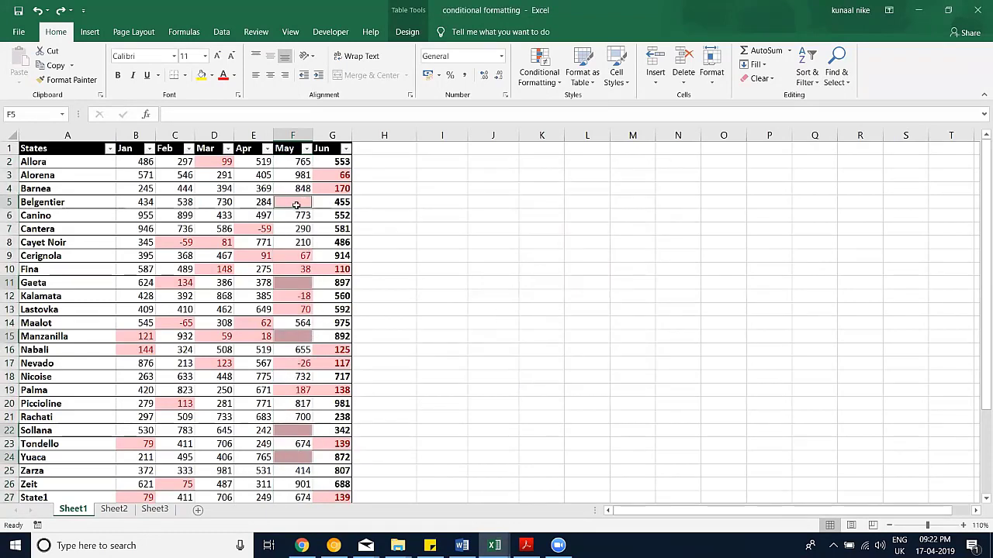
# Step: Delete the table rows containing blank May cells, then undo to restore them
pyautogui.rightClick(291, 201)
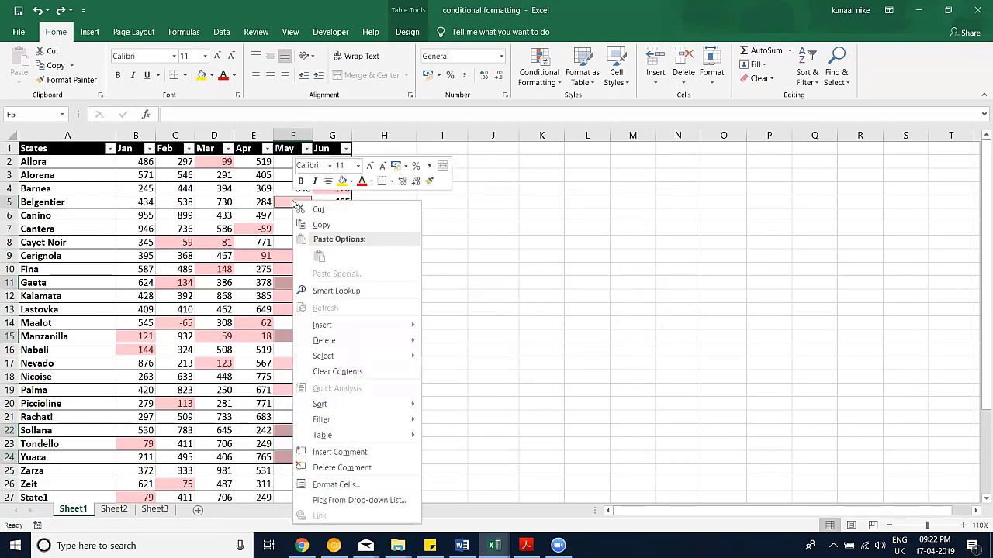
pyautogui.moveTo(337, 341)
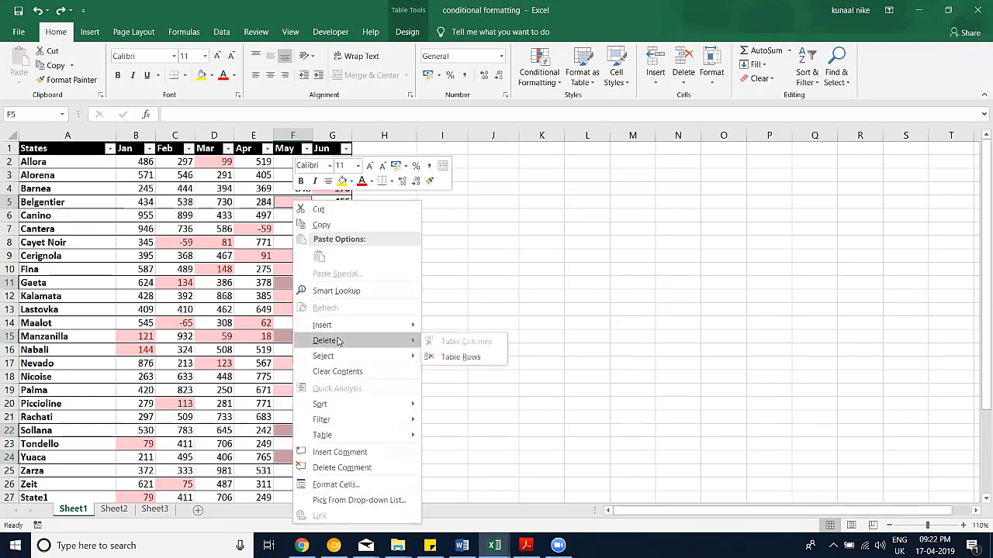
pyautogui.click(462, 357)
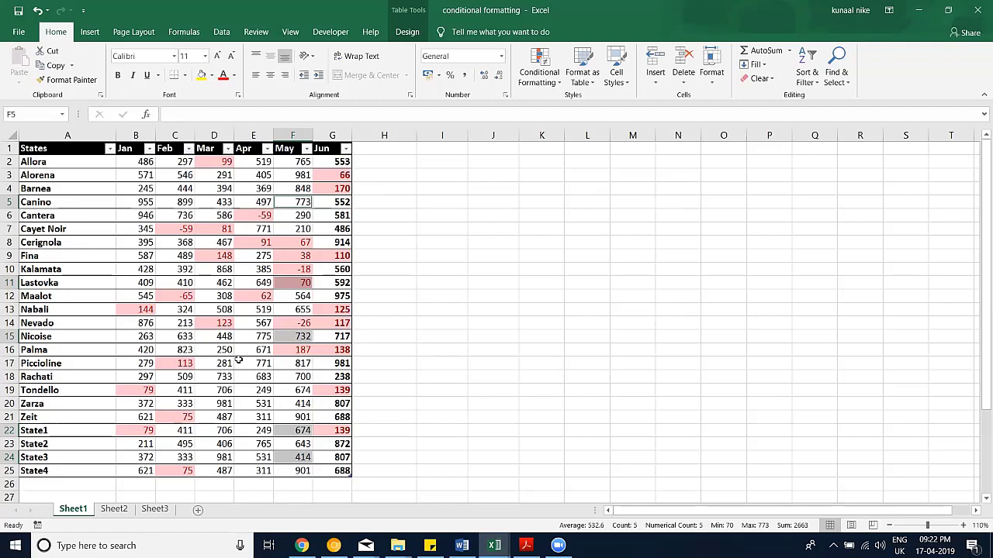
pyautogui.hotkey('ctrl', 'z')
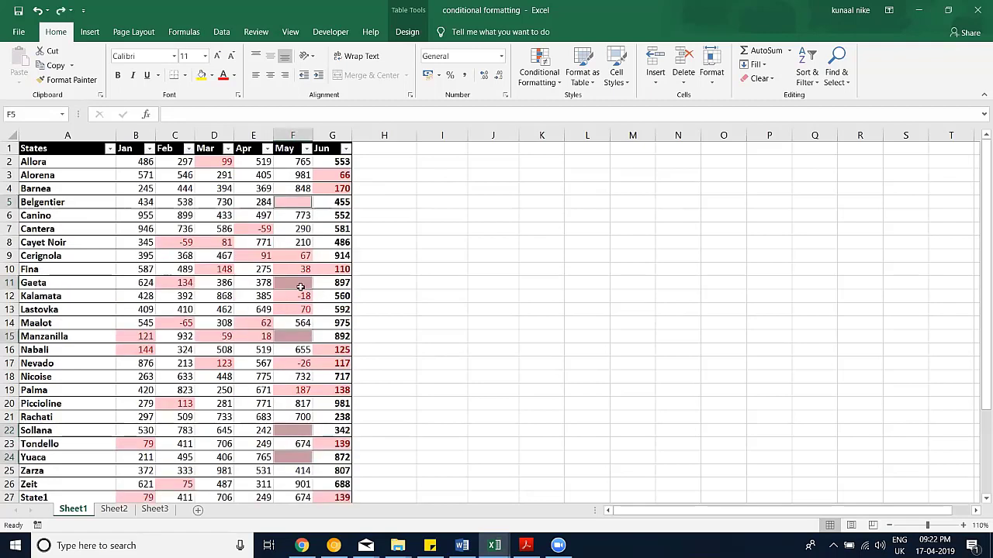
# Step: Select only F11 and bring up the Find & Select commands
pyautogui.click(301, 283)
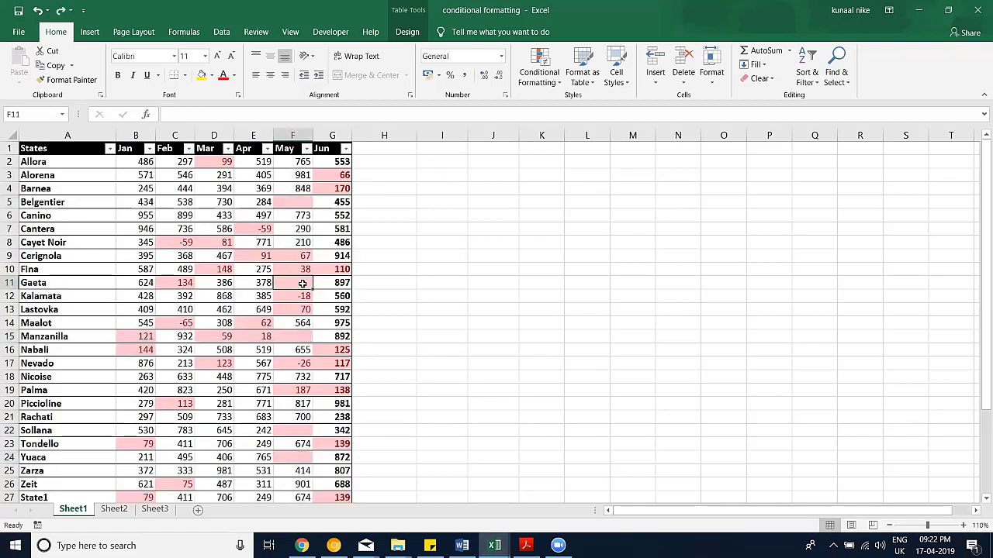
pyautogui.click(806, 75)
pyautogui.click(830, 78)
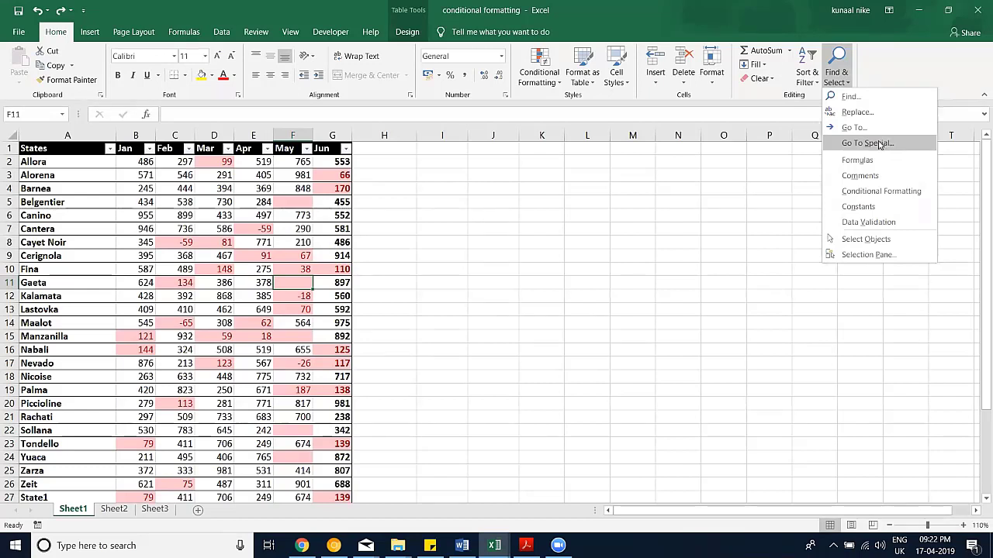
pyautogui.click(320, 327)
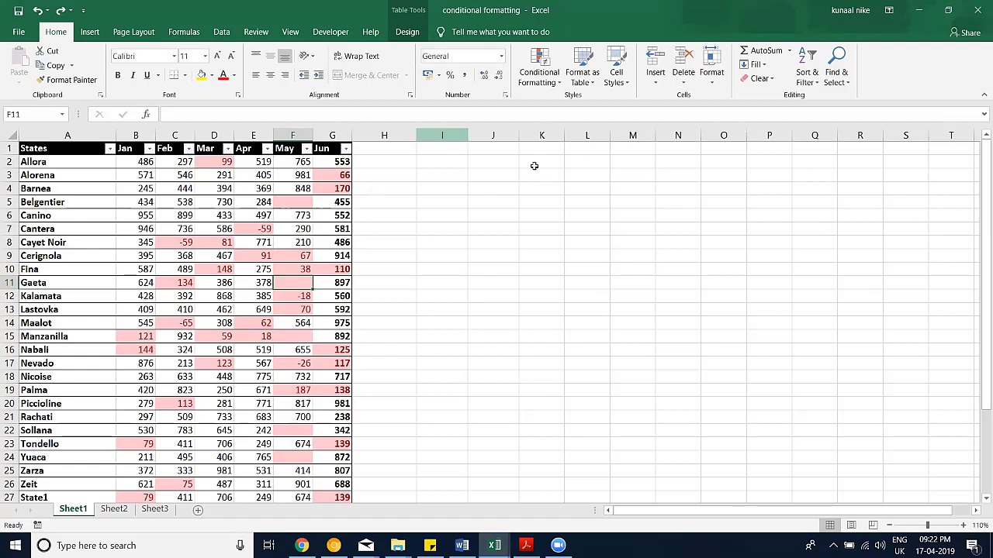
pyautogui.click(758, 66)
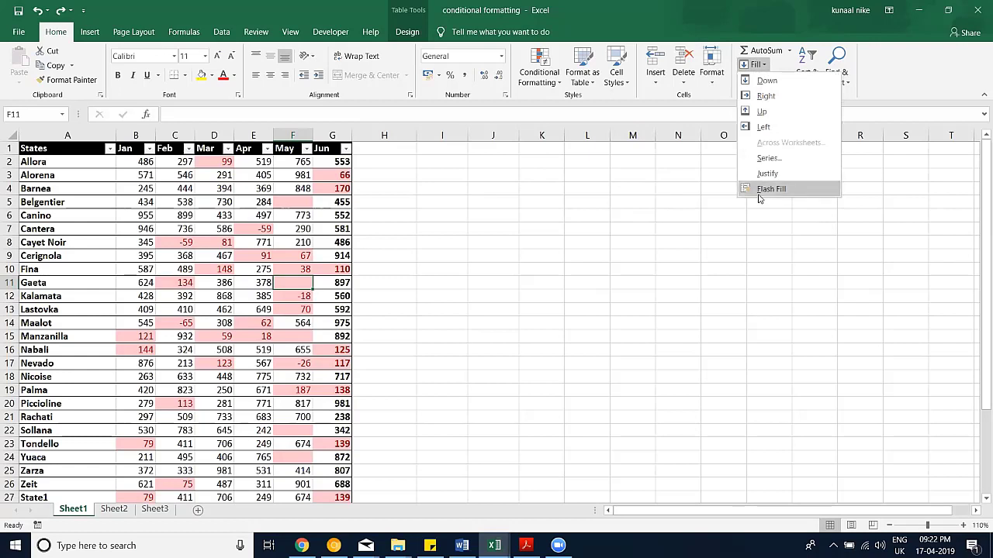
pyautogui.click(493, 198)
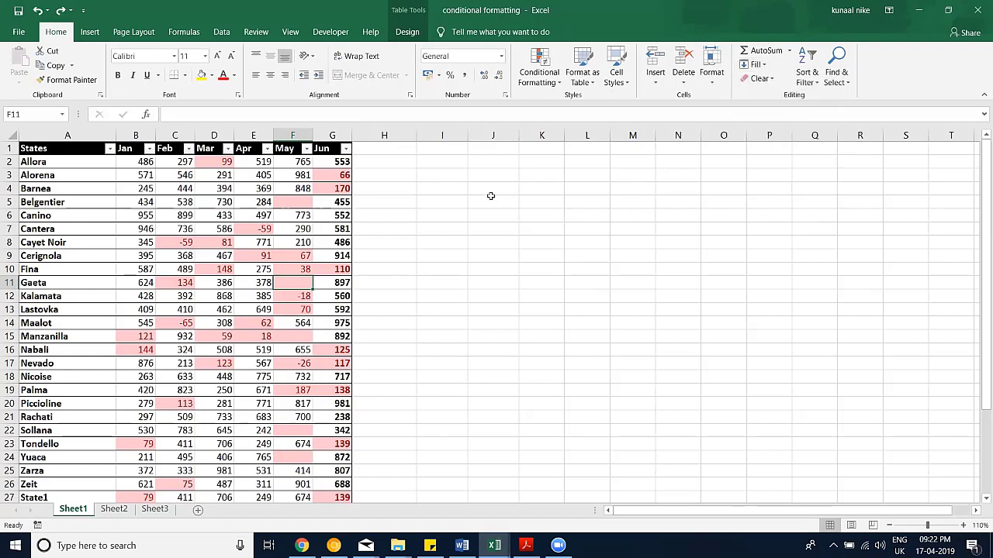
pyautogui.click(492, 200)
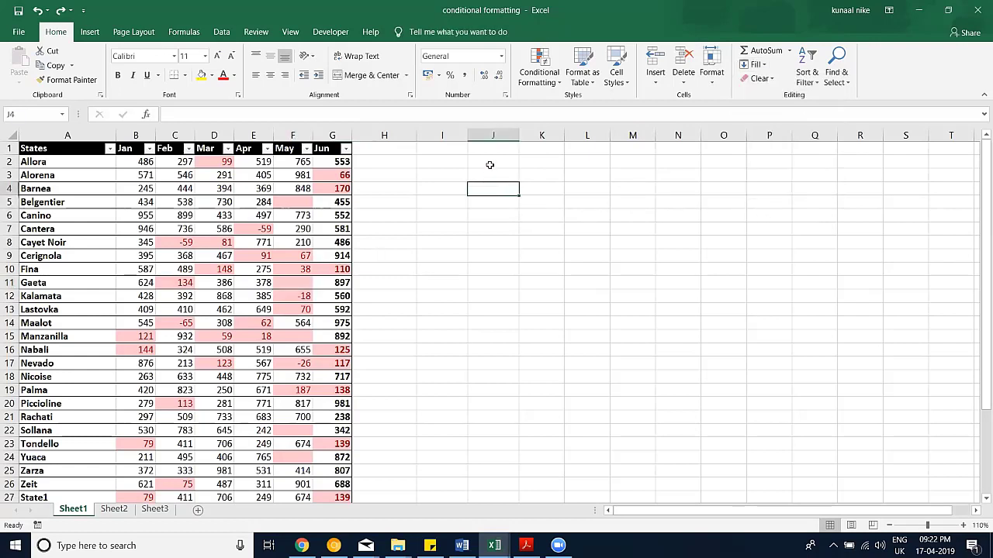
# Step: Enter the header 'Full Name' in cell J1
pyautogui.click(489, 164)
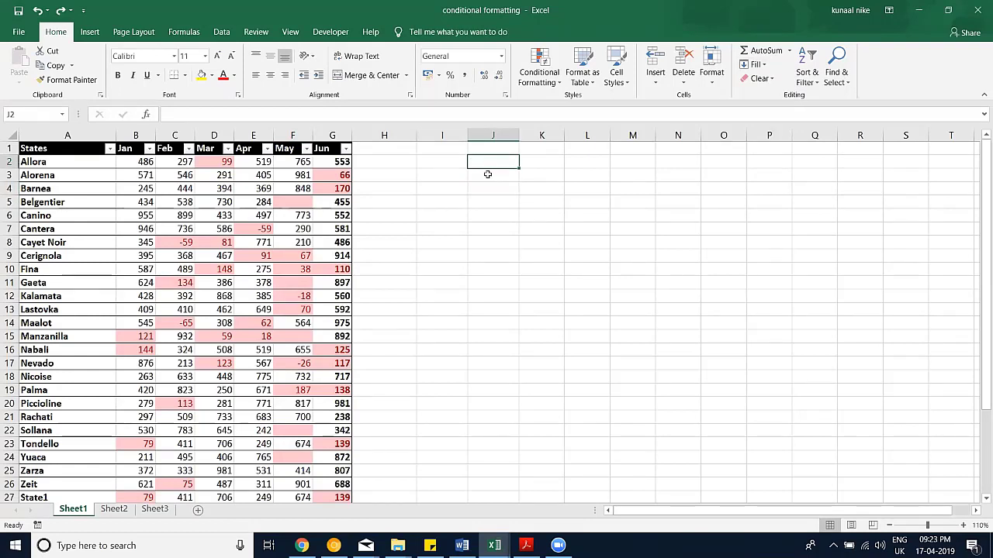
pyautogui.press('Up')
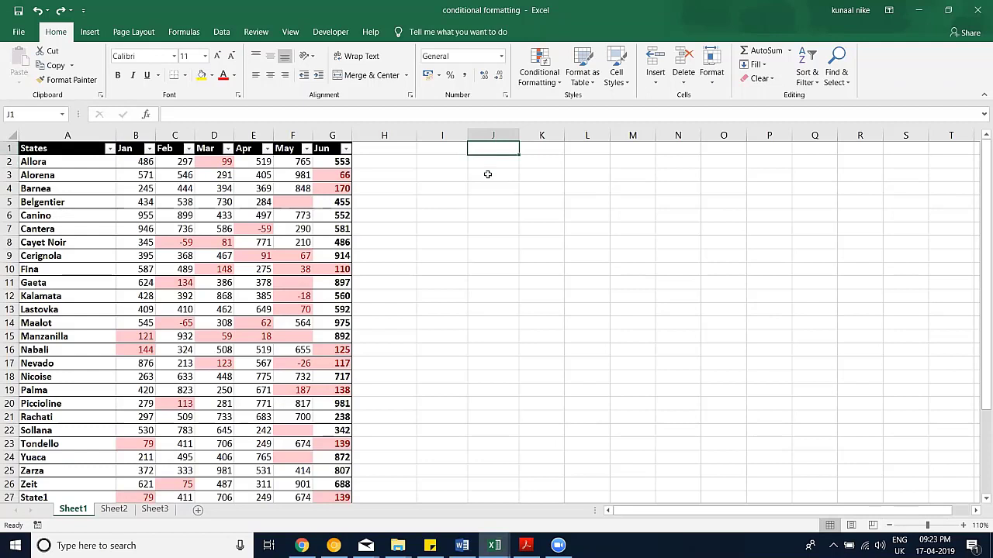
pyautogui.write('Full Name')
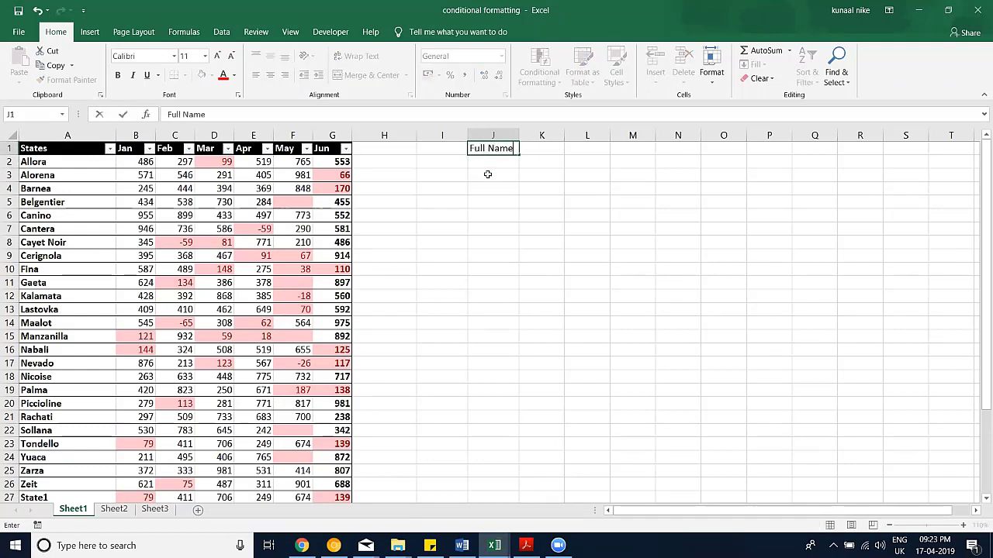
pyautogui.press('Return')
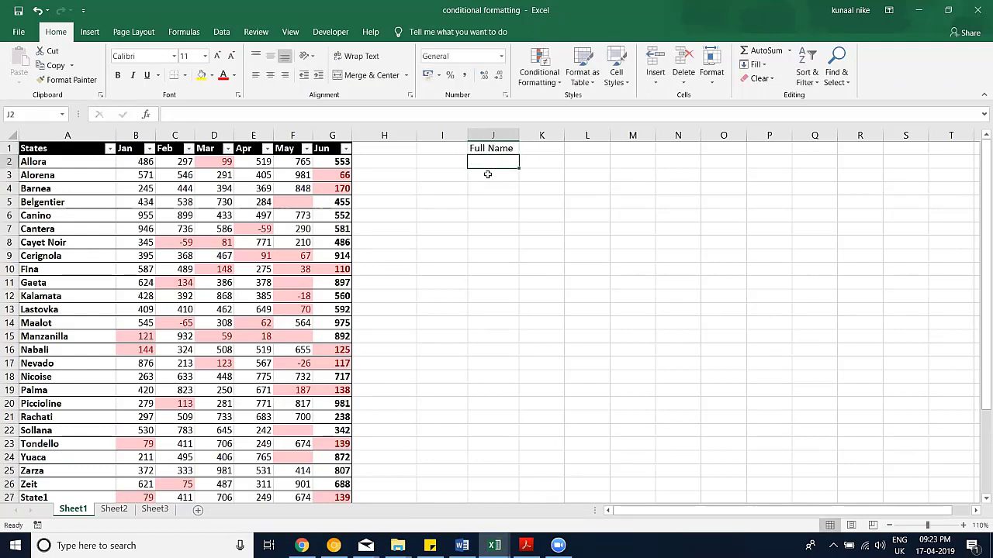
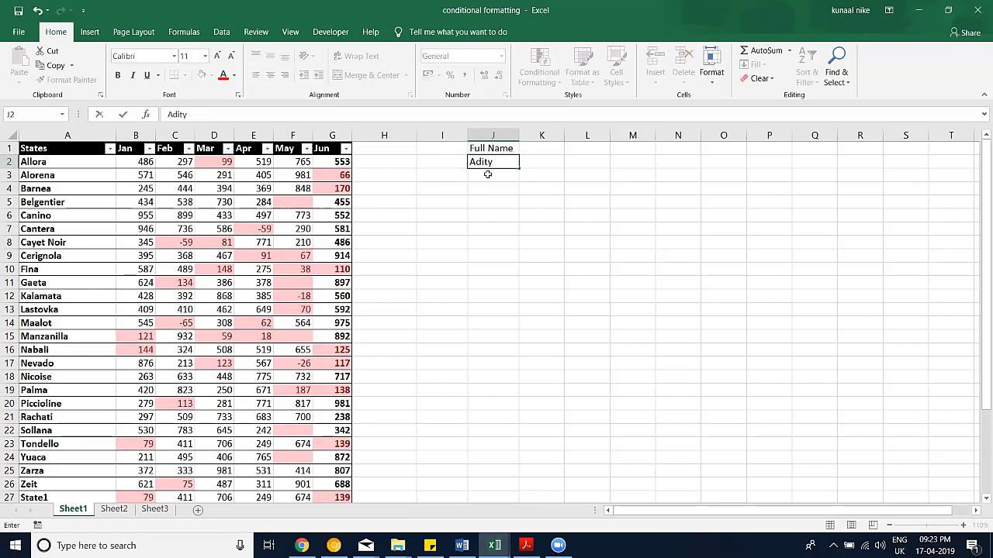
# Step: Enter four people's full names in J2:J5 and widen column J to fit them
pyautogui.press('Return')
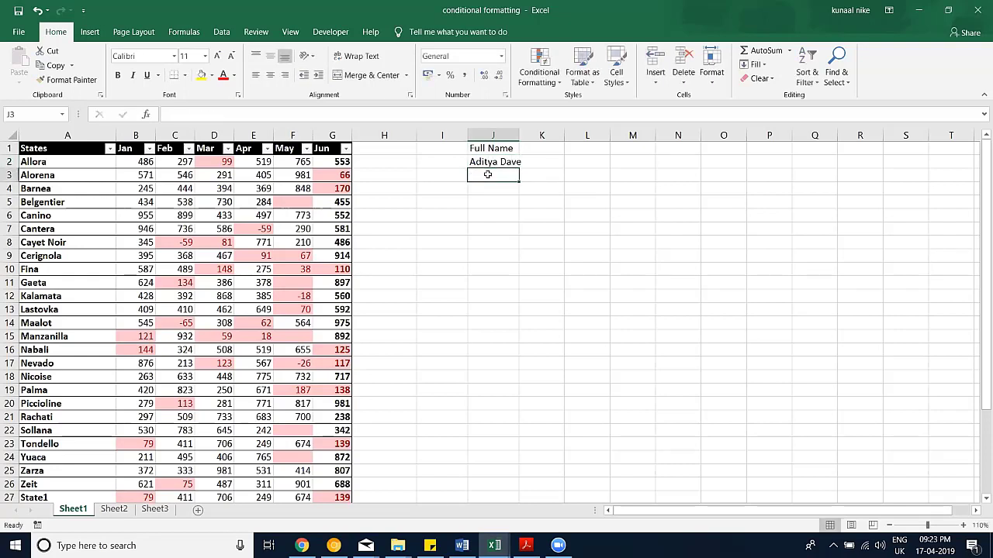
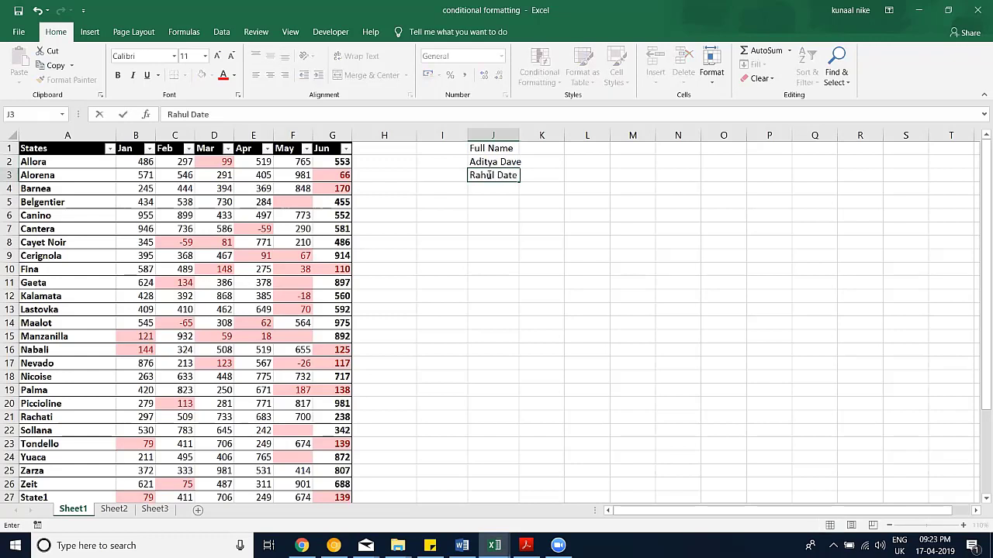
pyautogui.press('Return')
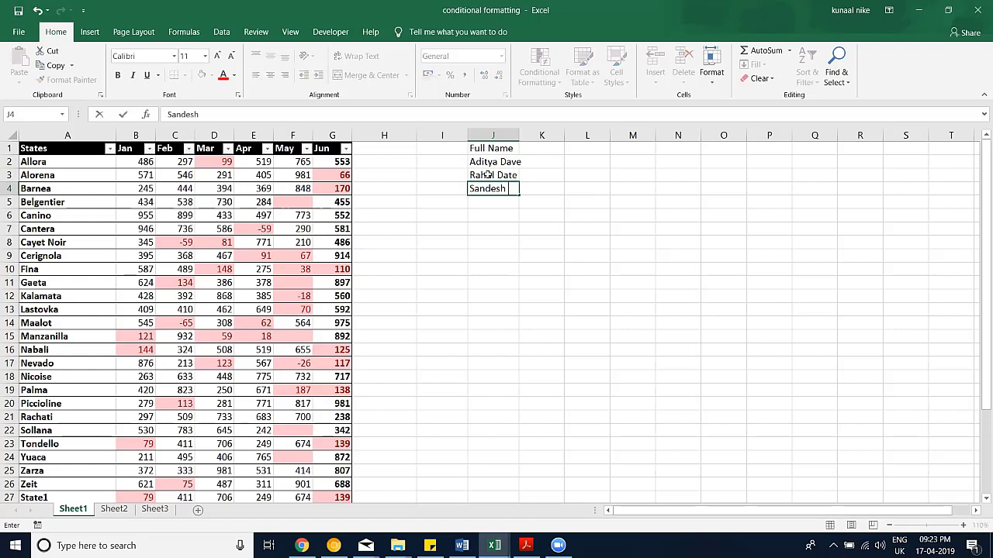
pyautogui.press('Return')
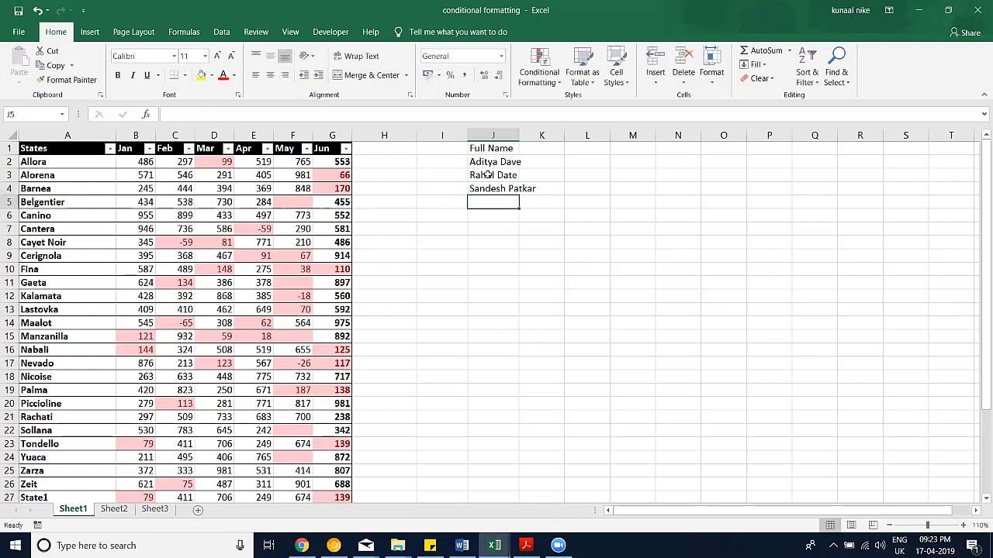
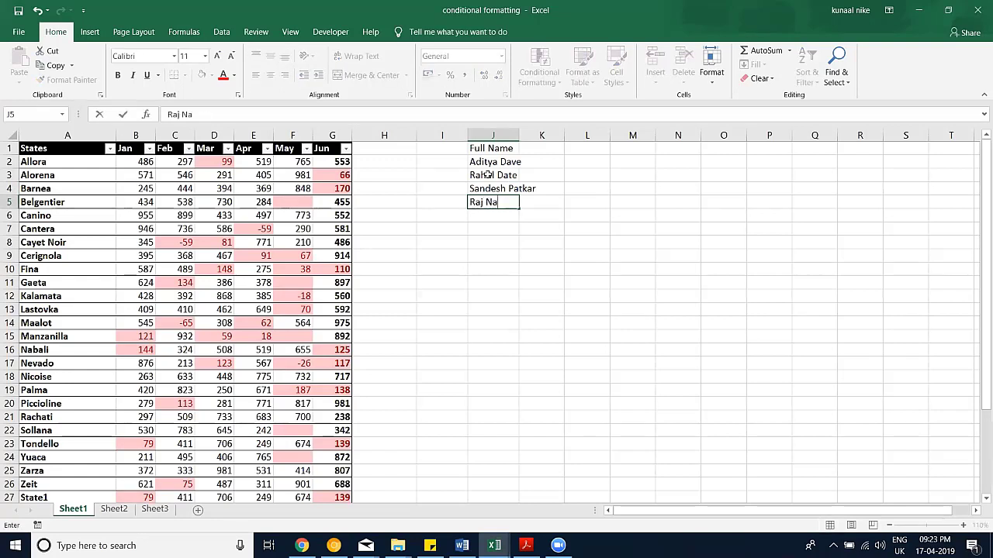
pyautogui.press('Return')
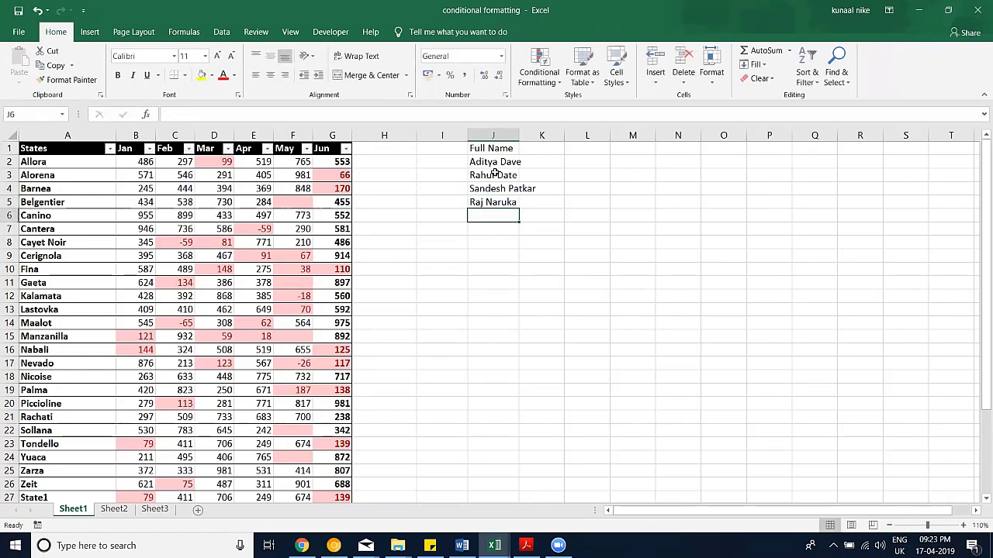
pyautogui.moveTo(518, 136); pyautogui.dragTo(540, 136)
# Step: Add the headers 'First' and 'Last' in K1 and L1
pyautogui.click(574, 146)
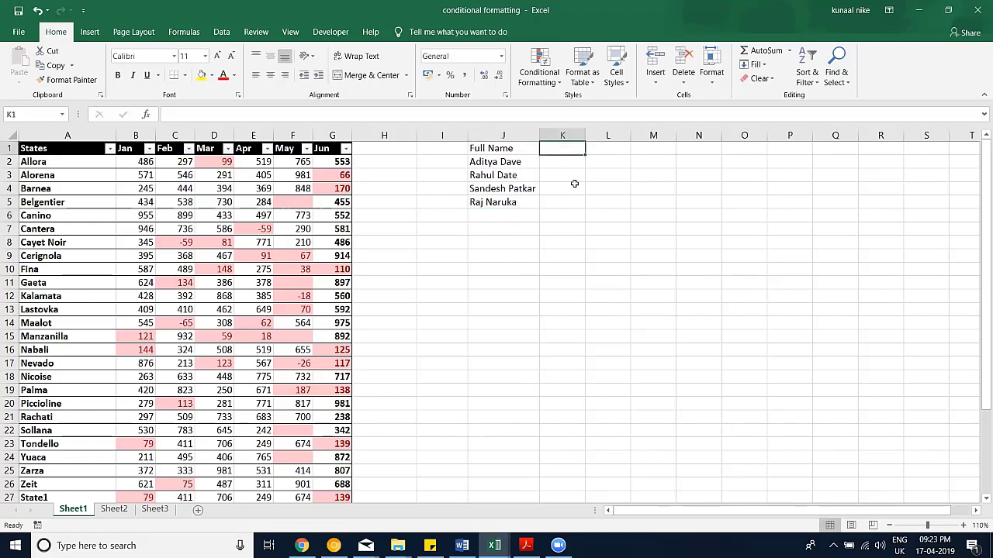
pyautogui.write('First')
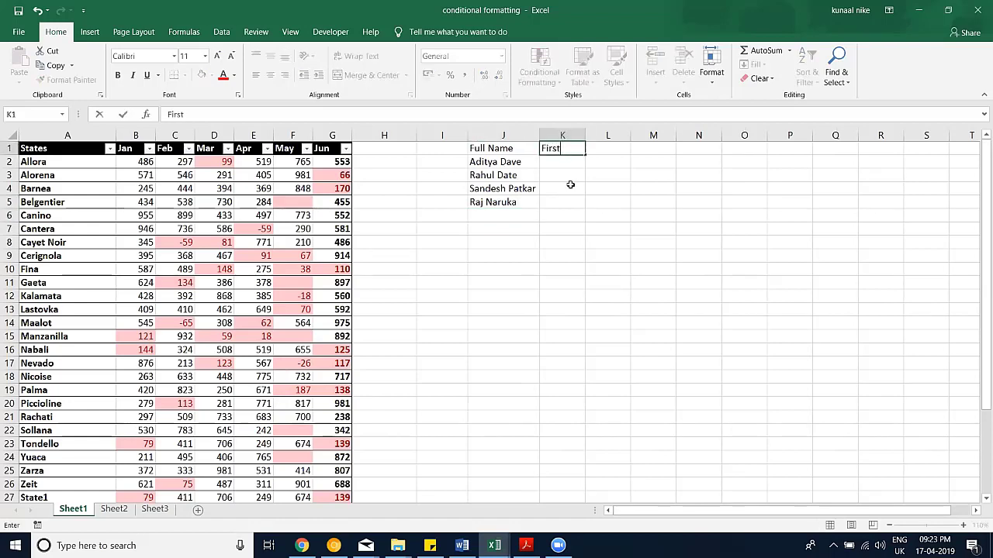
pyautogui.press('Tab')
pyautogui.write('Last')
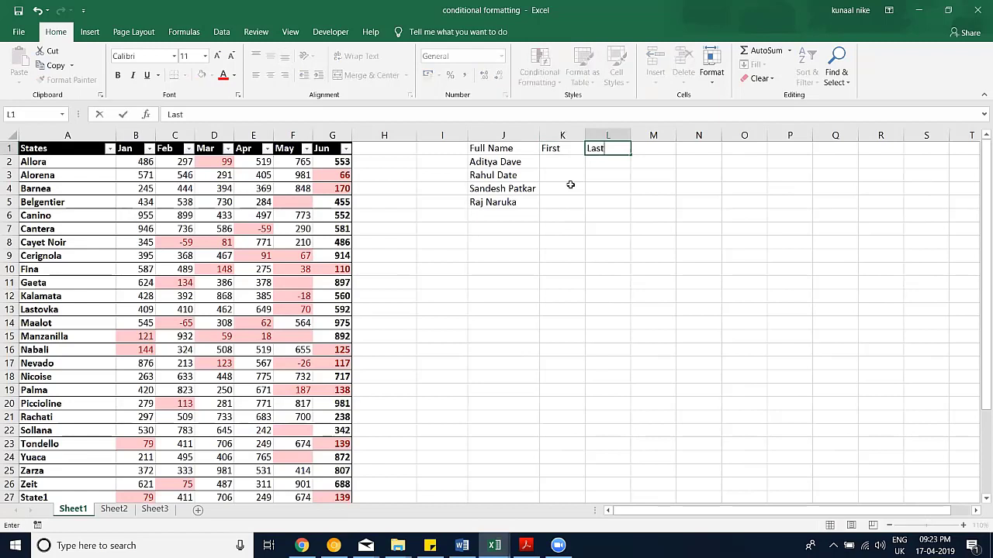
pyautogui.press('Return')
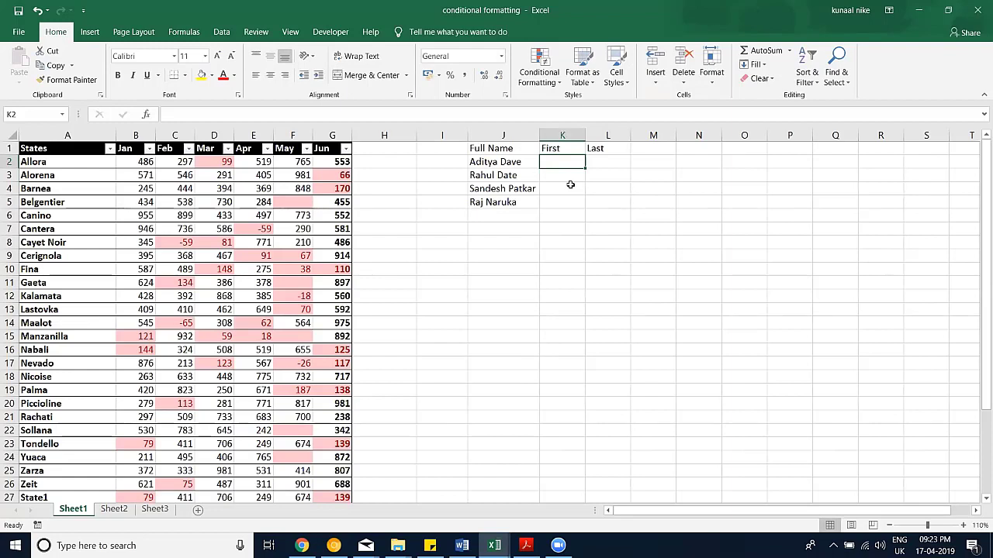
# Step: Enter the fifth full name in J6, correcting its typo
pyautogui.press('Left')
pyautogui.press('Down')
pyautogui.press('Down')
pyautogui.press('Down')
pyautogui.press('Down')
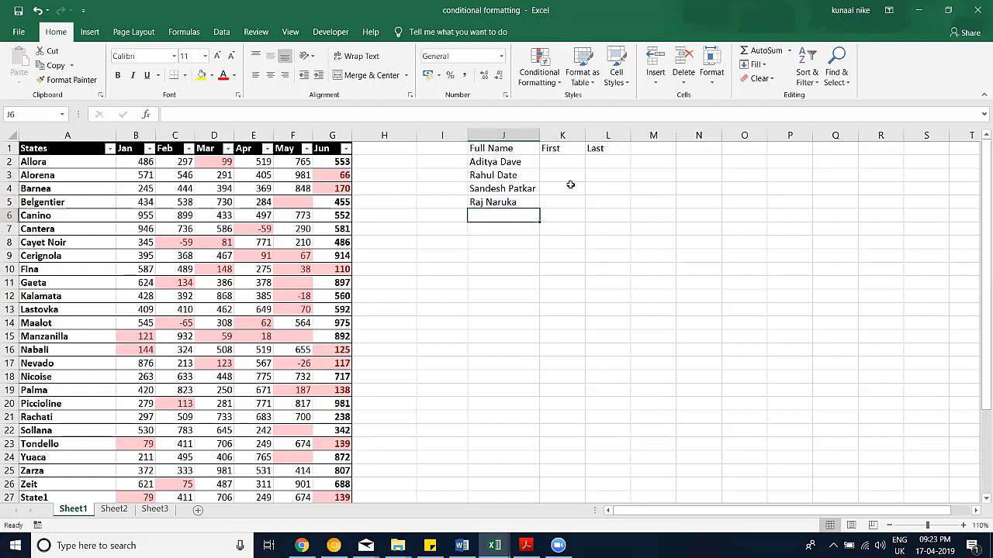
pyautogui.write('Sjar')
pyautogui.press('BackSpace')
pyautogui.press('BackSpace')
pyautogui.press('BackSpace')
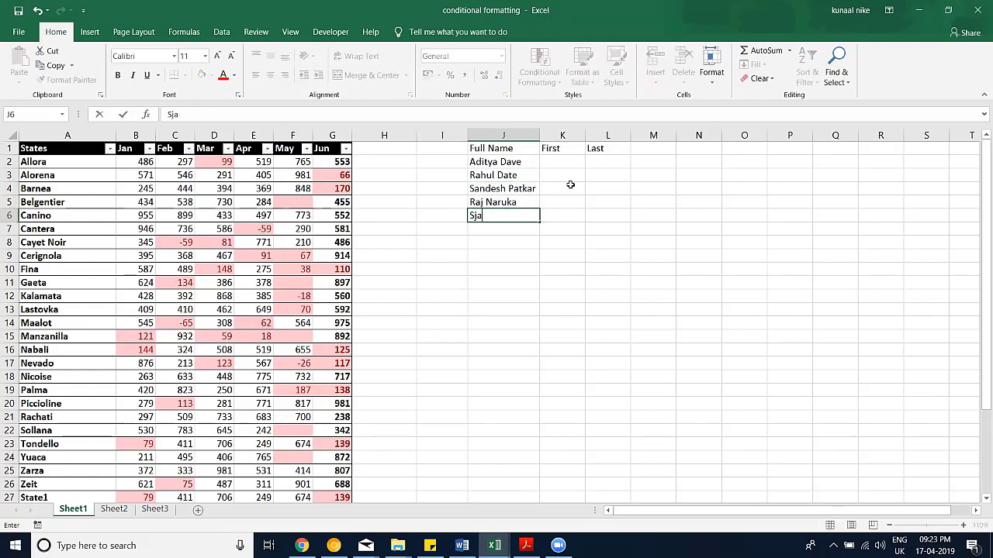
pyautogui.write('harma Ji')
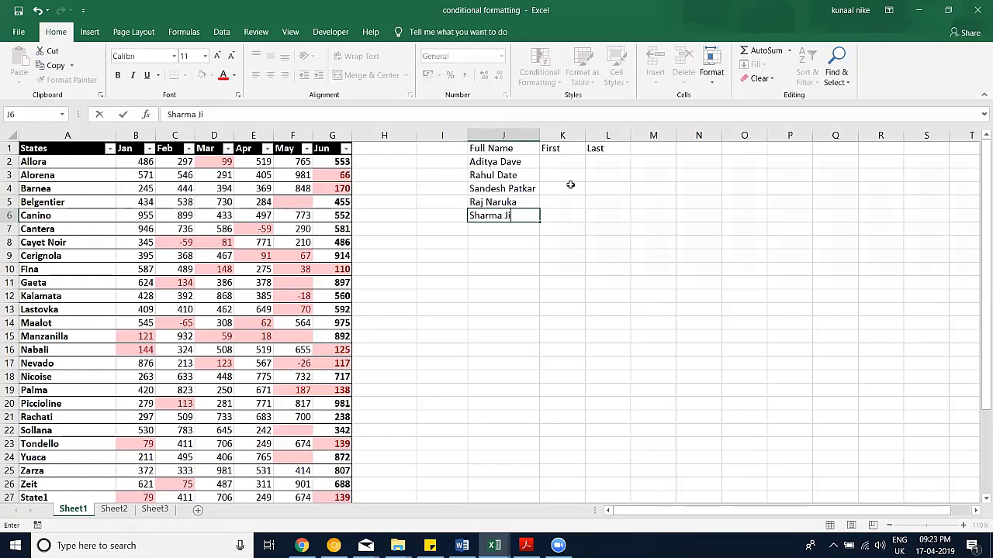
pyautogui.press('Return')
# Step: Add a three-word full name in J7 and a single-word name in J8
pyautogui.press('Right')
pyautogui.press('Up')
pyautogui.press('Up')
pyautogui.press('Left')
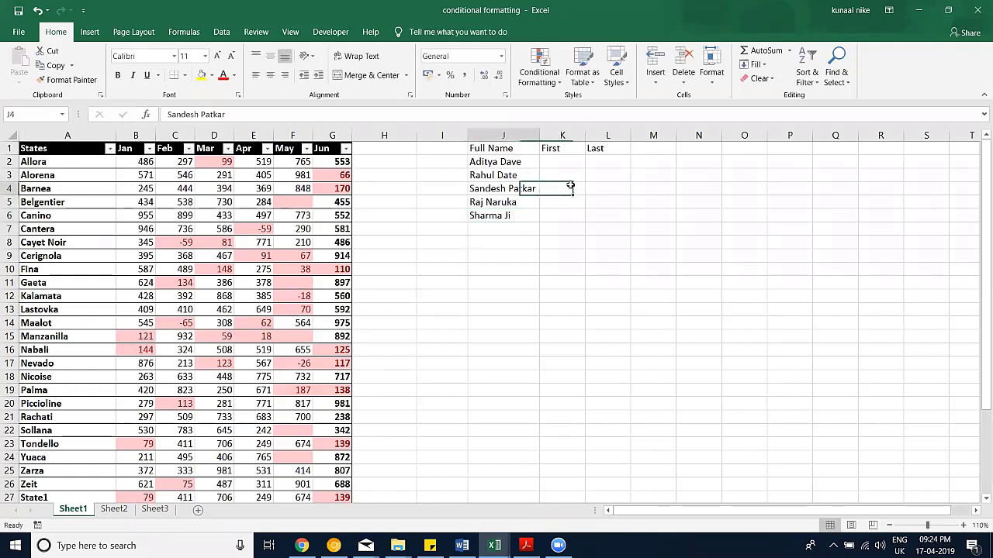
pyautogui.press('Down')
pyautogui.press('Down')
pyautogui.press('Down')
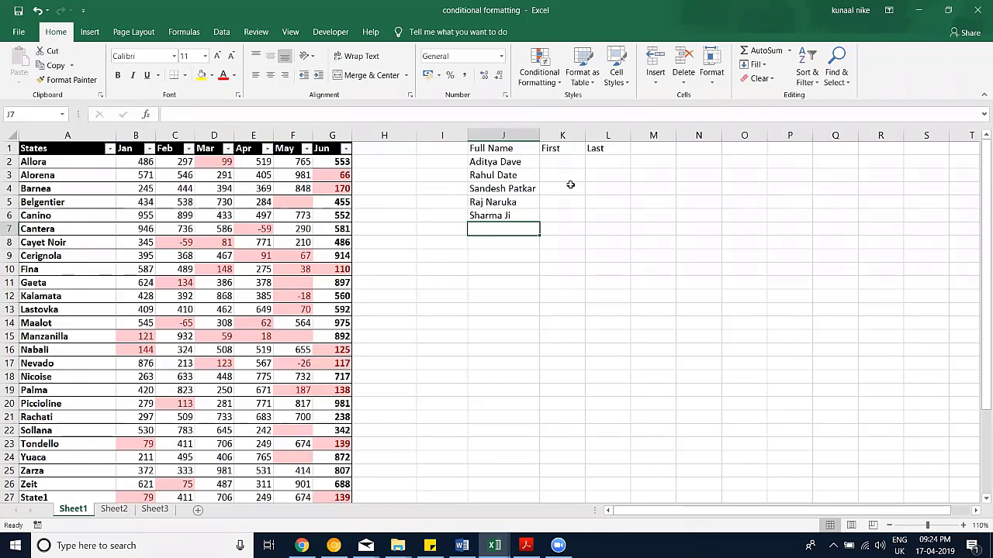
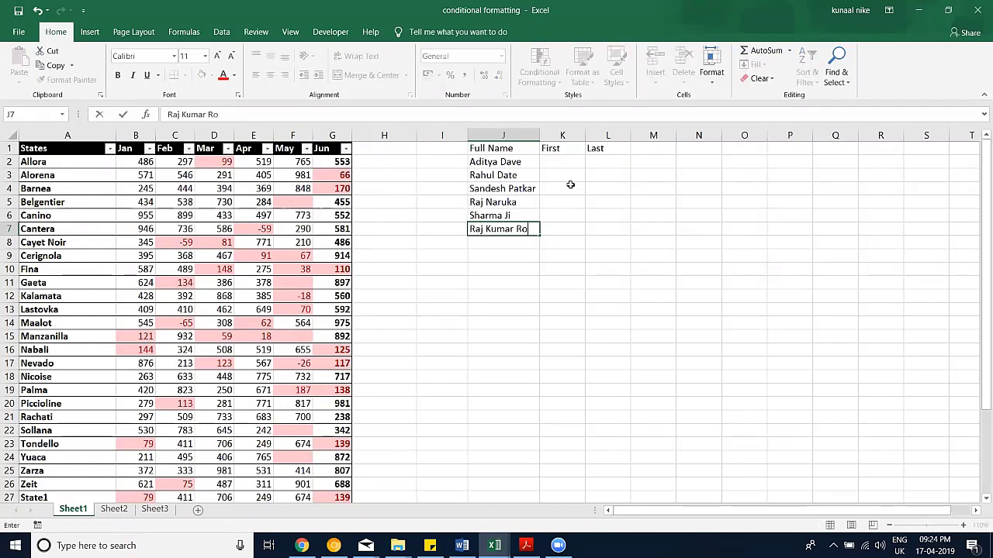
pyautogui.press('Return')
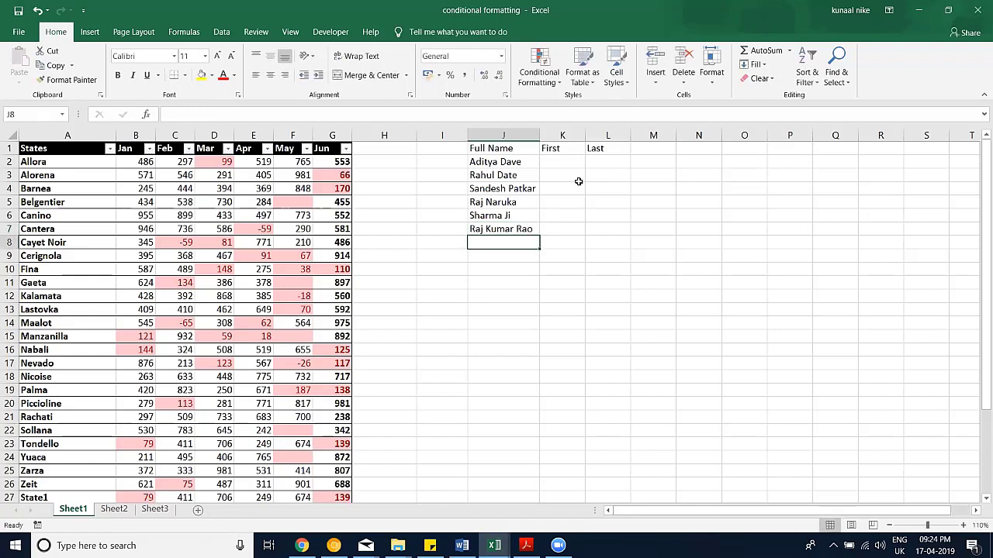
pyautogui.write('Aman')
pyautogui.press('Return')
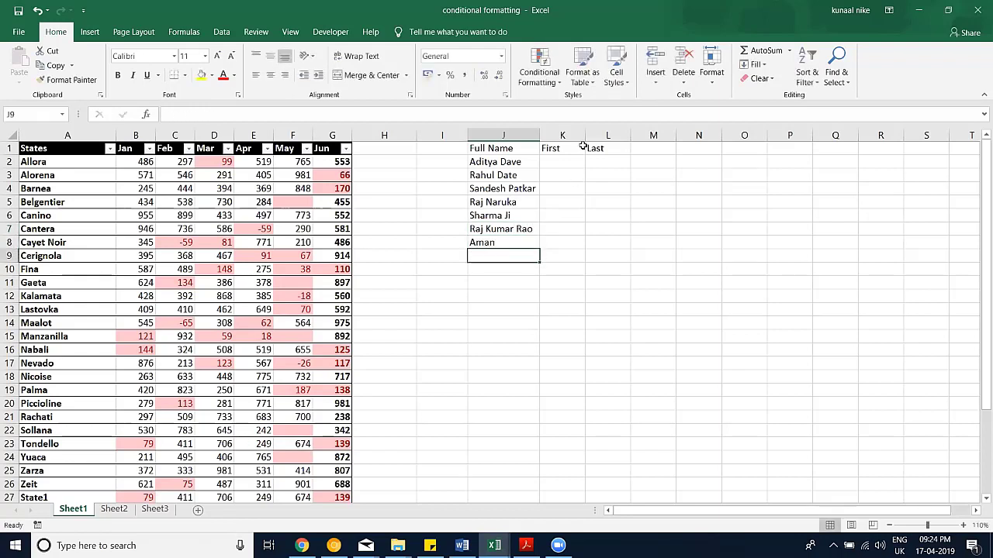
pyautogui.click(569, 163)
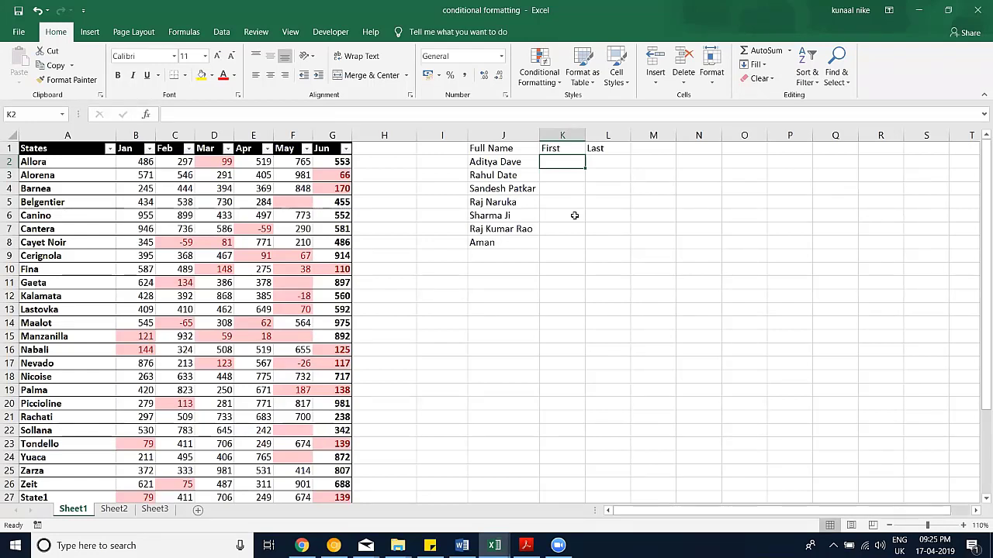
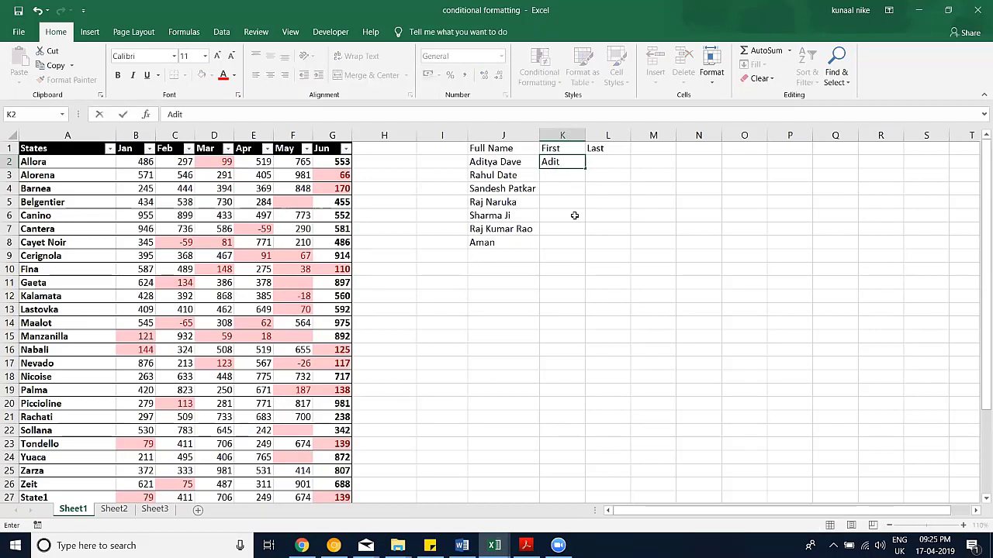
# Step: Type two example first names in K2:K3 and accept the Flash Fill preview for the rest
pyautogui.press('Return')
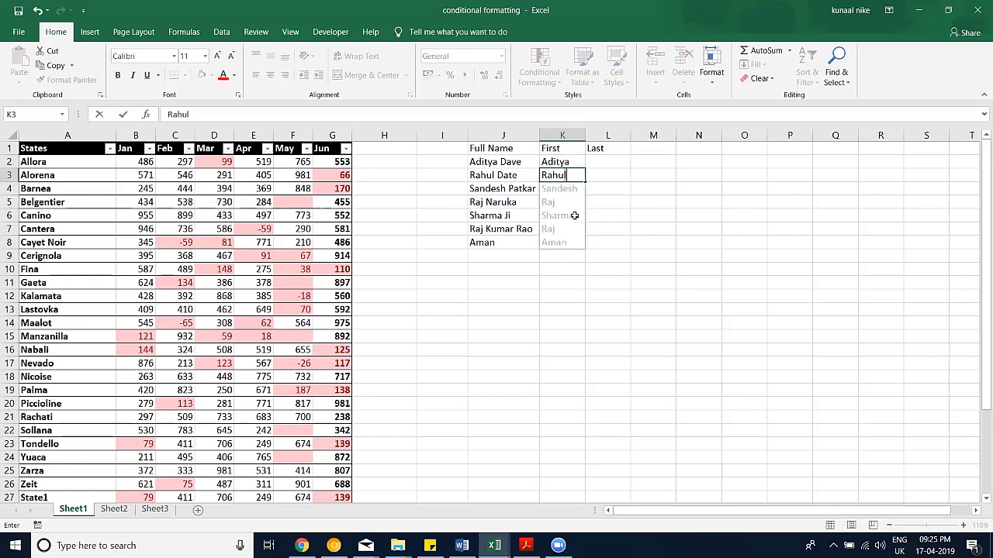
pyautogui.press('Return')
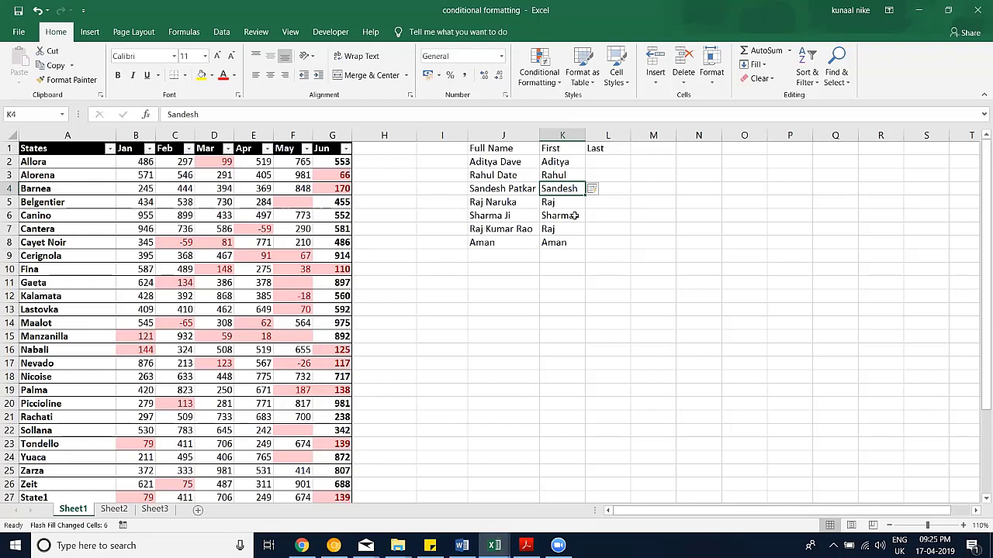
# Step: Type the first two surnames into L2 and L3
pyautogui.press('Right')
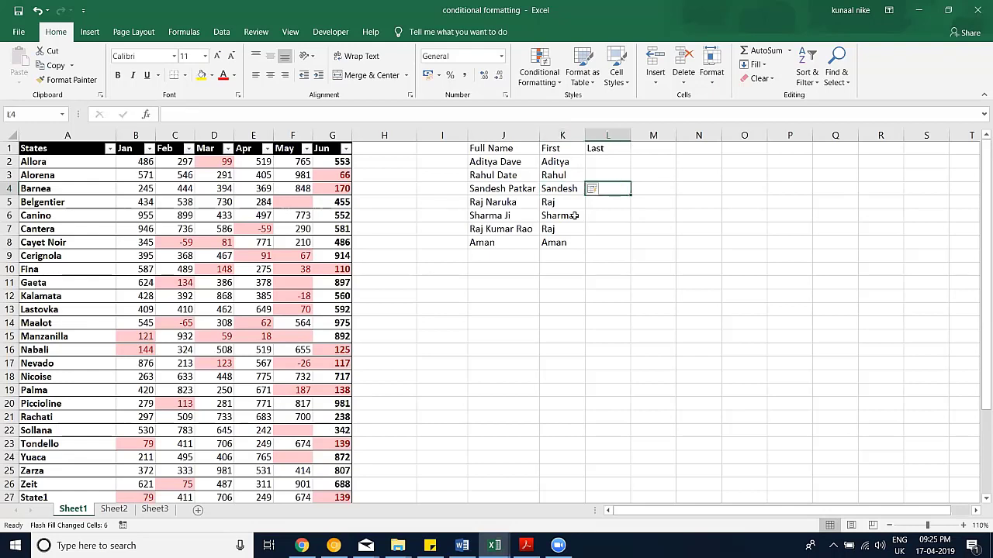
pyautogui.press('Up')
pyautogui.press('Up')
pyautogui.press('Up')
pyautogui.press('Down')
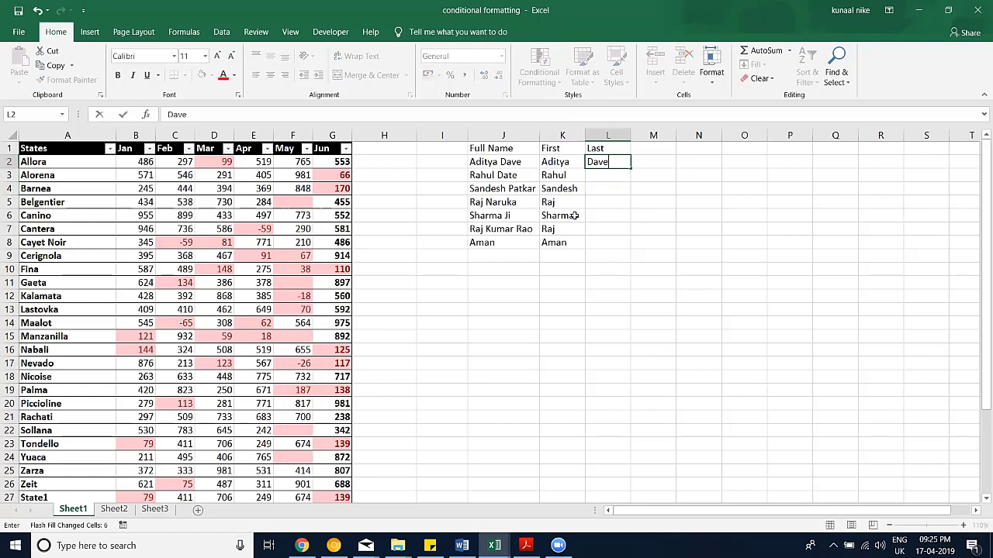
pyautogui.press('Return')
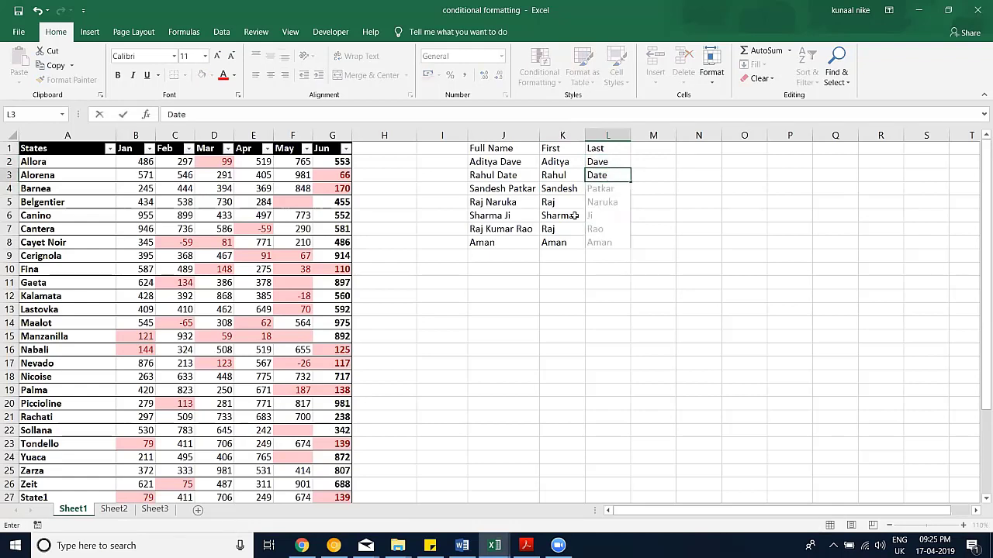
pyautogui.press('Down')
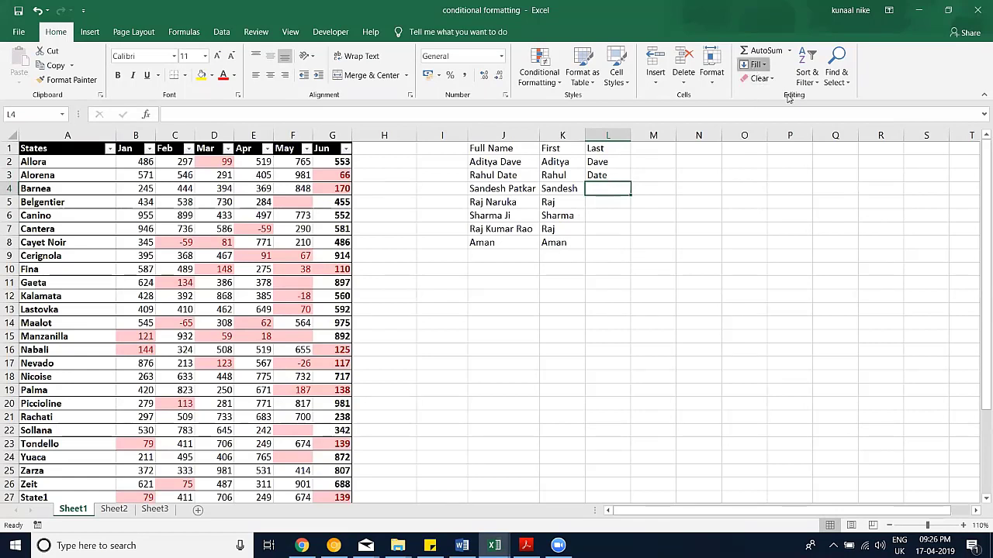
# Step: Flash Fill the Last column over L2:L8 after dismissing the no-pattern warning
pyautogui.click(756, 64)
pyautogui.click(796, 189)
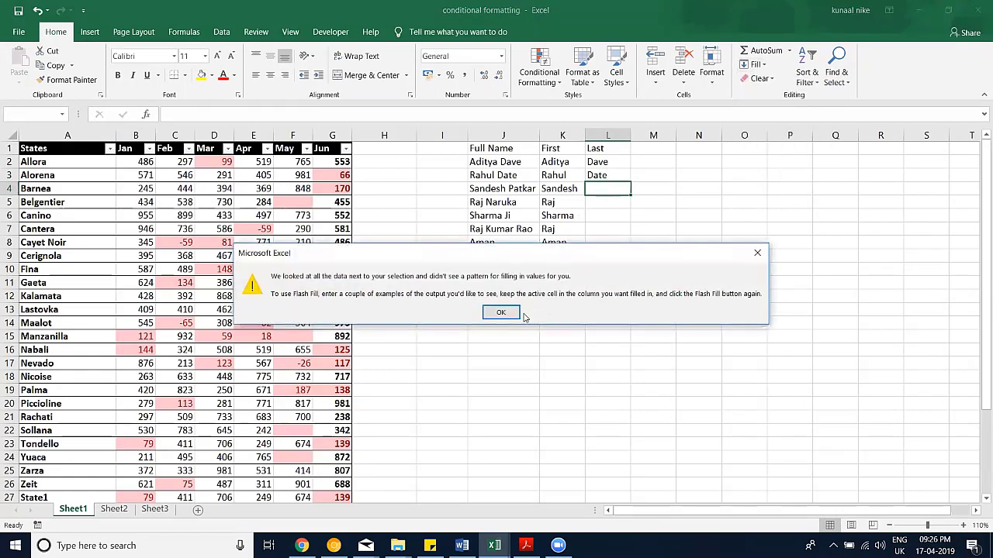
pyautogui.click(501, 313)
pyautogui.moveTo(610, 163); pyautogui.dragTo(606, 247)
pyautogui.click(756, 65)
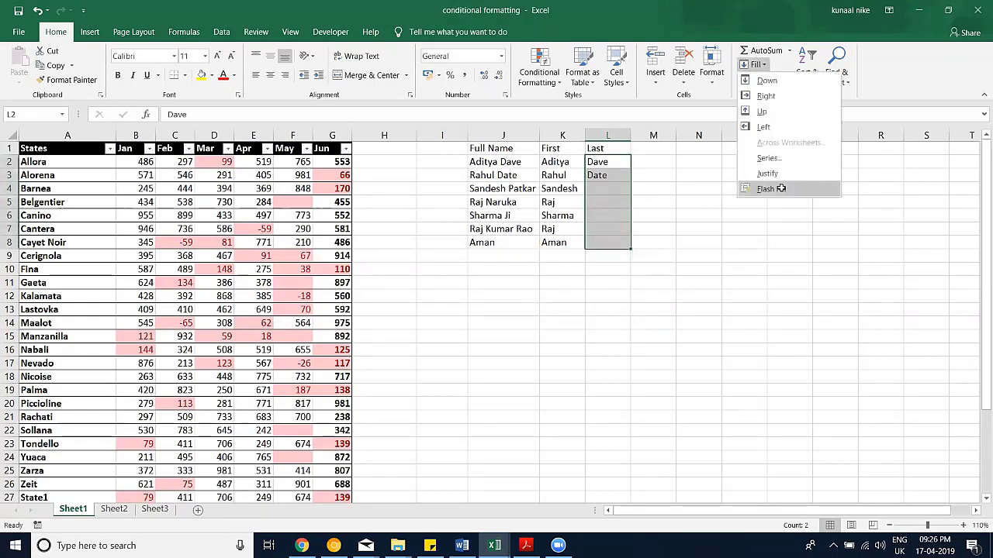
pyautogui.click(781, 188)
pyautogui.click(594, 283)
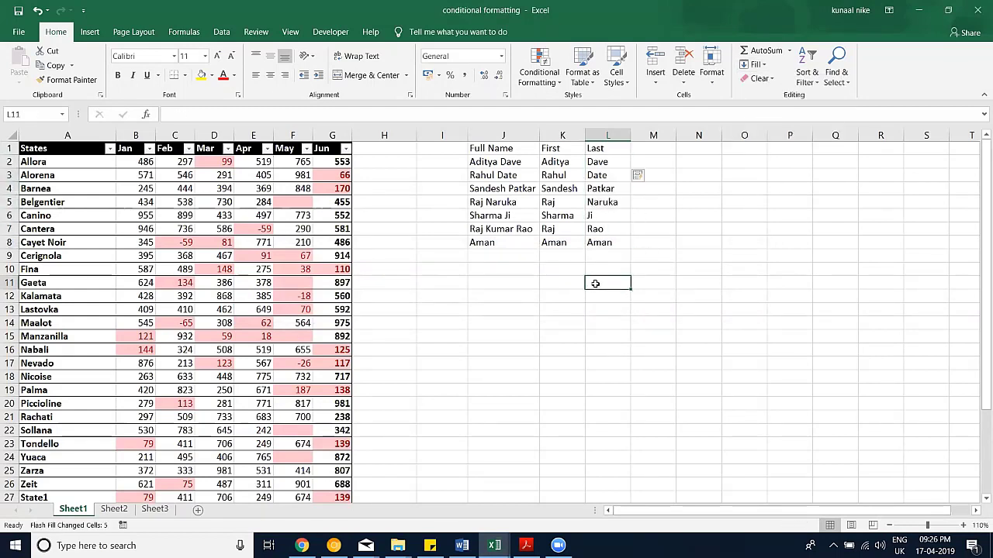
# Step: Delete all surnames and first names from columns K and L, then retype K2's first name
pyautogui.moveTo(601, 243)
pyautogui.mouseDown()
pyautogui.moveTo(472, 243)
pyautogui.moveTo(611, 242)
pyautogui.mouseUp()
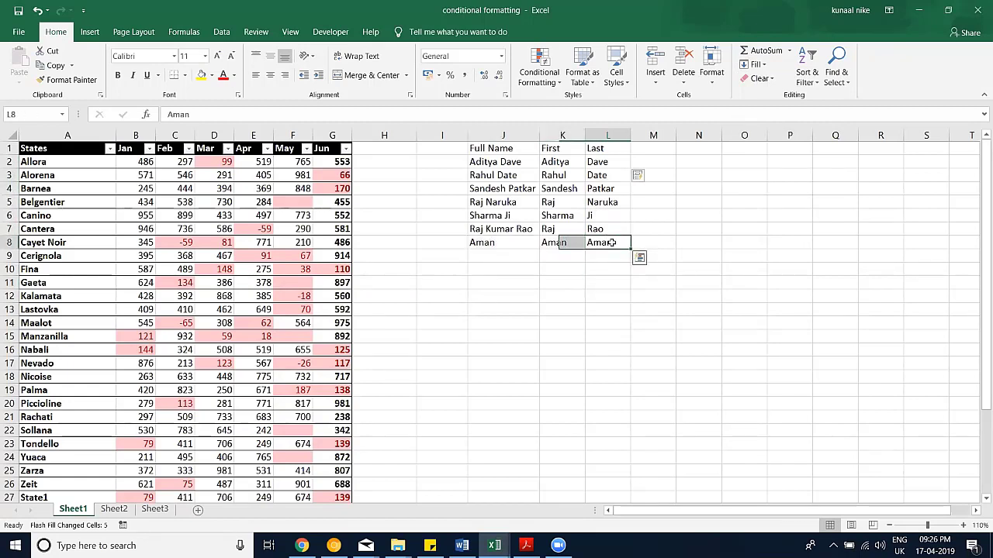
pyautogui.press('Delete')
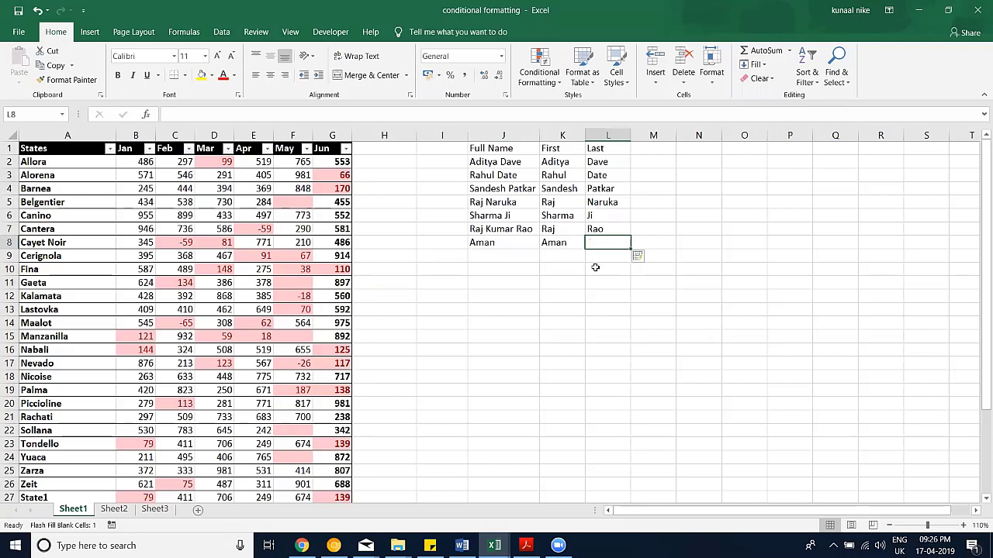
pyautogui.click(594, 267)
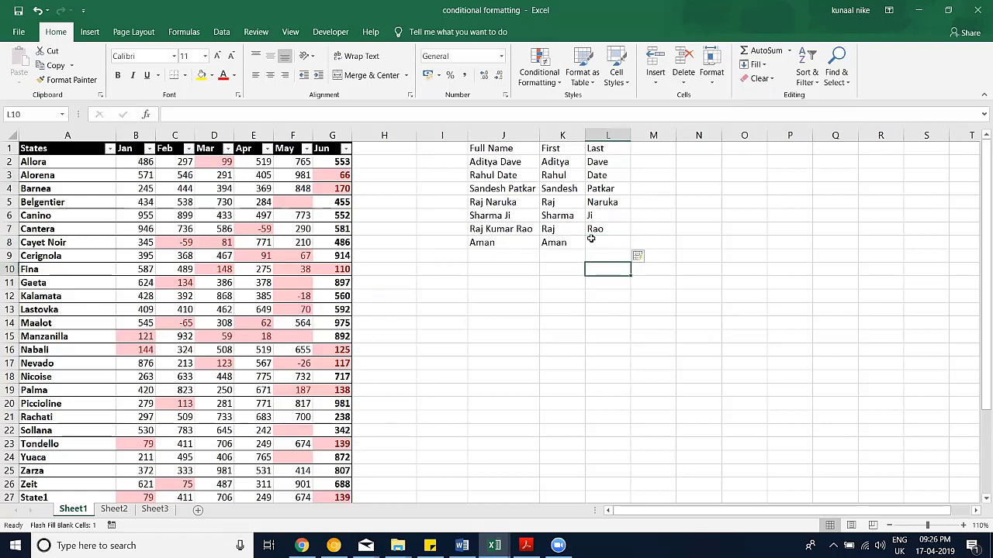
pyautogui.moveTo(608, 161); pyautogui.dragTo(605, 229)
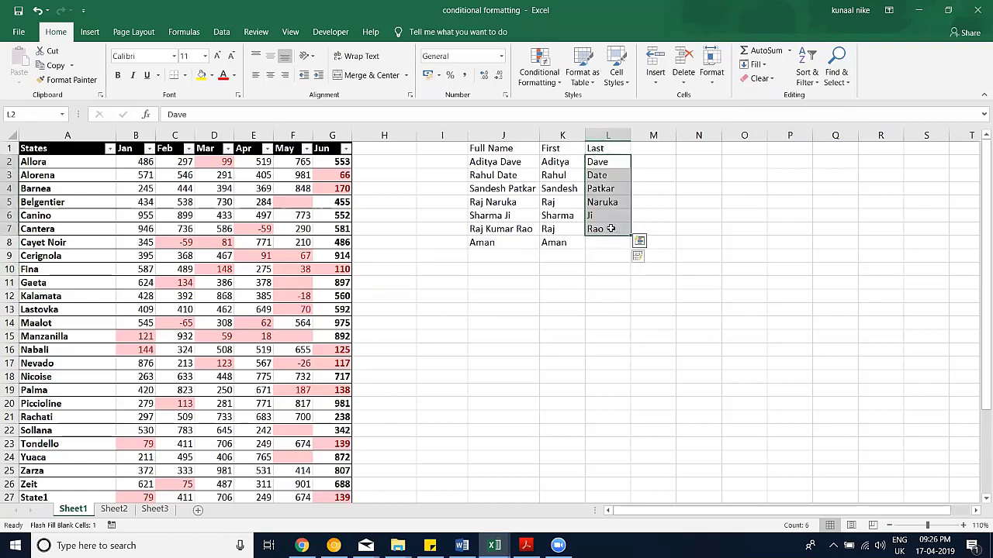
pyautogui.press('Delete')
pyautogui.moveTo(560, 161); pyautogui.dragTo(562, 242)
pyautogui.press('Delete')
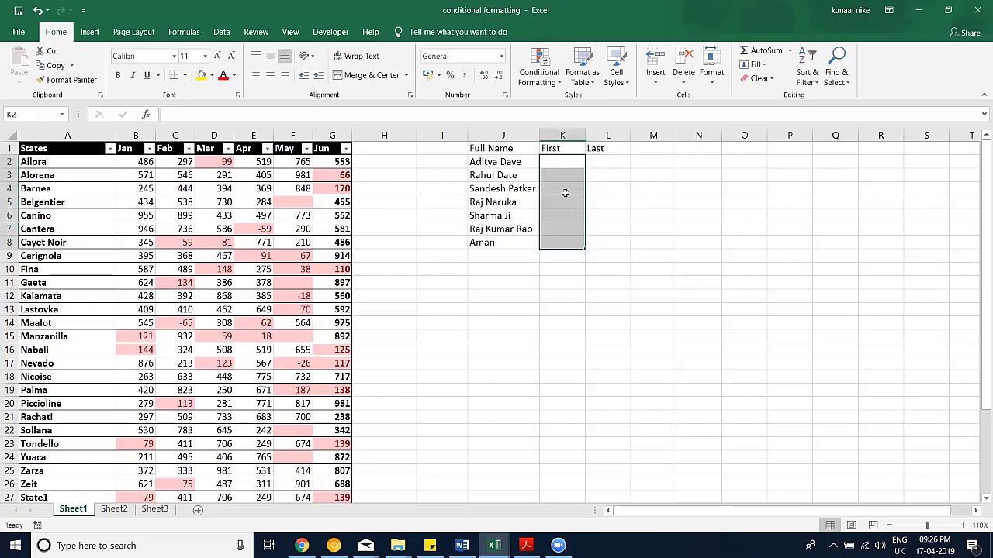
pyautogui.click(563, 166)
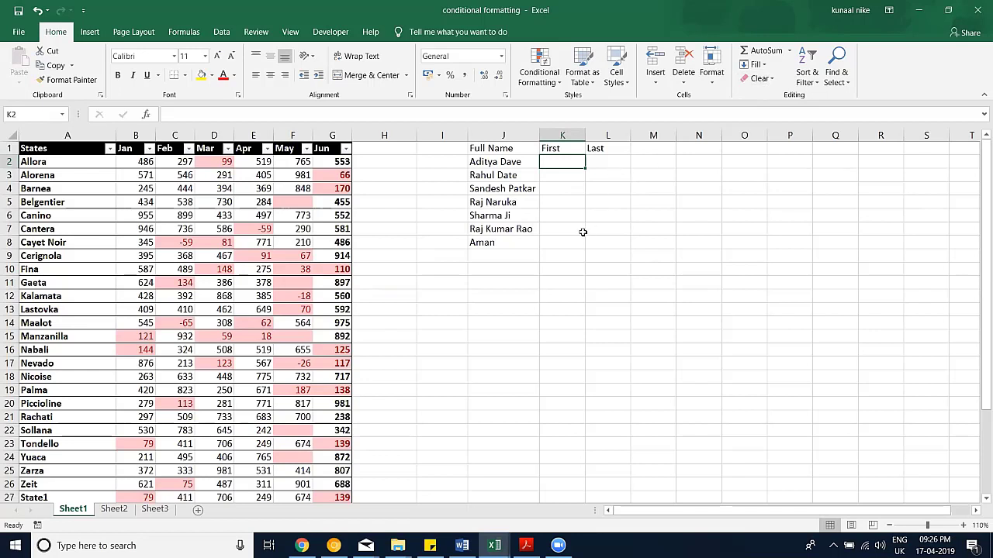
pyautogui.write('Adi')
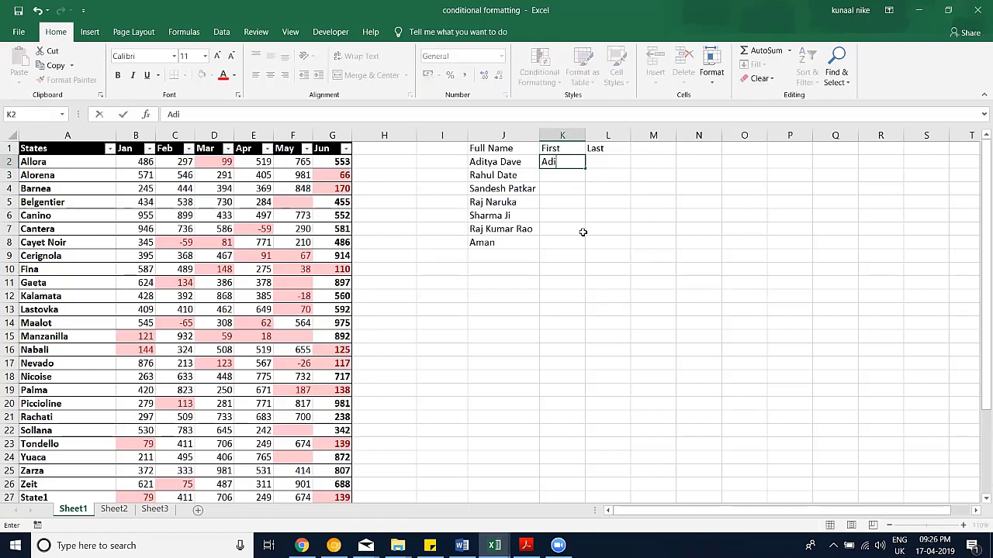
pyautogui.write('tya')
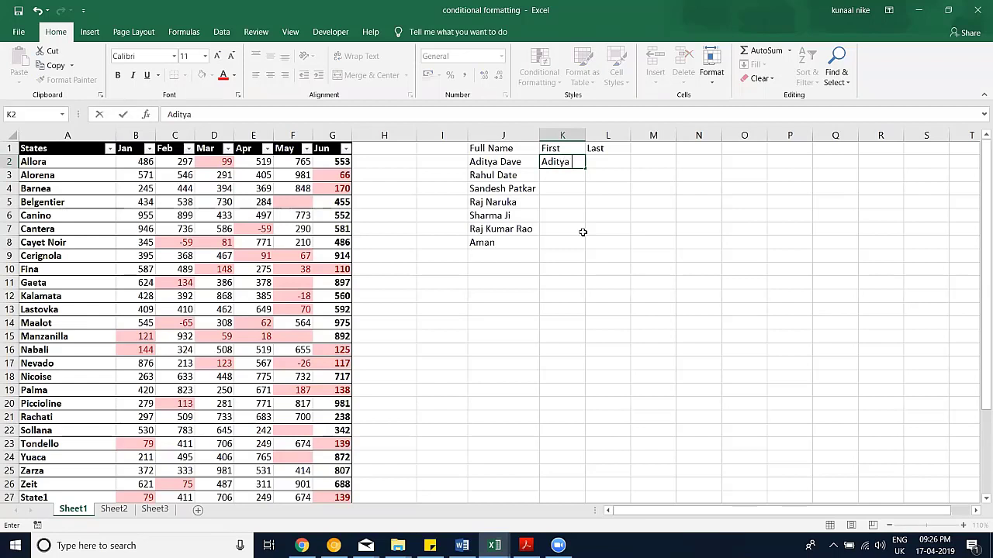
# Step: Enter a second example first name and accept Flash Fill to complete K2:K8
pyautogui.press('Return')
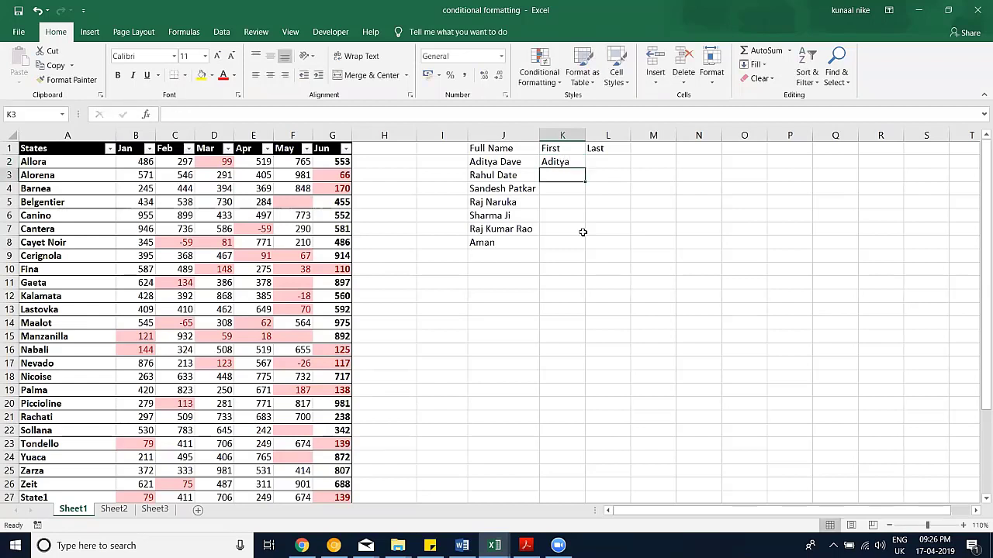
pyautogui.write('Rahul')
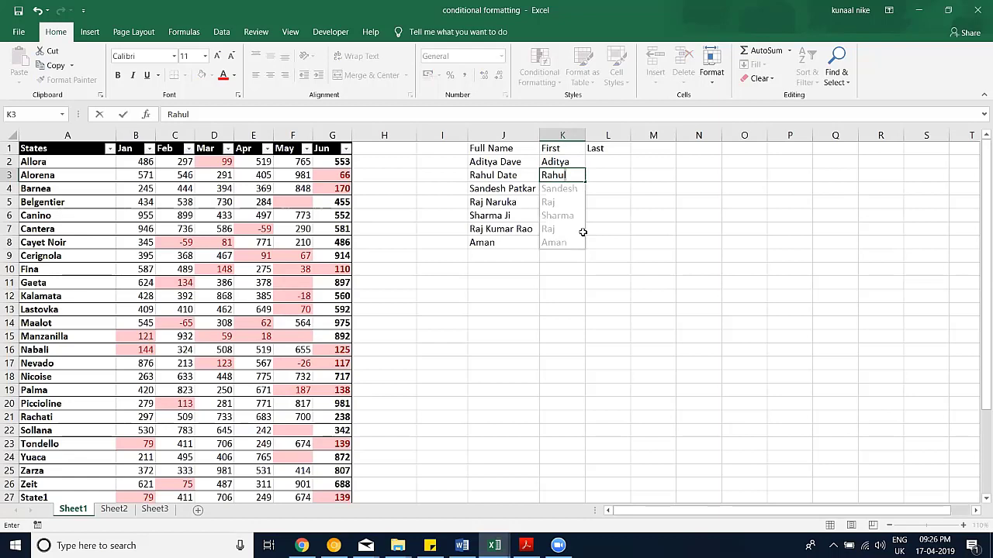
pyautogui.press('Return')
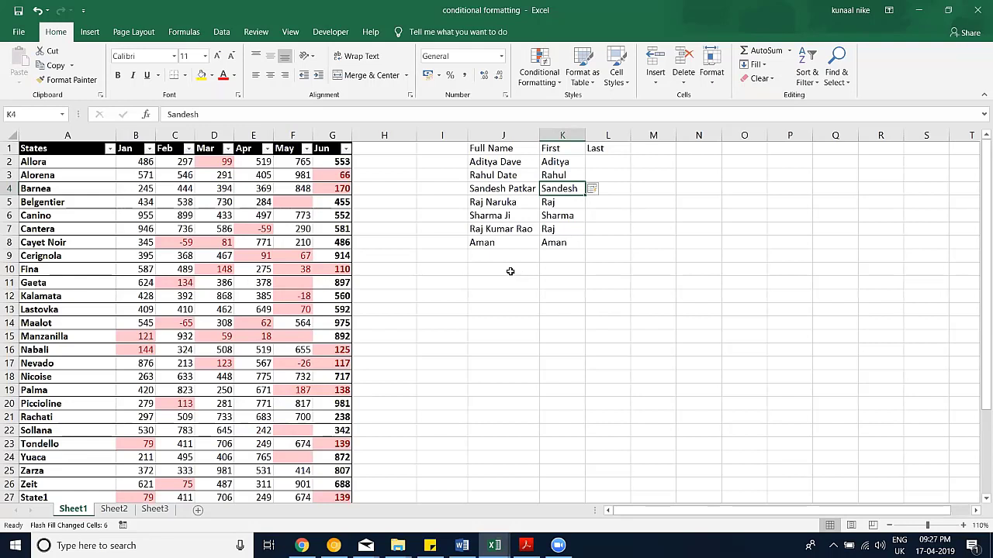
pyautogui.click(509, 271)
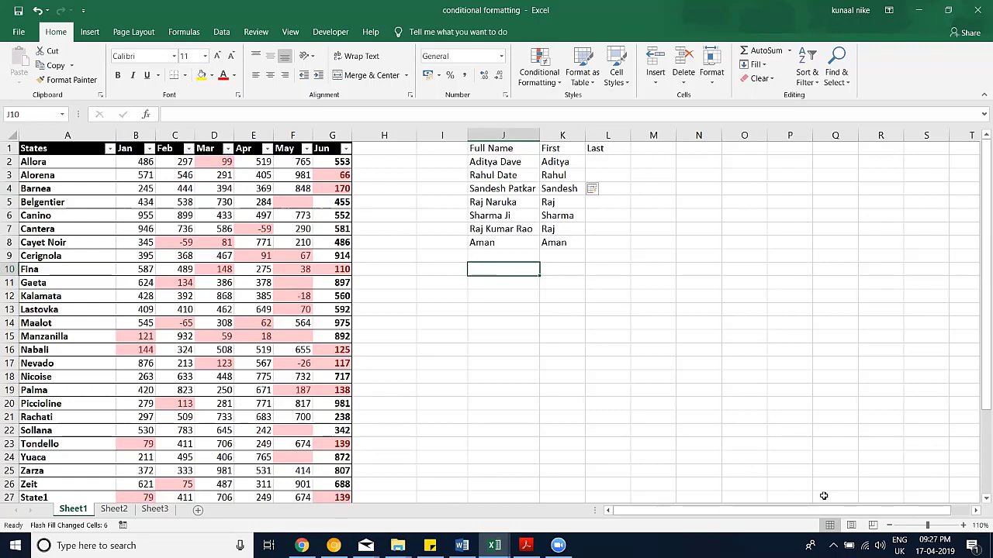
# Step: Enter sample strings 'aaa bbb ccc', 'fff ggg hhhsdf' and 'Aaa SSAs fg dfgdf' in J10:J12
pyautogui.write('aaa bbb')
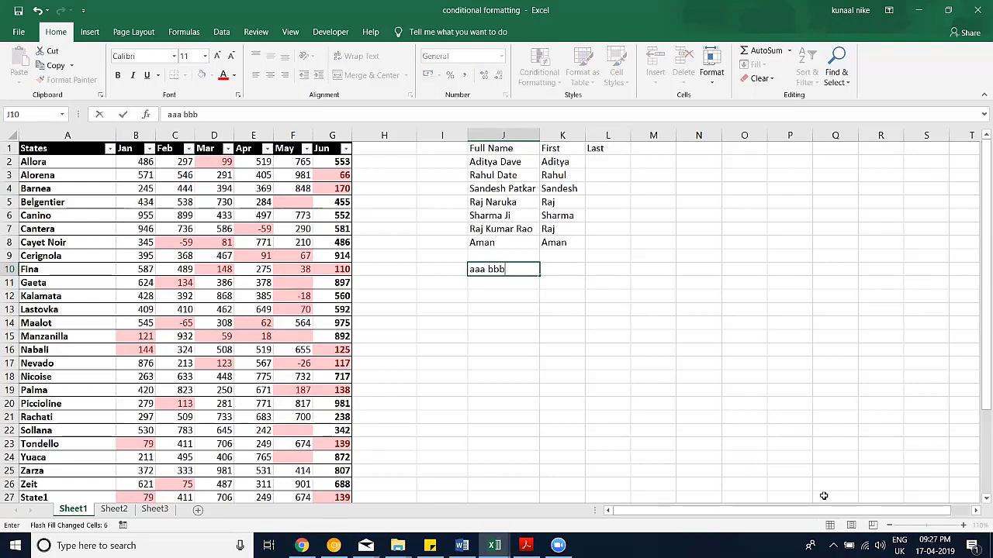
pyautogui.write(' ccc')
pyautogui.press('Return')
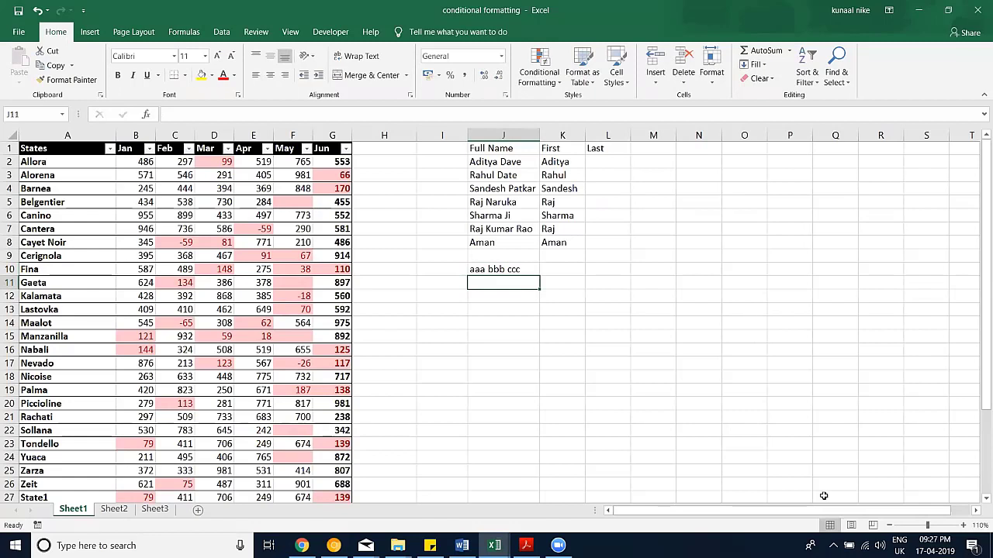
pyautogui.write('fff g')
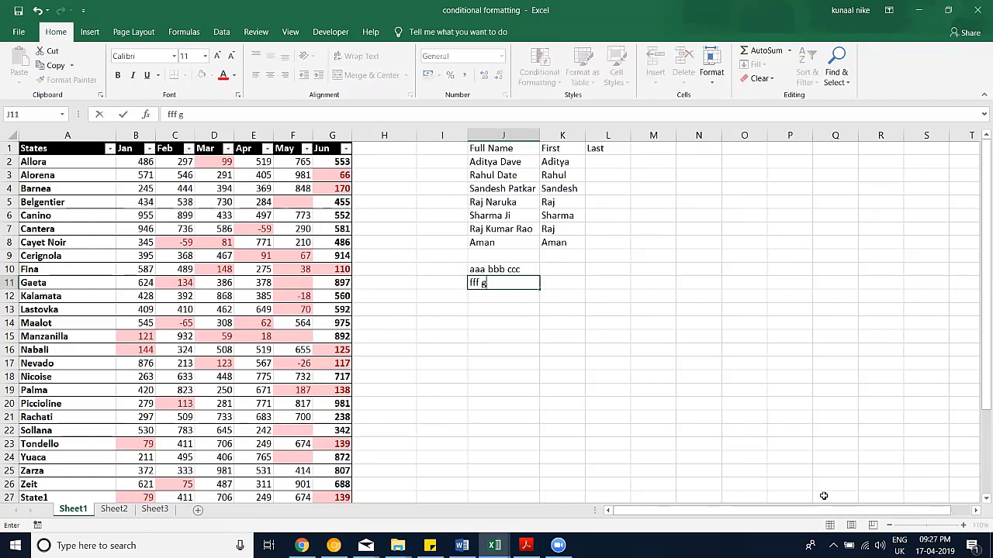
pyautogui.write('gg hhhsdf')
pyautogui.press('Return')
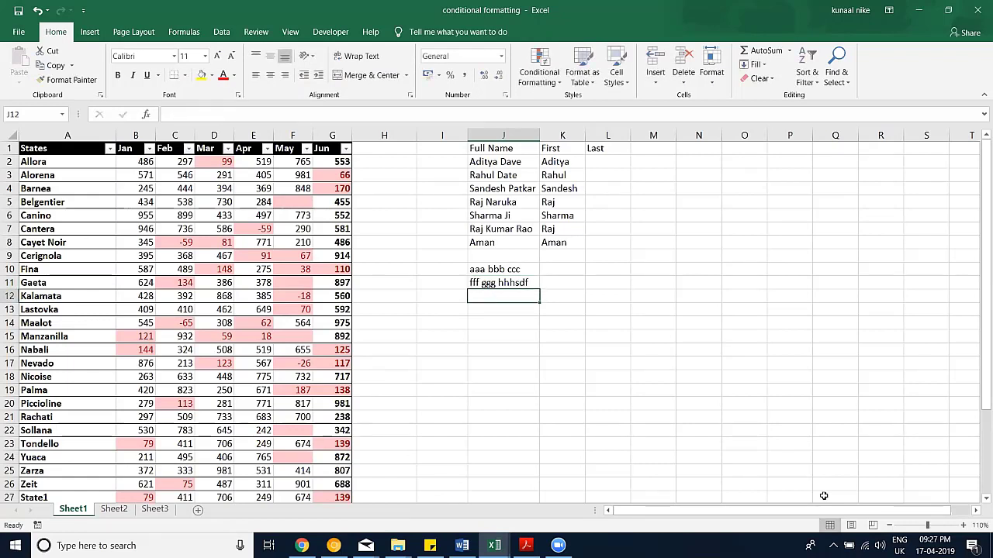
pyautogui.write('Aaa bbb ccc')
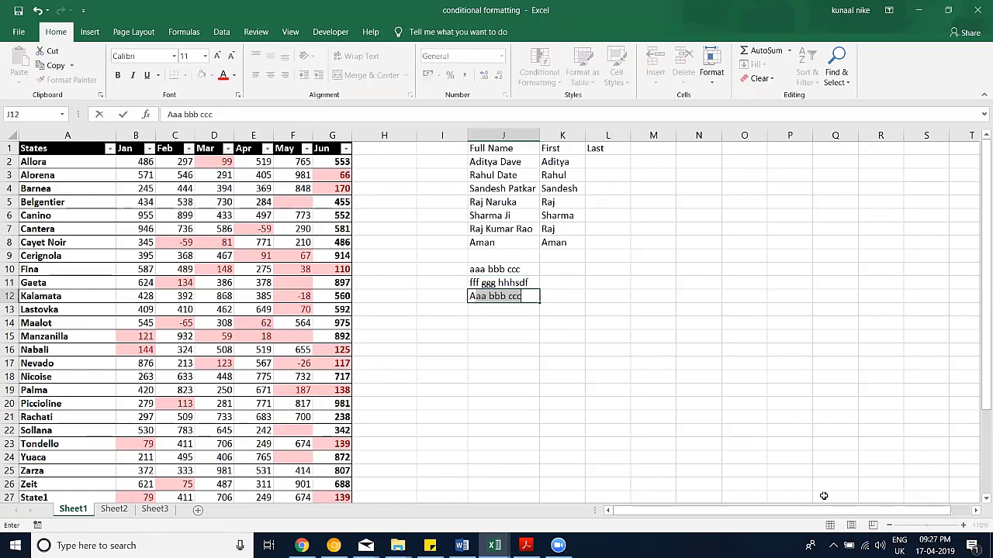
pyautogui.write('SSAs fg dfgdf')
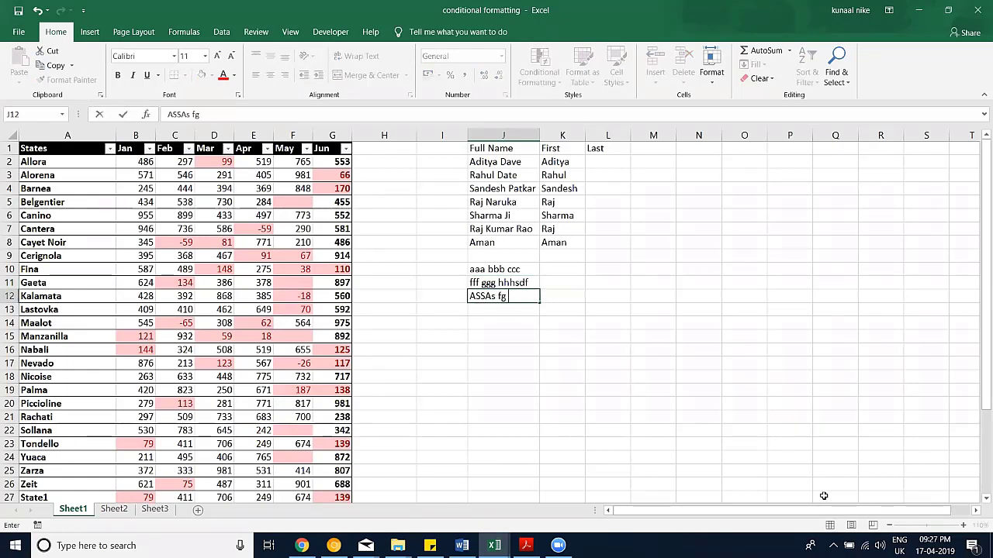
pyautogui.hotkey('ctrl', 'Return')
# Step: Type the example middle words bbb and ggg into K10 and K11
pyautogui.press('Up')
pyautogui.press('Right')
pyautogui.press('Up')
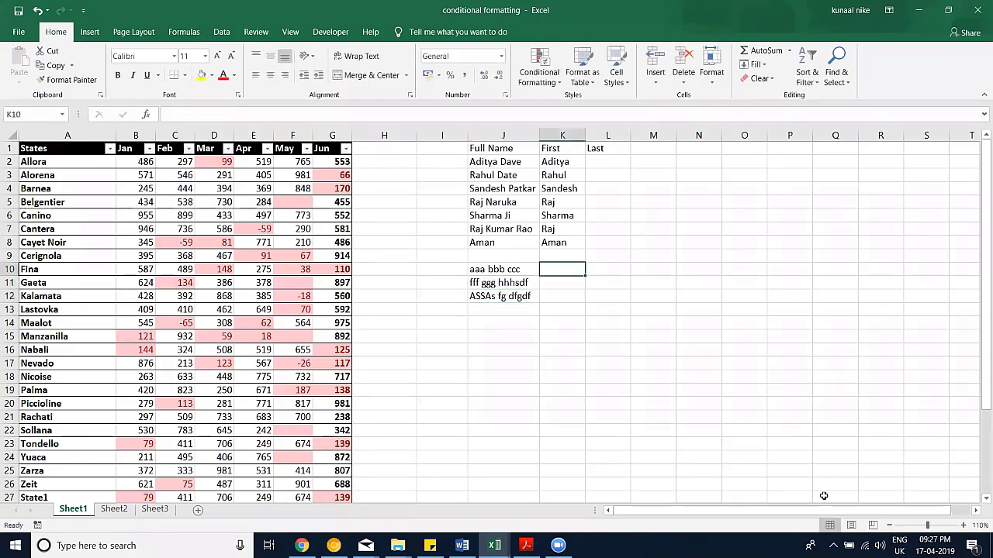
pyautogui.write('bbb')
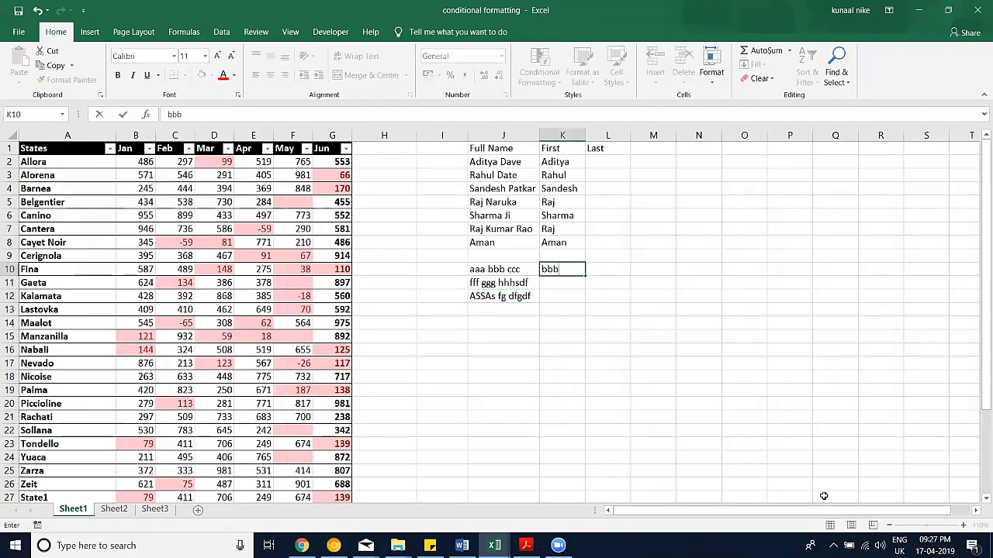
pyautogui.press('Return')
pyautogui.write('ggg')
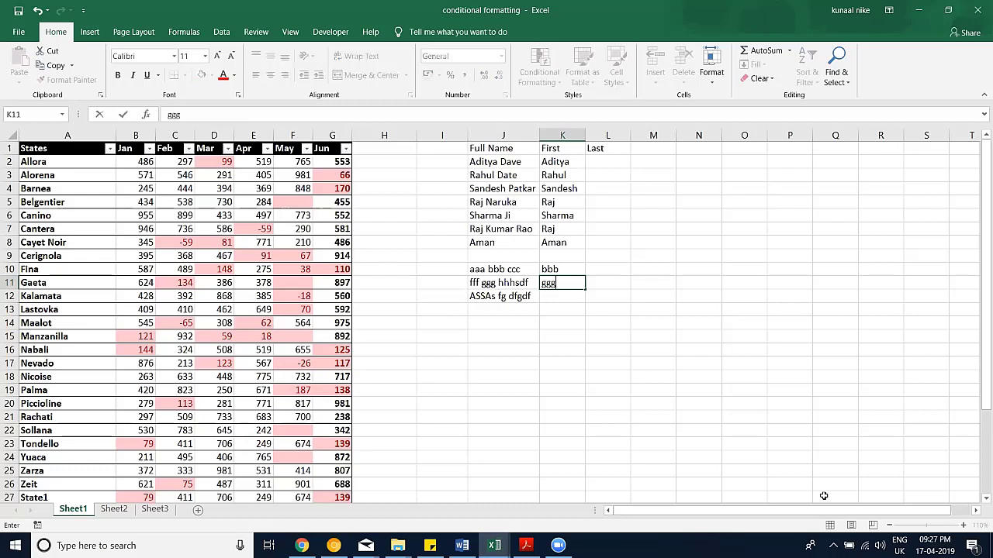
pyautogui.press('Return')
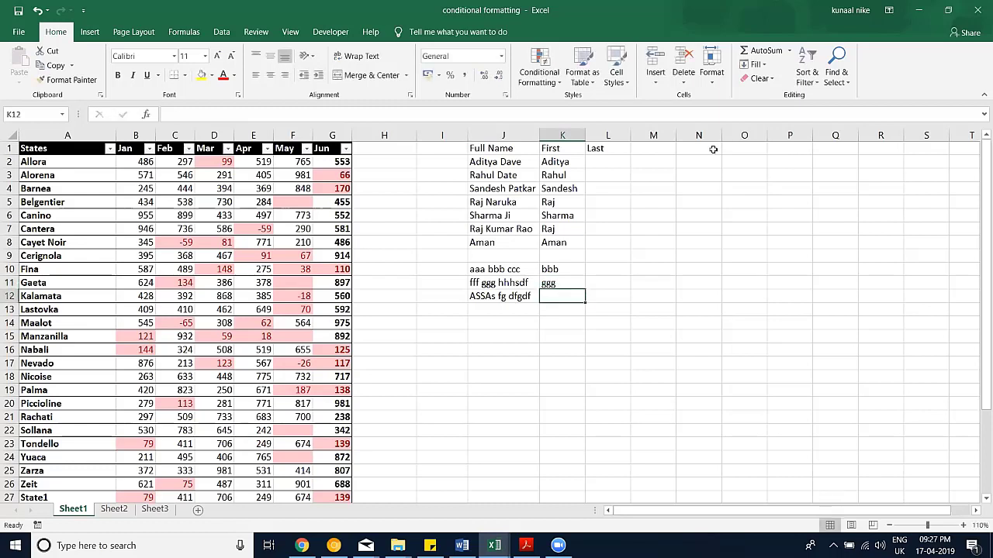
pyautogui.click(753, 65)
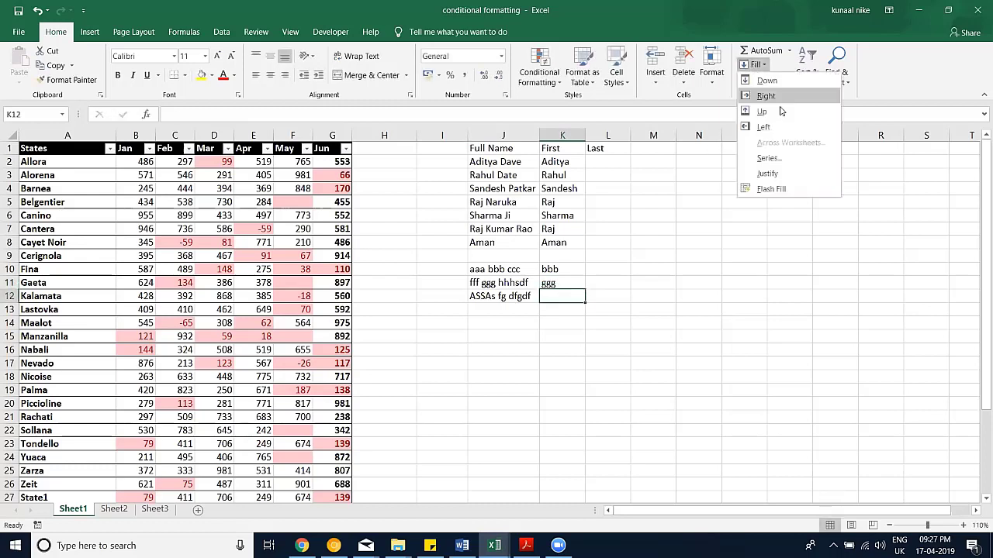
# Step: Flash Fill K12 so it receives fg from the third sample string
pyautogui.click(781, 191)
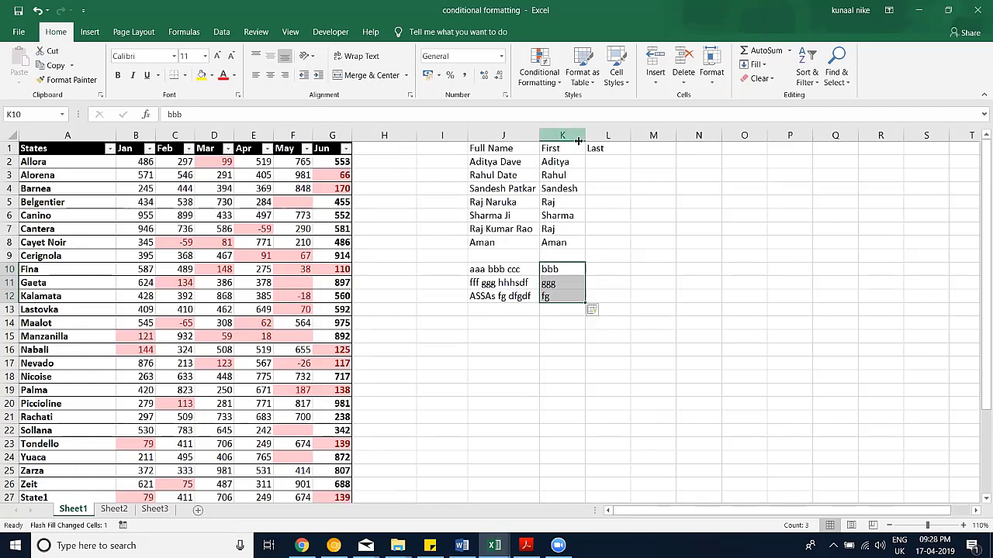
# Step: Copy J1:J12 and paste it into column A of a new Sheet4
pyautogui.moveTo(503, 148); pyautogui.dragTo(470, 297)
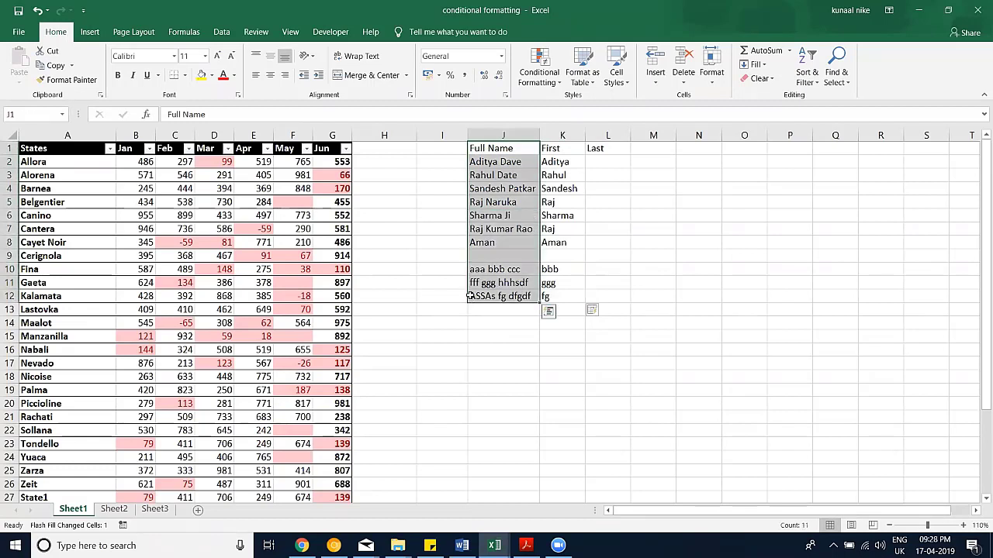
pyautogui.hotkey('ctrl', 'q')
pyautogui.hotkey('ctrl', 'c')
pyautogui.click(443, 293)
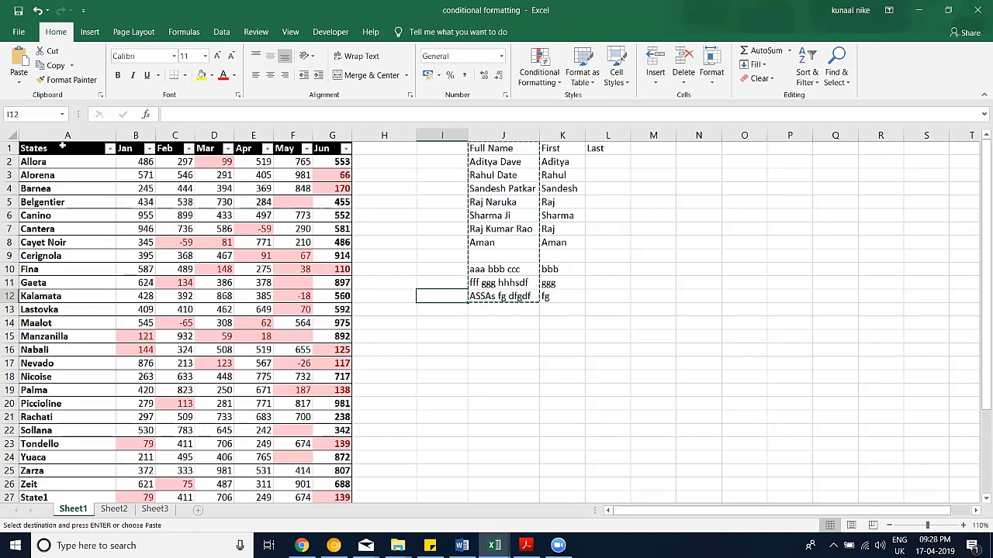
pyautogui.hotkey('shift', 'F11')
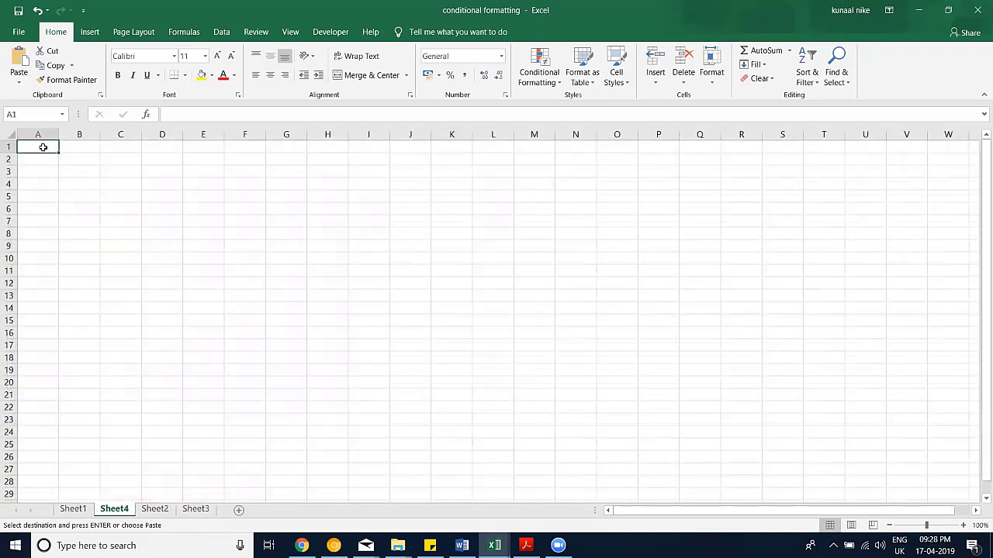
pyautogui.hotkey('ctrl', 'v')
# Step: Remove the sample rows below the names, leaving the header and seven names in A1:A8
pyautogui.click(120, 234)
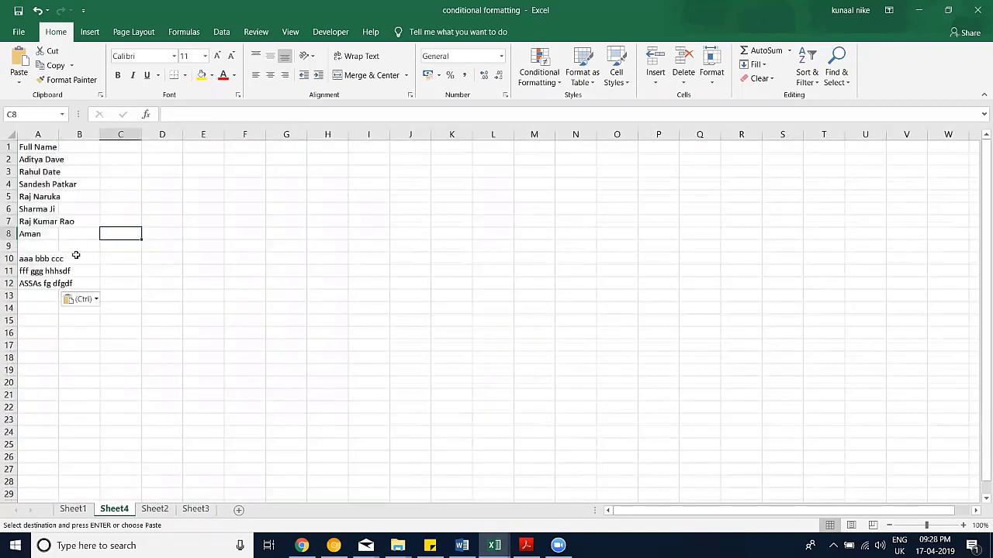
pyautogui.hotkey('ctrl', 'z')
pyautogui.hotkey('ctrl', 'z')
pyautogui.hotkey('ctrl', 'z')
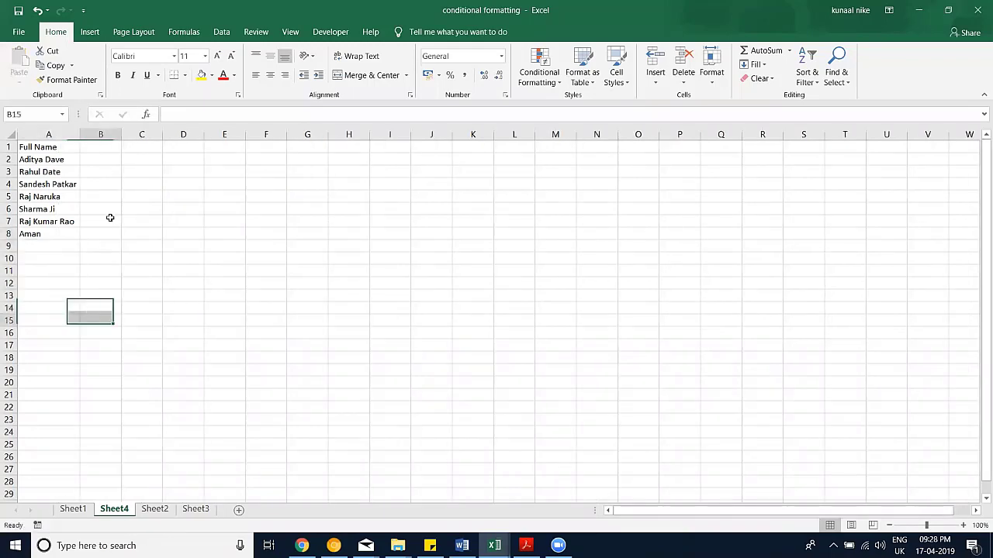
pyautogui.click(963, 525)
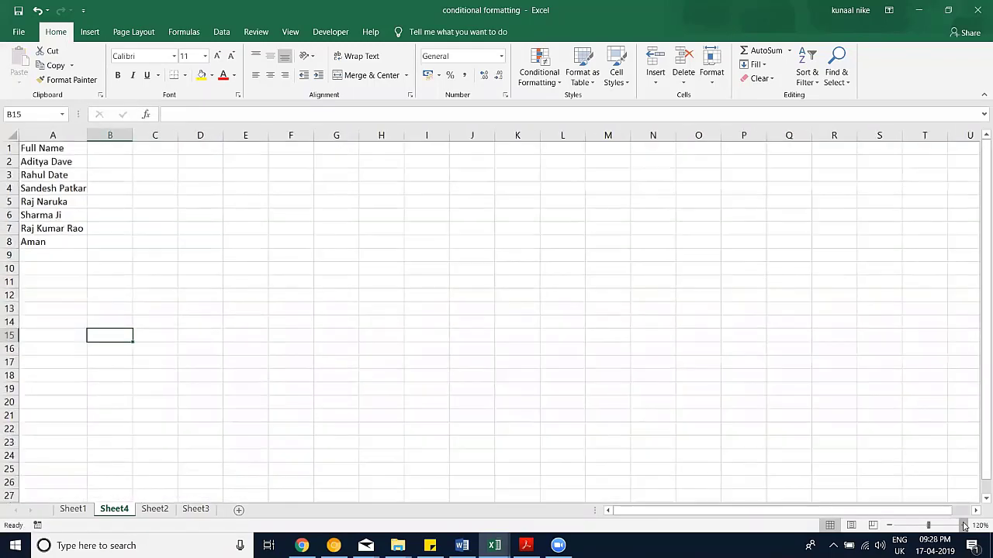
pyautogui.click(963, 525)
pyautogui.scroll(7, 188, 287)
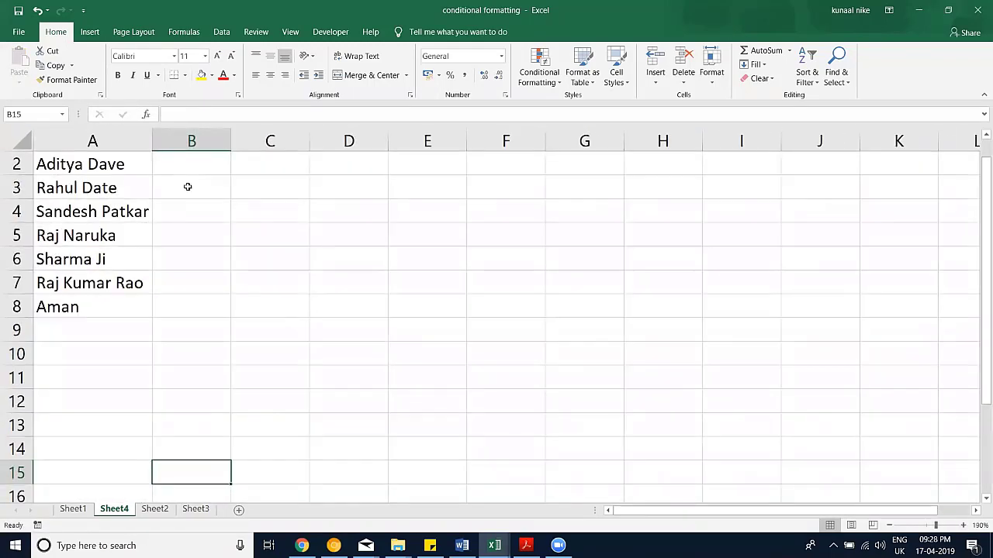
pyautogui.scroll(1, 129, 164)
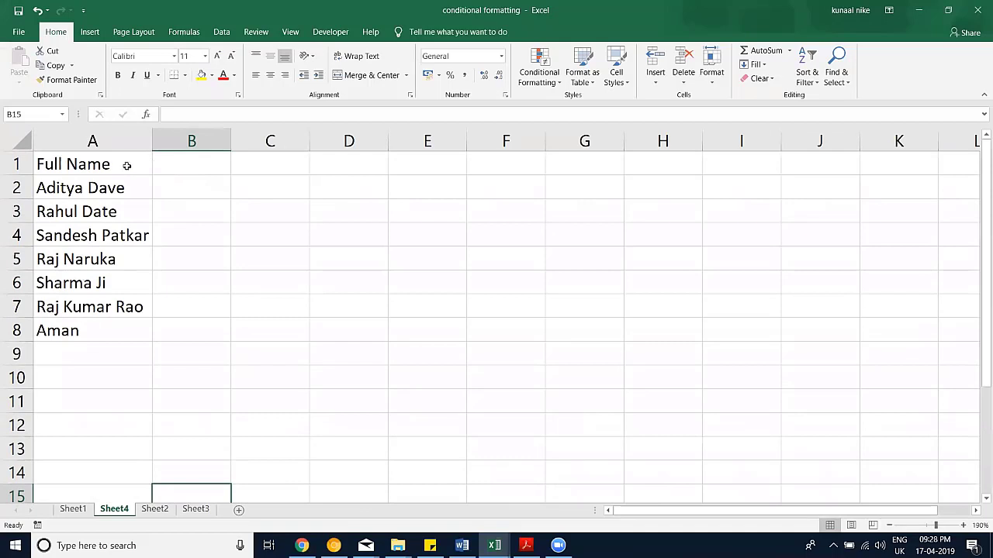
pyautogui.click(221, 31)
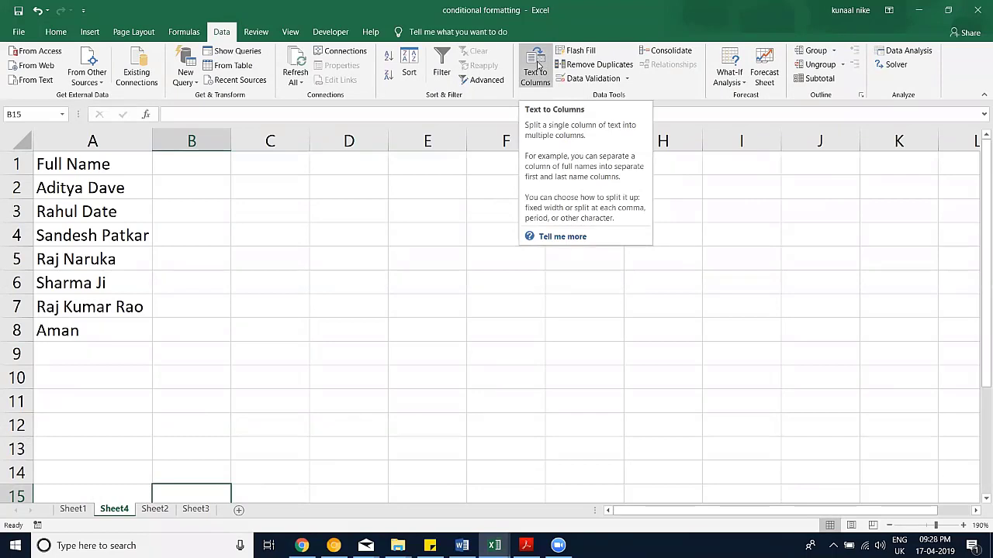
# Step: Split A1:A8 with Text to Columns, Delimited on Space, across columns A–C
pyautogui.click(92, 211)
pyautogui.moveTo(115, 164); pyautogui.dragTo(88, 322)
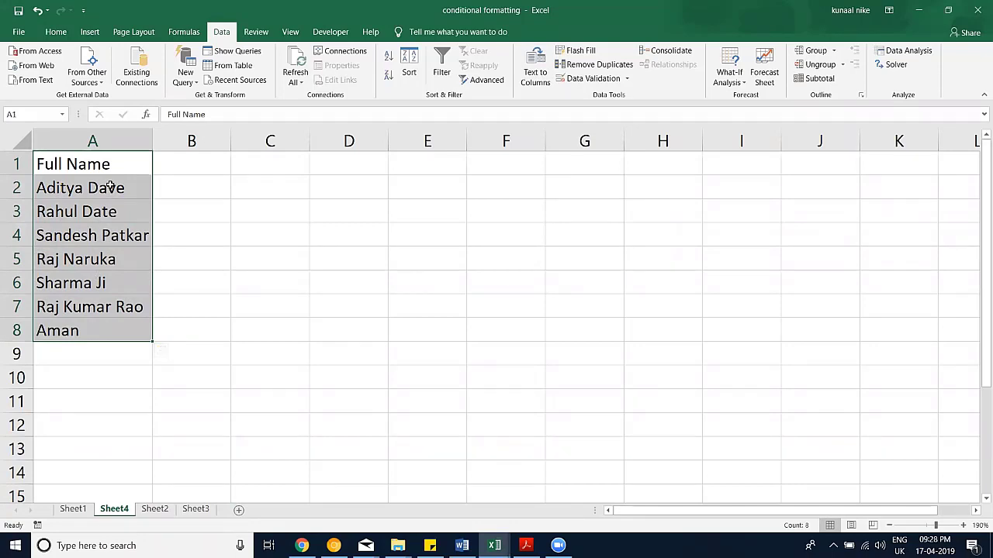
pyautogui.click(546, 80)
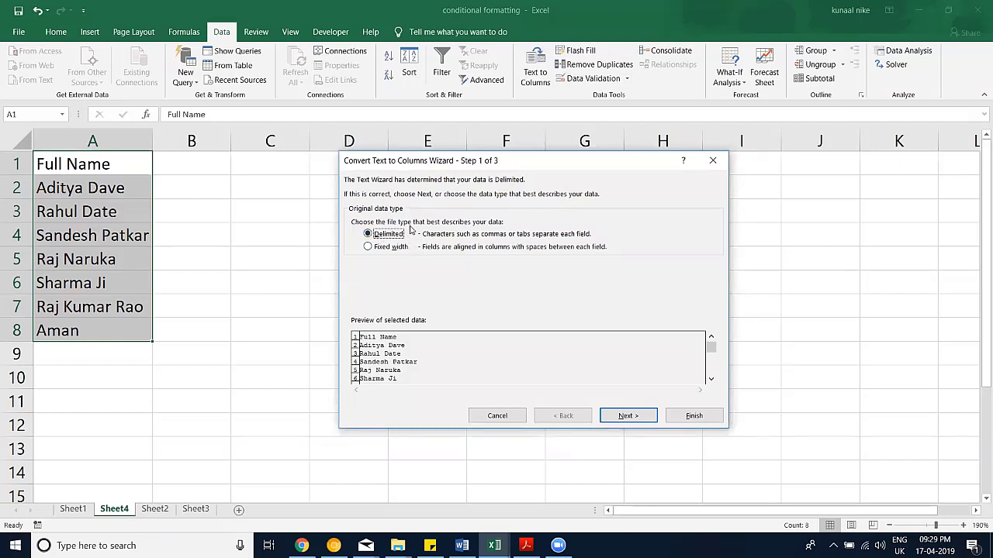
pyautogui.click(648, 414)
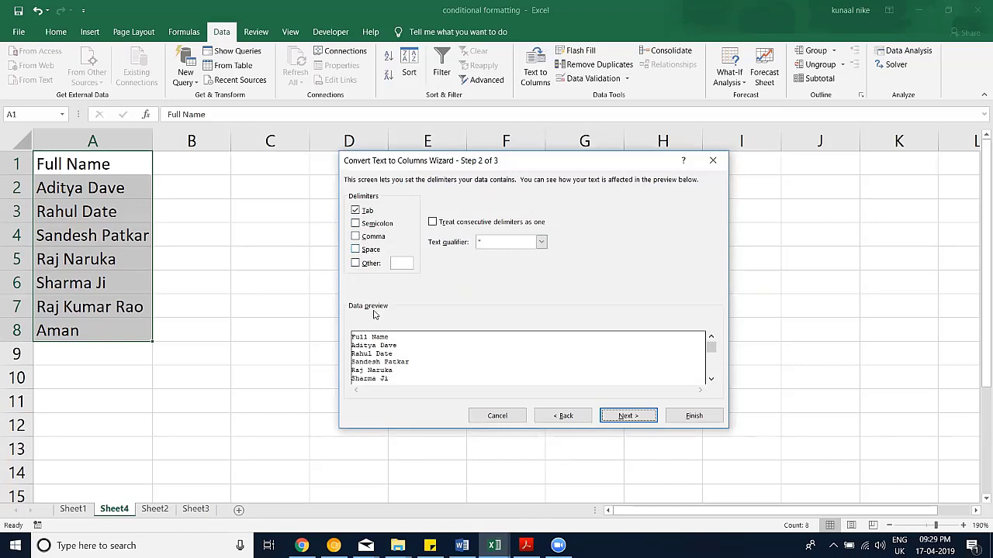
pyautogui.click(371, 251)
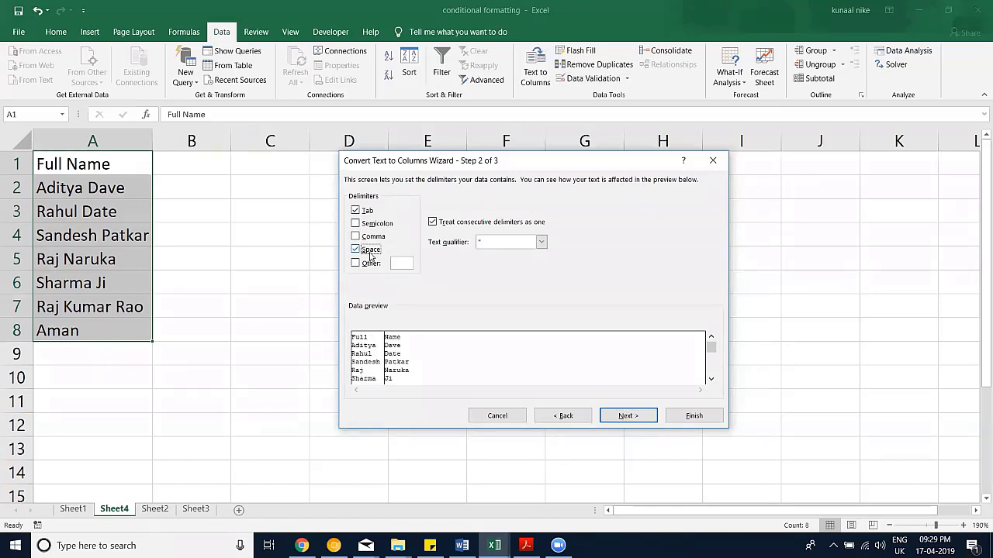
pyautogui.click(628, 416)
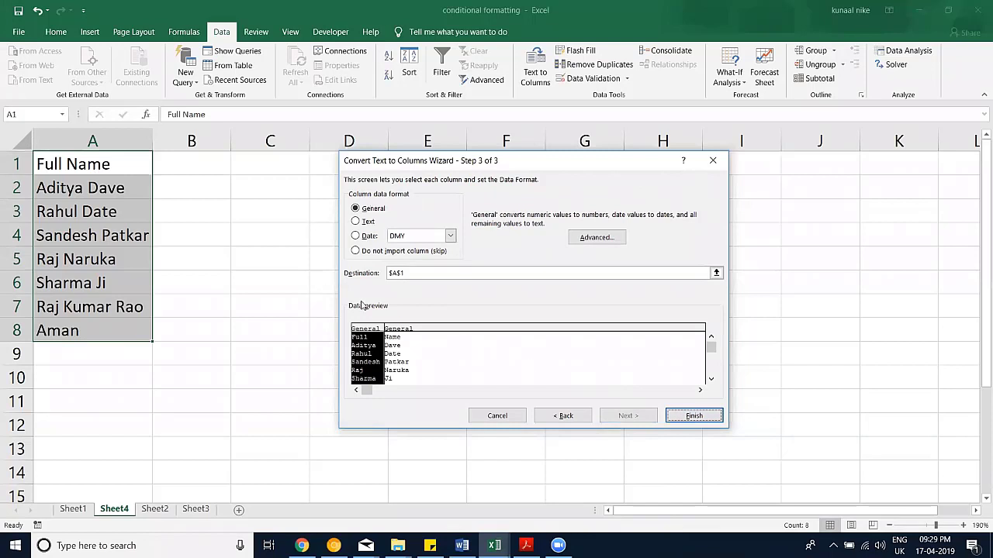
pyautogui.click(688, 416)
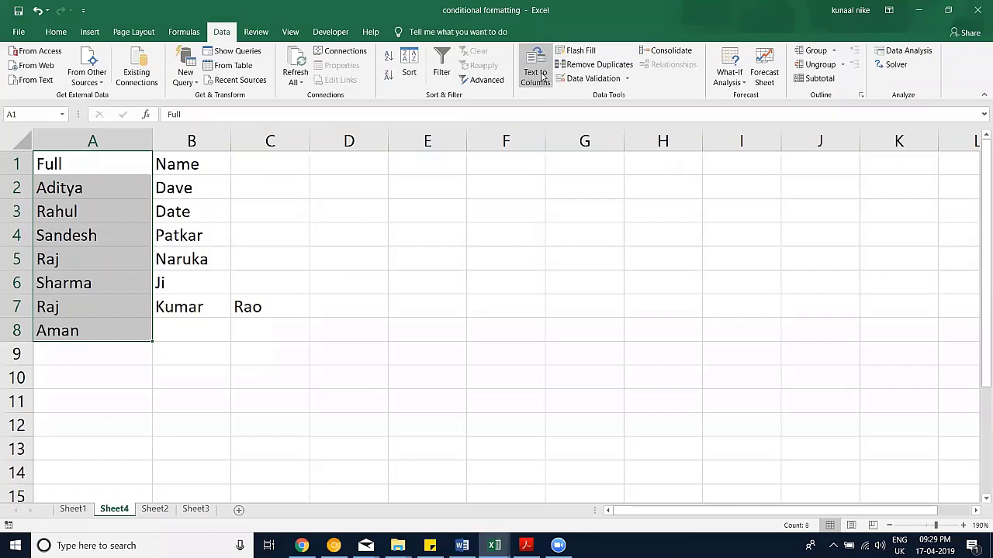
pyautogui.hotkey('ctrl', 'z')
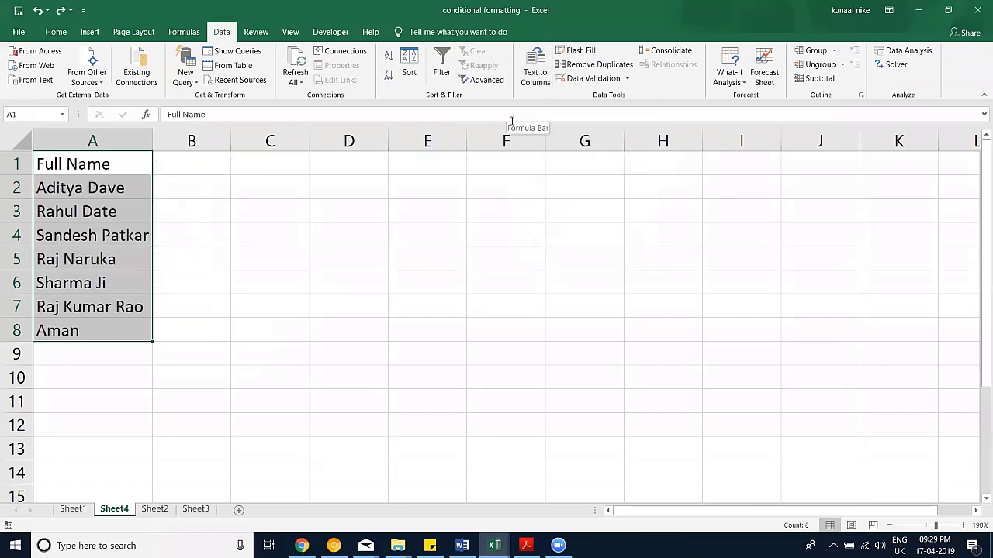
pyautogui.click(352, 159)
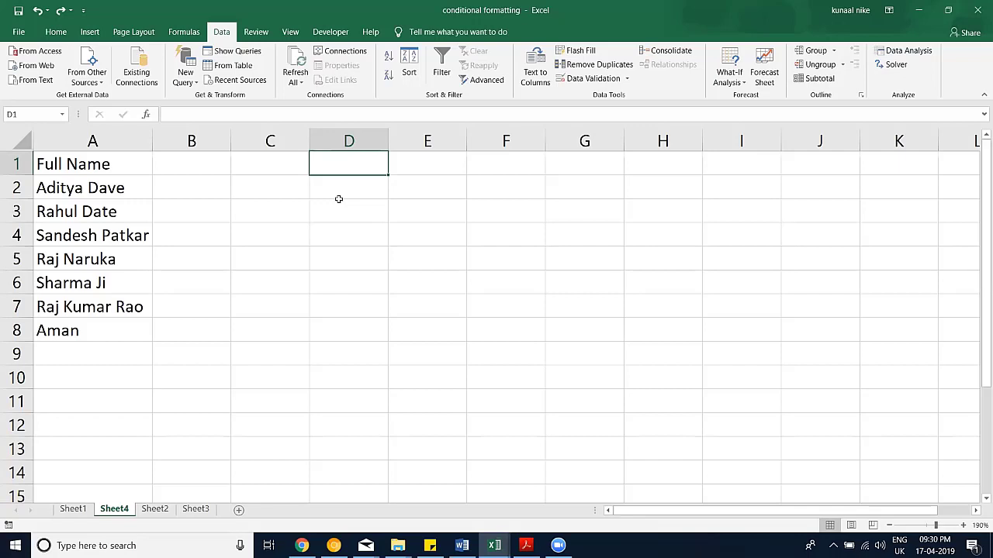
# Step: Fill D1:D8 with =RANDBETWEEN(40000,50000) and choose Date in Format Cells
pyautogui.write('=ran')
pyautogui.press('Down')
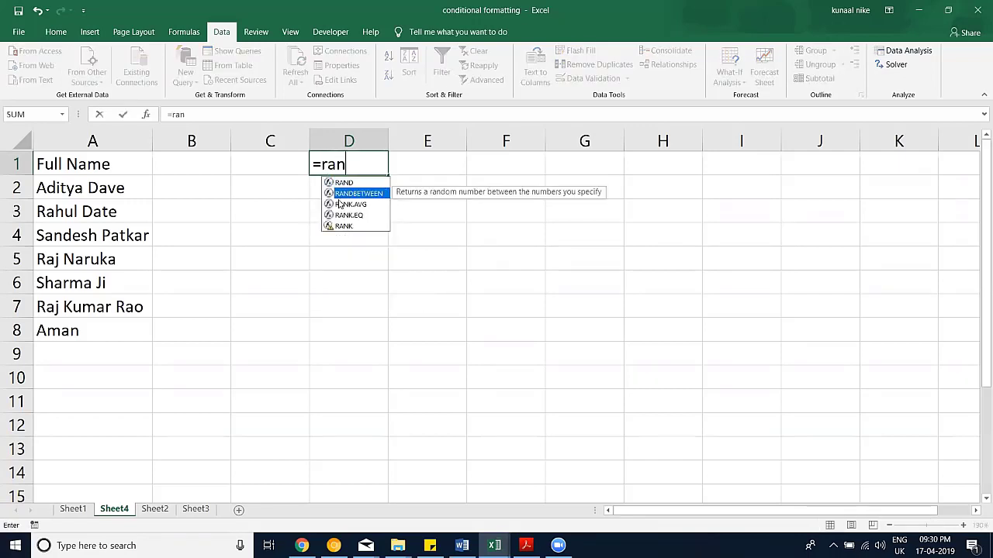
pyautogui.press('Tab')
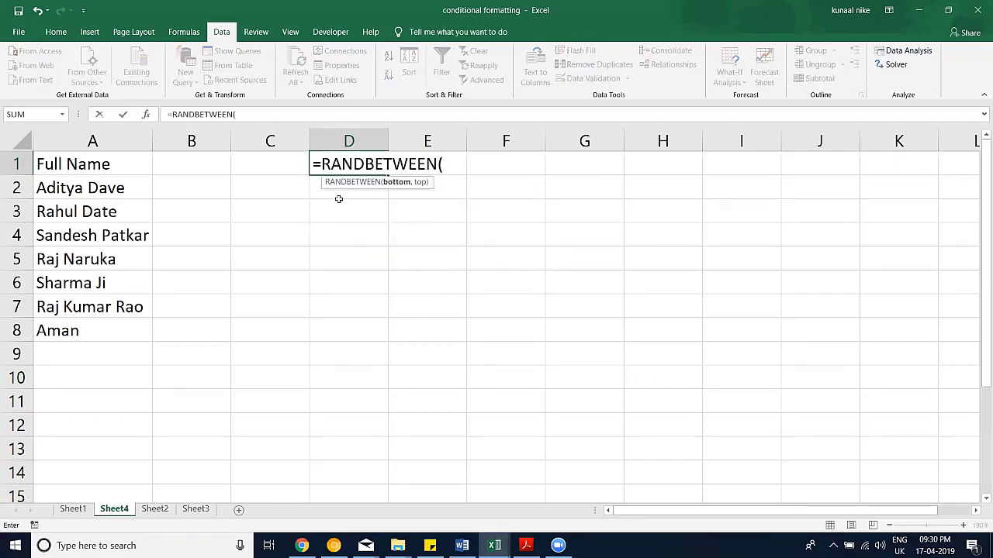
pyautogui.write('40000,50000')
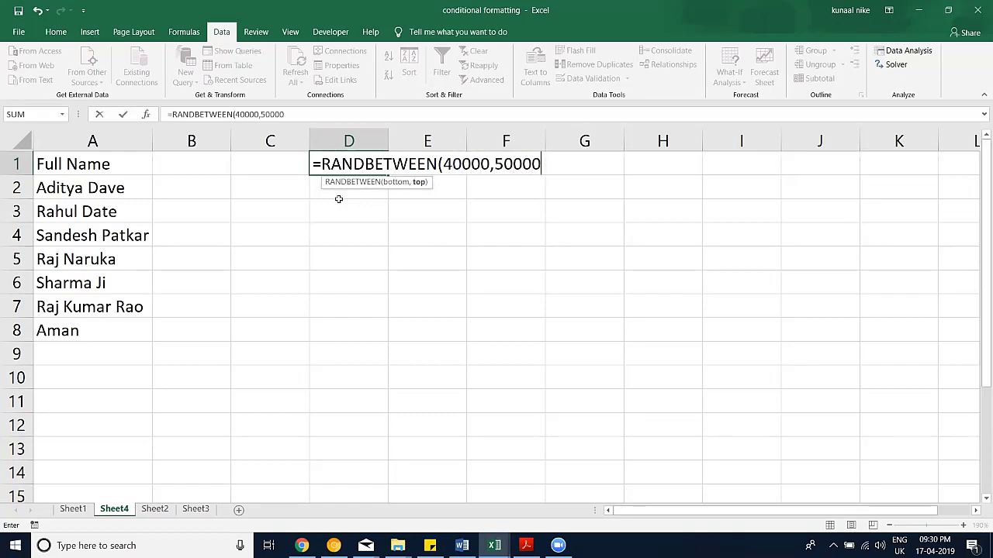
pyautogui.write(')')
pyautogui.press('Return')
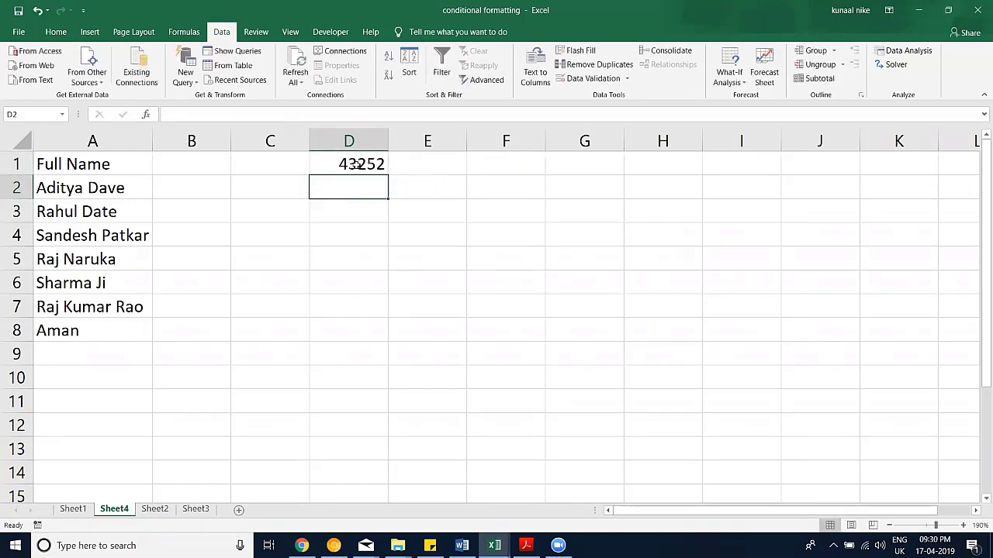
pyautogui.moveTo(357, 166); pyautogui.dragTo(359, 319)
pyautogui.hotkey('ctrl', 'd')
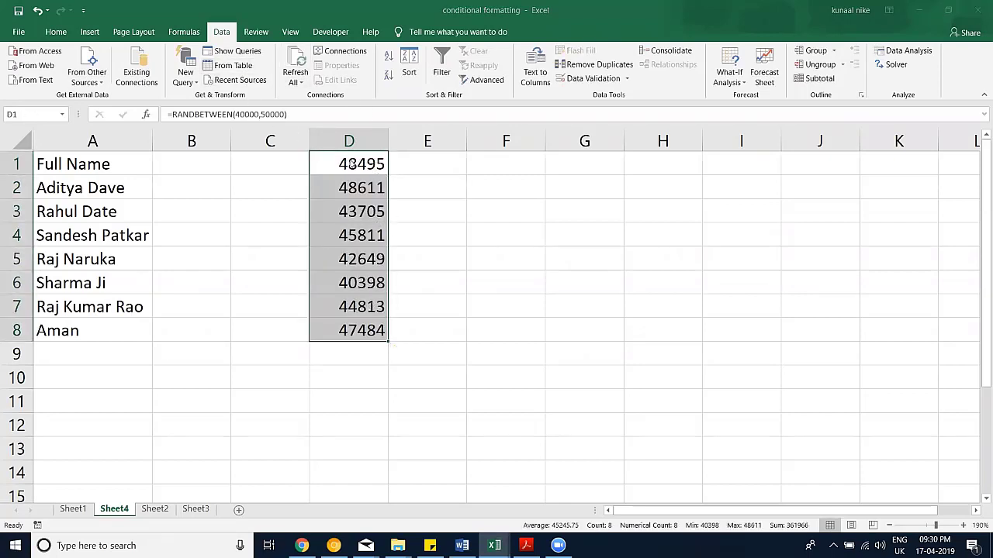
pyautogui.hotkey('ctrl', '1')
pyautogui.click(388, 231)
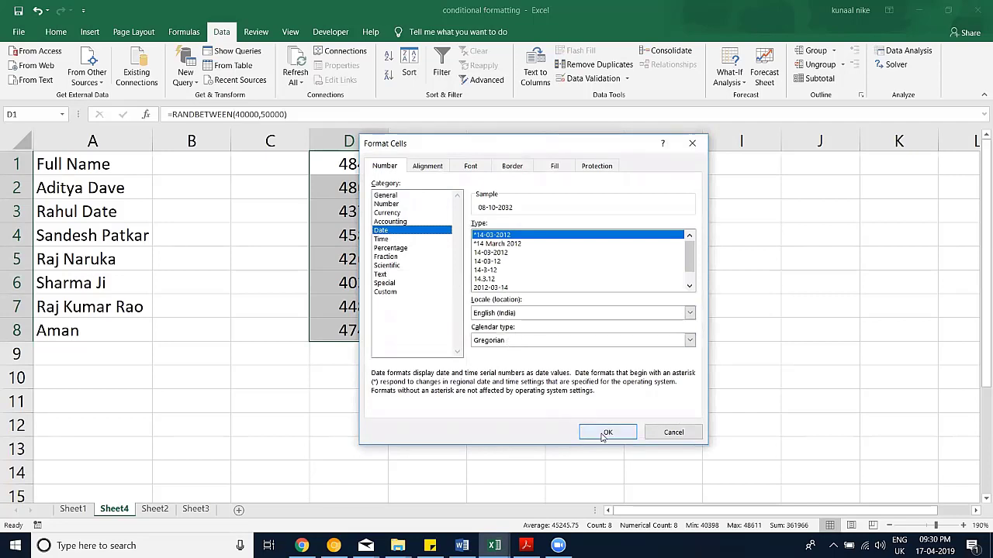
# Step: Apply a day-month-year date format to D1:D8, then shorten its custom month code to mmm
pyautogui.click(590, 244)
pyautogui.click(602, 433)
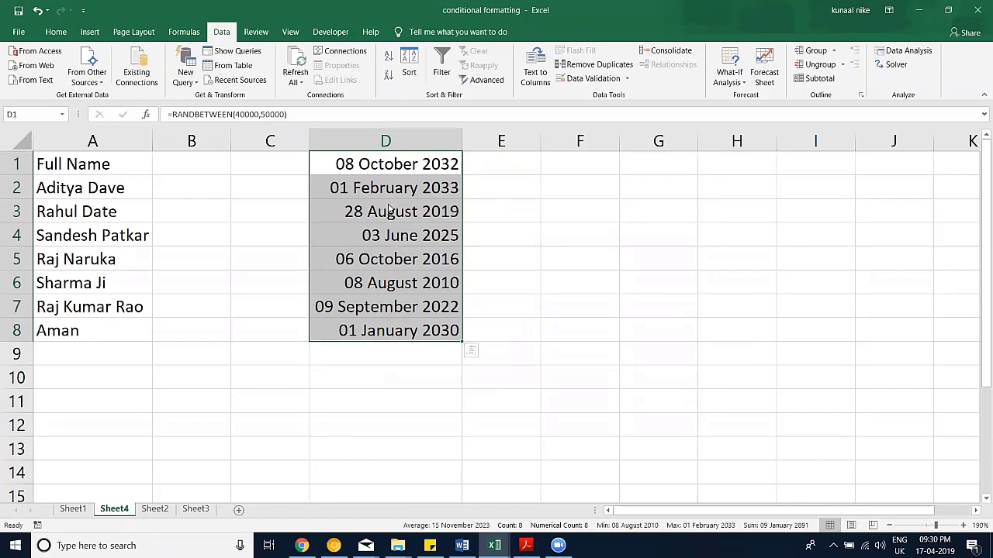
pyautogui.hotkey('ctrl', '1')
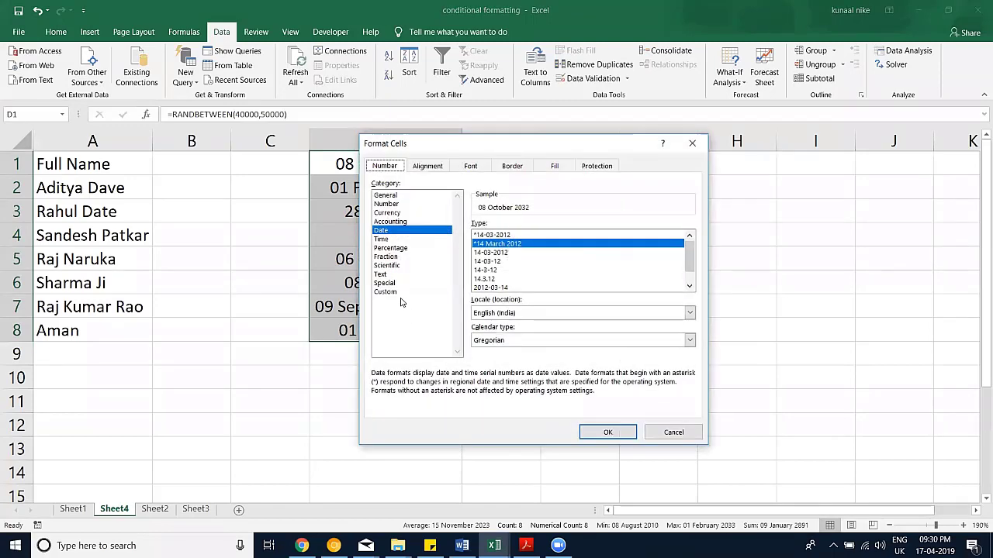
pyautogui.click(385, 292)
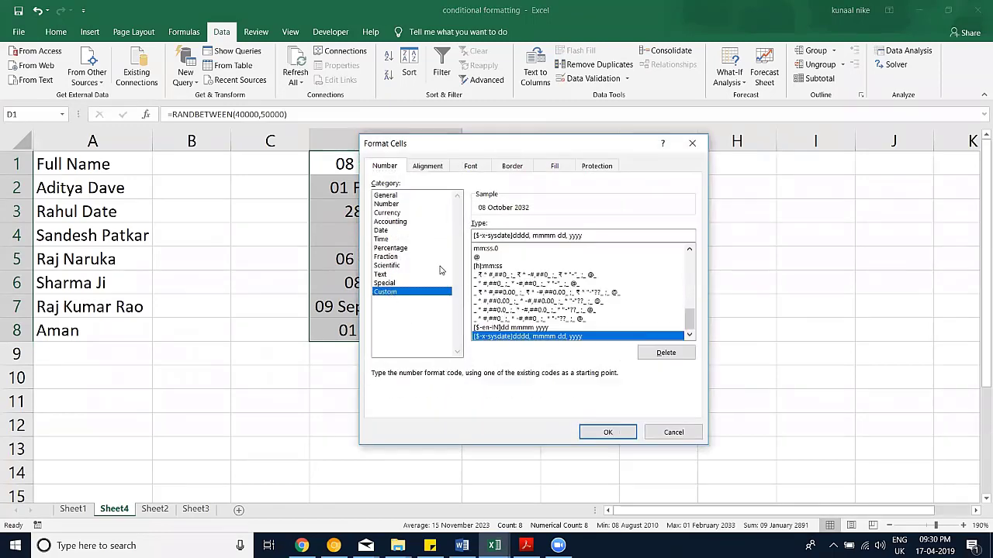
pyautogui.click(549, 236)
pyautogui.press('BackSpace')
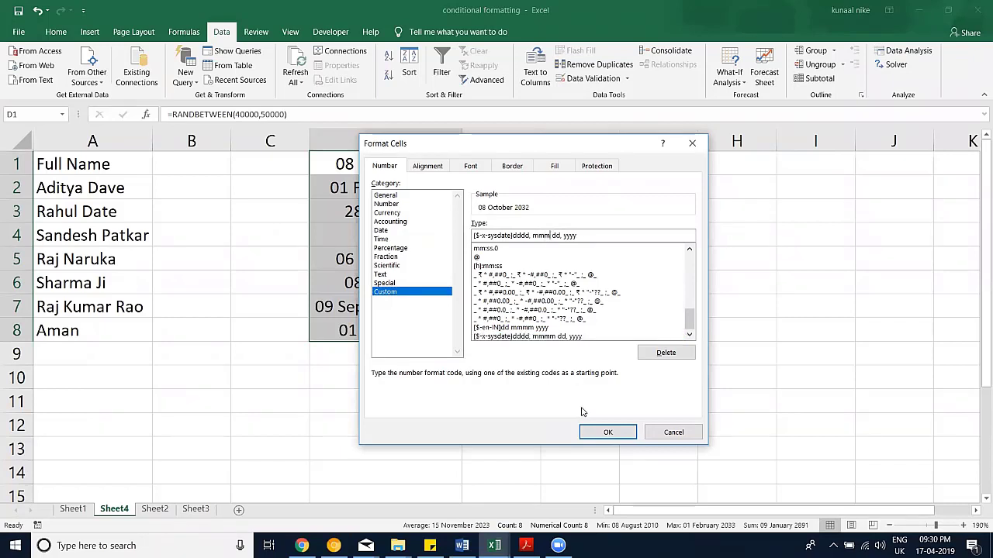
pyautogui.press('Return')
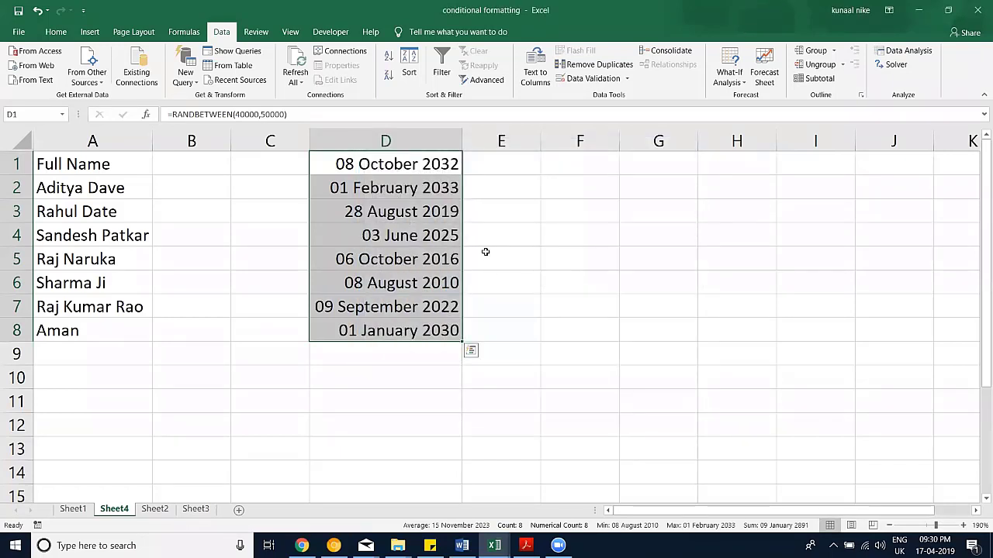
# Step: Shorten the month code to mm, then apply the dd-mmm-yy format with Ctrl+Shift+#
pyautogui.hotkey('ctrl', '1')
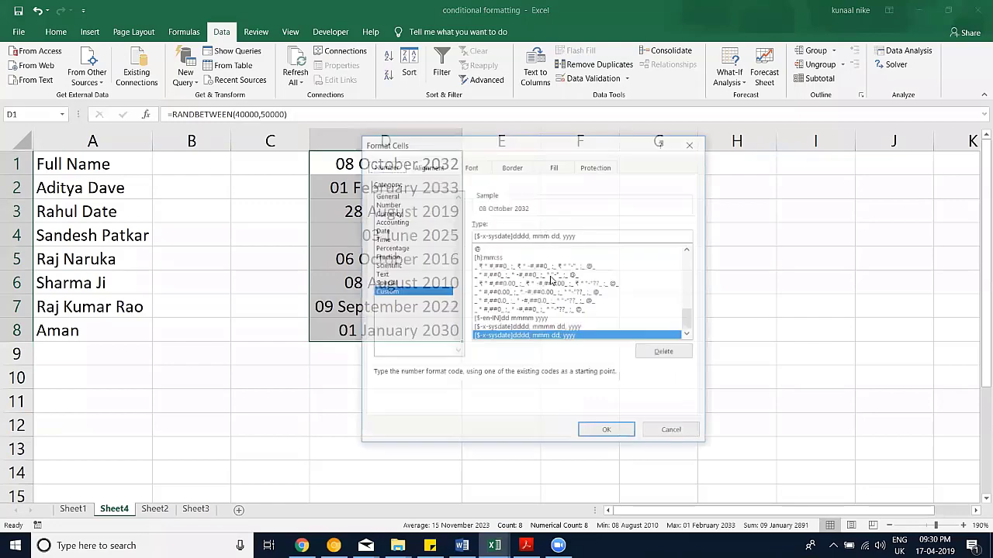
pyautogui.press('BackSpace')
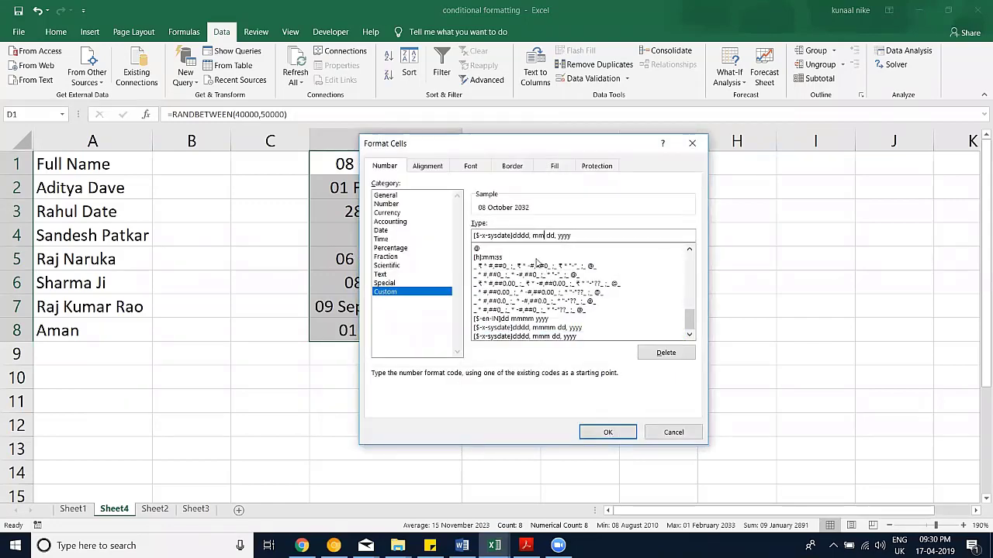
pyautogui.press('Return')
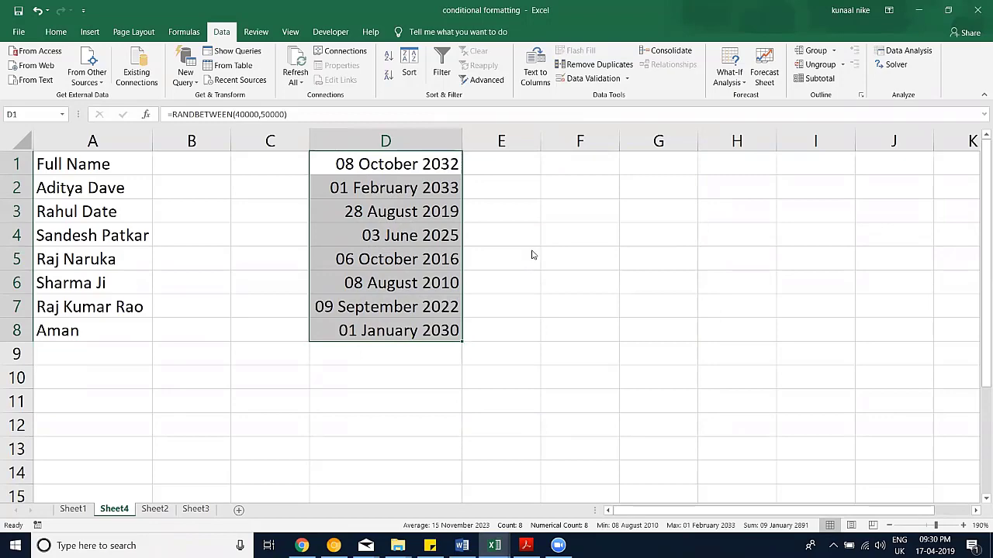
pyautogui.hotkey('ctrl', '1')
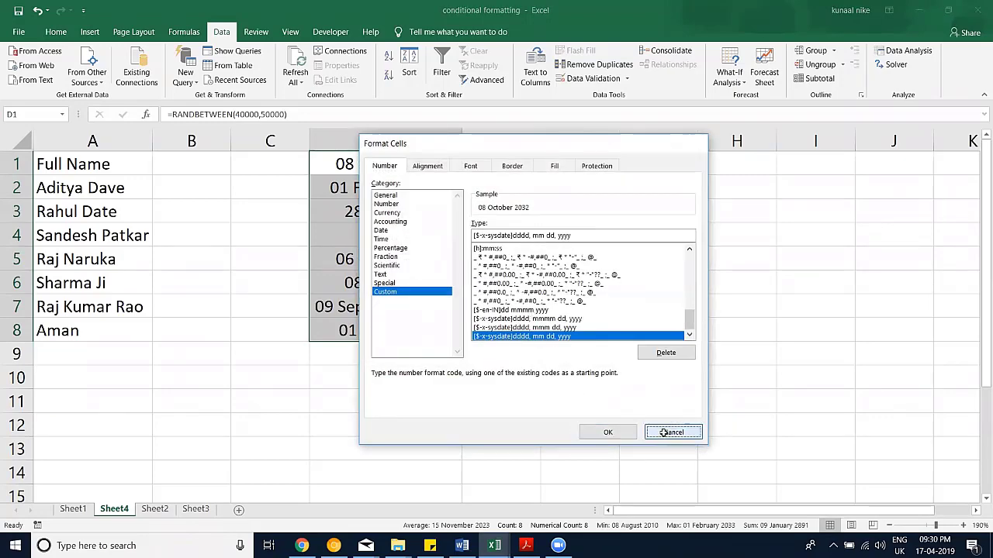
pyautogui.click(659, 432)
pyautogui.hotkey('ctrl', 'shift', '3')
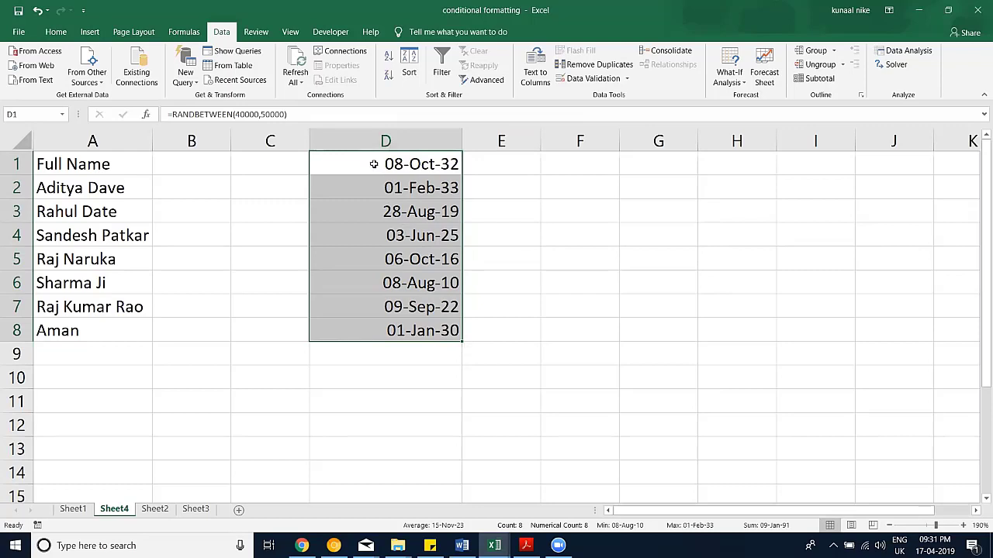
# Step: Copy D1:D8 and paste the dates back over themselves as fixed values
pyautogui.hotkey('ctrl', 'c')
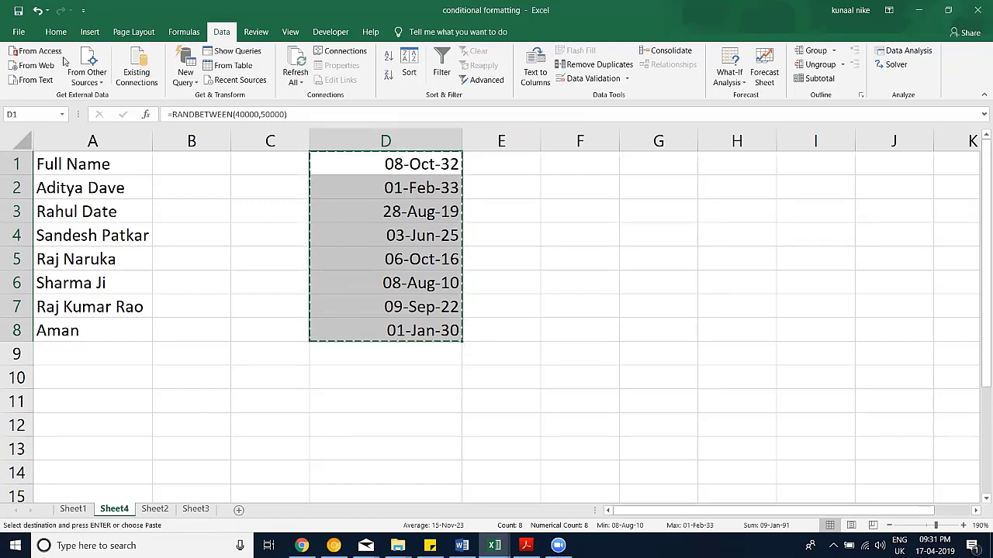
pyautogui.click(56, 32)
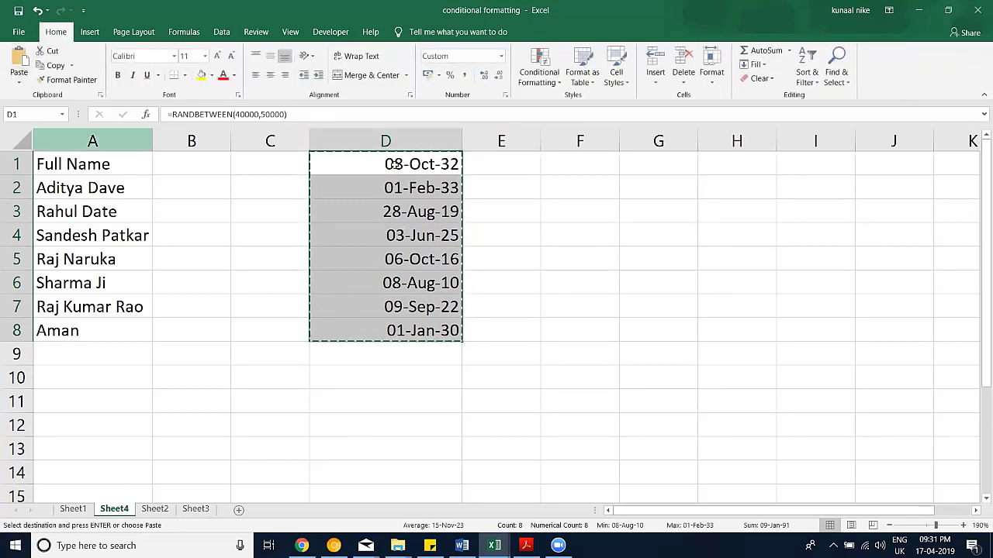
pyautogui.press('Escape')
pyautogui.click(389, 263)
pyautogui.press('Down')
pyautogui.press('Down')
pyautogui.press('Down')
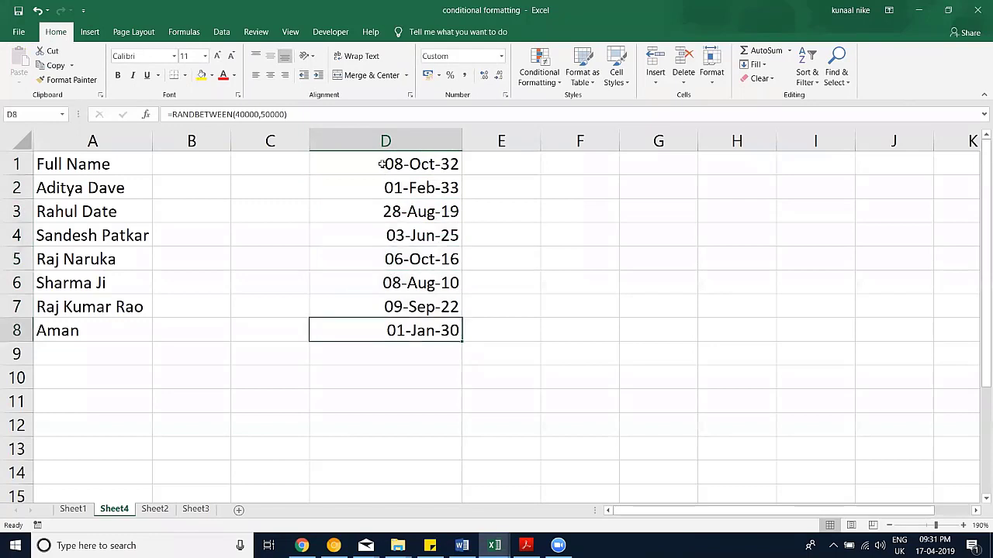
pyautogui.moveTo(381, 164); pyautogui.dragTo(385, 330)
pyautogui.hotkey('ctrl', 'c')
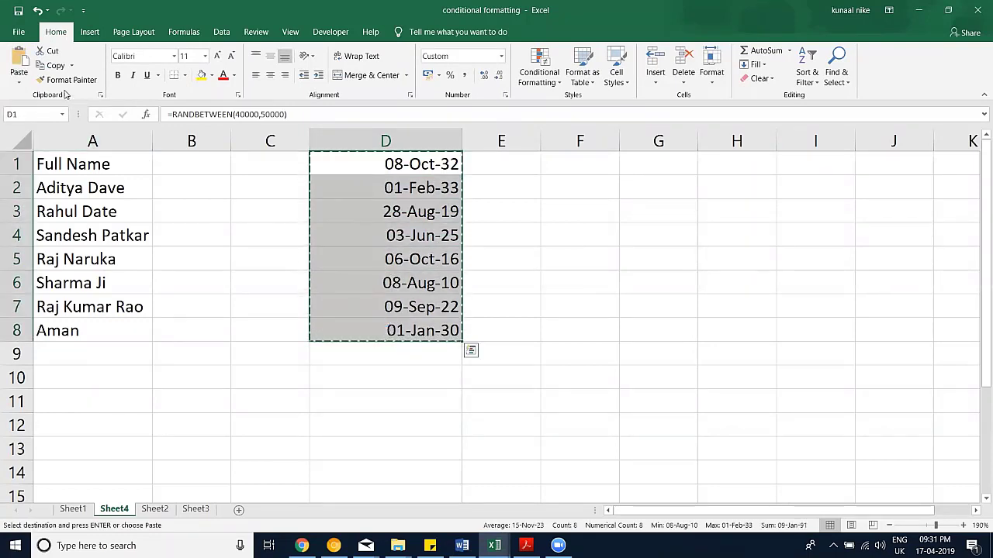
pyautogui.click(18, 81)
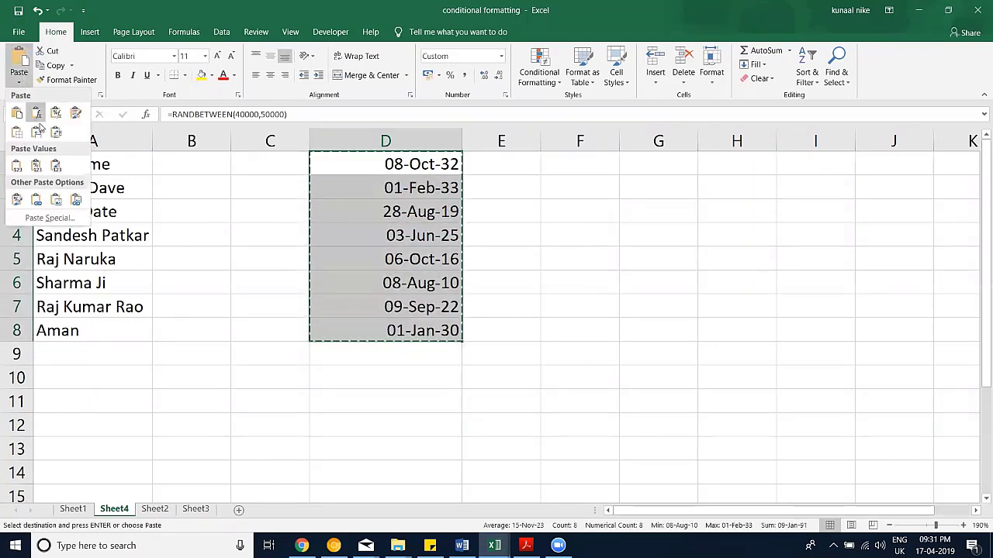
pyautogui.click(16, 169)
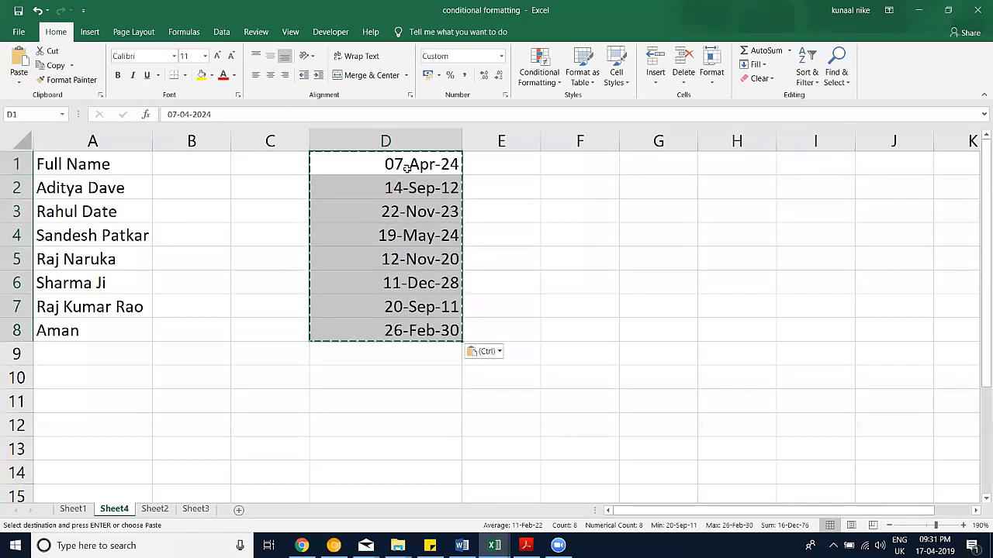
pyautogui.press('Escape')
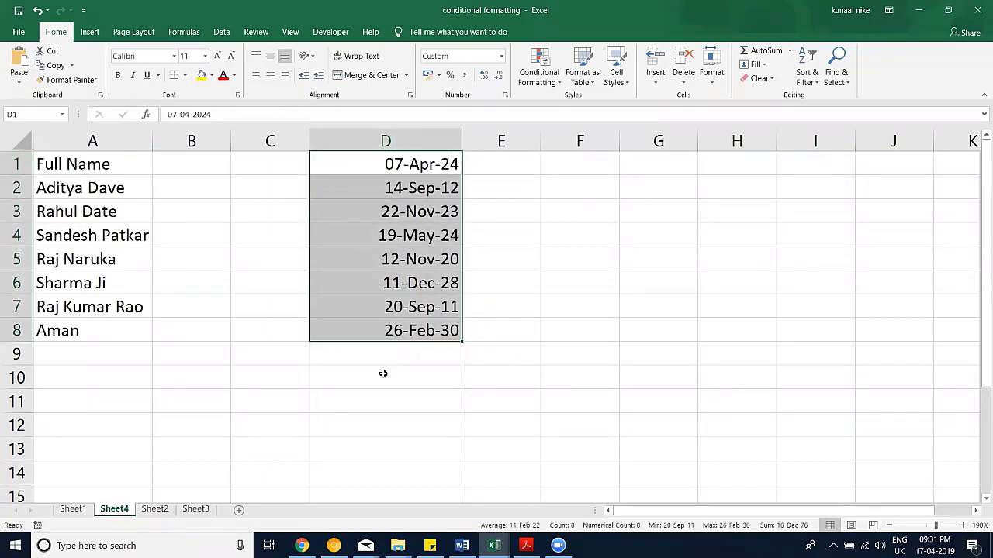
pyautogui.click(383, 374)
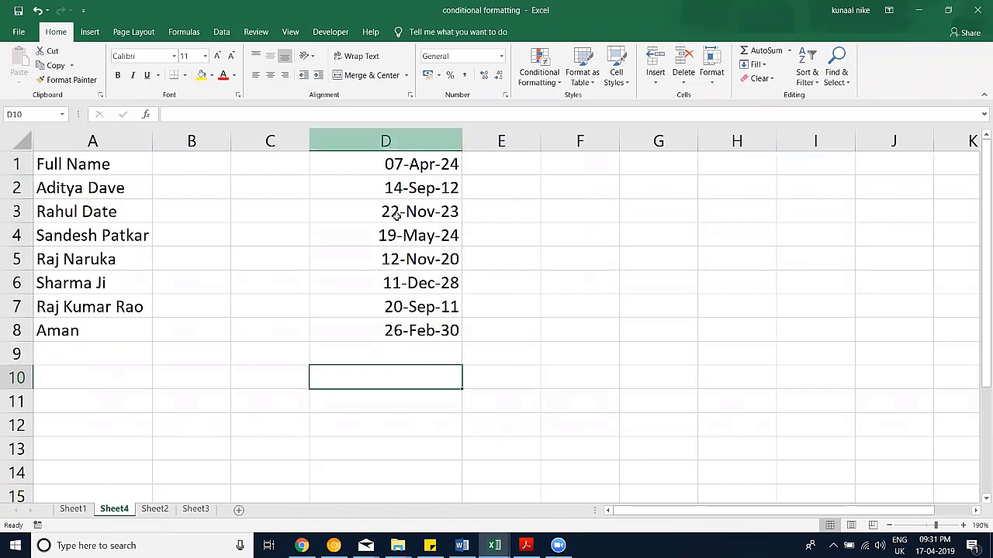
# Step: Prefix the dates in D1 through D4 with an apostrophe so they become text
pyautogui.moveTo(397, 161); pyautogui.dragTo(398, 323)
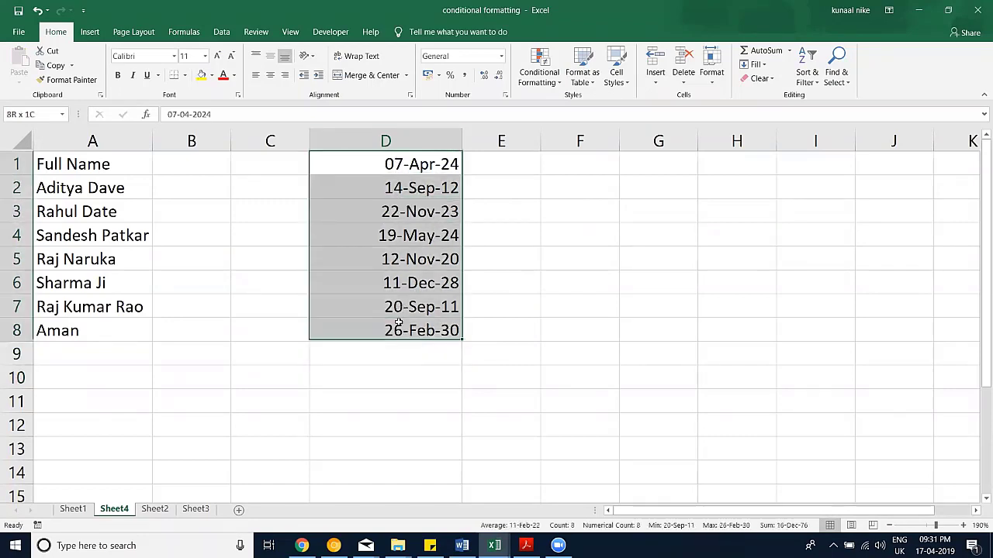
pyautogui.doubleClick(383, 161)
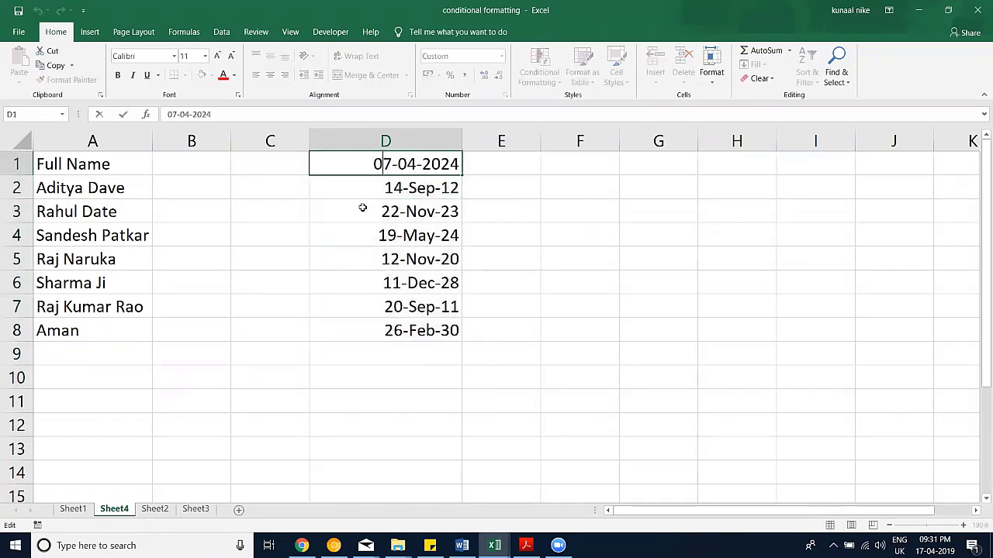
pyautogui.click(370, 161)
pyautogui.write("'")
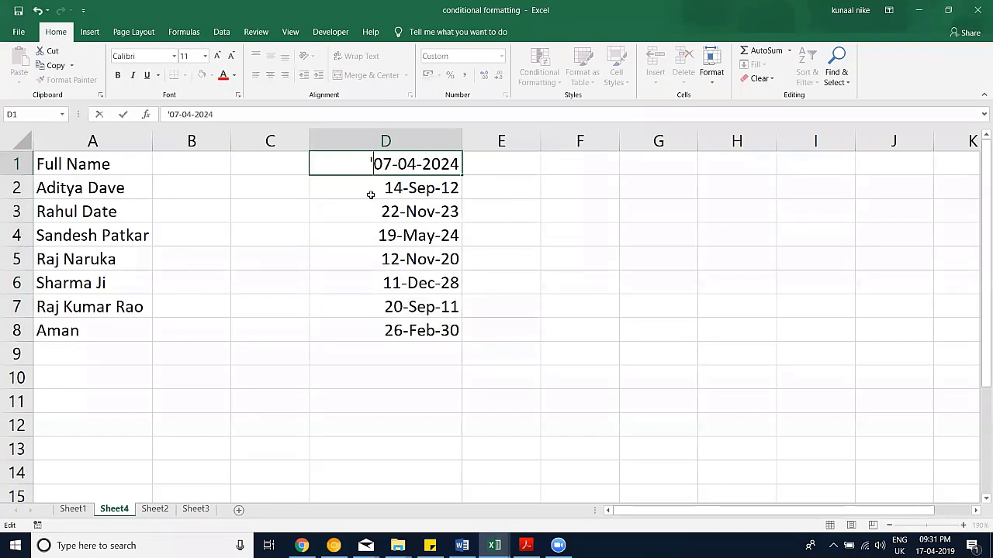
pyautogui.doubleClick(371, 189)
pyautogui.write("'")
pyautogui.press('Return')
pyautogui.doubleClick(376, 218)
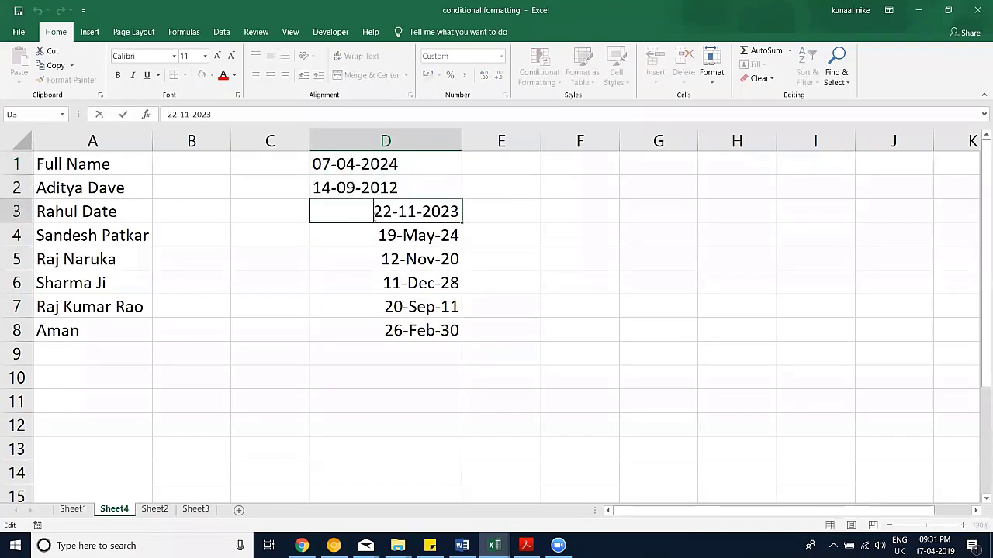
pyautogui.write("'")
pyautogui.doubleClick(375, 234)
pyautogui.write("'")
# Step: Prefix the dates in D5 through D8 with an apostrophe, turning them into text
pyautogui.doubleClick(373, 256)
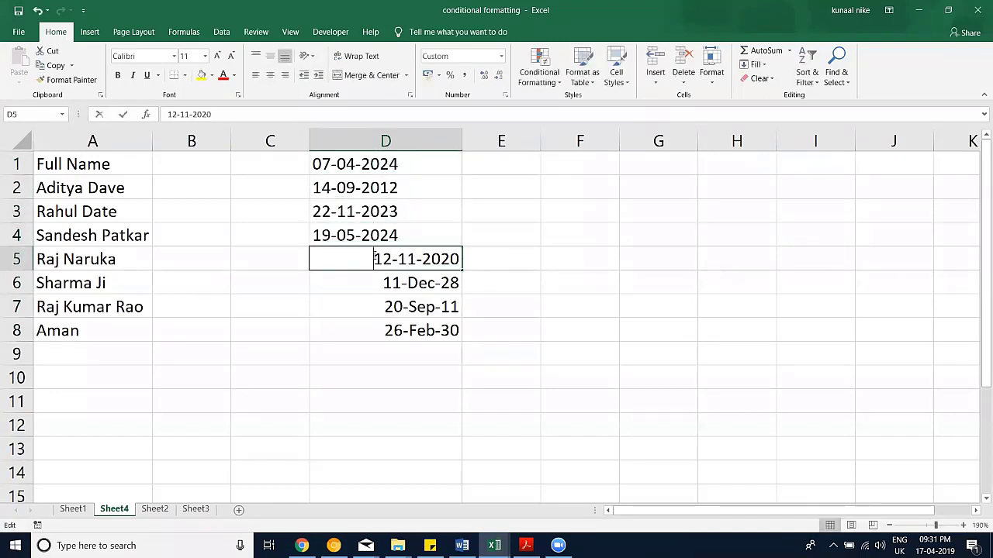
pyautogui.write("'")
pyautogui.doubleClick(374, 281)
pyautogui.write("'")
pyautogui.doubleClick(374, 307)
pyautogui.write("'")
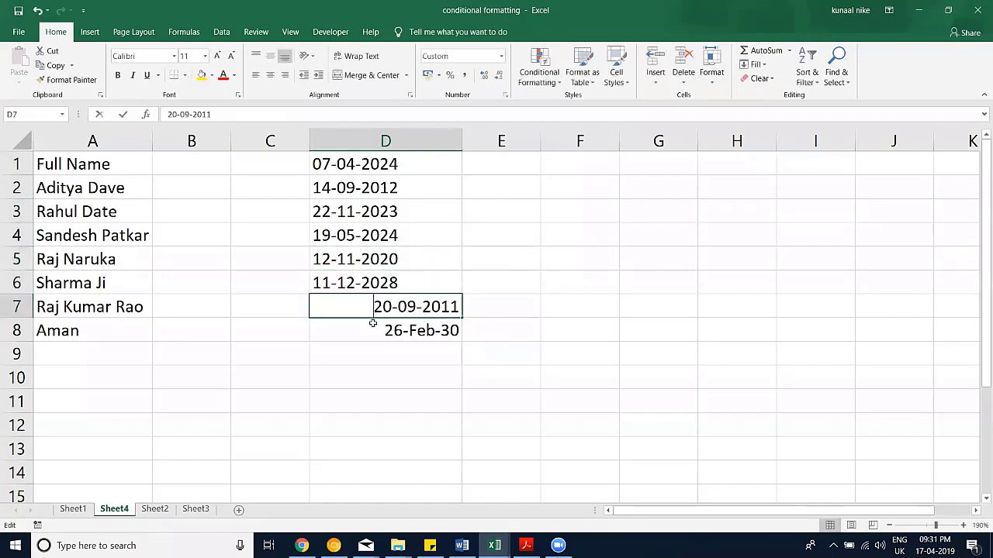
pyautogui.doubleClick(372, 329)
pyautogui.write("'")
pyautogui.click(381, 370)
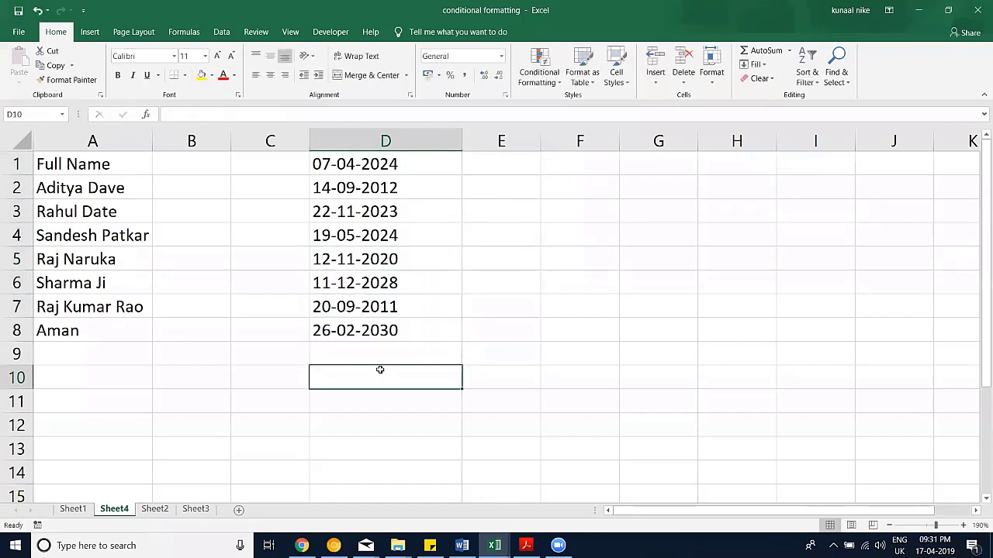
# Step: Run Text to Columns on D1:D8 with Date format DMY, then undo the conversion
pyautogui.moveTo(397, 163); pyautogui.dragTo(412, 326)
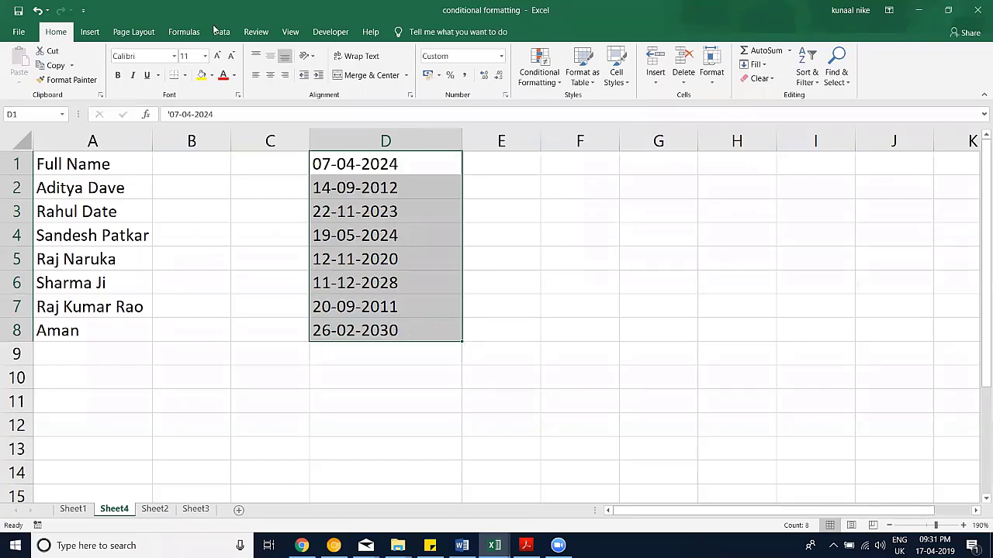
pyautogui.hotkey('alt', 'a')
pyautogui.press('e')
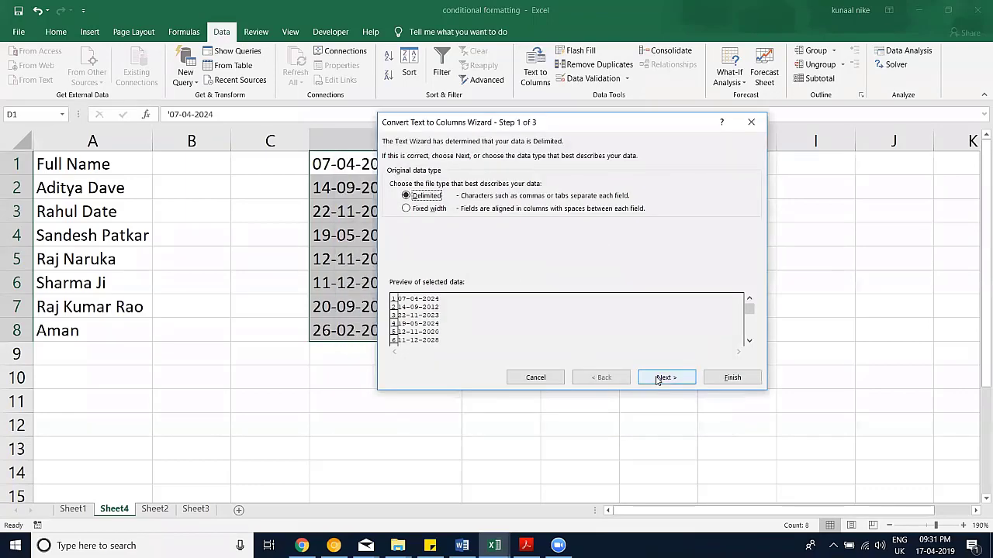
pyautogui.click(658, 378)
pyautogui.click(659, 379)
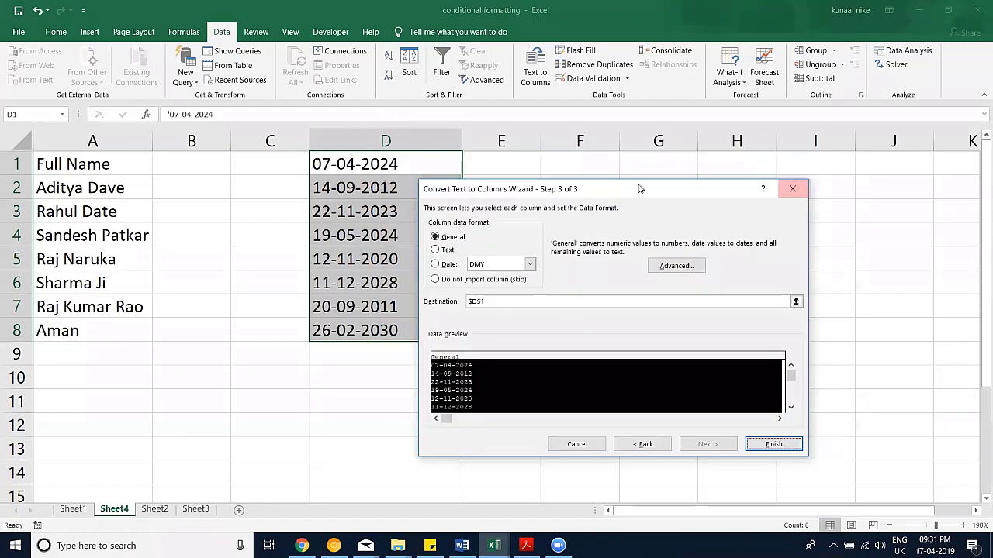
pyautogui.click(439, 259)
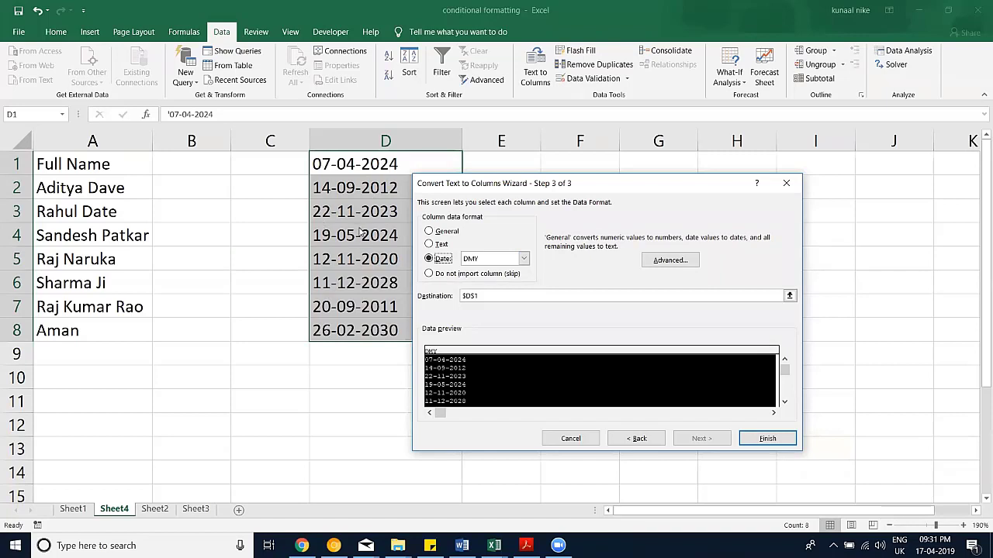
pyautogui.click(524, 258)
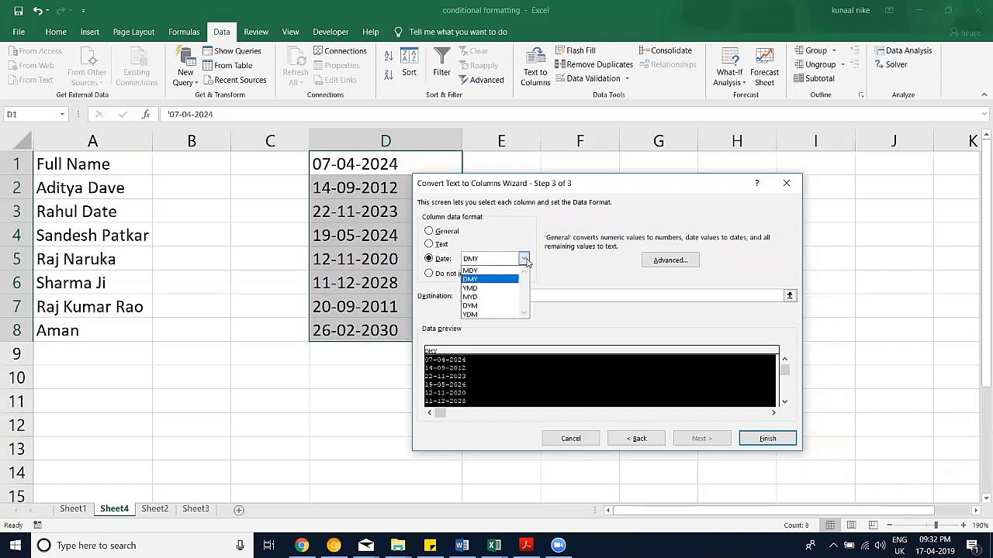
pyautogui.click(478, 264)
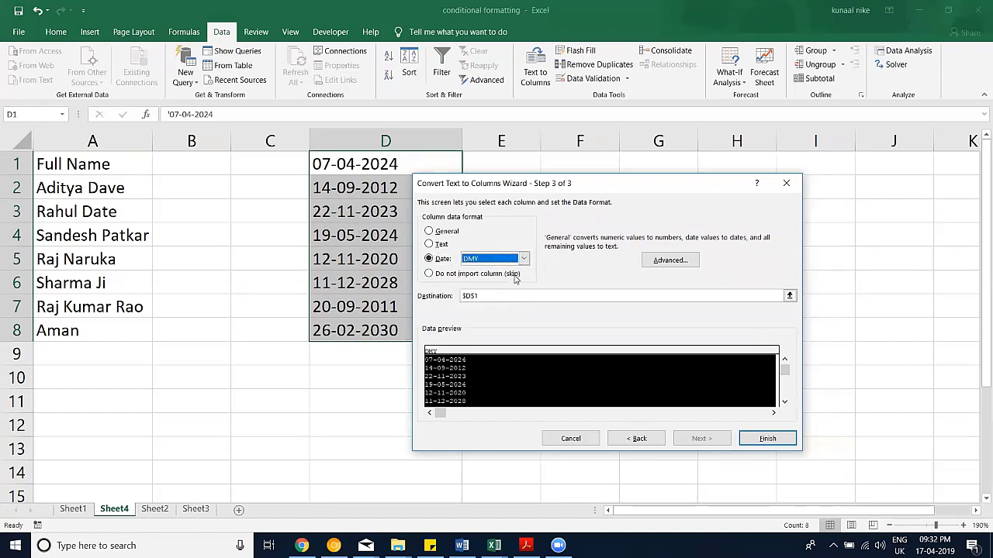
pyautogui.click(764, 440)
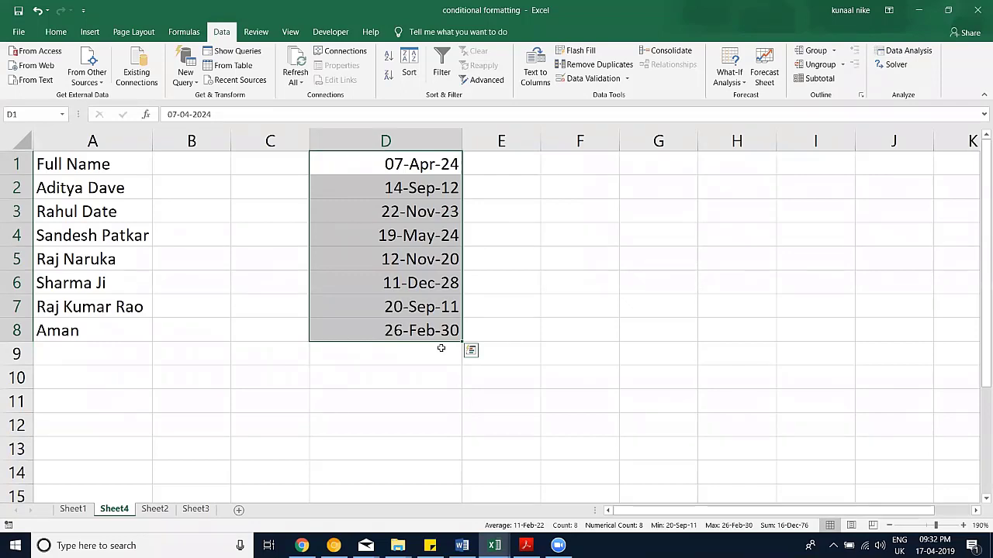
pyautogui.hotkey('ctrl', 'z')
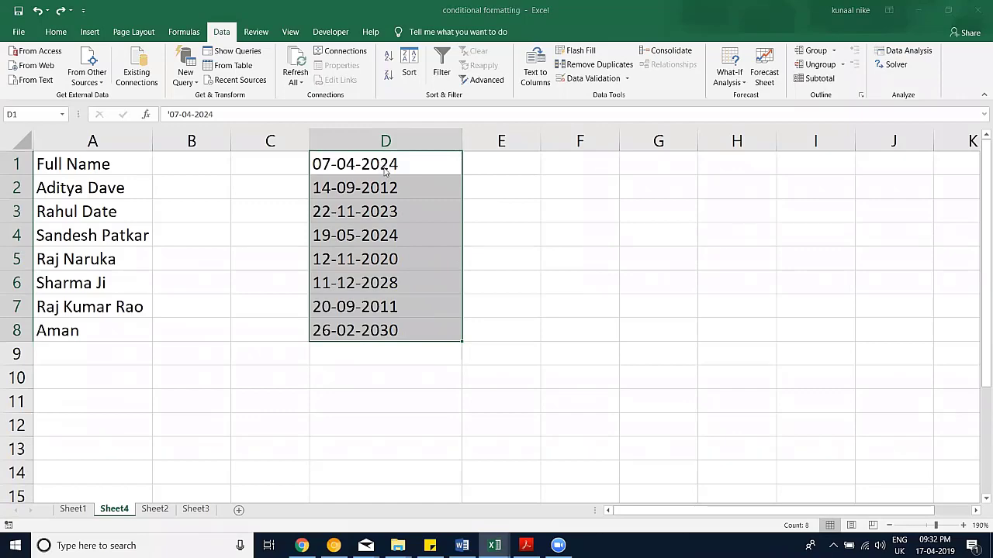
pyautogui.hotkey('ctrl', '1')
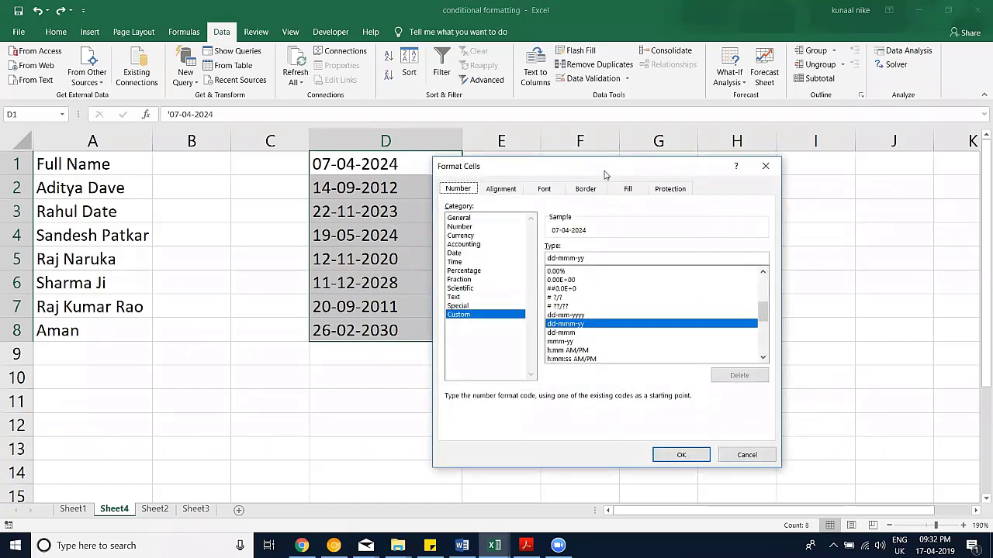
pyautogui.click(765, 166)
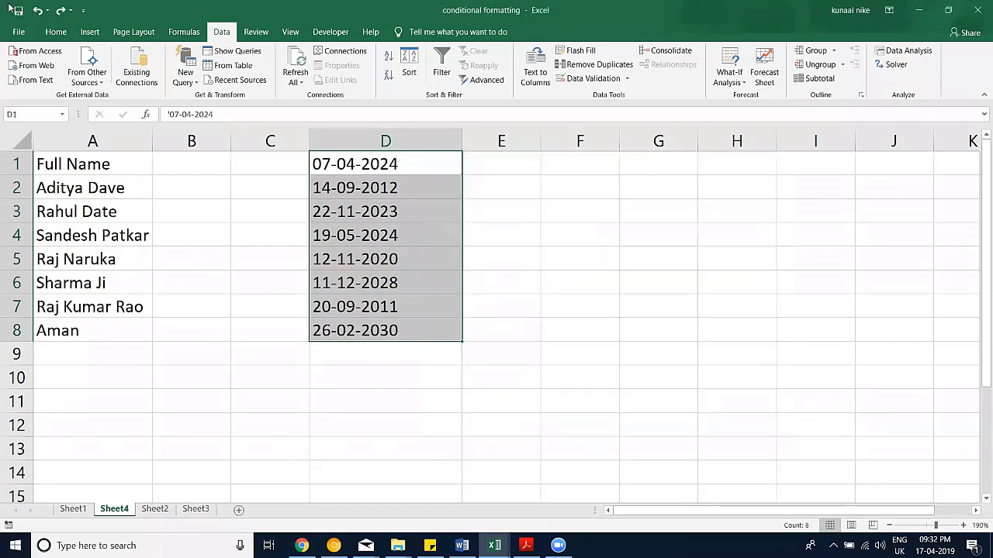
pyautogui.click(68, 36)
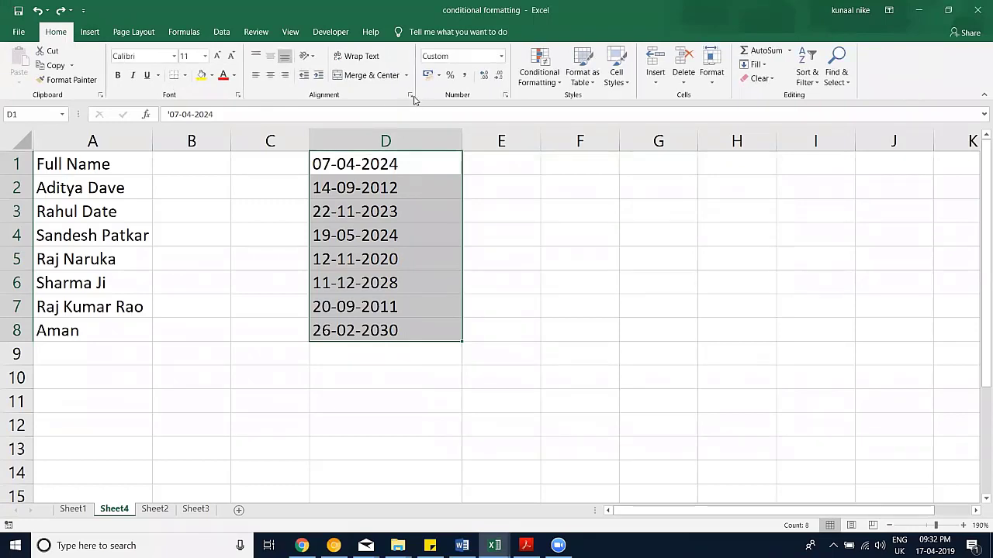
pyautogui.click(505, 95)
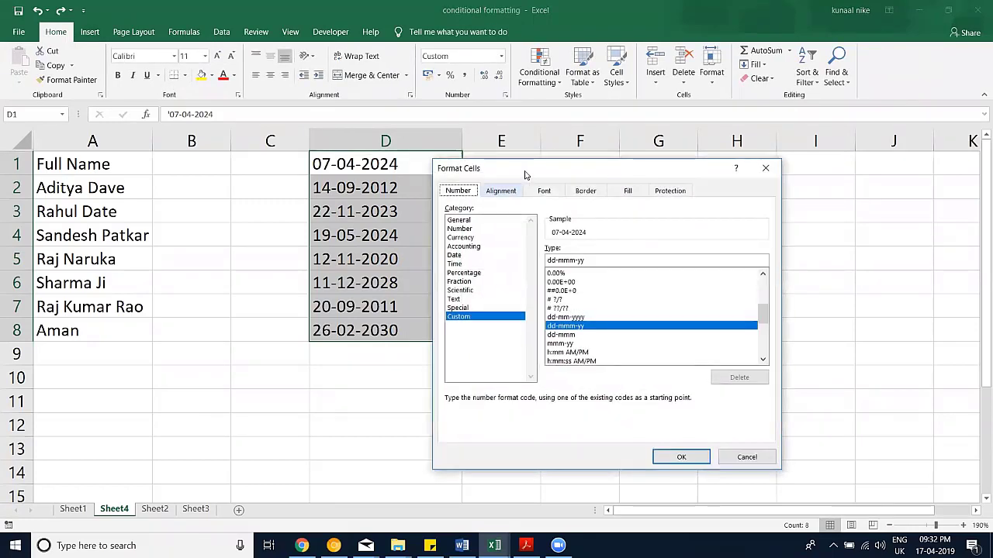
pyautogui.moveTo(524, 175); pyautogui.dragTo(517, 191)
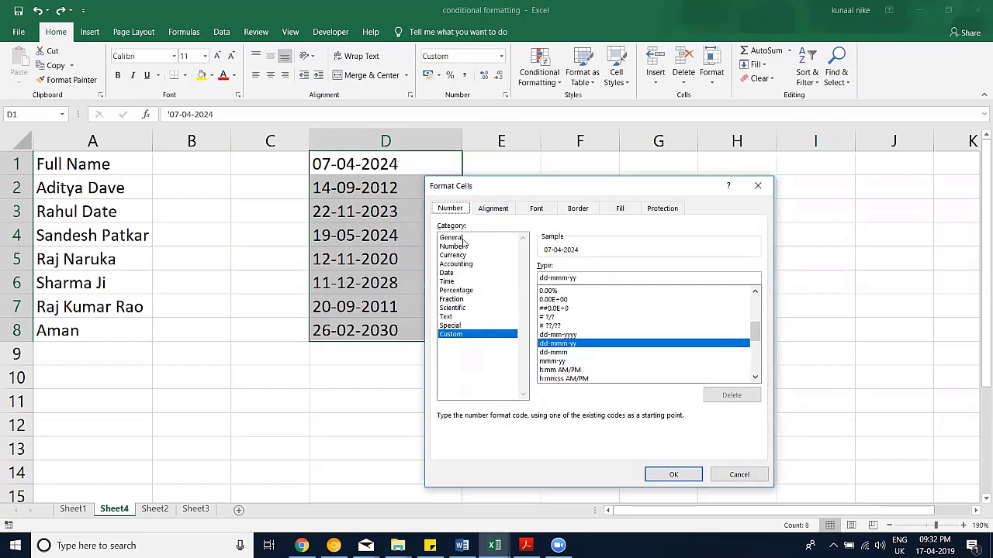
pyautogui.click(457, 238)
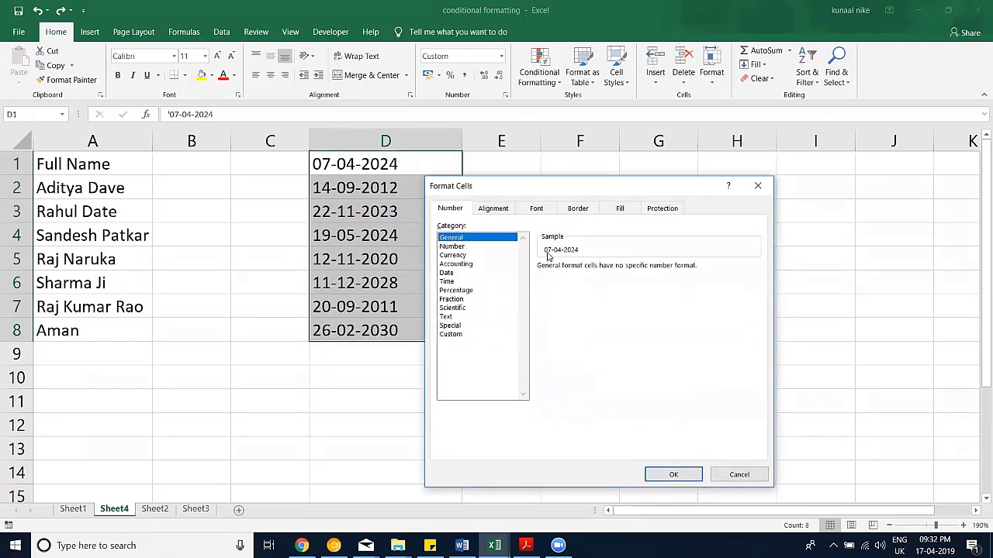
pyautogui.click(462, 247)
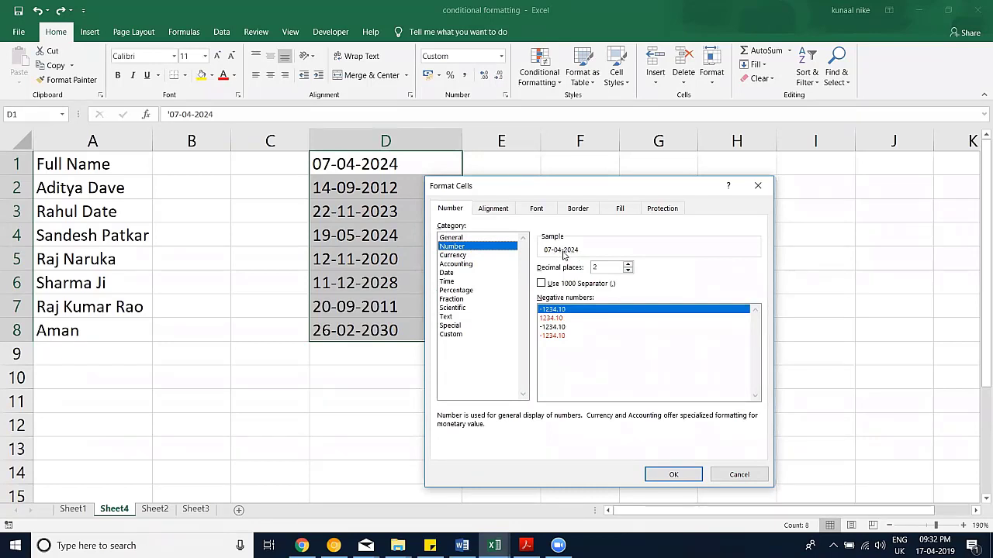
pyautogui.click(729, 475)
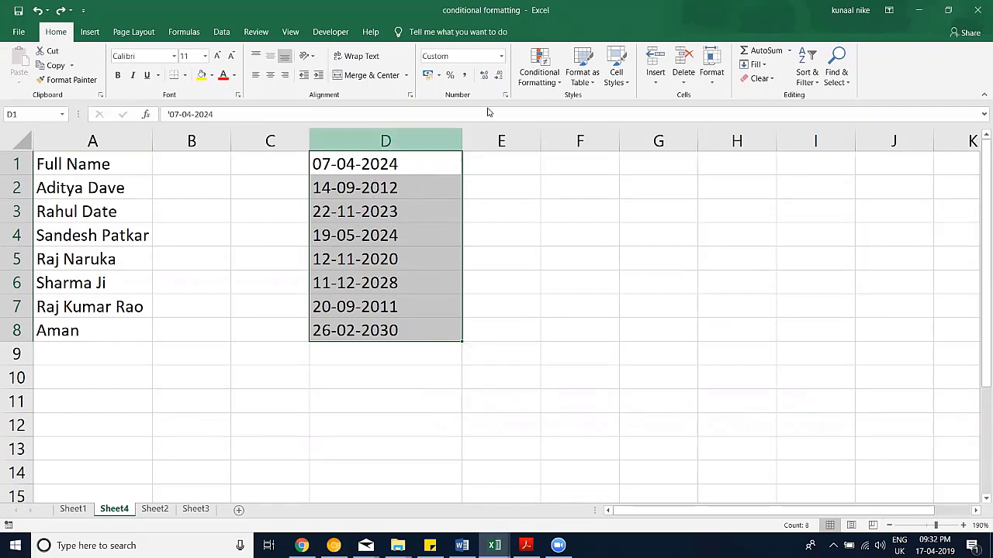
pyautogui.click(221, 32)
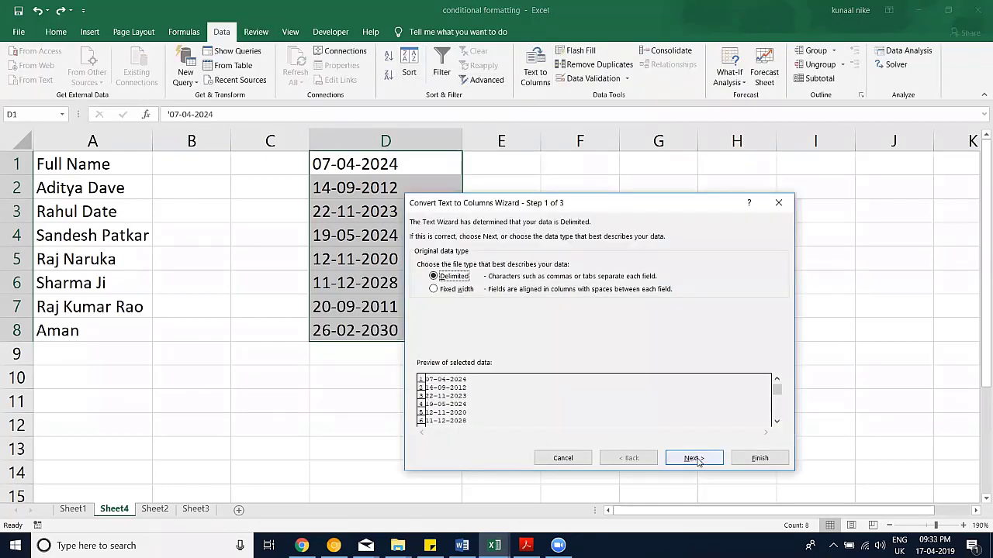
# Step: Finish Text to Columns with the Date DMY column format to get real dates
pyautogui.click(694, 458)
pyautogui.click(692, 458)
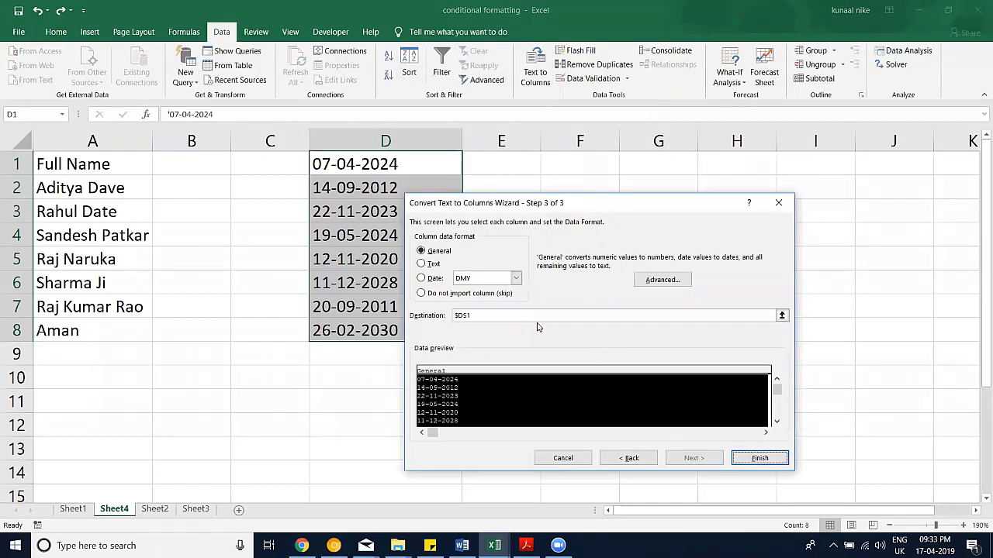
pyautogui.click(430, 277)
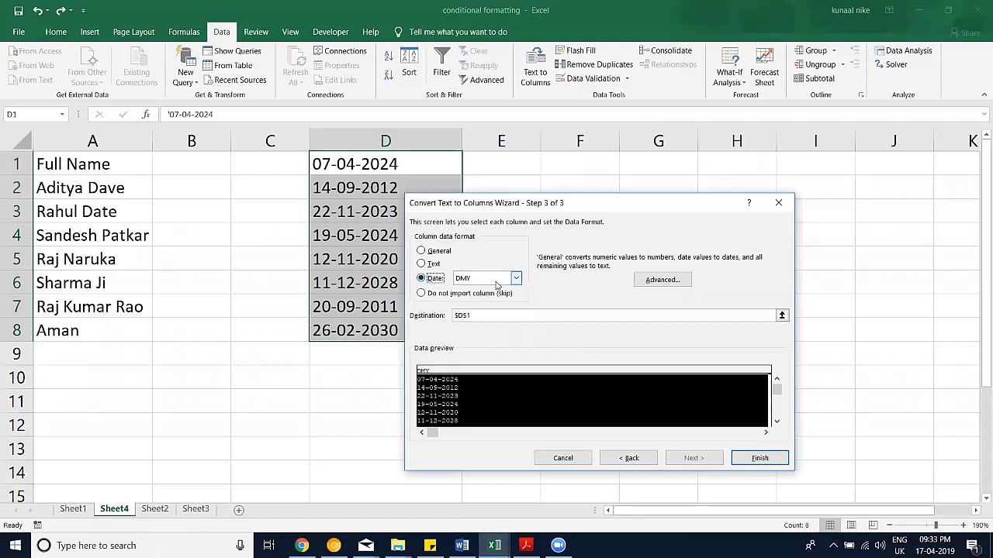
pyautogui.click(737, 459)
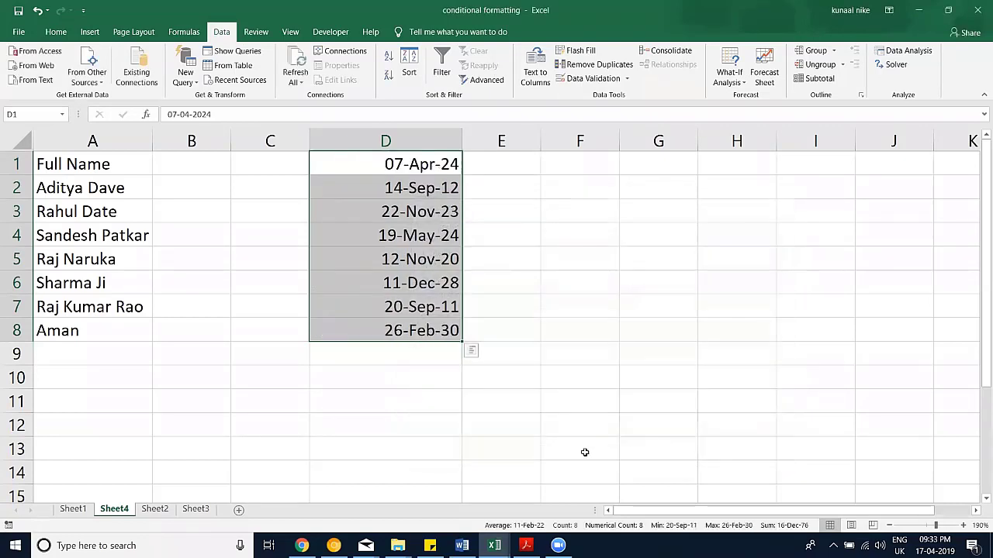
# Step: Check the converted dates' serial numbers in Format Cells, then cancel without changes
pyautogui.click(545, 402)
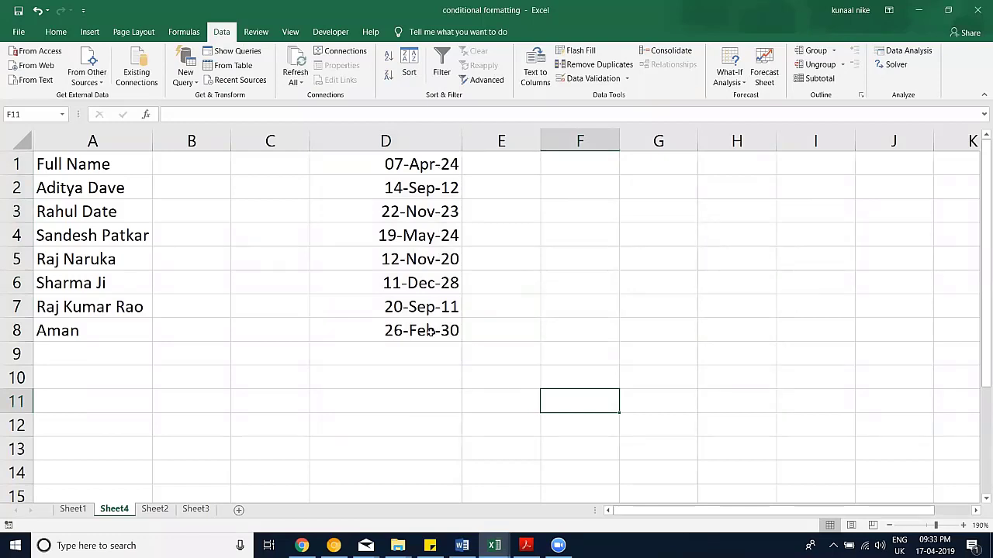
pyautogui.moveTo(431, 332); pyautogui.dragTo(351, 124)
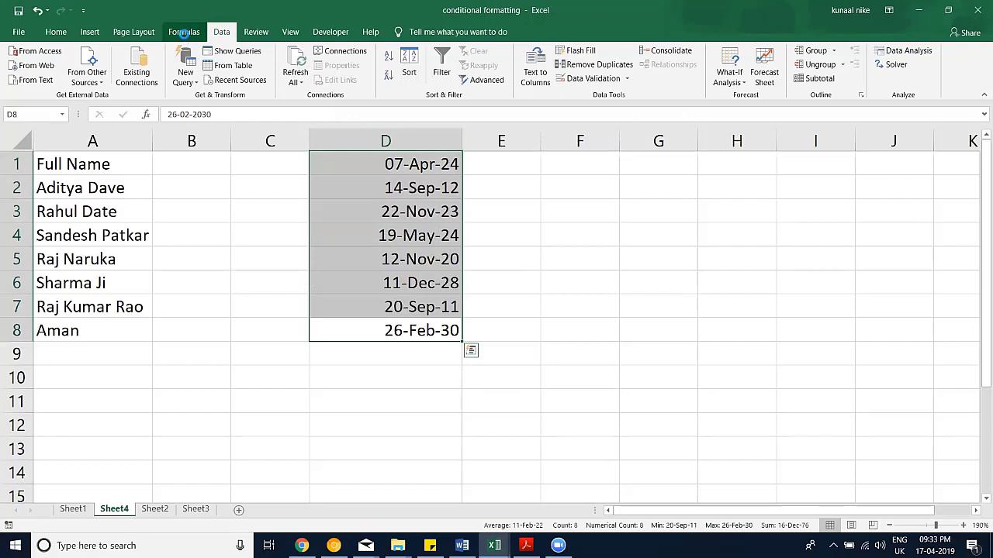
pyautogui.hotkey('ctrl', '1')
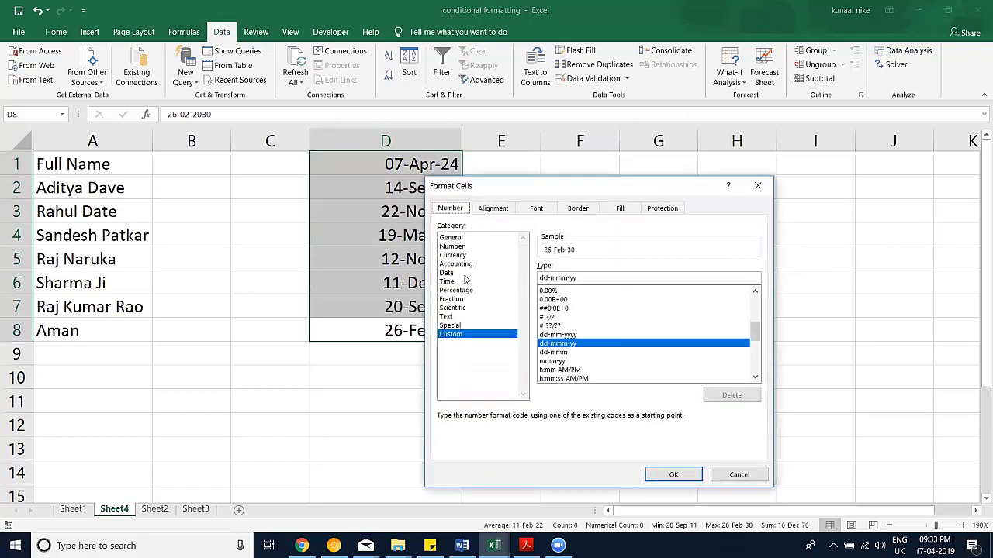
pyautogui.click(456, 237)
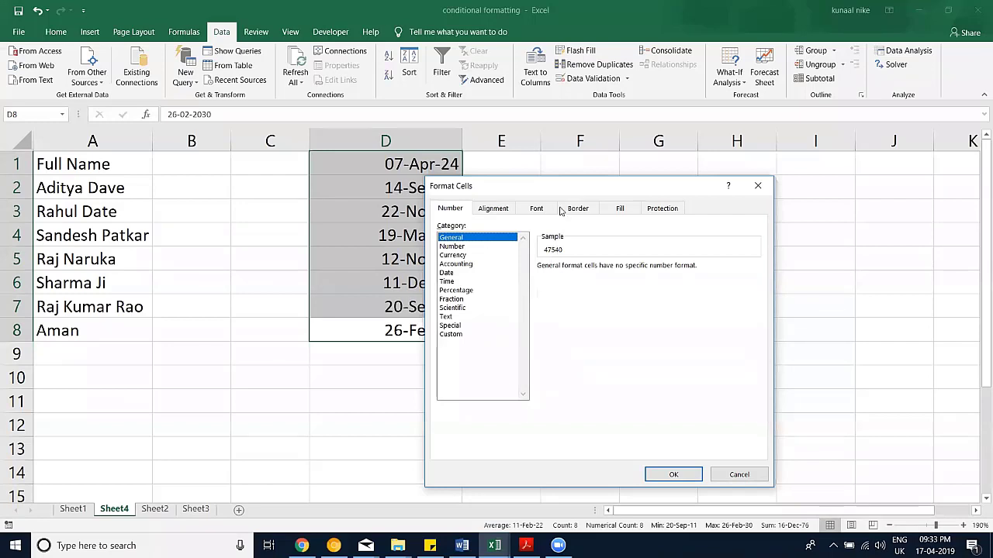
pyautogui.click(732, 467)
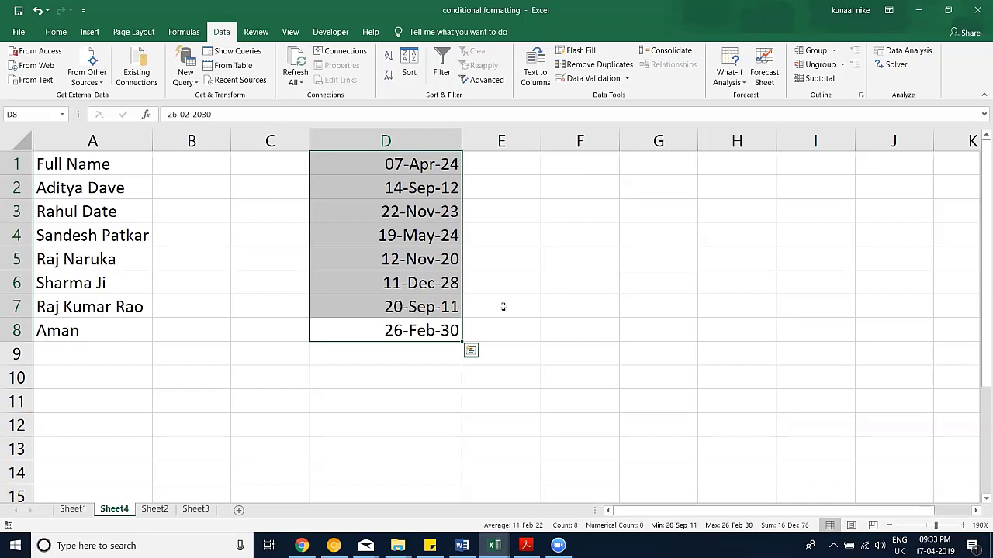
# Step: Enter =RAND() in cell E6
pyautogui.click(520, 279)
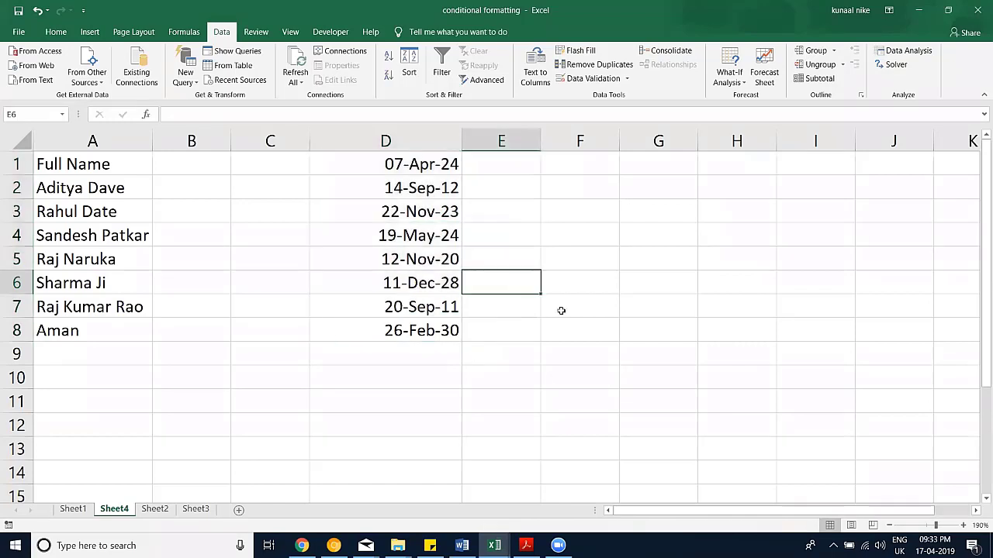
pyautogui.write('=ran')
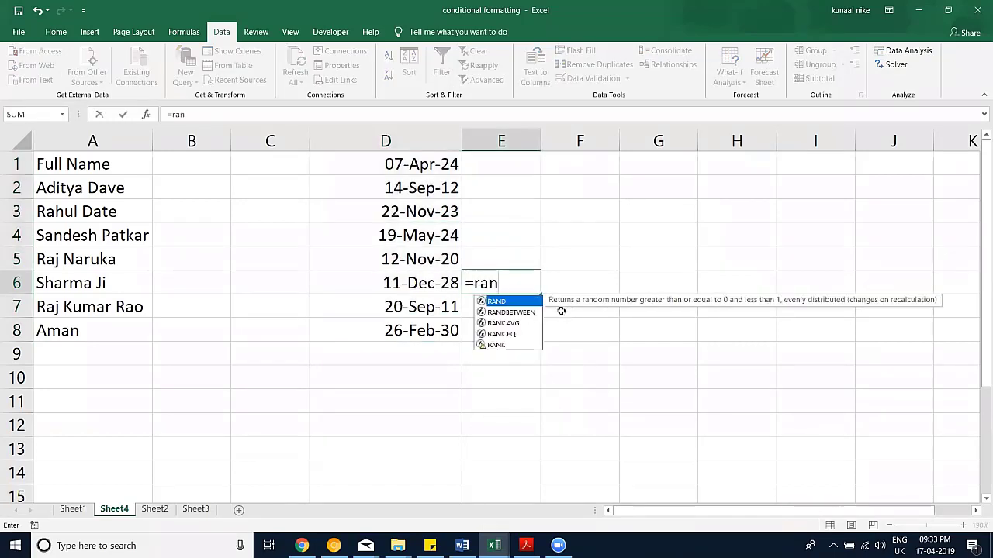
pyautogui.press('Down')
pyautogui.press('Tab')
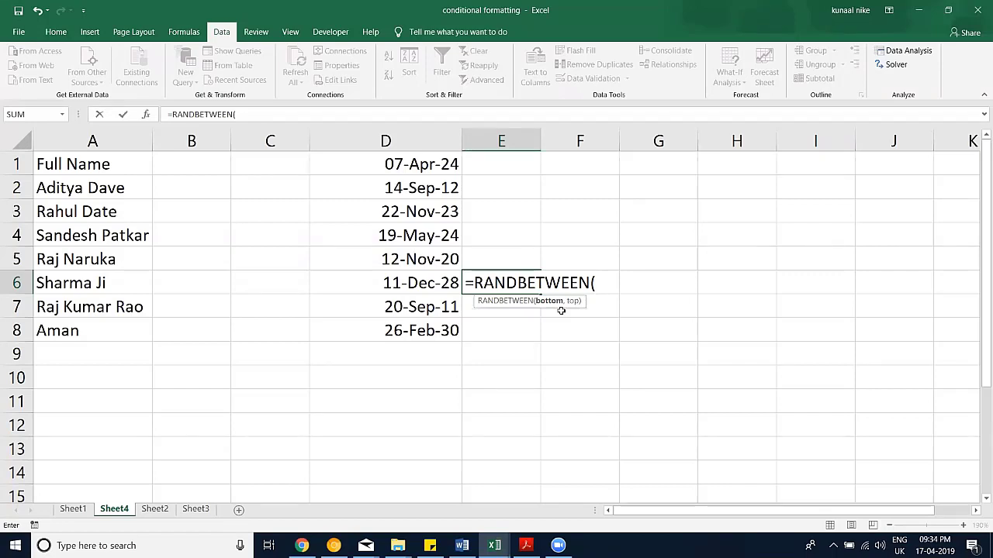
pyautogui.press('Escape')
pyautogui.write('=')
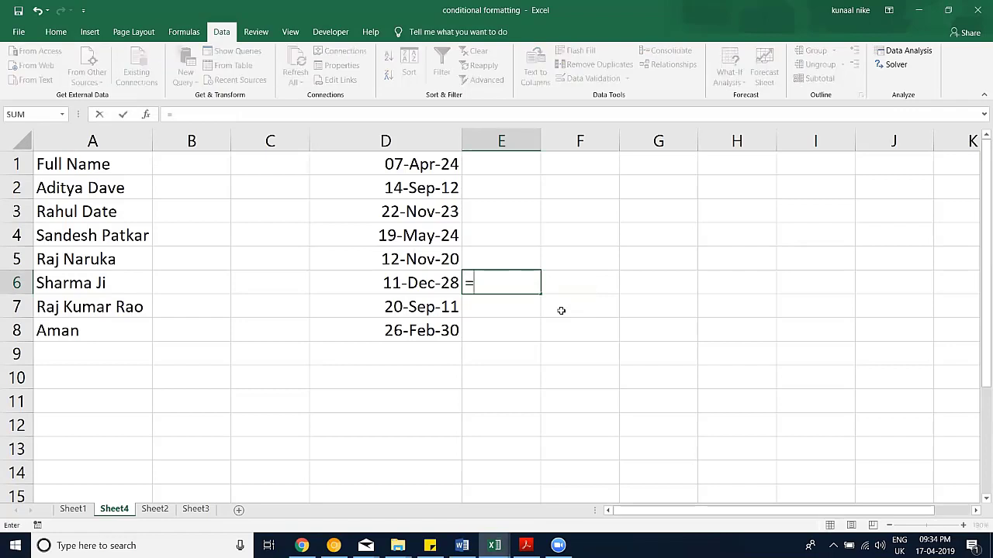
pyautogui.write('ran')
pyautogui.press('Tab')
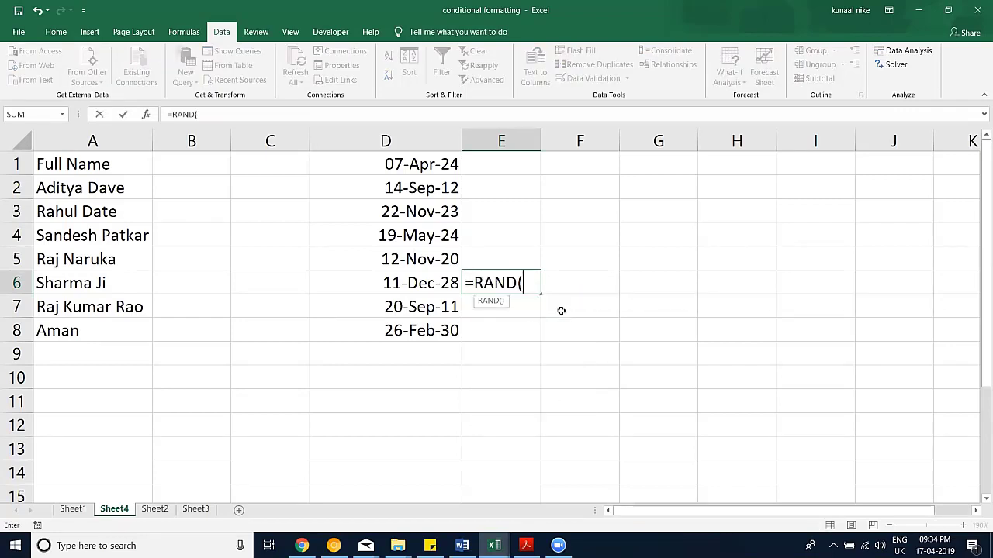
pyautogui.write(')')
pyautogui.press('Return')
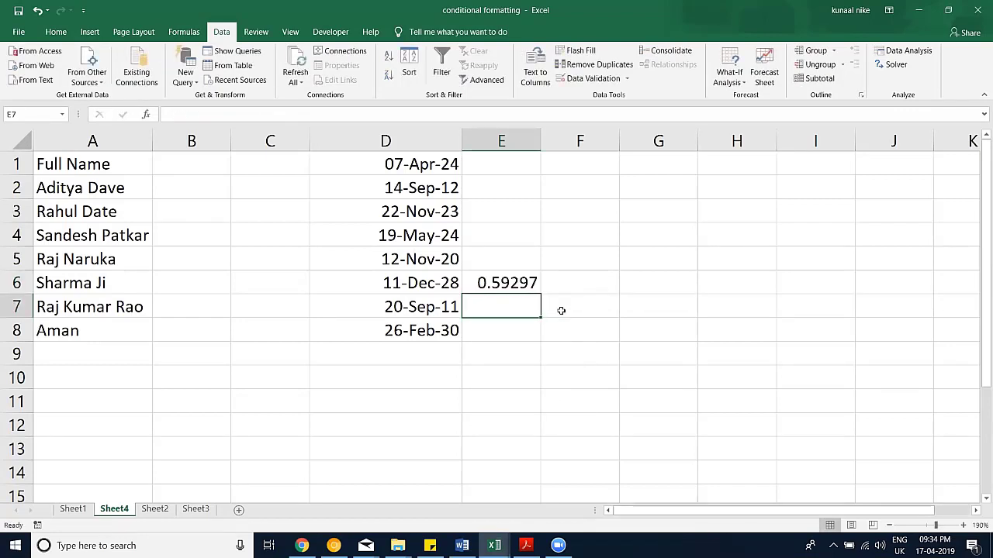
# Step: Enter =RANDBETWEEN(0,12321) in cell F6
pyautogui.click(566, 282)
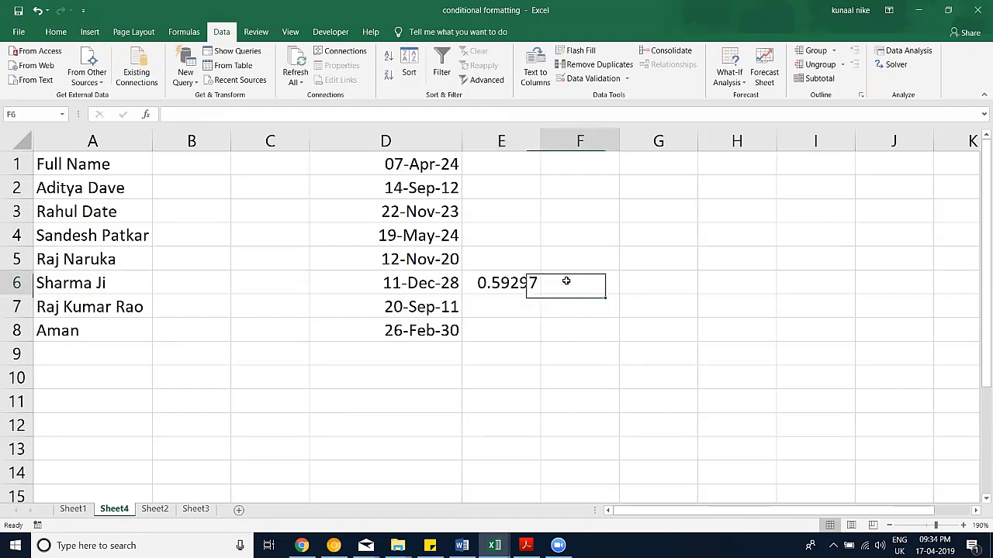
pyautogui.write('=ran')
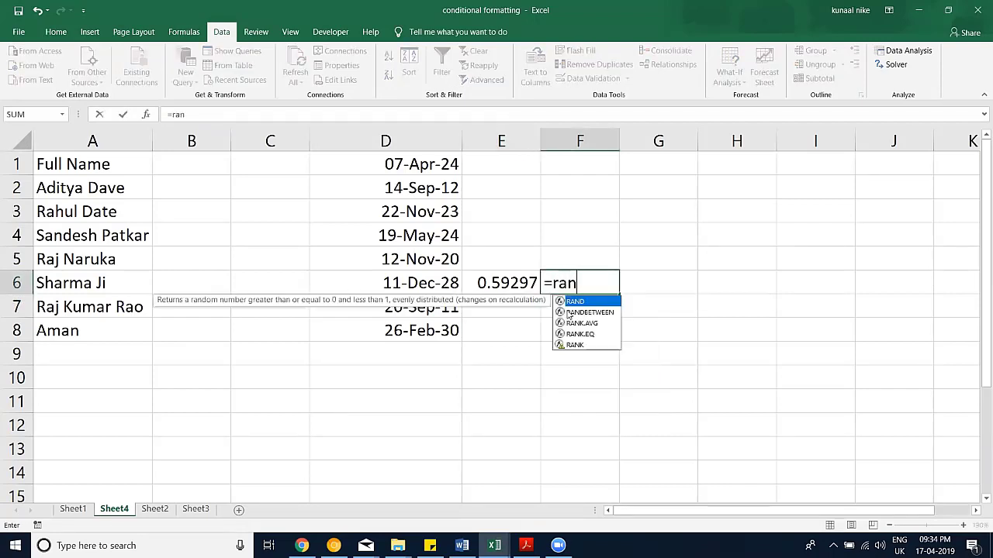
pyautogui.press('Down')
pyautogui.press('Tab')
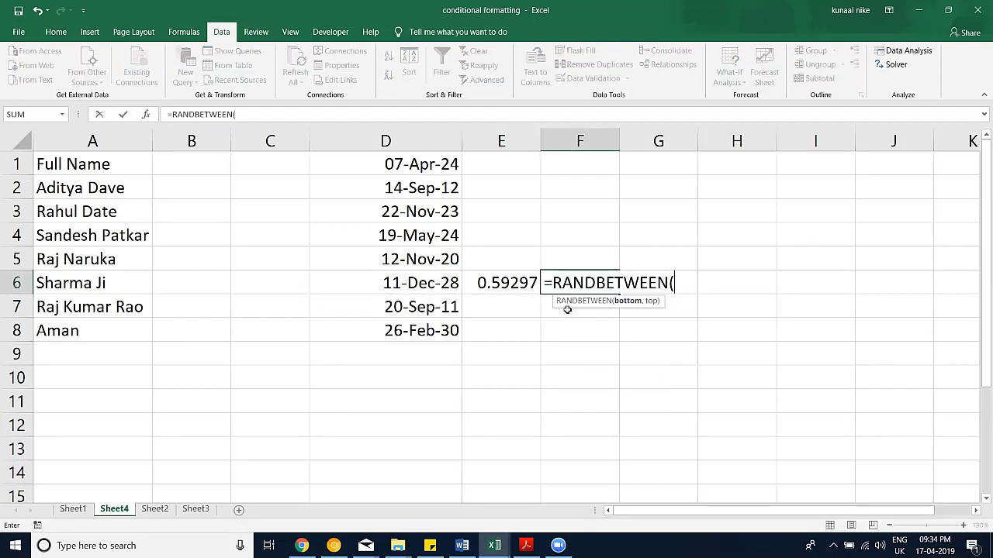
pyautogui.write('0,12321')
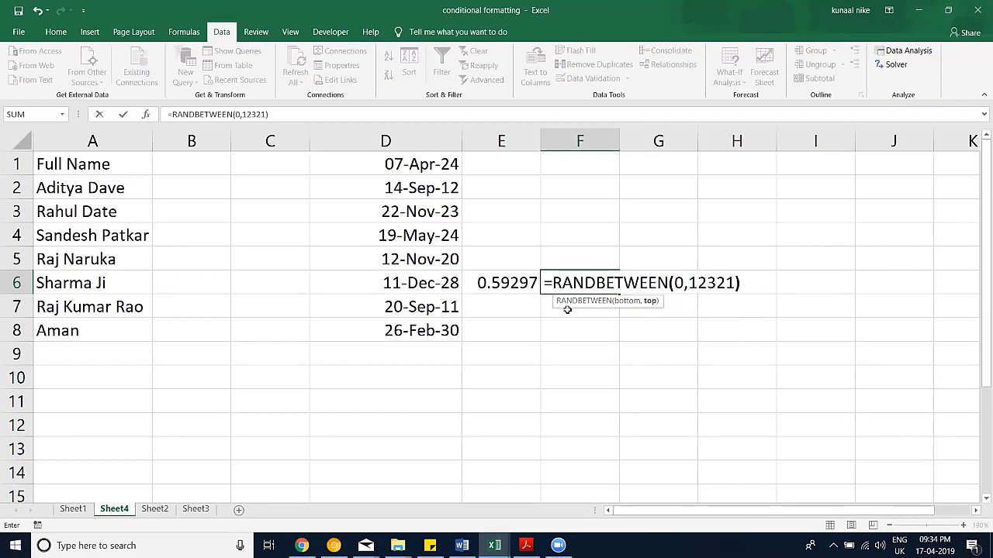
pyautogui.press('Return')
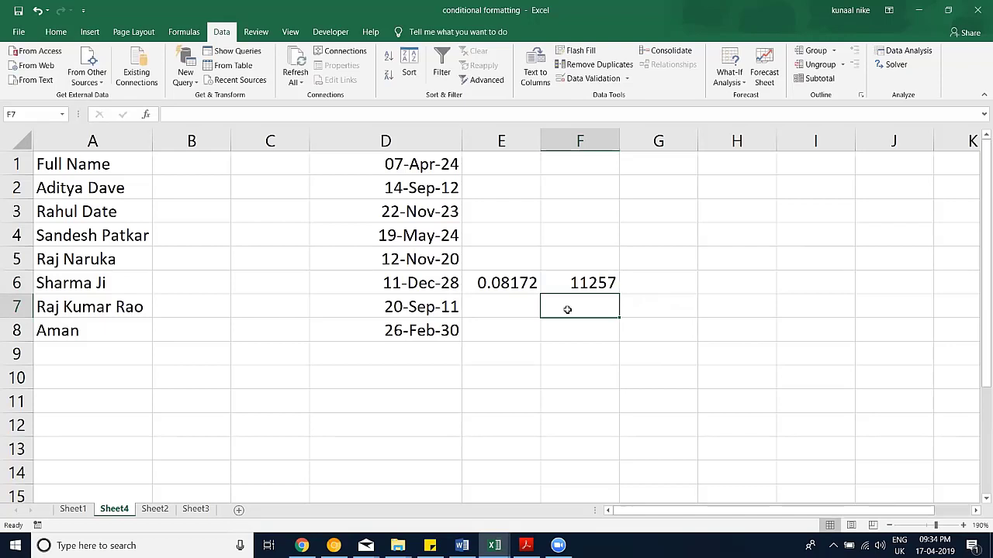
# Step: Type filler text into F7:F12 to make the random numbers recalculate
pyautogui.write('sdf')
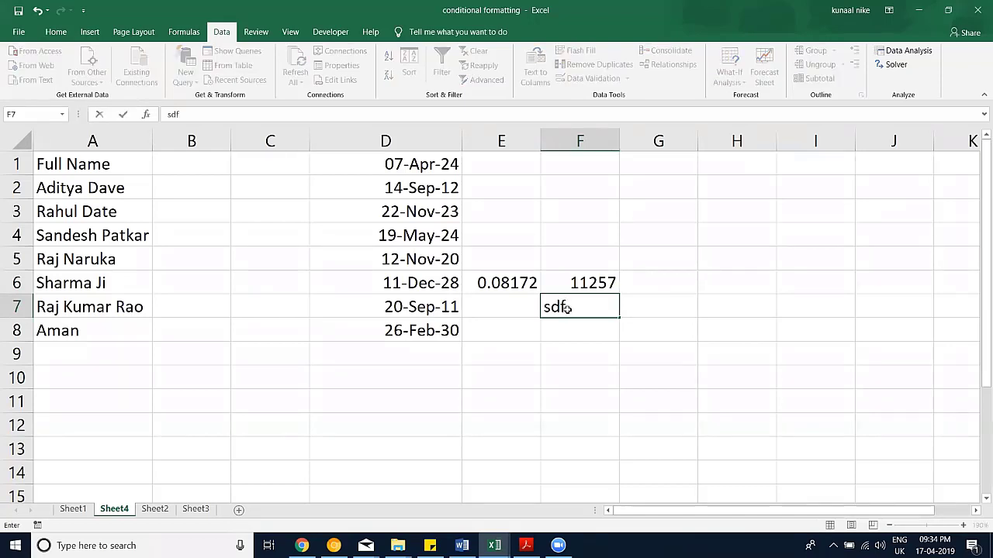
pyautogui.press('Return')
pyautogui.write('sdafas')
pyautogui.press('Return')
pyautogui.write('sadasd')
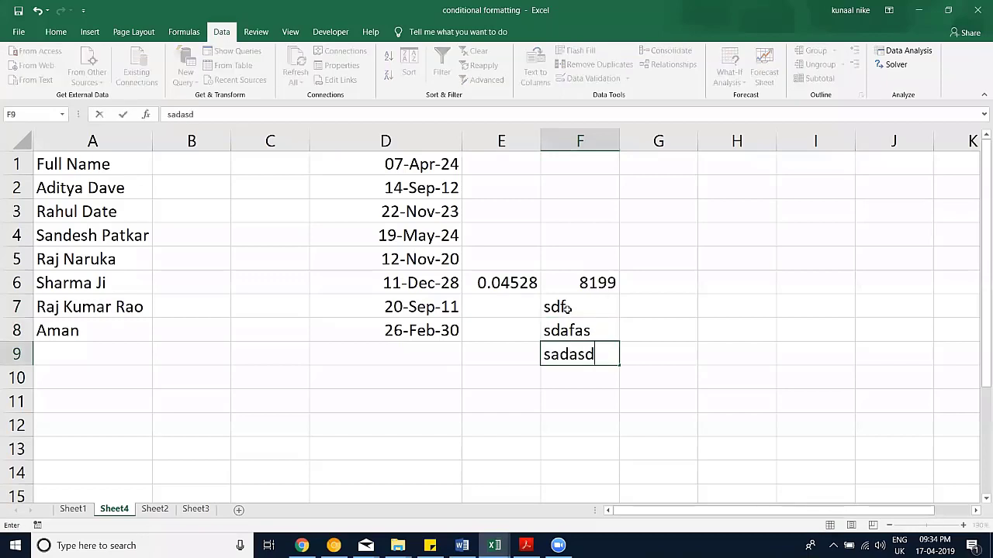
pyautogui.press('Return')
pyautogui.write('dasd')
pyautogui.press('Return')
pyautogui.write('asdasd')
pyautogui.press('Return')
pyautogui.write('asdasd')
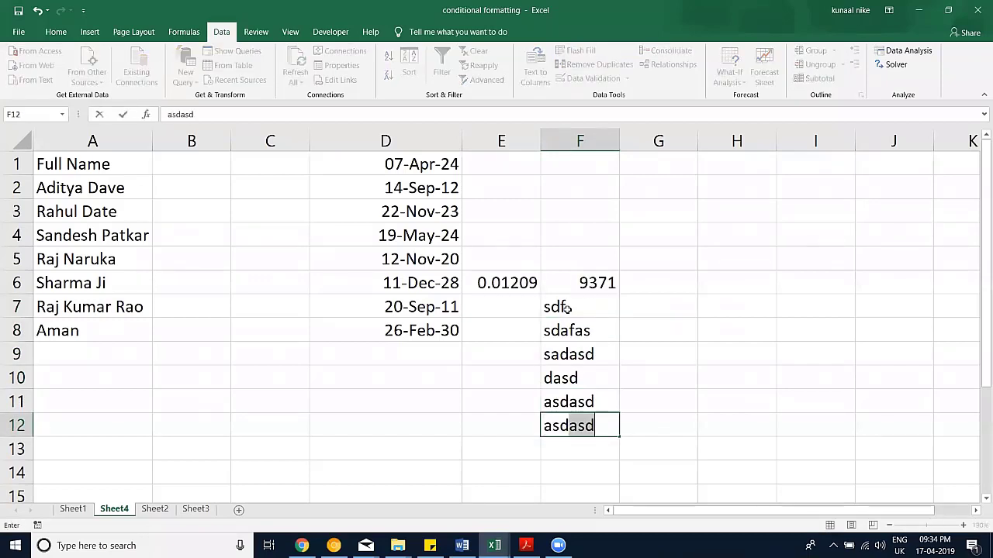
pyautogui.press('Return')
# Step: Clear the filler from F7:F12 and select E6:F6
pyautogui.press('Up')
pyautogui.press('Up')
pyautogui.press('Up')
pyautogui.press('Up')
pyautogui.press('Up')
pyautogui.press('Up')
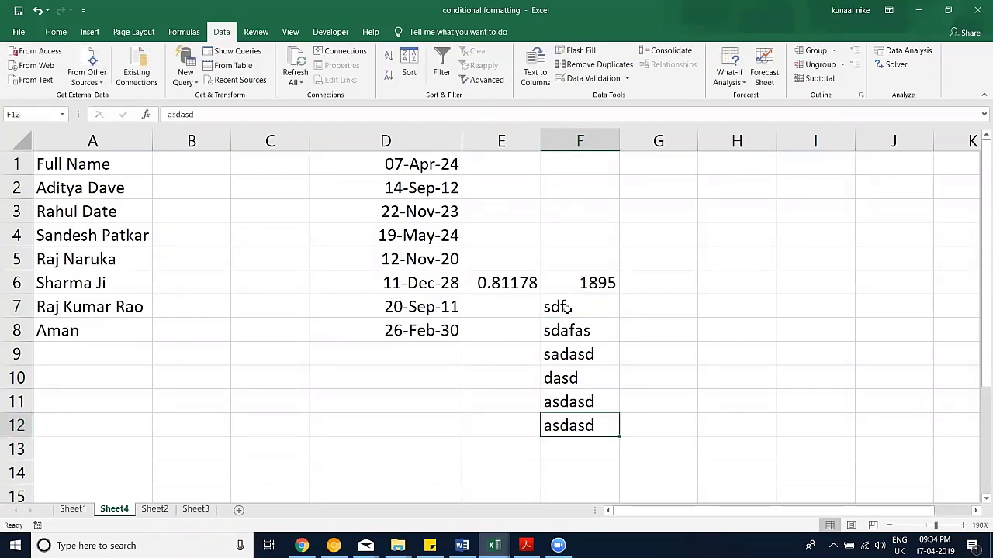
pyautogui.press('Up')
pyautogui.press('Down')
pyautogui.hotkey('shift', 'Down')
pyautogui.hotkey('shift', 'Down')
pyautogui.hotkey('shift', 'Down')
pyautogui.hotkey('shift', 'Down')
pyautogui.hotkey('shift', 'Down')
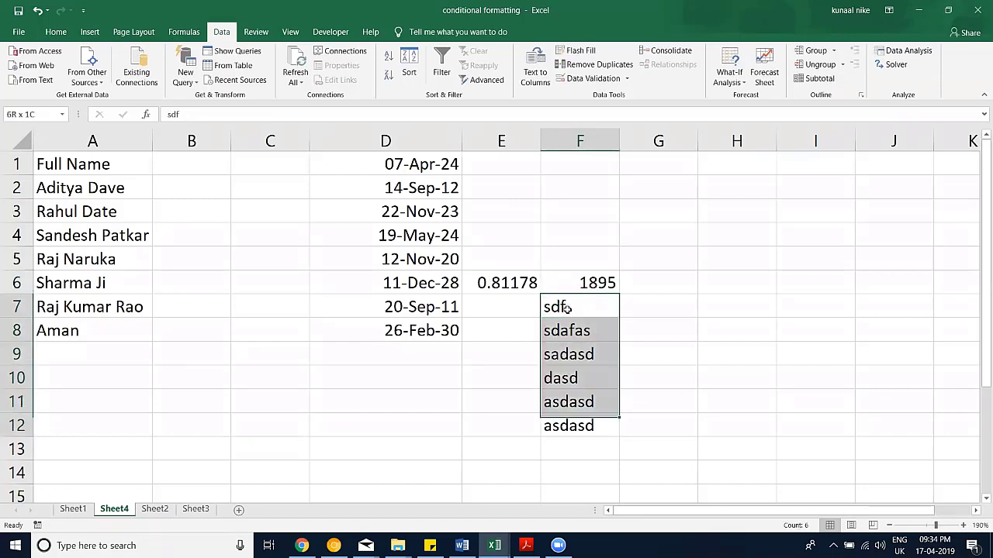
pyautogui.press('Delete')
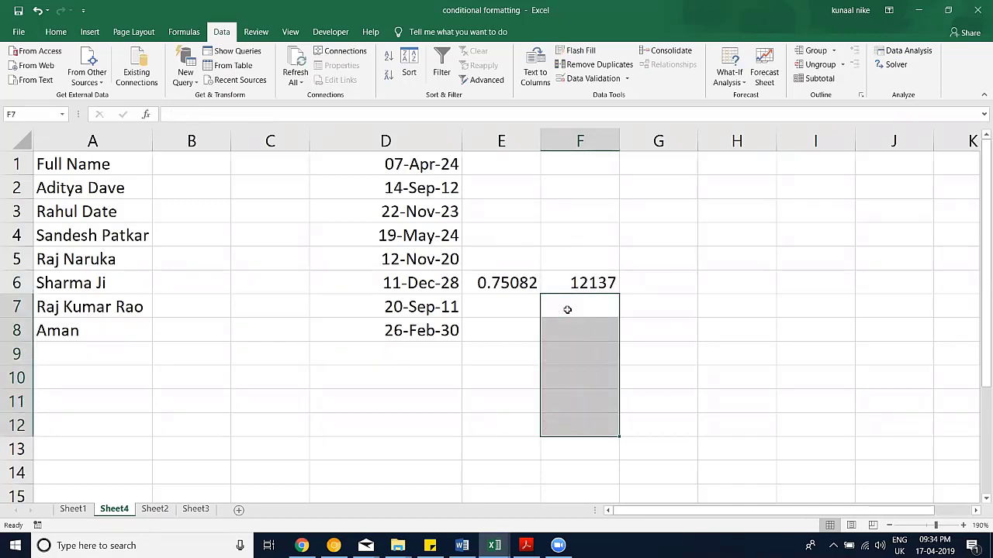
pyautogui.moveTo(587, 282); pyautogui.dragTo(518, 284)
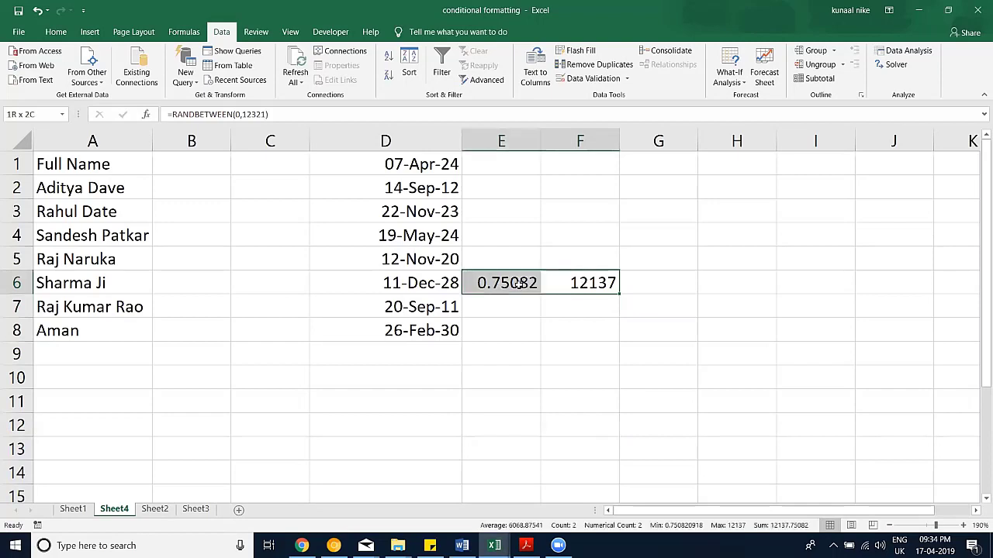
# Step: Copy E6:F6 and paste it back as values to freeze the random numbers
pyautogui.hotkey('ctrl', 'c')
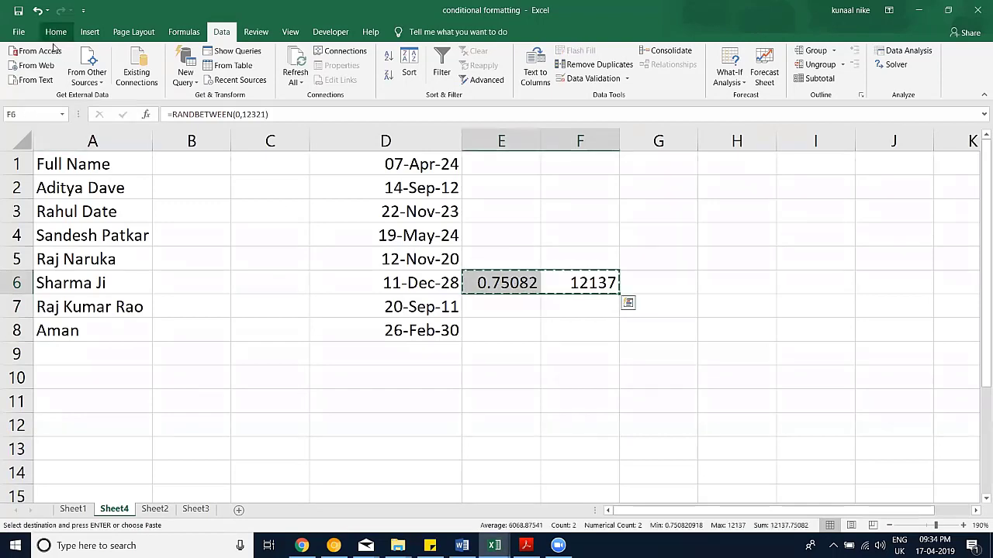
pyautogui.click(56, 32)
pyautogui.click(18, 76)
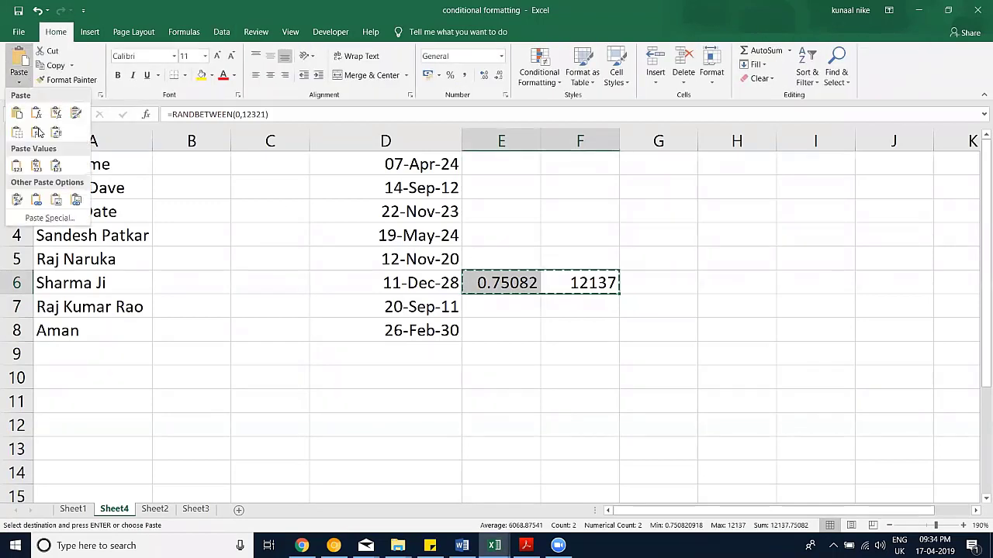
pyautogui.click(19, 166)
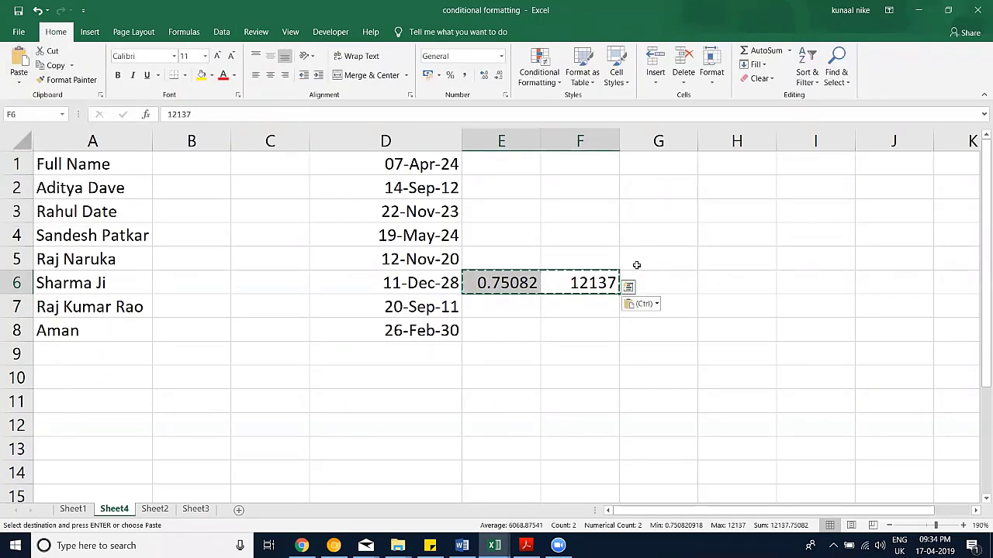
pyautogui.click(515, 284)
pyautogui.click(572, 287)
pyautogui.press('Escape')
# Step: Type sample entries asdf, sdfsda and sdfsad into F8:F10 and select them
pyautogui.click(561, 313)
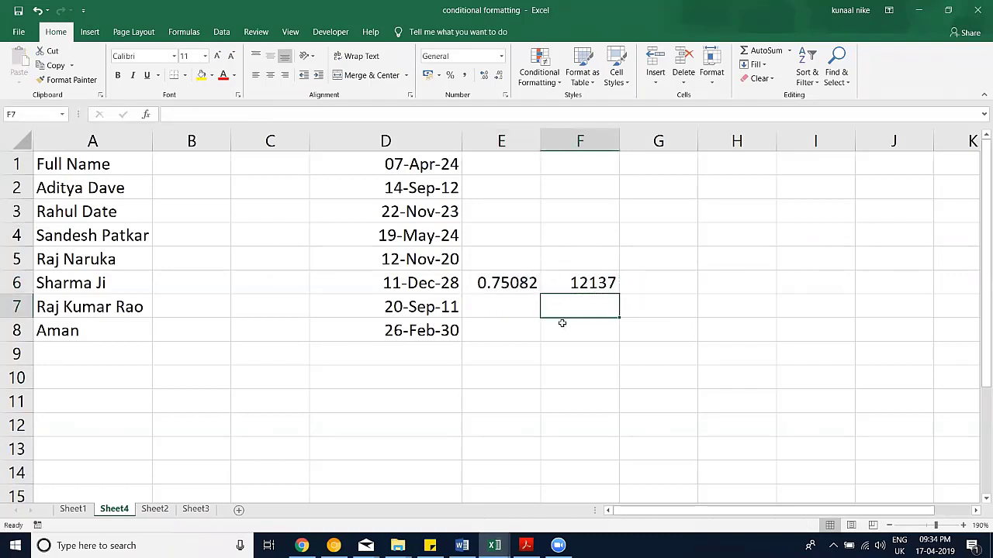
pyautogui.click(561, 322)
pyautogui.write('asdf')
pyautogui.click(576, 354)
pyautogui.write('sdfsda')
pyautogui.click(576, 380)
pyautogui.write('sdf')
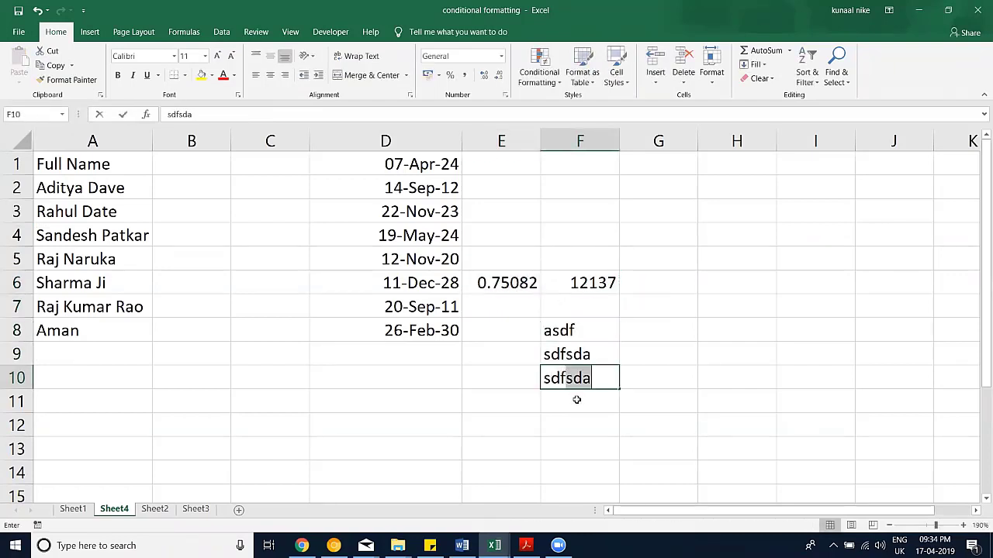
pyautogui.write('sad')
pyautogui.click(574, 400)
pyautogui.moveTo(561, 333); pyautogui.dragTo(565, 390)
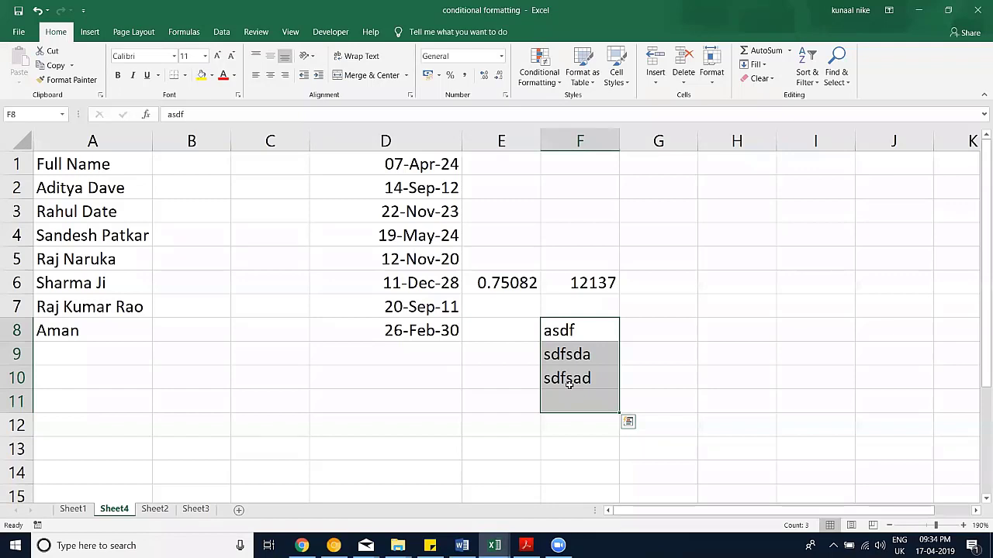
# Step: Switch to the Session Files window in File Explorer
pyautogui.click(229, 35)
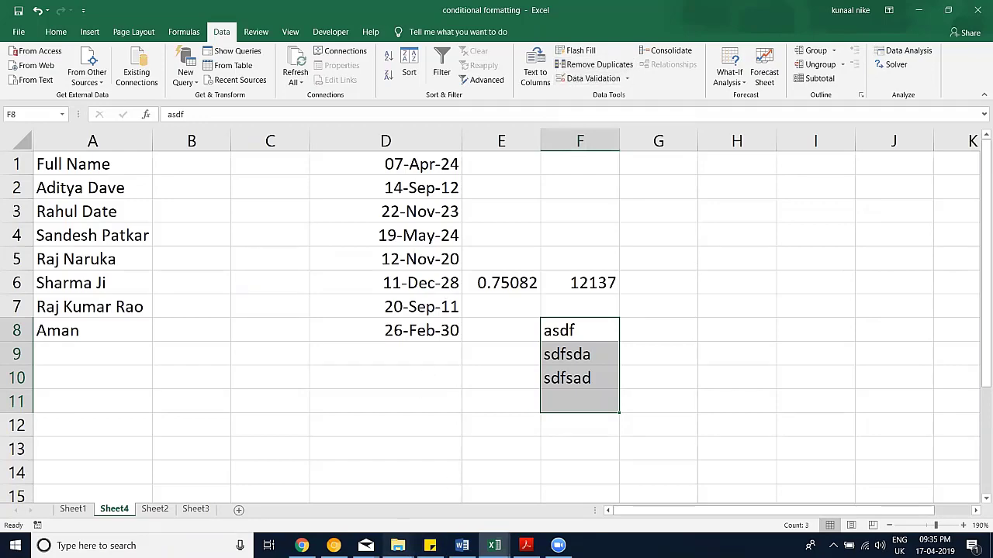
pyautogui.click(397, 545)
pyautogui.click(468, 489)
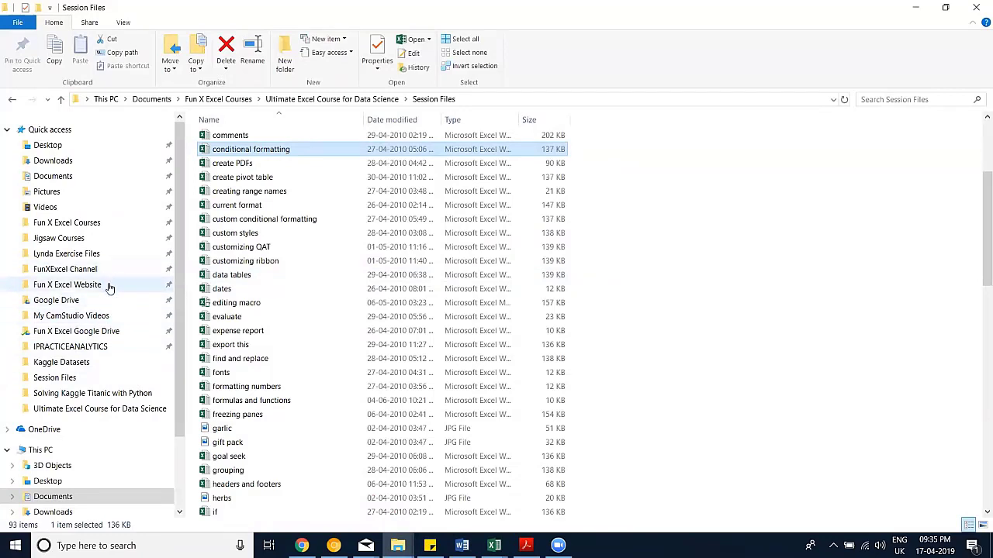
# Step: Browse from FunXExcel Channel into 13. Data Cleaning > Remove Duplicate Working Files
pyautogui.click(109, 269)
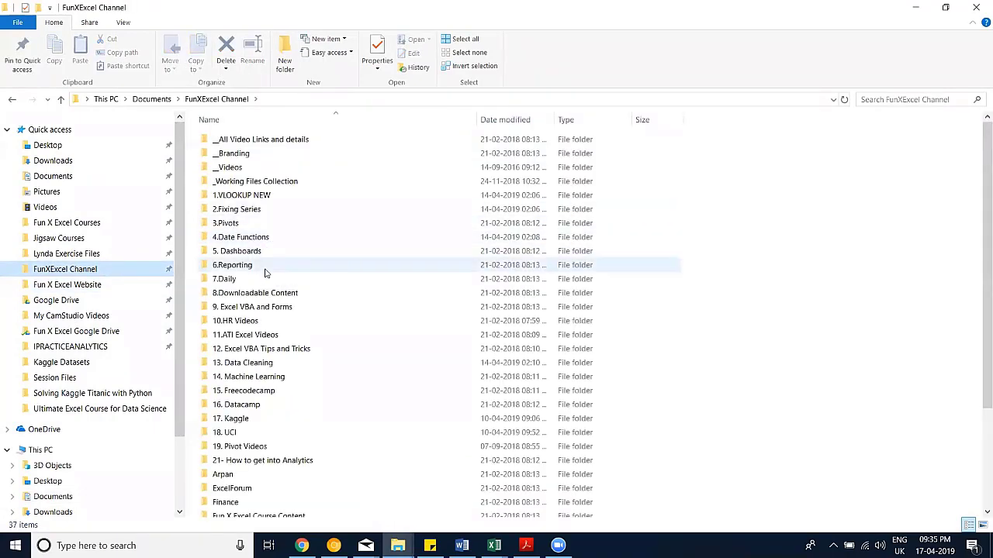
pyautogui.doubleClick(265, 273)
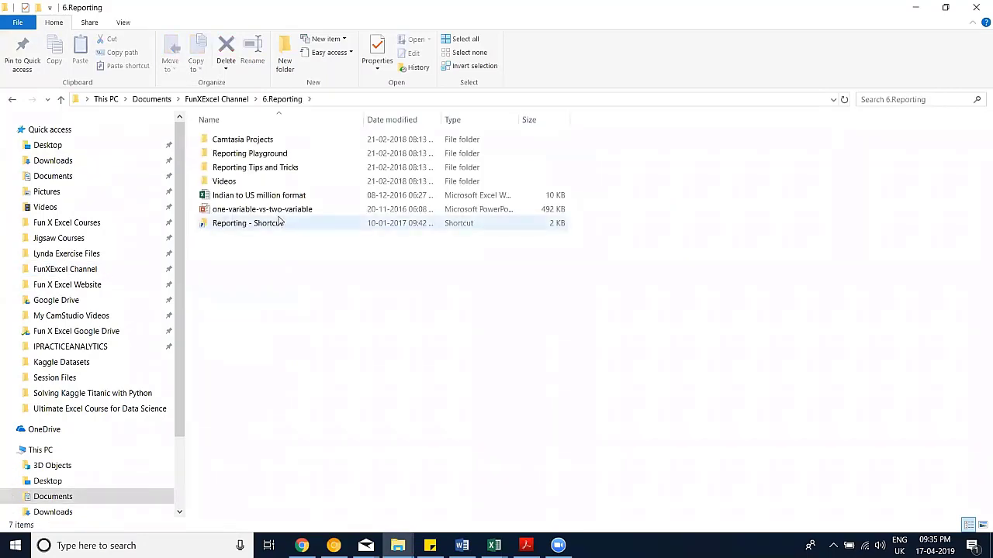
pyautogui.hotkey('alt', 'Left')
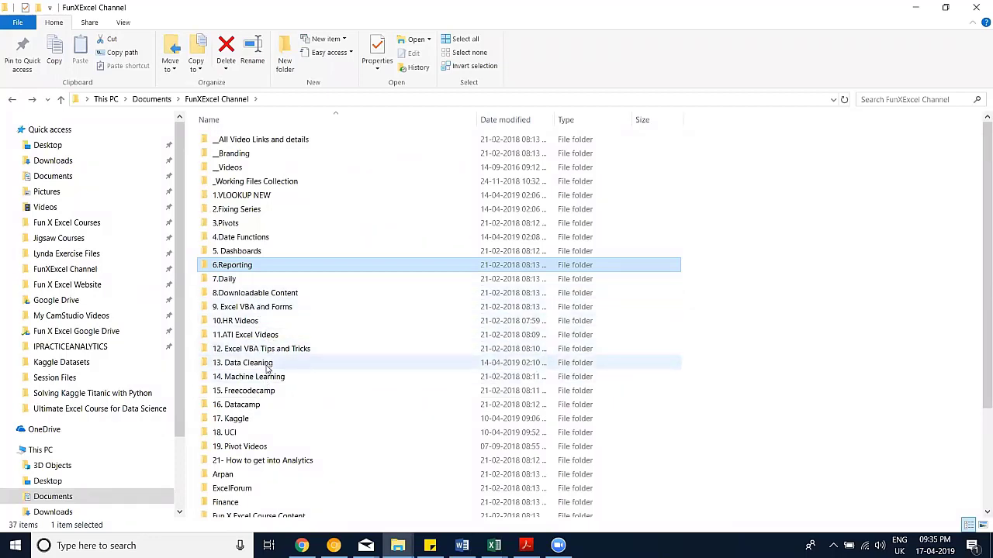
pyautogui.doubleClick(264, 362)
pyautogui.doubleClick(268, 143)
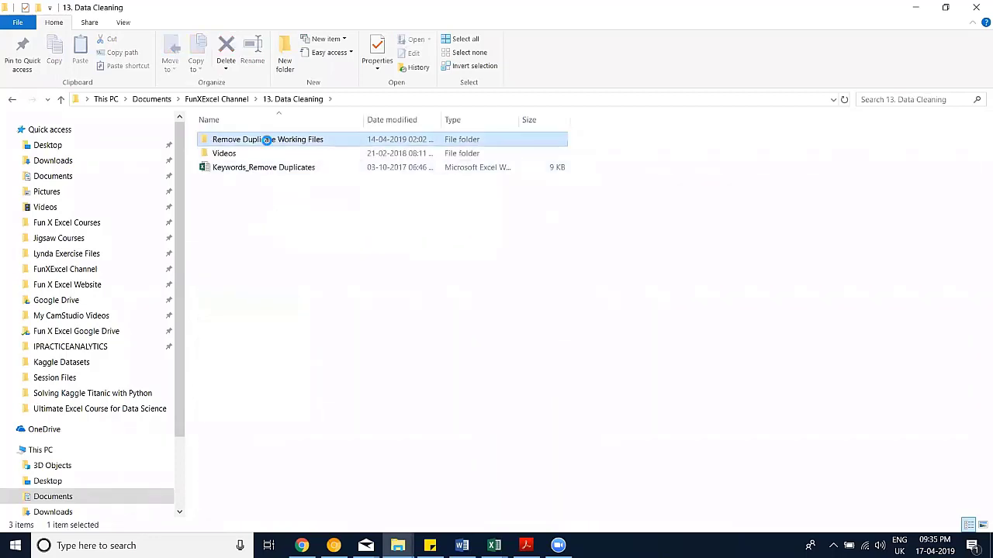
# Step: Sort by date modified, widen the Name column, and select the Removing Duplicates (1-10)_Start workbook
pyautogui.click(392, 119)
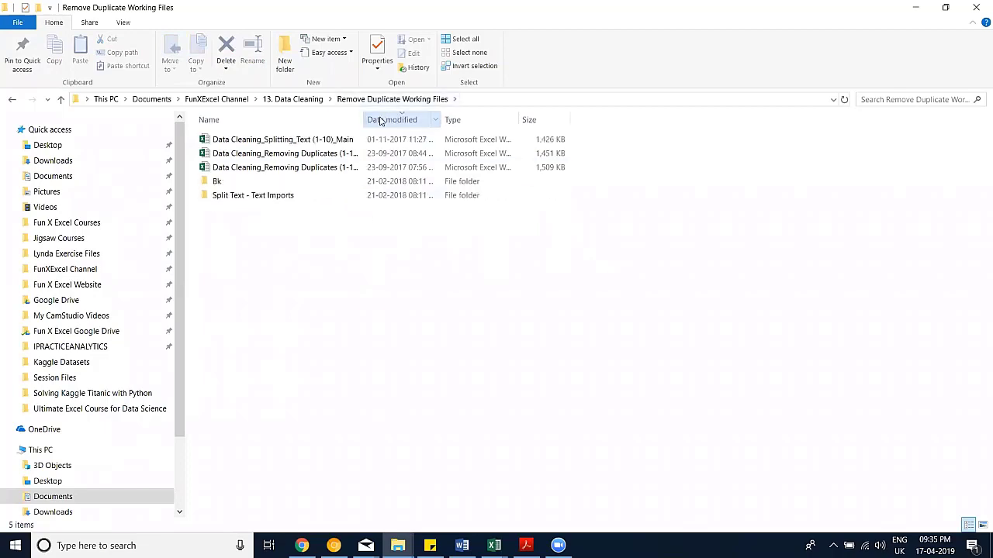
pyautogui.doubleClick(365, 119)
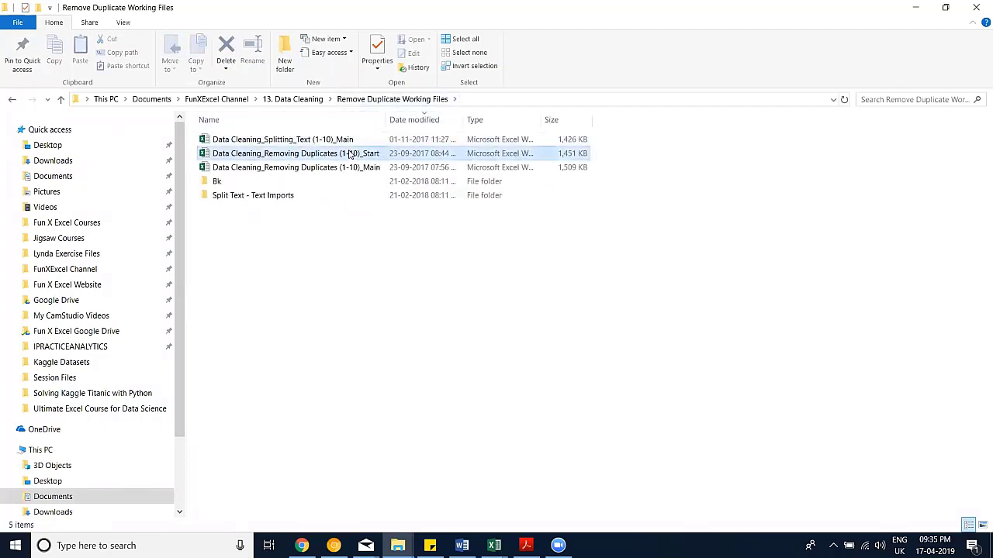
pyautogui.click(349, 153)
# Step: In the conditional formatting workbook, enter =RANDBETWEEN(1,10) in G7
pyautogui.hotkey('alt', 'Tab')
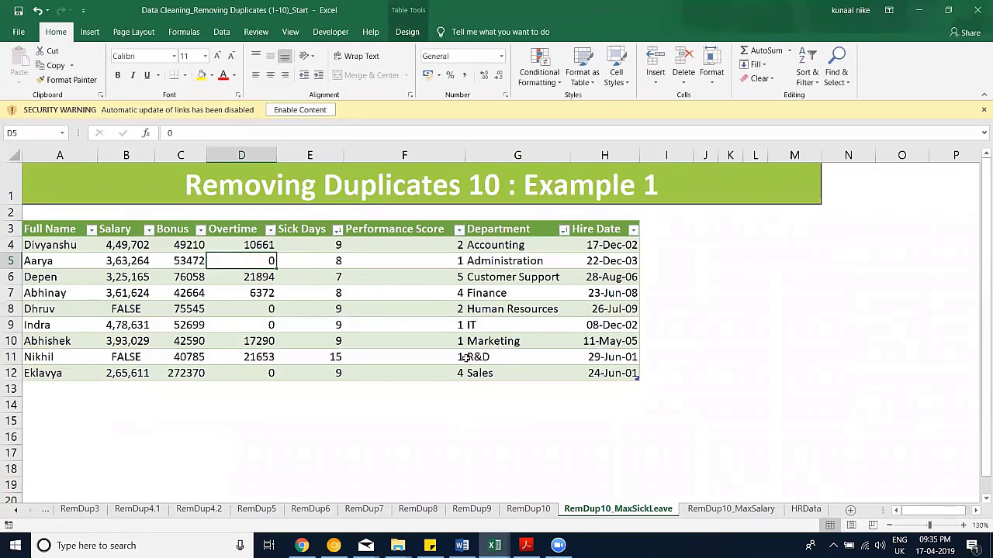
pyautogui.click(494, 545)
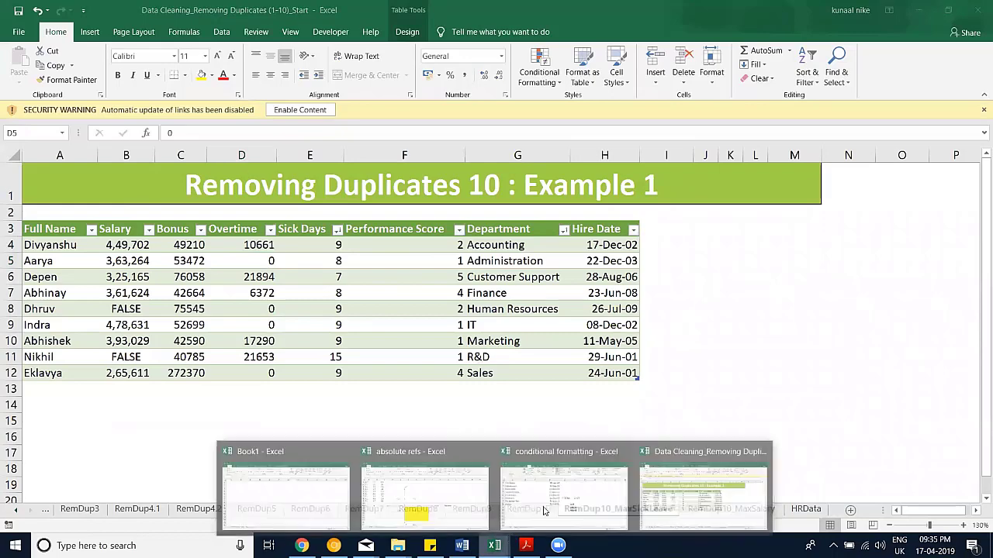
pyautogui.click(544, 503)
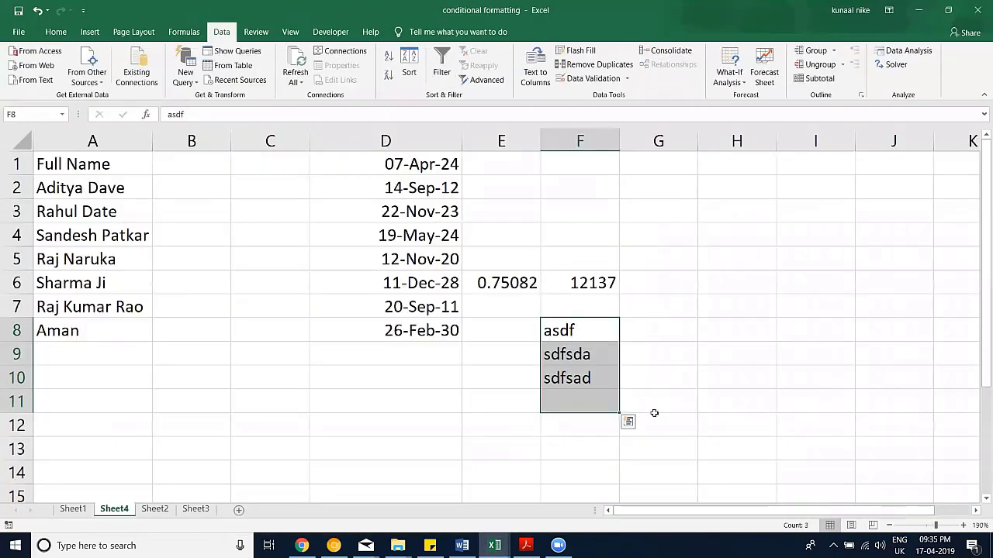
pyautogui.press('Up')
pyautogui.press('Right')
pyautogui.write('=ra')
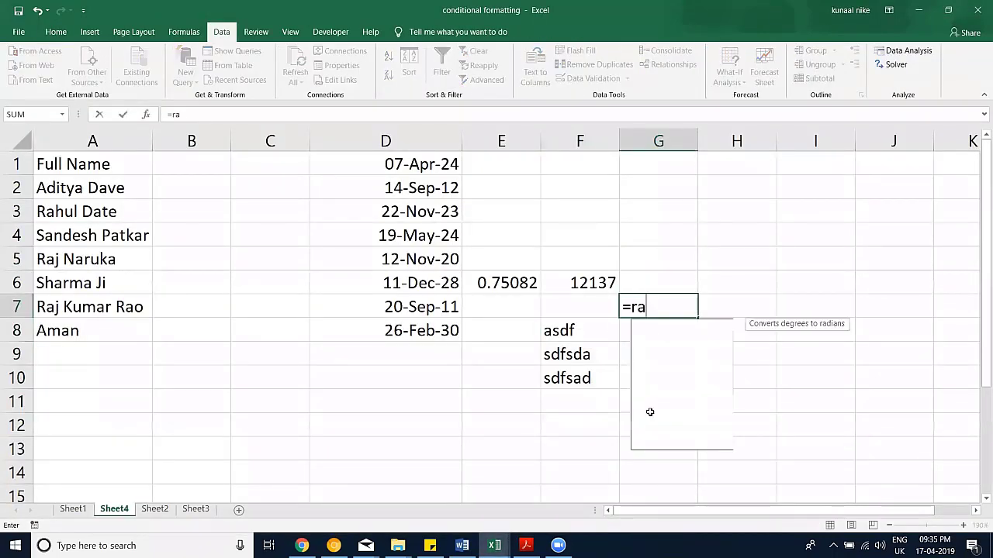
pyautogui.write('n')
pyautogui.press('Down')
pyautogui.press('Tab')
pyautogui.write('1,10')
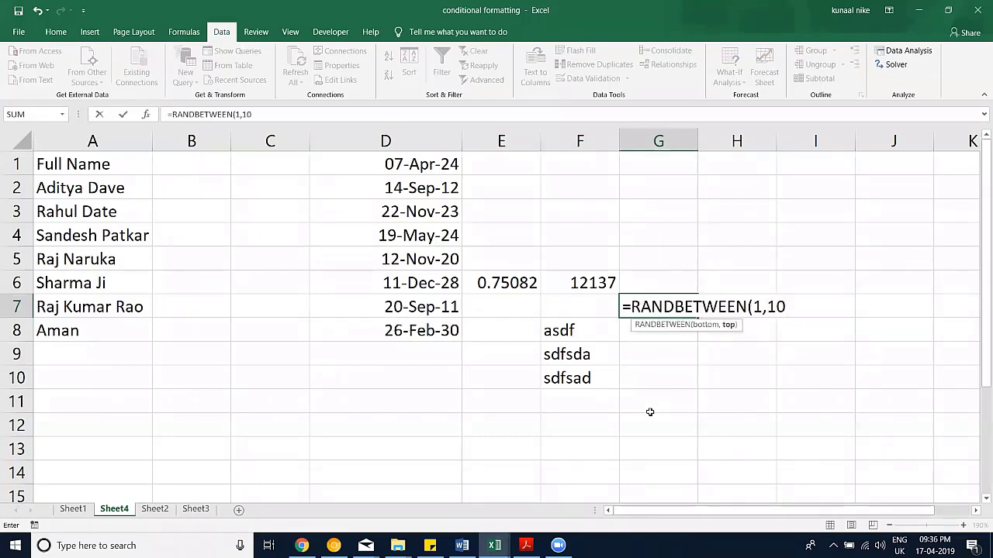
pyautogui.press('Return')
# Step: Inspect G7's formula and re-edit cells down column G to watch it recalculate
pyautogui.click(650, 298)
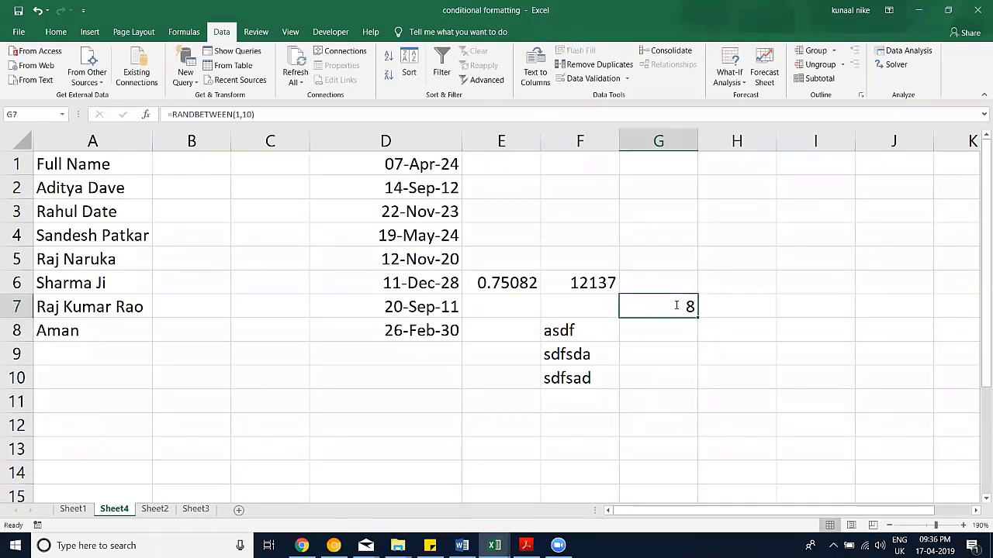
pyautogui.doubleClick(676, 306)
pyautogui.press('Escape')
pyautogui.click(671, 339)
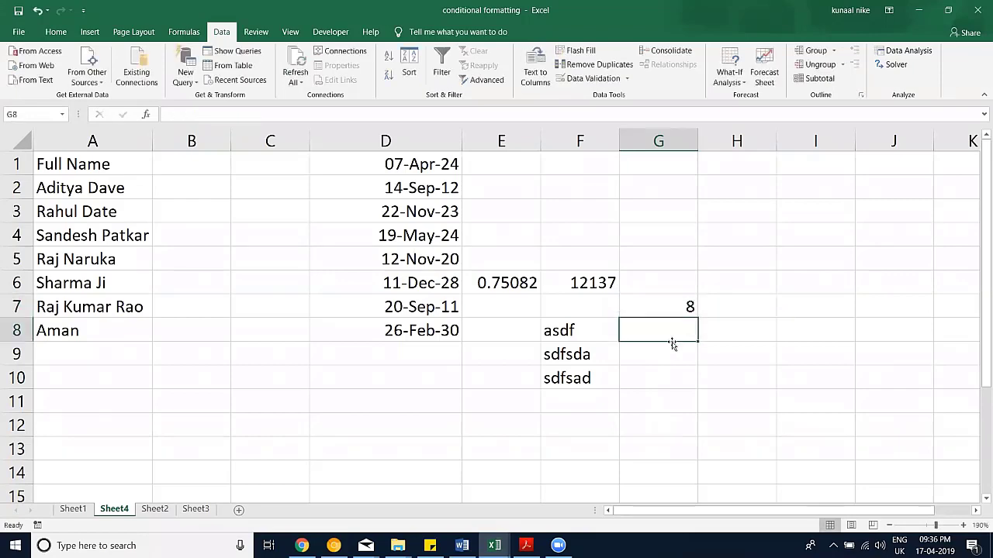
pyautogui.press('F2')
pyautogui.press('Return')
pyautogui.press('F2')
pyautogui.press('Return')
pyautogui.press('F2')
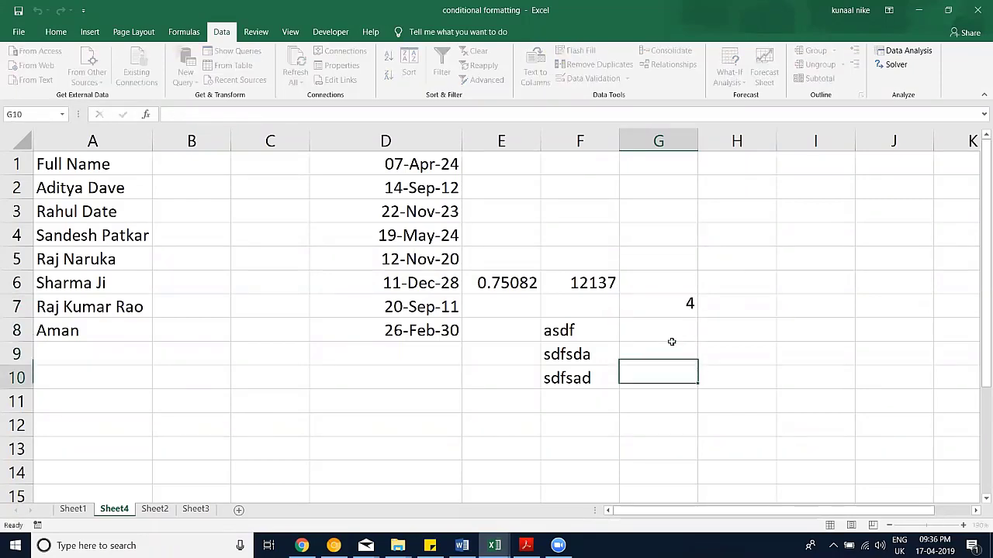
pyautogui.press('Return')
pyautogui.press('F2')
pyautogui.press('Escape')
# Step: Copy G7 and paste it onto itself as a value, fixing it at 9
pyautogui.click(690, 306)
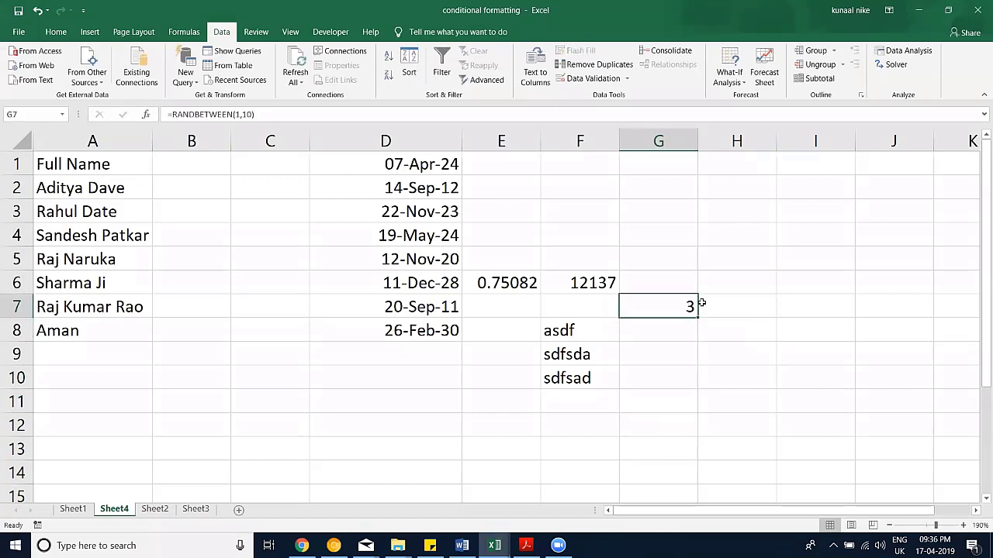
pyautogui.hotkey('ctrl', 'c')
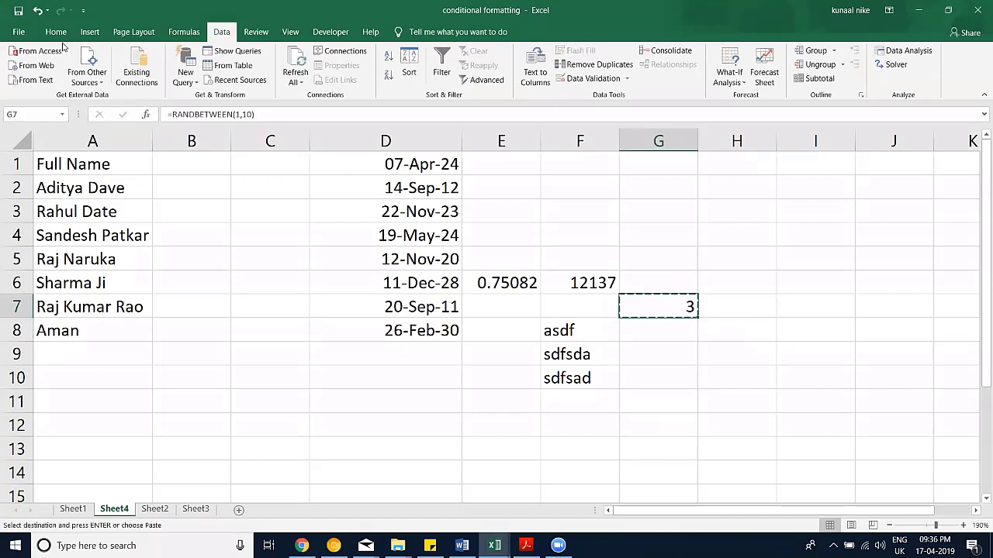
pyautogui.click(56, 31)
pyautogui.click(19, 81)
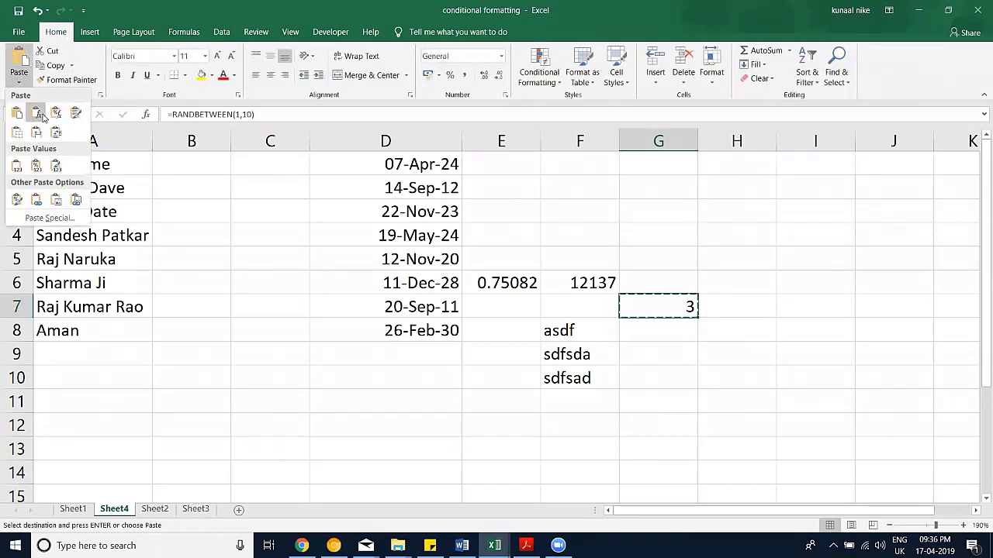
pyautogui.click(21, 167)
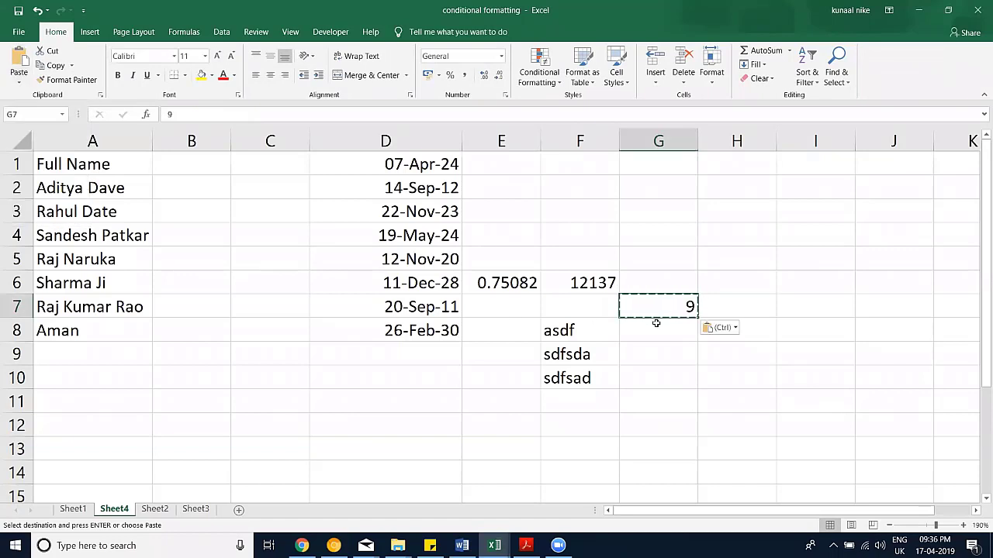
pyautogui.doubleClick(170, 115)
pyautogui.press('Escape')
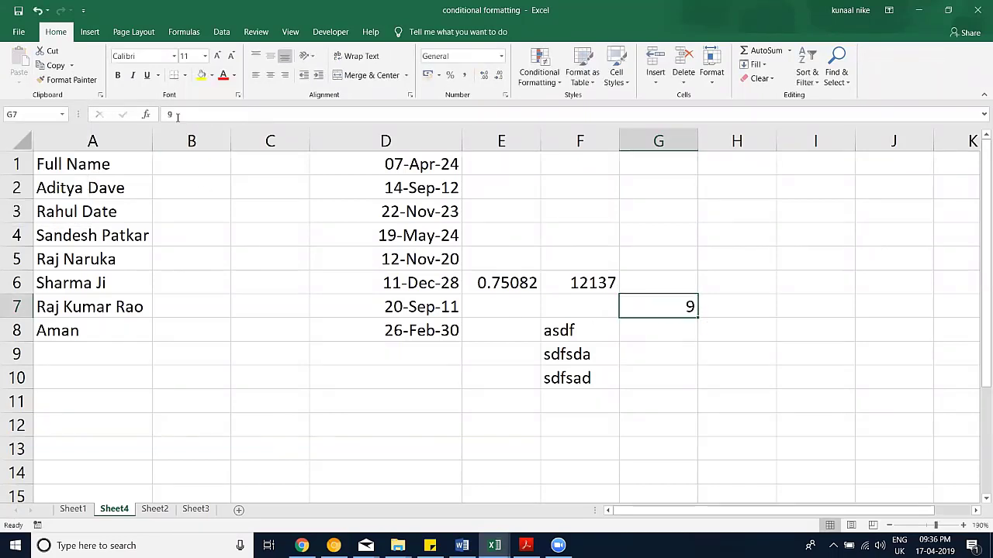
pyautogui.click(465, 353)
pyautogui.click(496, 543)
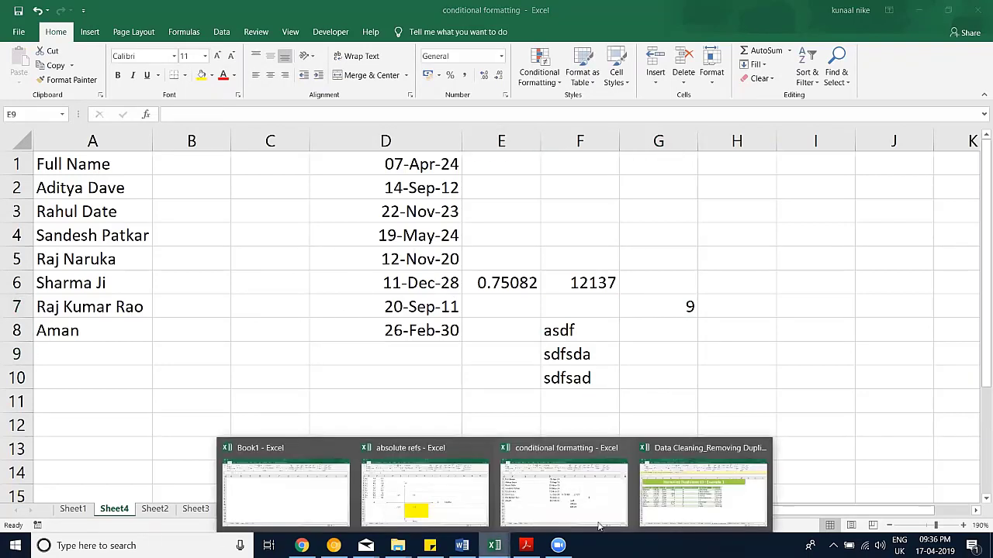
# Step: Return to the conditional formatting workbook and copy G7
pyautogui.click(676, 485)
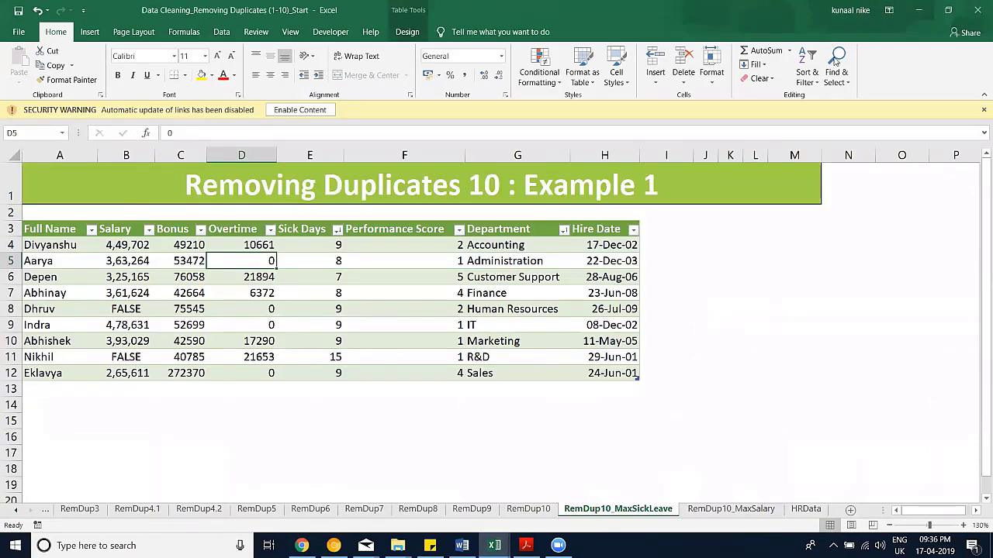
pyautogui.hotkey('alt', 'Tab')
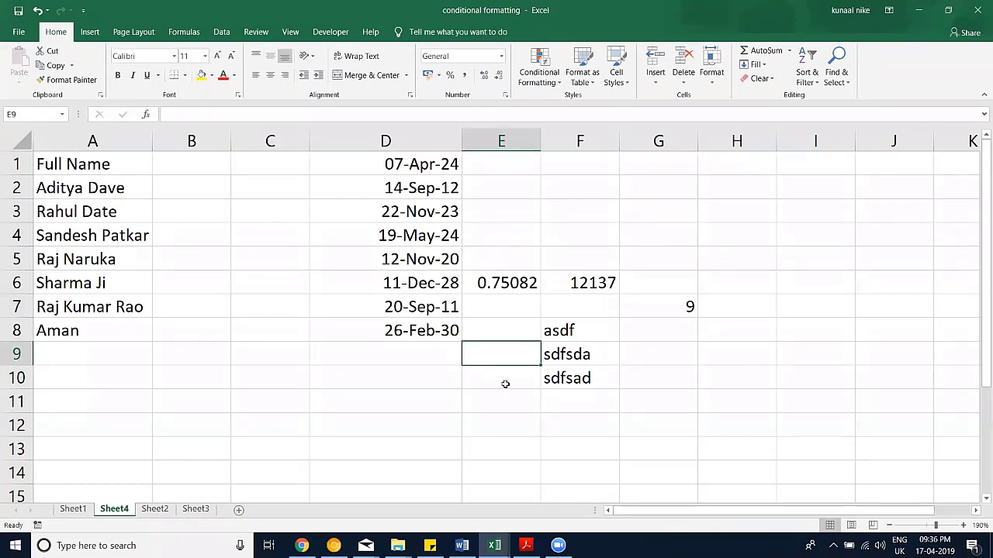
pyautogui.click(661, 312)
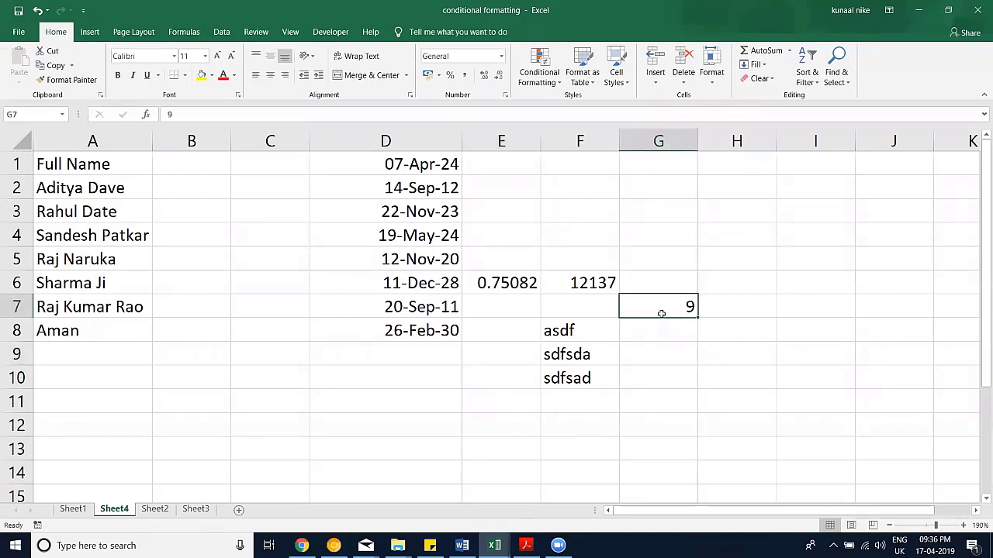
pyautogui.hotkey('ctrl', 'c')
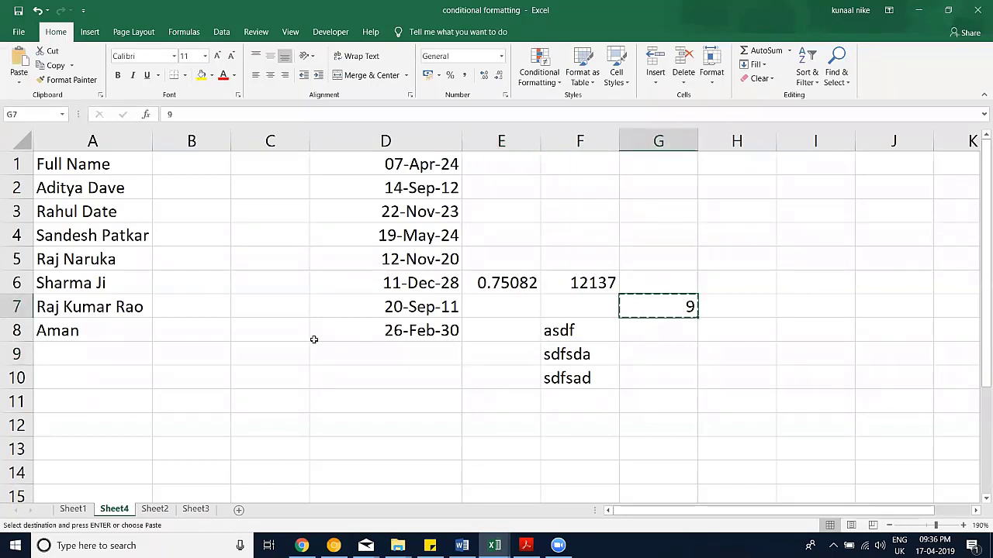
# Step: Open Paste Special at D11, then close it without pasting
pyautogui.press('Down')
pyautogui.press('Down')
pyautogui.press('Down')
pyautogui.press('Down')
pyautogui.press('Left')
pyautogui.press('Left')
pyautogui.press('Left')
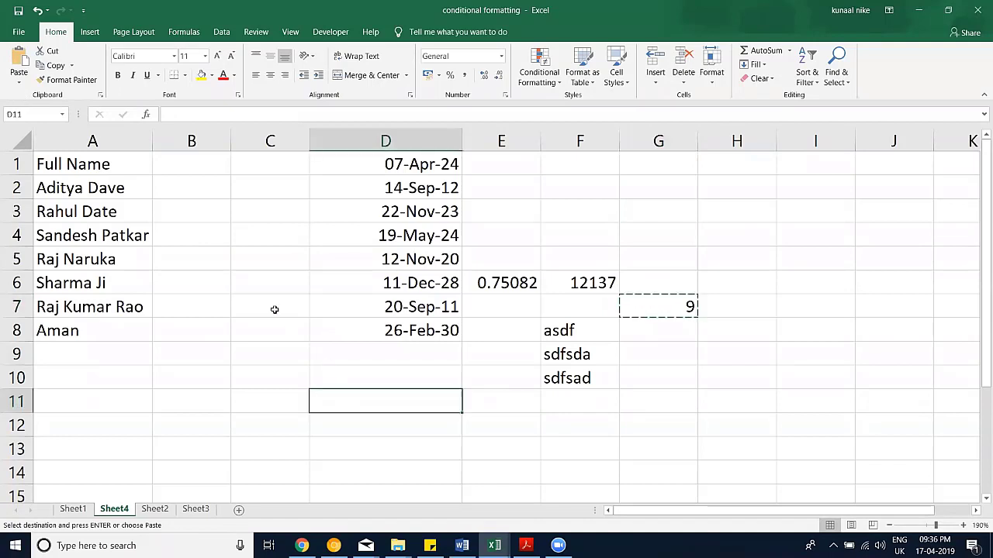
pyautogui.click(19, 81)
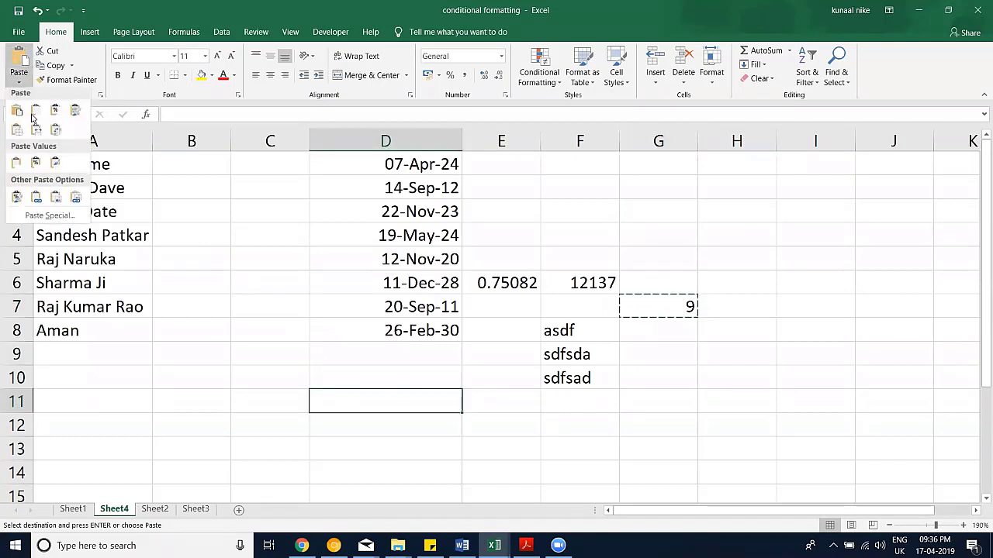
pyautogui.click(47, 217)
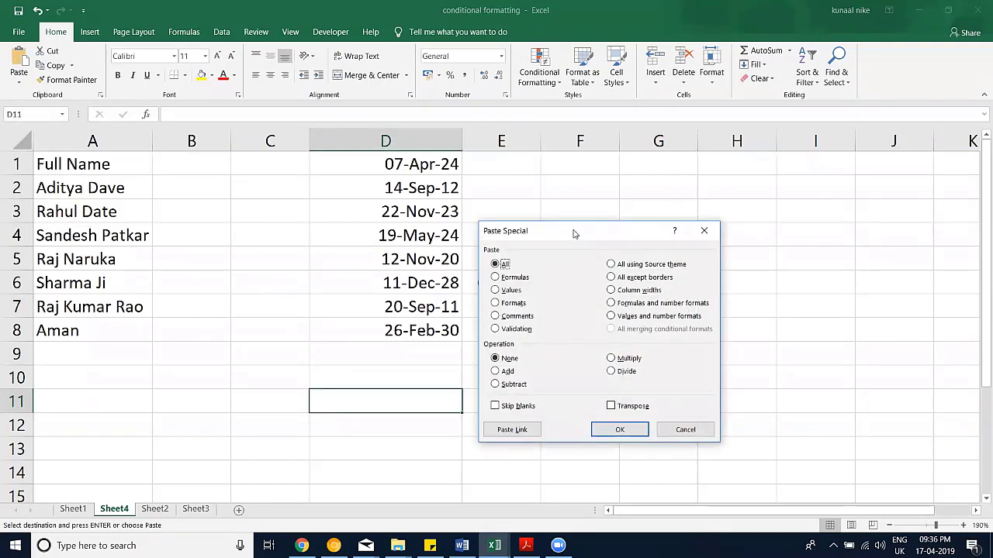
pyautogui.moveTo(572, 233); pyautogui.dragTo(273, 138)
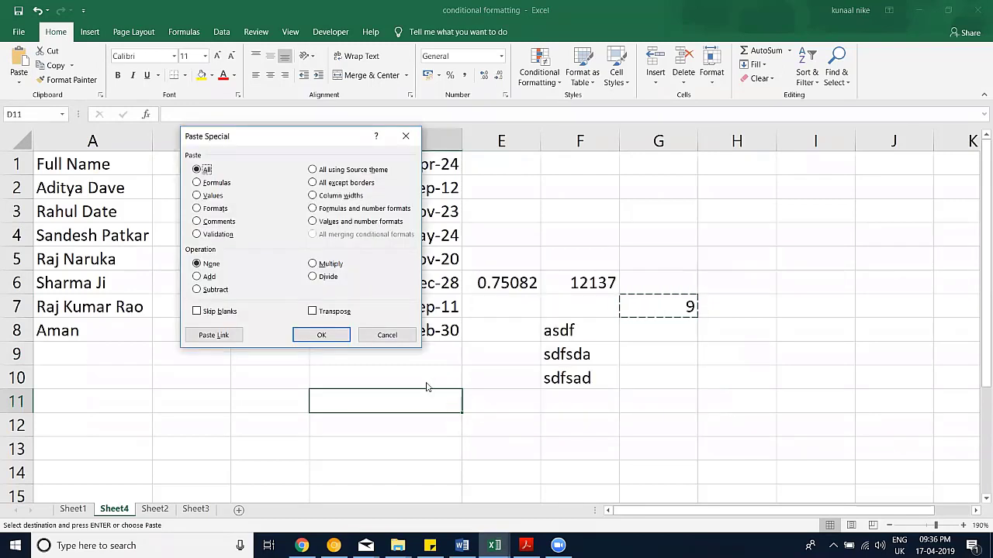
pyautogui.click(392, 338)
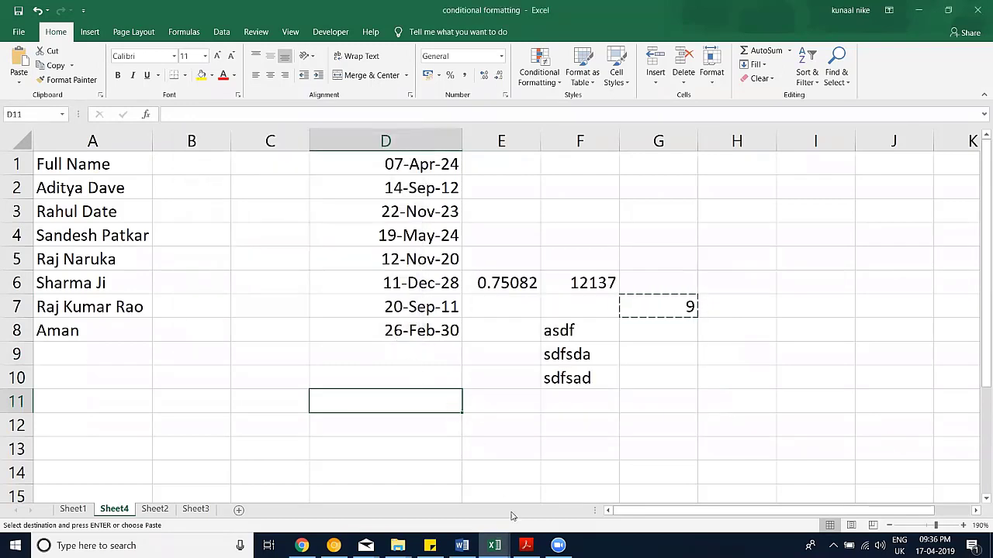
pyautogui.click(496, 545)
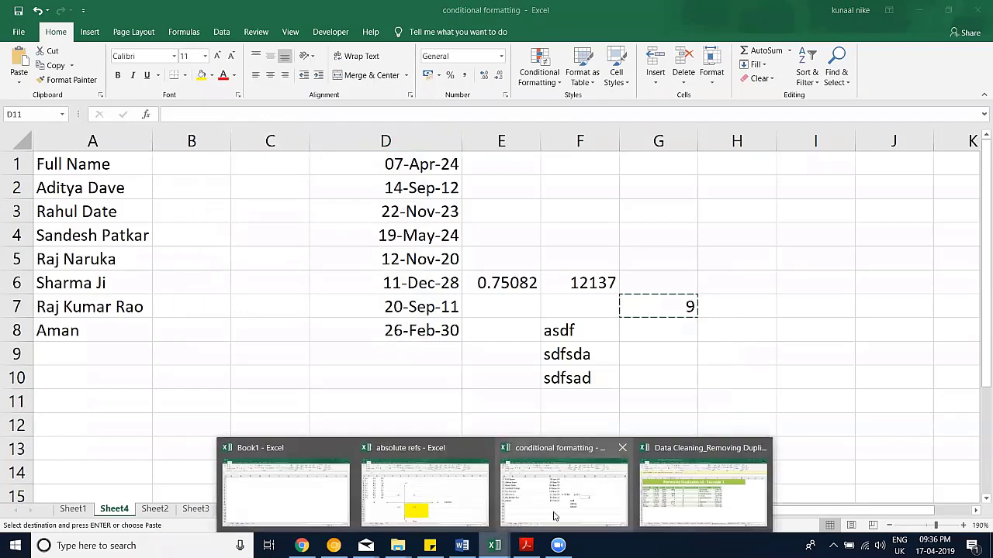
# Step: In the absolute refs workbook, inspect the formulas in Sheet2's multiplication table
pyautogui.click(438, 496)
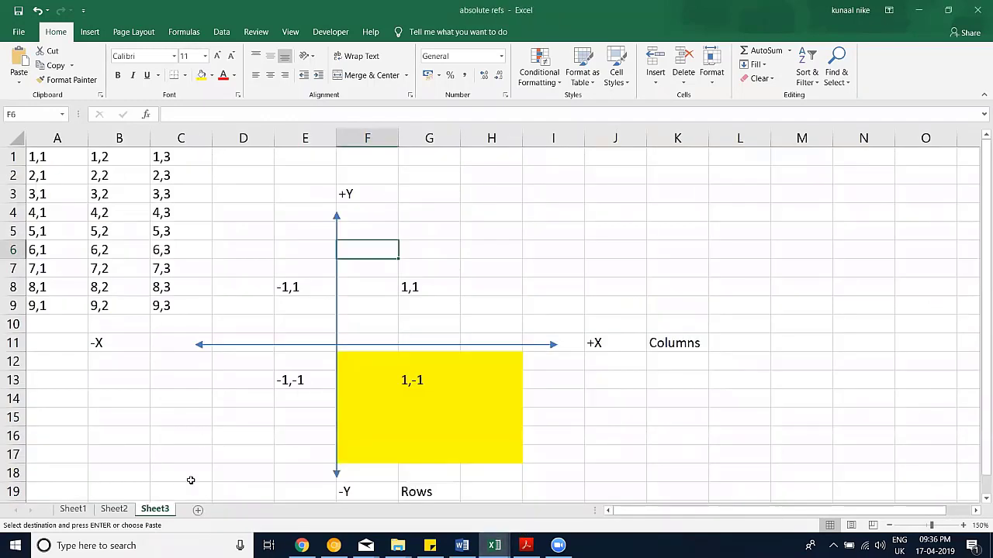
pyautogui.click(124, 510)
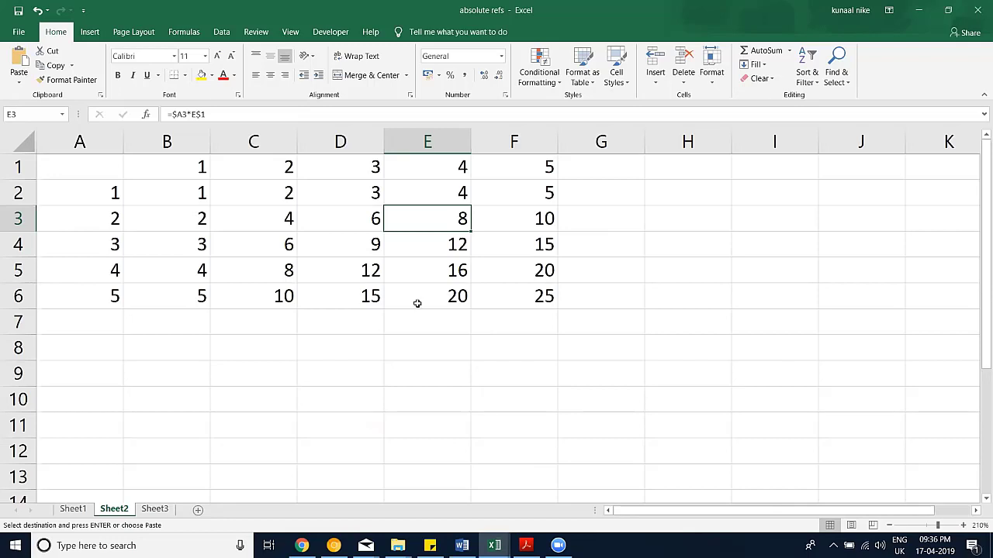
pyautogui.click(293, 353)
pyautogui.click(168, 245)
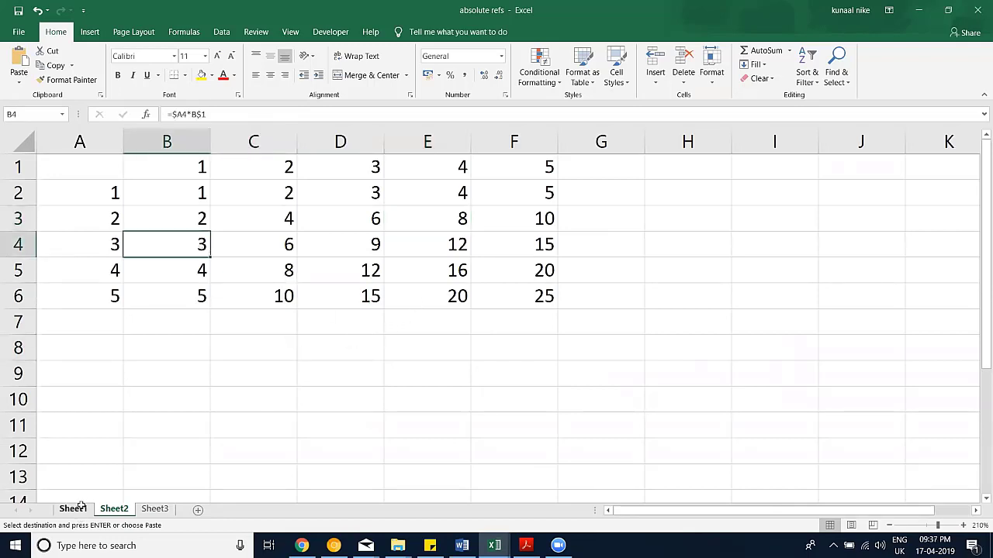
pyautogui.hotkey('ctrl', 'pageup')
# Step: Select the monthly figures B6:D12 and inspect the formula in G3
pyautogui.moveTo(190, 266); pyautogui.dragTo(336, 332)
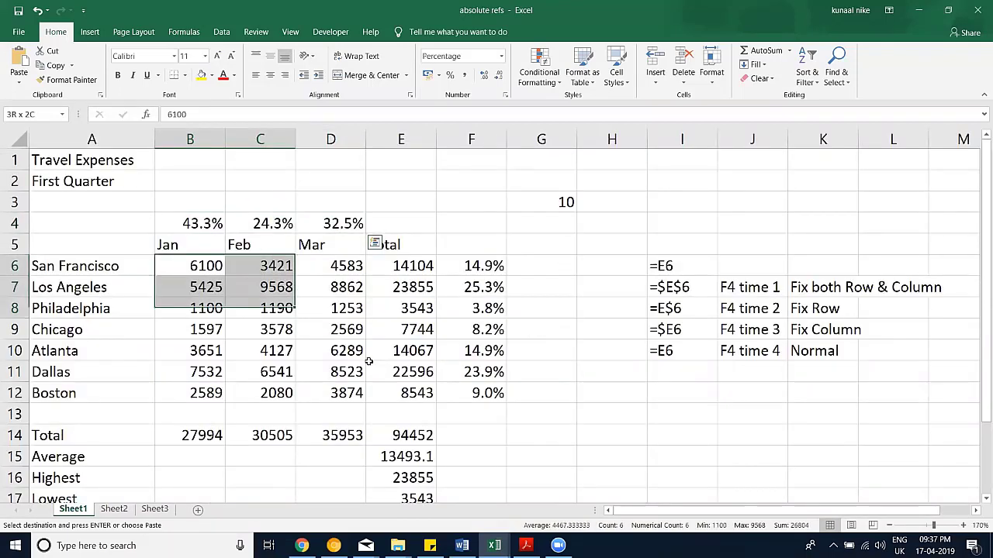
pyautogui.moveTo(369, 361); pyautogui.dragTo(352, 392)
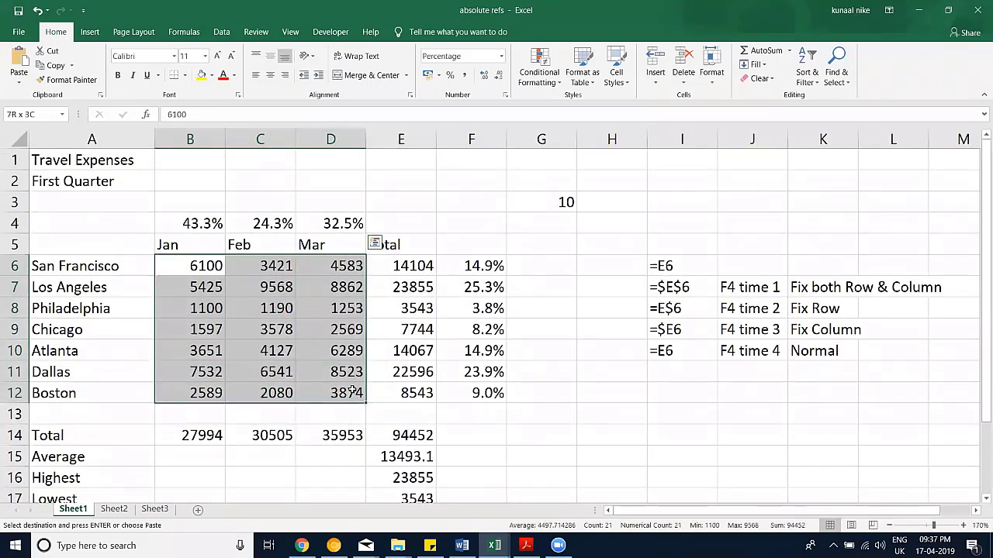
pyautogui.press('Escape')
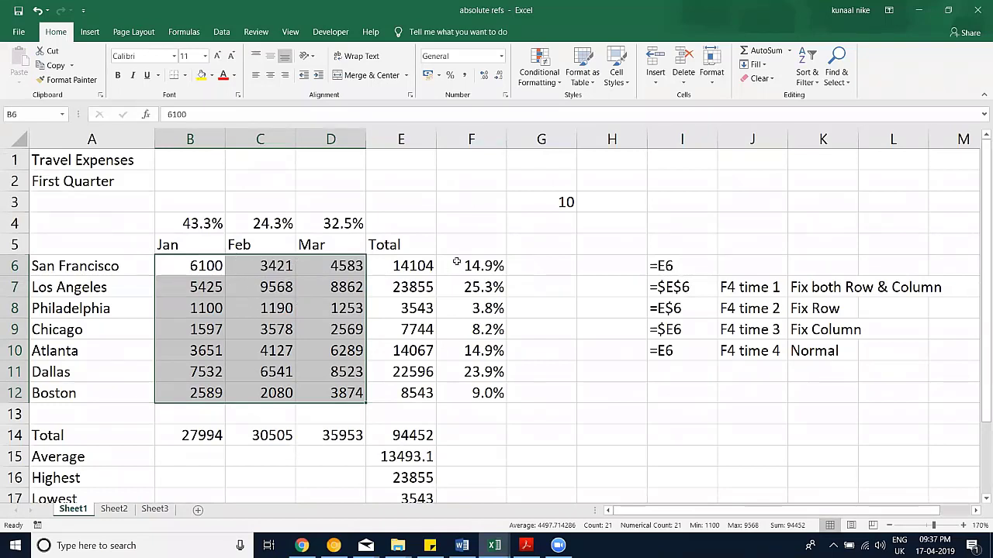
pyautogui.click(559, 202)
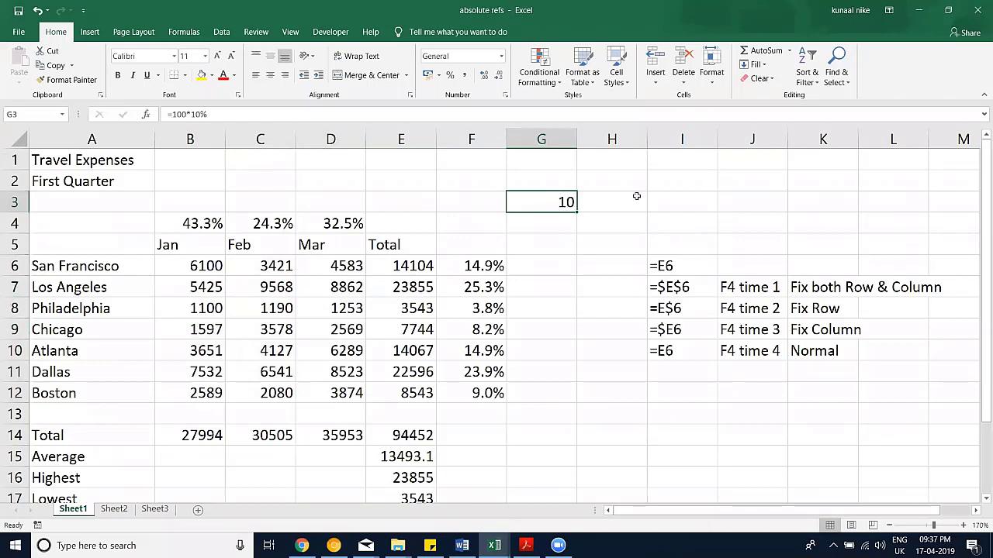
pyautogui.click(607, 184)
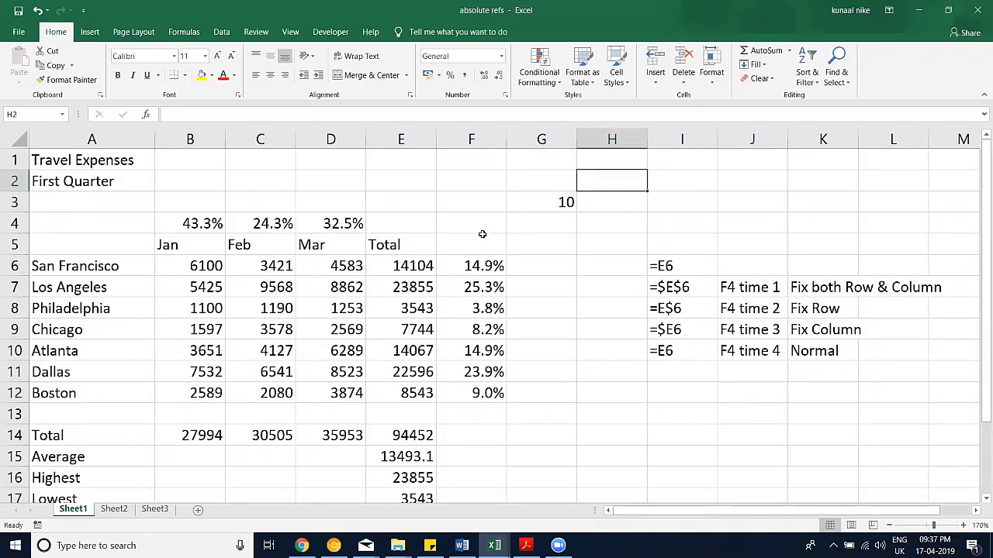
# Step: Enter 10 in H1, copy it, and select B6:D12
pyautogui.click(615, 161)
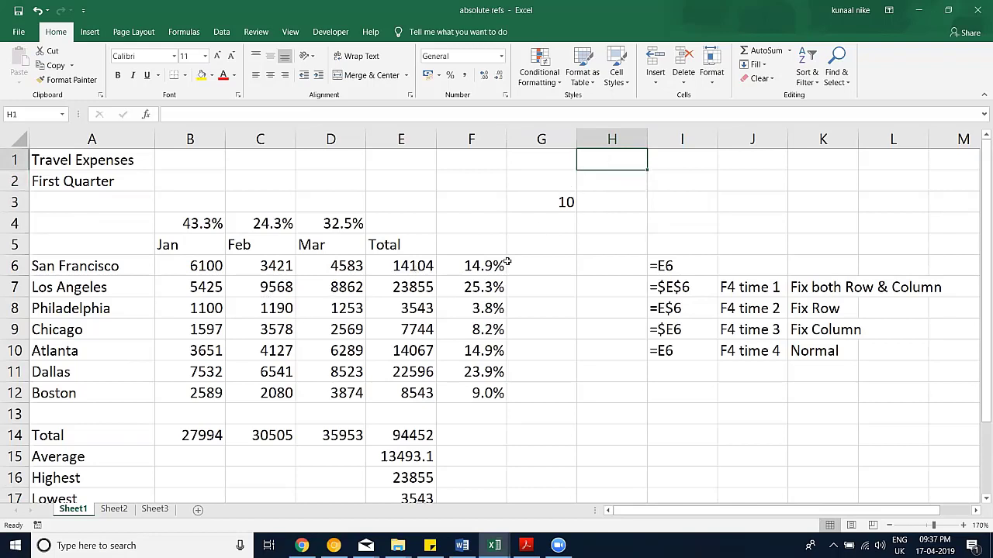
pyautogui.write('10')
pyautogui.click(530, 285)
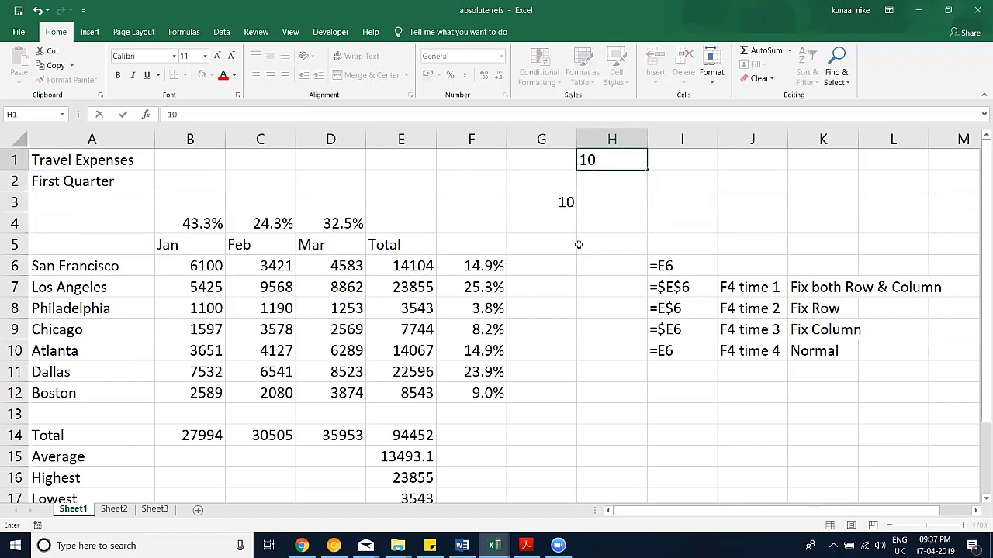
pyautogui.click(589, 165)
pyautogui.hotkey('ctrl', 'c')
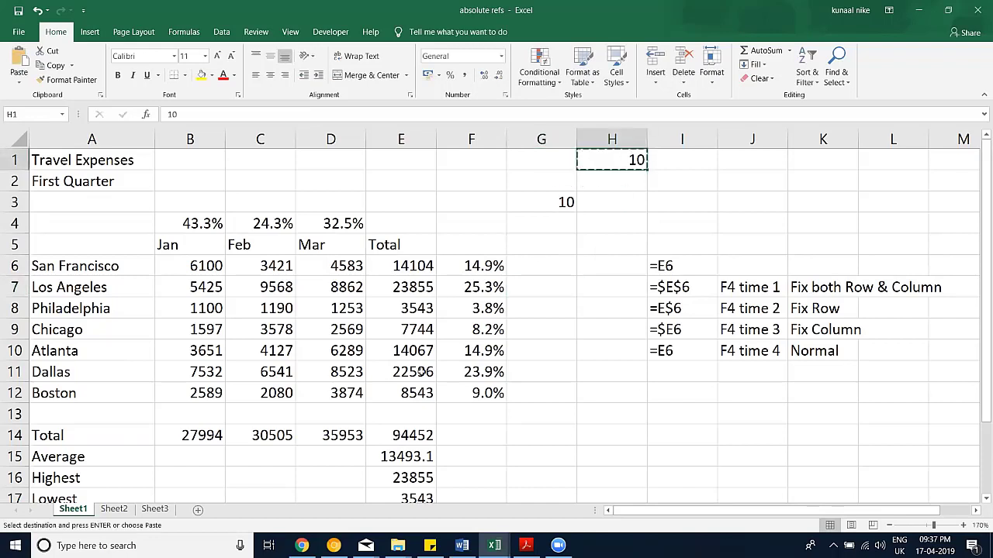
pyautogui.moveTo(342, 391); pyautogui.dragTo(190, 259)
pyautogui.rightClick(189, 259)
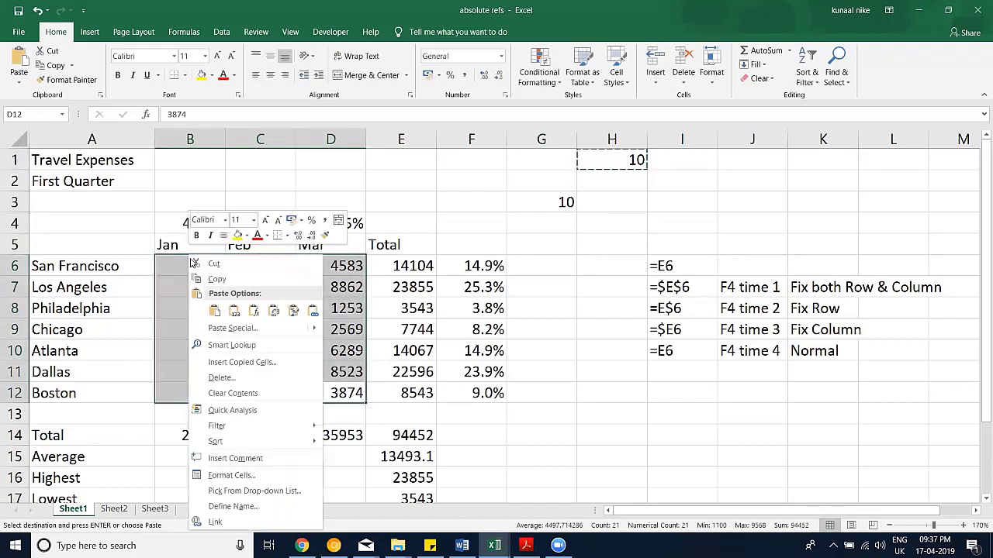
pyautogui.click(233, 328)
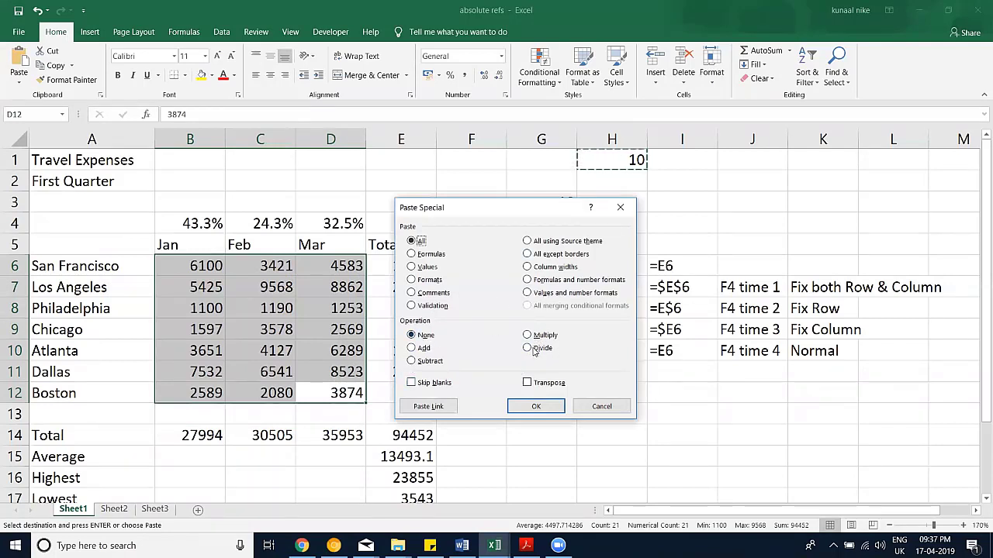
pyautogui.click(532, 349)
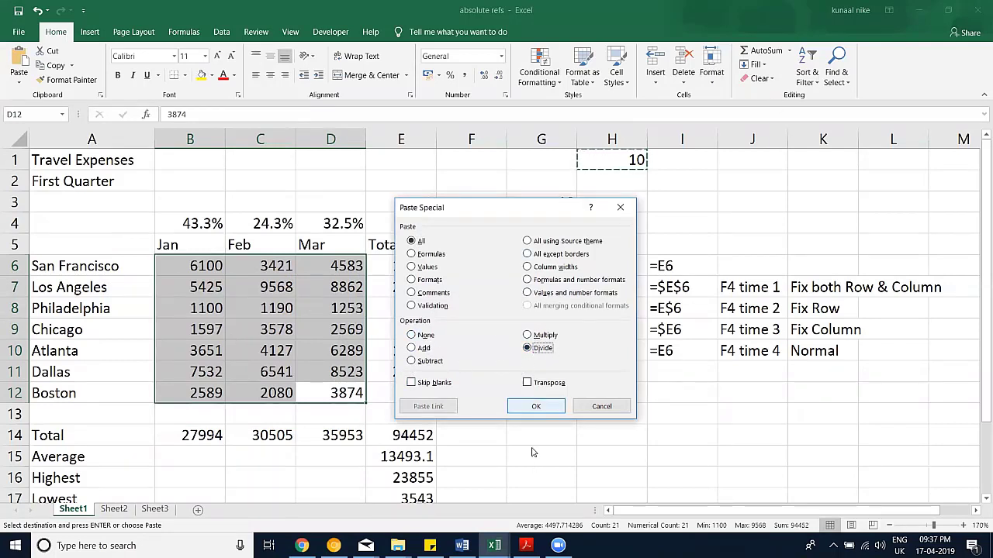
pyautogui.click(529, 408)
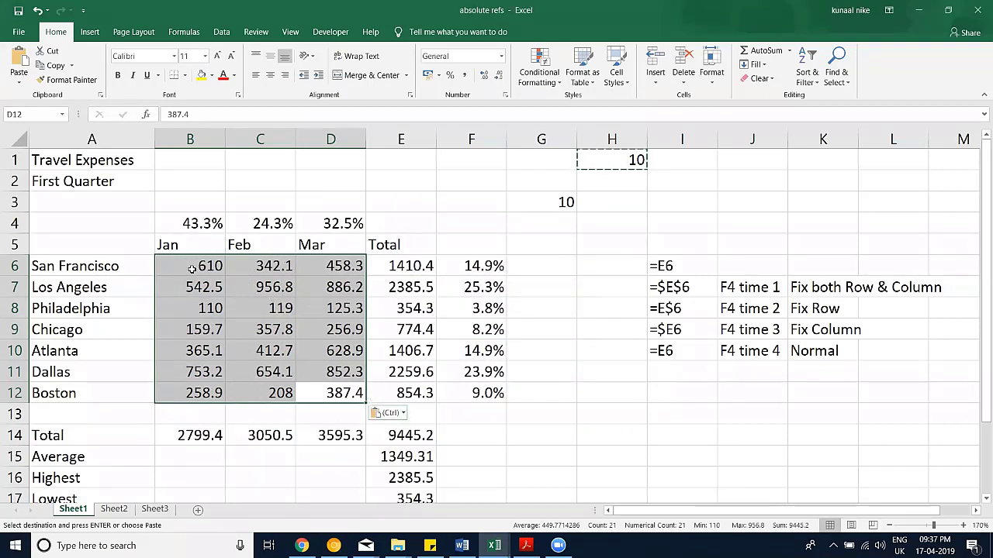
pyautogui.hotkey('ctrl', 'z')
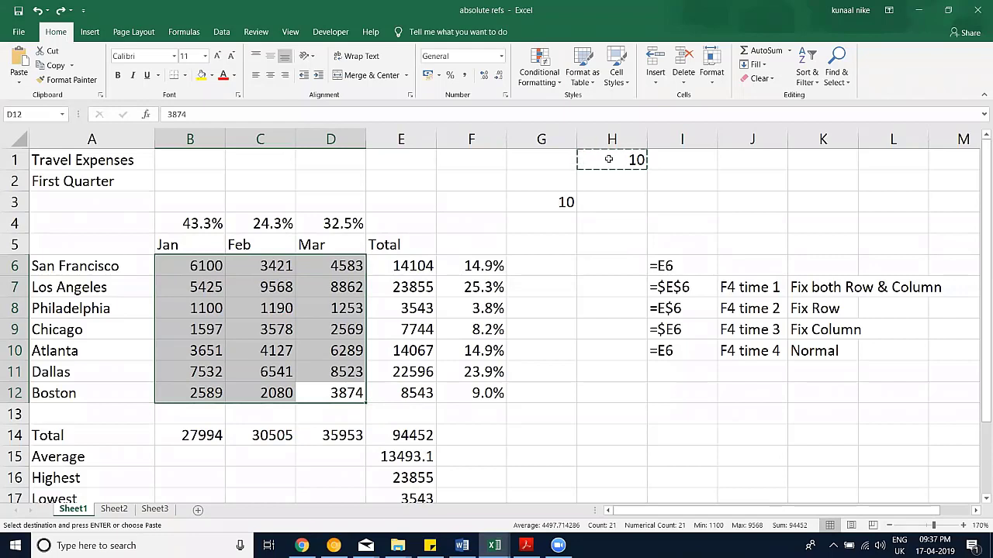
pyautogui.click(609, 159)
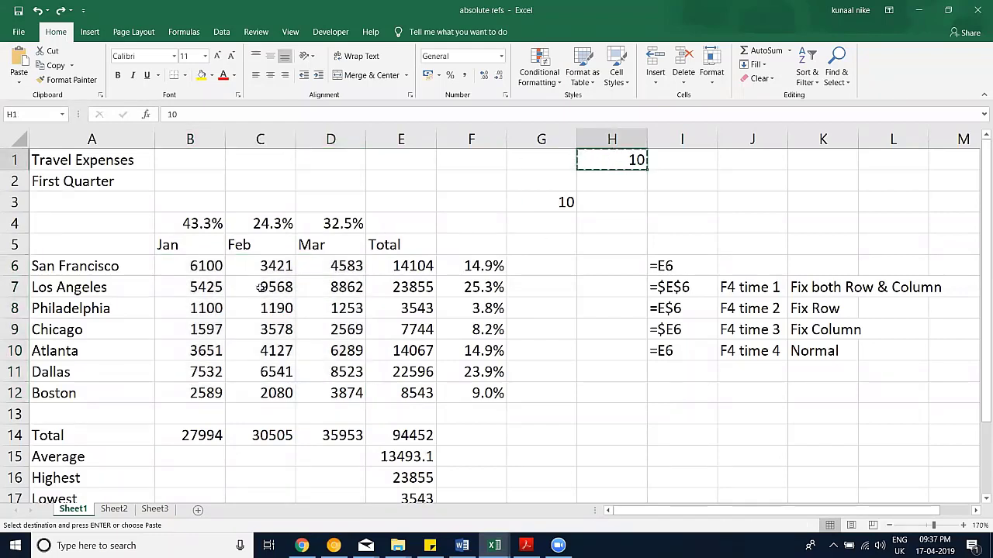
pyautogui.moveTo(203, 266); pyautogui.dragTo(341, 391)
pyautogui.rightClick(334, 349)
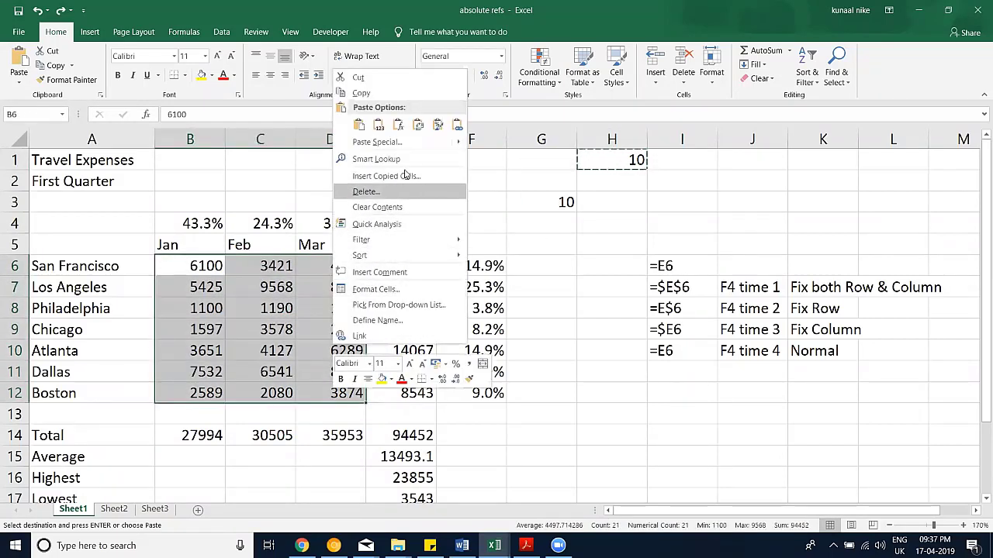
pyautogui.click(358, 143)
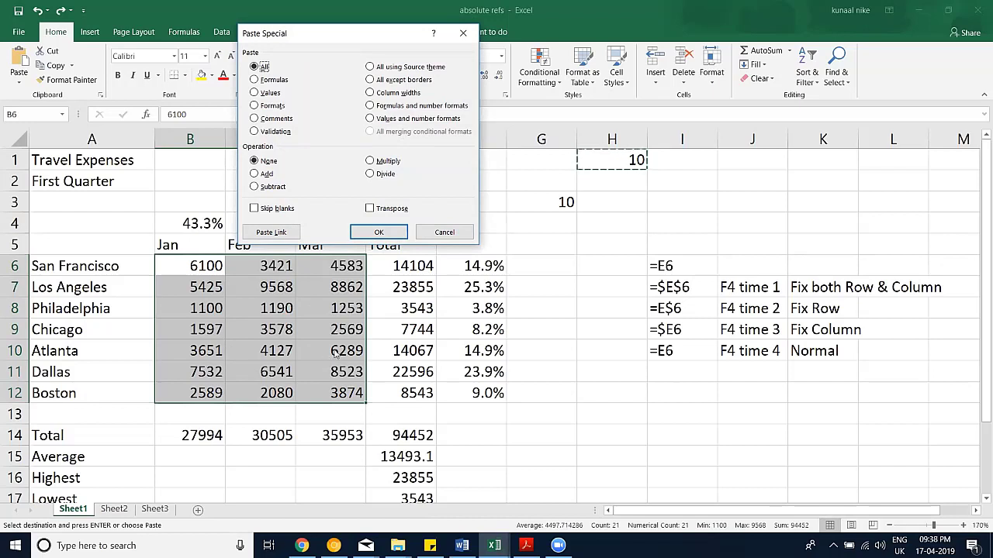
pyautogui.click(440, 236)
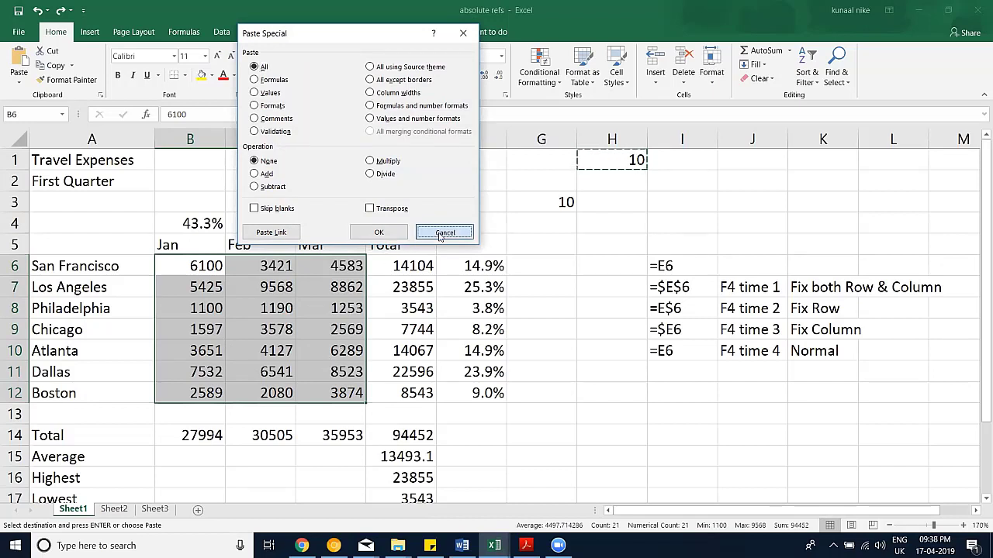
pyautogui.moveTo(190, 266); pyautogui.dragTo(331, 388)
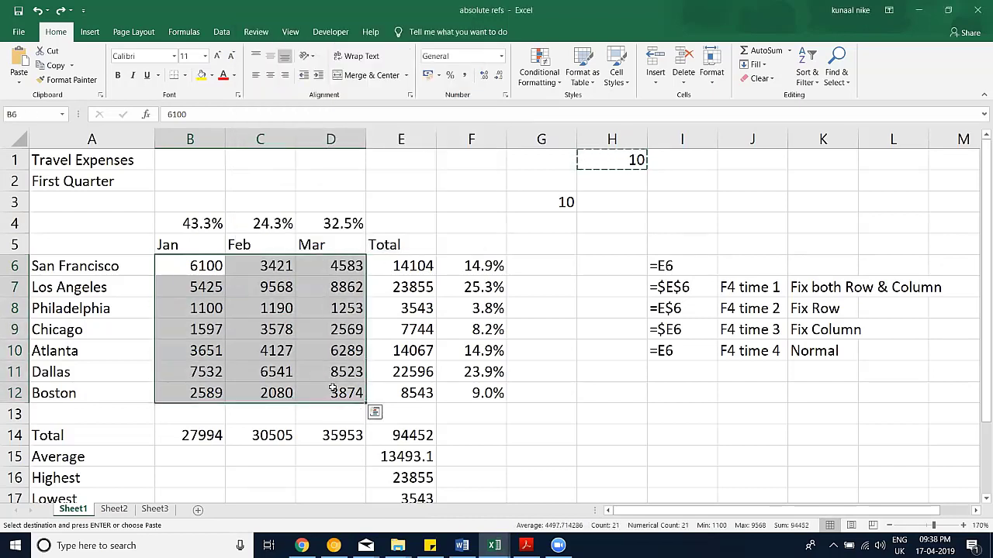
pyautogui.hotkey('ctrl', 'c')
pyautogui.moveTo(349, 264); pyautogui.dragTo(341, 393)
pyautogui.hotkey('ctrl', 'c')
pyautogui.click(607, 397)
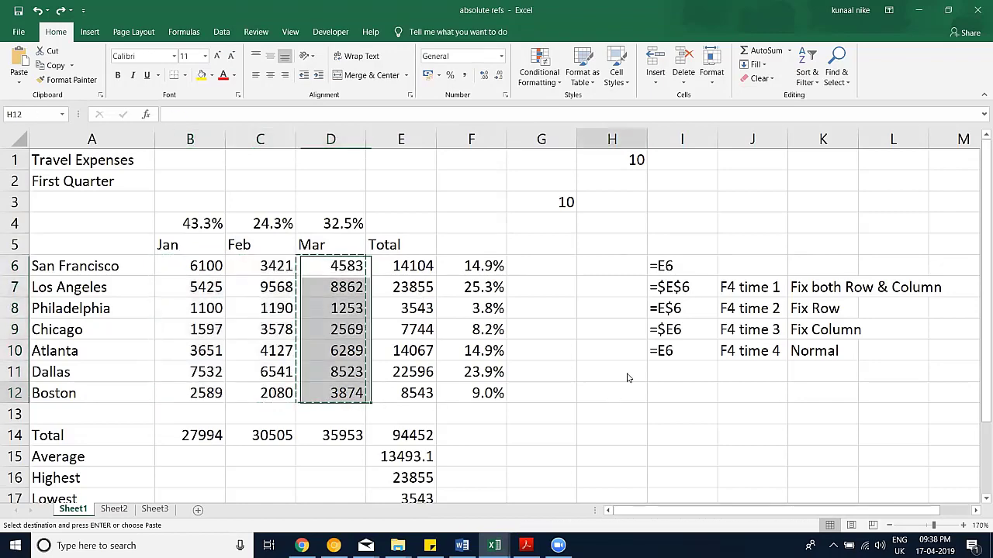
pyautogui.rightClick(609, 397)
pyautogui.click(652, 199)
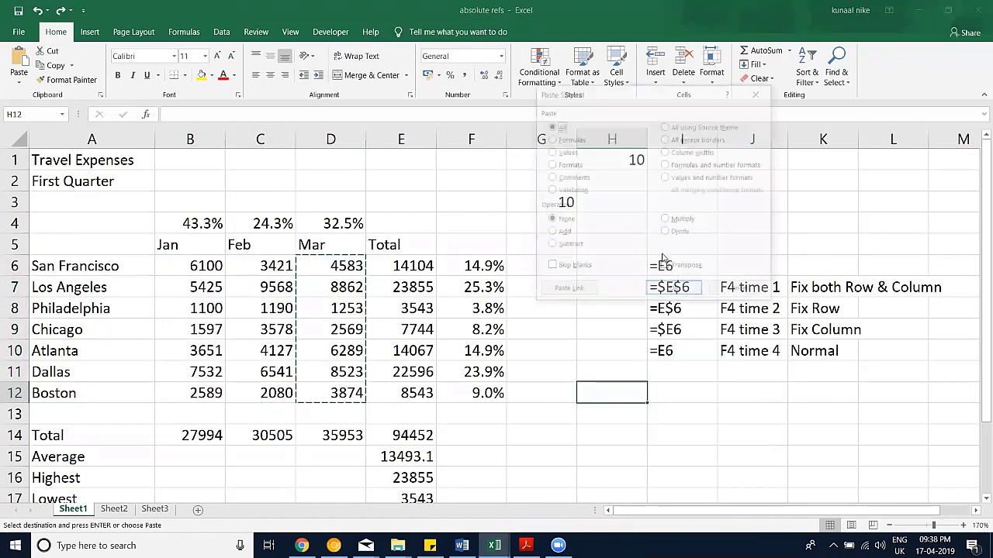
pyautogui.click(666, 266)
pyautogui.click(673, 292)
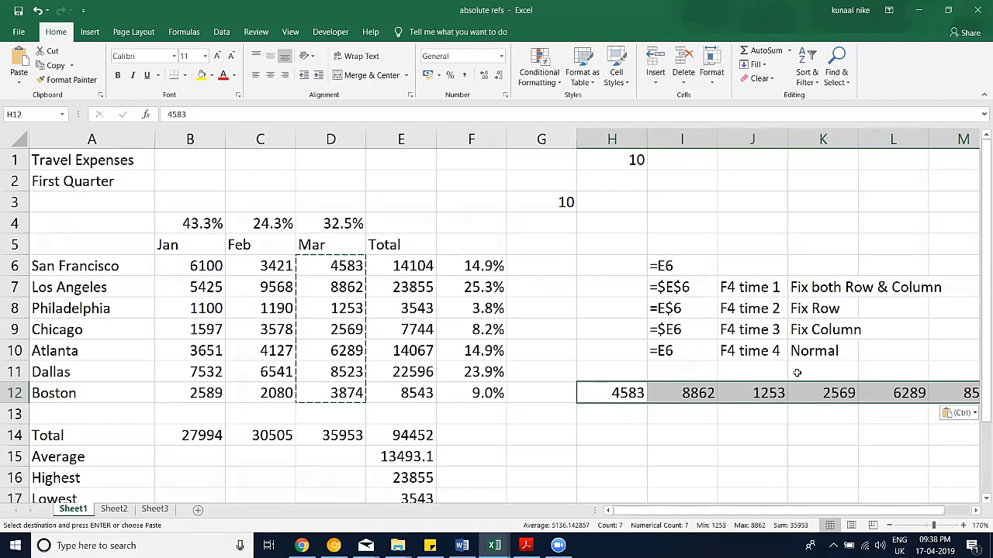
pyautogui.press('Delete')
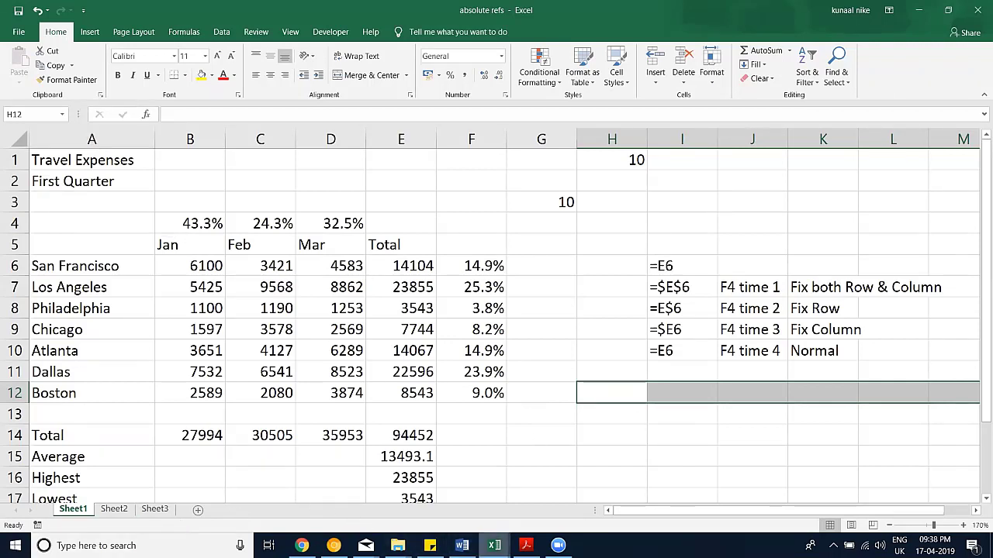
pyautogui.moveTo(494, 545)
pyautogui.click(554, 483)
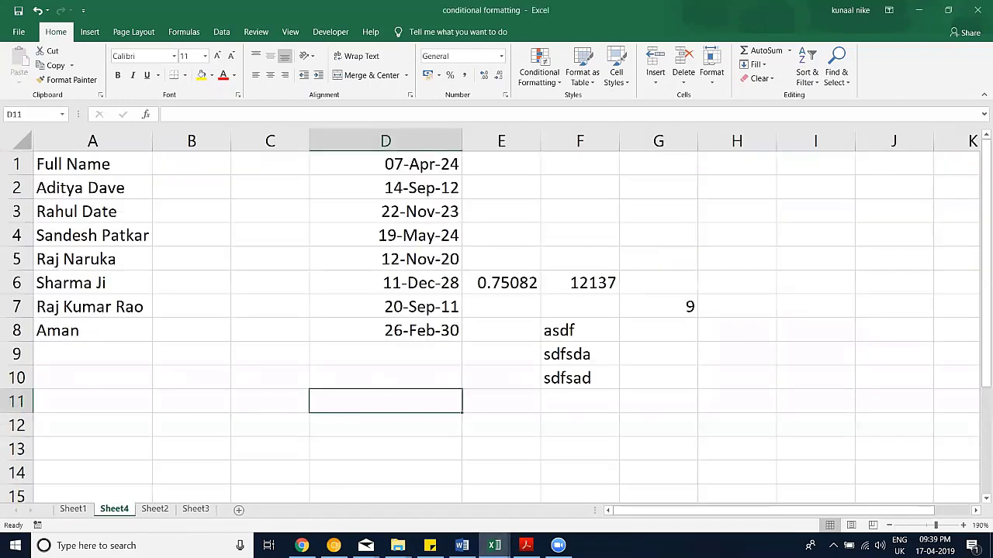
pyautogui.click(494, 545)
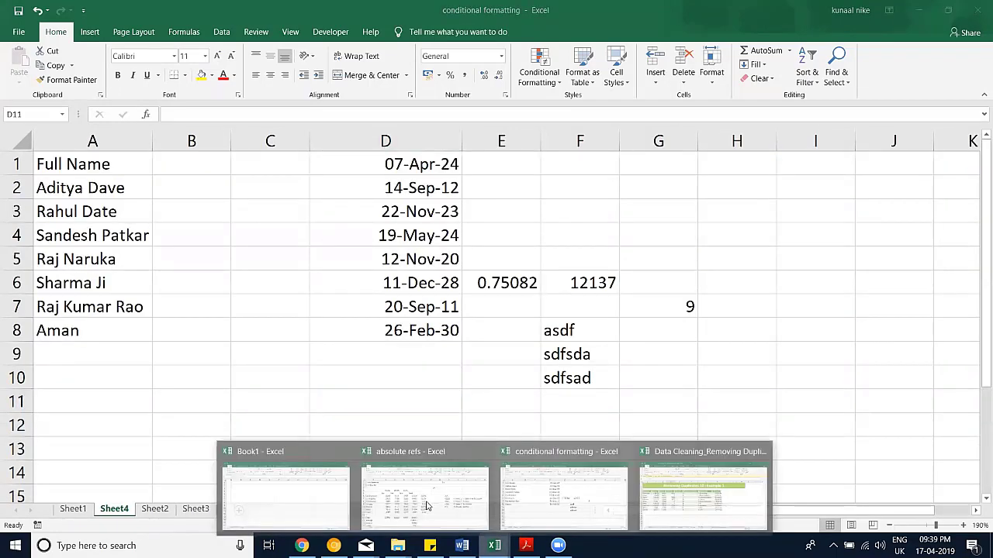
pyautogui.click(426, 505)
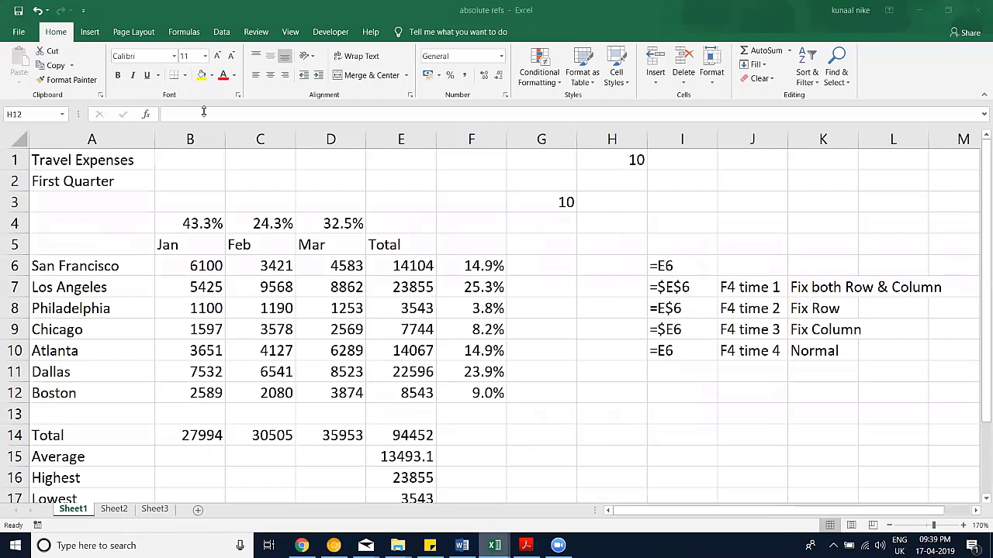
# Step: Format the B14:D14 totals (27,994, 30,505, 35,953) with yellow fill and comma style
pyautogui.moveTo(205, 439); pyautogui.dragTo(330, 433)
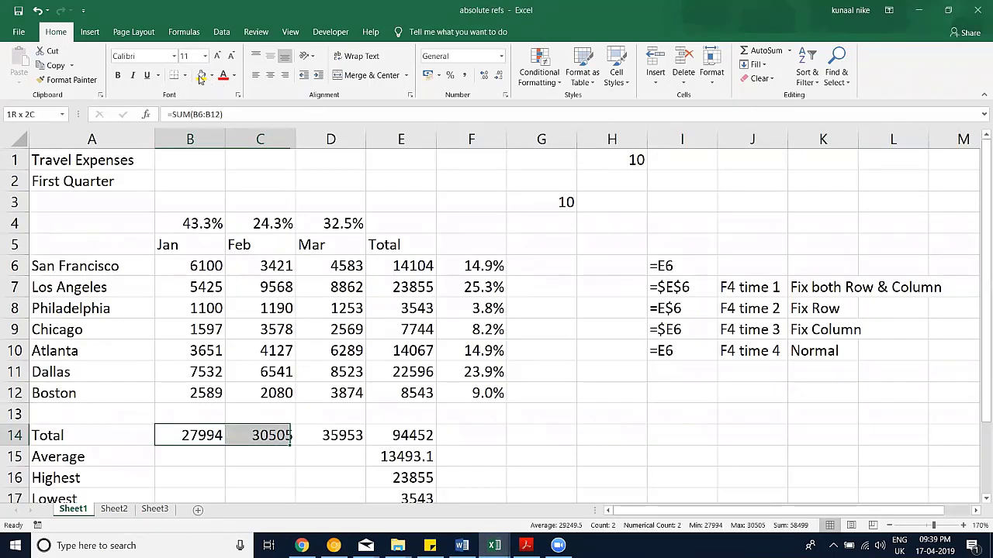
pyautogui.hotkey('shift', 'Right')
pyautogui.hotkey('shift', 'Down')
pyautogui.hotkey('shift', 'Up')
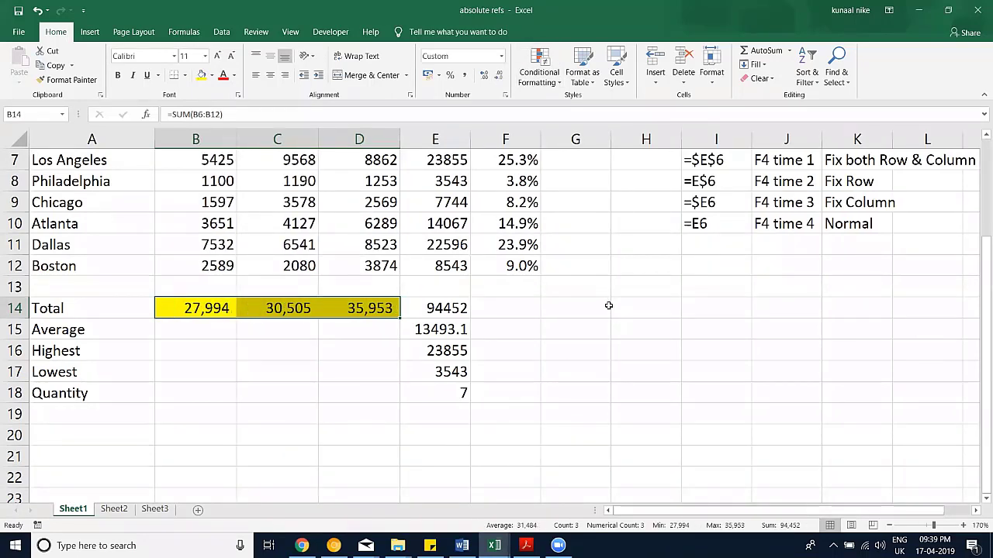
pyautogui.click(609, 306)
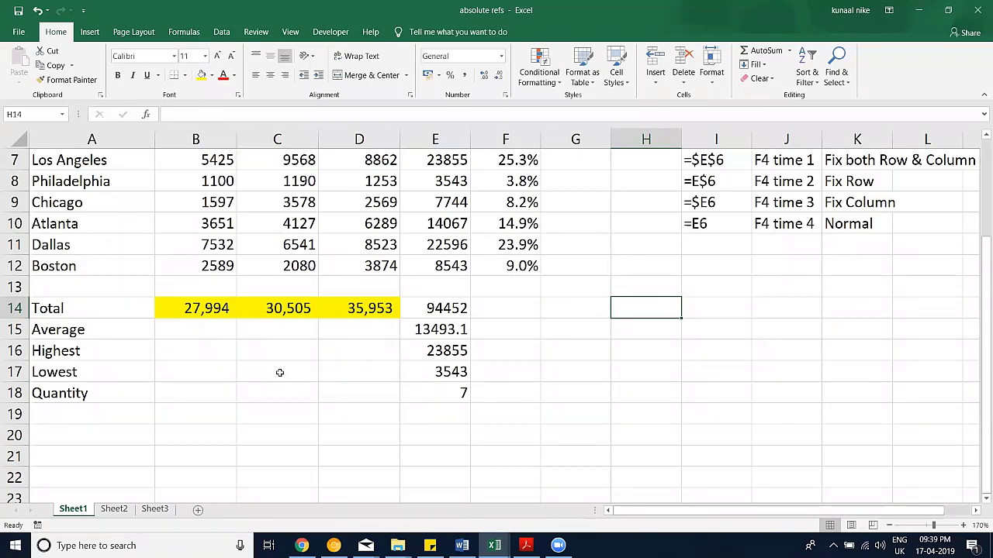
pyautogui.scroll(1, 277, 372)
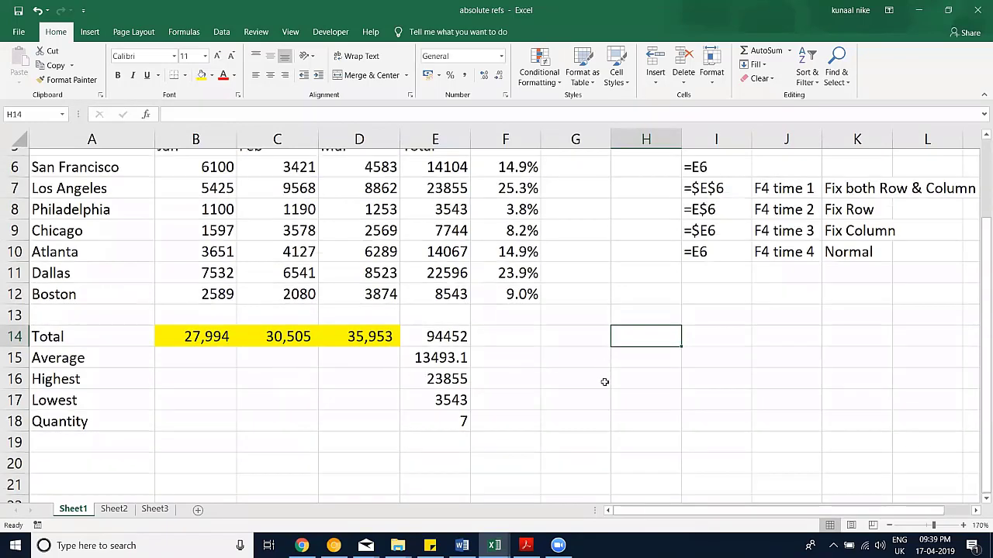
pyautogui.scroll(1, 603, 381)
pyautogui.scroll(1, 604, 381)
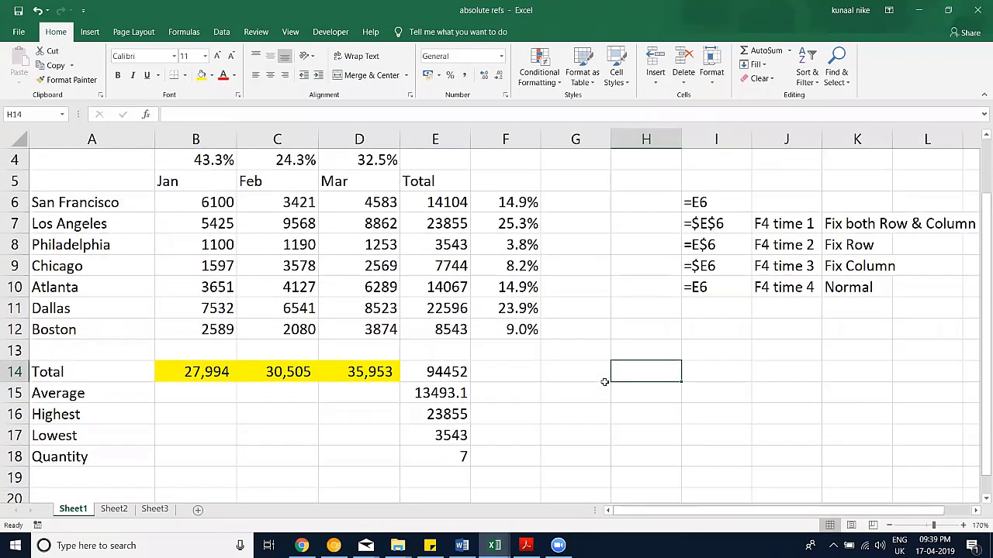
# Step: AutoSum H6:H12 into H14 and copy that total formula
pyautogui.hotkey('alt', '=')
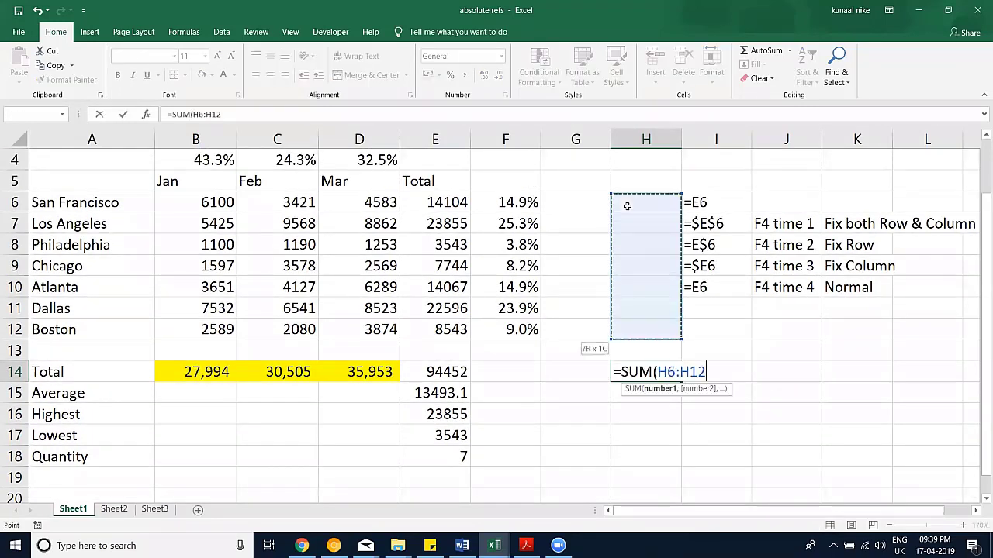
pyautogui.press('Return')
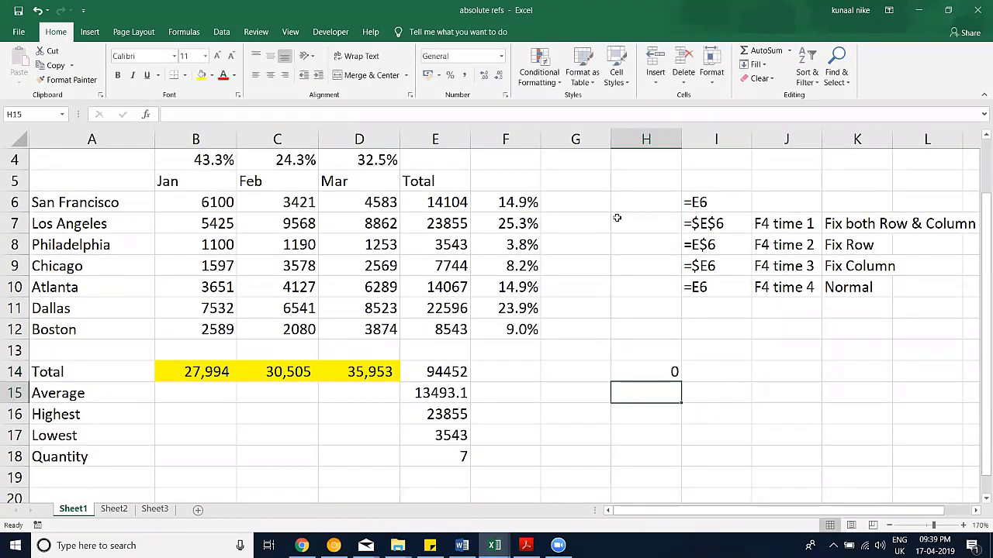
pyautogui.click(650, 371)
pyautogui.hotkey('ctrl', 'c')
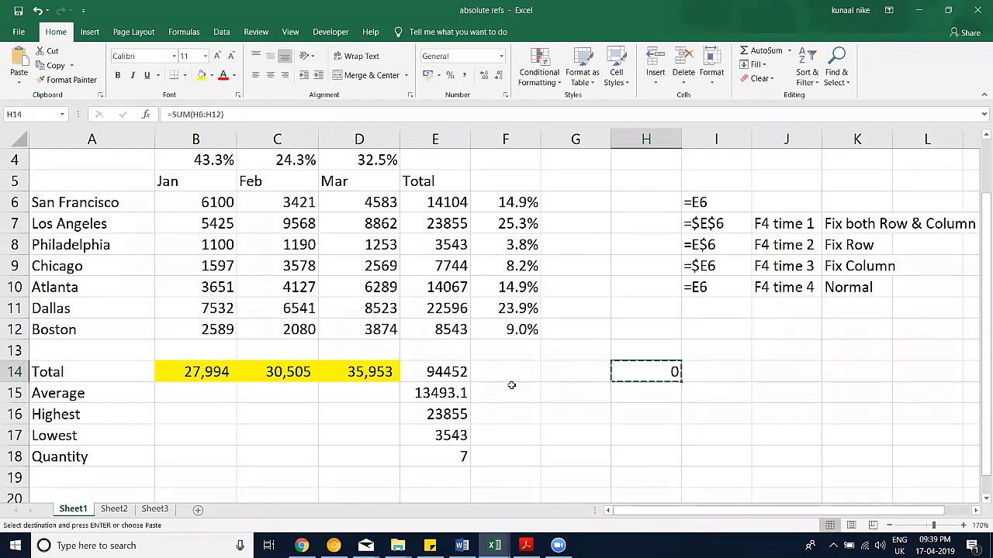
# Step: Paste the H14 formula over B14:D14, then undo because the yellow fill was lost
pyautogui.moveTo(355, 379); pyautogui.dragTo(202, 376)
pyautogui.hotkey('ctrl', 'v')
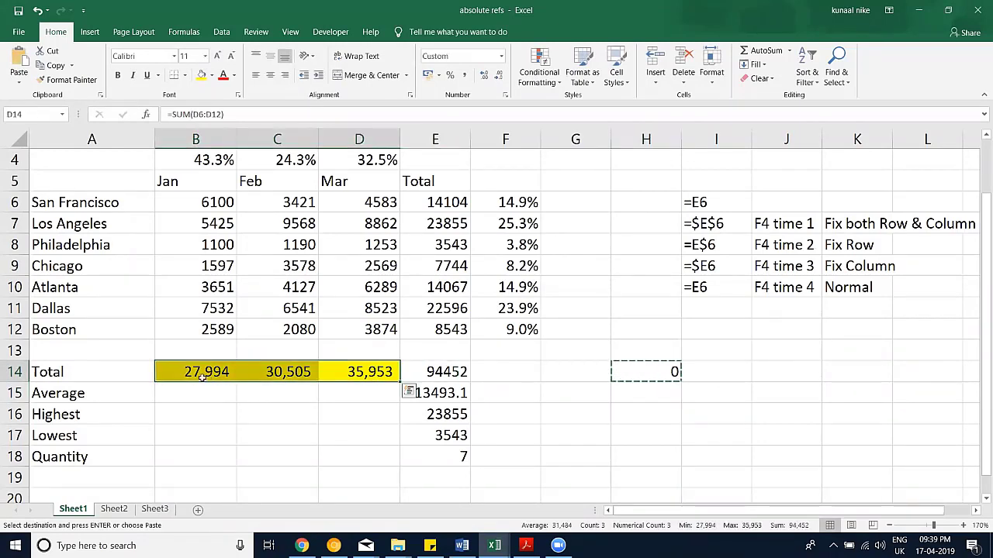
pyautogui.hotkey('ctrl', 'v')
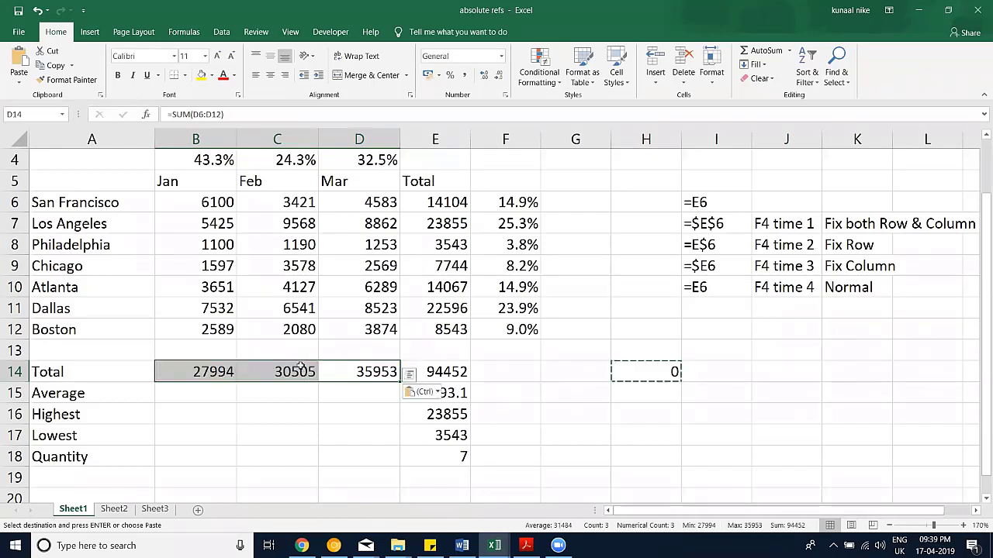
pyautogui.hotkey('ctrl', 'z')
# Step: Paste only formulas into B14:D14 via Paste Special, then delete those monthly totals
pyautogui.click(661, 371)
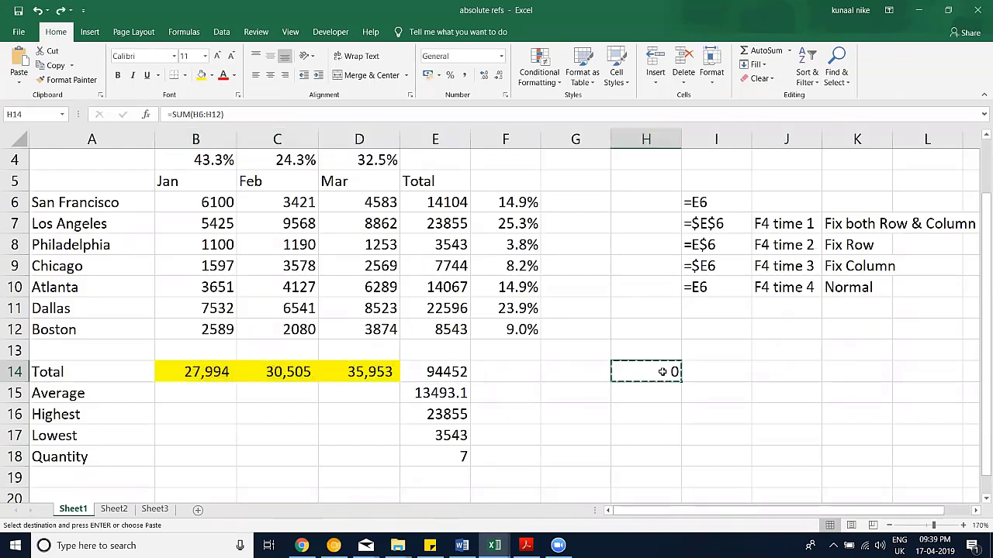
pyautogui.moveTo(372, 372); pyautogui.dragTo(194, 372)
pyautogui.hotkey('ctrl', 'v')
pyautogui.click(19, 84)
pyautogui.click(39, 216)
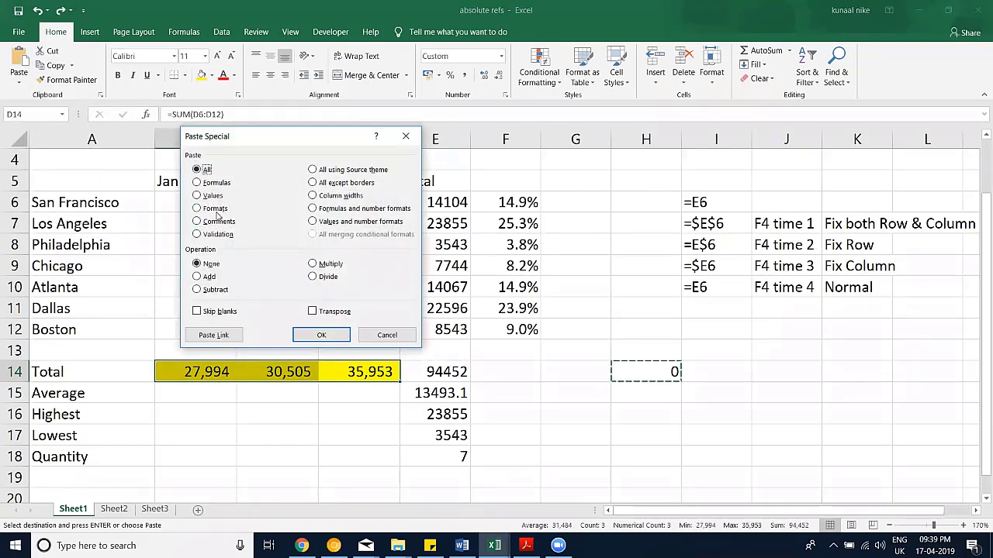
pyautogui.click(209, 183)
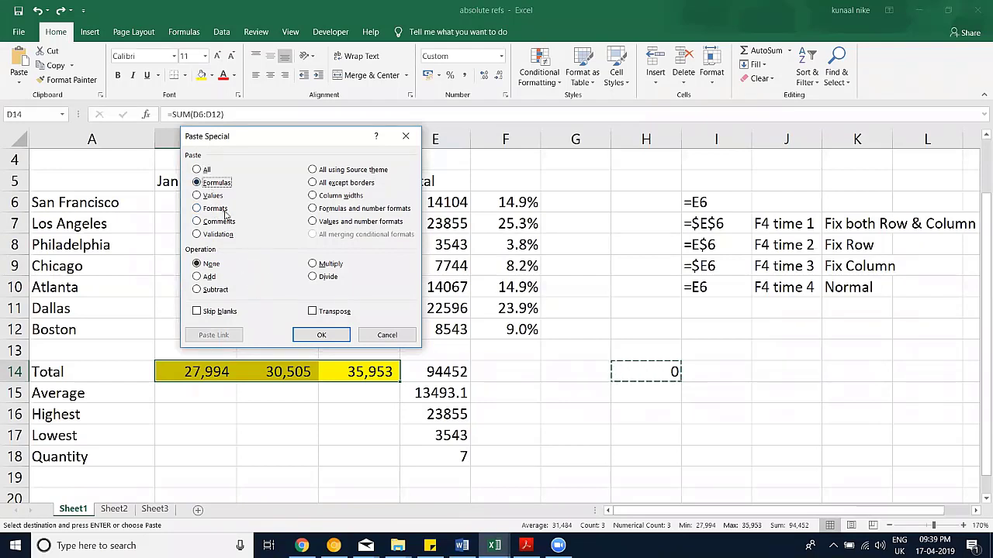
pyautogui.click(323, 335)
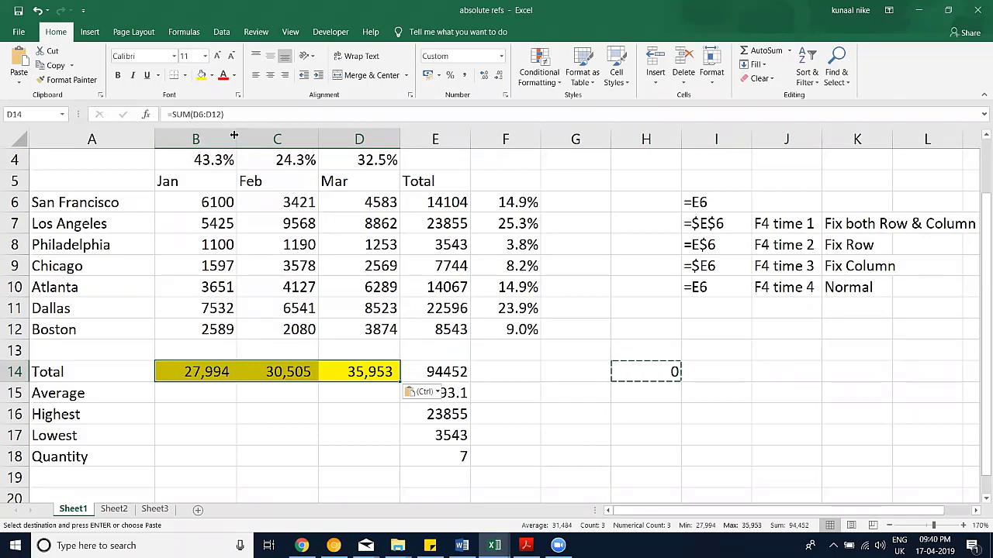
pyautogui.press('Delete')
# Step: Paste H14's formula onto B14:D14 as Formulas only, restoring =SUM totals with yellow fill
pyautogui.click(614, 371)
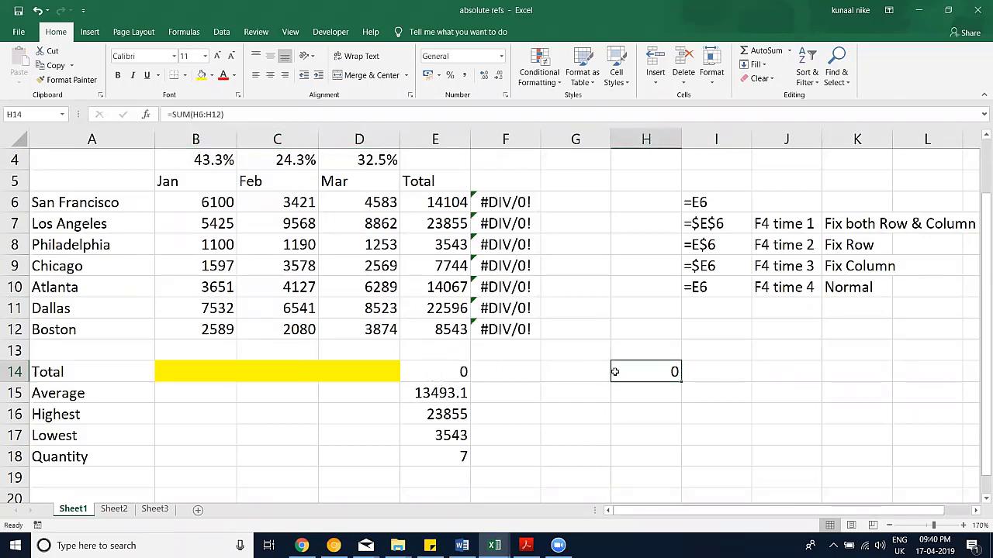
pyautogui.hotkey('ctrl', 'c')
pyautogui.moveTo(339, 377); pyautogui.dragTo(218, 374)
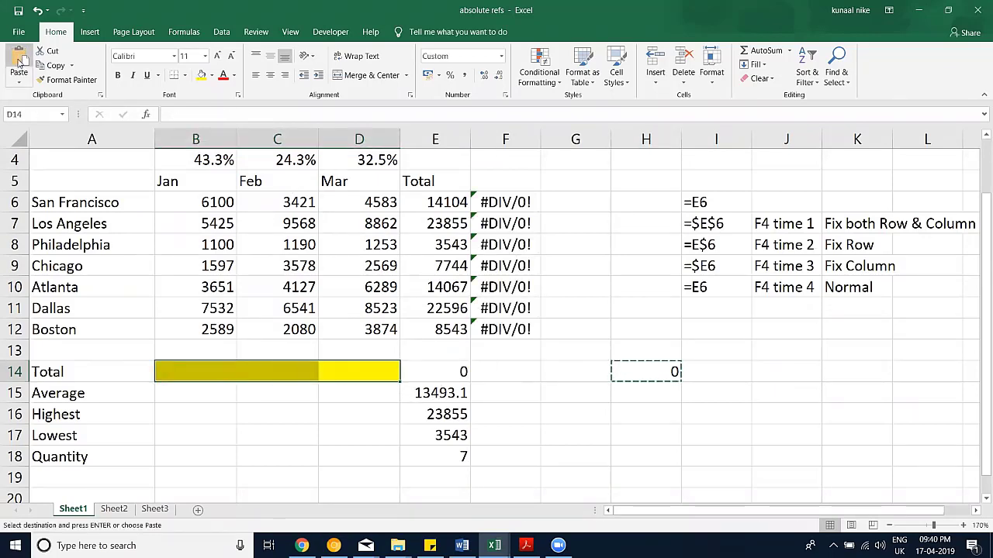
pyautogui.click(19, 78)
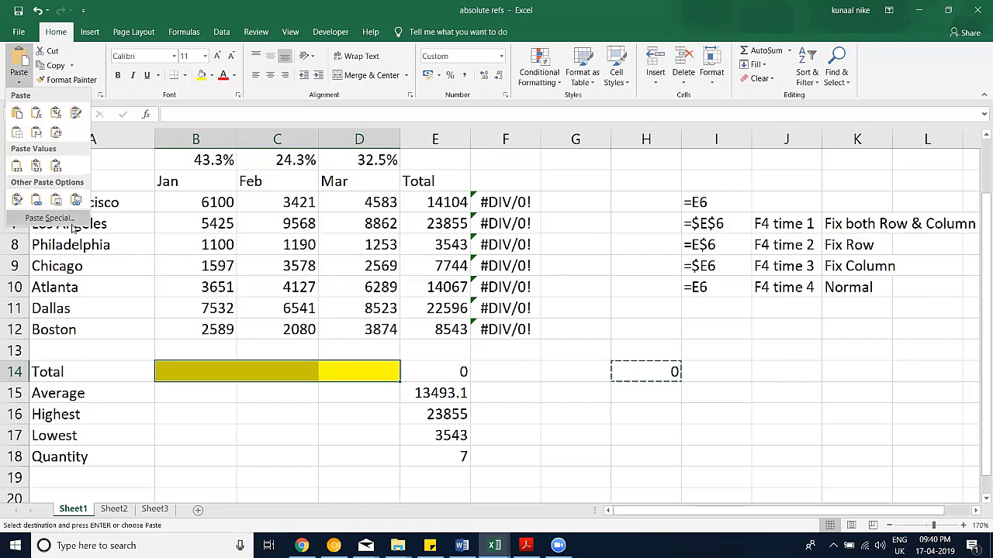
pyautogui.click(38, 115)
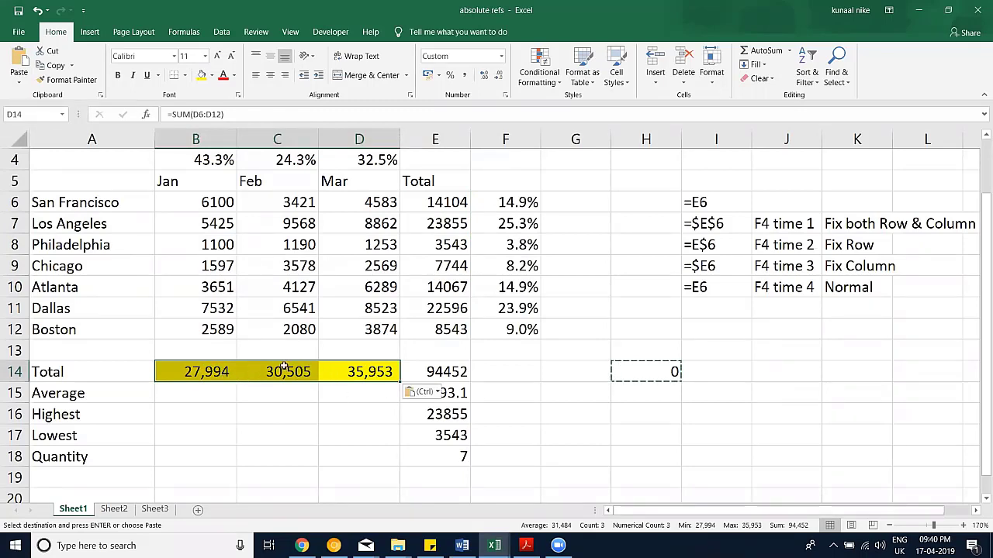
pyautogui.moveTo(206, 370); pyautogui.dragTo(360, 373)
pyautogui.hotkey('ctrl', 'c')
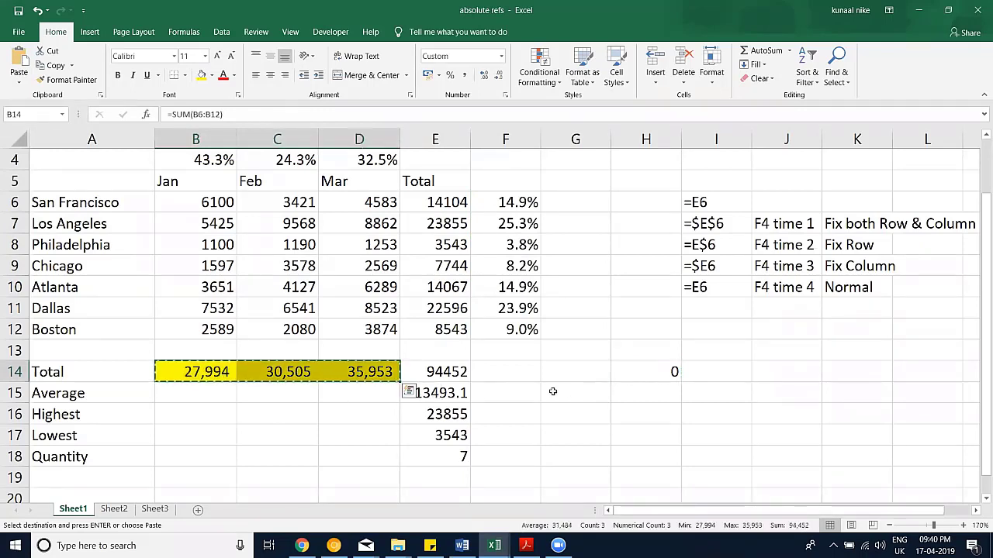
pyautogui.click(594, 392)
pyautogui.rightClick(595, 396)
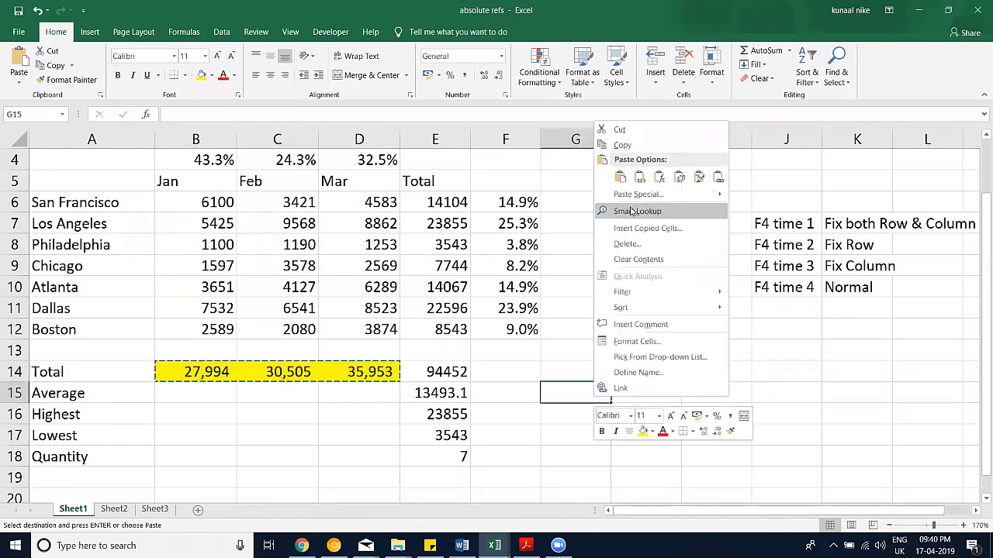
pyautogui.click(624, 194)
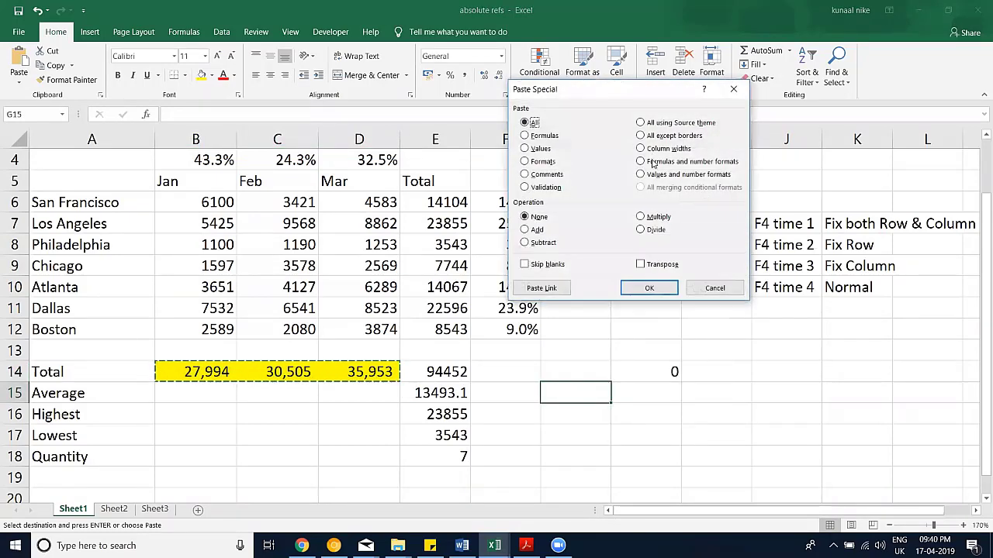
pyautogui.press('t')
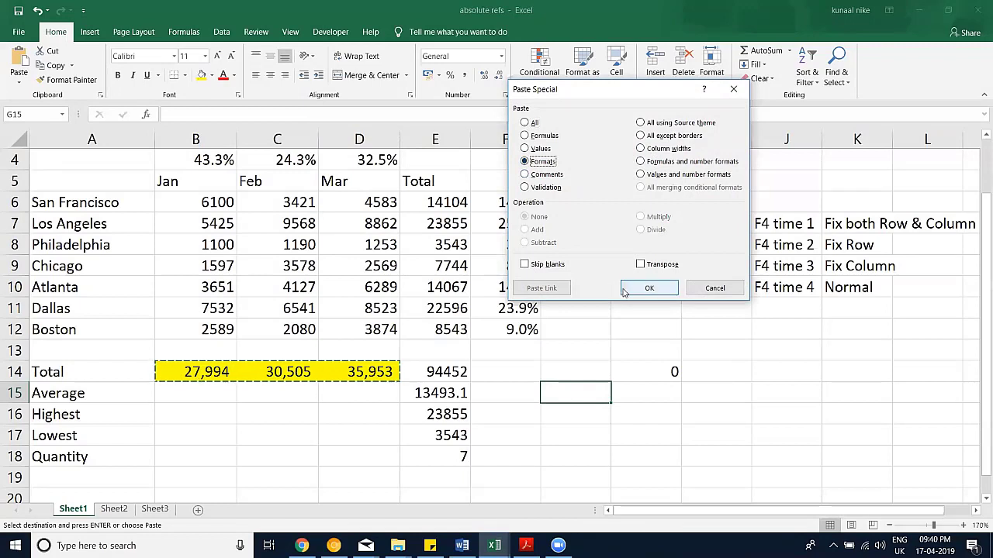
pyautogui.click(648, 289)
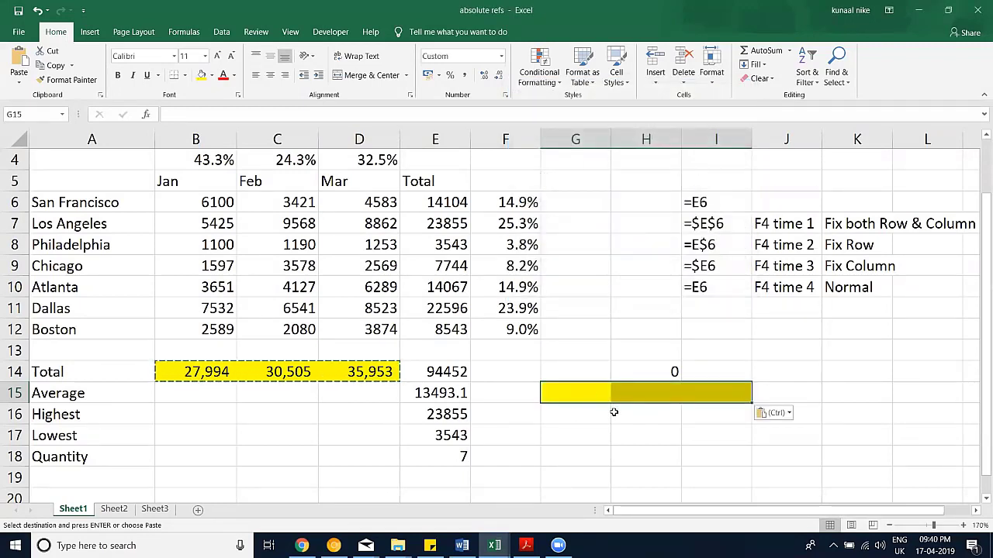
pyautogui.press('Escape')
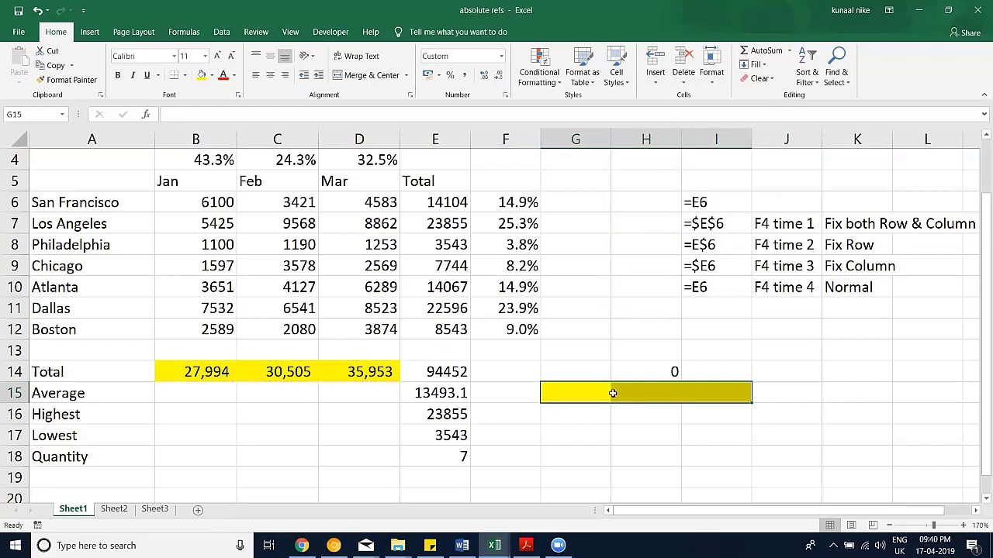
pyautogui.press('Tab')
pyautogui.hotkey('shift', 'Tab')
pyautogui.press('Tab')
pyautogui.press('Tab')
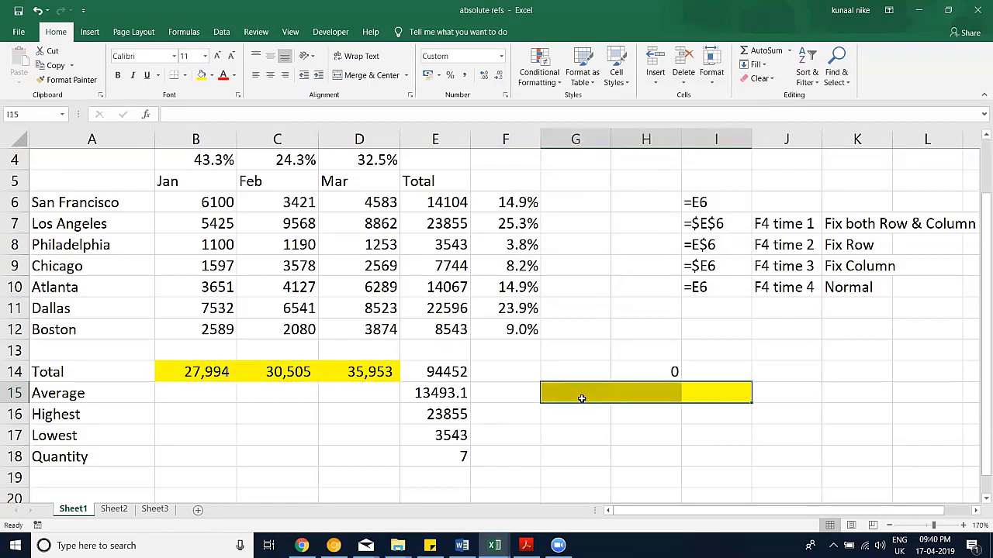
pyautogui.click(759, 78)
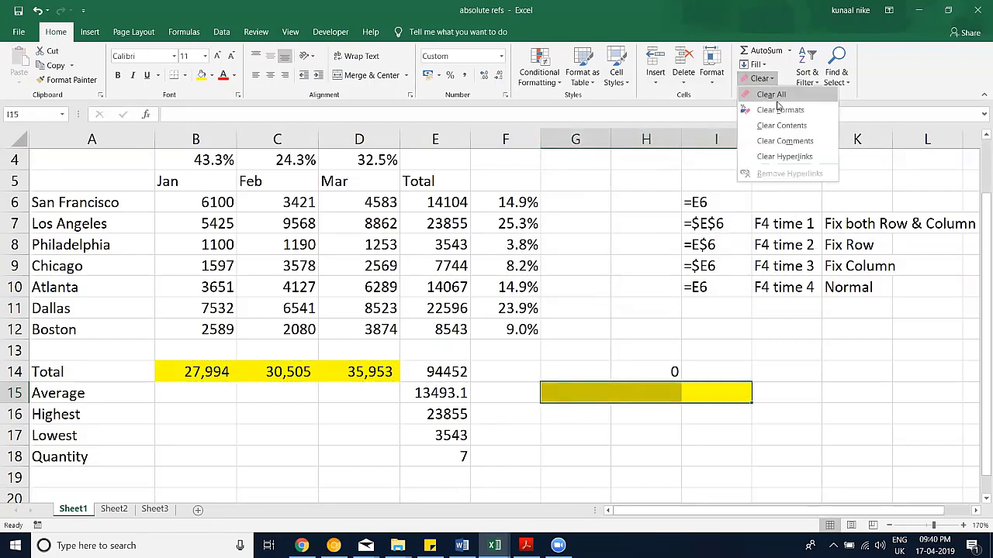
pyautogui.click(776, 100)
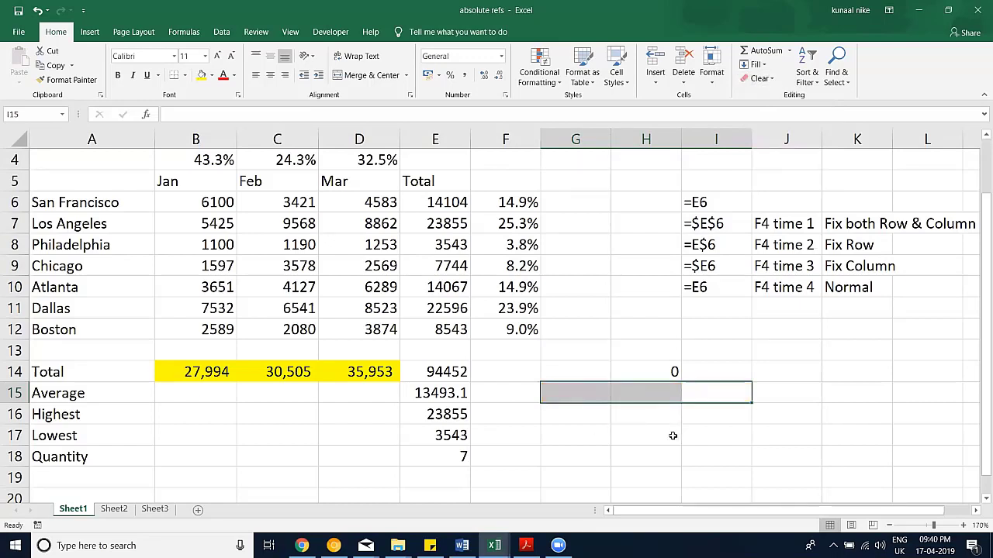
# Step: Widen column G by dragging its border and copy the whole column
pyautogui.click(647, 354)
pyautogui.moveTo(610, 139); pyautogui.dragTo(678, 138)
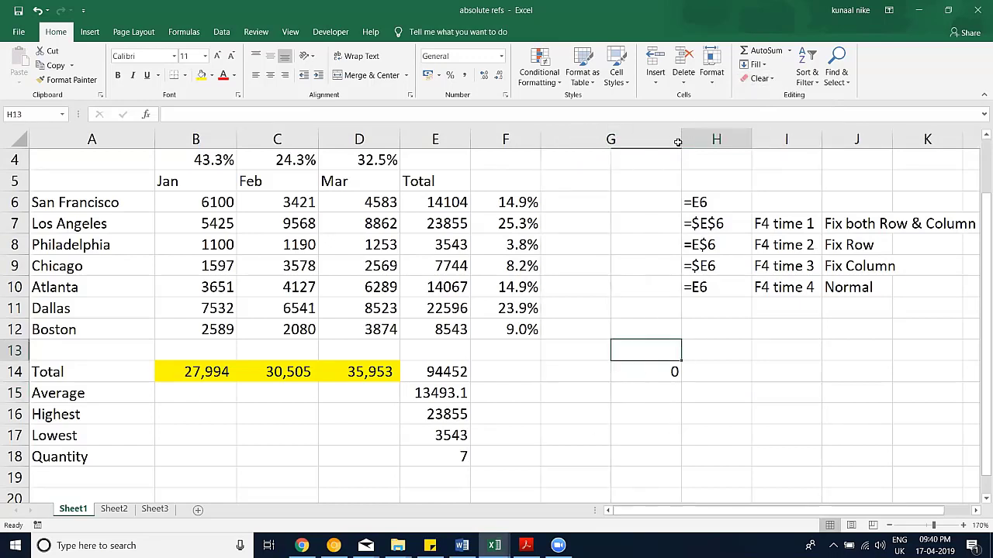
pyautogui.rightClick(611, 140)
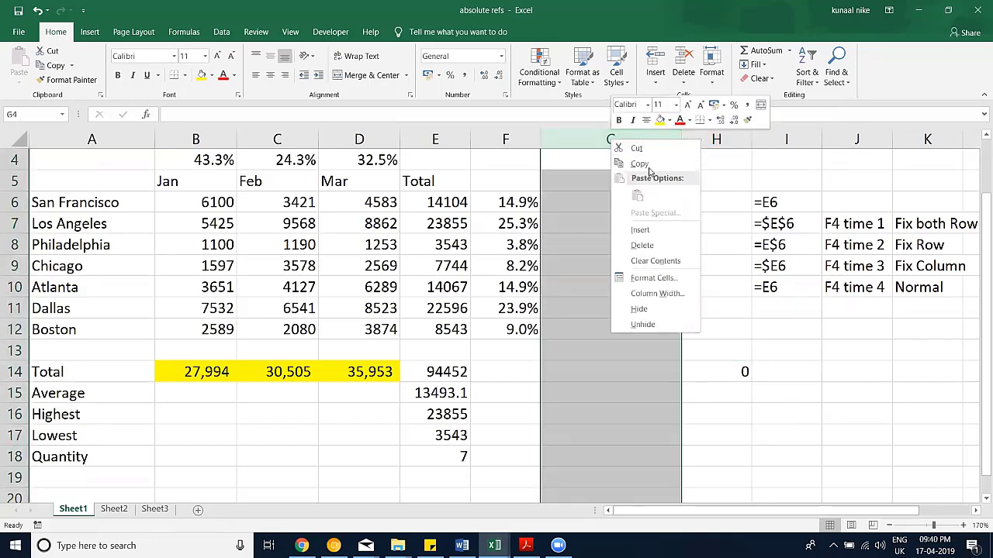
pyautogui.click(652, 166)
# Step: Paste column G's width onto column H with Paste Special, then undo it
pyautogui.rightClick(699, 140)
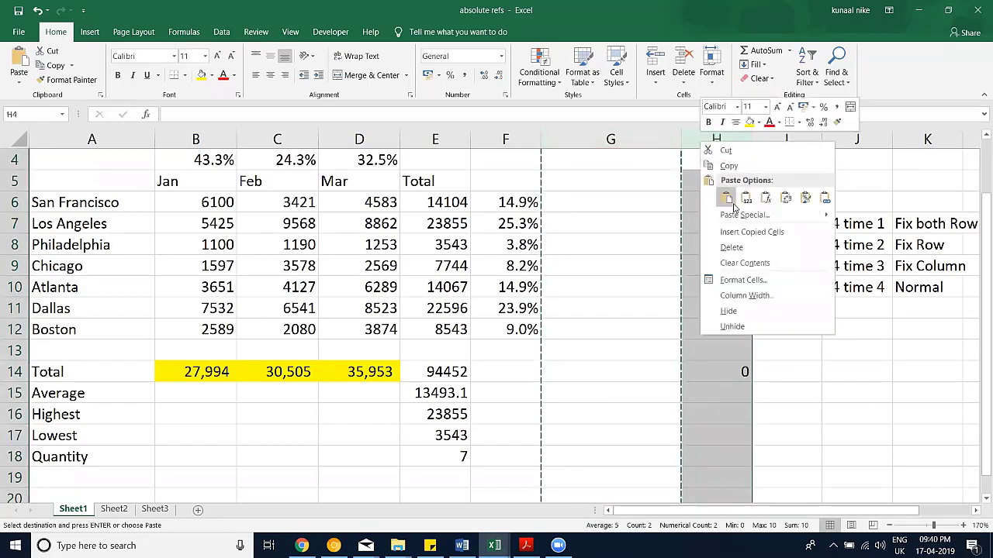
pyautogui.click(745, 215)
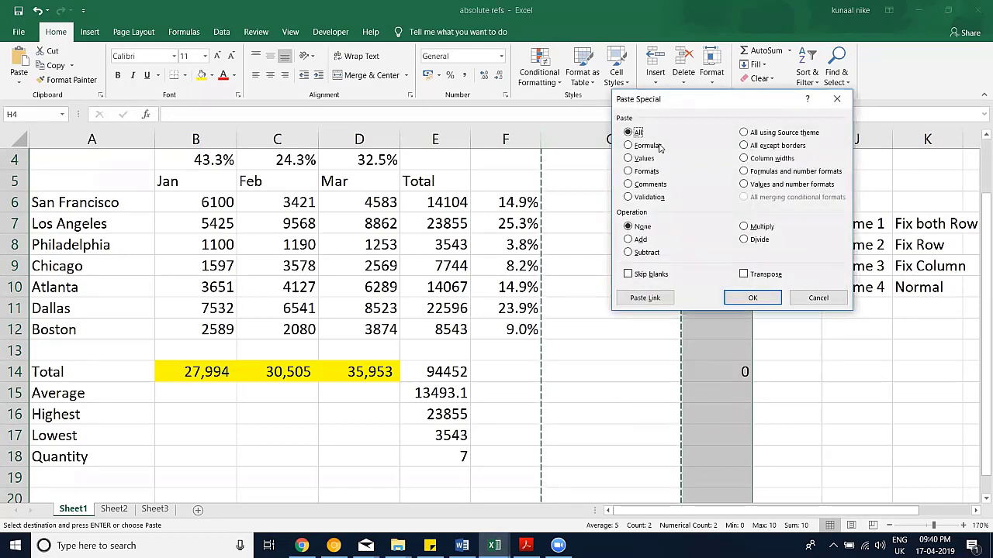
pyautogui.moveTo(674, 88); pyautogui.dragTo(553, 88)
pyautogui.click(617, 147)
pyautogui.click(625, 288)
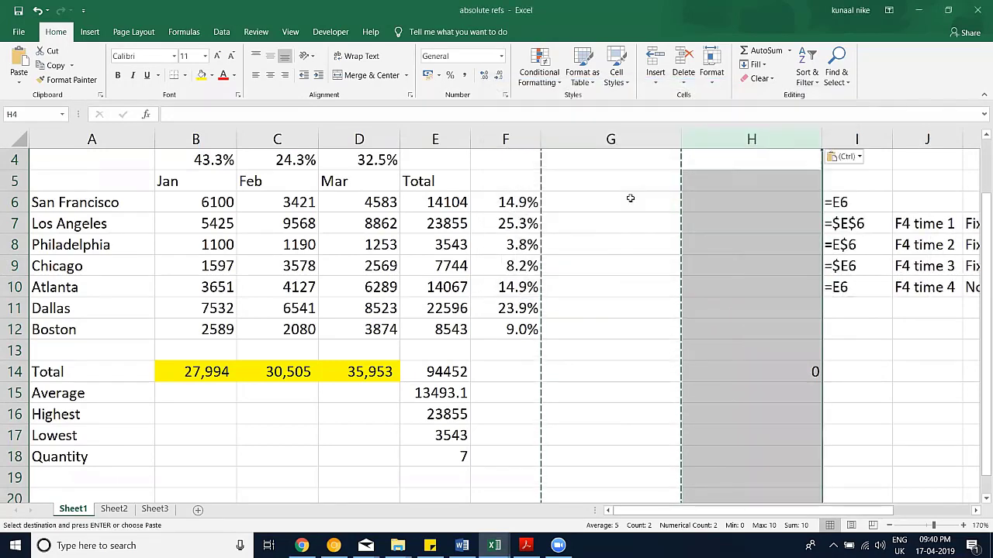
pyautogui.hotkey('ctrl', 'z')
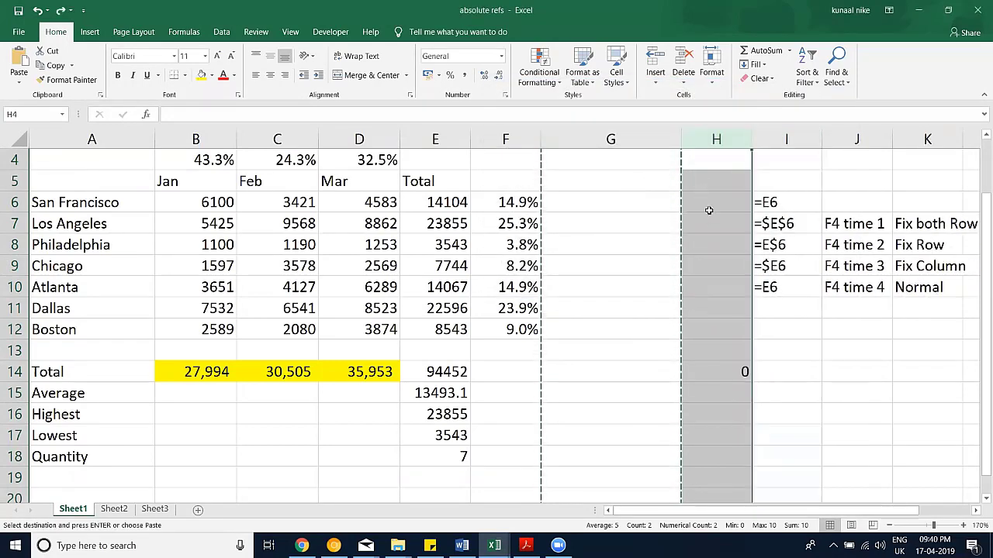
pyautogui.click(613, 227)
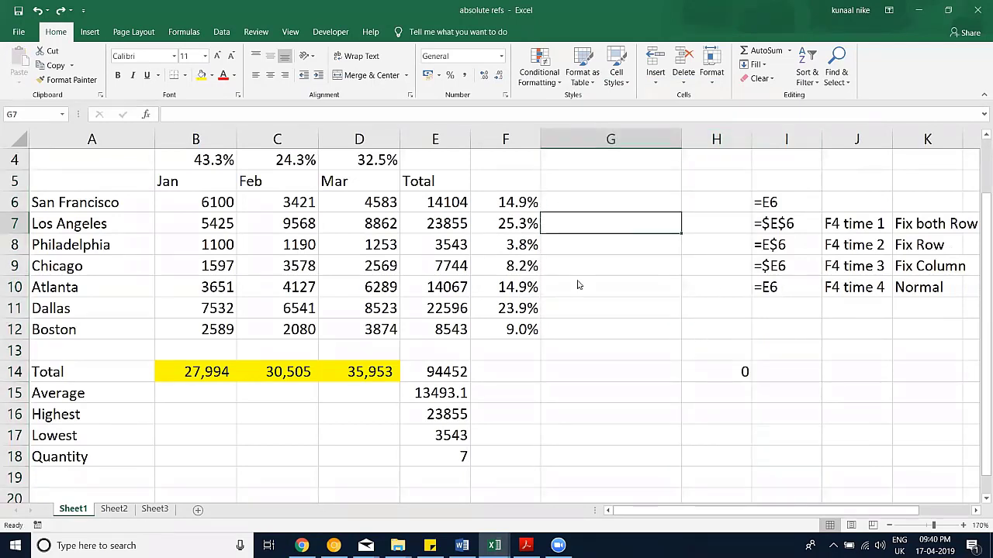
pyautogui.click(646, 167)
# Step: Drag column G's right border left so it is slimmer than columns F and H
pyautogui.moveTo(684, 141); pyautogui.dragTo(581, 138)
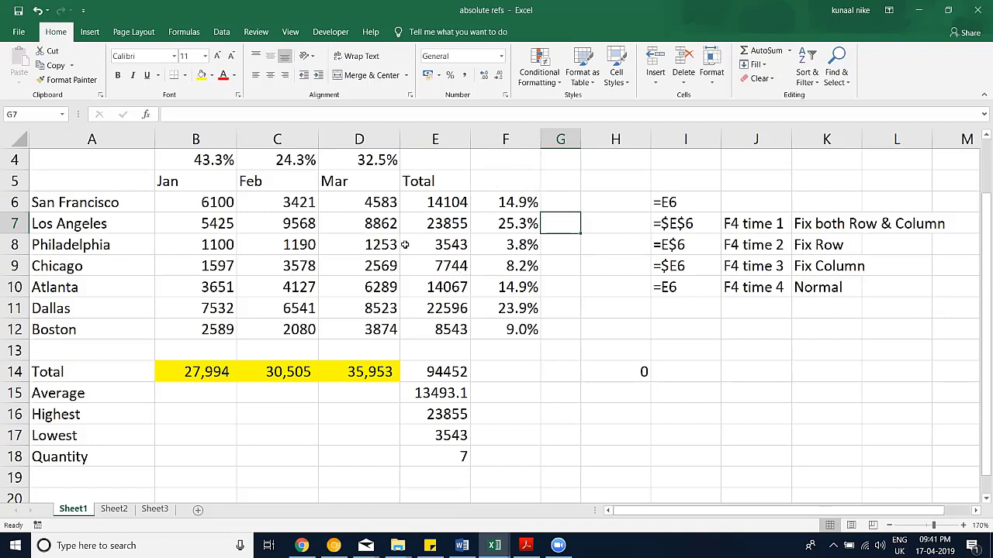
# Step: Bring the Data Cleaning_Removing Duplicates (1-10)_Start workbook window to the front
pyautogui.click(253, 31)
pyautogui.click(223, 32)
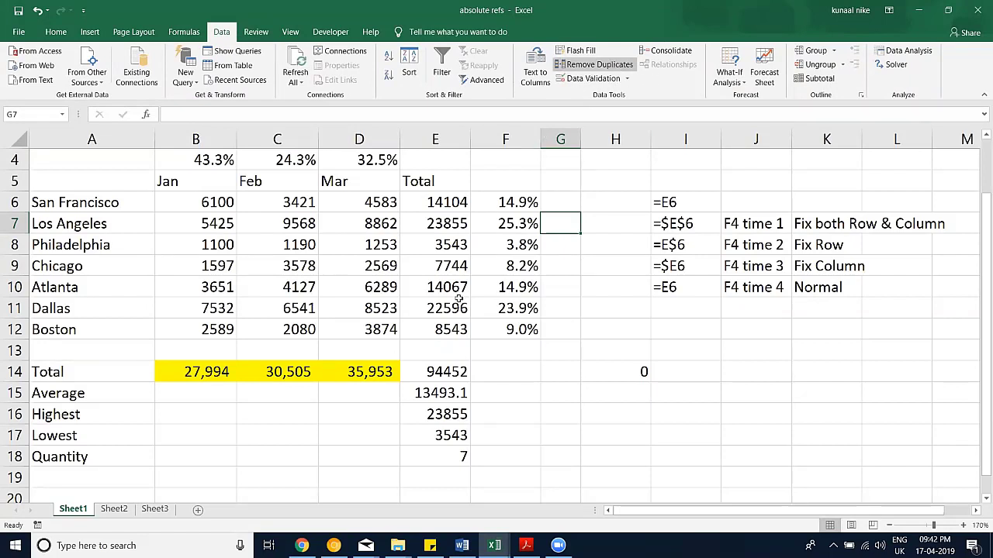
pyautogui.moveTo(496, 543)
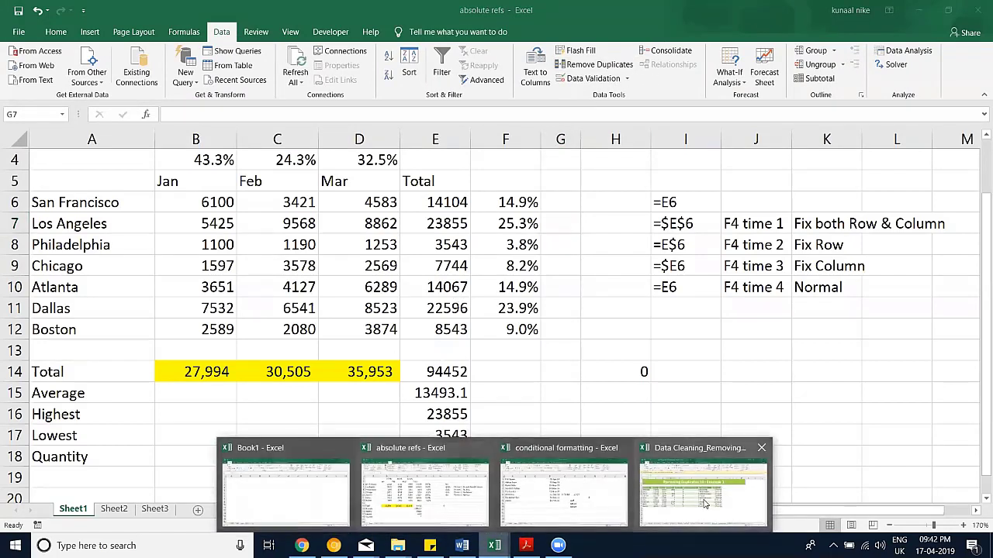
pyautogui.click(704, 503)
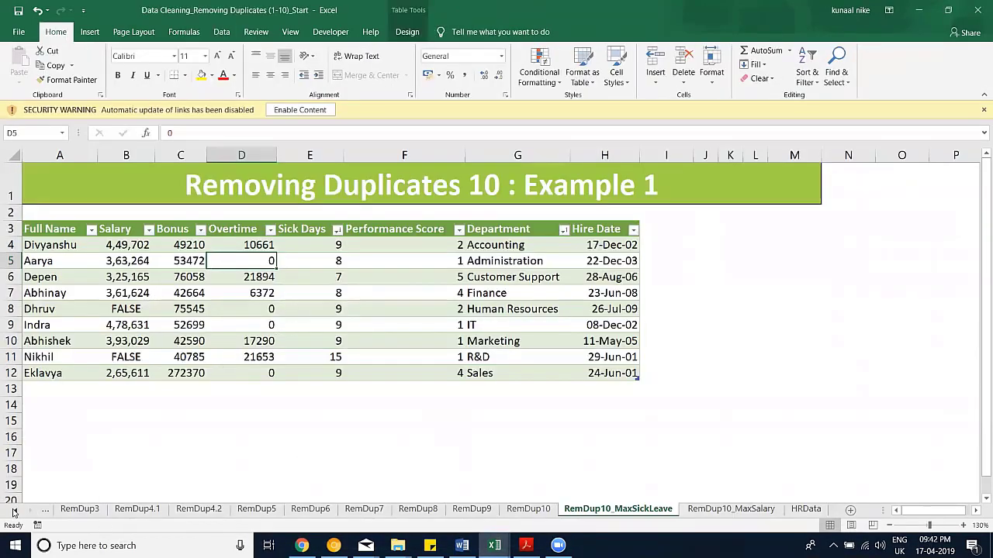
# Step: Clear RemDup1's old product list and totals in A3:B15
pyautogui.click(15, 510)
pyautogui.moveTo(144, 511); pyautogui.dragTo(157, 240)
pyautogui.hotkey('ctrl', 'pagedown')
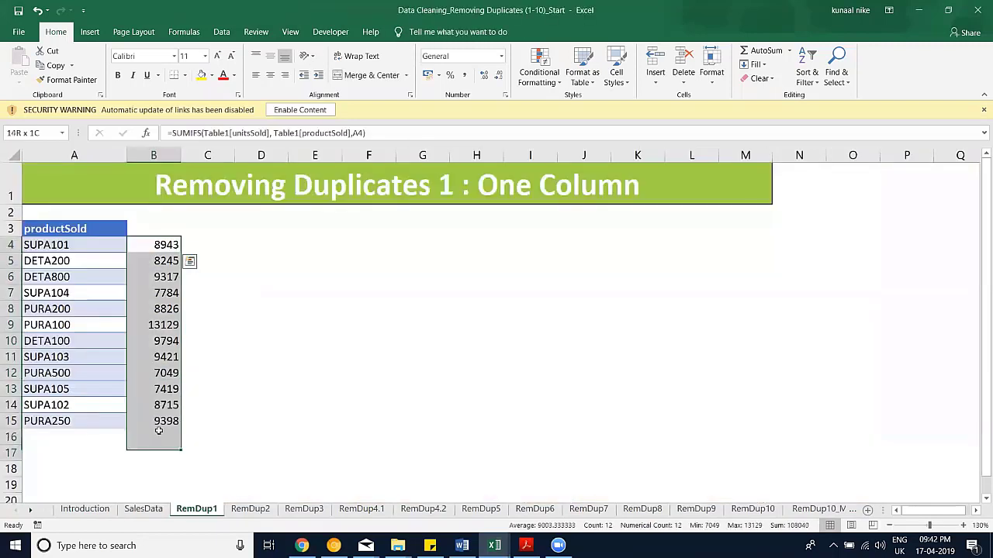
pyautogui.press('Delete')
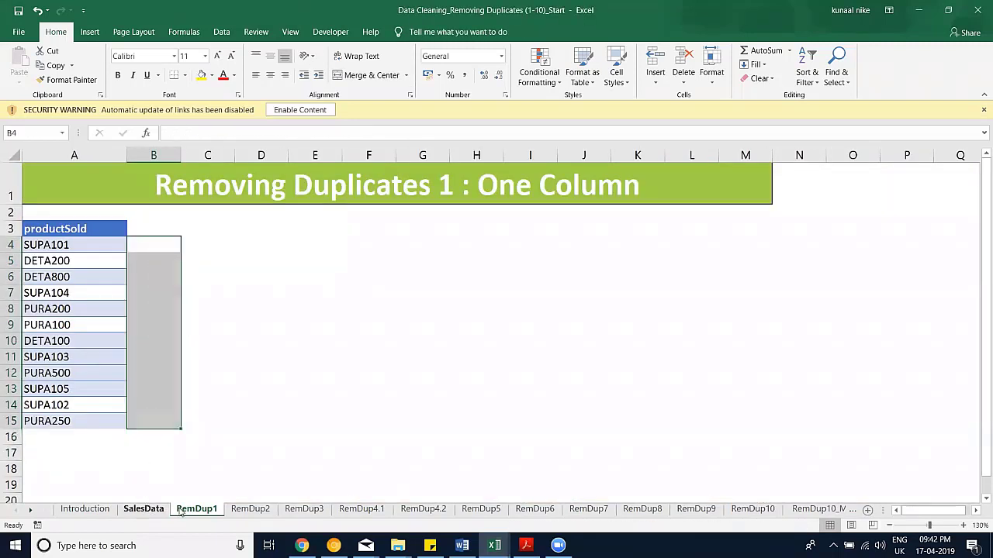
pyautogui.hotkey('ctrl', 'pageup')
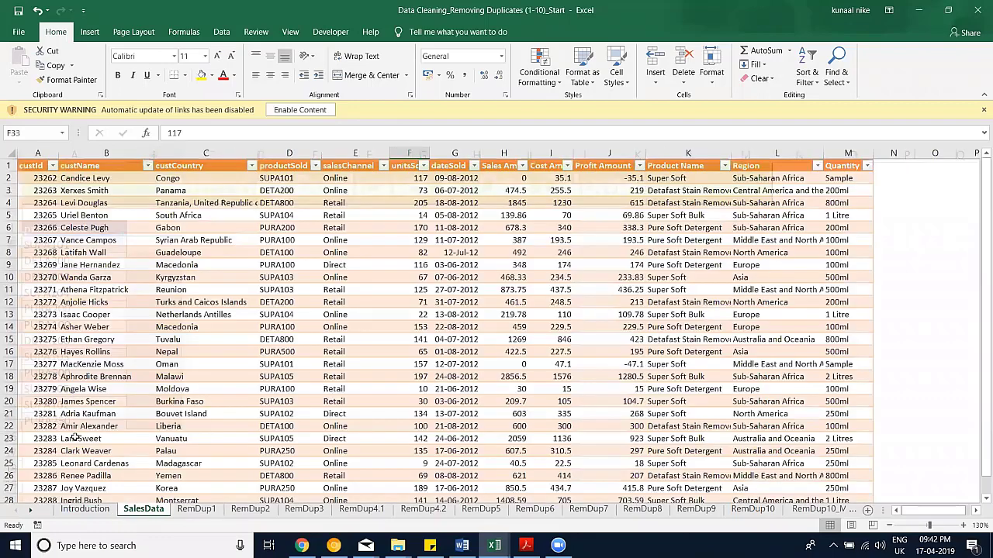
pyautogui.hotkey('ctrl', 'pagedown')
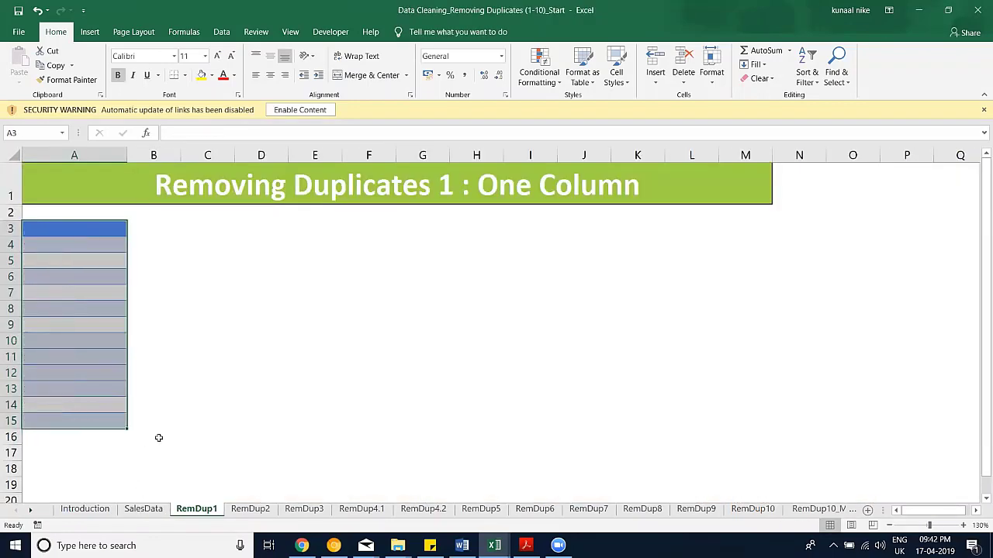
pyautogui.click(120, 436)
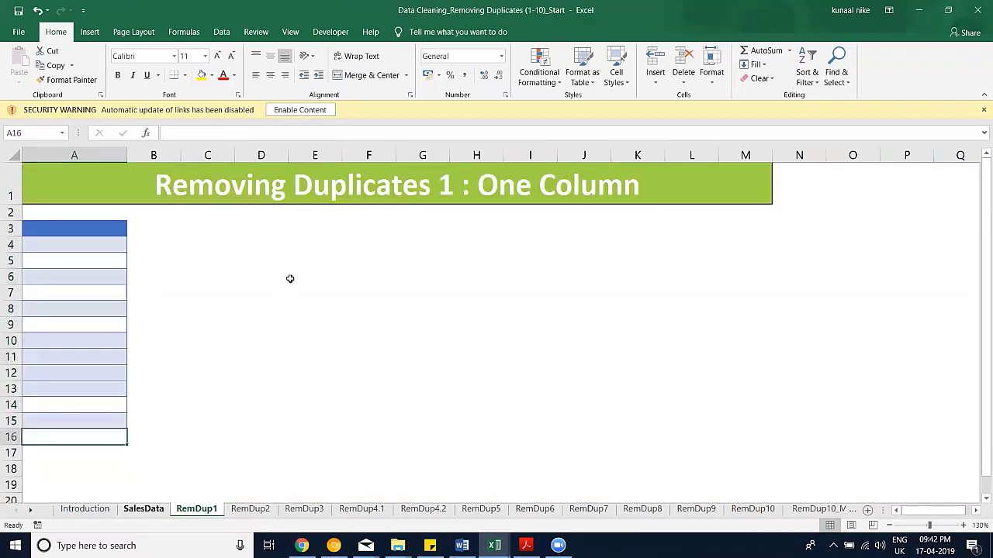
# Step: Copy SalesData's entire Product Name column and paste it at RemDup1!A3
pyautogui.hotkey('ctrl', 'pageup')
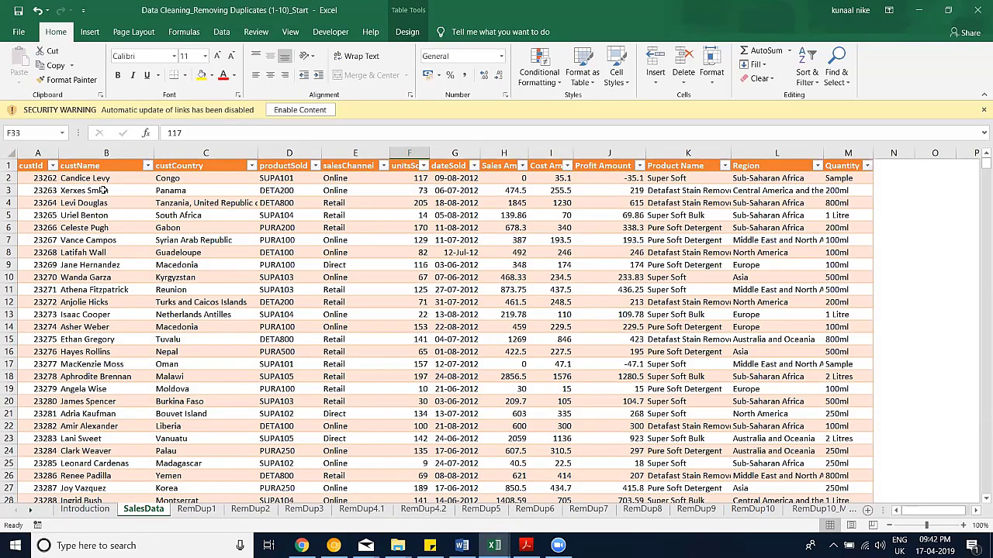
pyautogui.moveTo(37, 190); pyautogui.dragTo(686, 217)
pyautogui.click(680, 251)
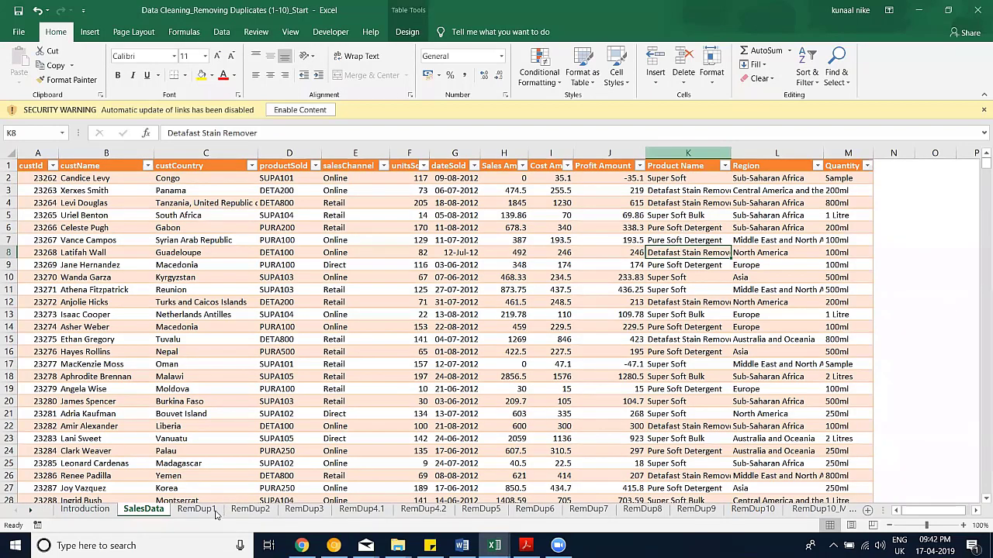
pyautogui.hotkey('ctrl', 'Up')
pyautogui.hotkey('ctrl', 'shift', 'Down')
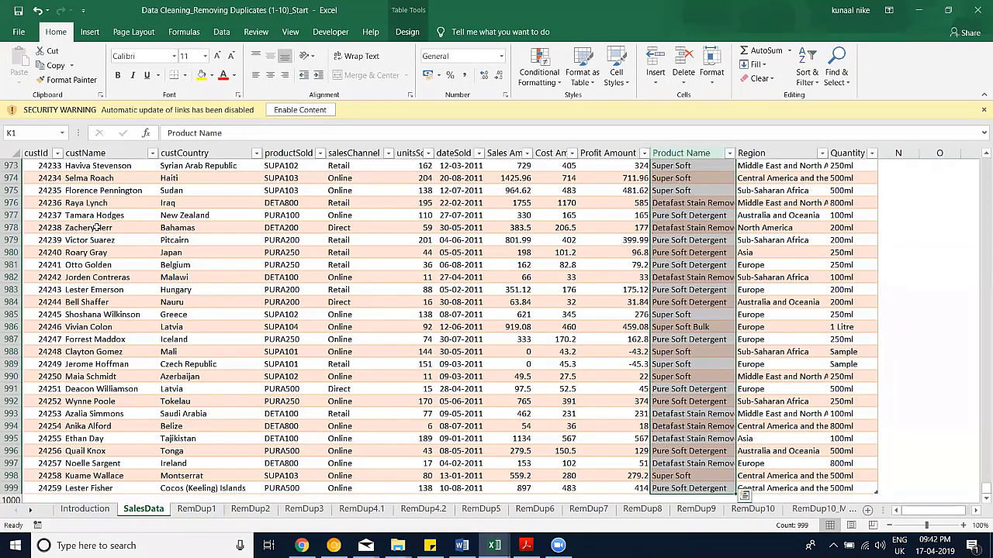
pyautogui.hotkey('ctrl', 'c')
pyautogui.hotkey('ctrl', 'pagedown')
pyautogui.hotkey('ctrl', 'v')
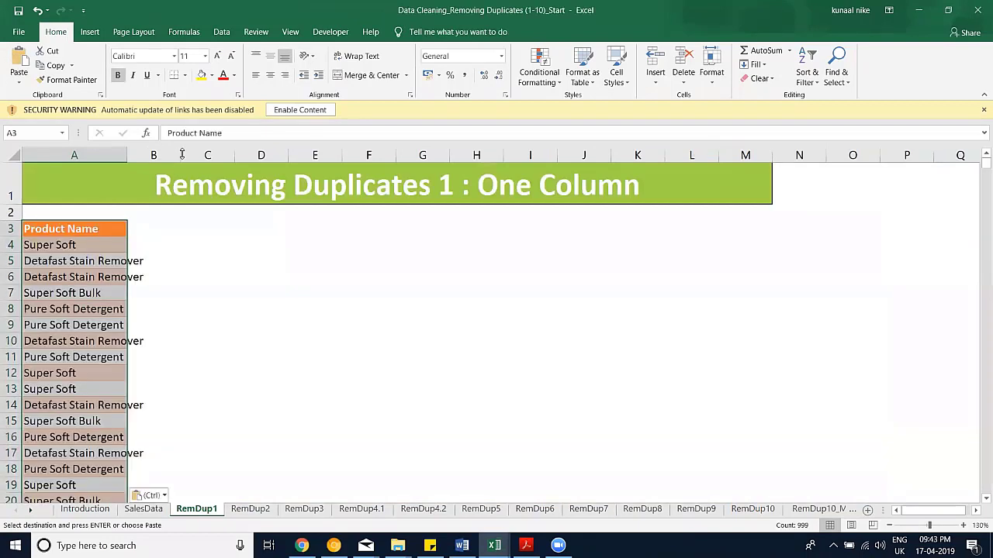
# Step: Remove duplicates on the Product Name column, leaving four unique products
pyautogui.click(221, 32)
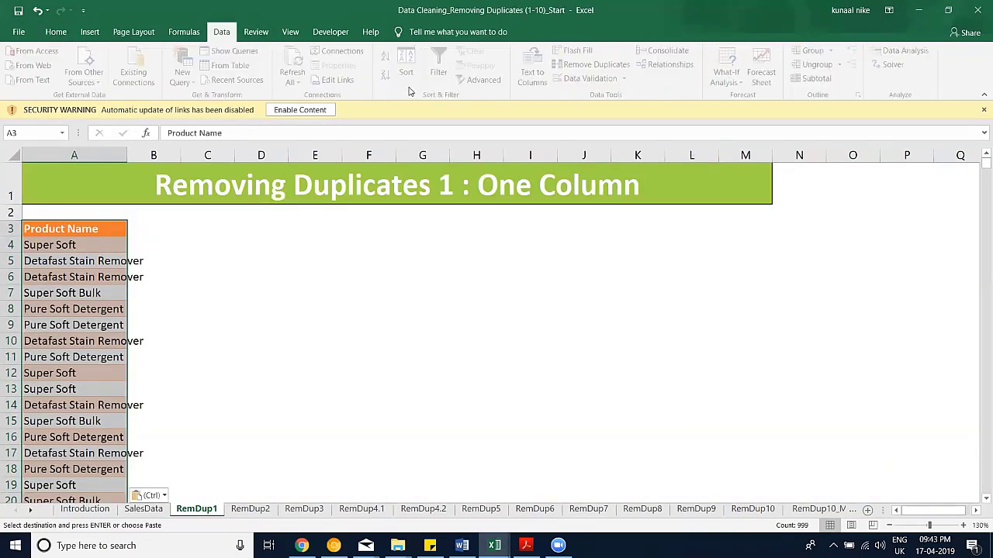
pyautogui.press('Return')
pyautogui.click(578, 67)
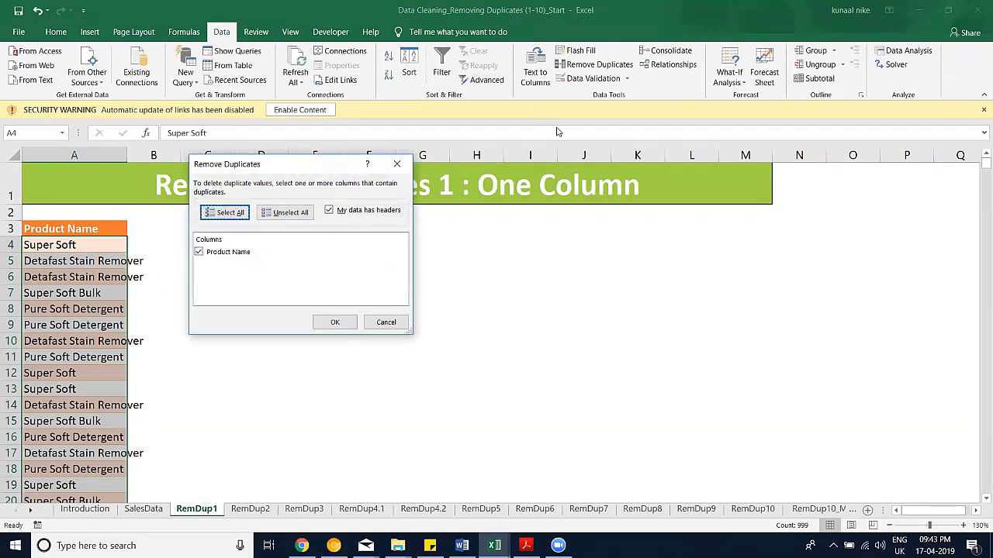
pyautogui.click(335, 322)
pyautogui.click(500, 309)
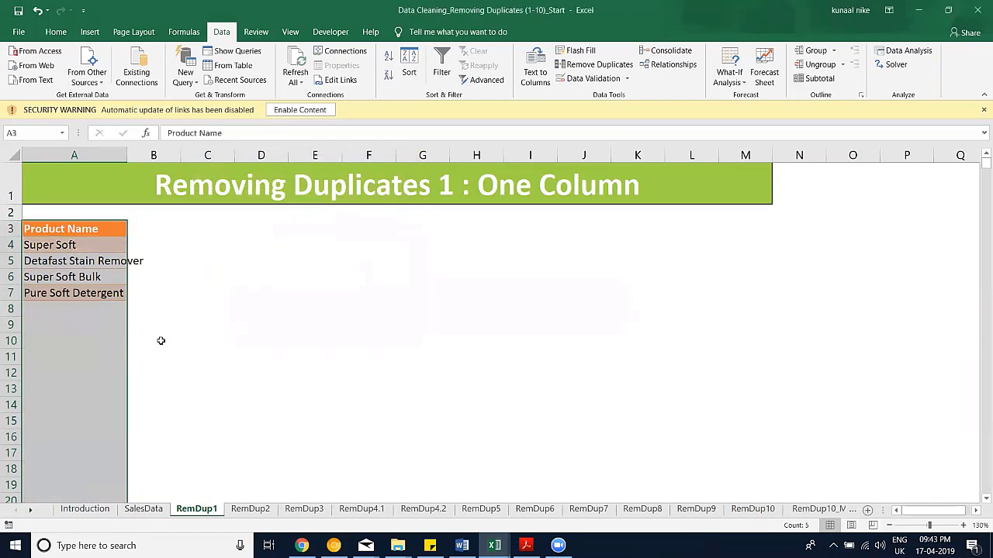
pyautogui.click(93, 356)
# Step: Autofit column A to the longest product name and check the SalesData table
pyautogui.doubleClick(127, 155)
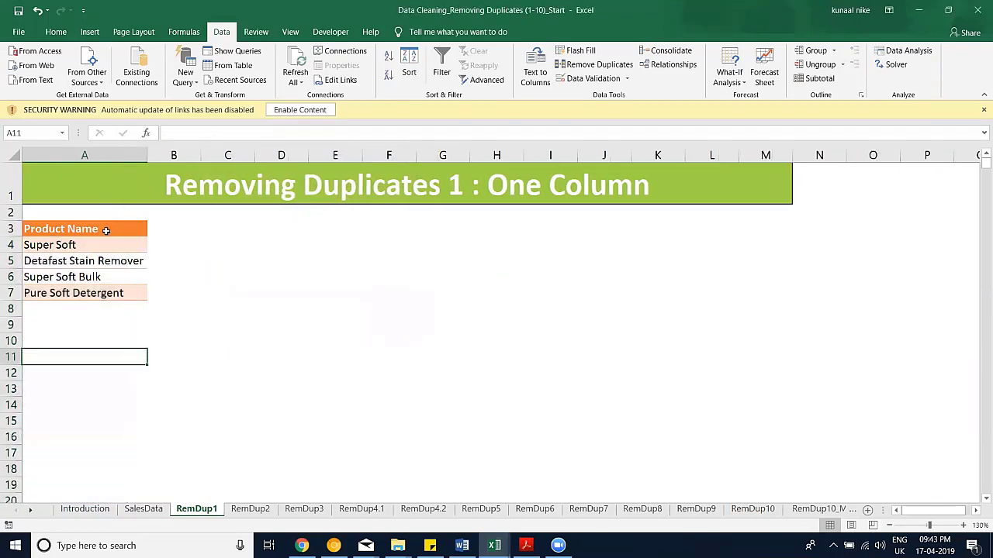
pyautogui.moveTo(107, 231); pyautogui.dragTo(114, 293)
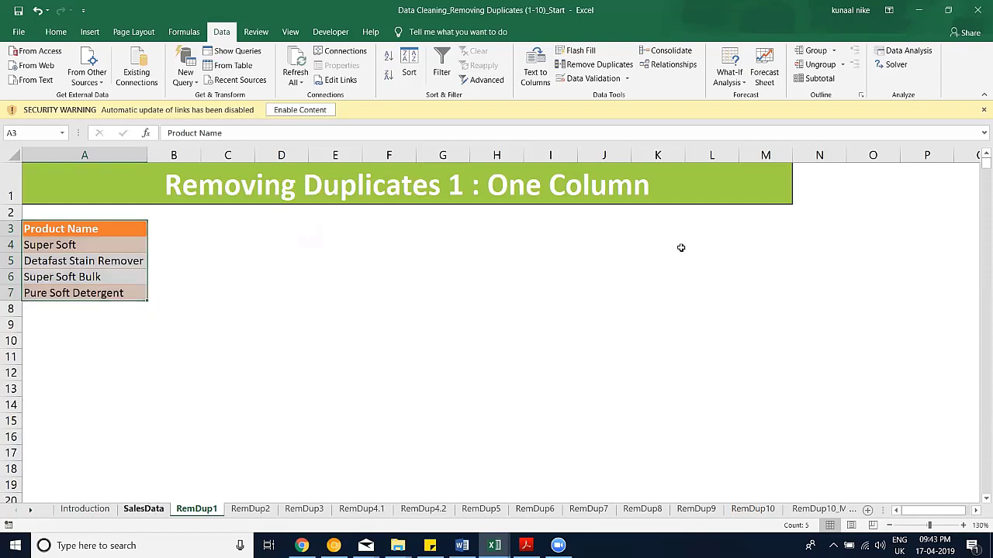
pyautogui.hotkey('ctrl', 'pageup')
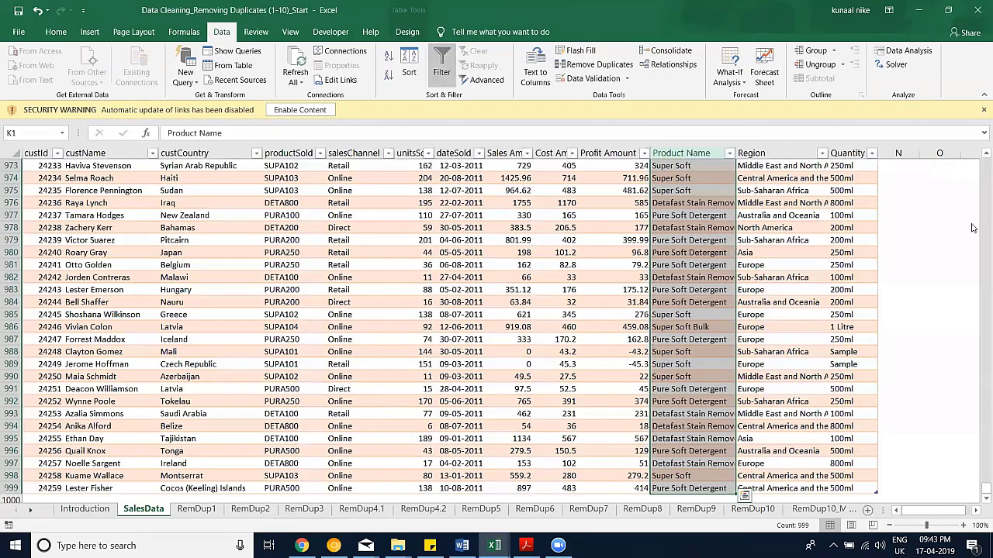
pyautogui.scroll(20, 522, 205)
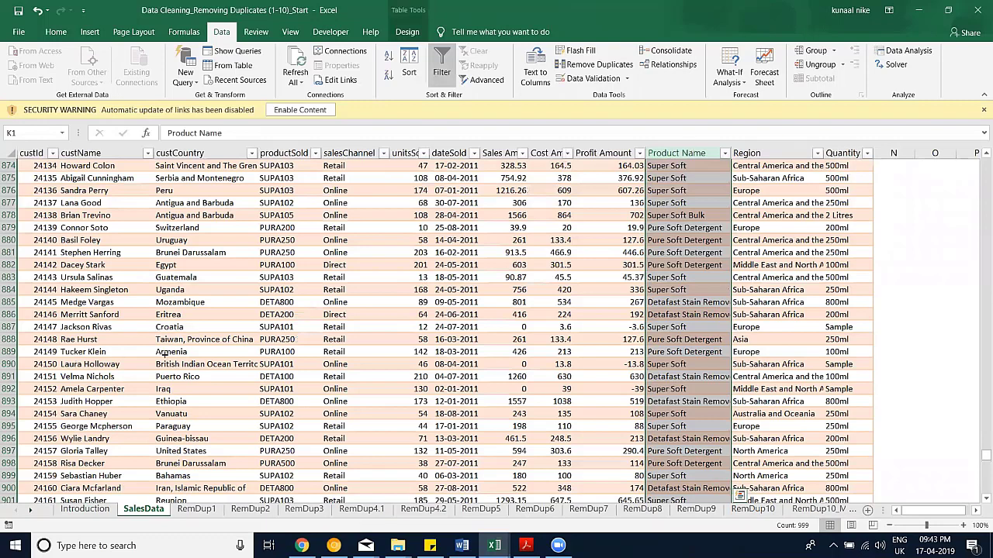
pyautogui.hotkey('ctrl', 'BackSpace')
# Step: Start a SUMIFS in RemDup1!B4 summing SalesData's Profit Amount column
pyautogui.hotkey('ctrl', 'pagedown')
pyautogui.click(174, 245)
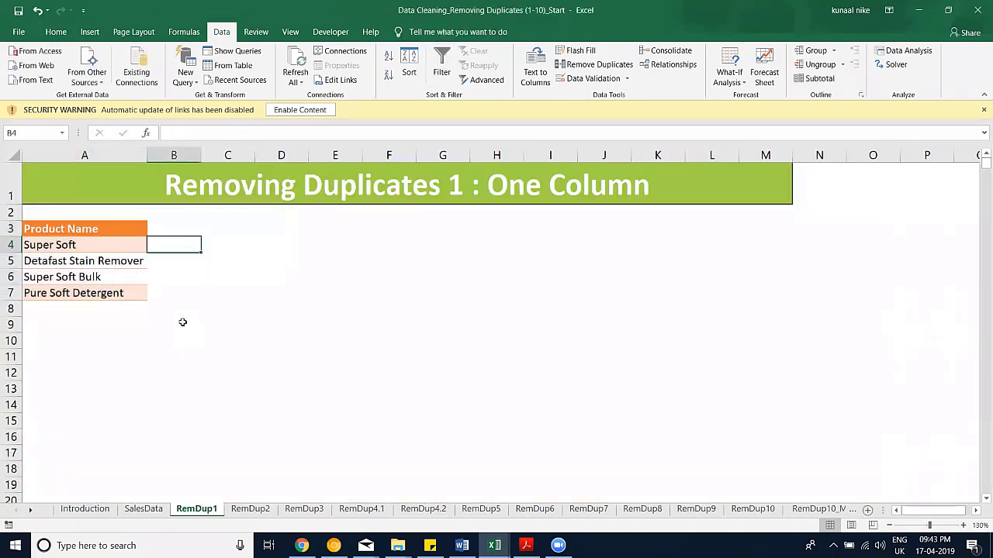
pyautogui.write('=su')
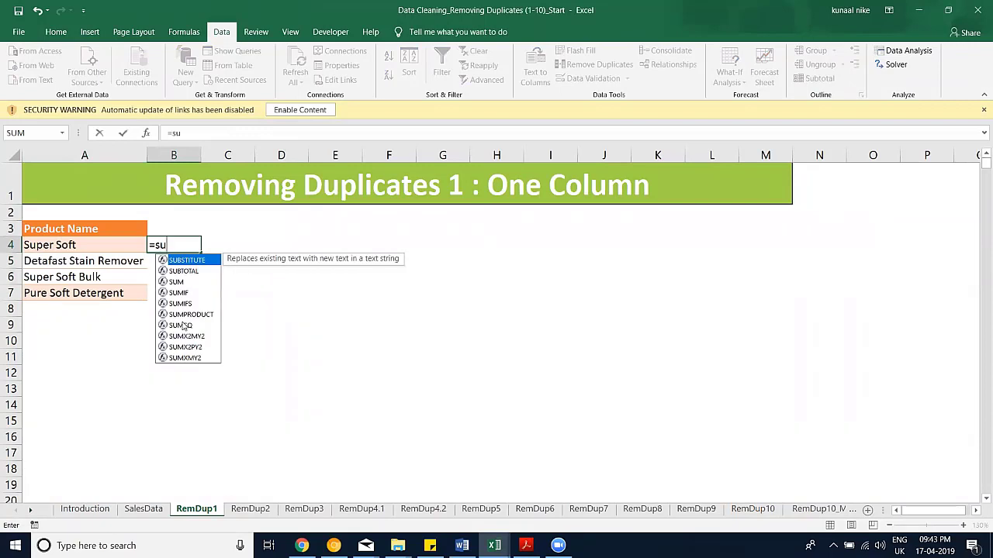
pyautogui.click(185, 308)
pyautogui.doubleClick(184, 308)
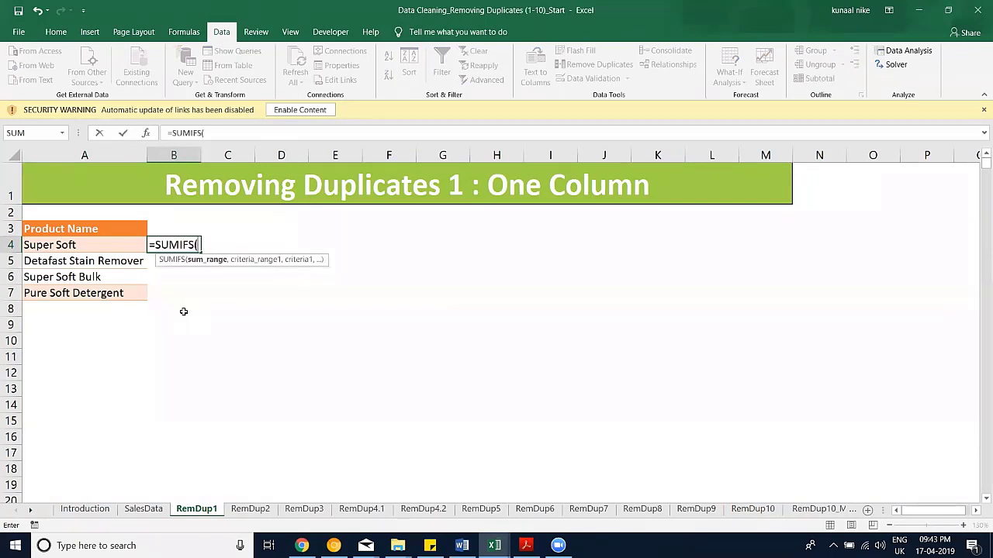
pyautogui.click(157, 512)
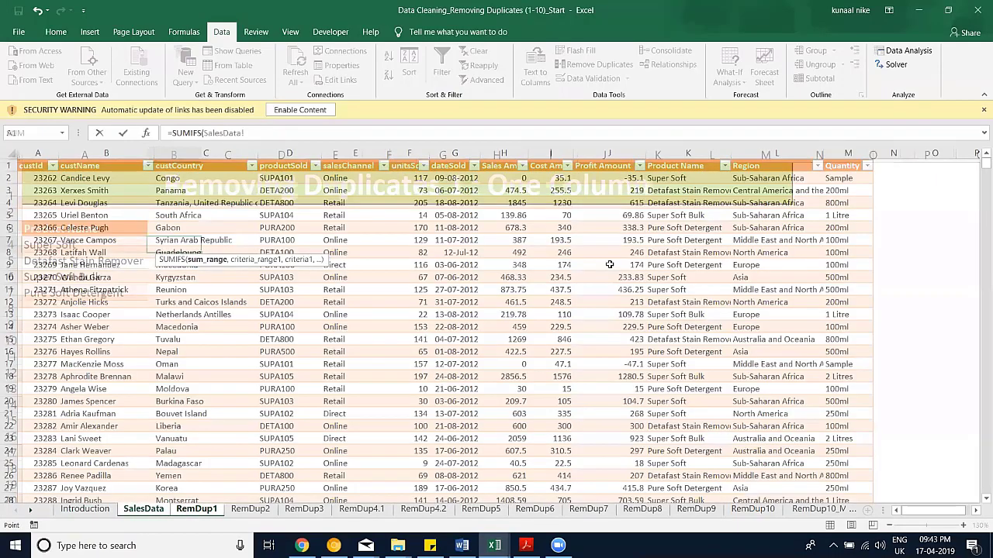
pyautogui.press('Down')
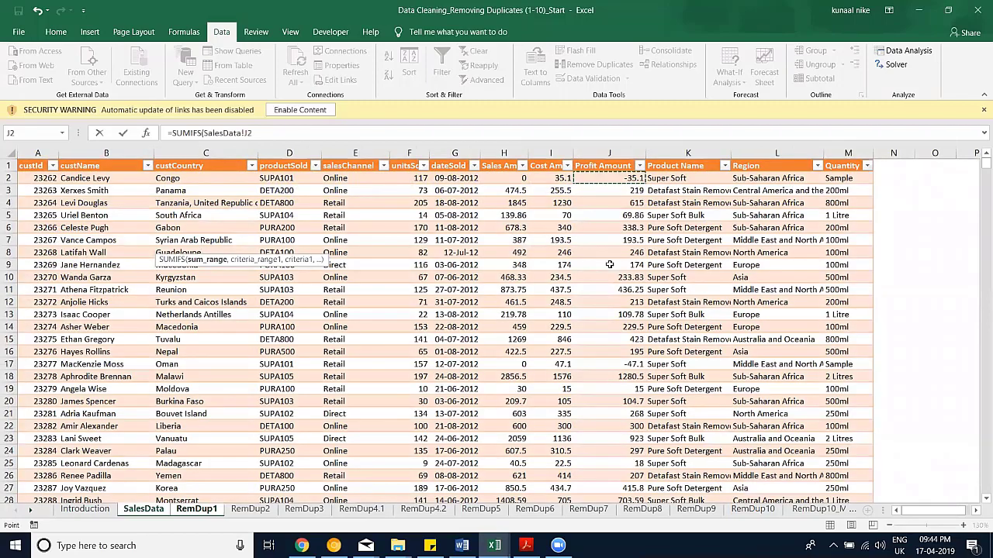
pyautogui.hotkey('ctrl', 'shift', 'Down')
# Step: Add Table1[Product Name] matching A4 as criteria, then fill B4 down to B7
pyautogui.write(',')
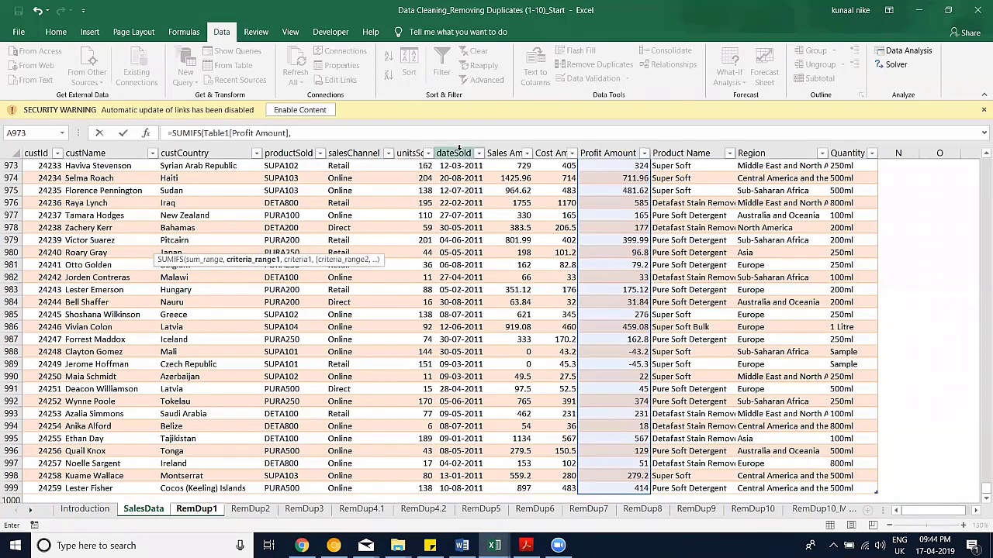
pyautogui.write('tab')
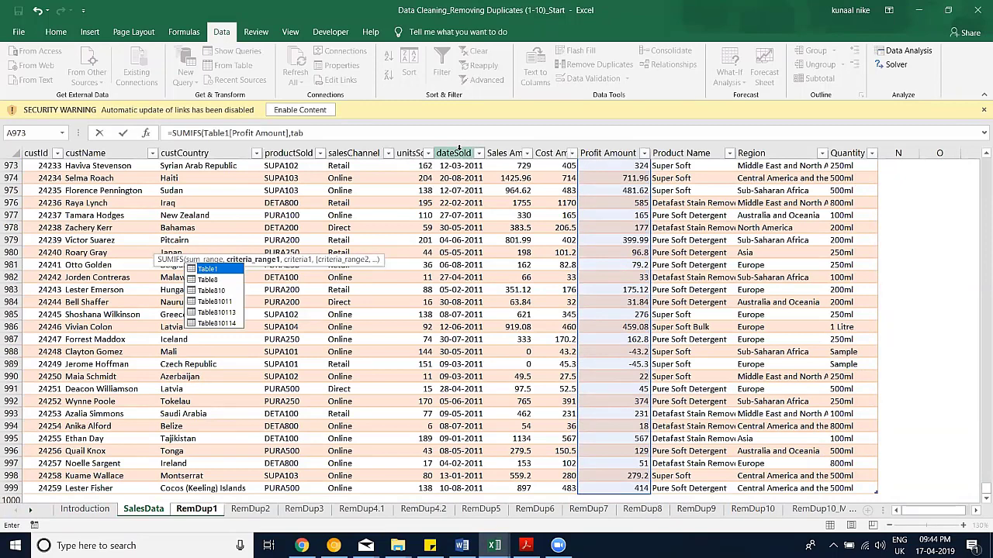
pyautogui.write('le1[')
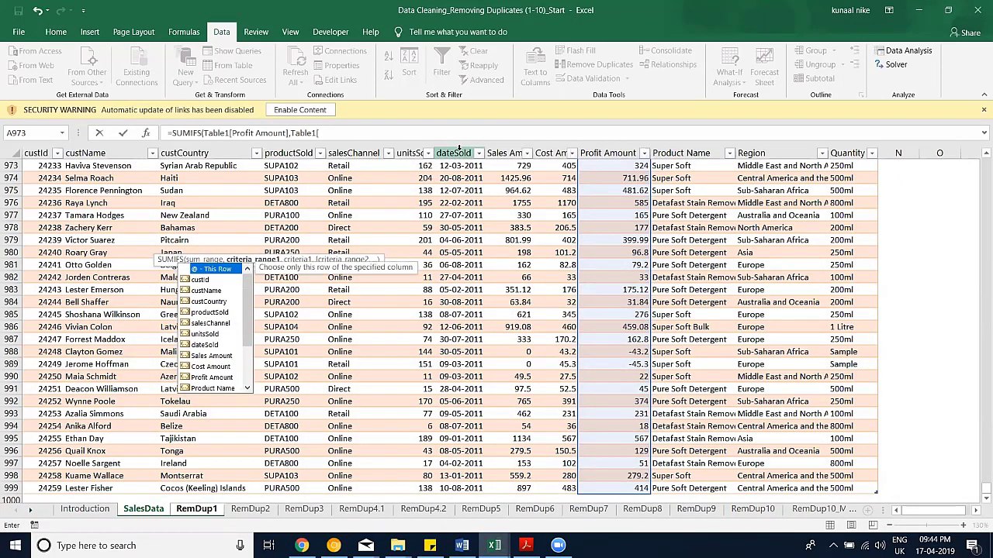
pyautogui.write('Product N')
pyautogui.press('Tab')
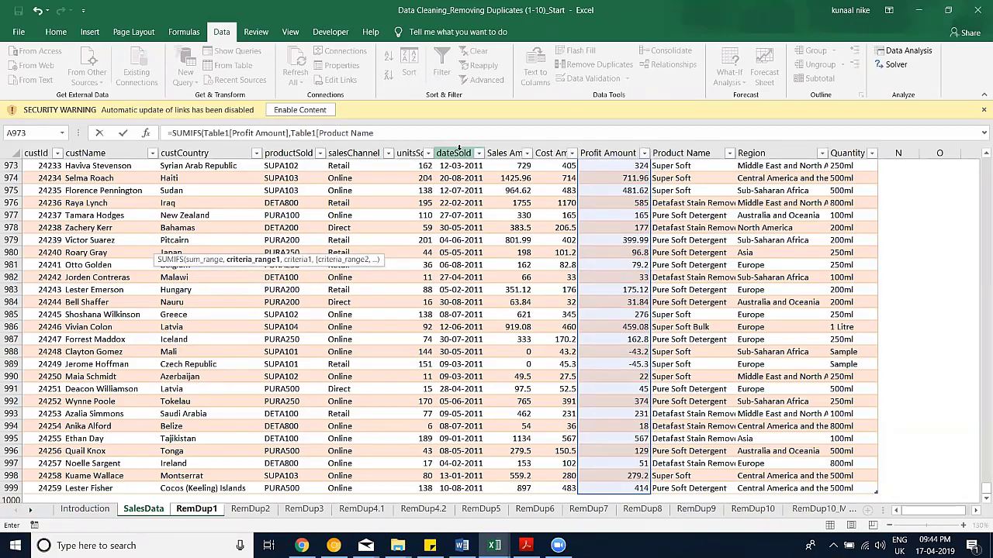
pyautogui.write('],')
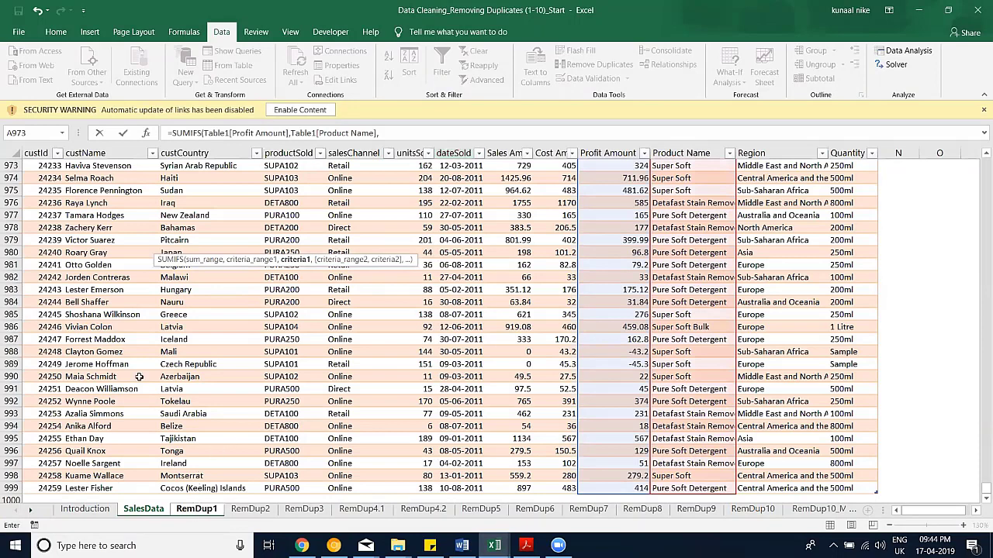
pyautogui.hotkey('ctrl', 'pagedown')
pyautogui.click(97, 245)
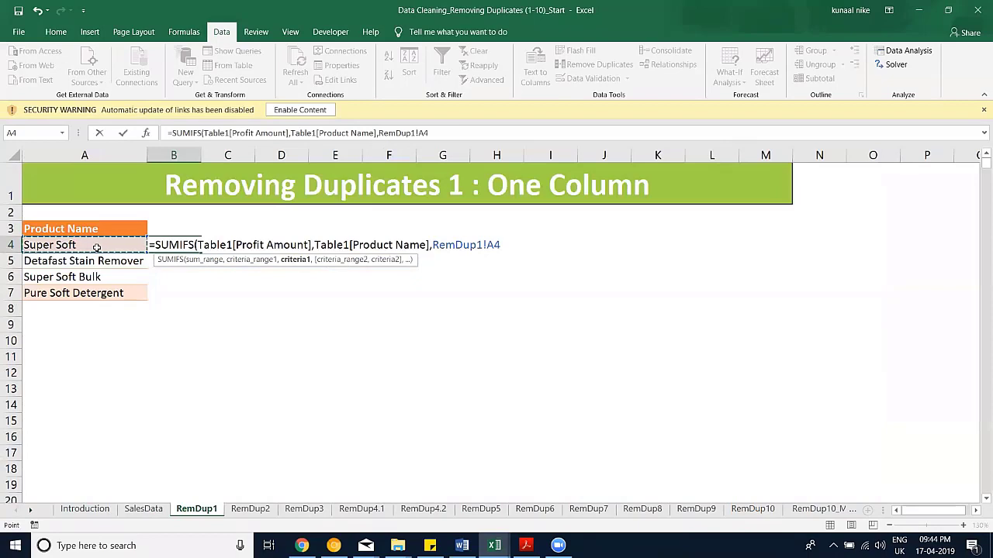
pyautogui.press('Return')
pyautogui.moveTo(175, 247); pyautogui.dragTo(182, 293)
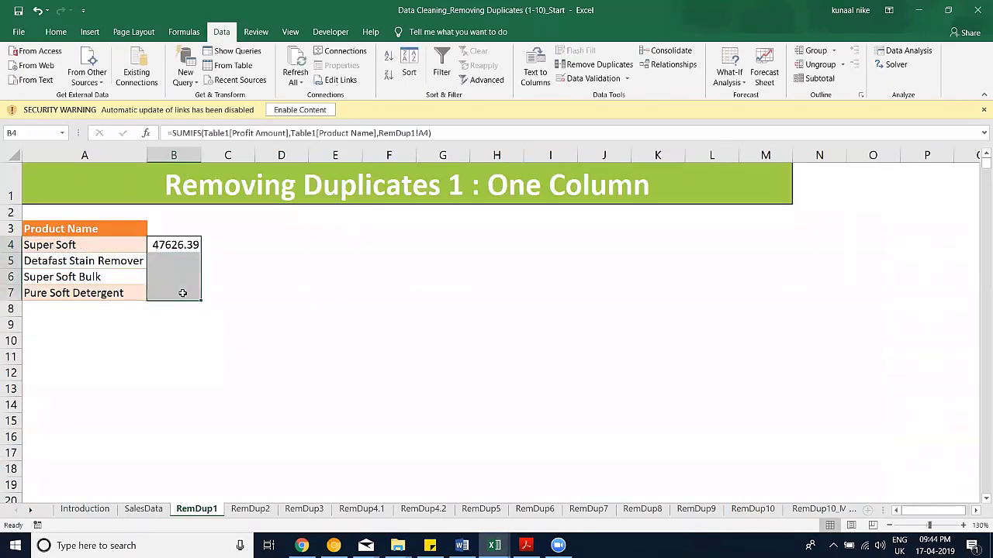
pyautogui.hotkey('ctrl', 'd')
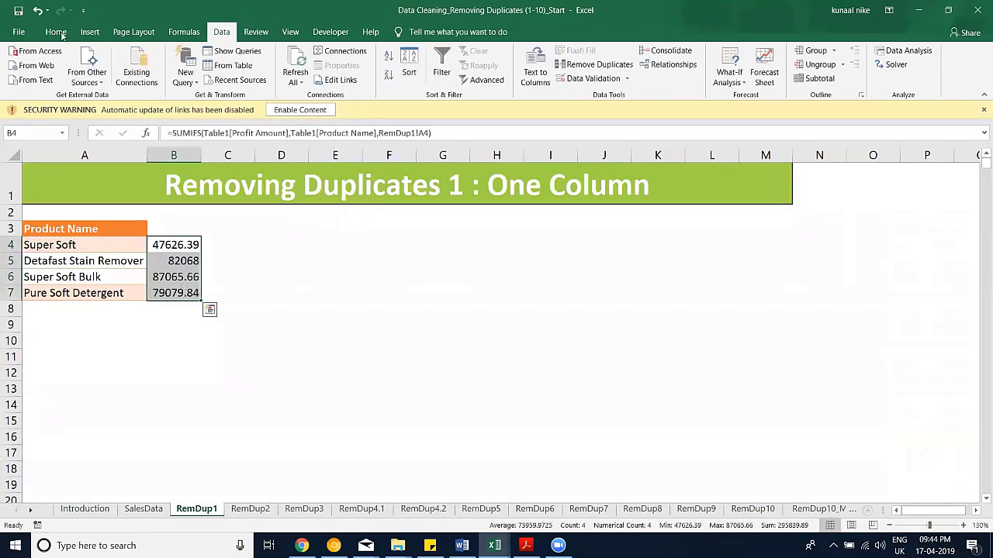
pyautogui.click(56, 32)
# Step: Apply Comma Style with zero decimals to B4:B7, then move to SalesData
pyautogui.click(464, 75)
pyautogui.click(499, 75)
pyautogui.click(499, 75)
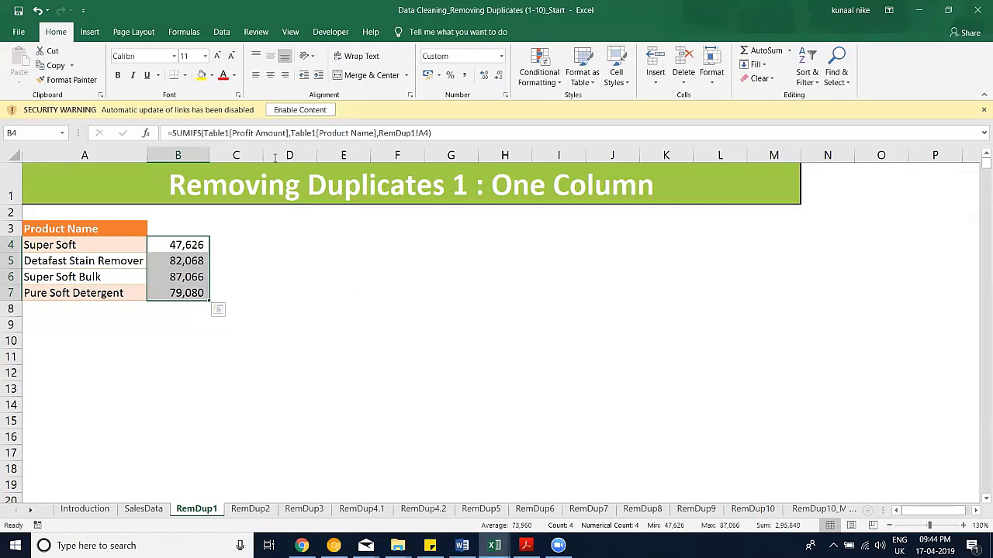
pyautogui.click(222, 32)
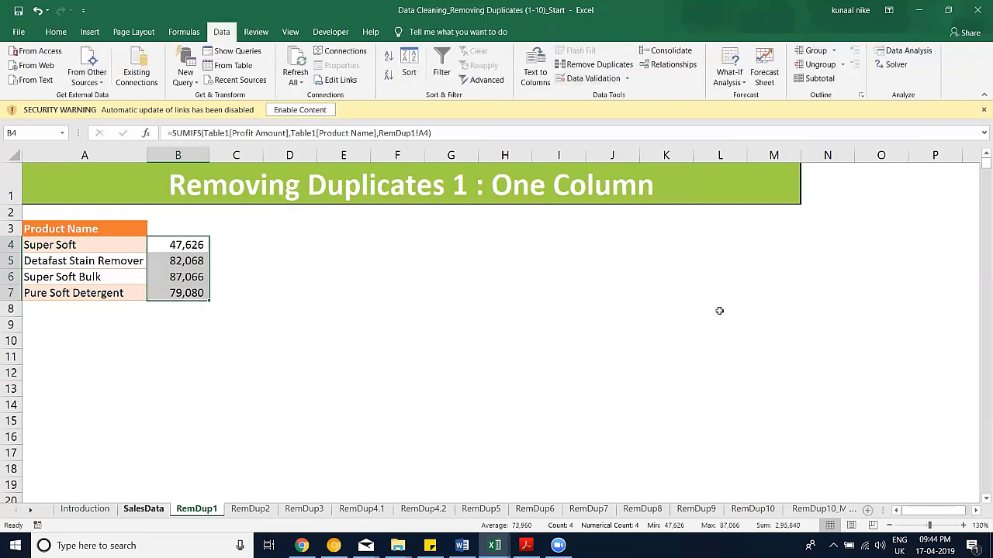
pyautogui.hotkey('ctrl', 'pageup')
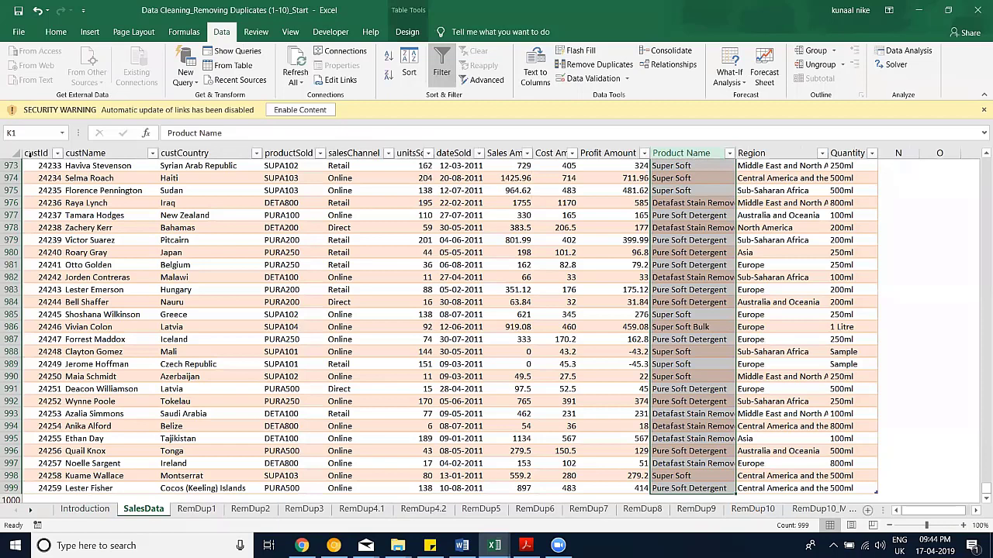
pyautogui.click(30, 153)
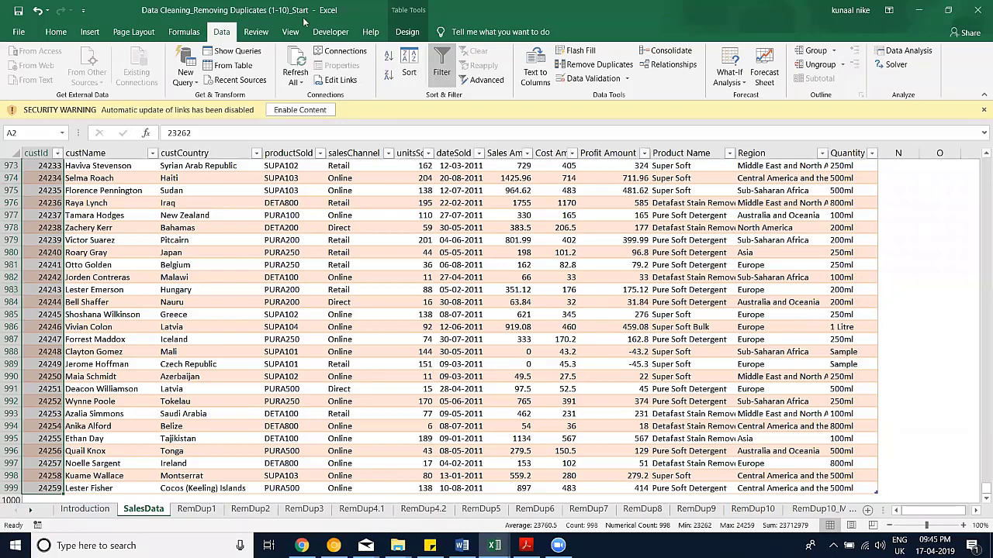
pyautogui.click(579, 277)
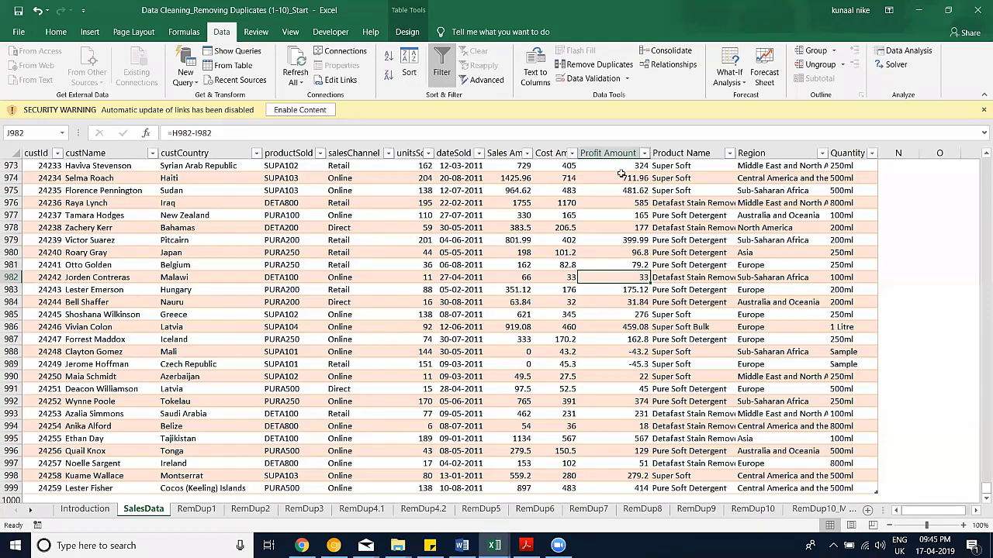
pyautogui.scroll(6, 621, 83)
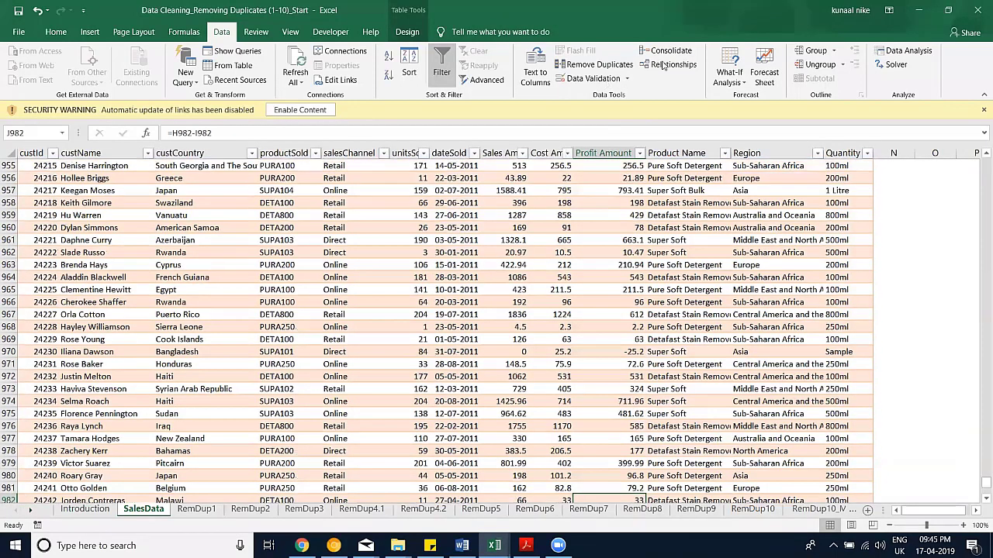
pyautogui.scroll(4, 631, 78)
pyautogui.click(629, 78)
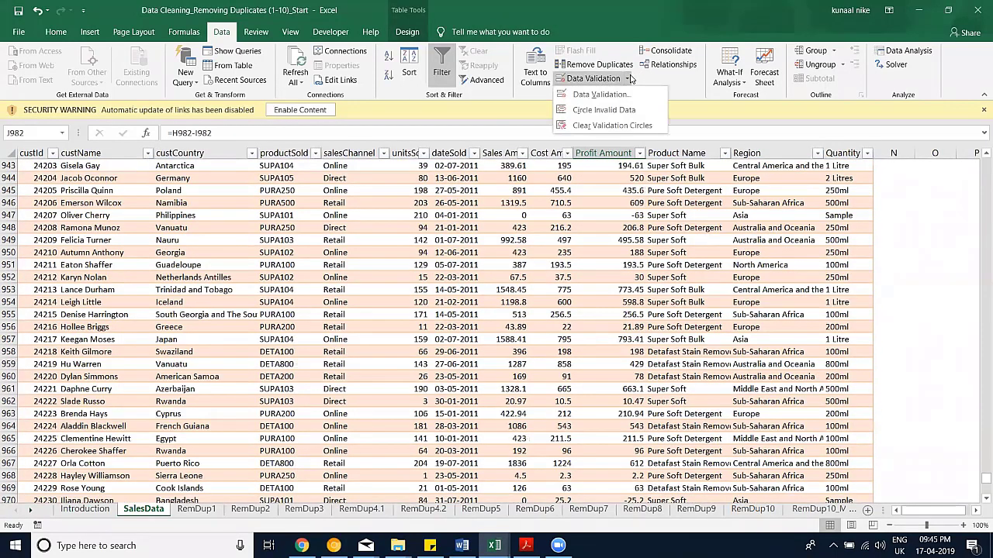
pyautogui.click(630, 79)
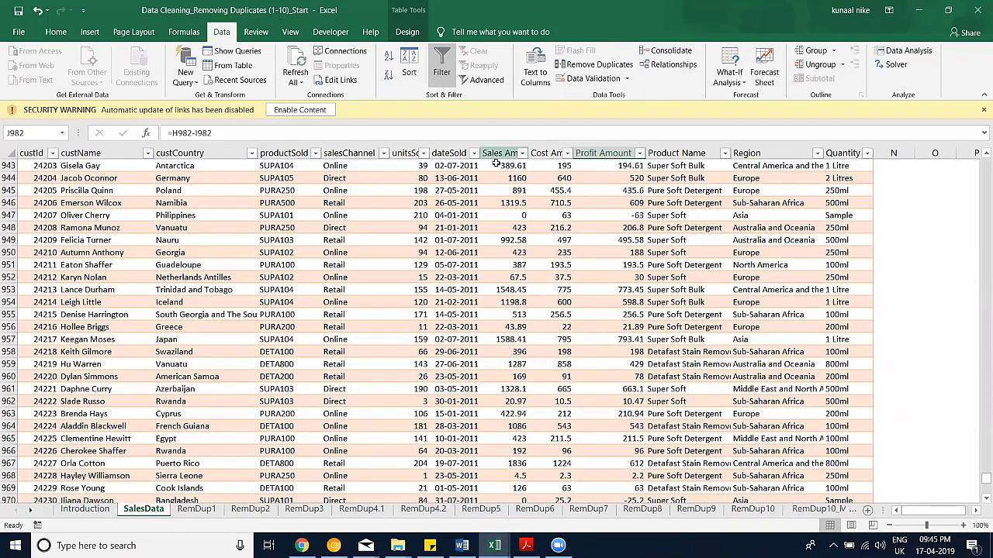
pyautogui.click(397, 223)
pyautogui.scroll(5, 389, 184)
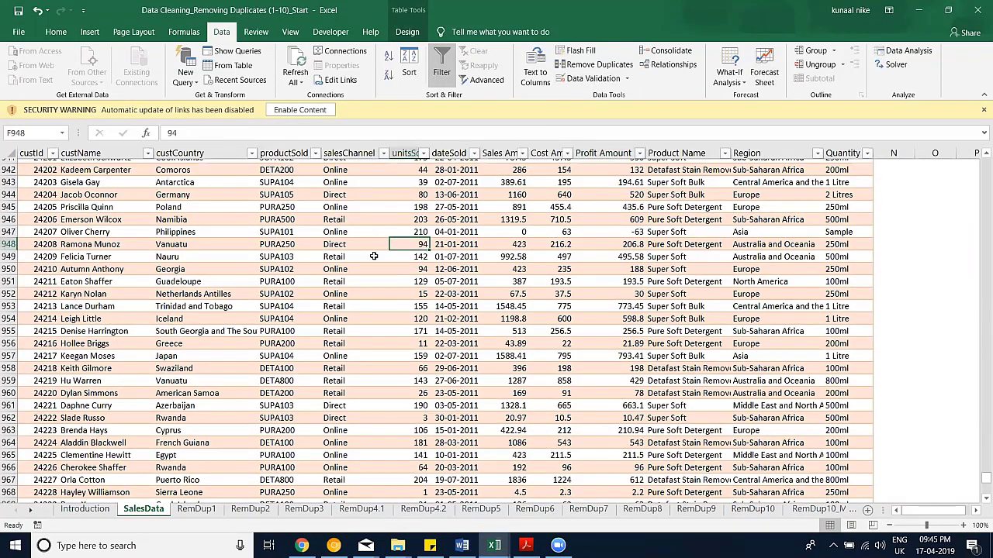
pyautogui.scroll(1, 373, 255)
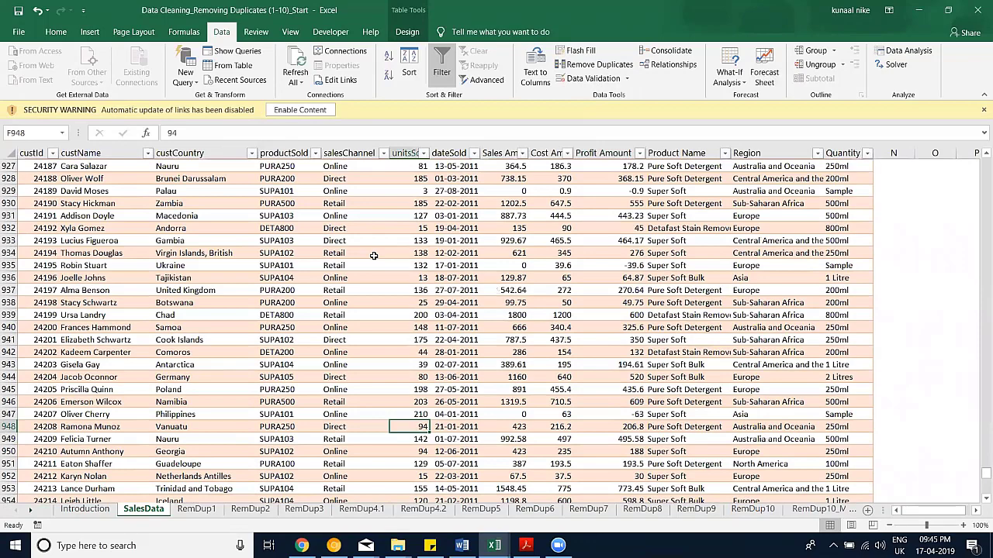
pyautogui.scroll(6, 373, 255)
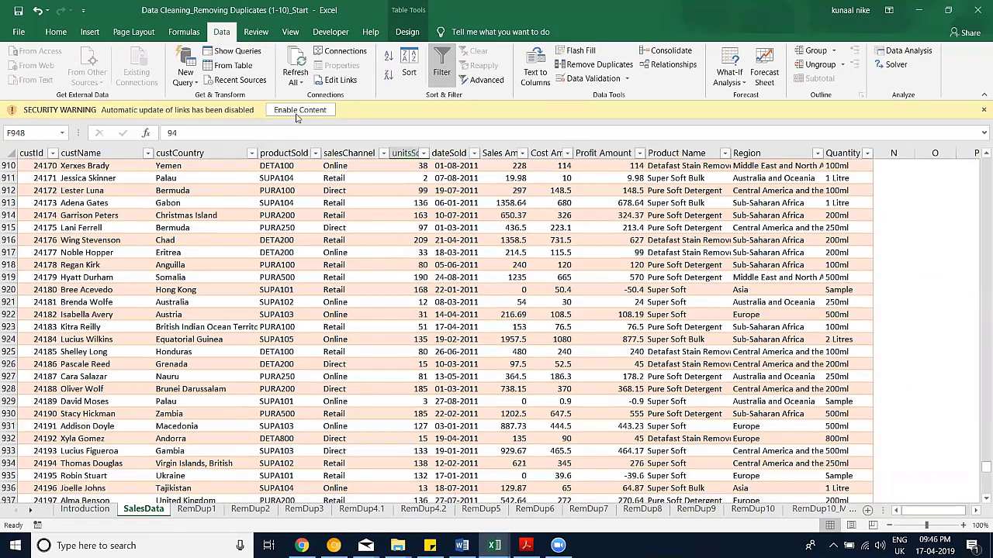
pyautogui.hotkey('ctrl', 'Up')
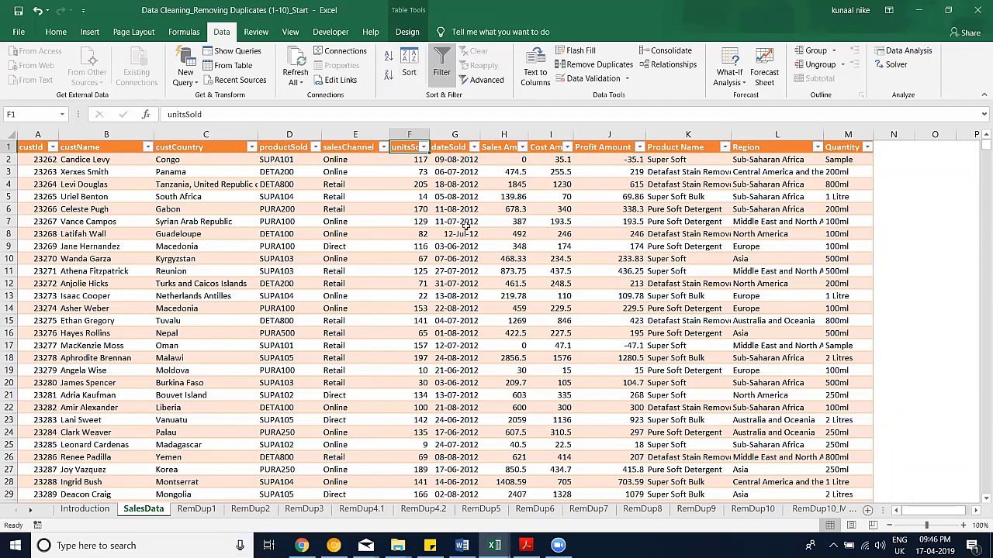
pyautogui.click(447, 77)
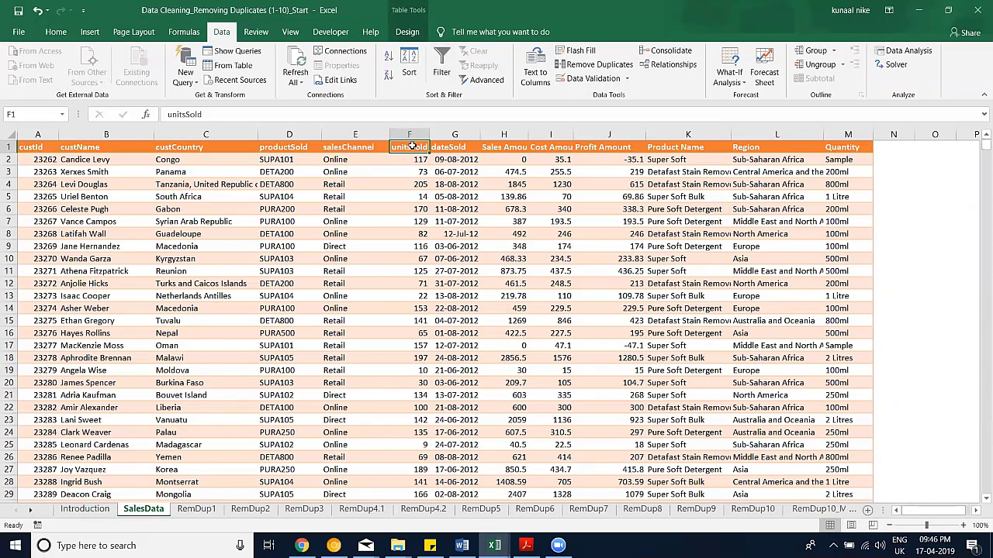
pyautogui.hotkey('ctrl', 'shift', 'l')
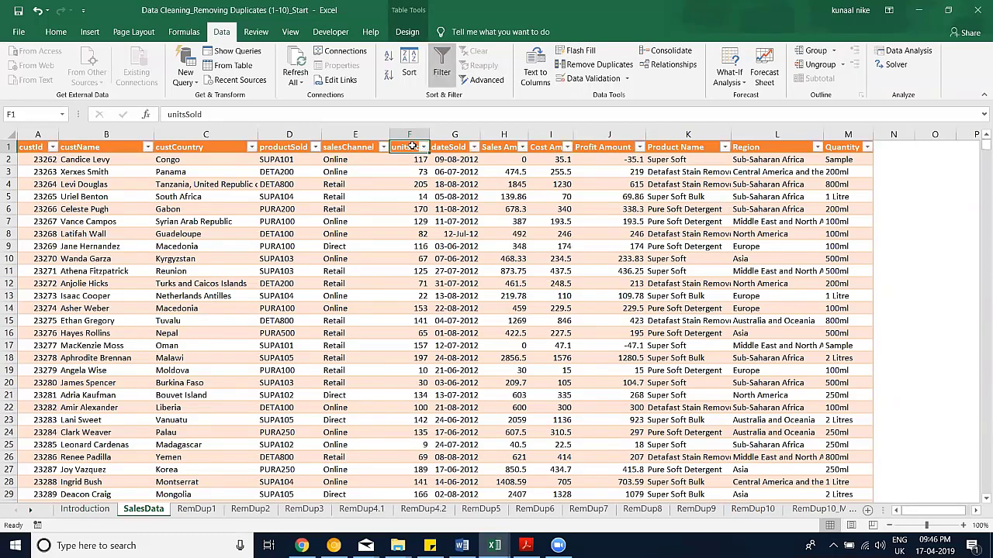
pyautogui.click(368, 184)
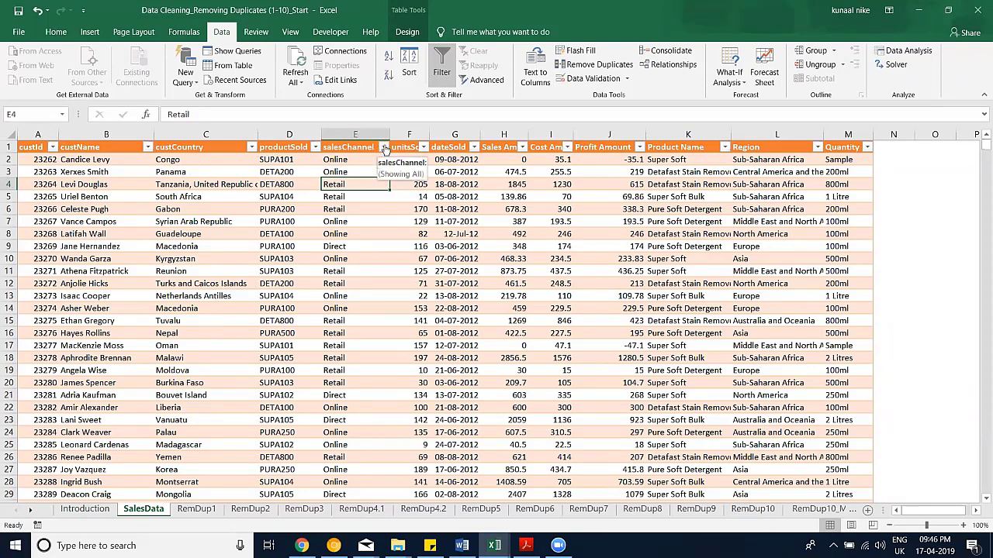
pyautogui.click(385, 148)
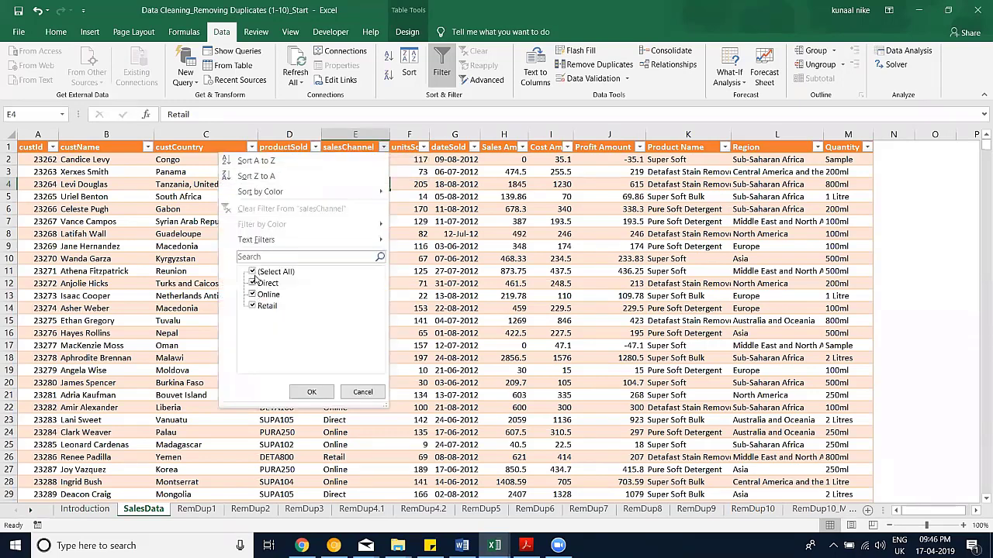
pyautogui.click(253, 273)
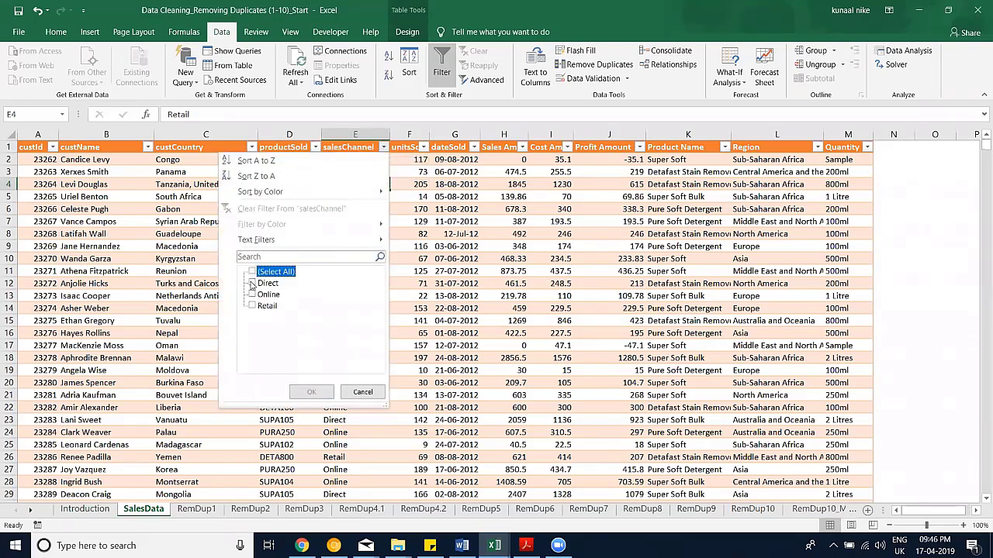
pyautogui.click(252, 284)
pyautogui.click(317, 392)
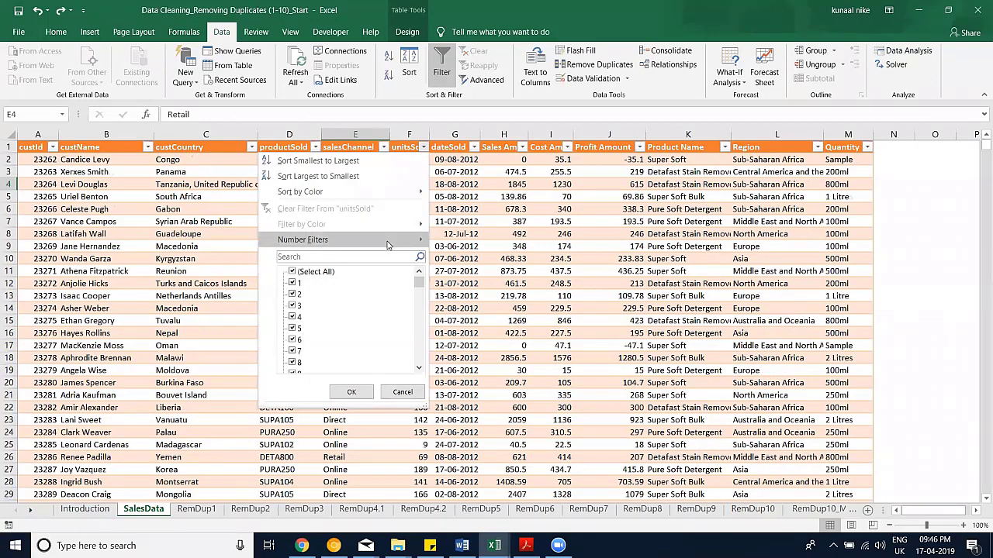
pyautogui.moveTo(403, 240)
pyautogui.click(461, 274)
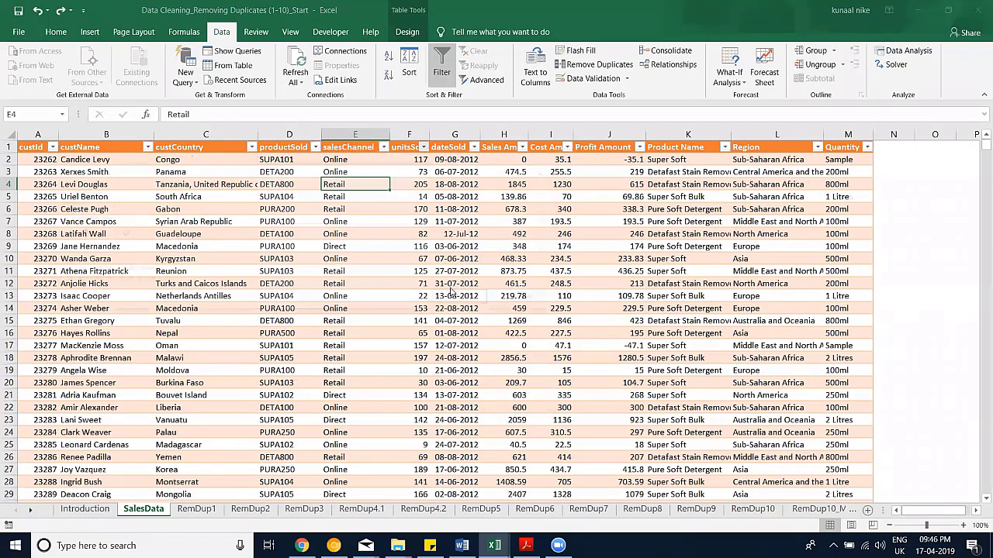
pyautogui.write('100')
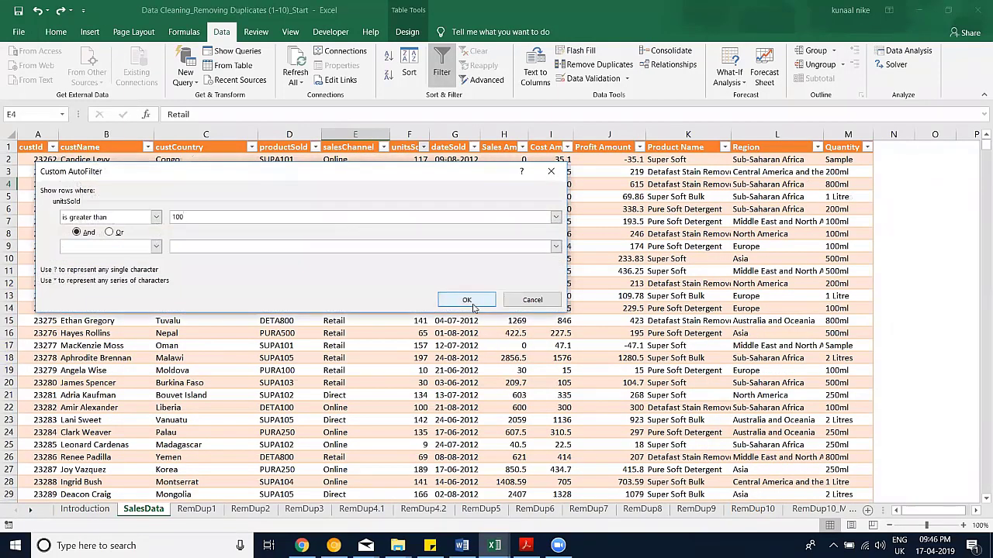
pyautogui.click(466, 300)
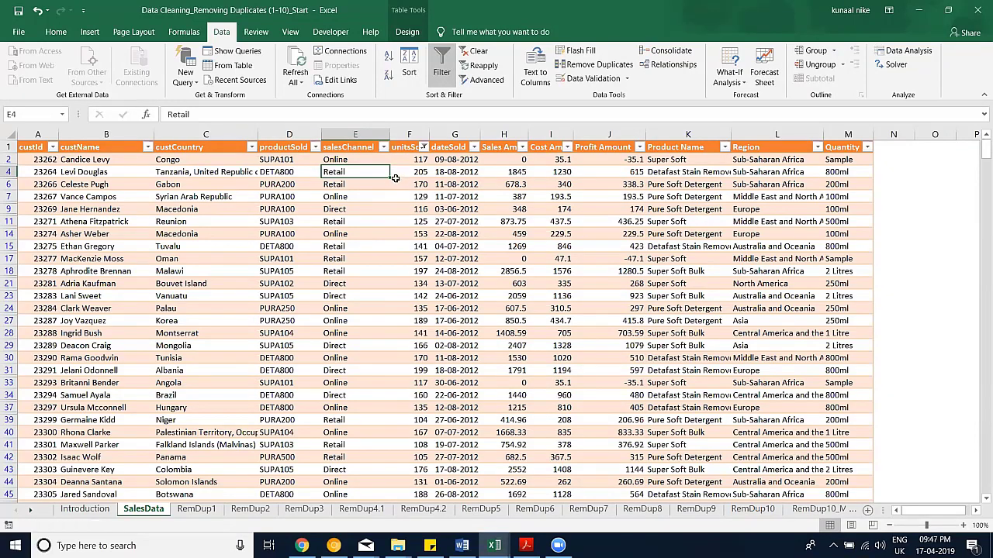
pyautogui.hotkey('alt', 'a')
pyautogui.press('c')
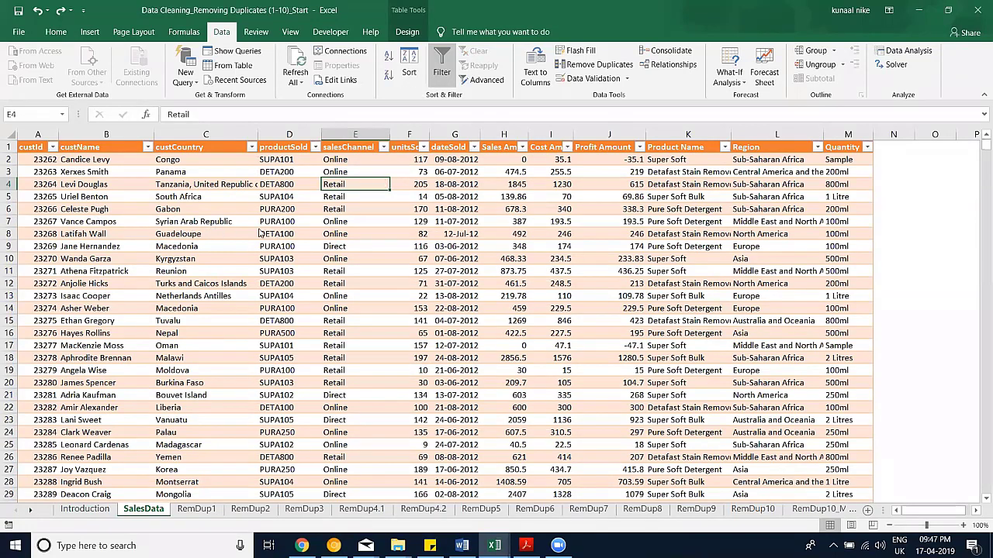
# Step: In the Sort dialog, set the first sort level to salesChannel A to Z
pyautogui.hotkey('alt', 'a')
pyautogui.press('s')
pyautogui.press('s')
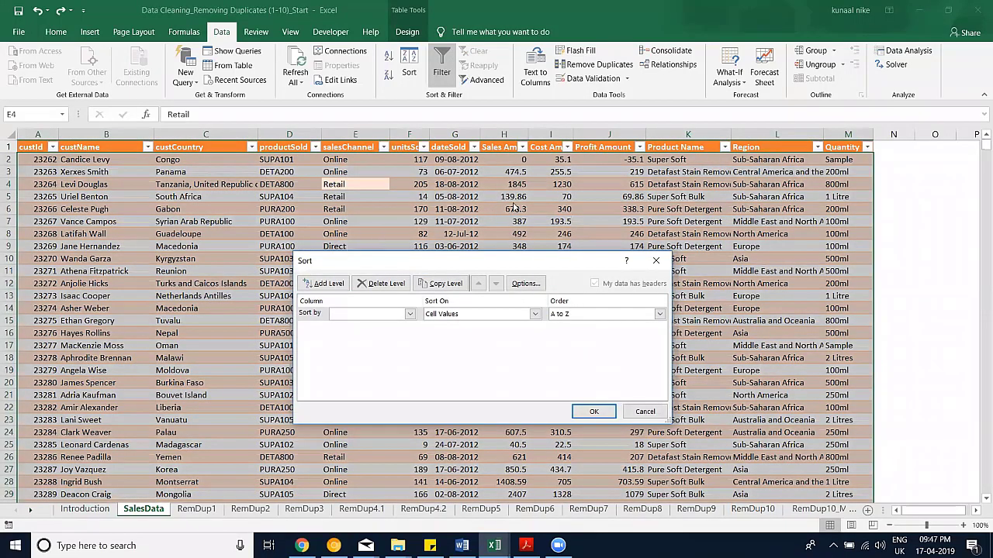
pyautogui.moveTo(415, 264); pyautogui.dragTo(345, 246)
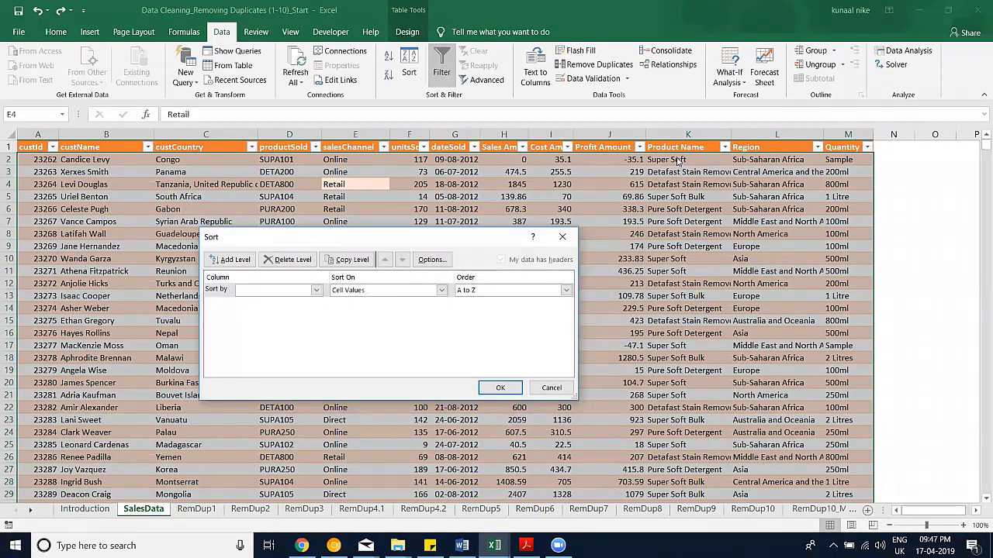
pyautogui.click(797, 184)
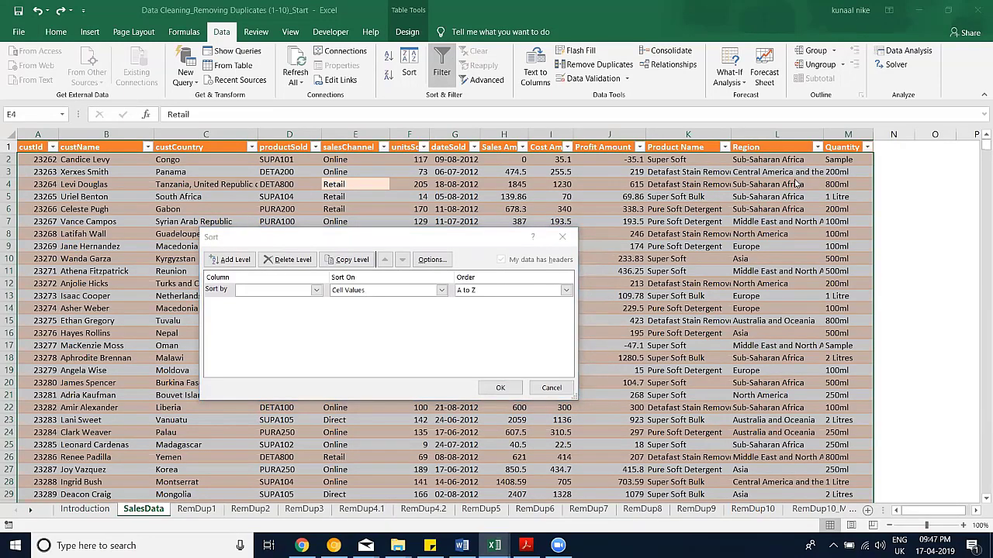
pyautogui.click(718, 196)
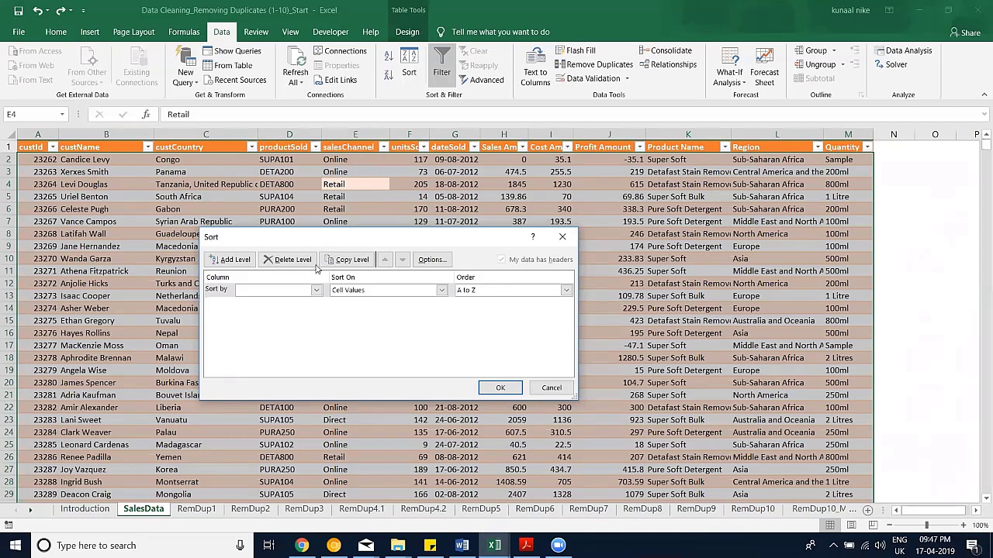
pyautogui.click(290, 292)
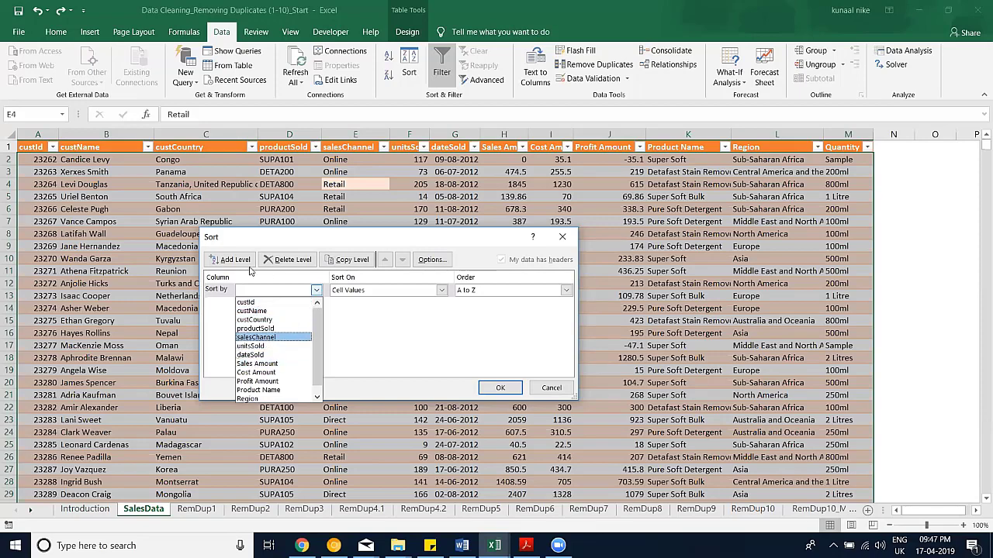
pyautogui.press('Return')
# Step: Add a Sales Amount Largest to Smallest level, apply, and highlight the top sale row
pyautogui.hotkey('alt', 'a')
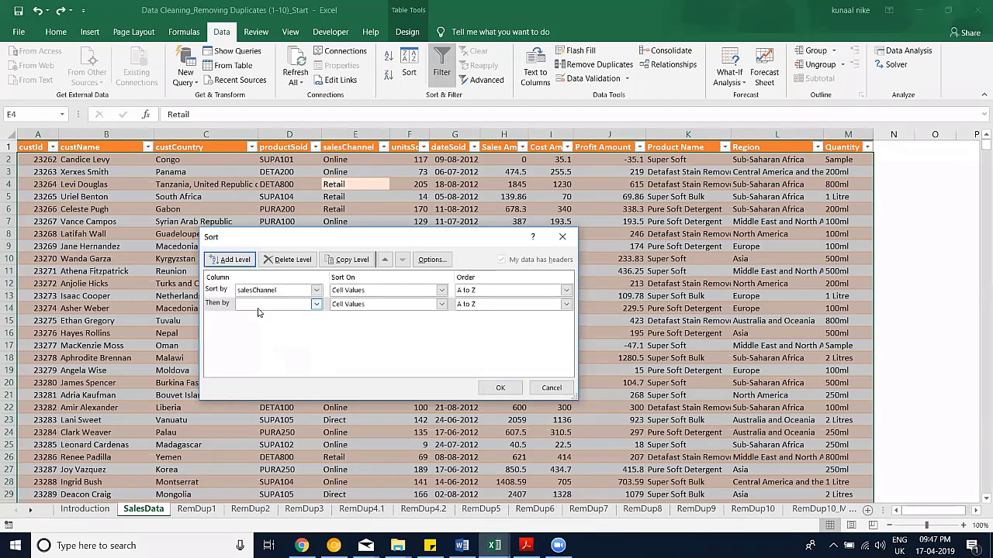
pyautogui.click(259, 308)
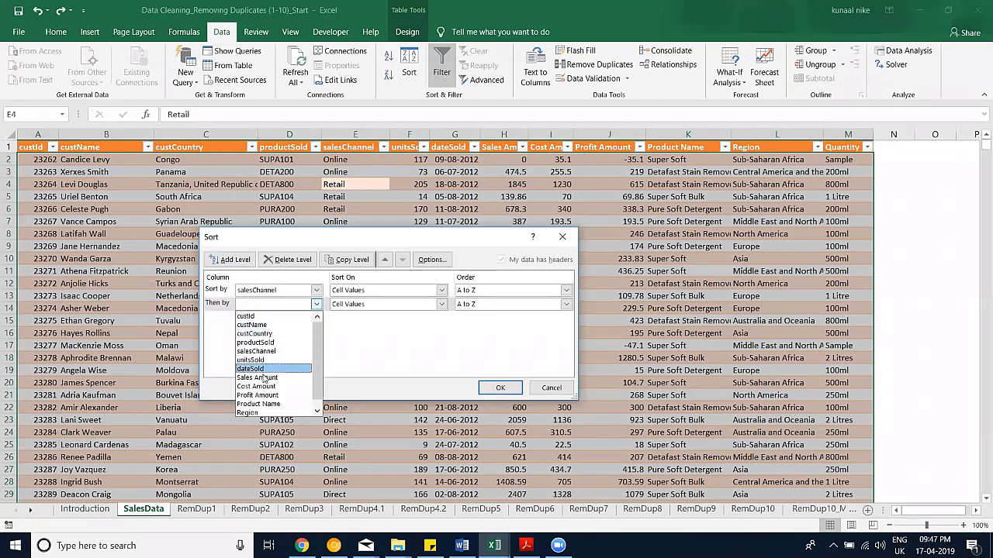
pyautogui.click(263, 377)
pyautogui.click(565, 304)
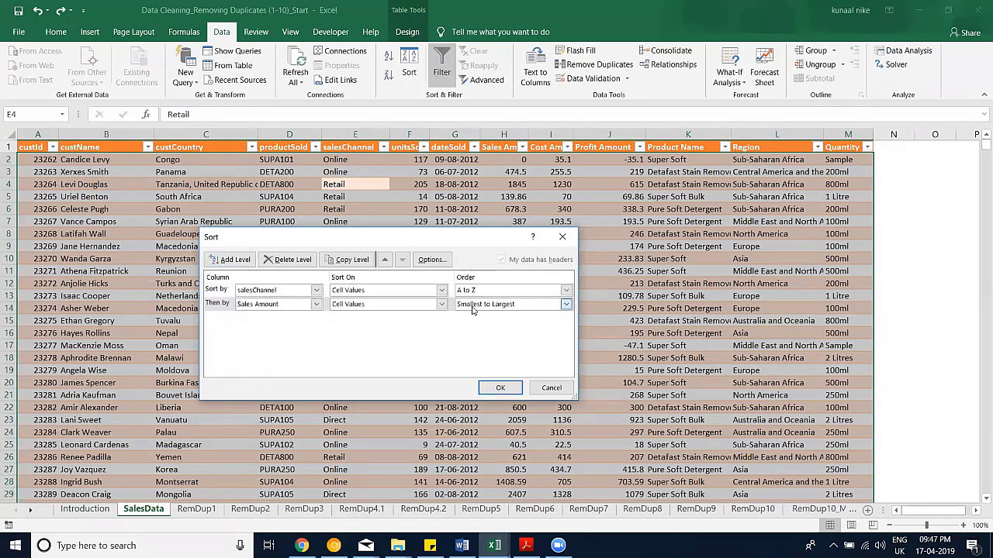
pyautogui.click(477, 326)
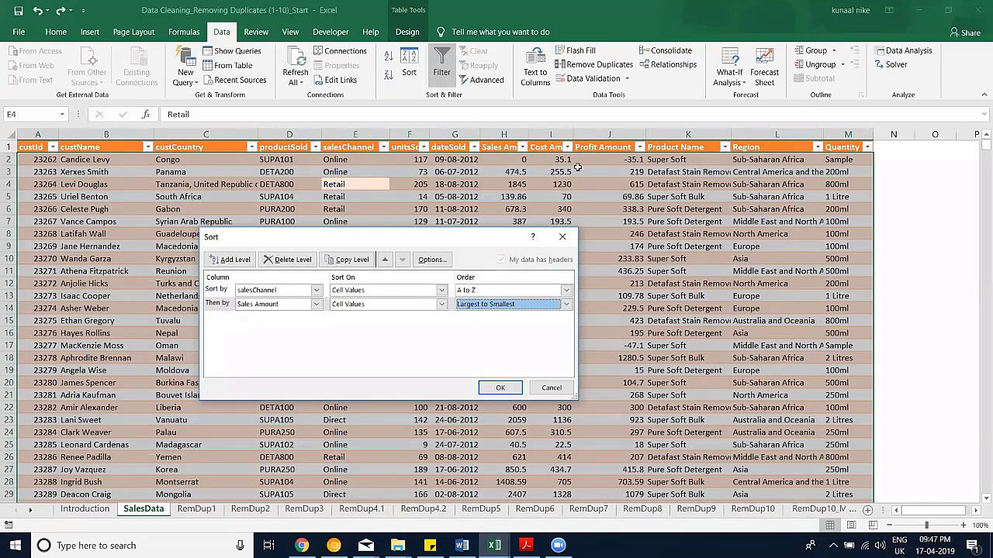
pyautogui.press('Return')
pyautogui.moveTo(510, 159); pyautogui.dragTo(96, 159)
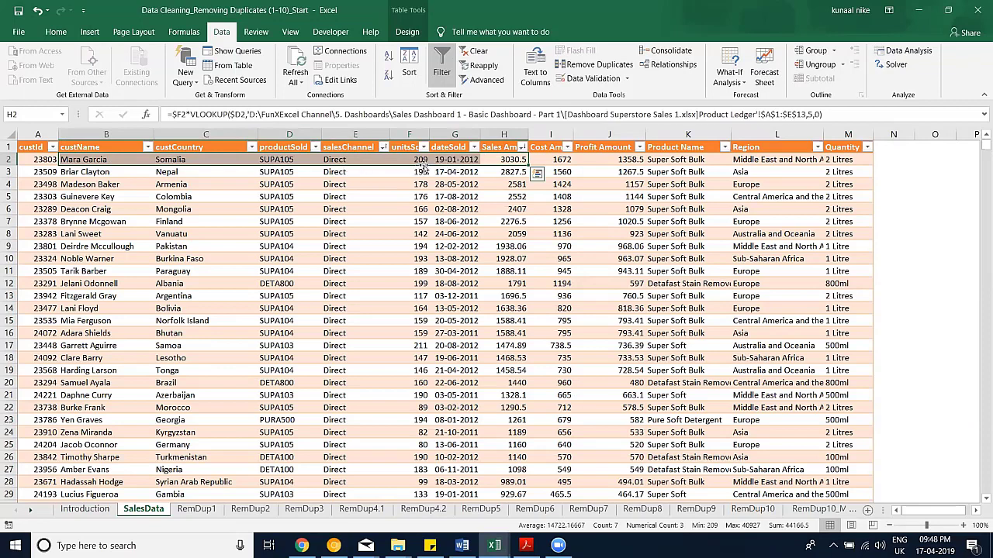
pyautogui.click(354, 159)
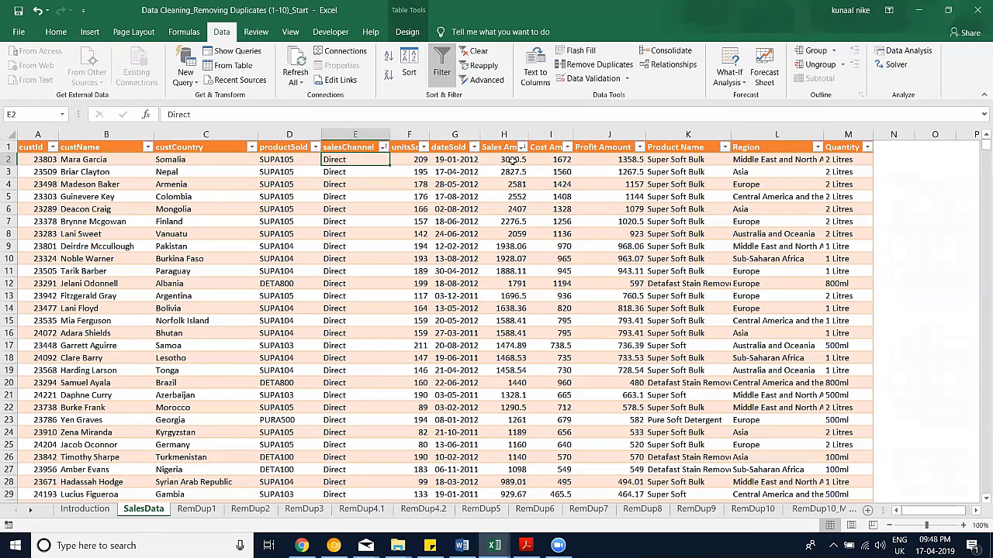
pyautogui.moveTo(512, 159); pyautogui.dragTo(90, 171)
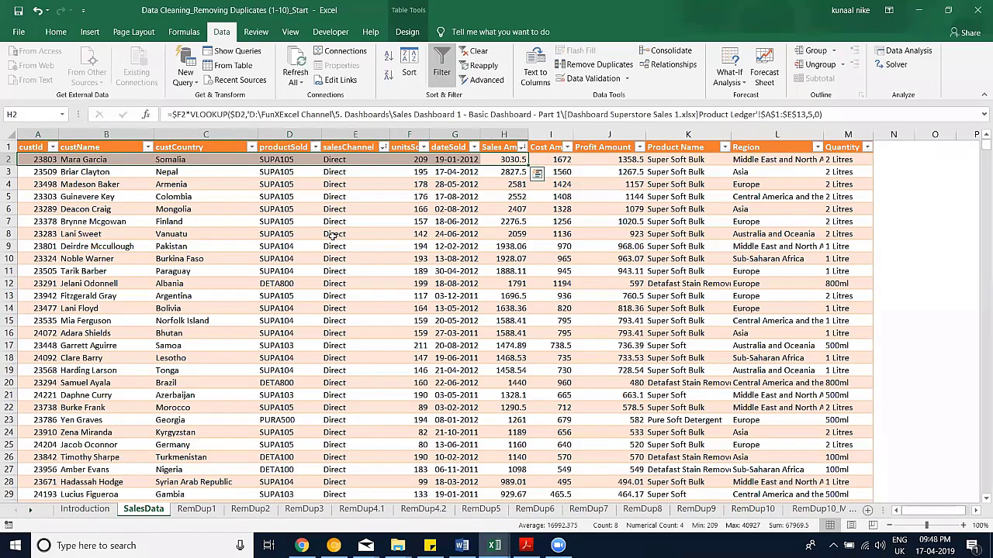
pyautogui.scroll(-20, 334, 235)
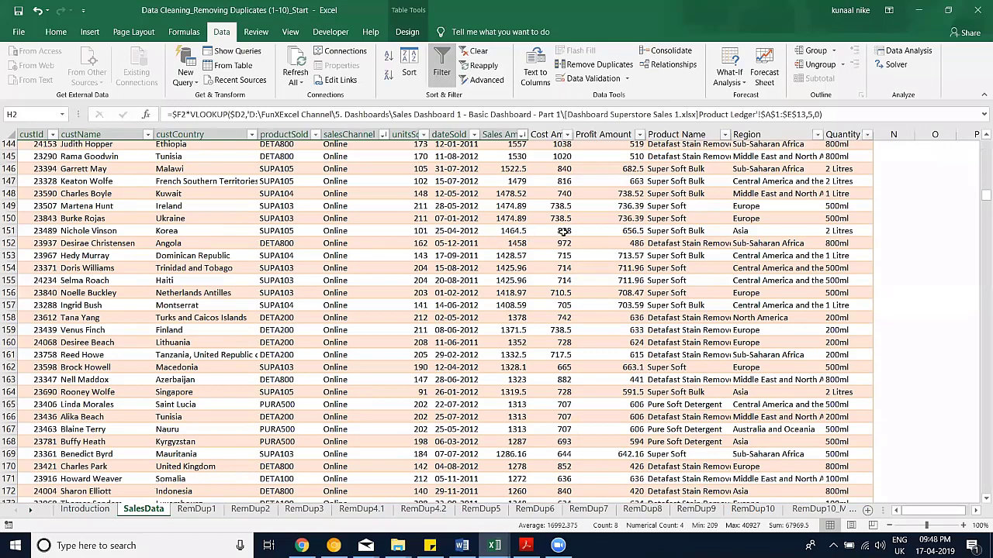
pyautogui.scroll(6, 558, 234)
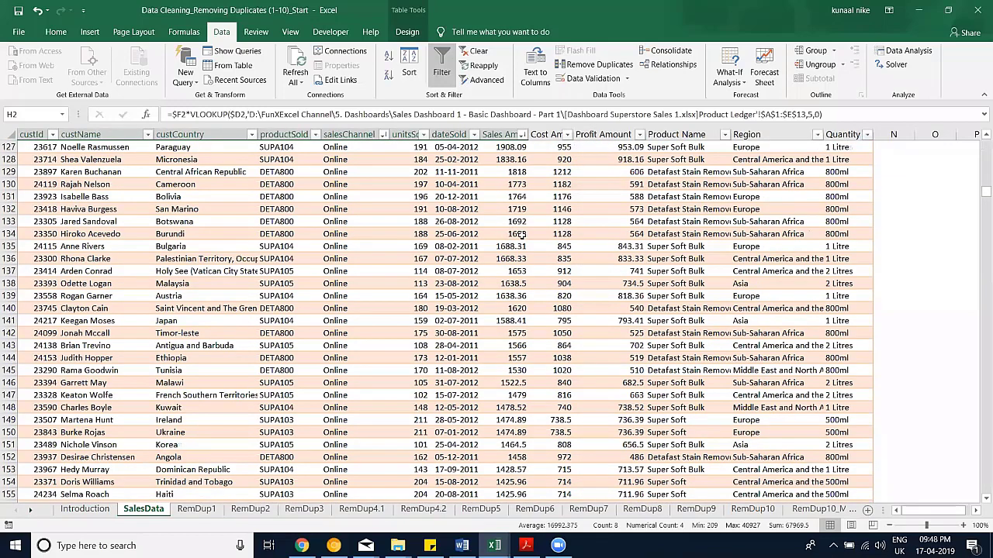
pyautogui.scroll(6, 522, 234)
pyautogui.moveTo(334, 234); pyautogui.dragTo(522, 234)
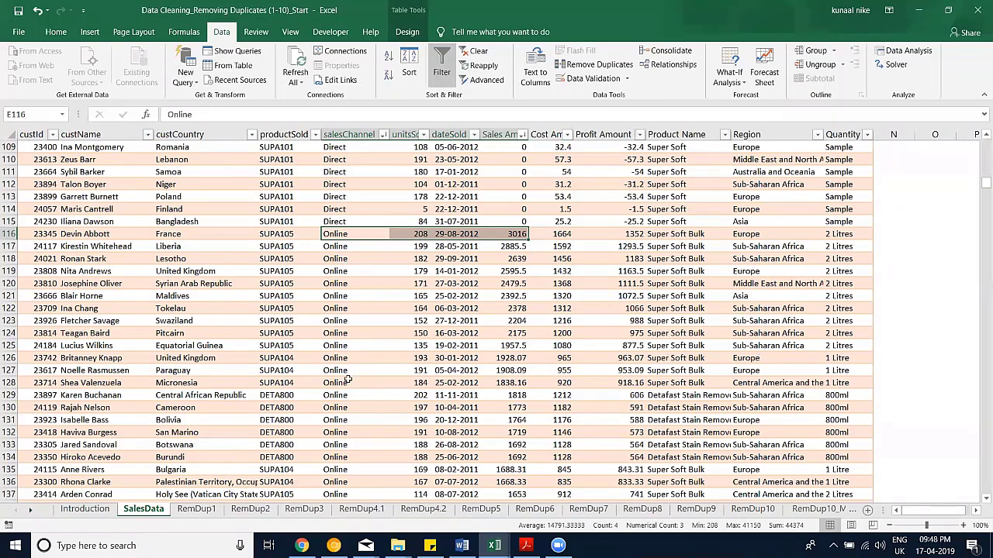
pyautogui.scroll(-1, 349, 369)
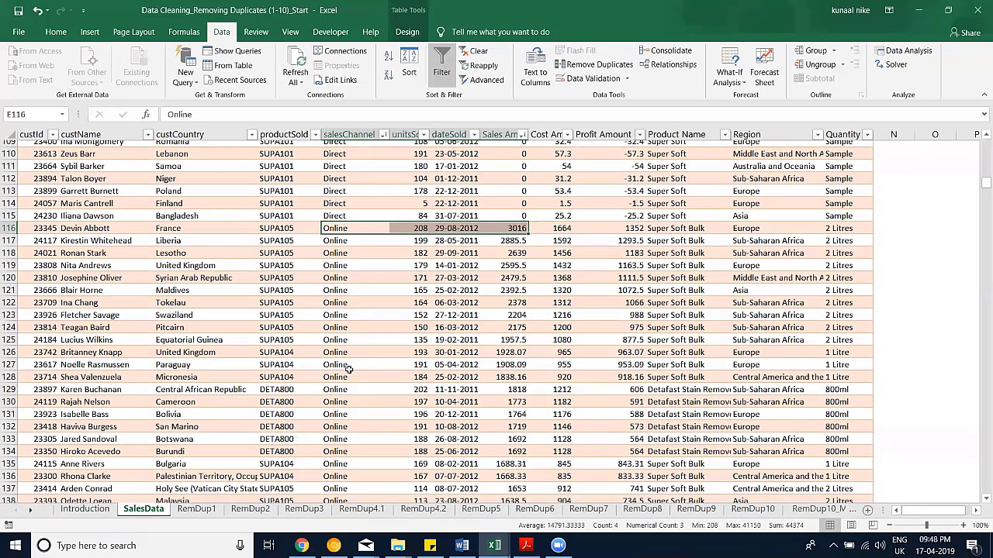
pyautogui.scroll(-7, 353, 290)
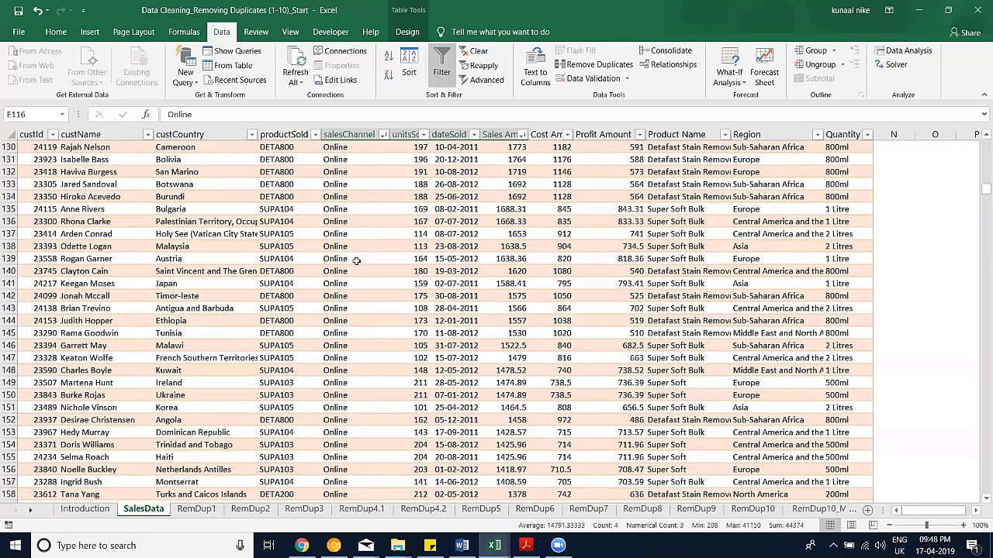
pyautogui.scroll(13, 365, 139)
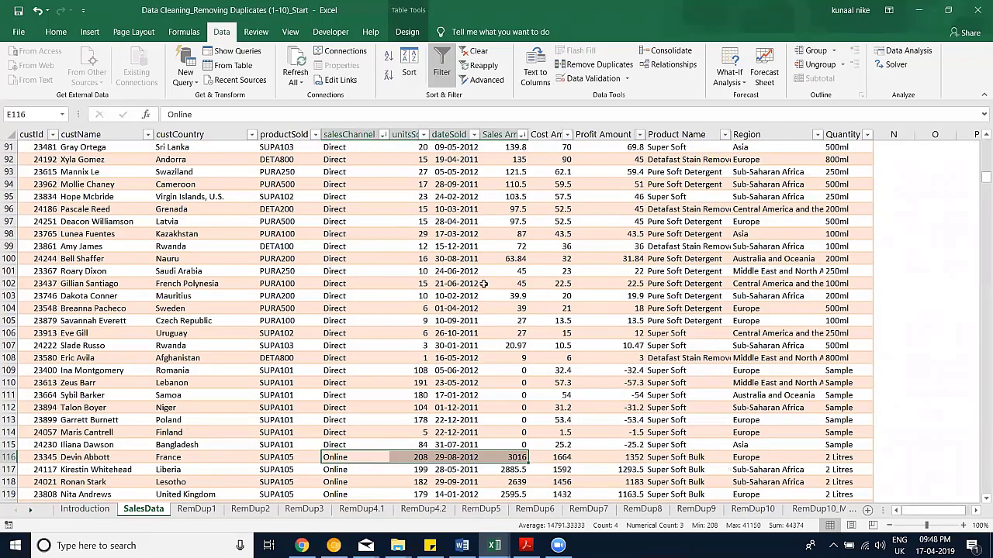
pyautogui.scroll(20, 484, 284)
# Step: Copy the salesChannel and Sales Amount columns into column O of the RemDup1 sheet
pyautogui.click(355, 134)
pyautogui.keyDown('ctrl'); pyautogui.click(503, 134); pyautogui.keyUp('ctrl')
pyautogui.hotkey('ctrl', 'c')
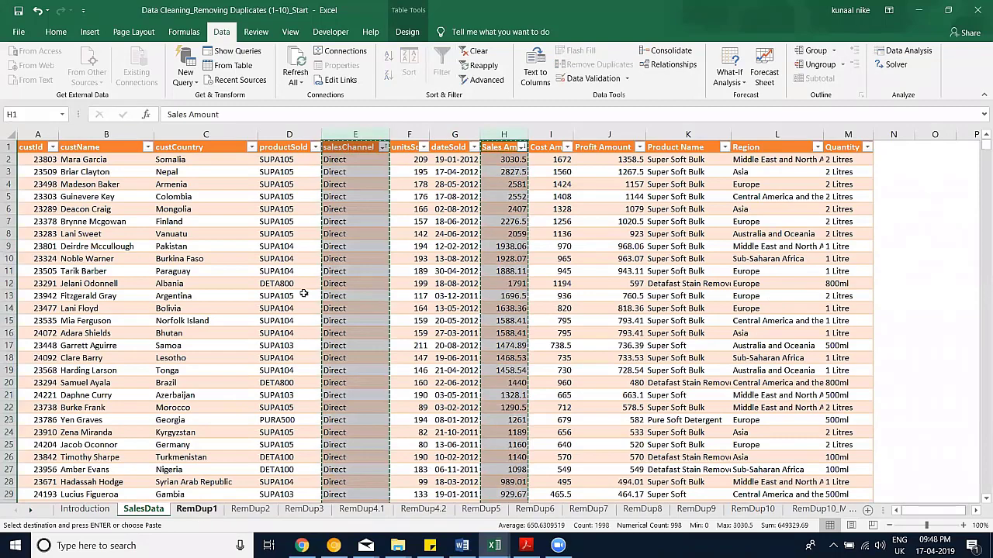
pyautogui.hotkey('ctrl', 'pagedown')
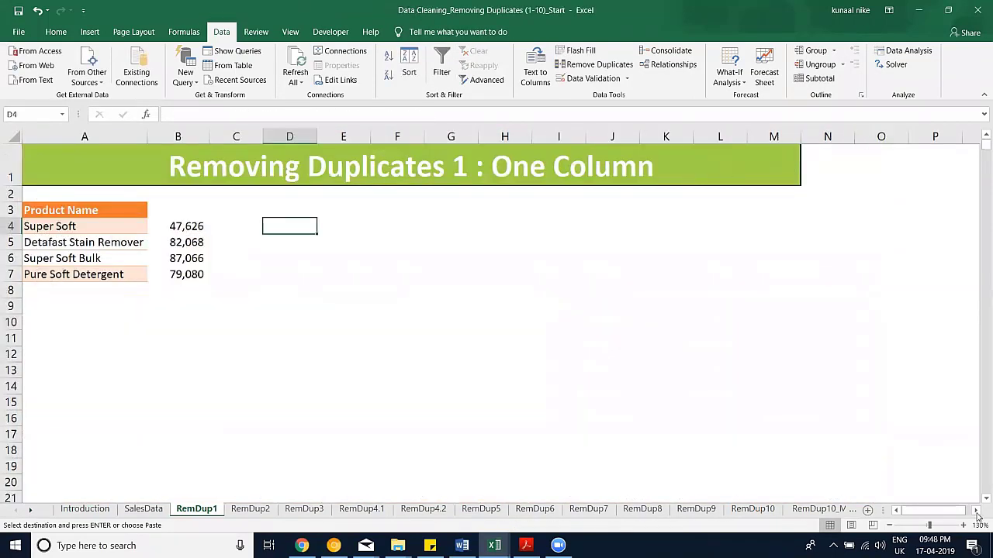
pyautogui.hscroll(4, 978, 514)
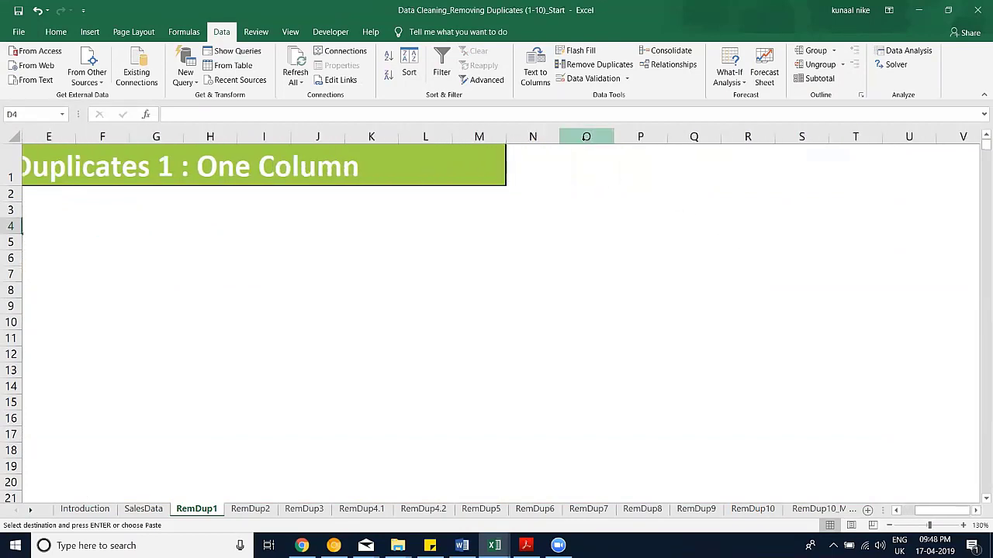
pyautogui.click(585, 137)
pyautogui.hotkey('ctrl', 'v')
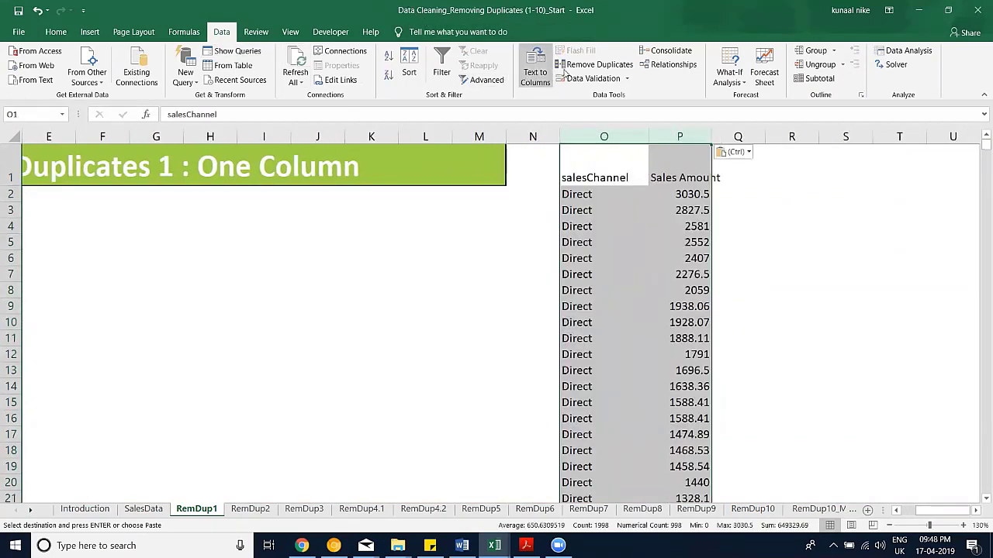
# Step: Remove duplicates by salesChannel only, leaving Direct 3030.5, Online 3016 and Retail 2987
pyautogui.click(594, 64)
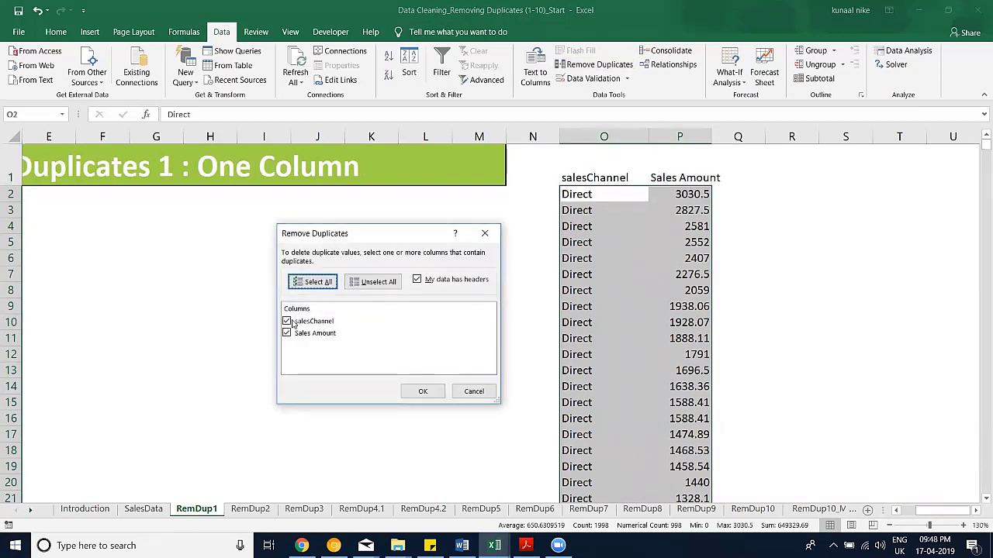
pyautogui.click(286, 333)
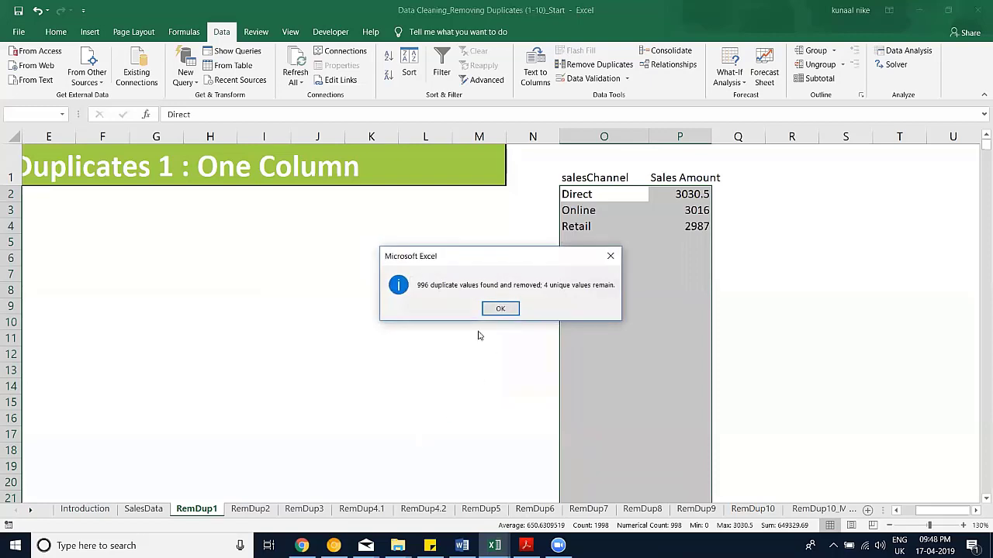
pyautogui.click(499, 307)
pyautogui.click(593, 273)
pyautogui.moveTo(594, 178); pyautogui.dragTo(690, 225)
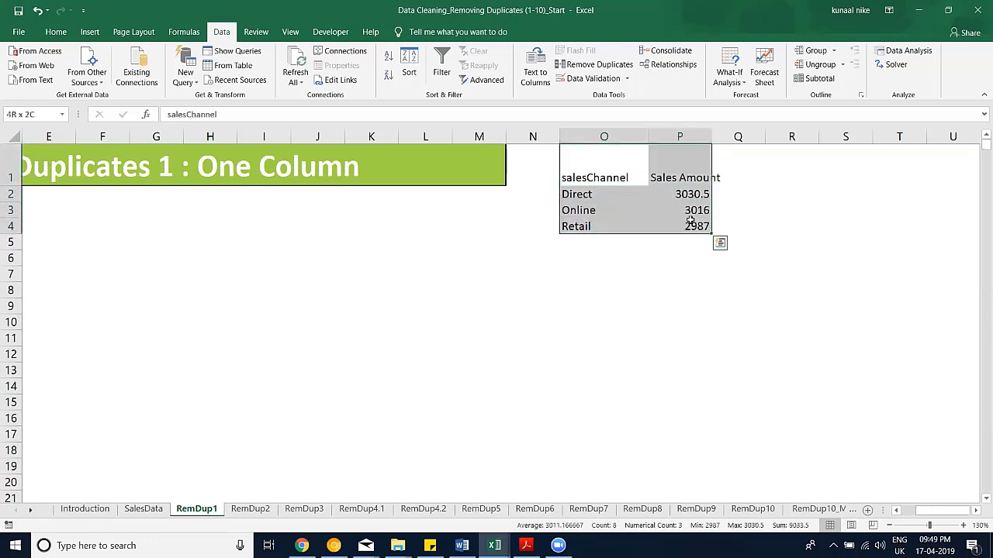
pyautogui.moveTo(593, 194); pyautogui.dragTo(693, 228)
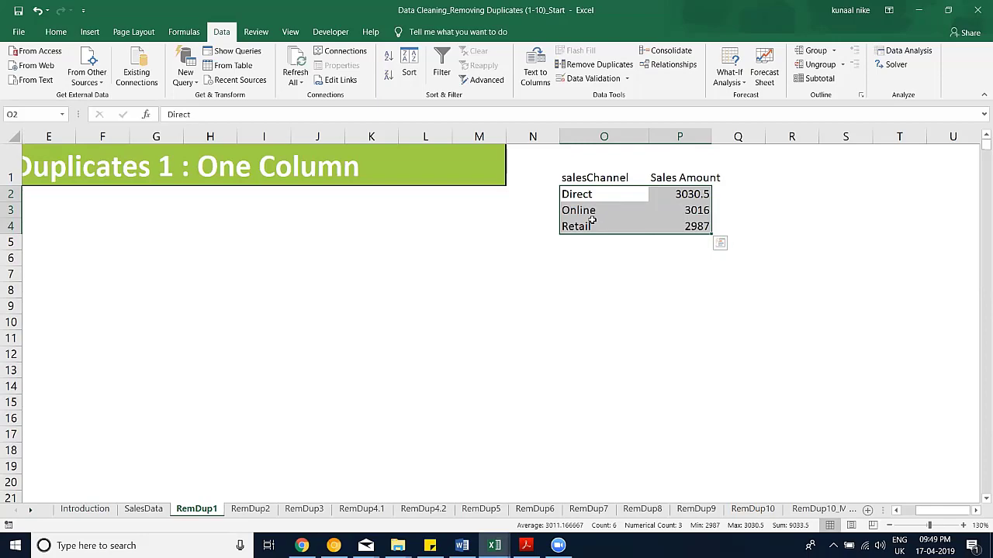
pyautogui.hotkey('ctrl', 'q')
pyautogui.press('Escape')
pyautogui.hotkey('ctrl', 'pageup')
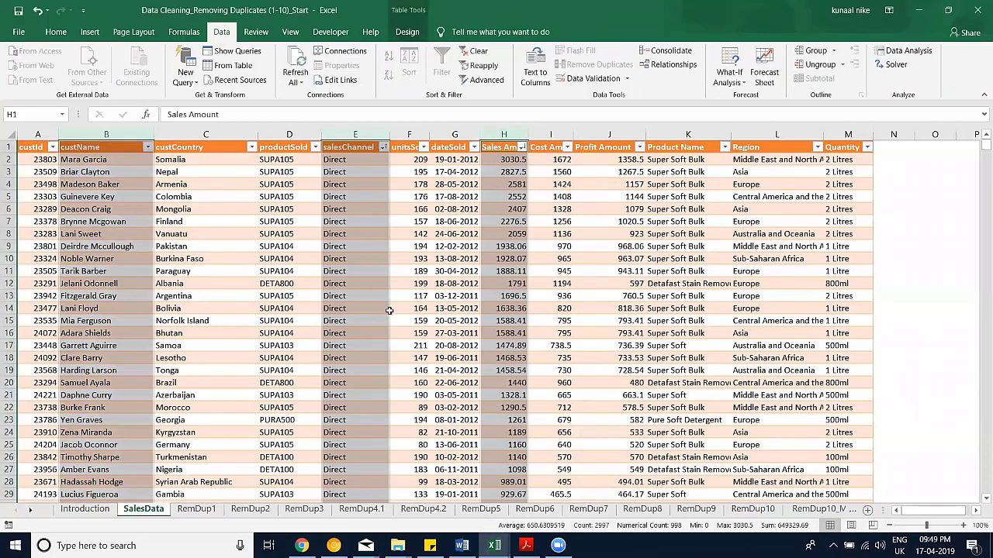
# Step: Paste the custName, salesChannel and Sales Amount columns into RemDup1 starting at column O
pyautogui.hotkey('ctrl', 'c')
pyautogui.hotkey('ctrl', 'pagedown')
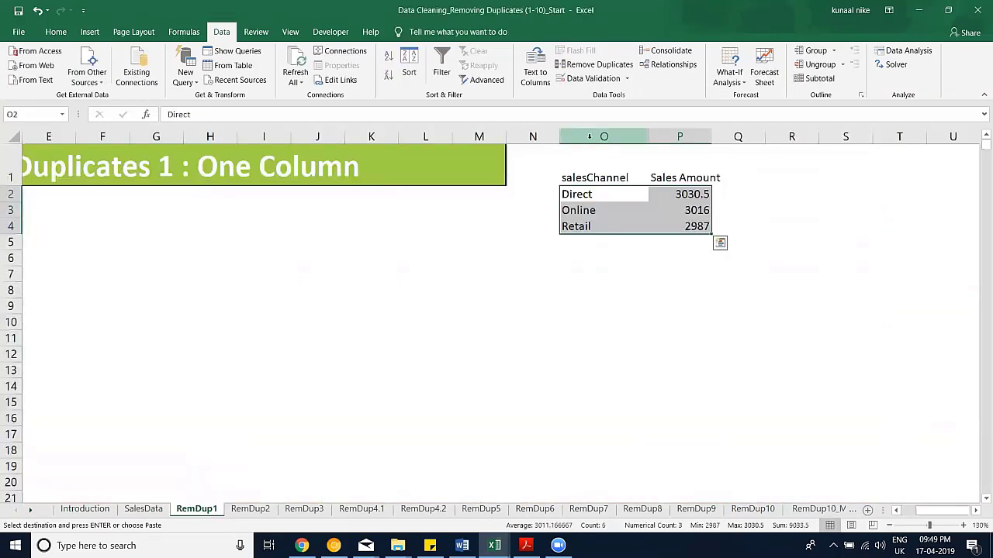
pyautogui.click(601, 137)
pyautogui.hotkey('ctrl', 'v')
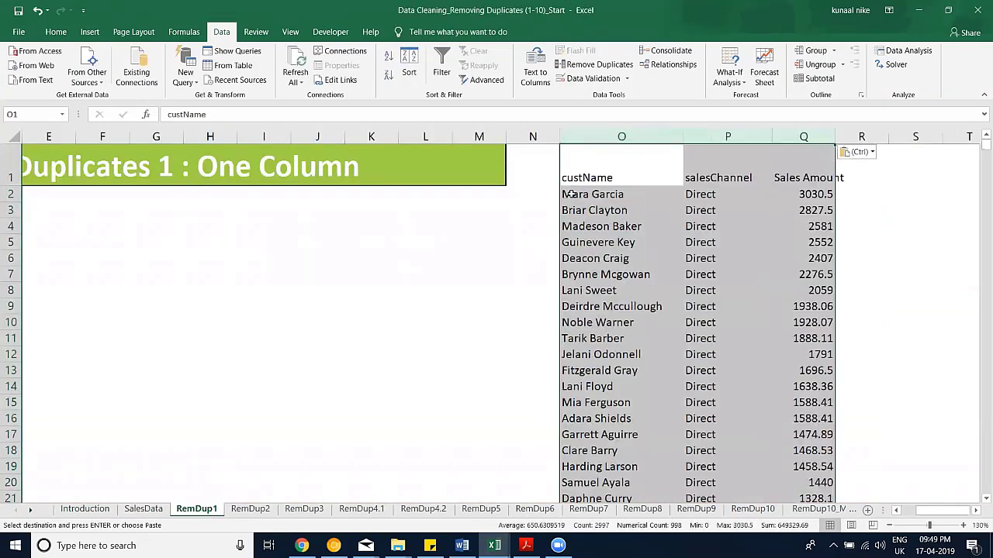
# Step: Remove duplicates by salesChannel only, keeping each channel's top sale with its customer in O1:Q4
pyautogui.click(596, 68)
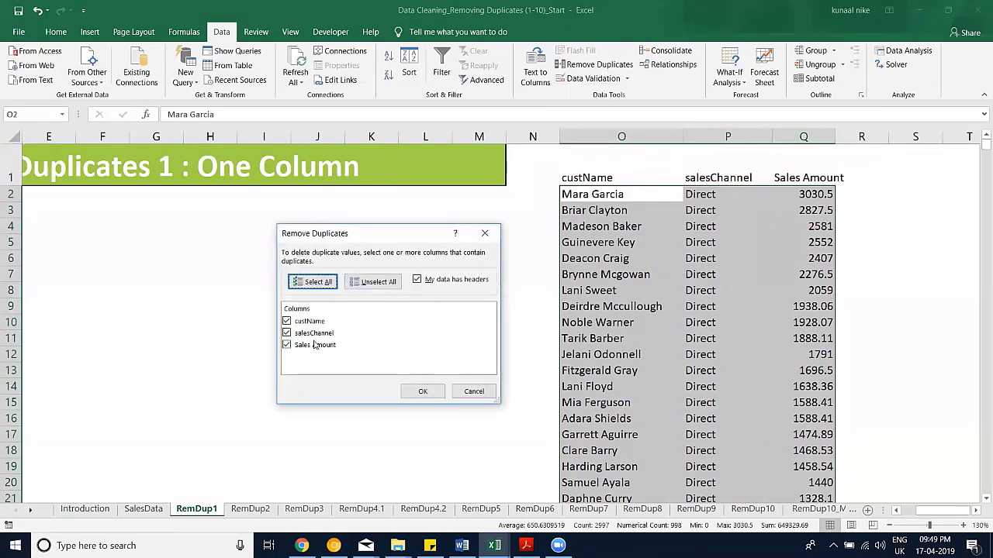
pyautogui.click(286, 321)
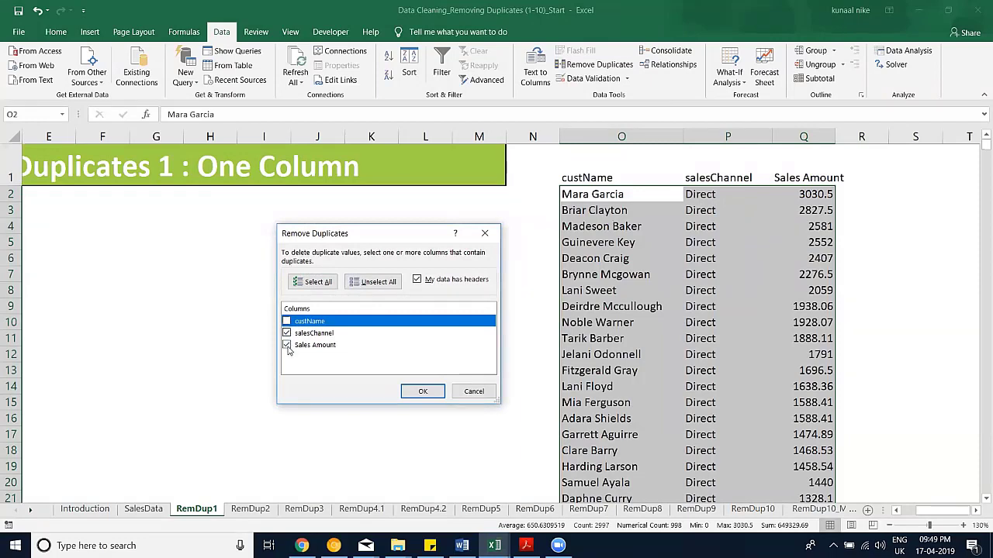
pyautogui.click(287, 347)
pyautogui.click(438, 392)
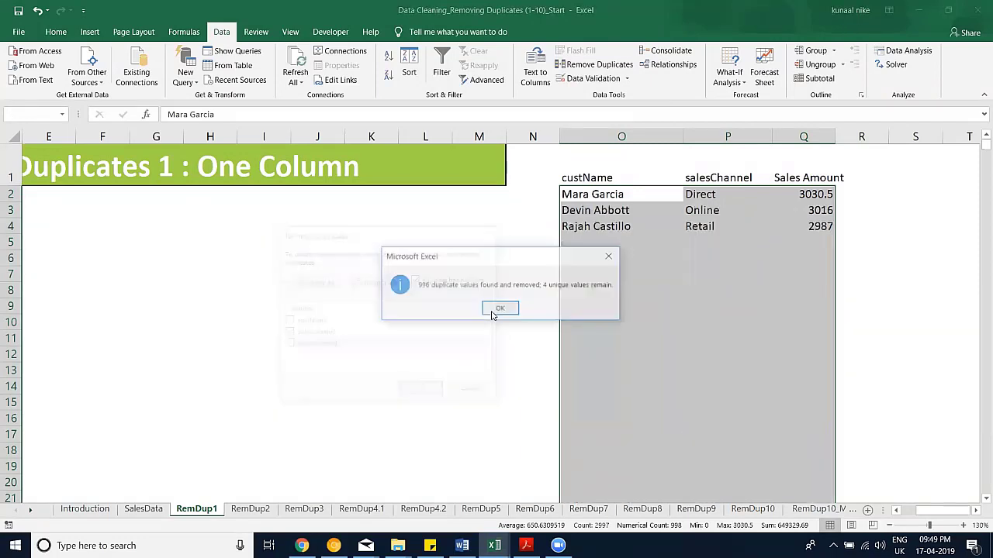
pyautogui.click(499, 308)
pyautogui.moveTo(605, 194); pyautogui.dragTo(805, 222)
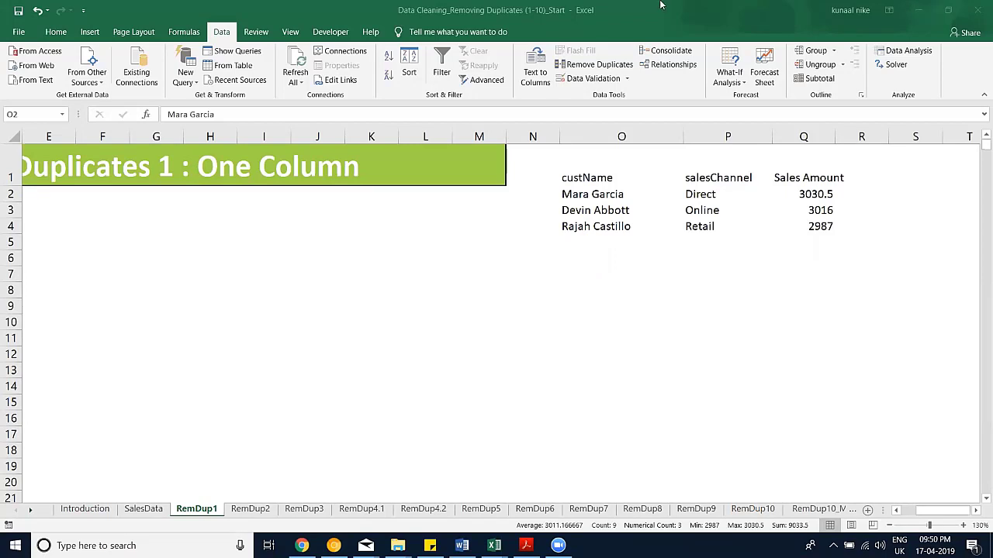
pyautogui.click(424, 283)
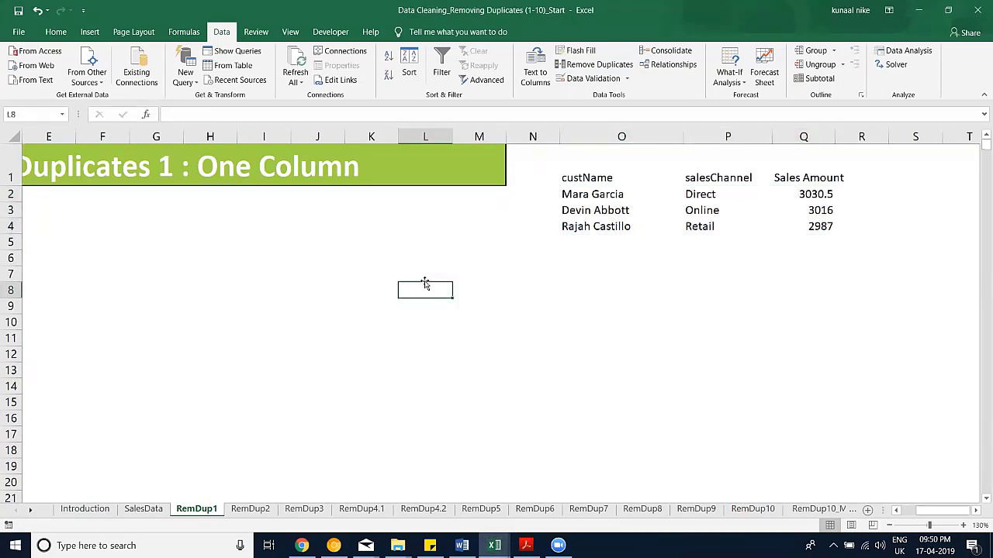